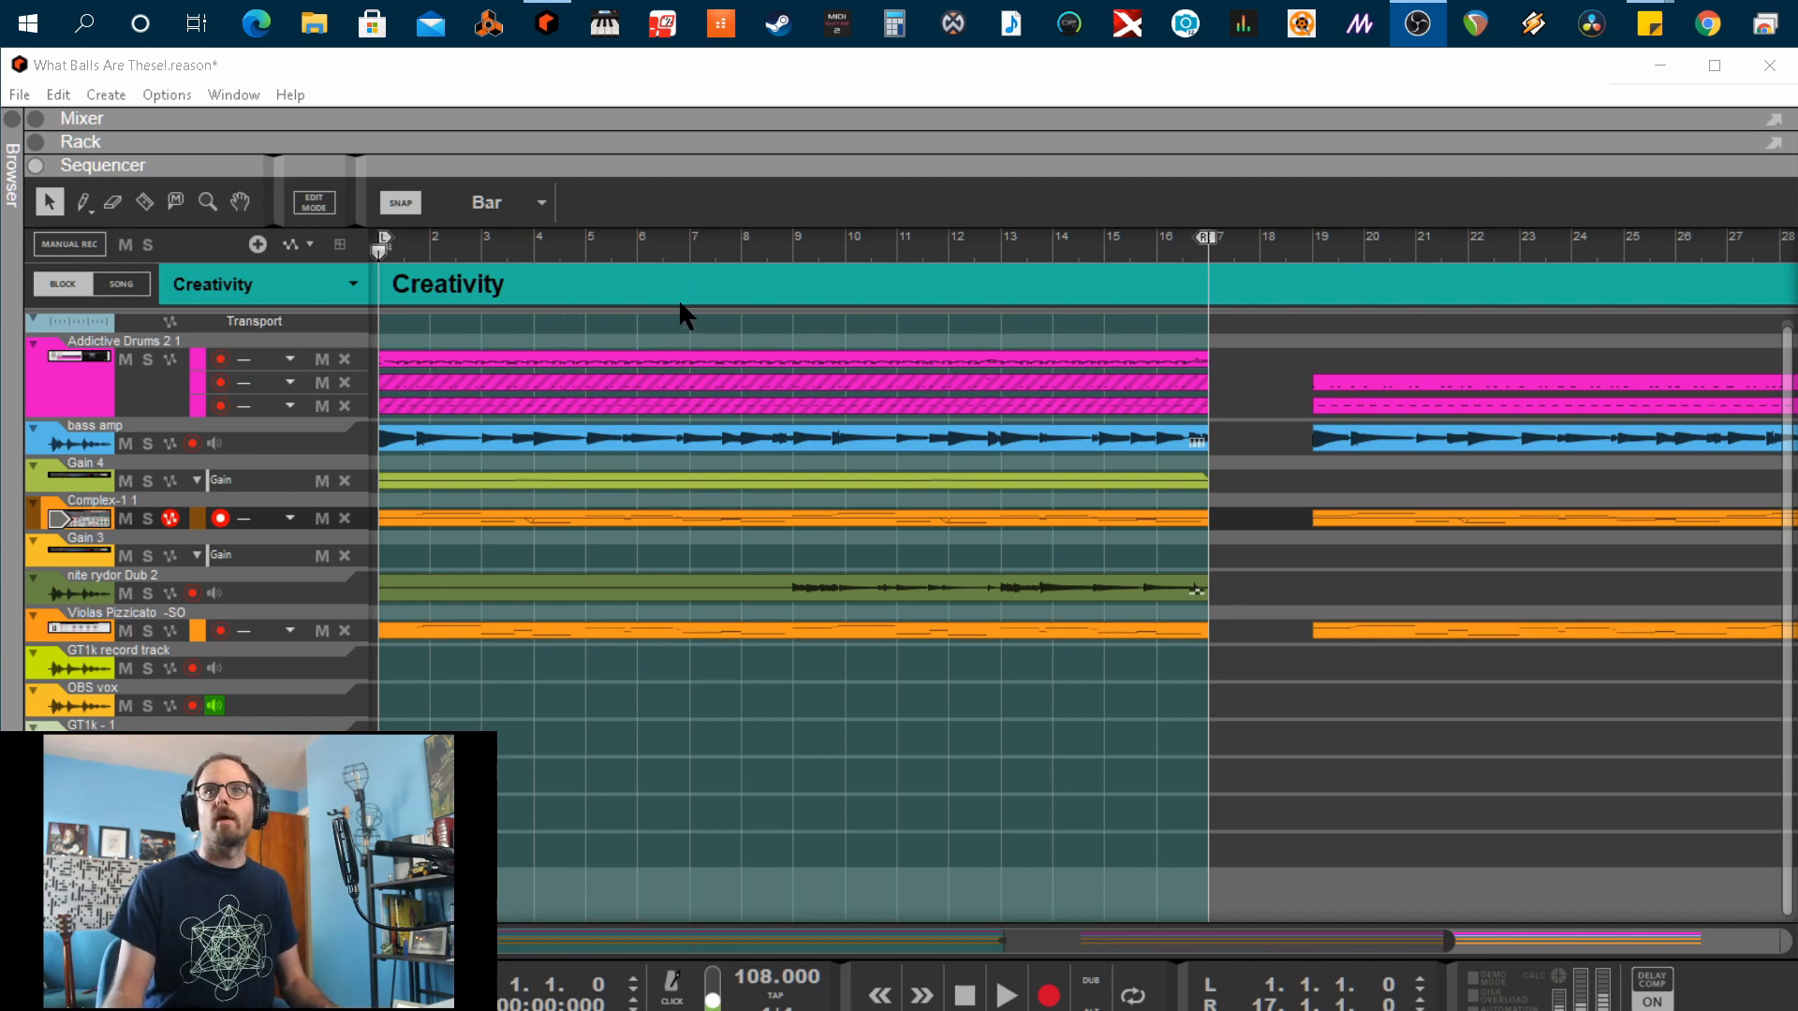
View the arrangement in Song view, select the clips of its first 16-bar section, and return to the Creativity block
left_click(505, 78)
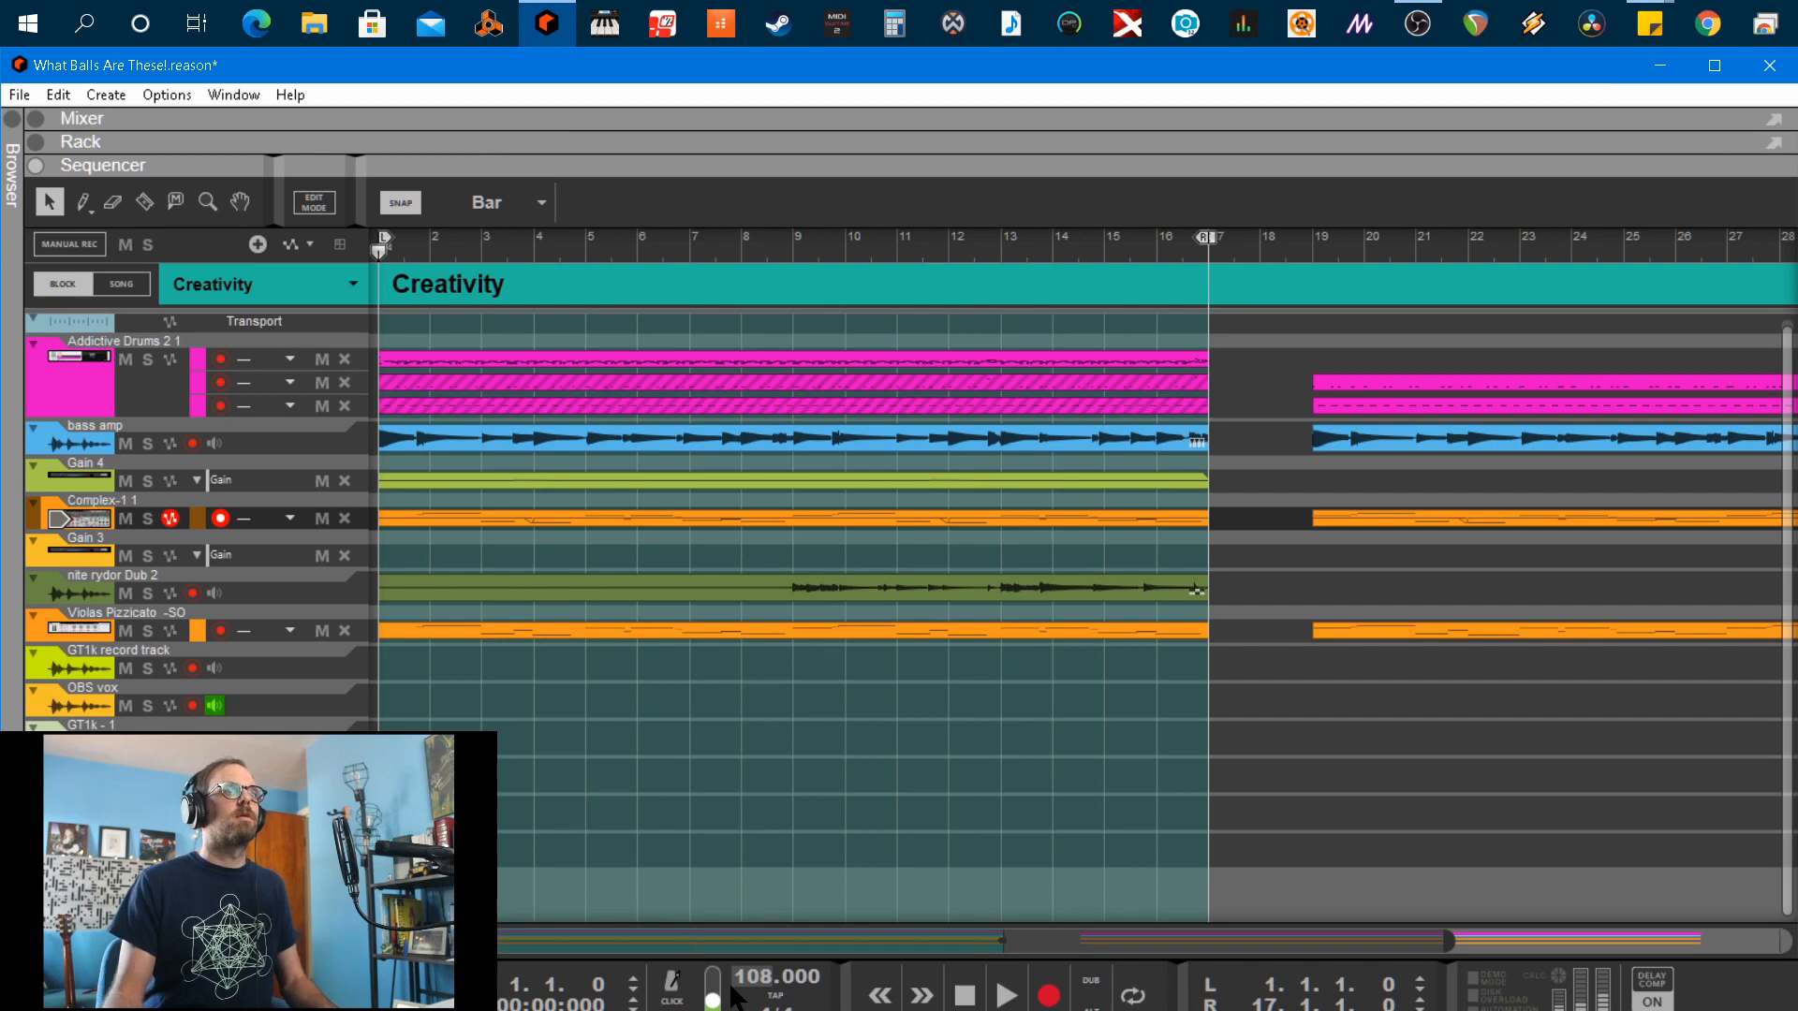
key("ctrl+b")
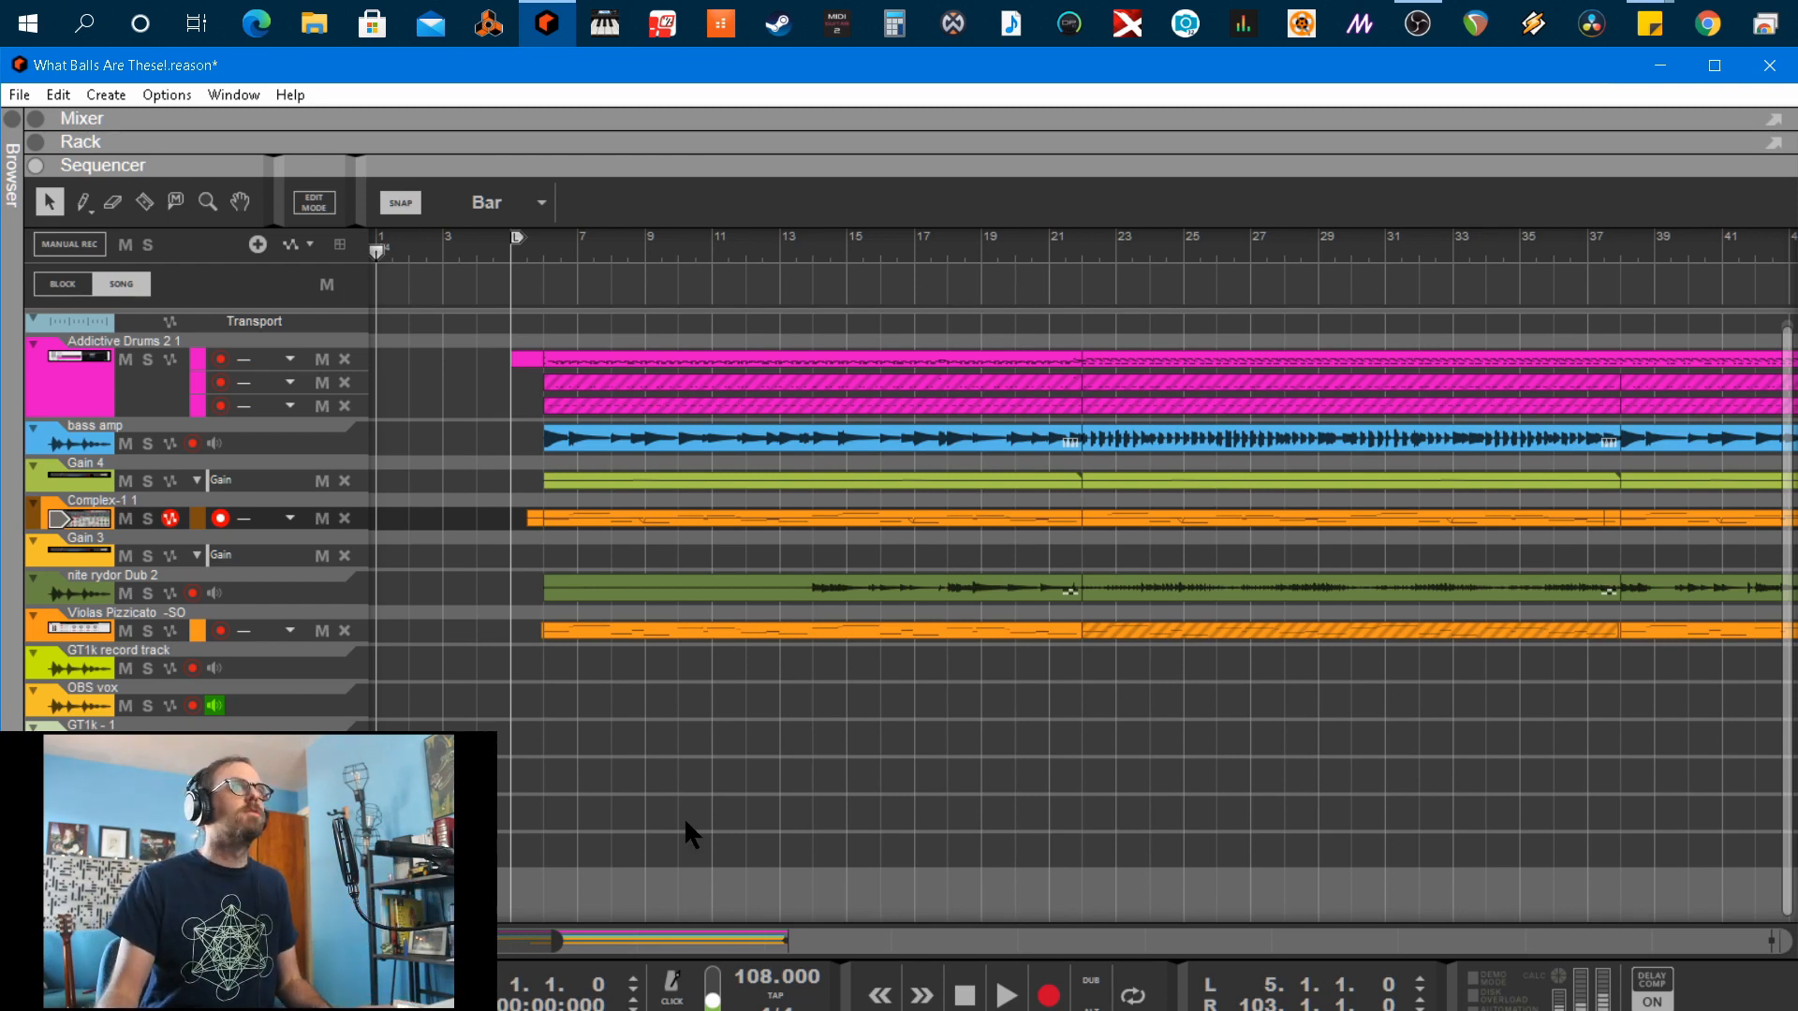
scroll(683, 816, "down", 6)
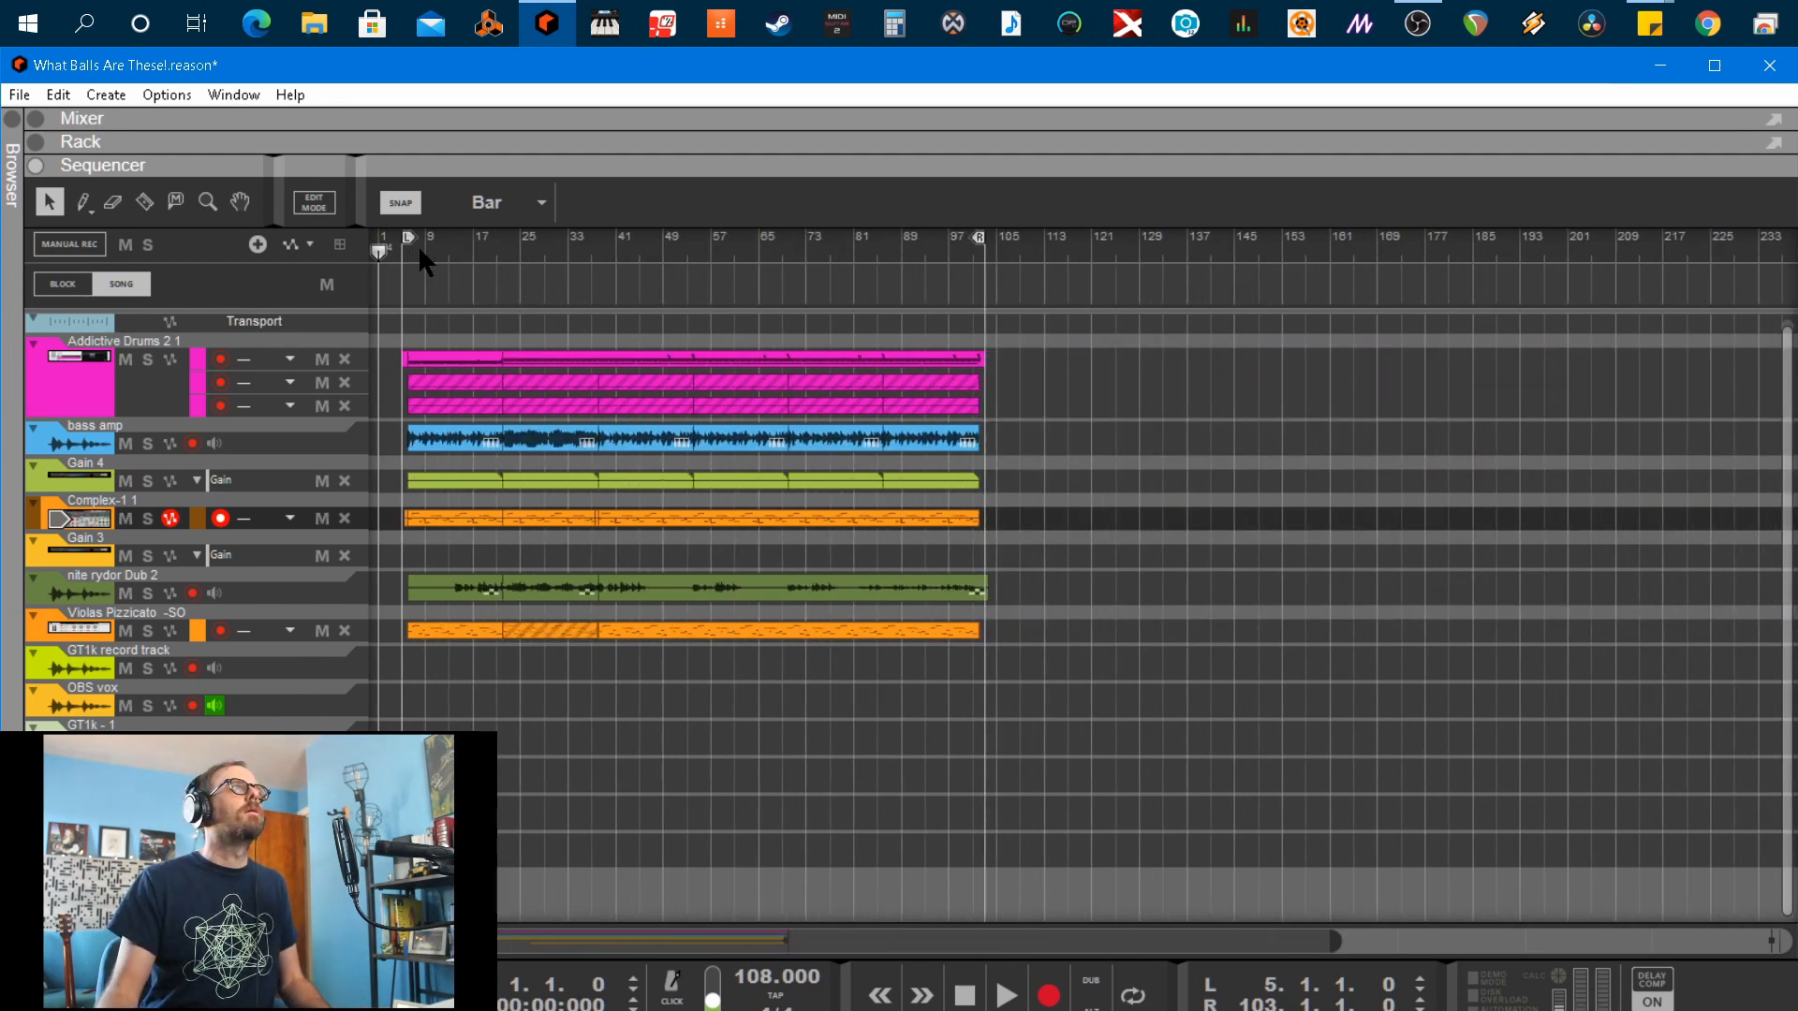
mouse_move(417, 245)
left_mouse_down()
mouse_move(1143, 249)
mouse_move(541, 290)
left_mouse_up()
key("KP_1")
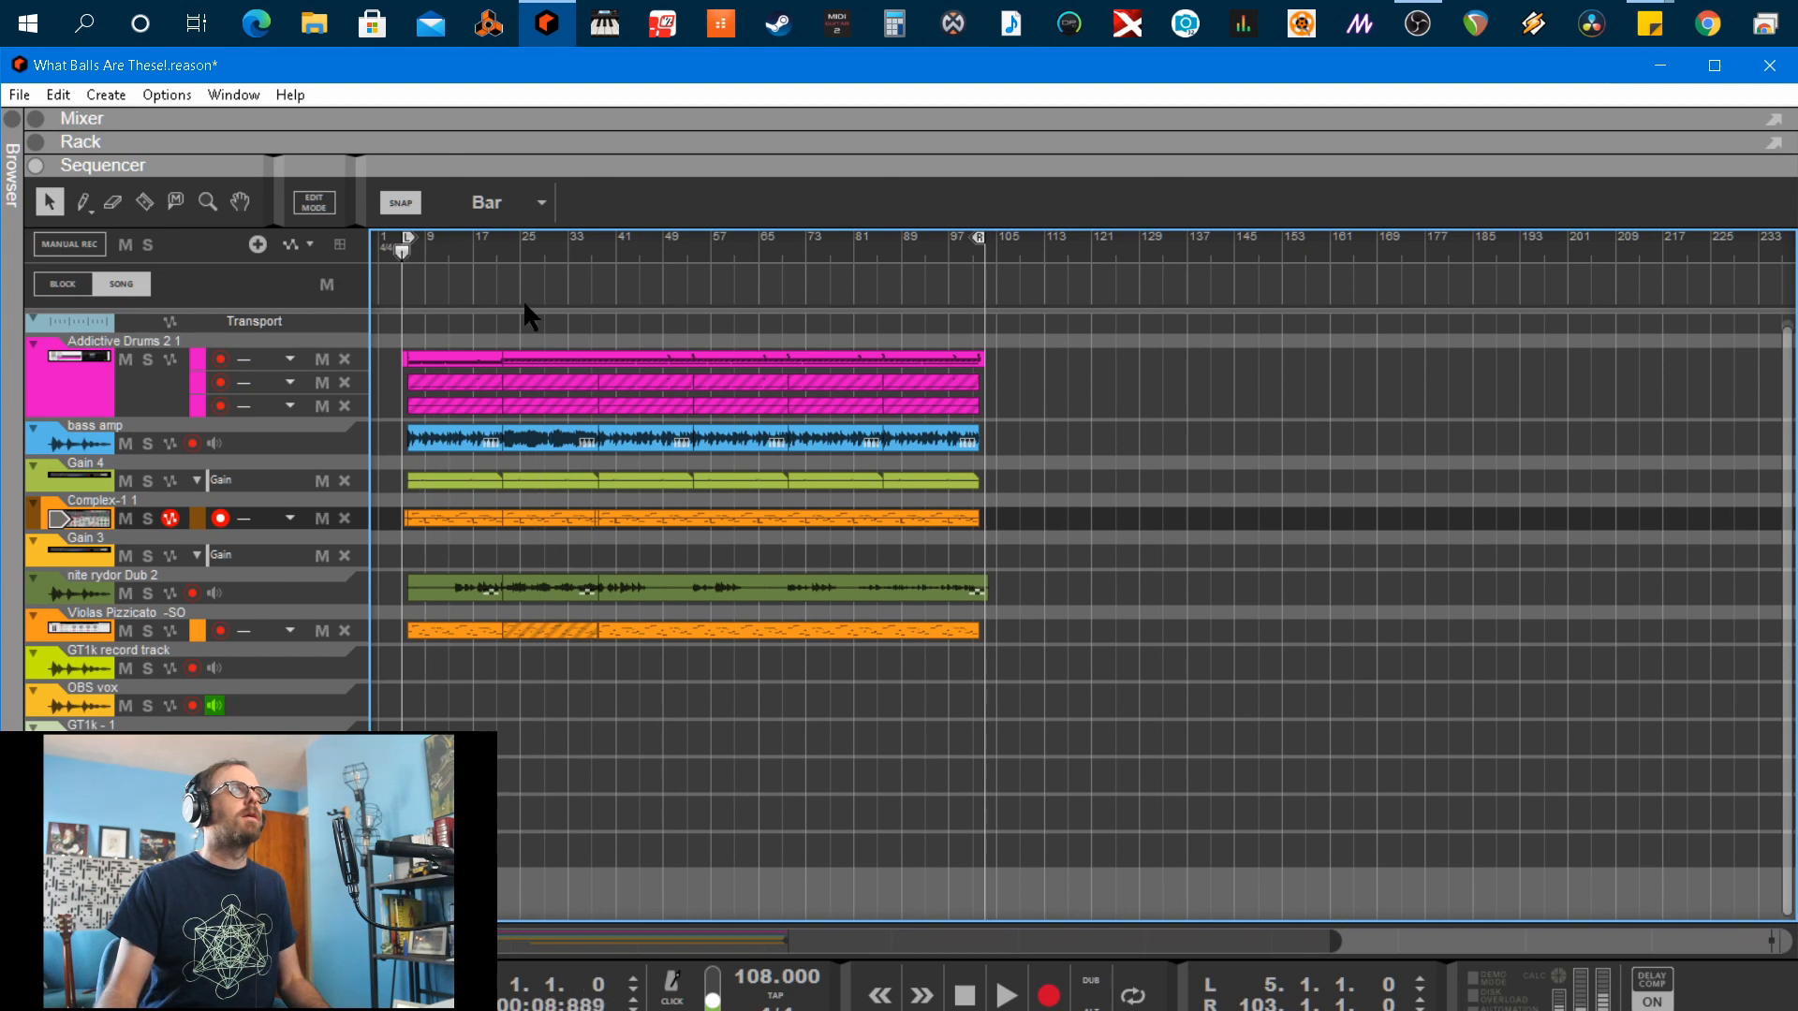
left_click_drag(476, 717, 459, 349)
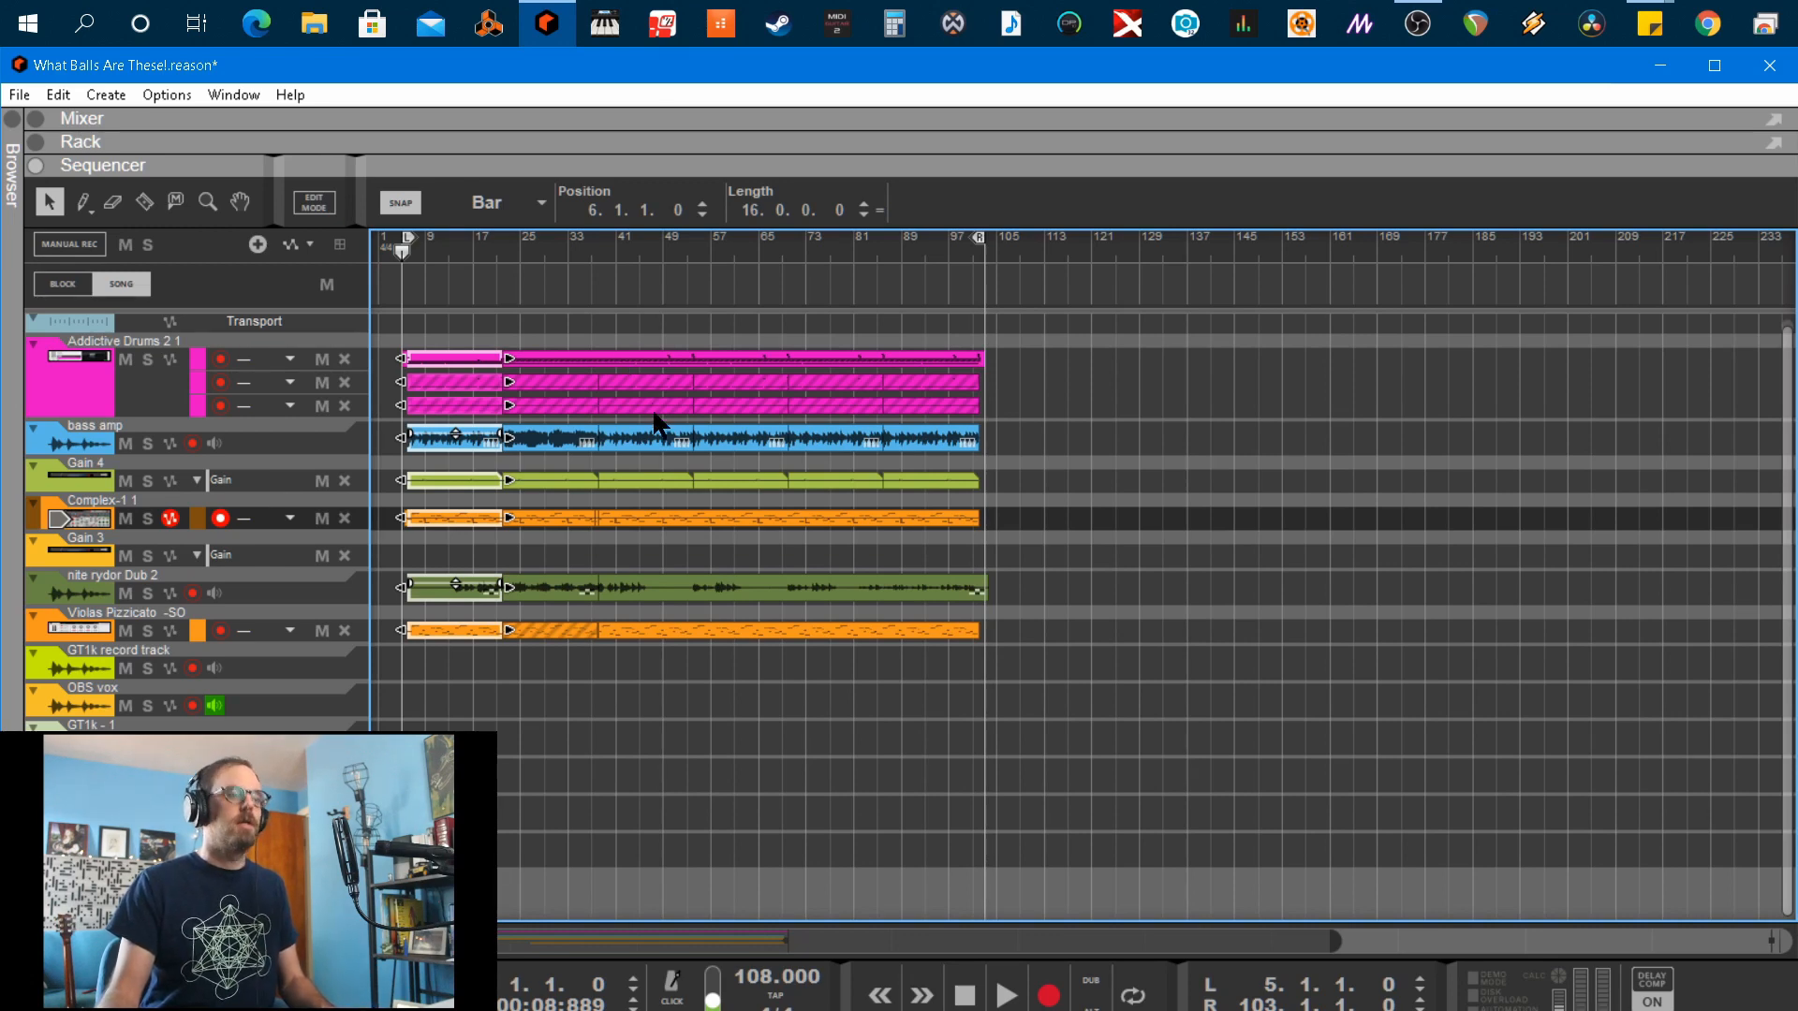
key("b")
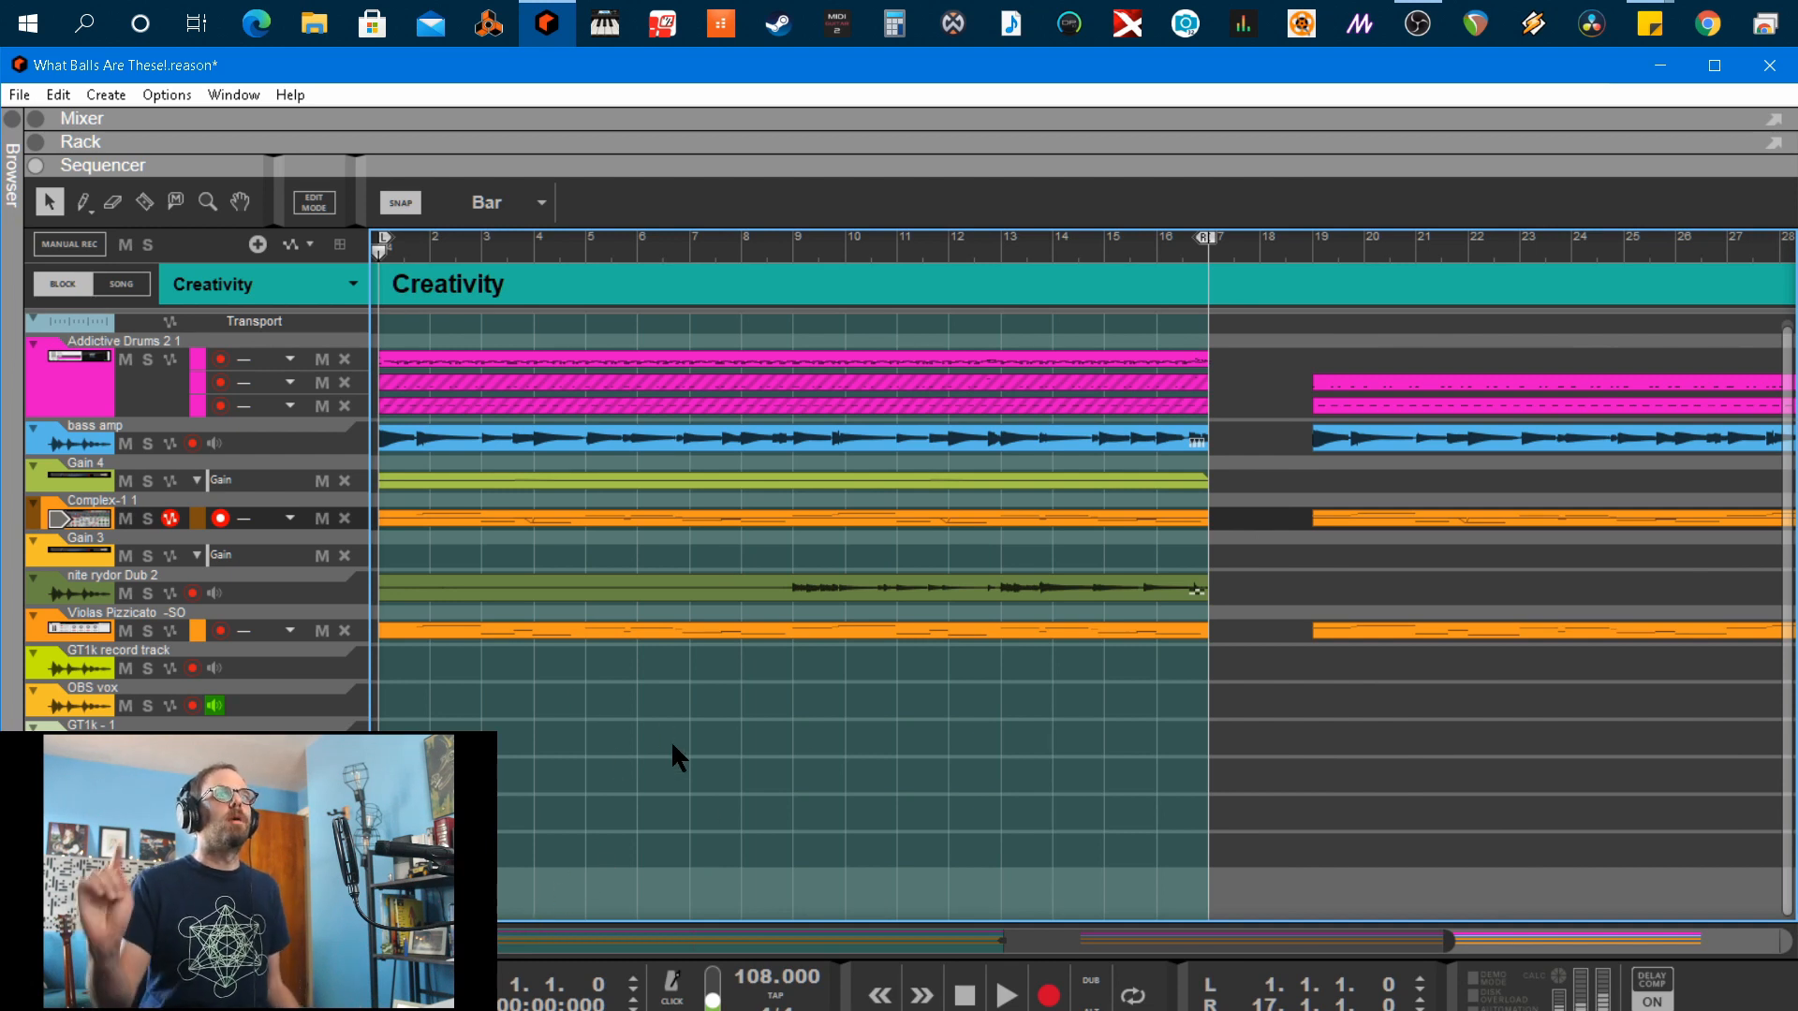
Check the block-related options and toggle between the Song and Block views
left_click(166, 95)
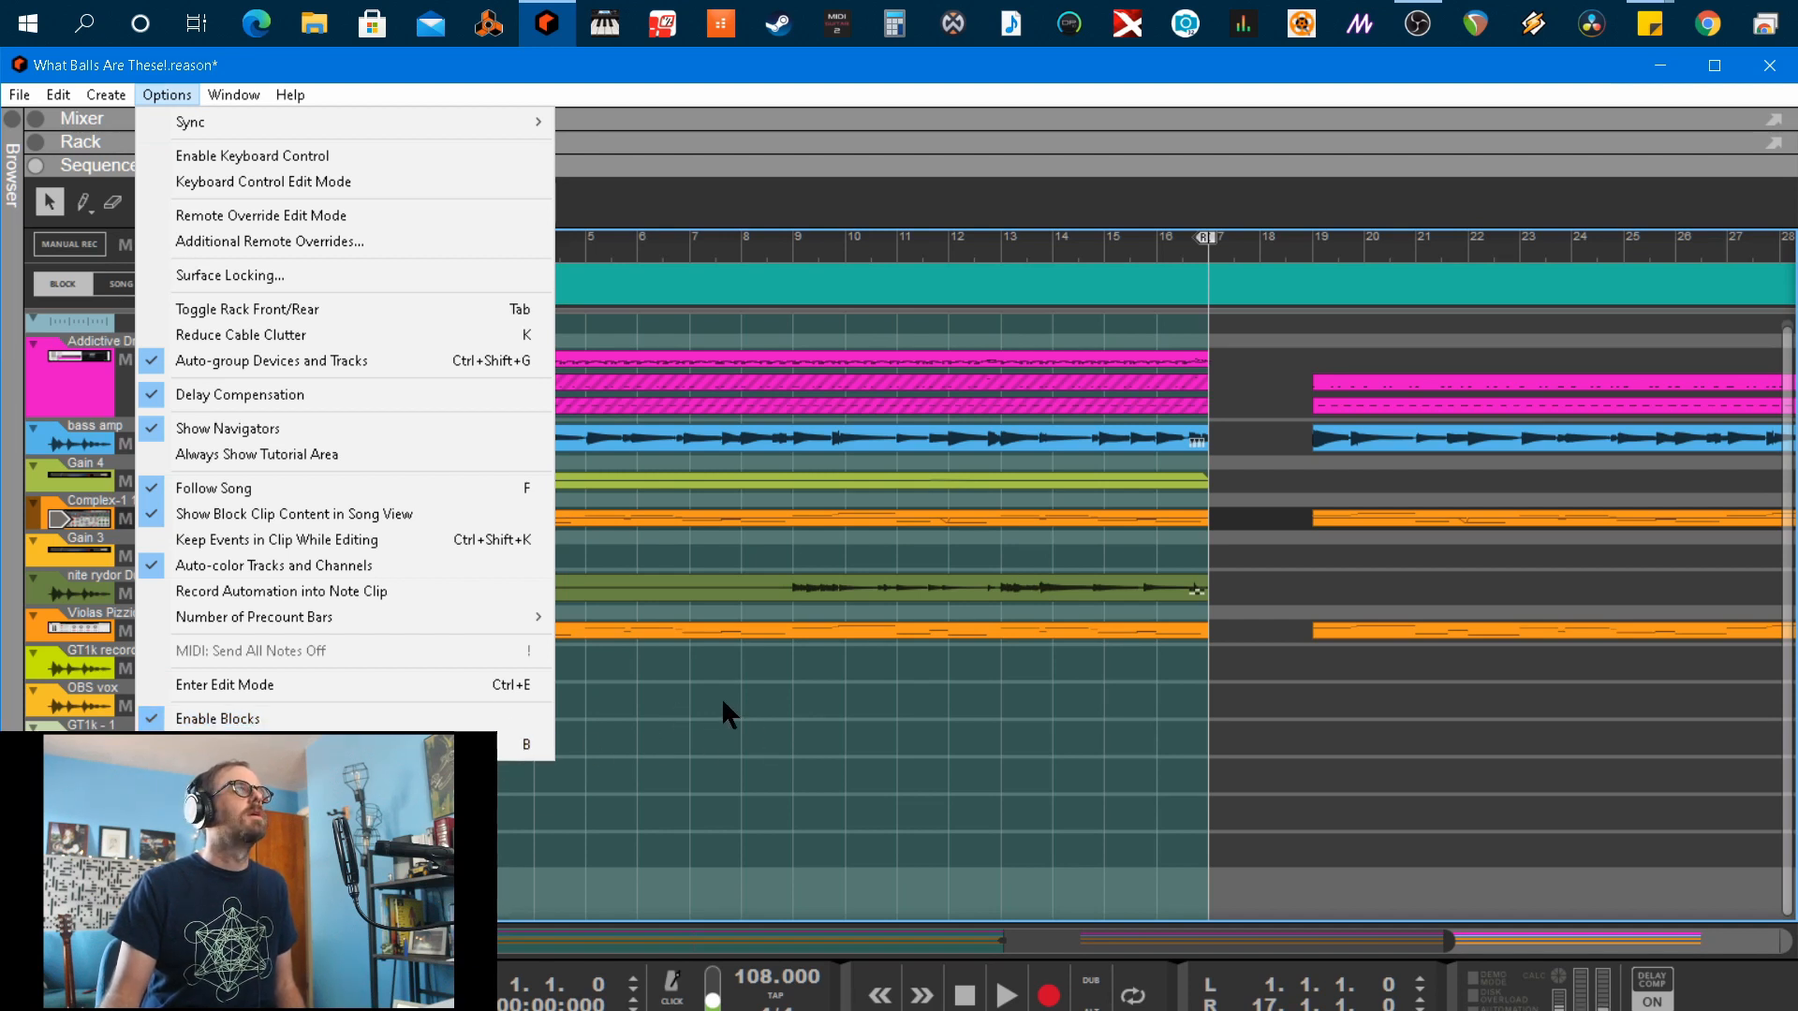
left_click(682, 760)
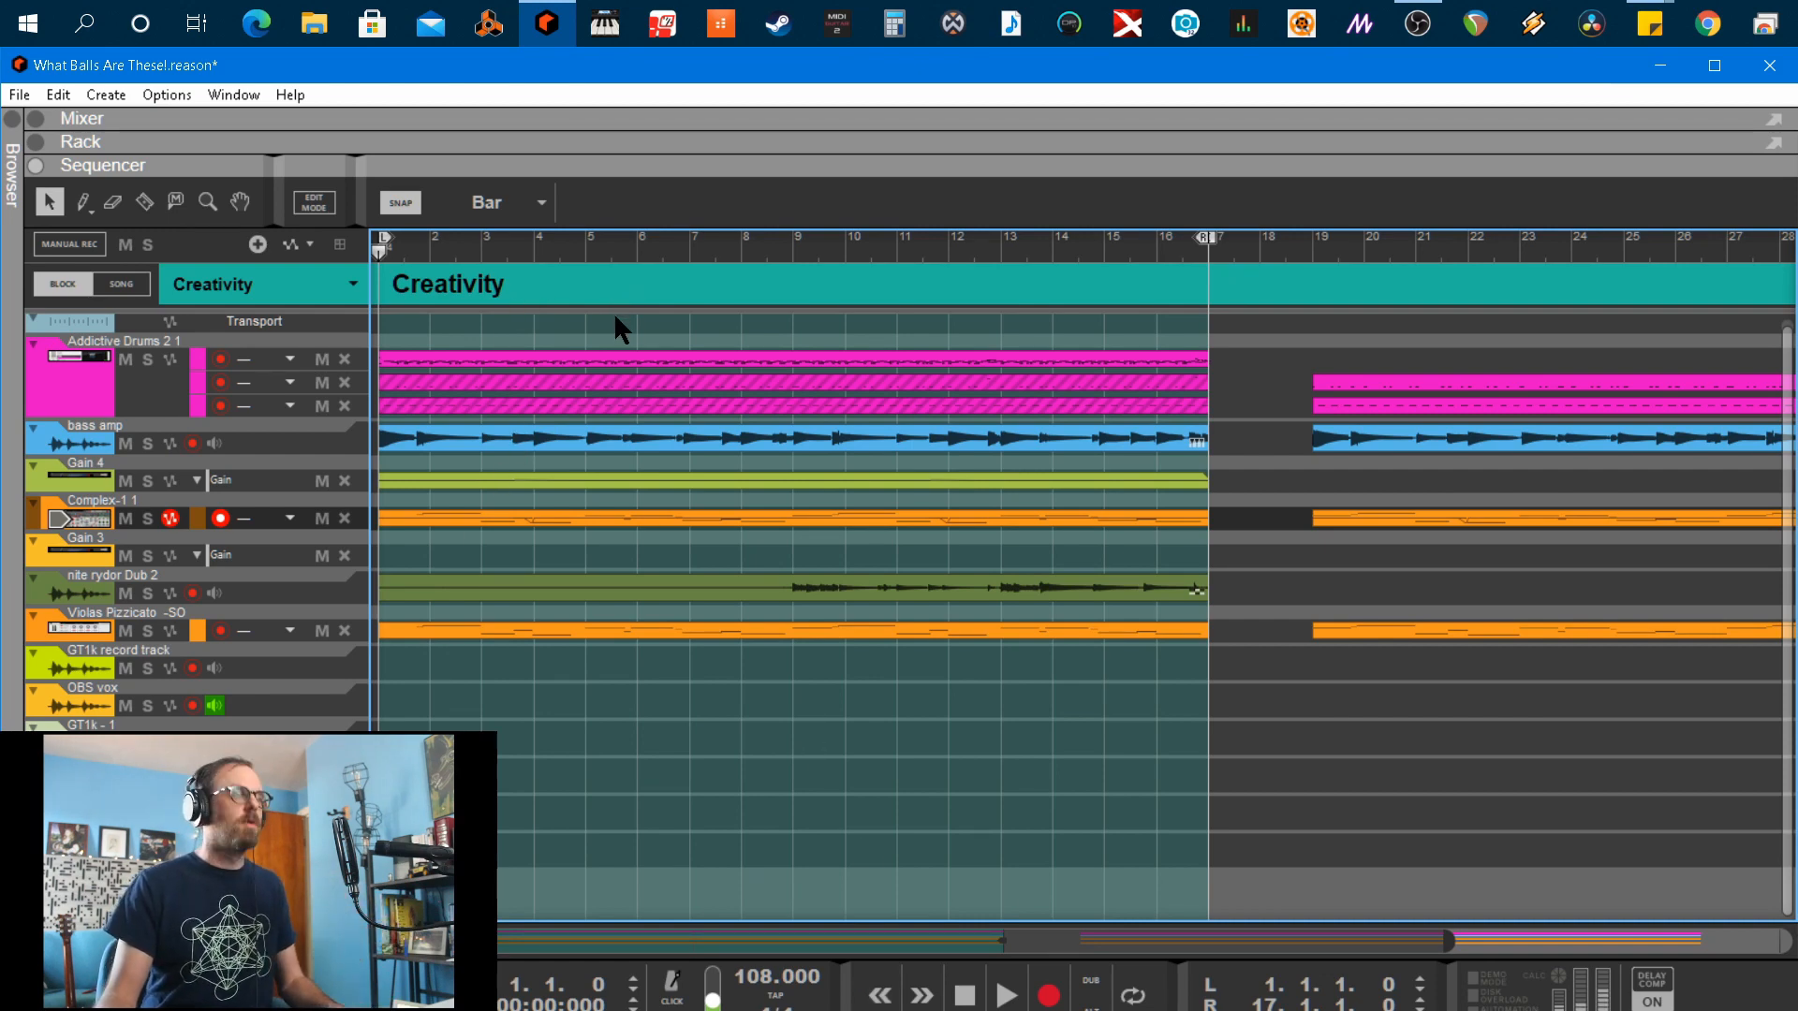
key("b")
key("b")
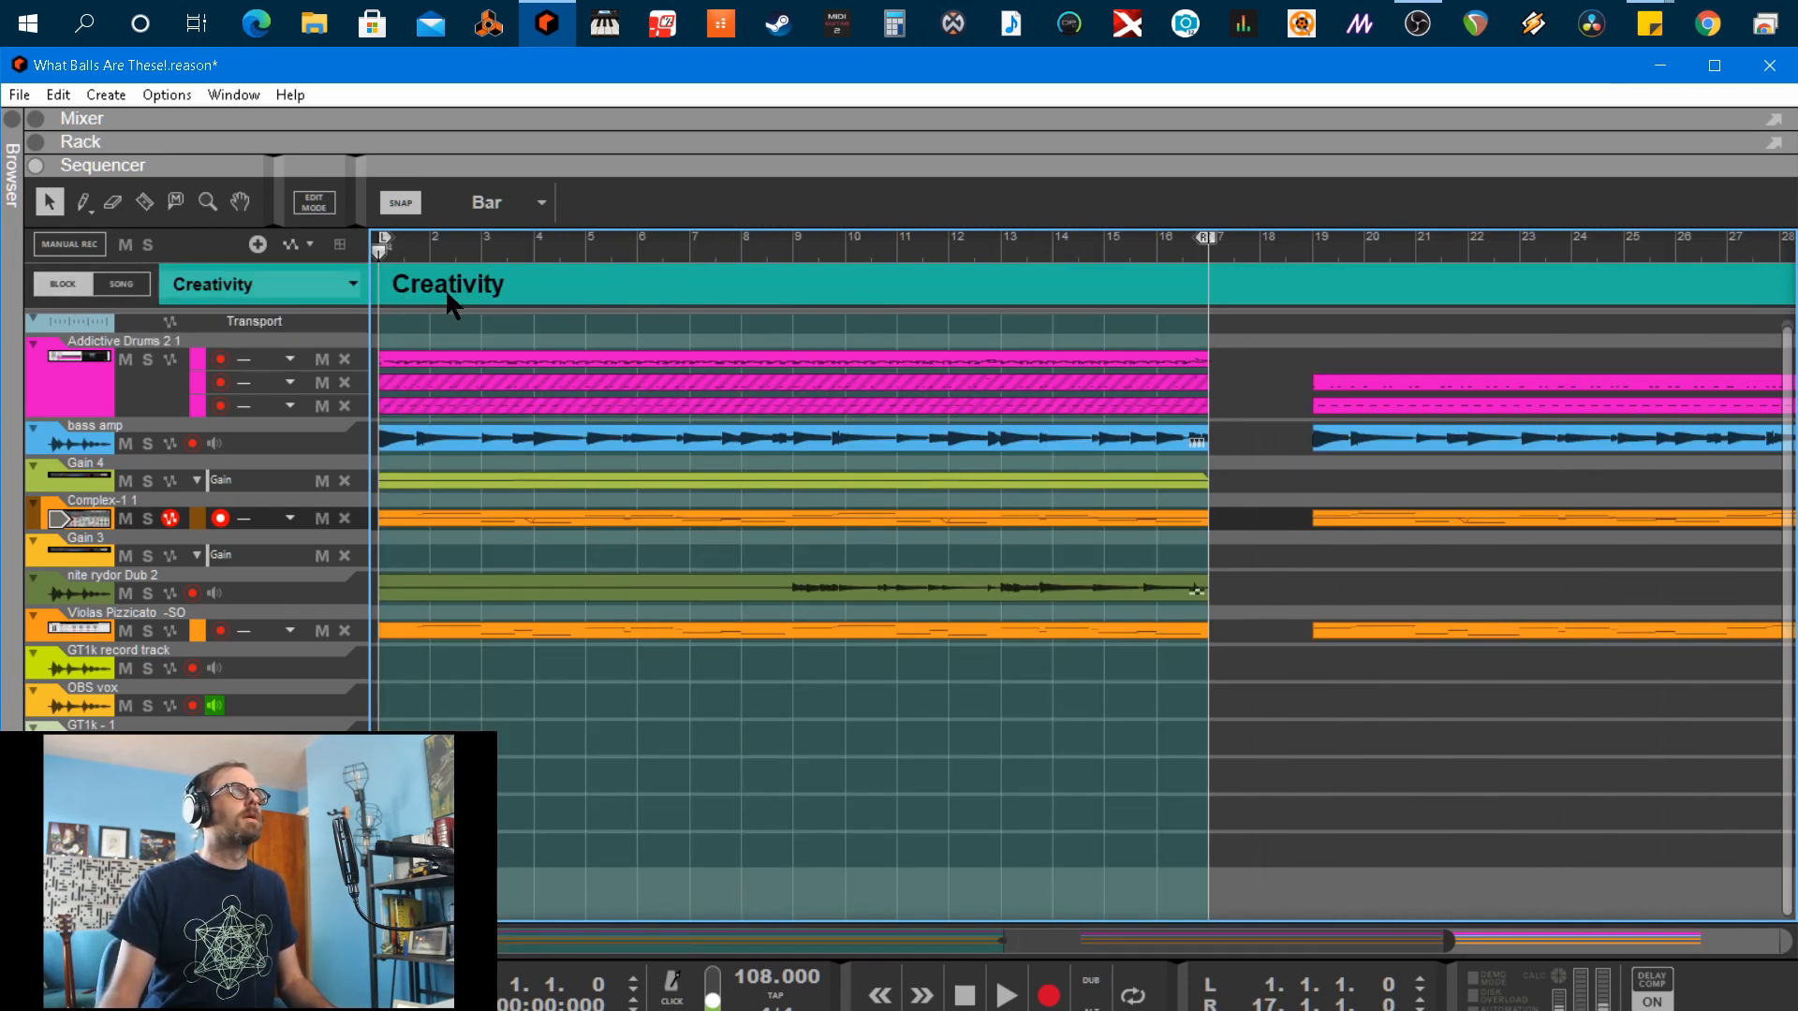
Look through the list of available blocks, stay on Creativity and play it back
left_click(342, 285)
left_click(556, 704)
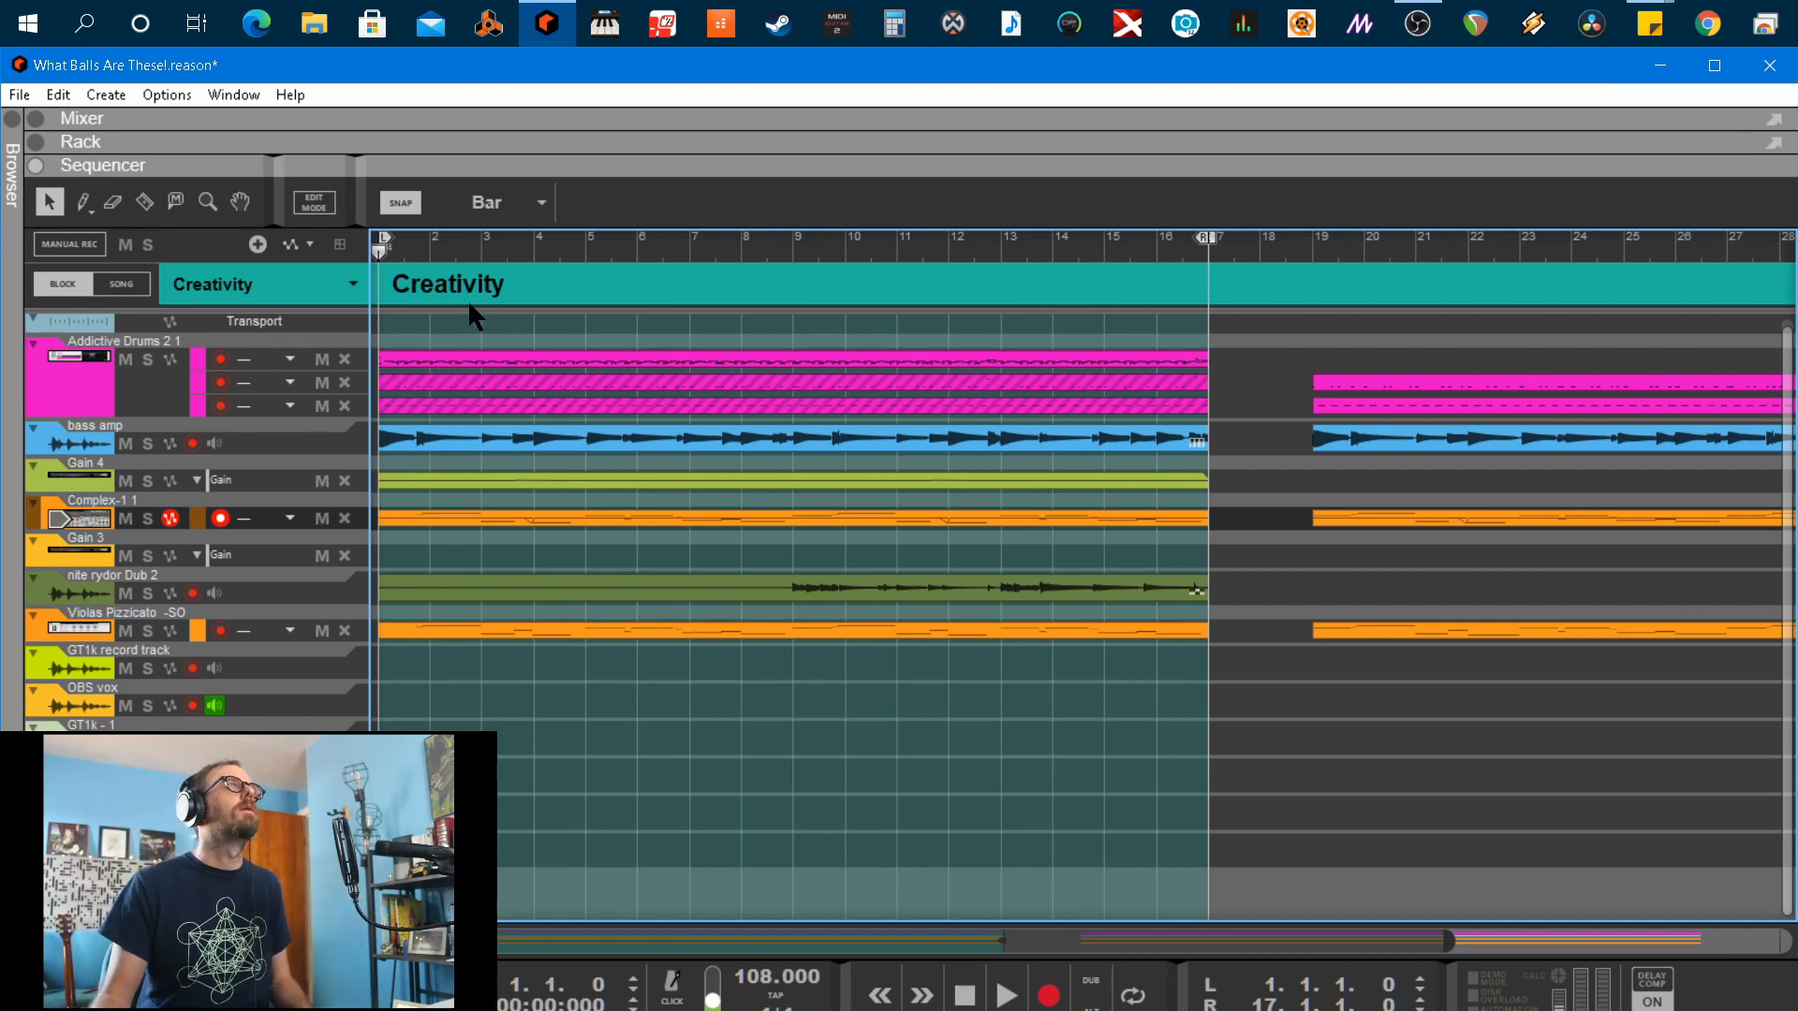
key("space")
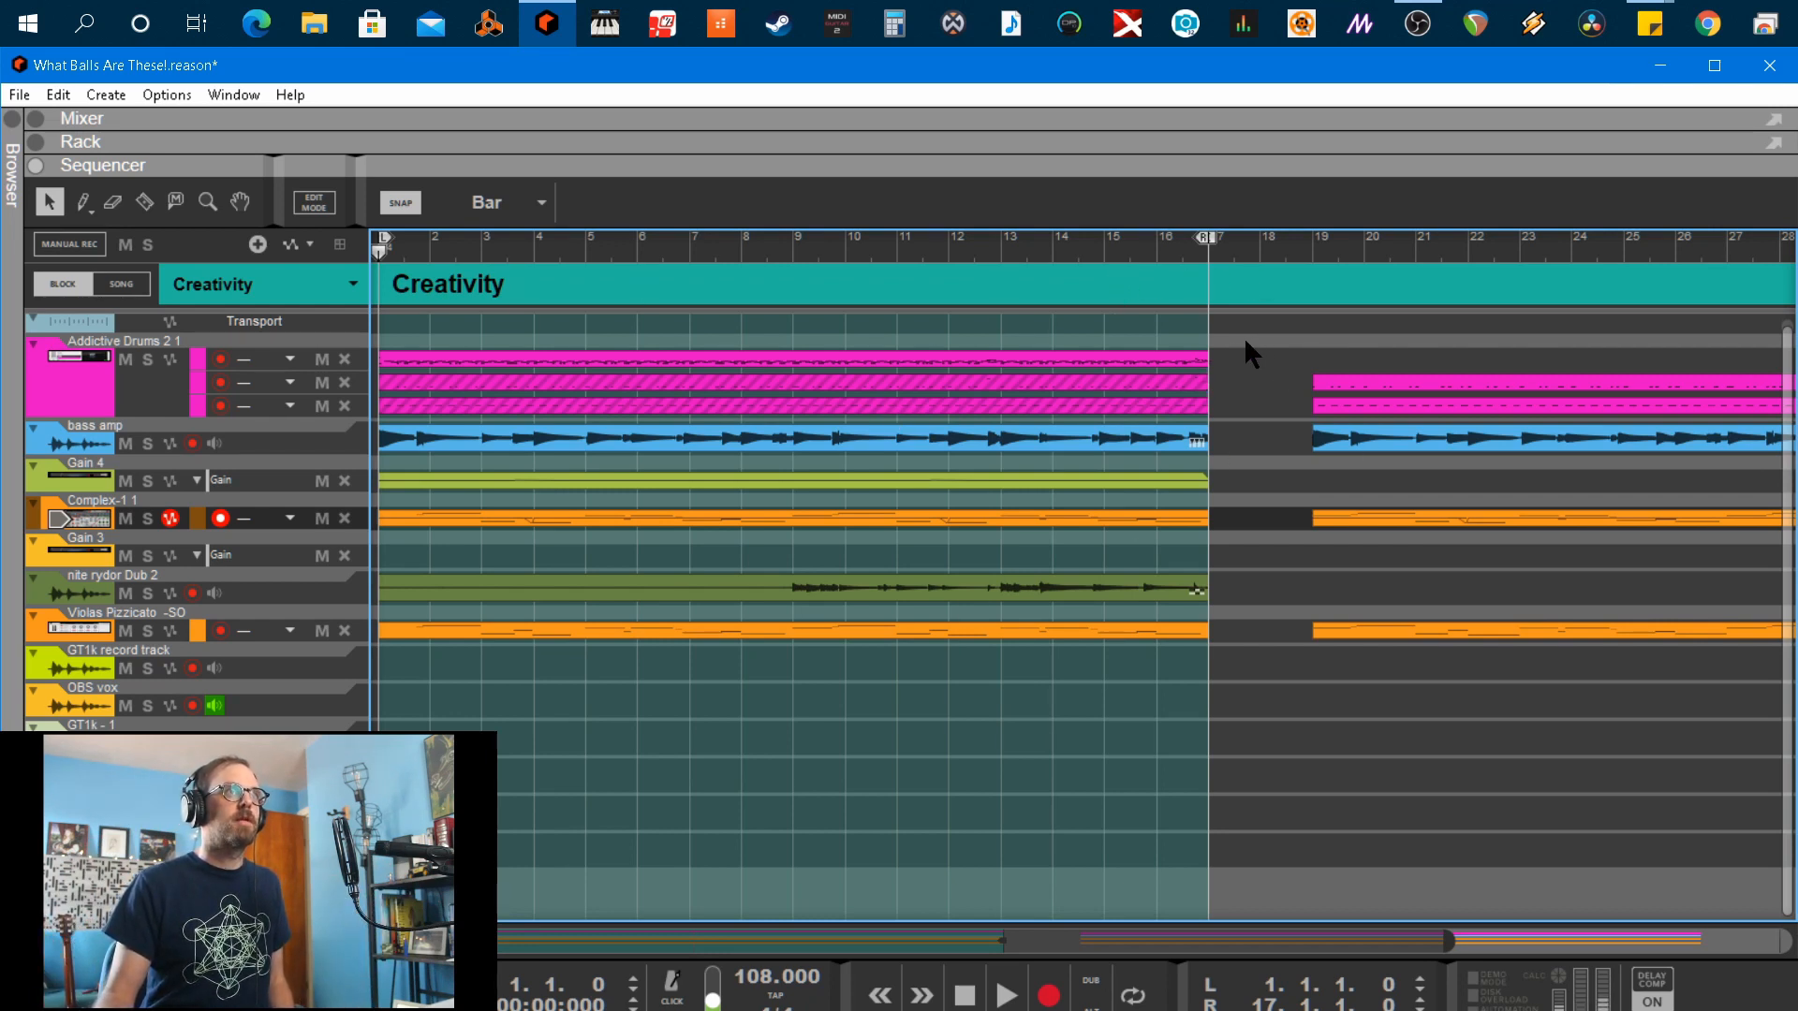
Copy all 16-bar clips of the Creativity block and paste them at bar 1 of the "is" block
left_click_drag(1244, 335, 396, 721)
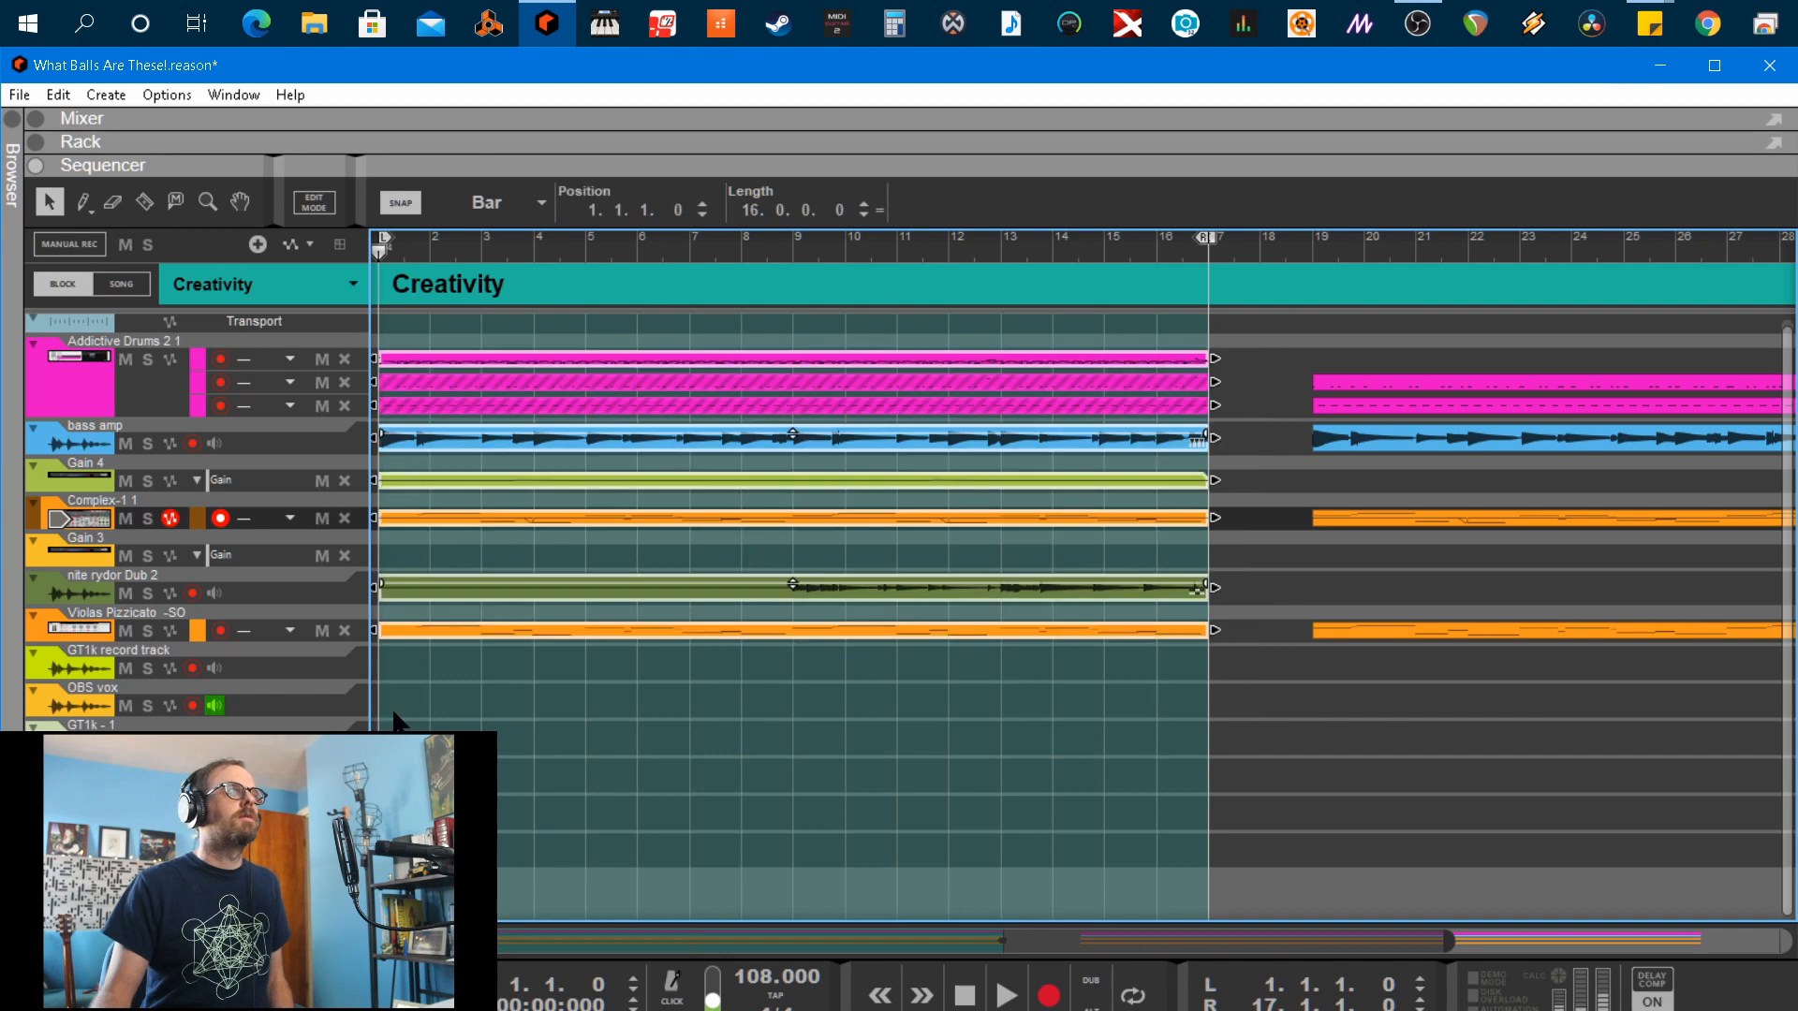
key("ctrl+c")
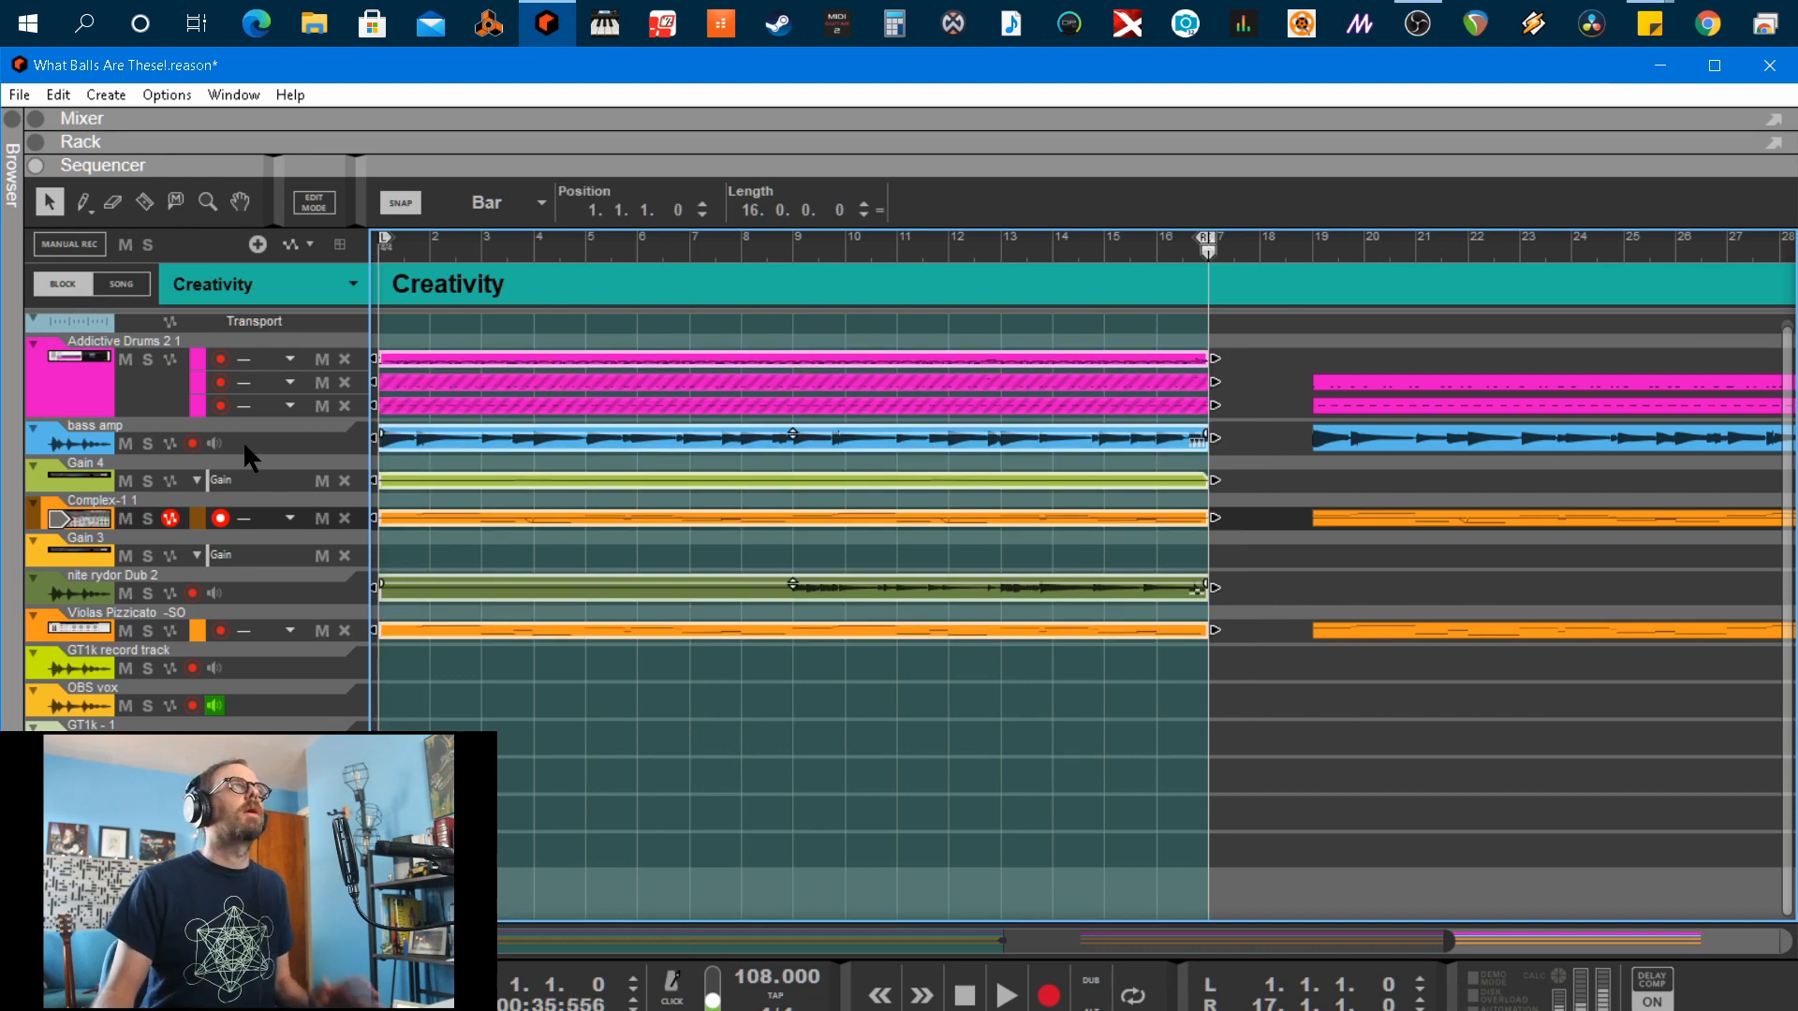
left_click(285, 283)
key("Escape")
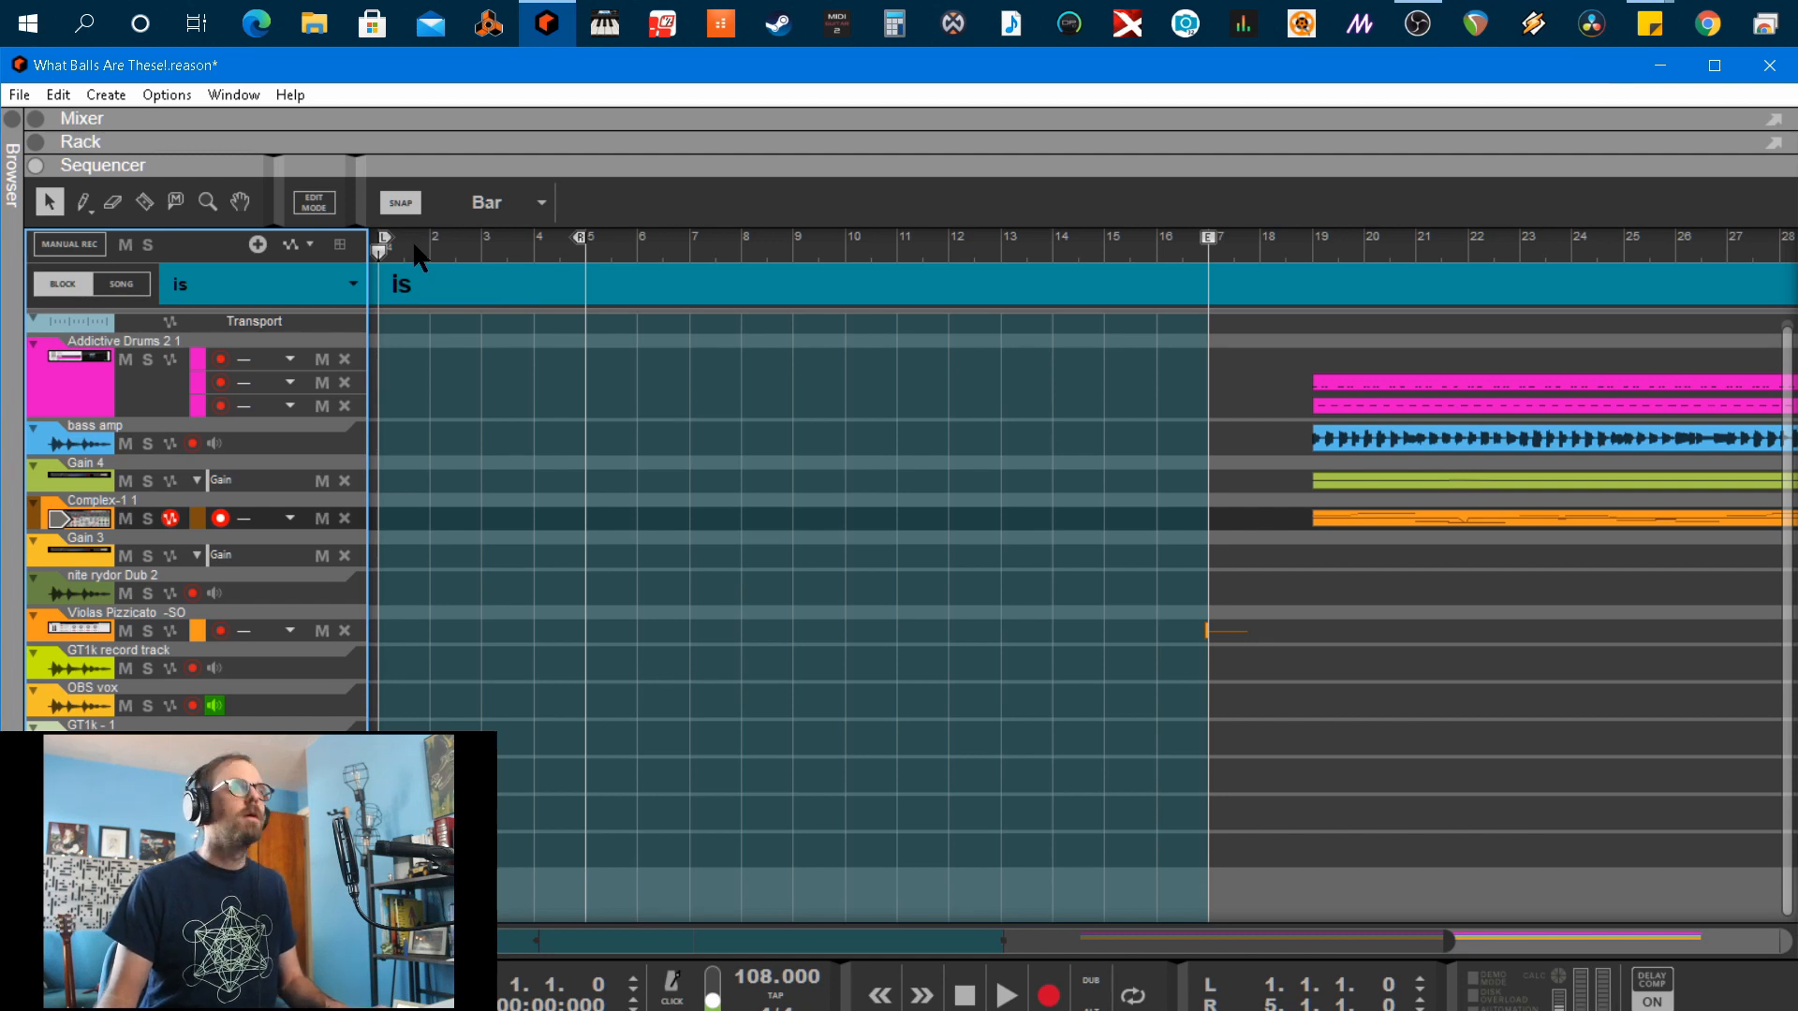
key("ctrl+v")
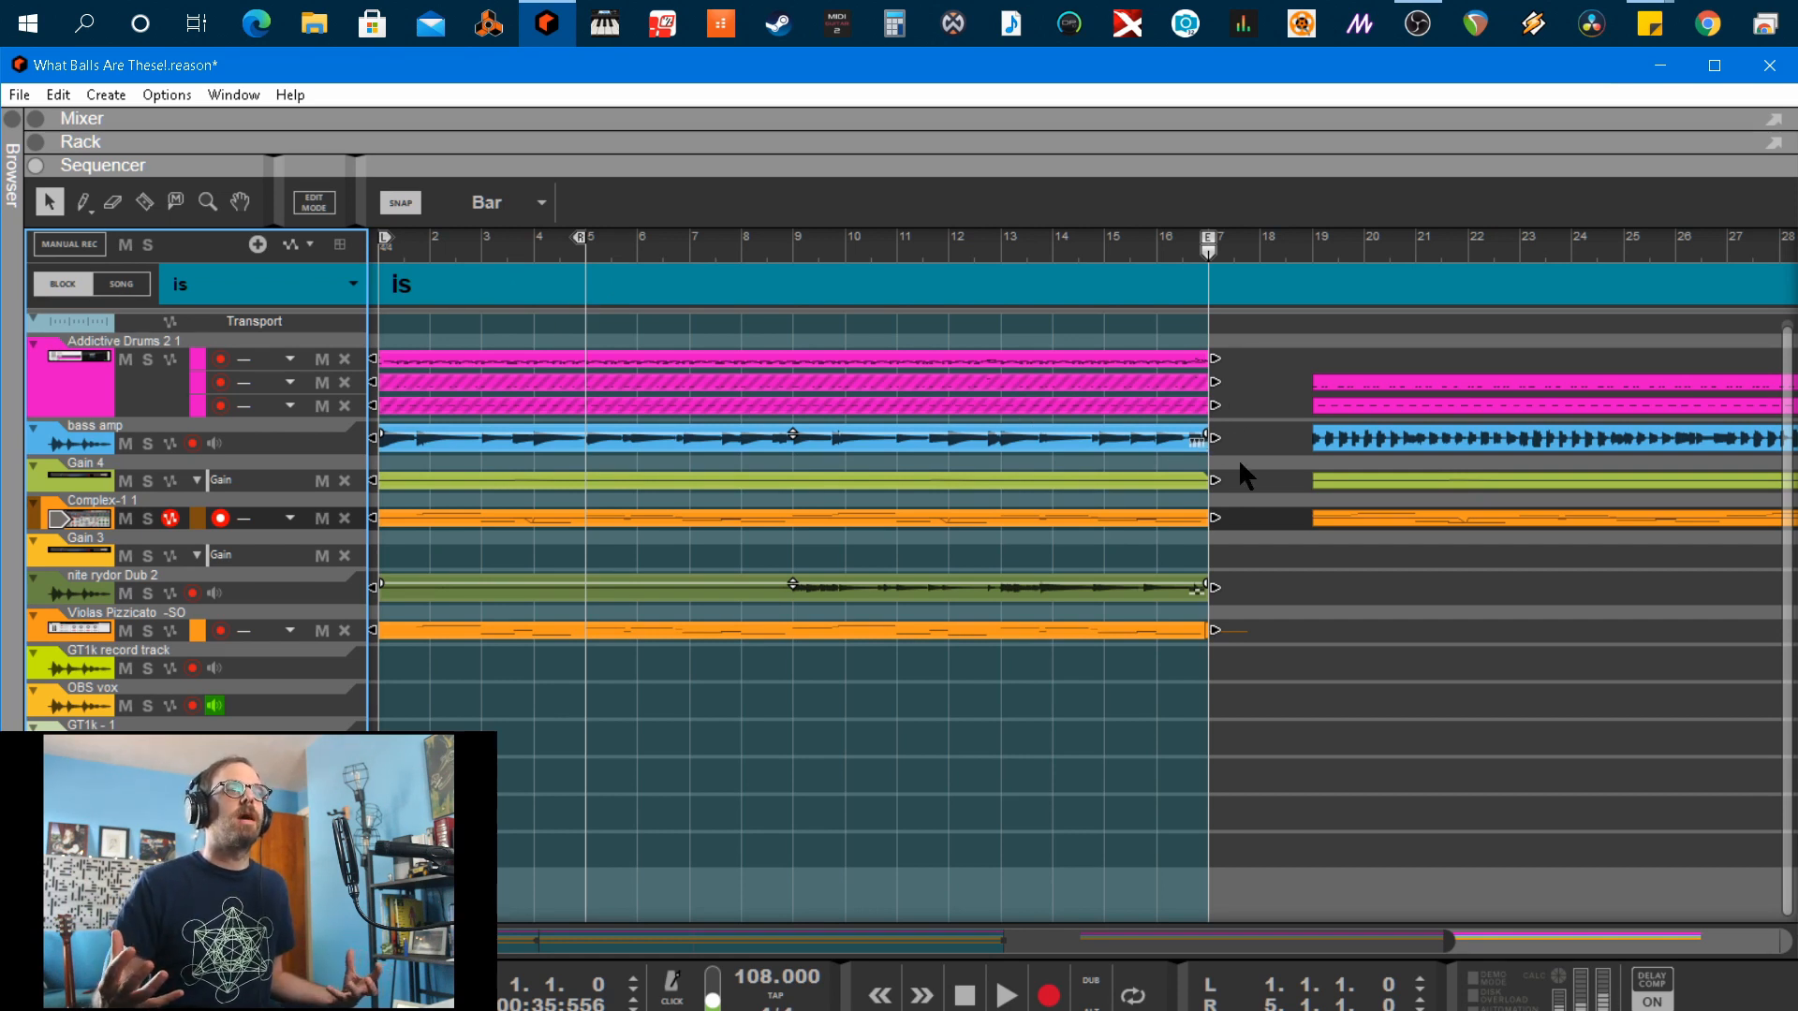
left_click(903, 832)
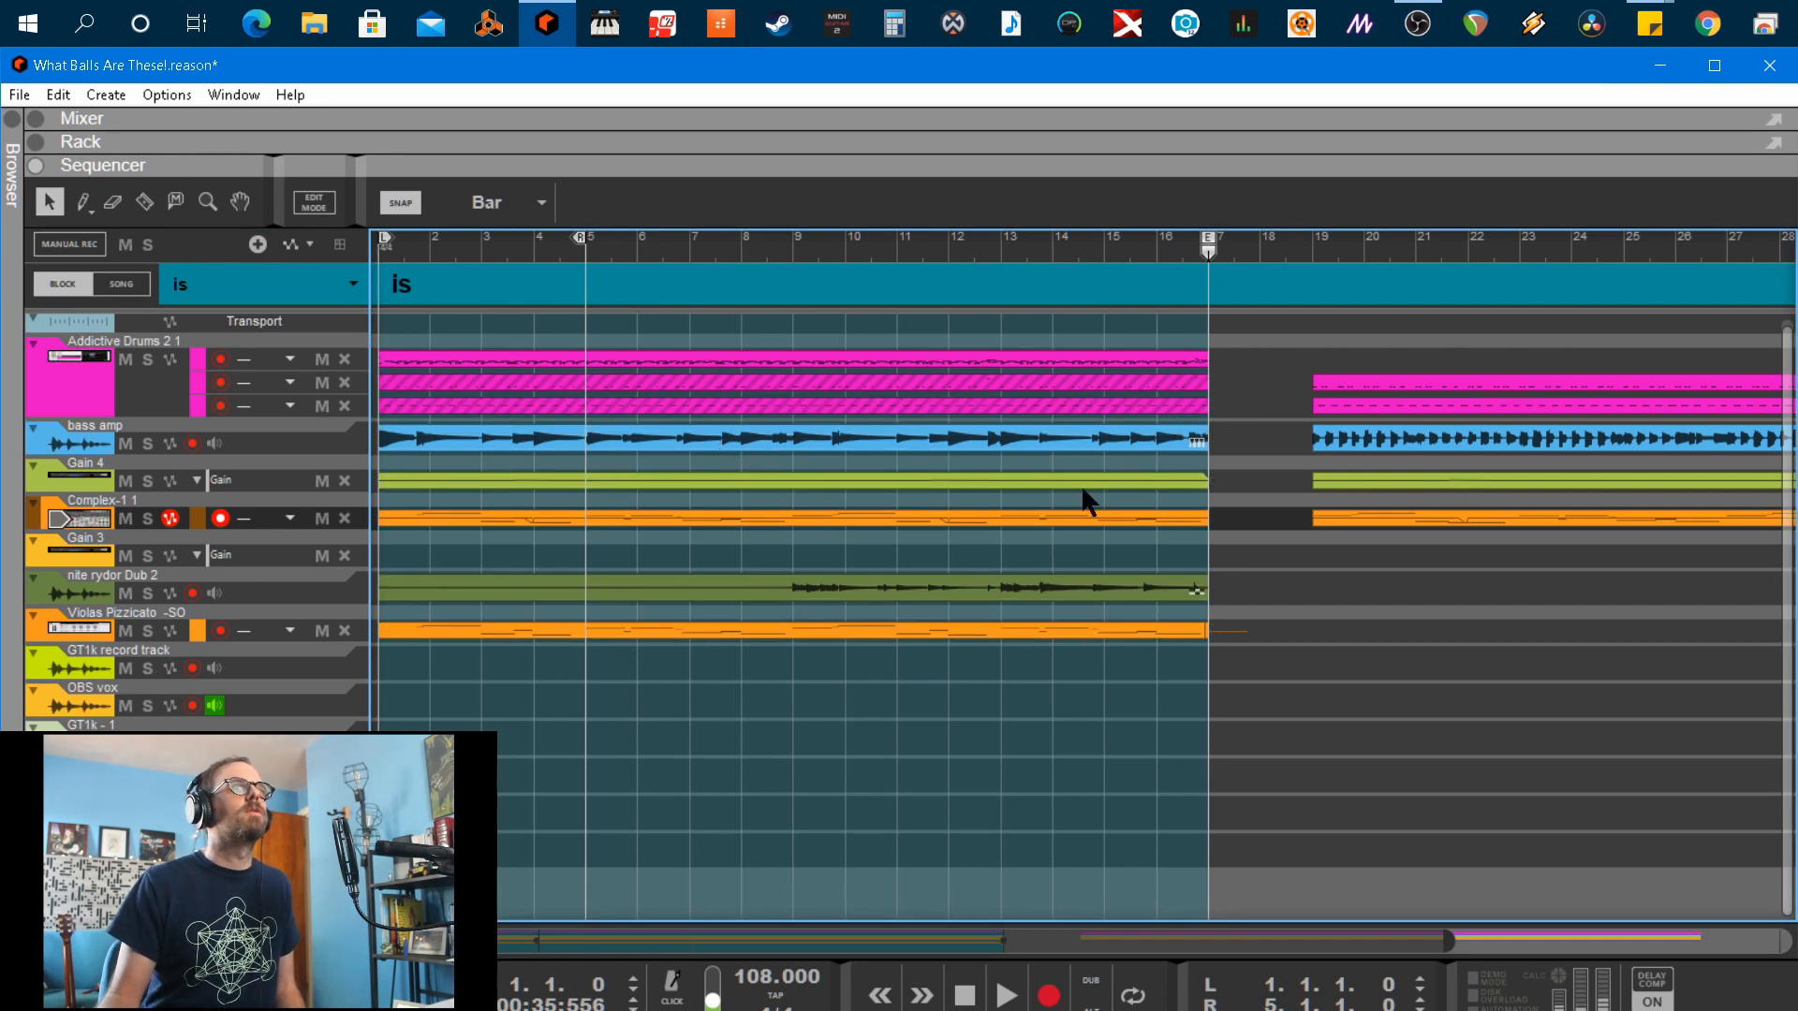
Delete the pasted nite rydor Dub 2, Complex-1 1 and Violas Pizzicato clips from the "is" block
left_click(1162, 587)
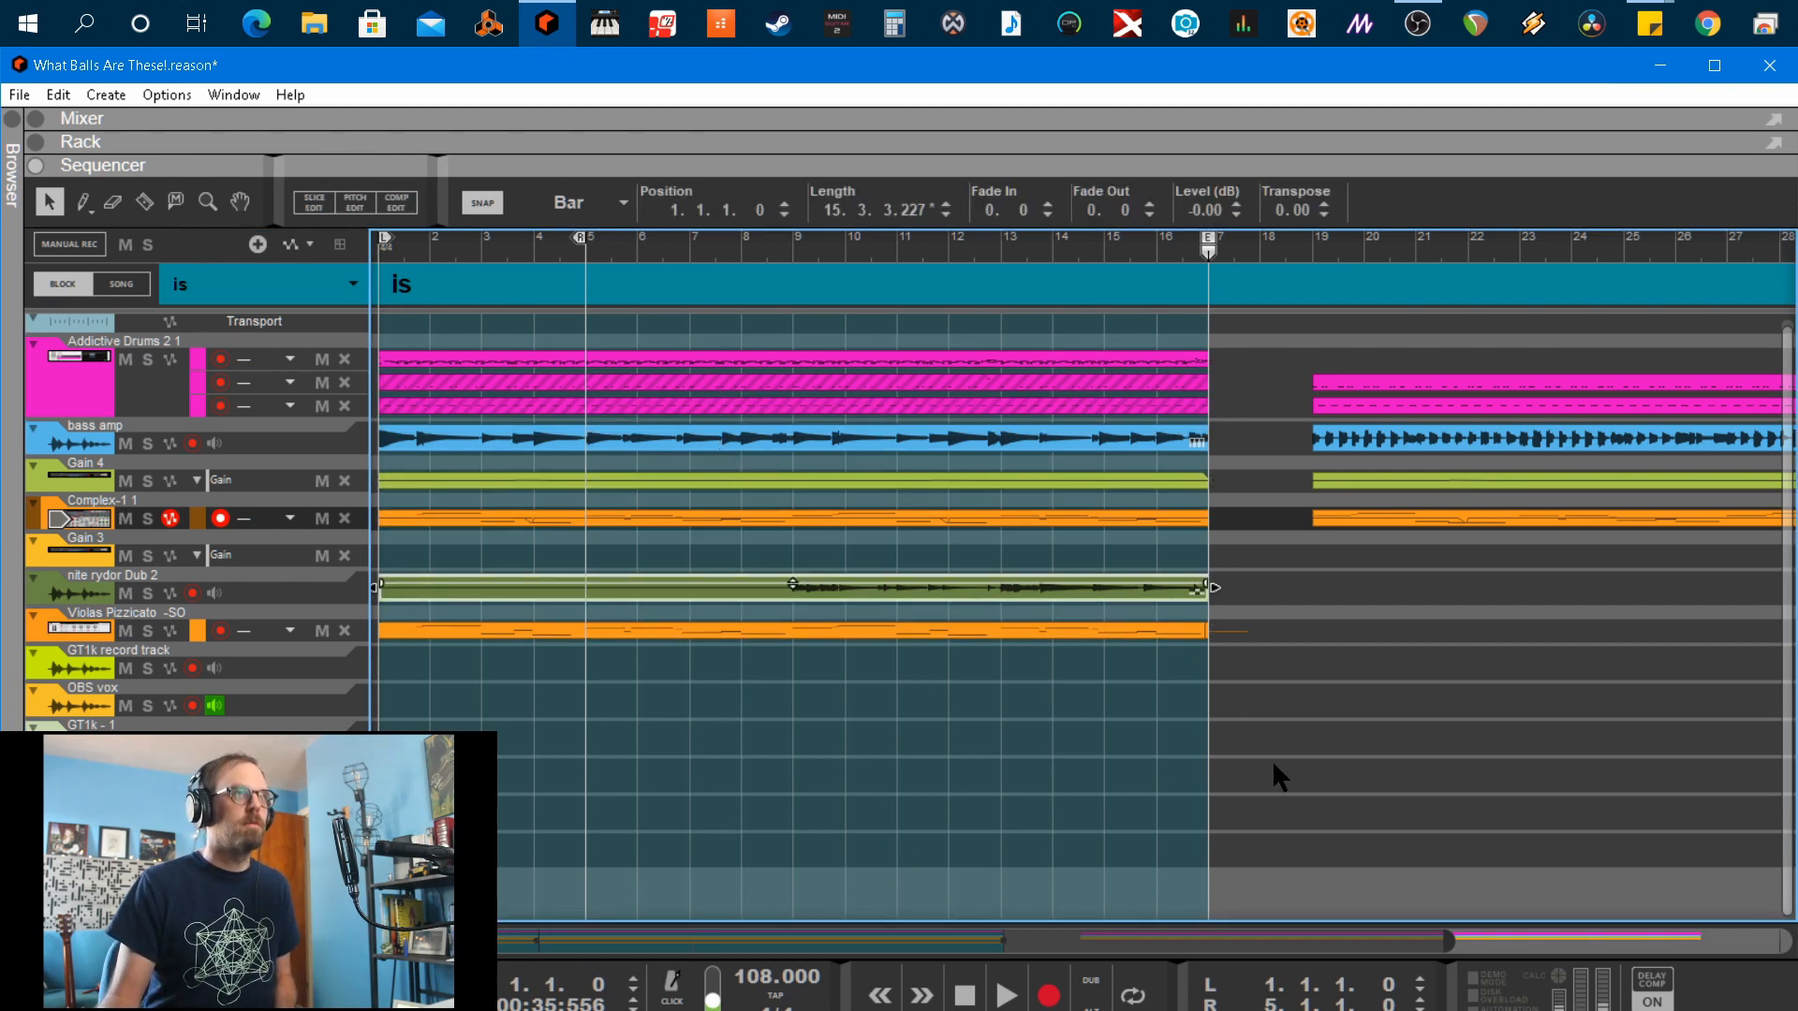
key("Delete")
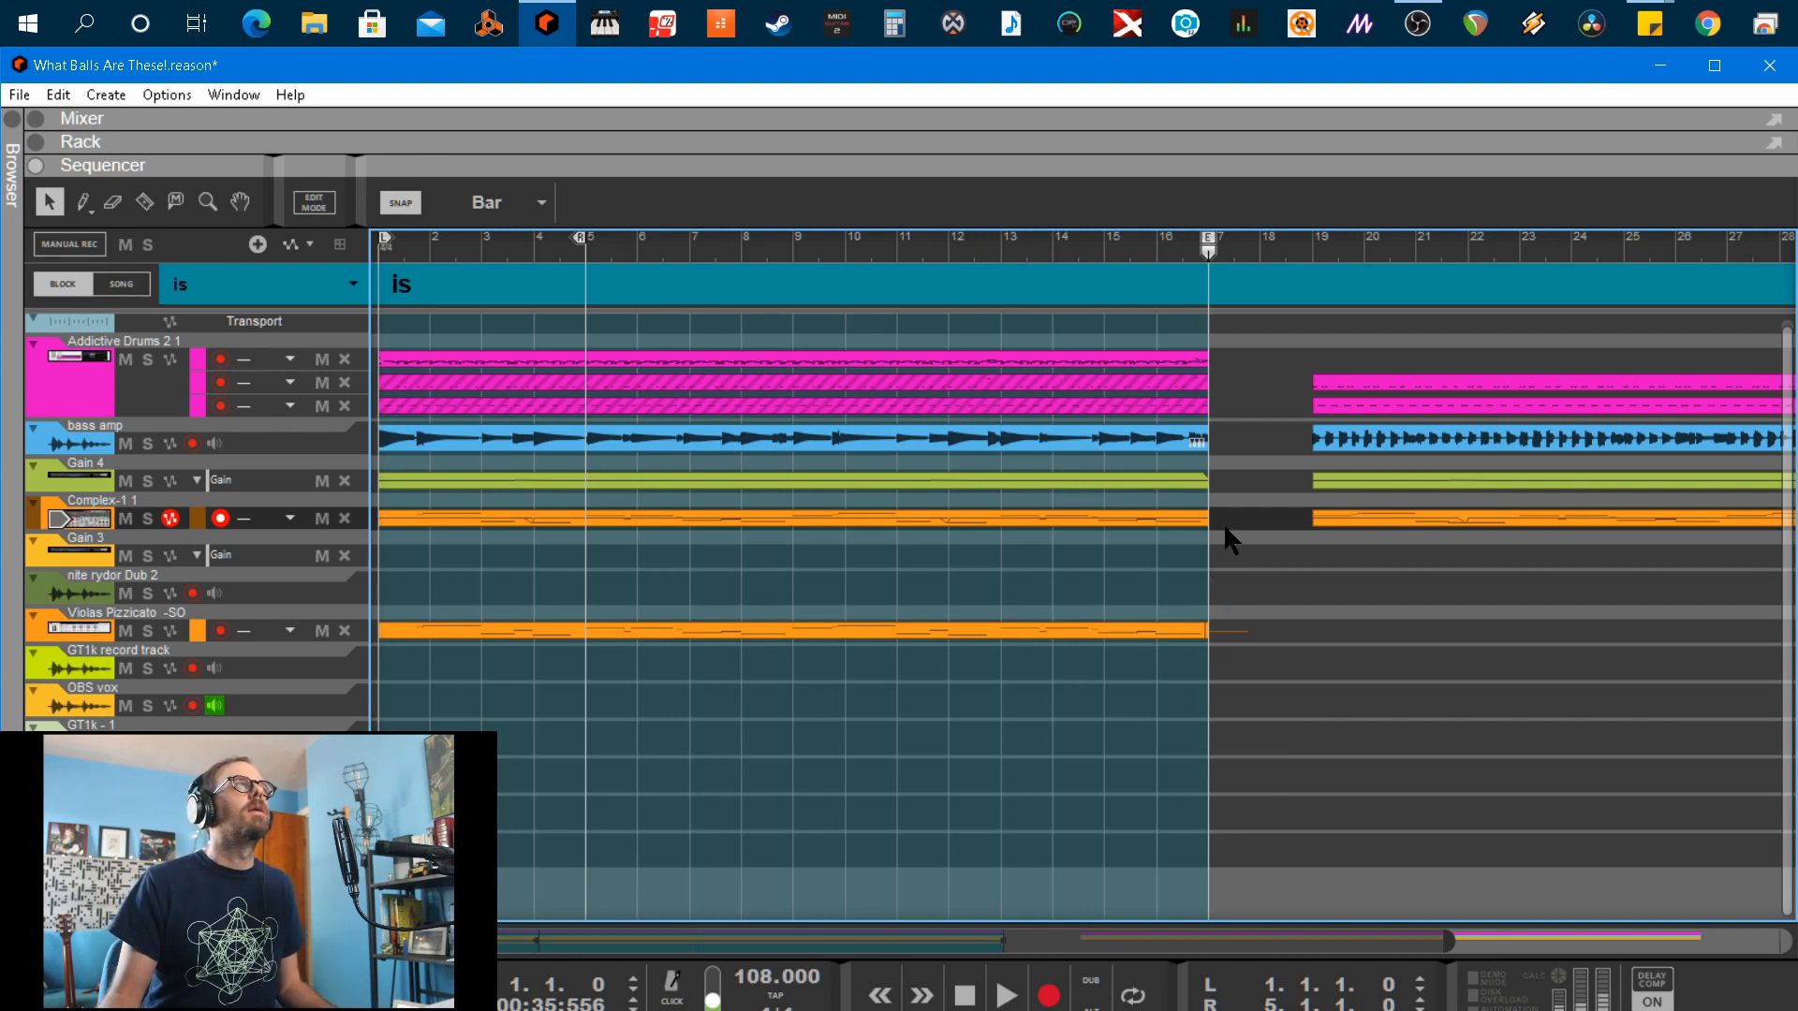
left_click_drag(1222, 509, 384, 749)
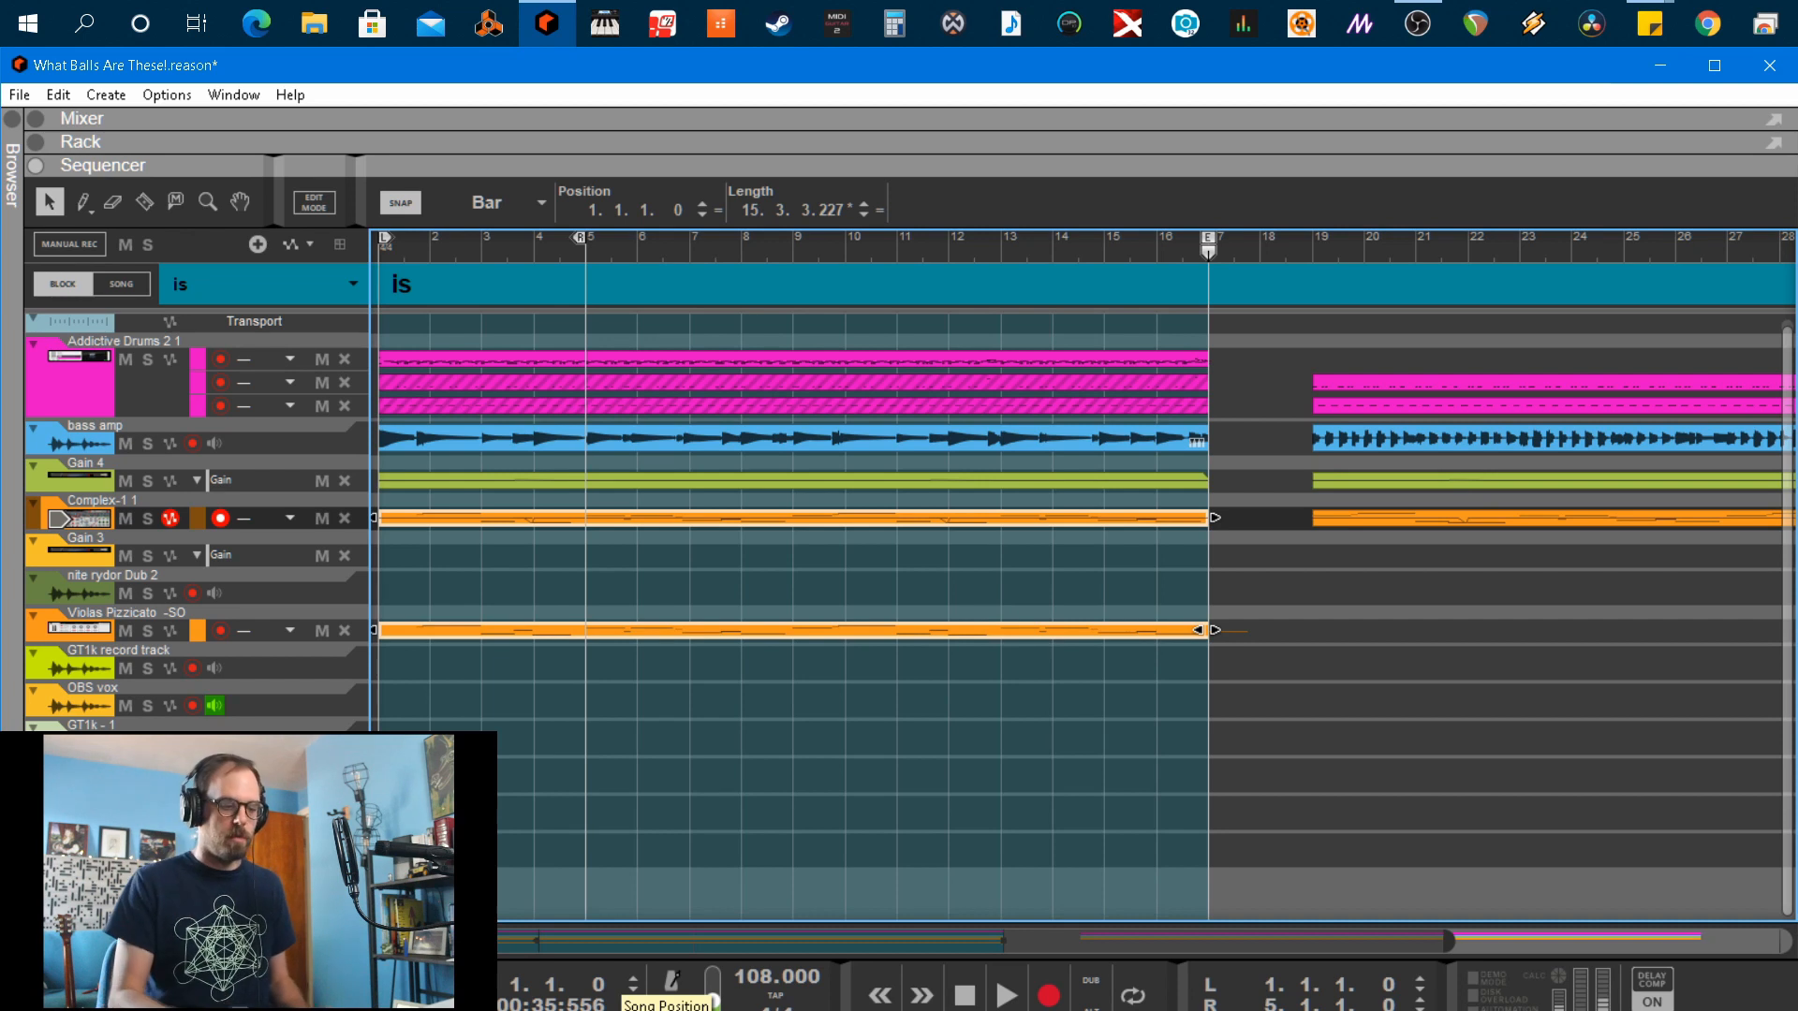
key("Delete")
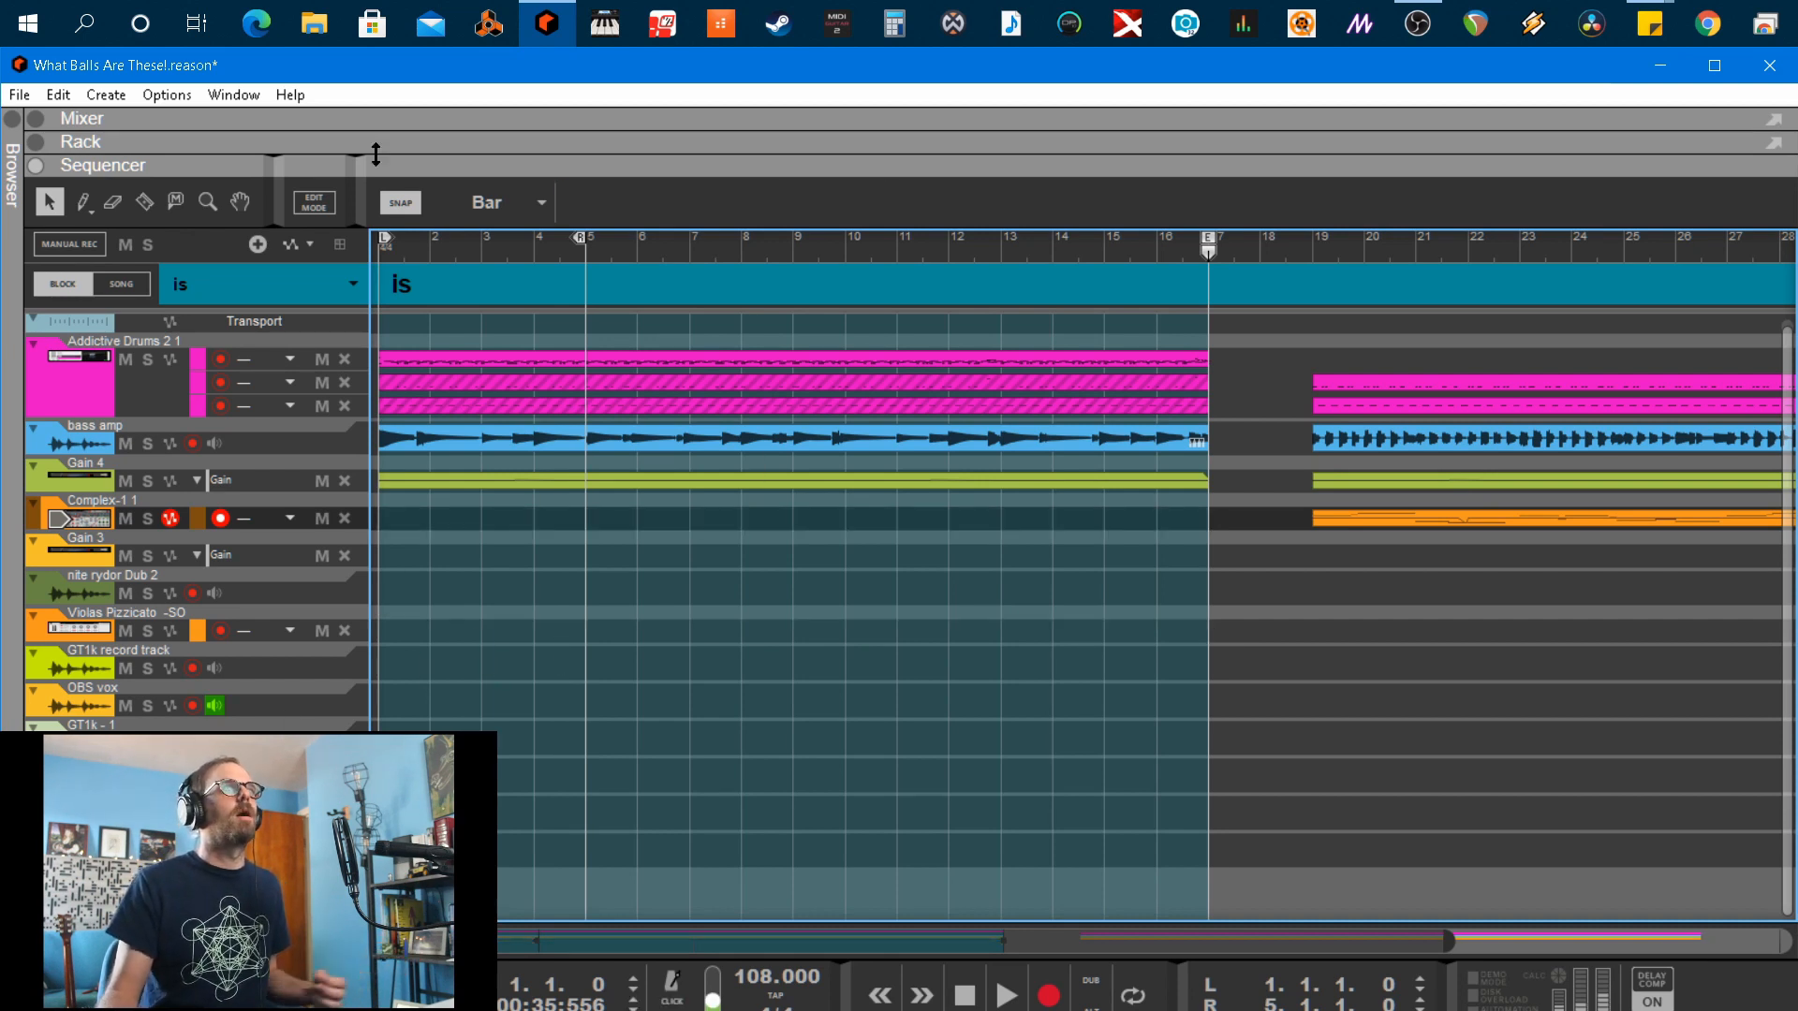
Play the "is" block from bar 1 to hear the drums and bass, and stop playback
left_click(383, 249)
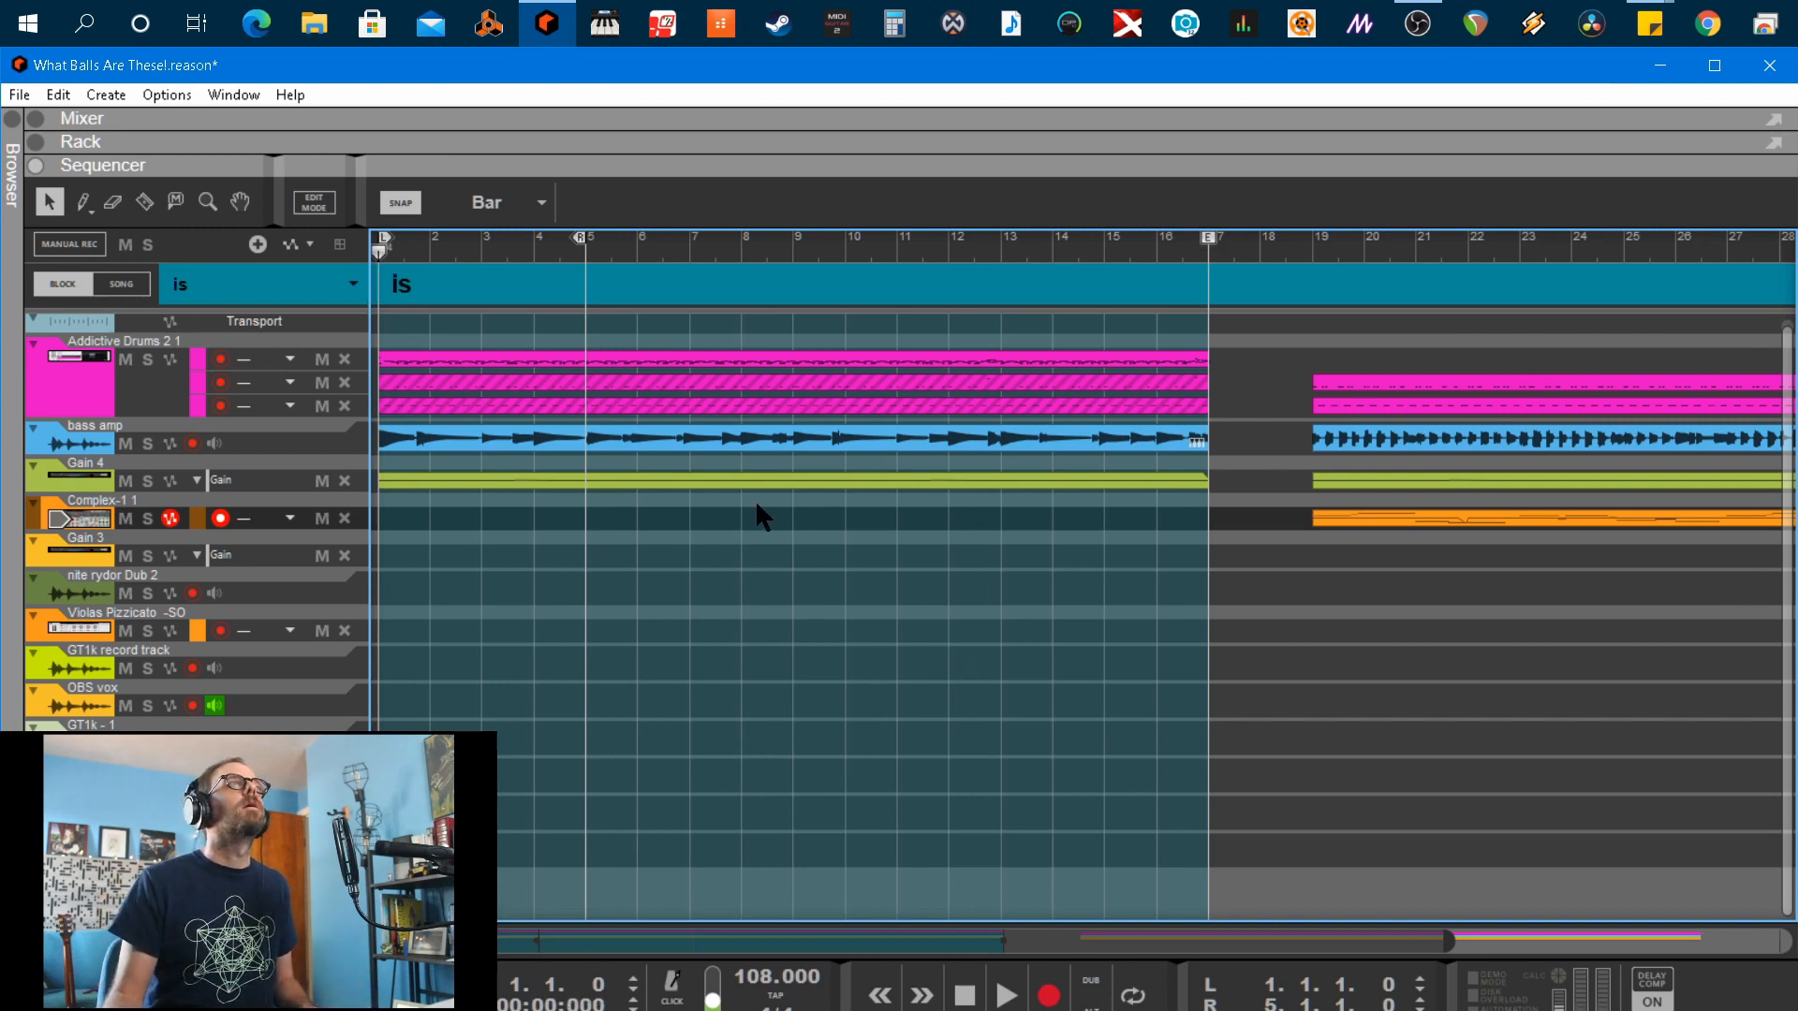
key("space")
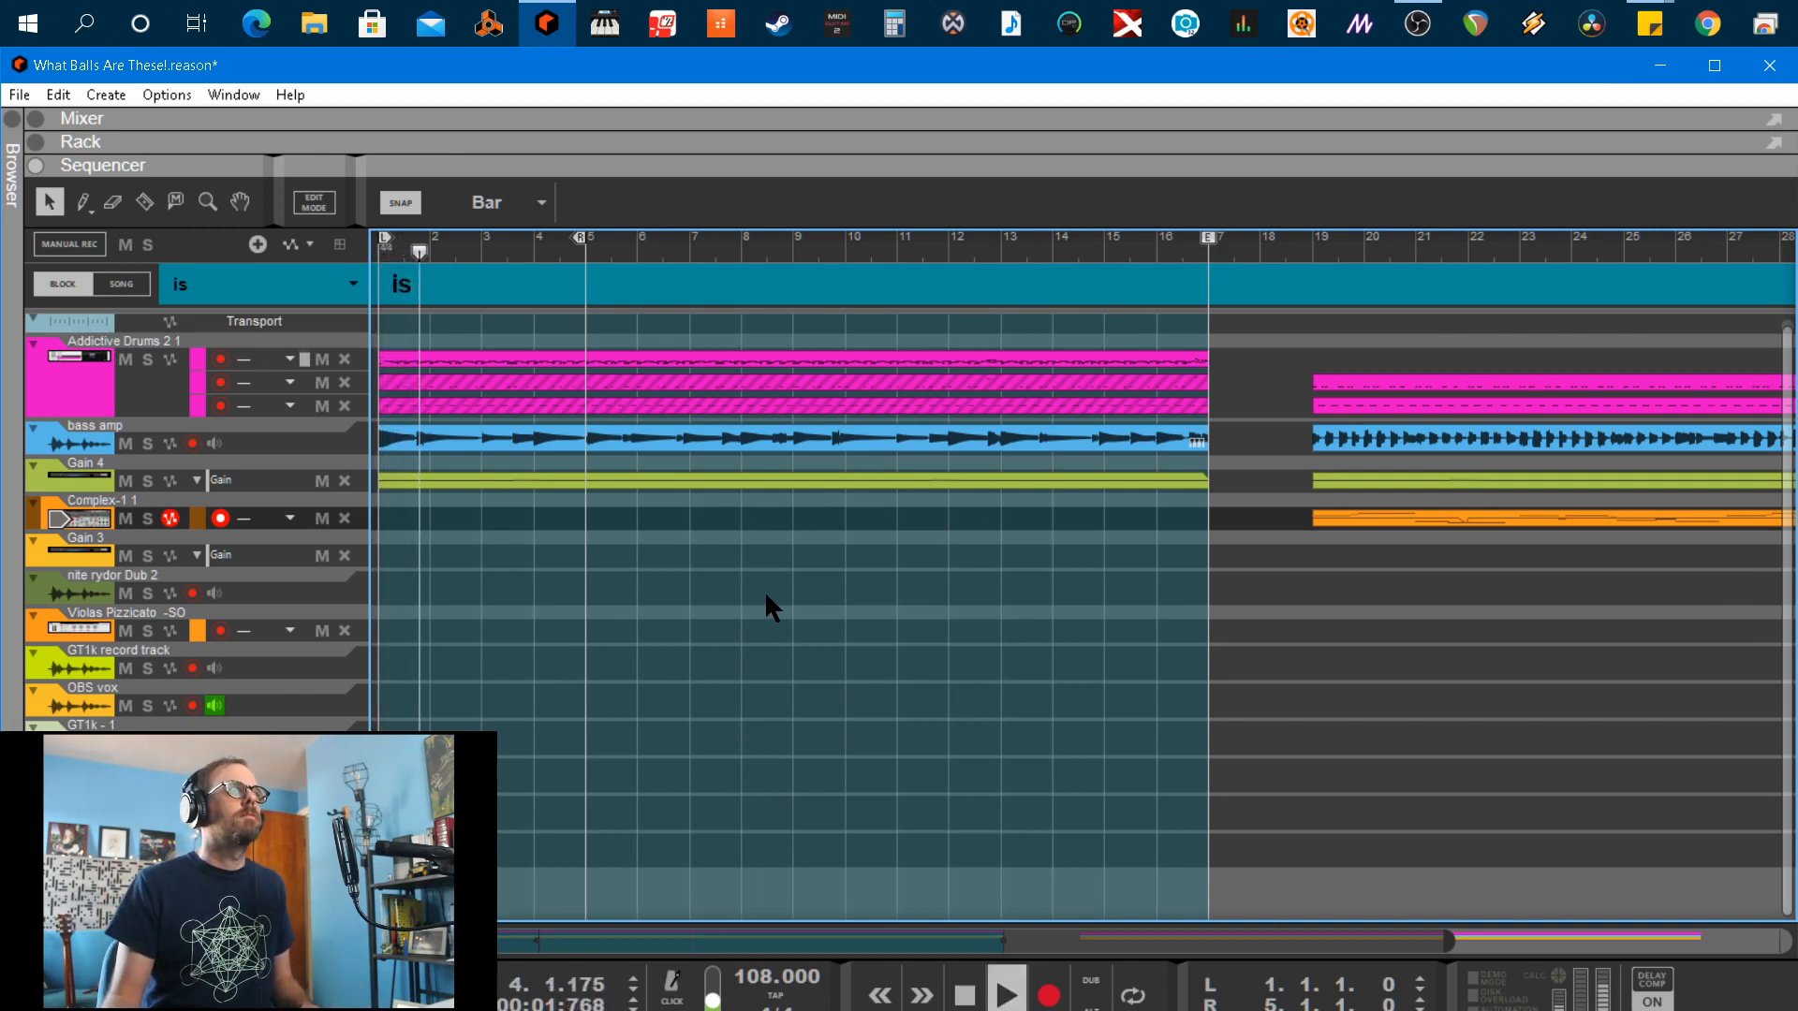
key("space")
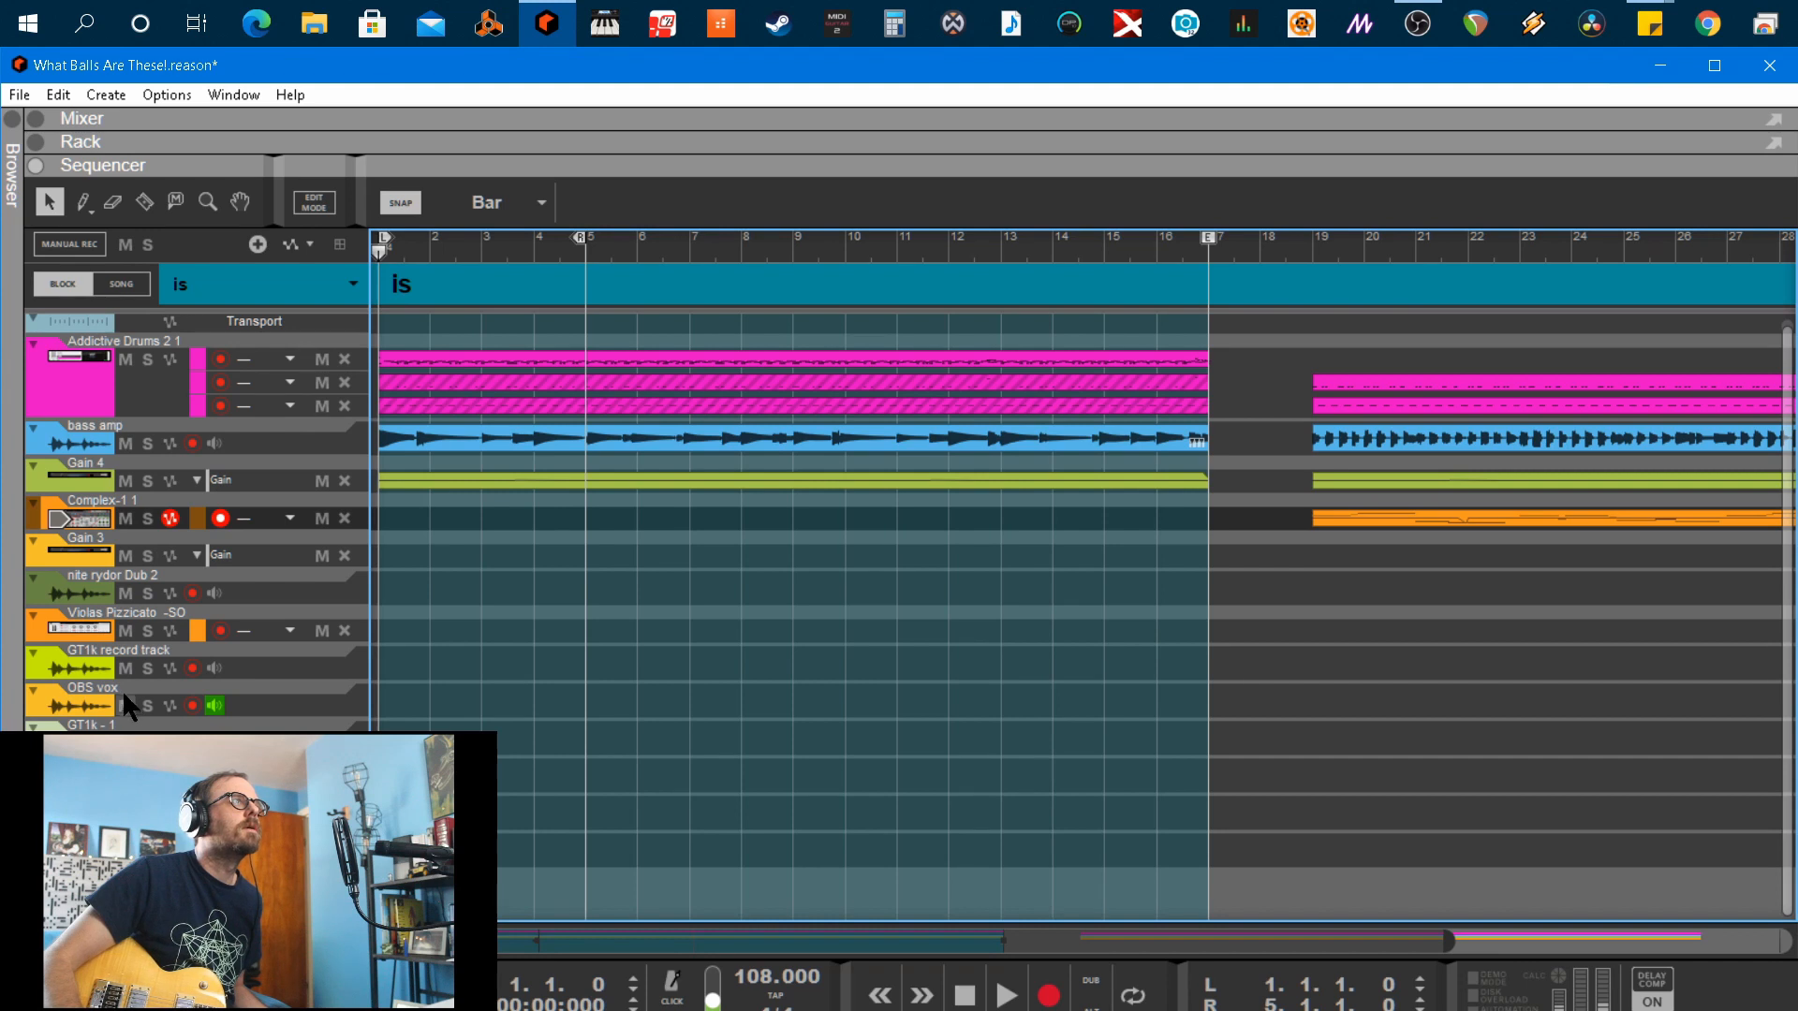
Arm the GT1k record track, enable its input monitoring and rehearse the guitar part over the "is" block
left_click(84, 670)
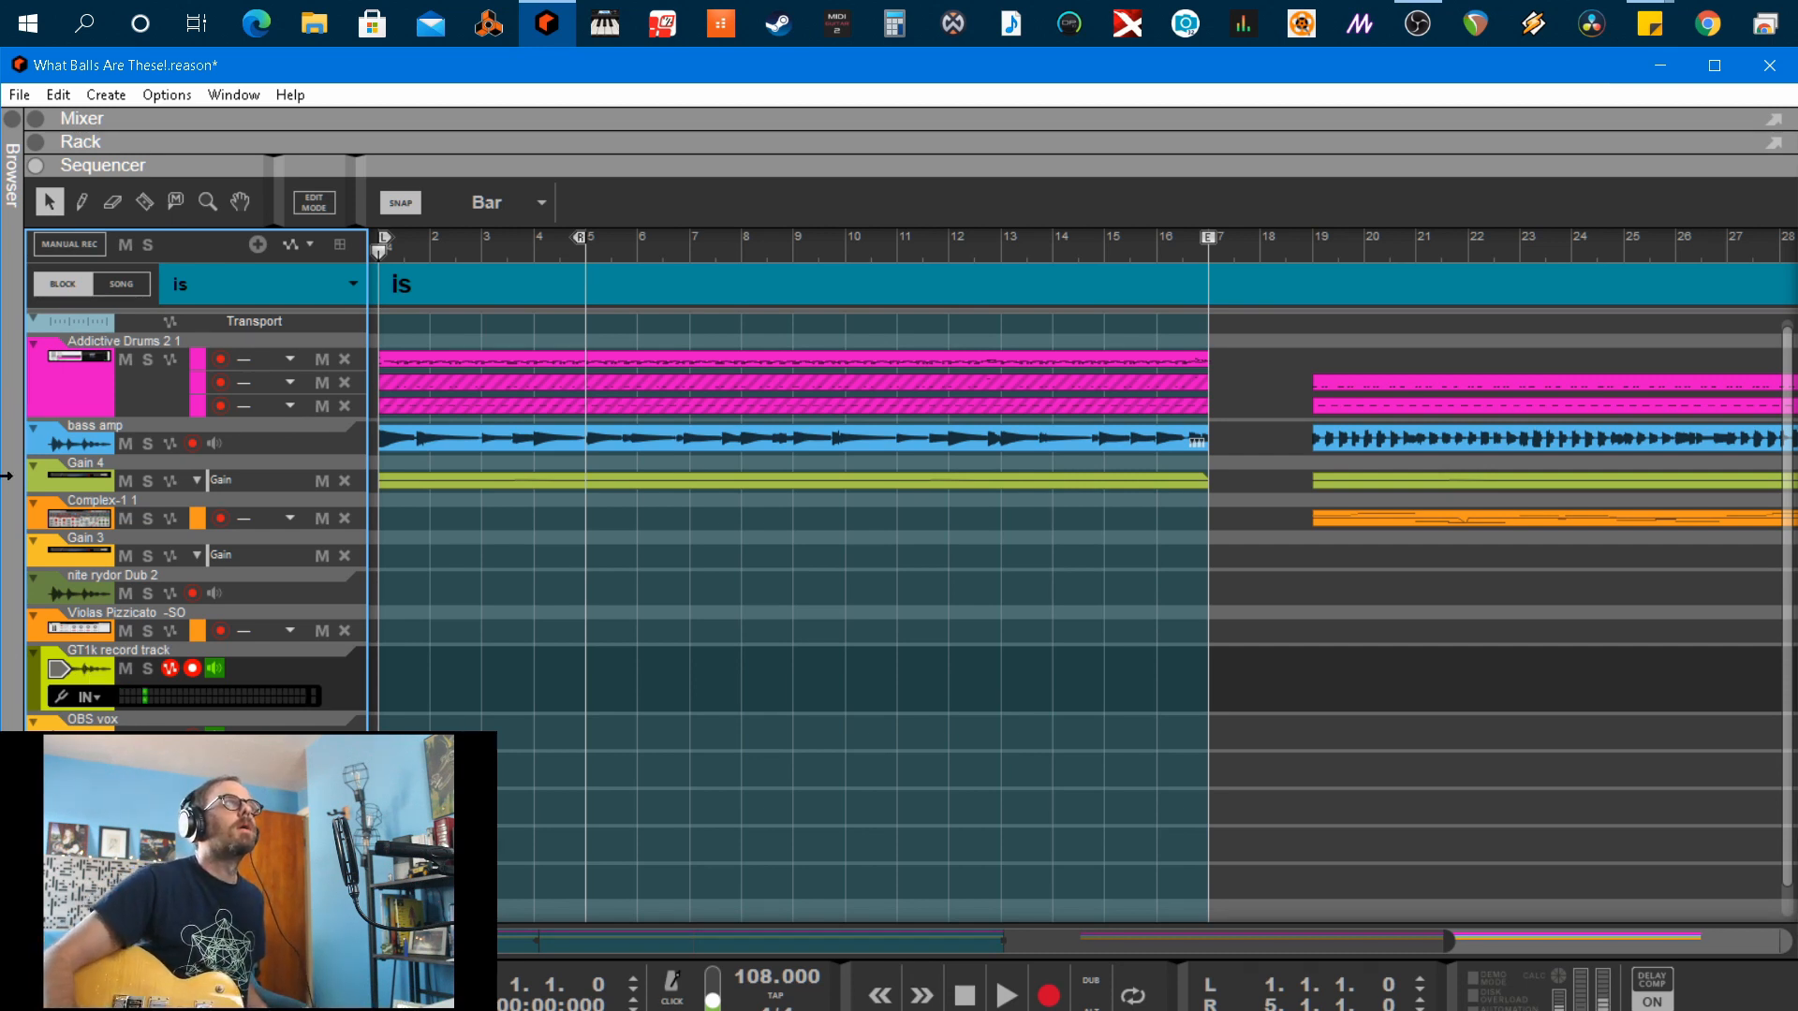
key("space")
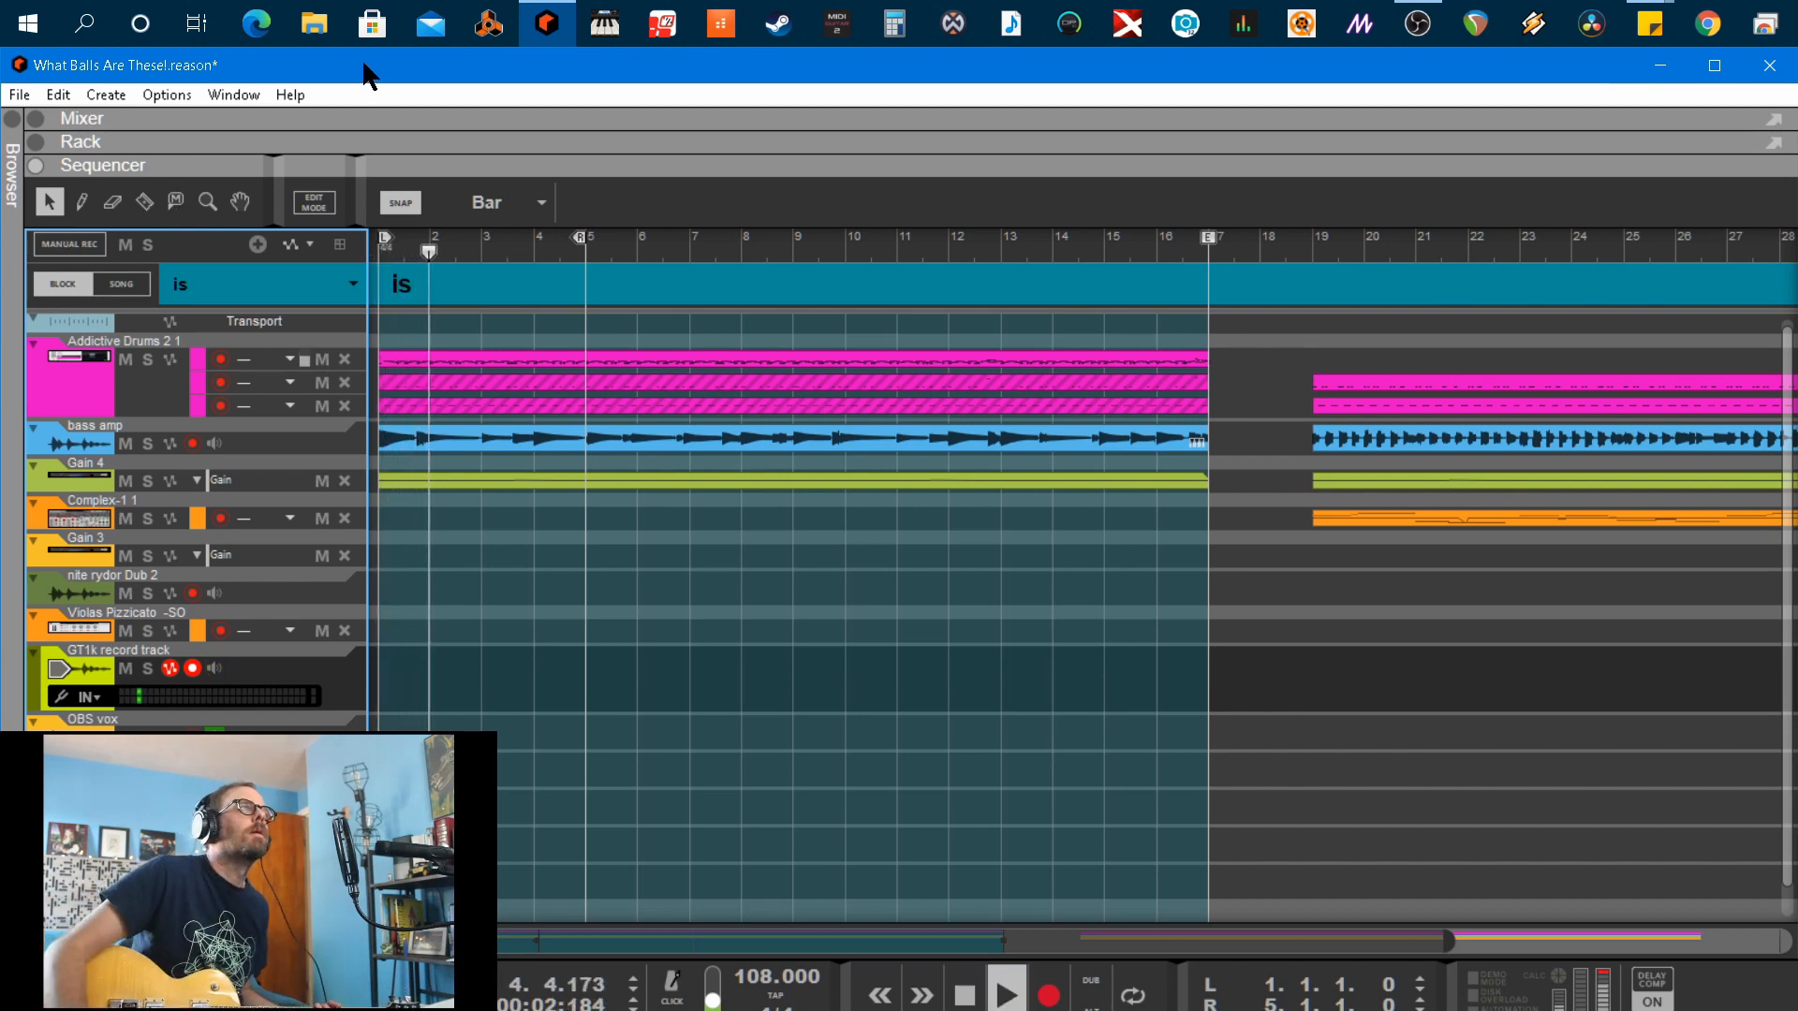
left_click(215, 668)
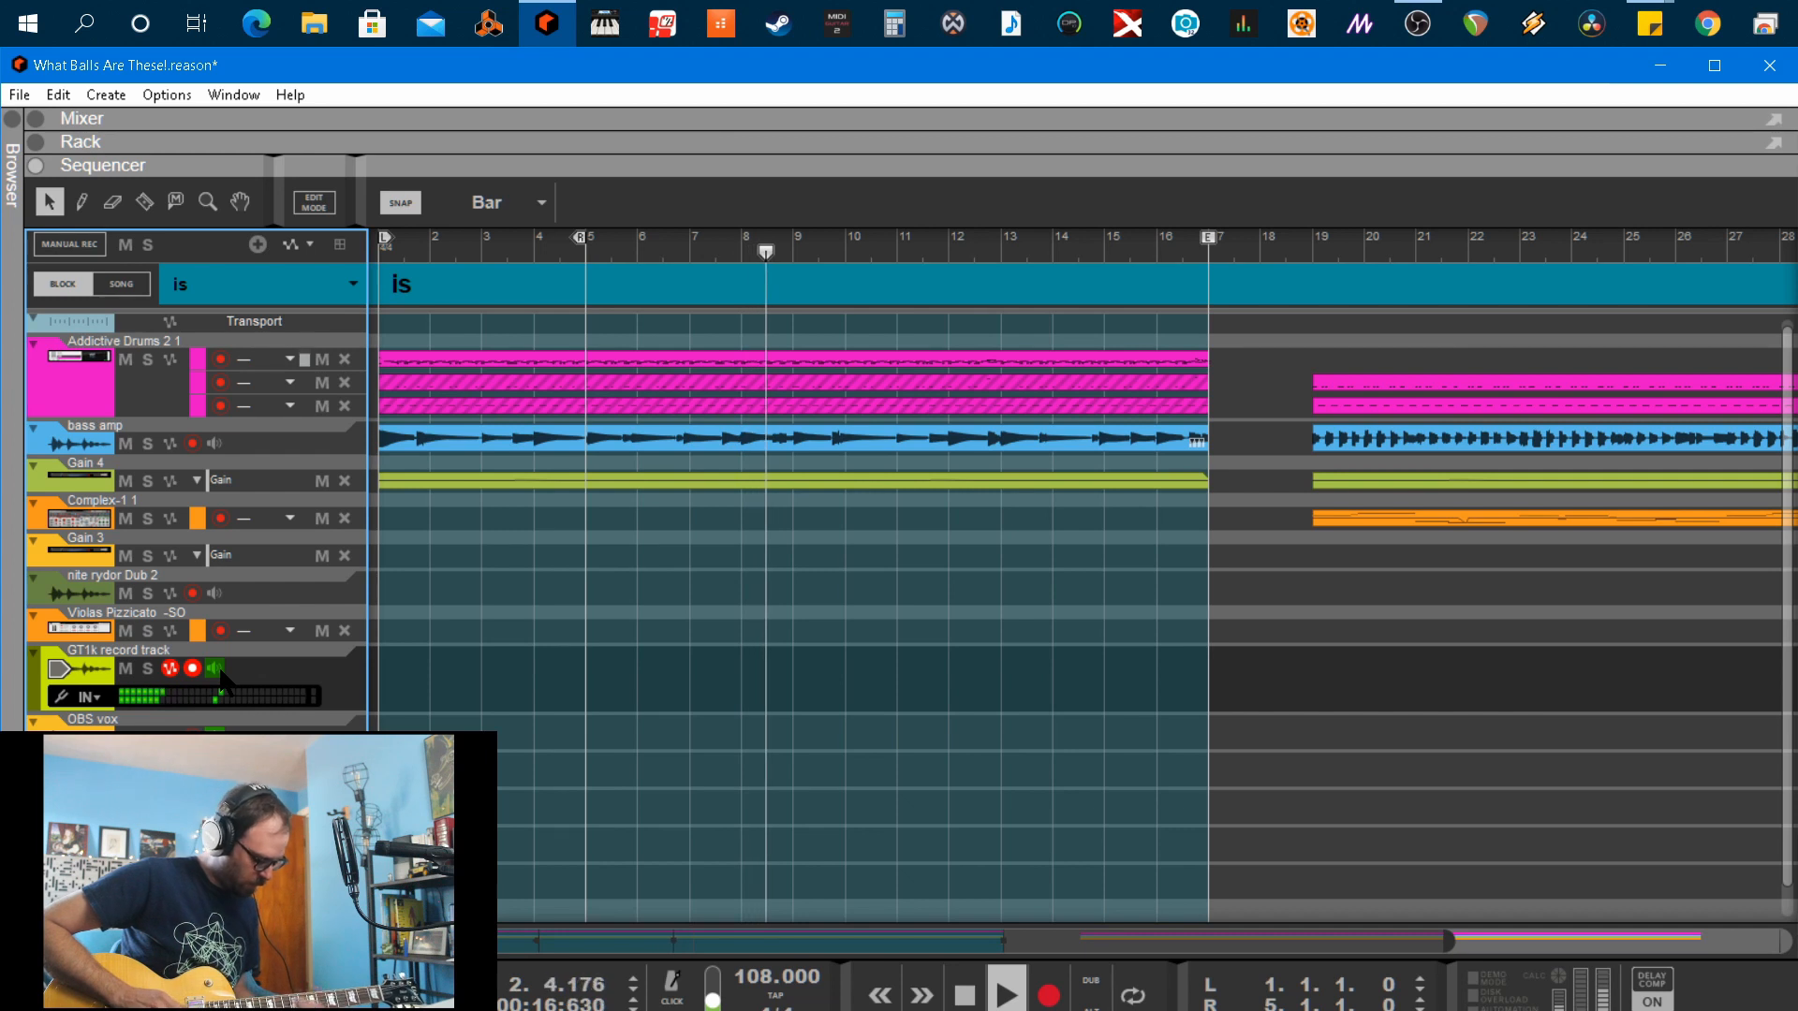
key("space")
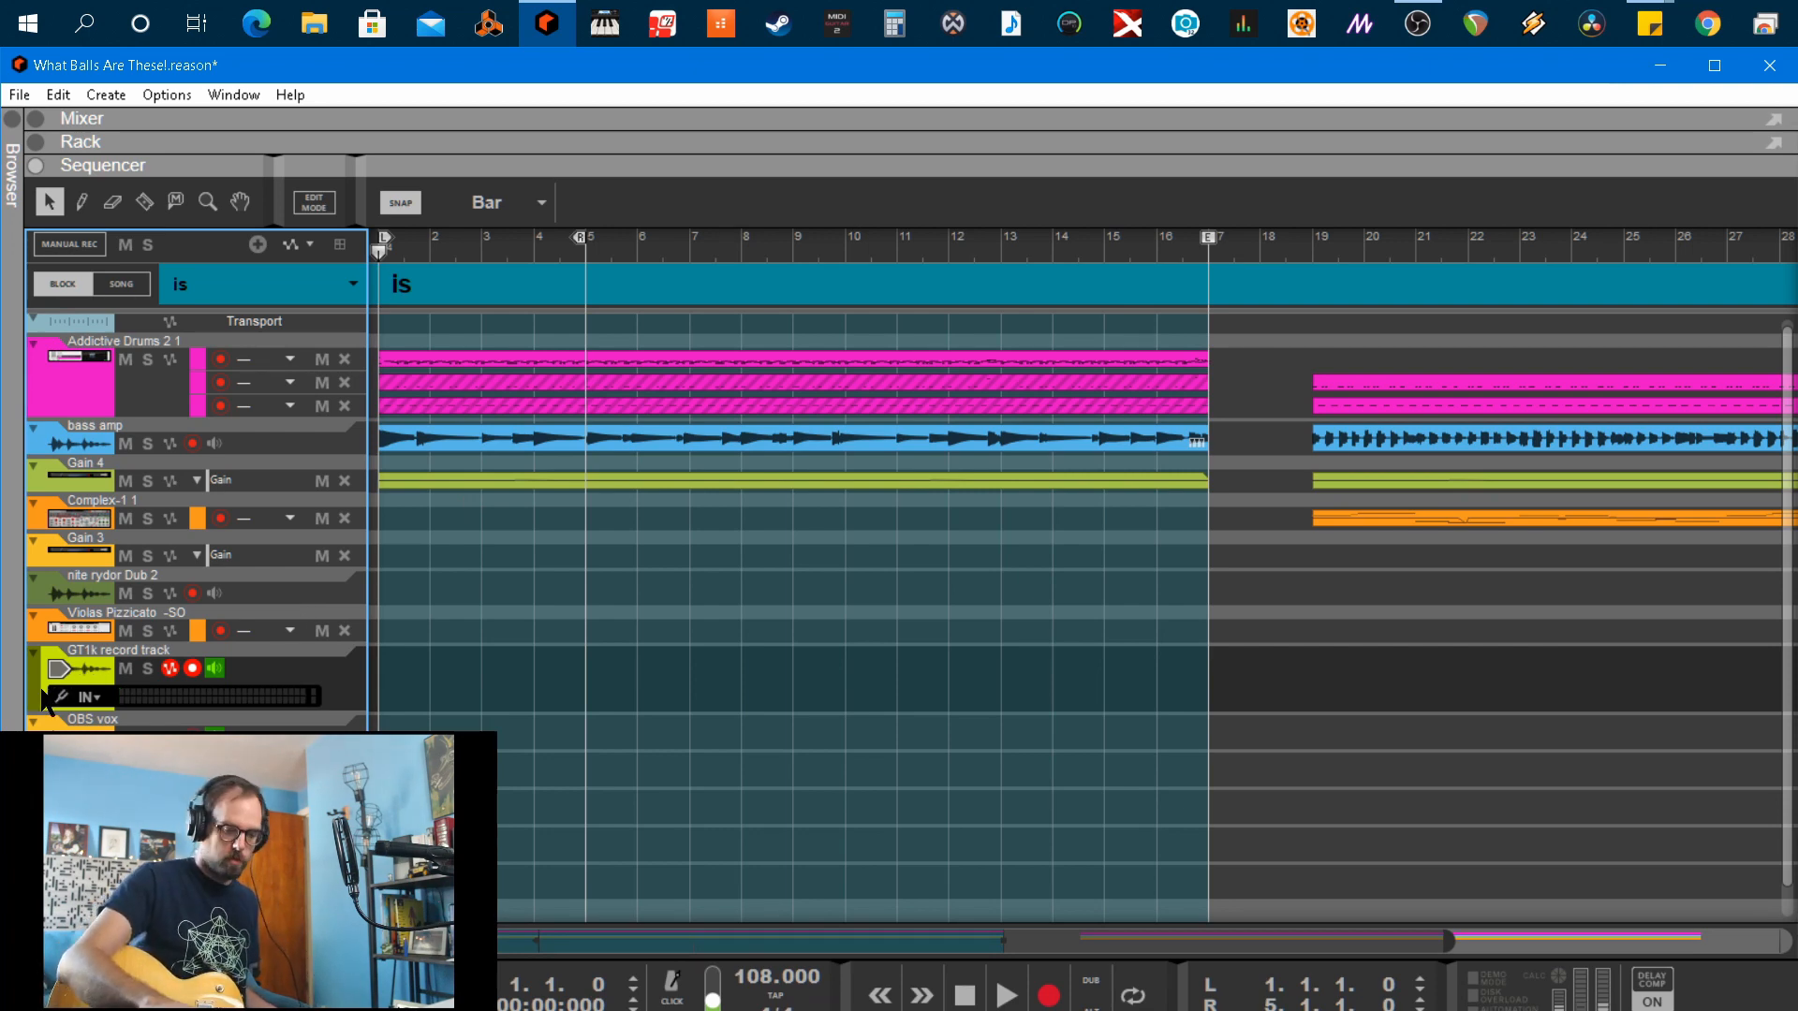
Record two trial guitar takes on the GT1k record track, undoing each one
key("ctrl+Return")
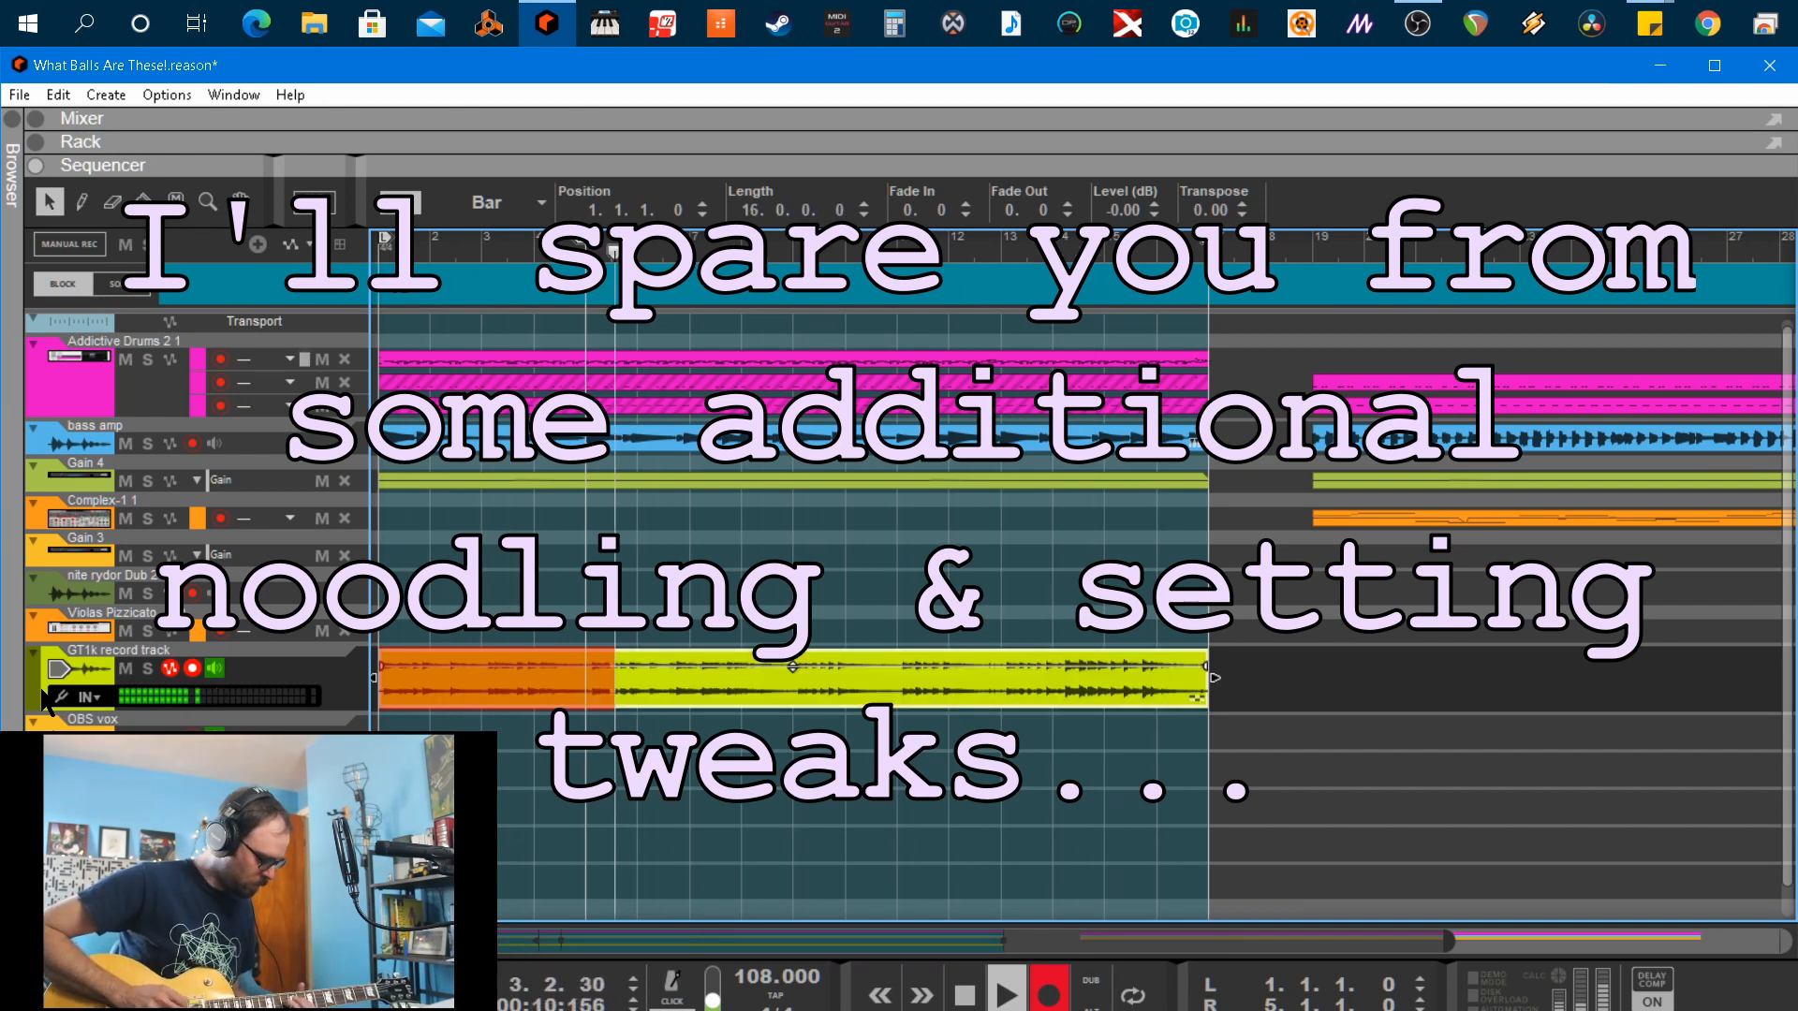
key("space")
key("ctrl+z")
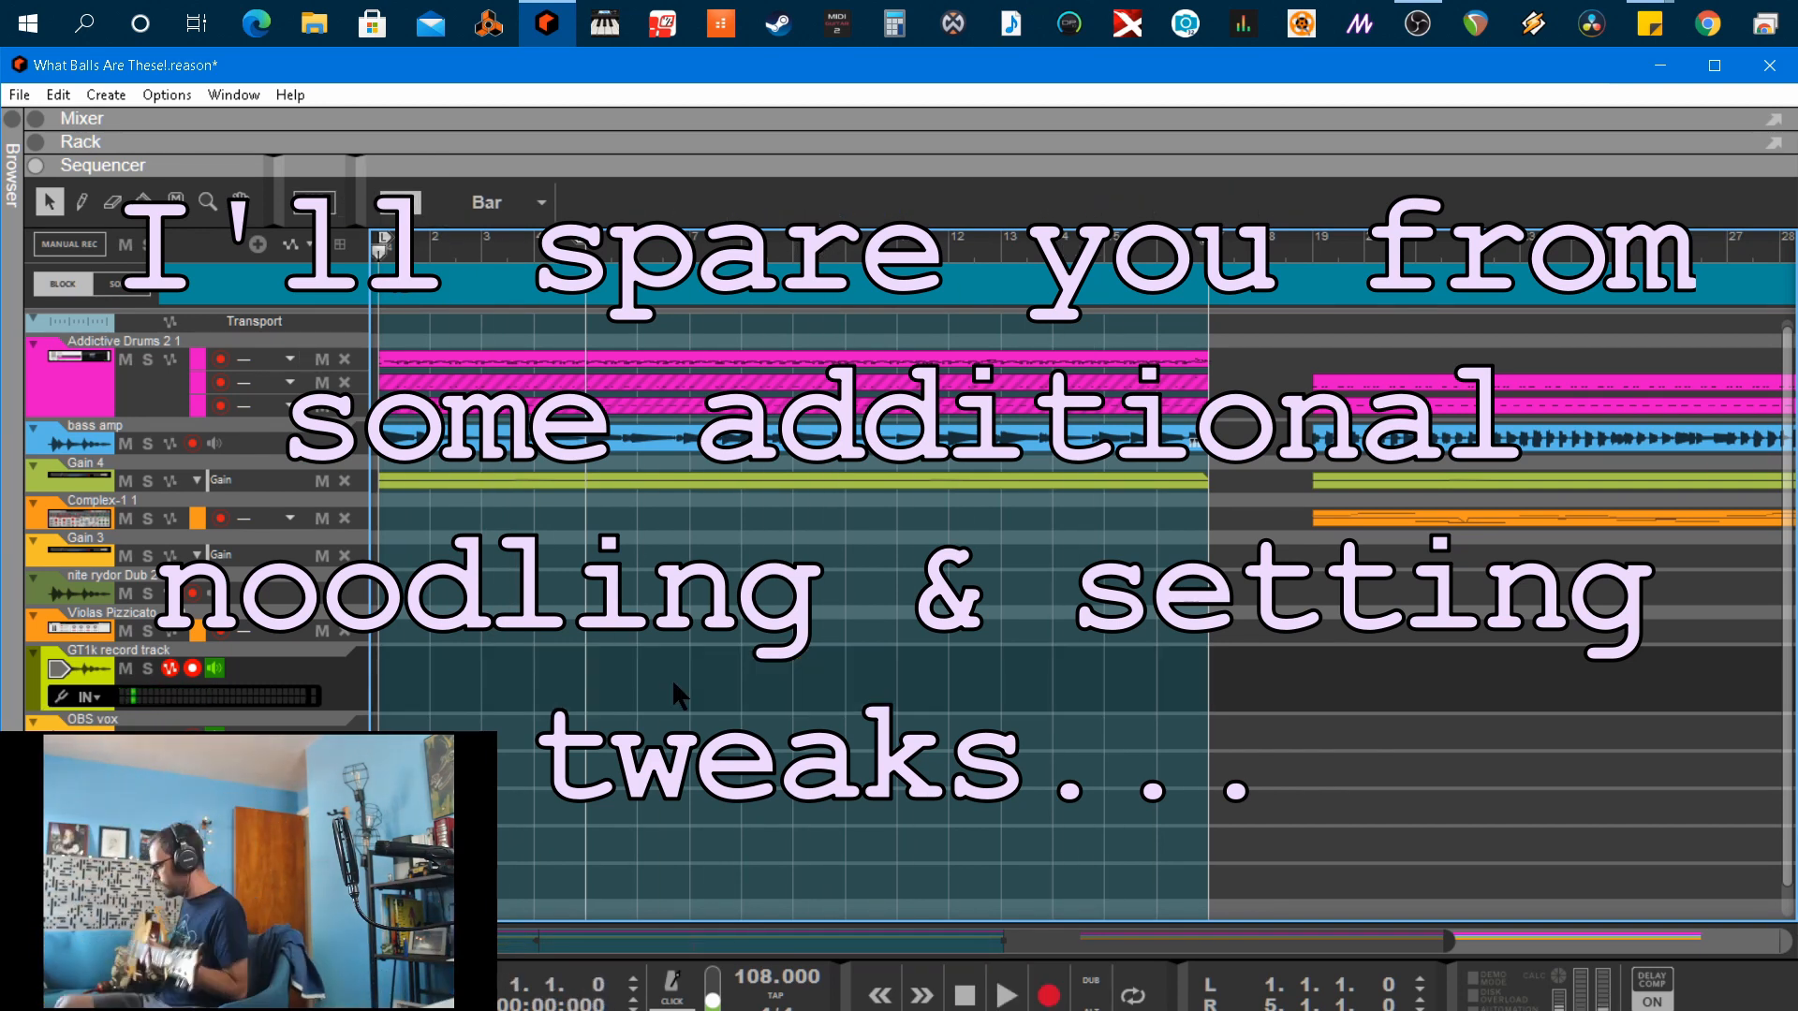
key("ctrl+Return")
key("space")
key("ctrl+z")
Record a 16-bar guitar take on the GT1k record track from bar 1 of the "is" block
key("ctrl+Return")
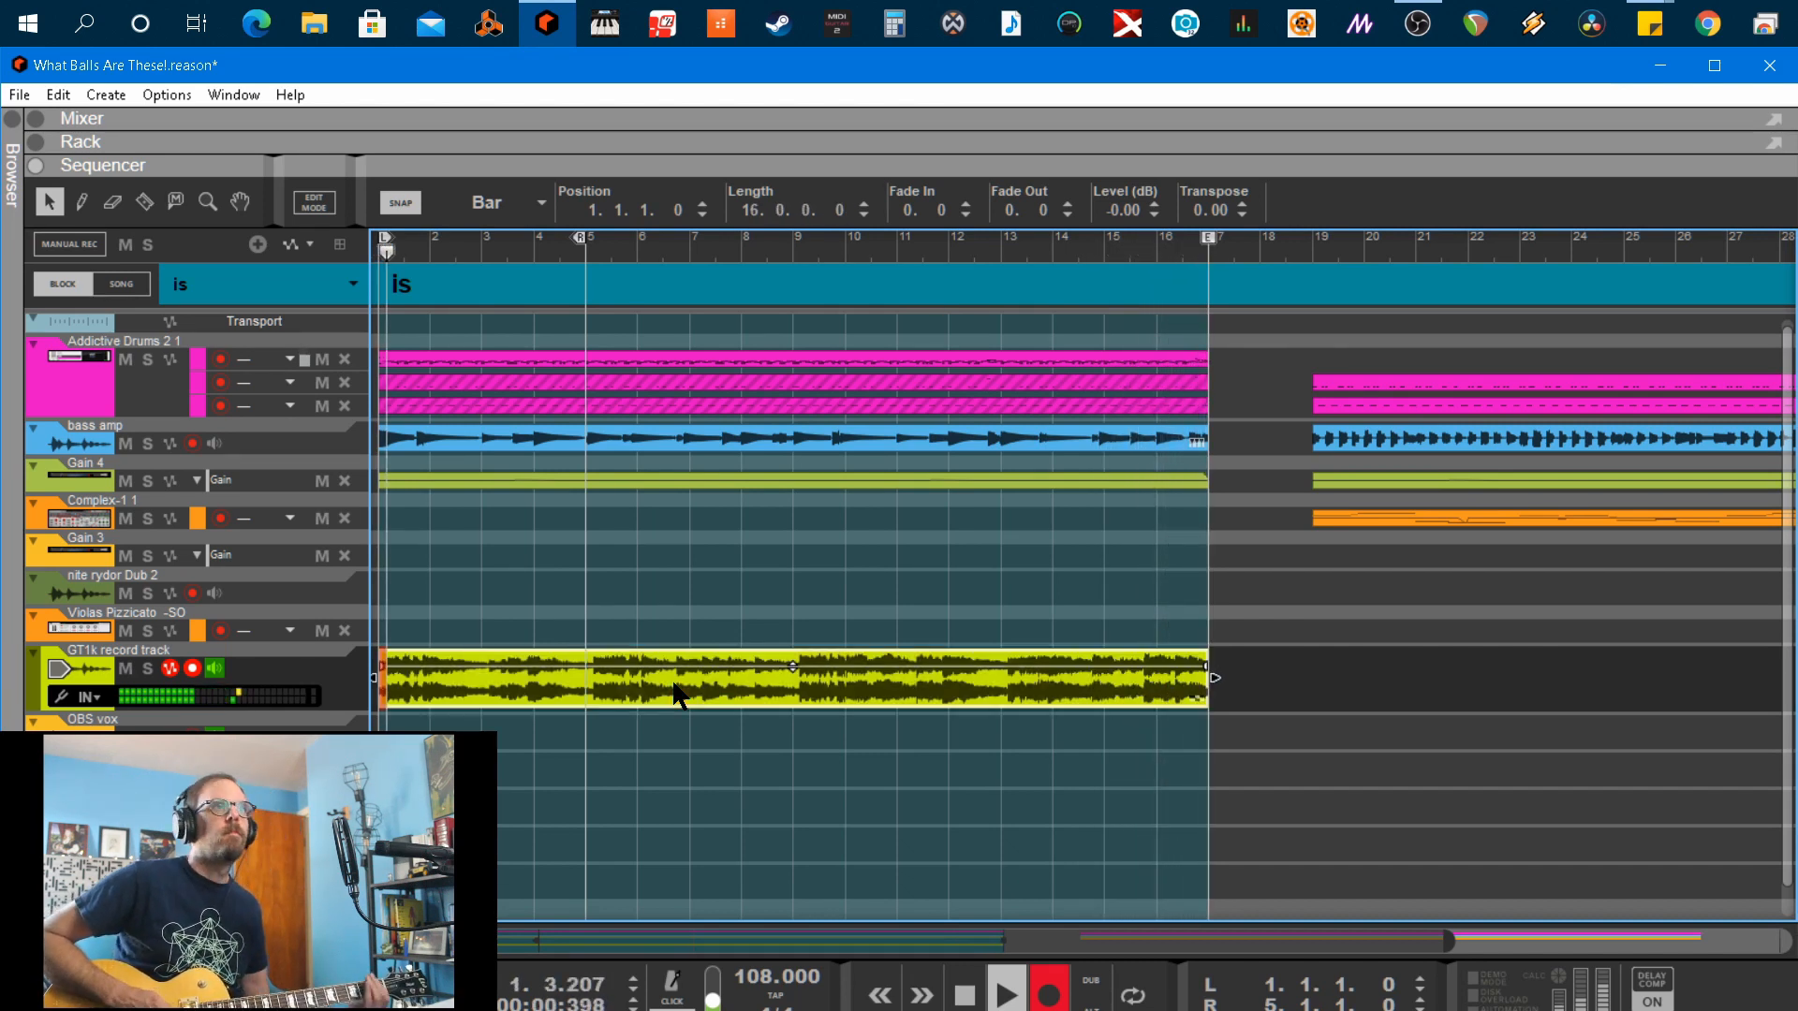
key("space")
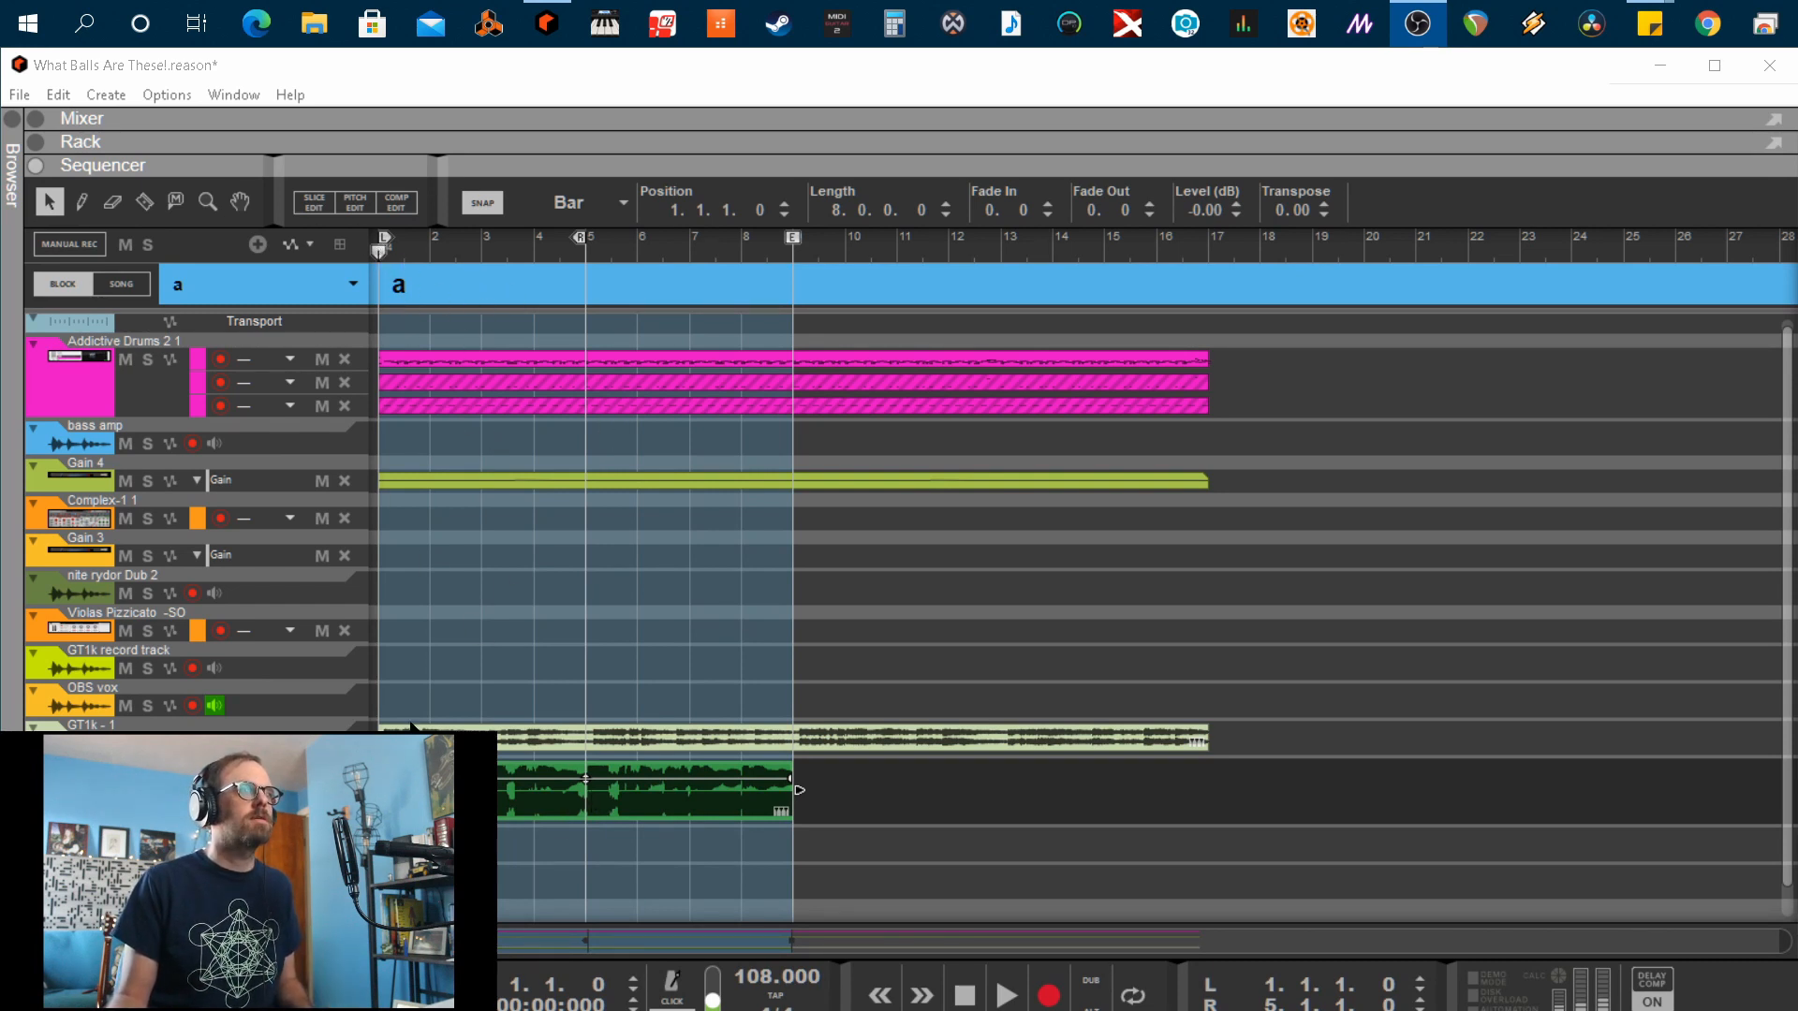
Play block "a" from bar 1 to hear its parts together, and stop playback
left_click(374, 250)
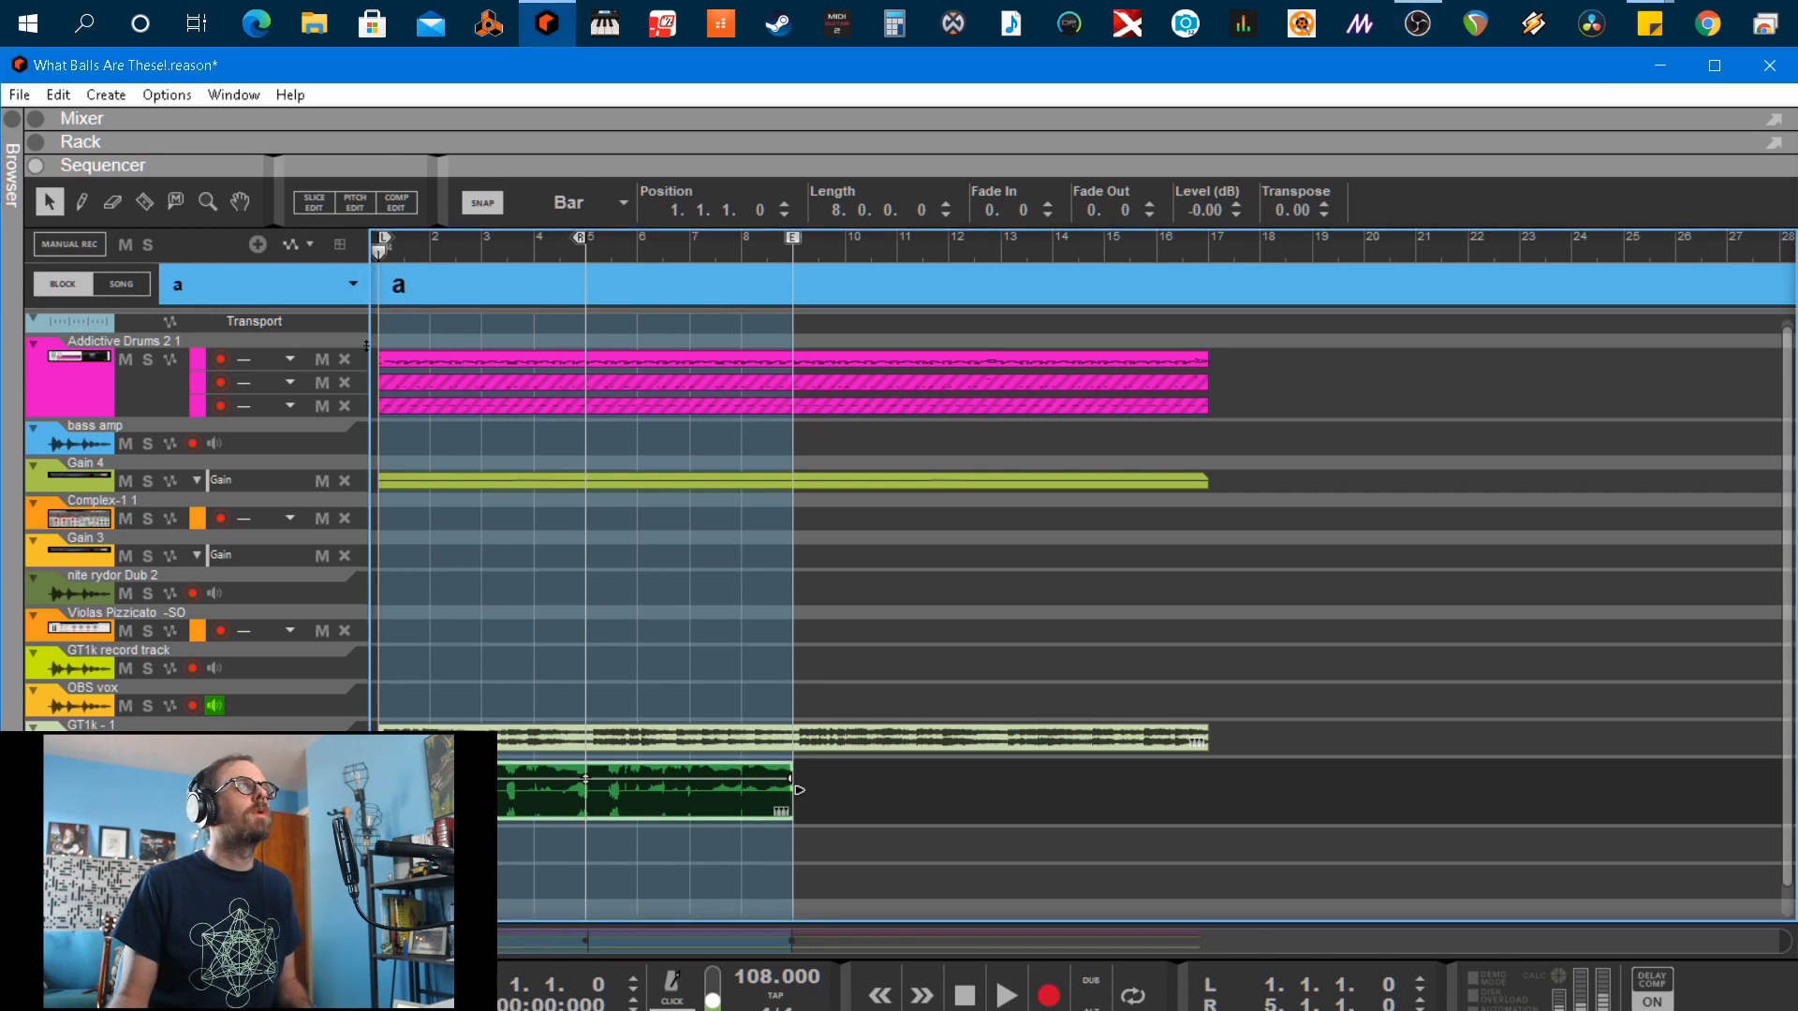
key("space")
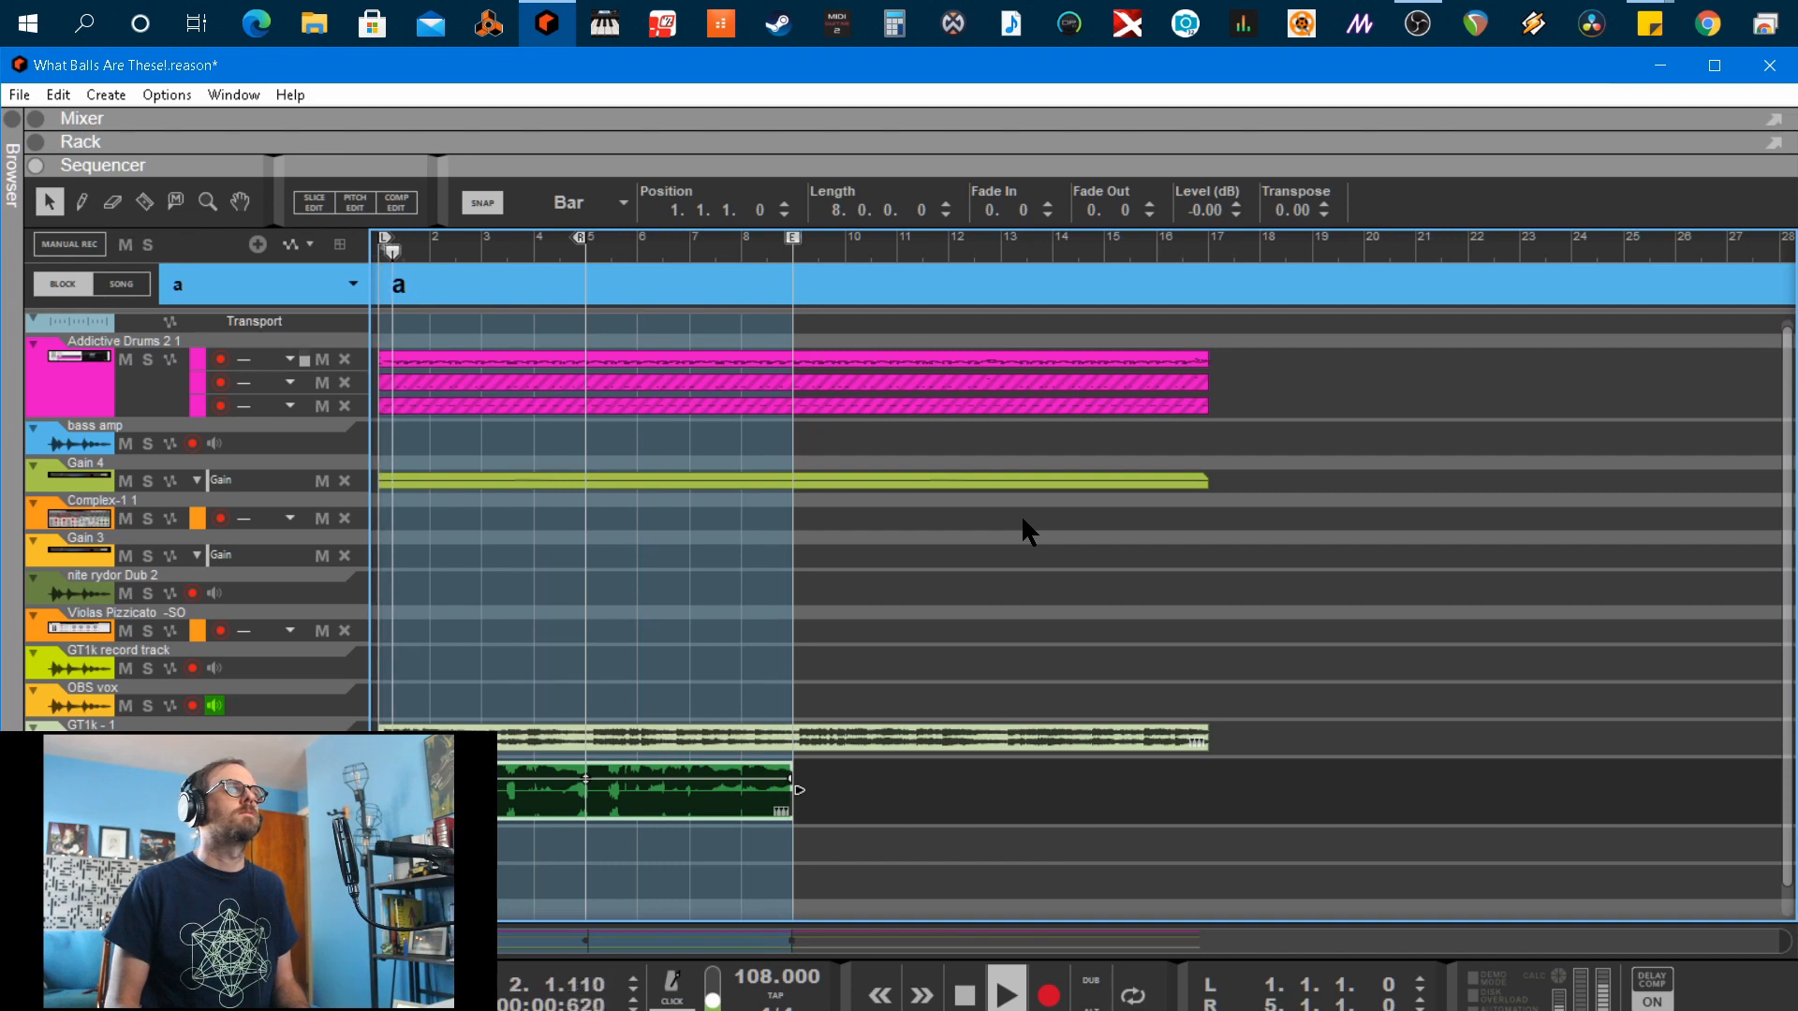
key("space")
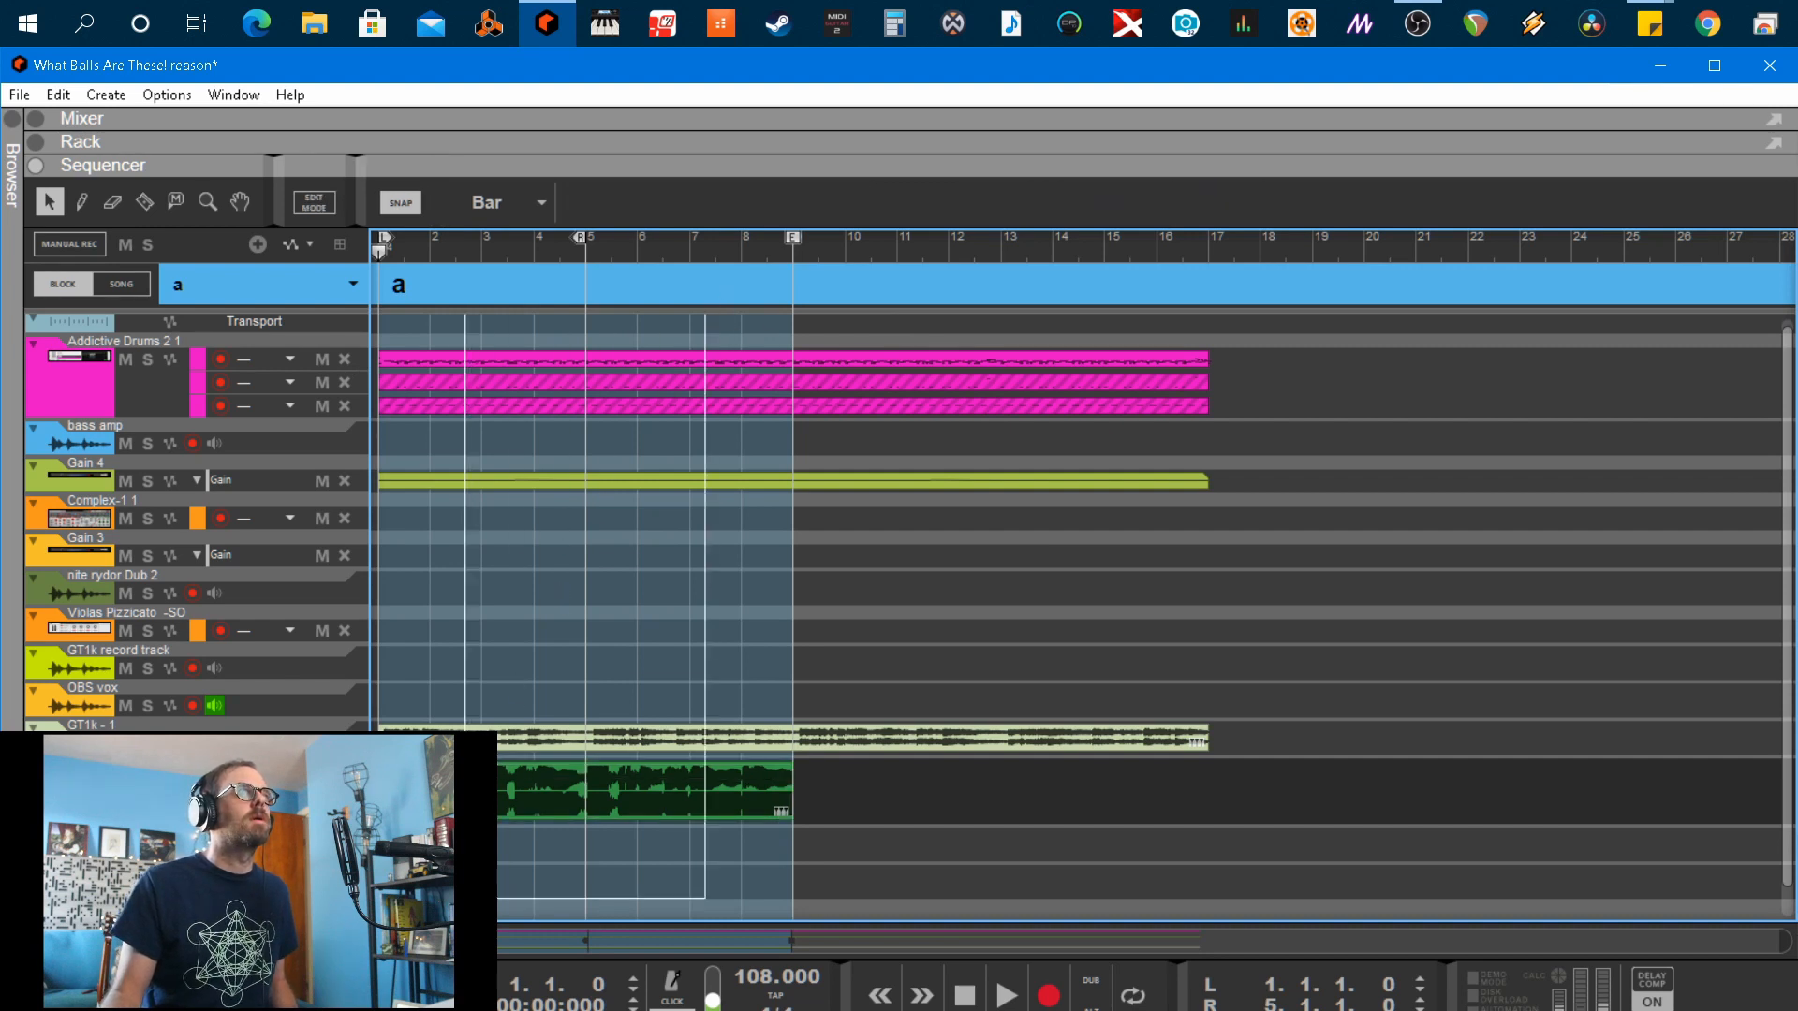
Copy all clips of block "a" and paste them into the "(fun)" block
scroll(707, 328, "down", 1)
key("ctrl+a")
key("ctrl+c")
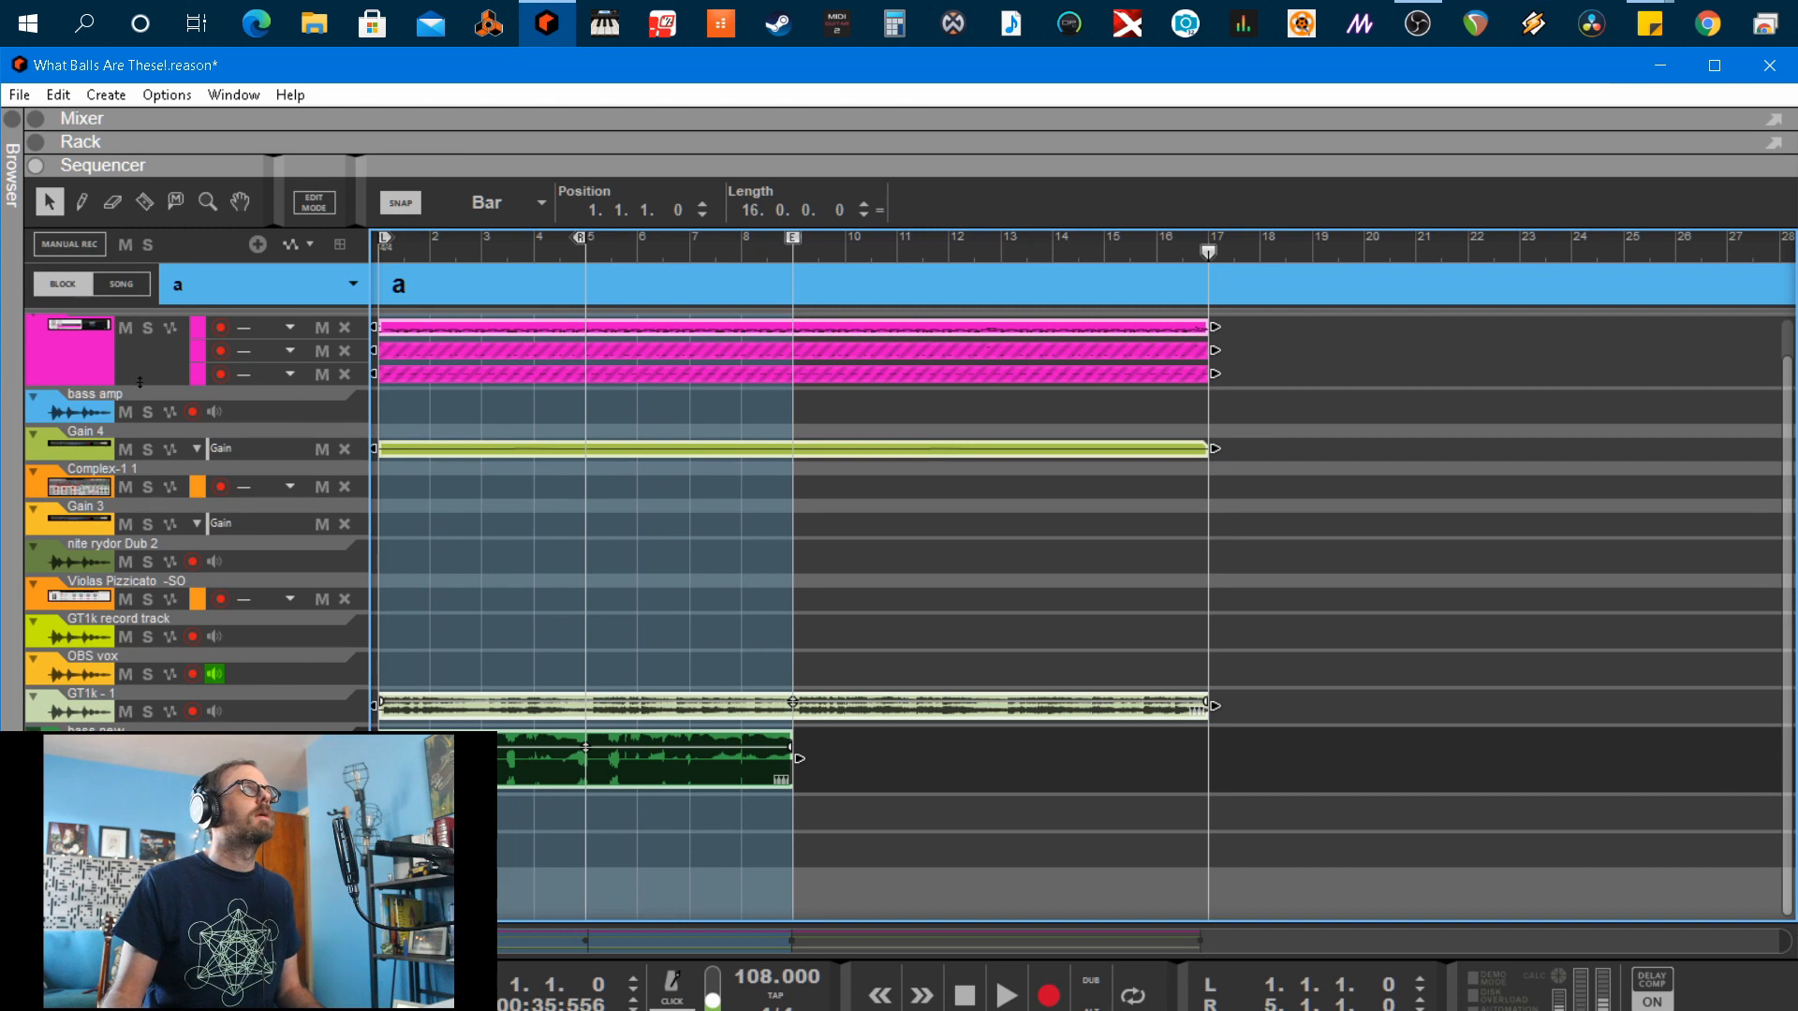
left_click(290, 281)
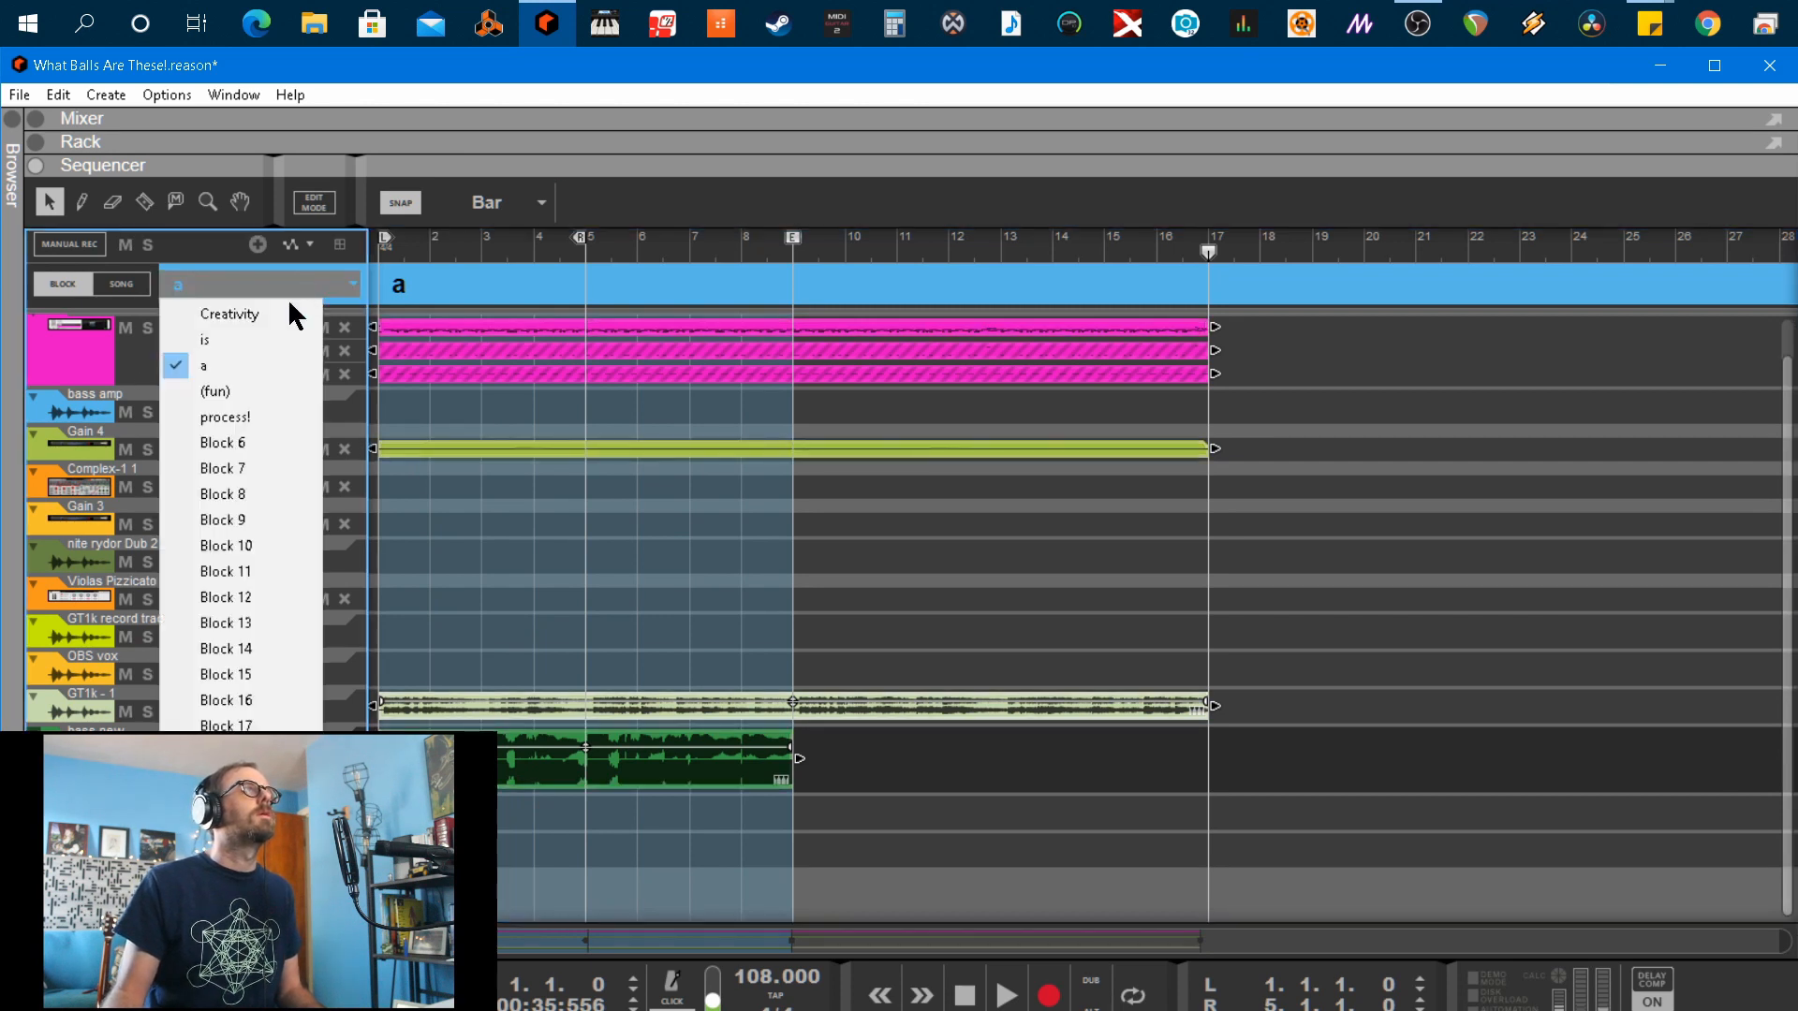
left_click(245, 391)
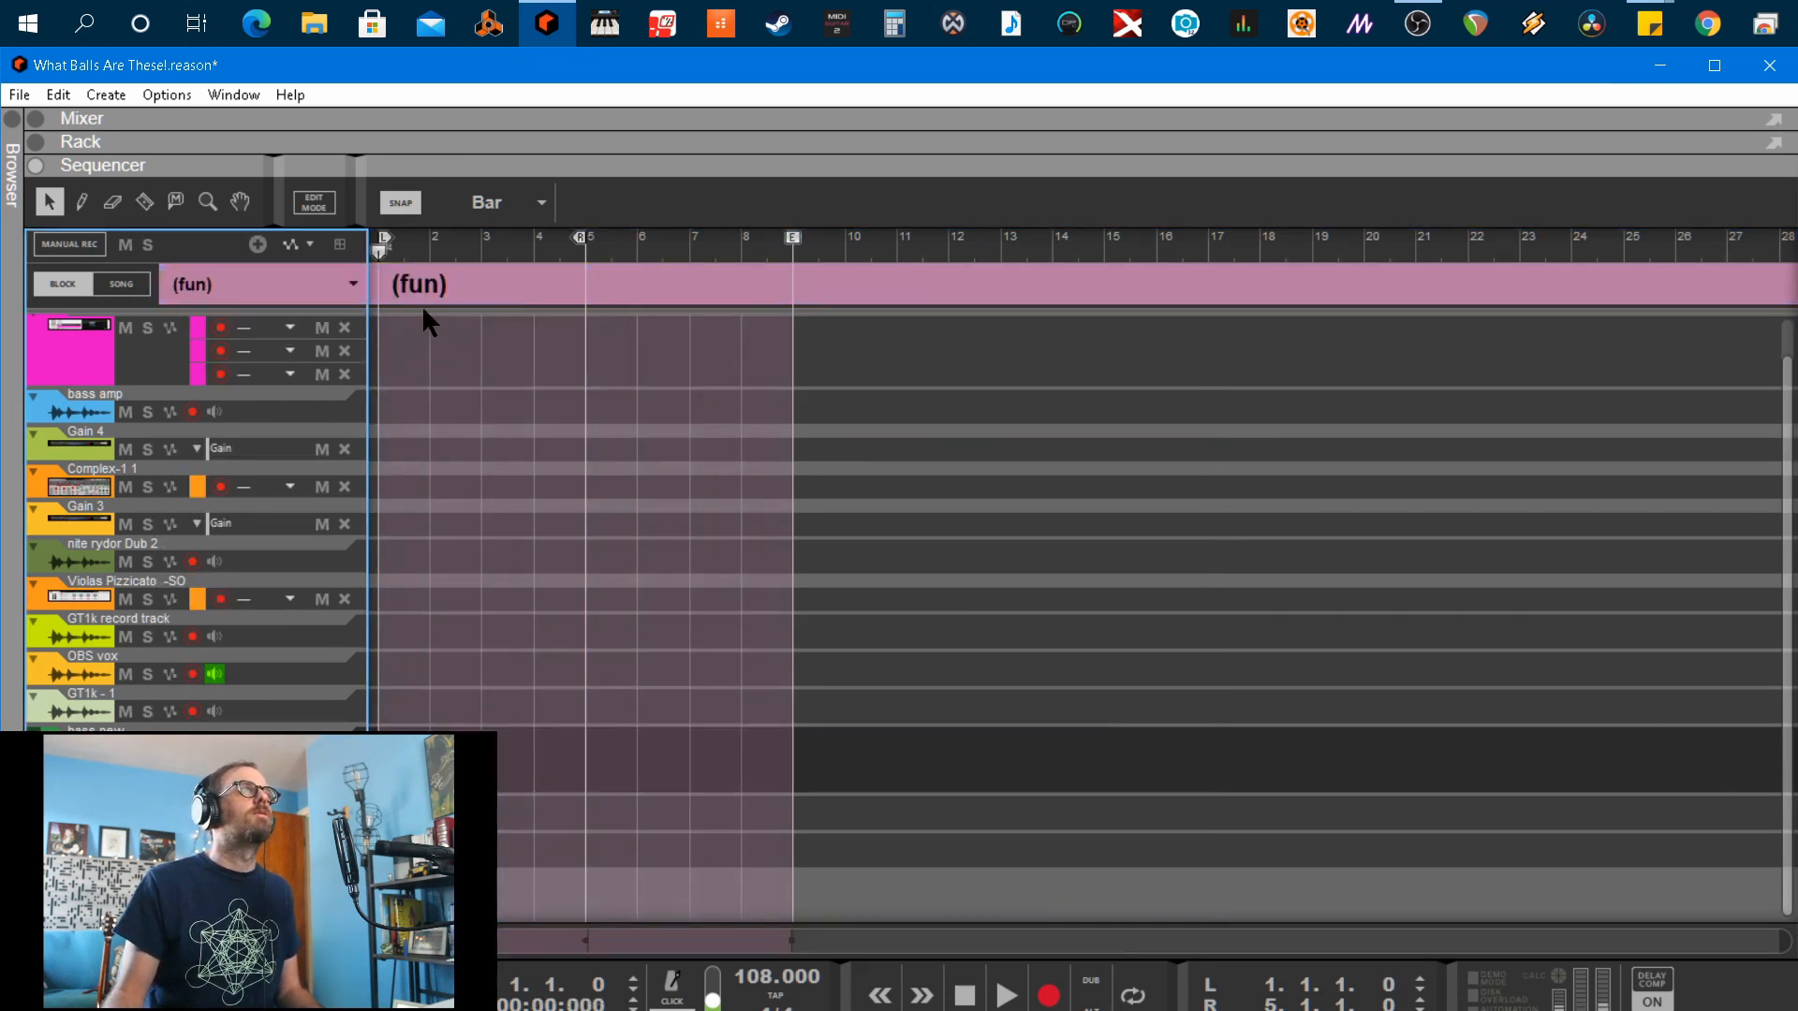
key("ctrl+v")
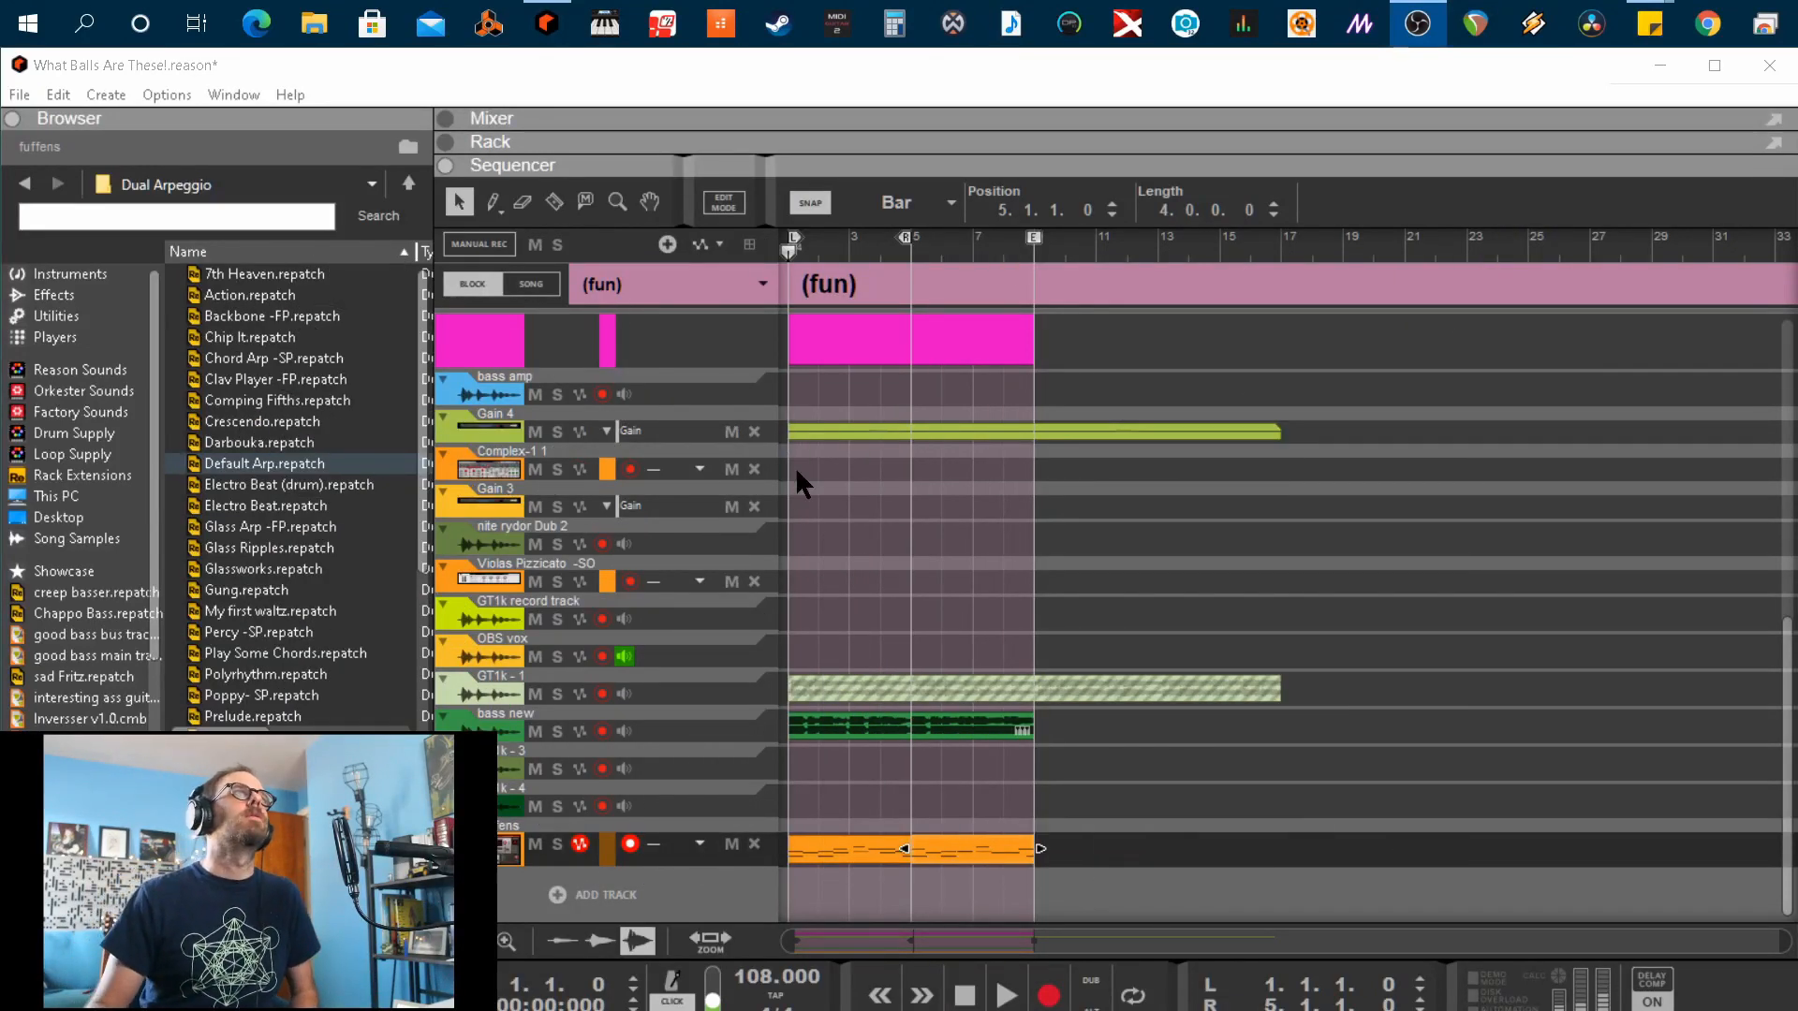
Mute the fuffens track, unmute the GT1k - 1 guitar clip in the "(fun)" block, and audition the block from bar 1
scroll(1025, 642, "up", 10)
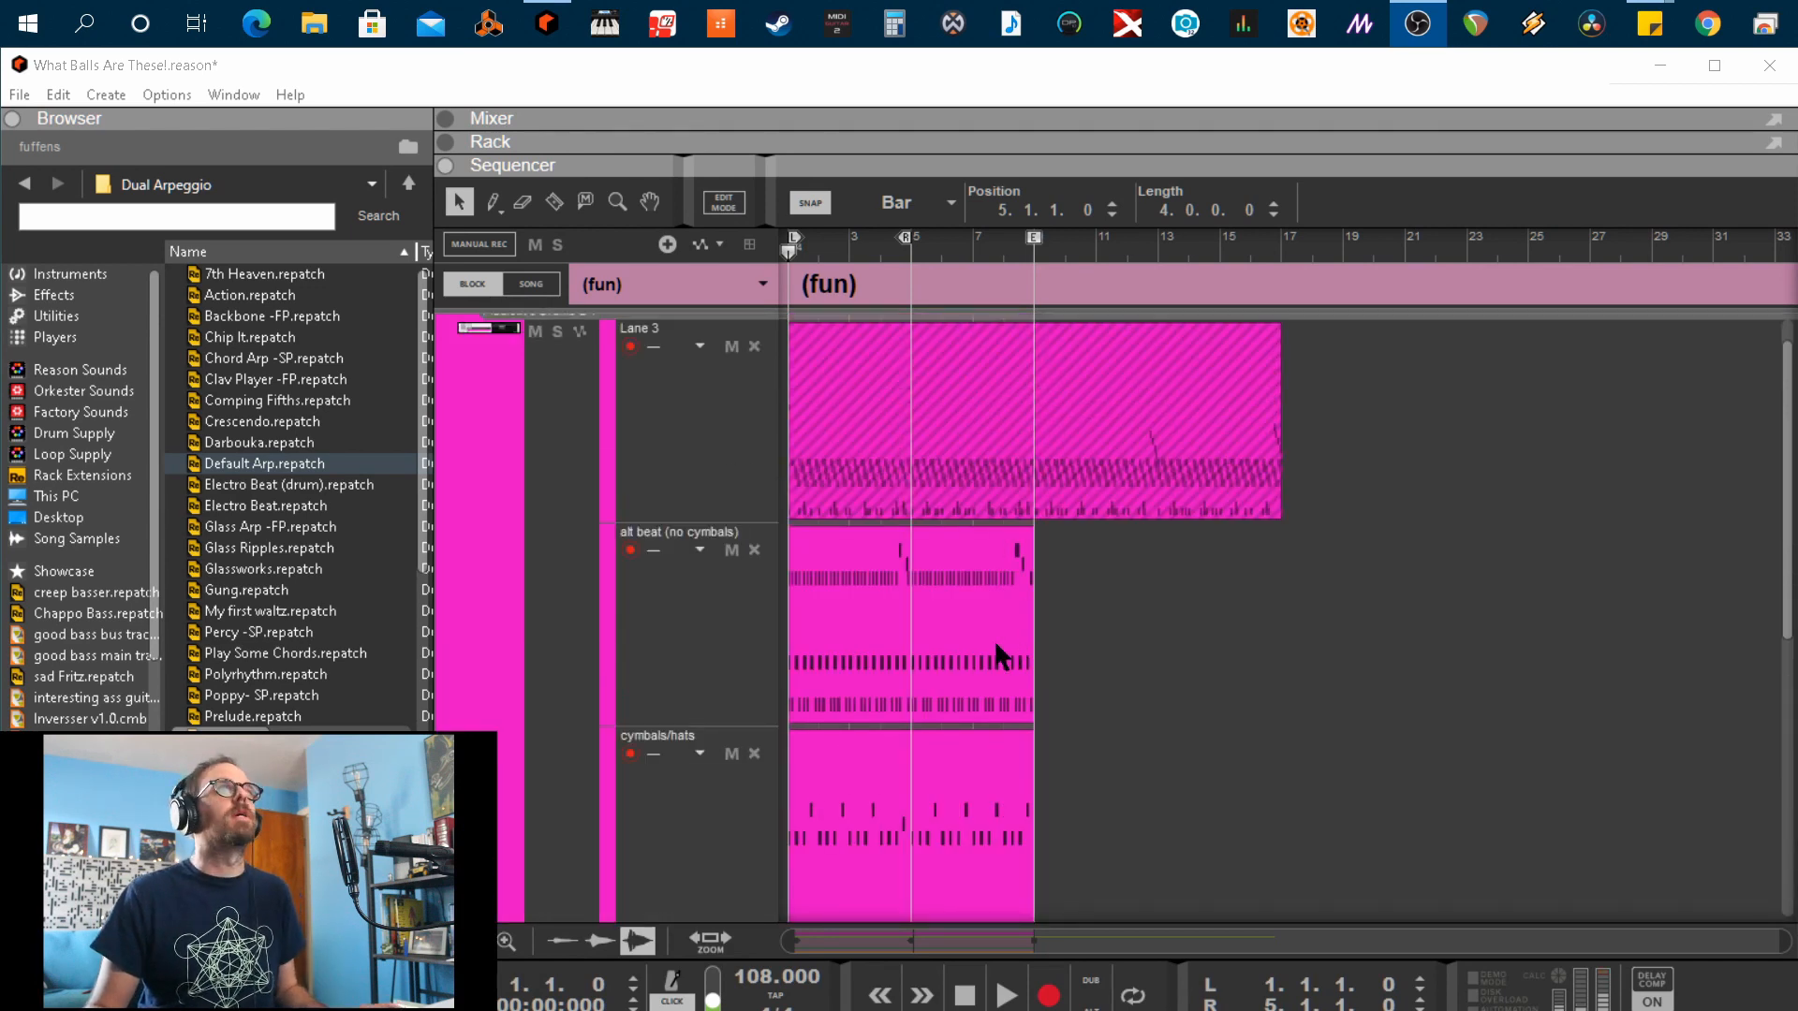
scroll(996, 642, "down", 1)
scroll(995, 642, "down", 5)
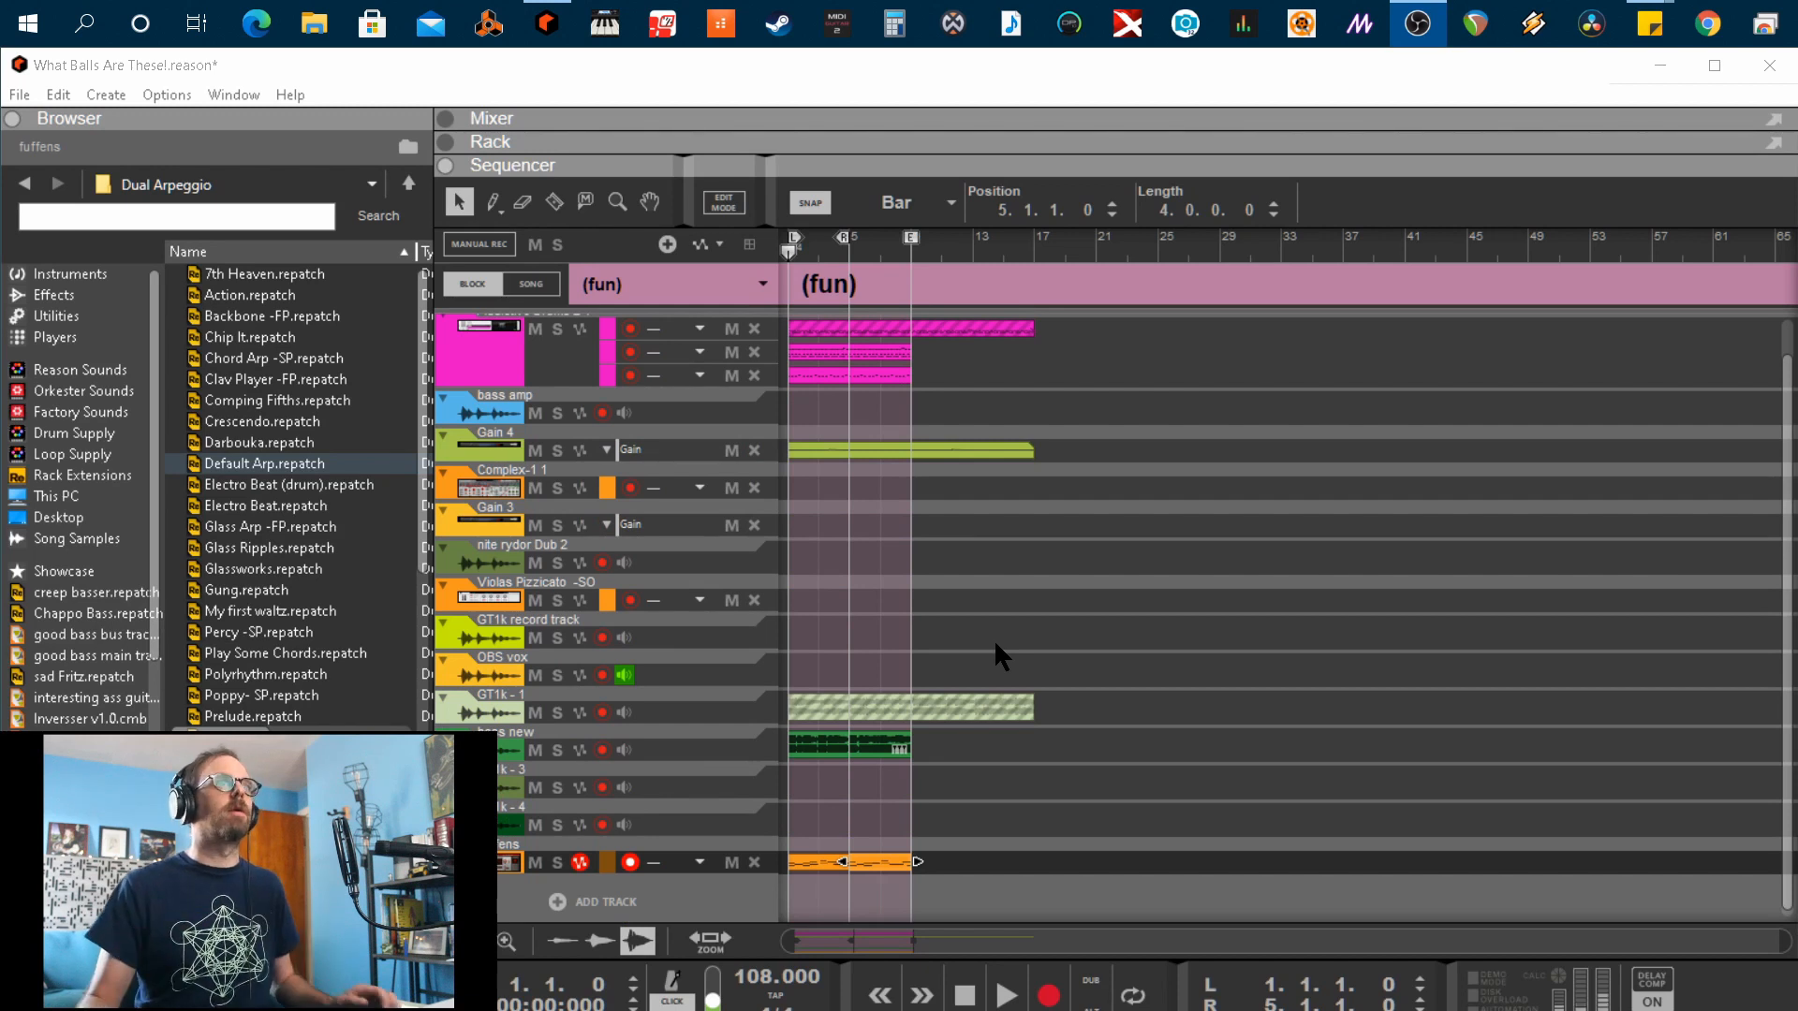
scroll(996, 644, "up", 1)
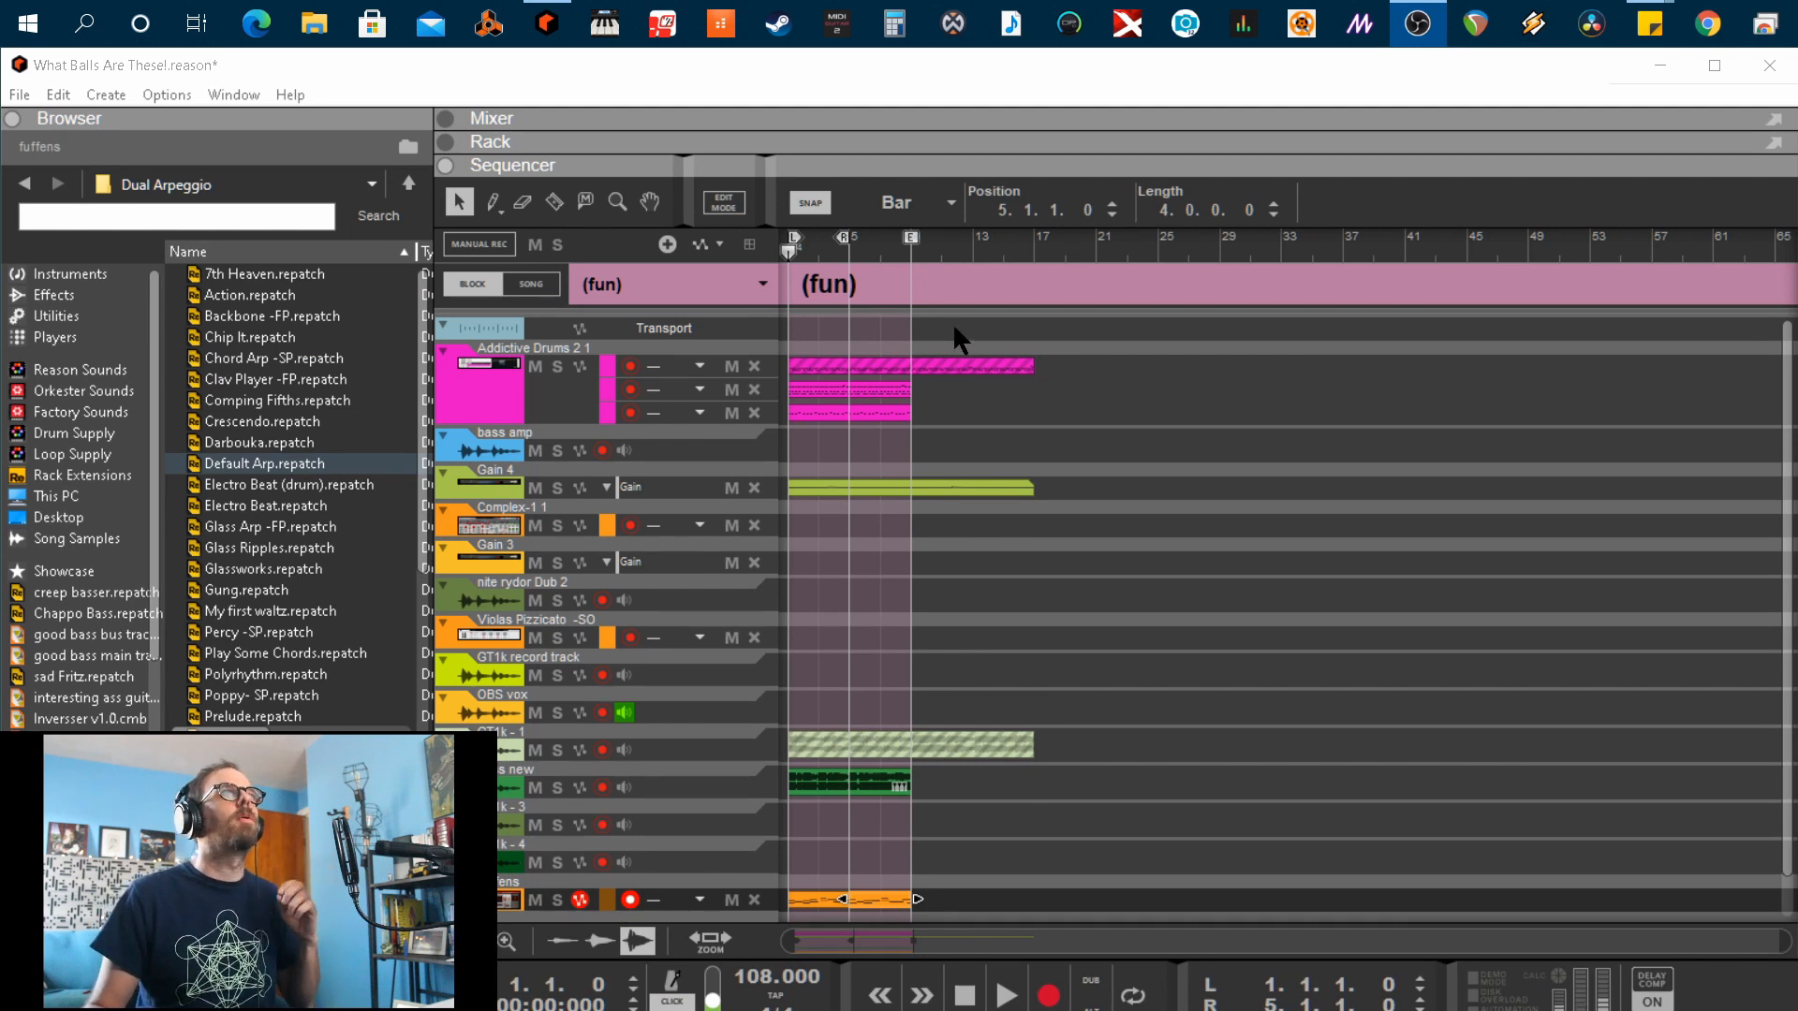
left_click(873, 363)
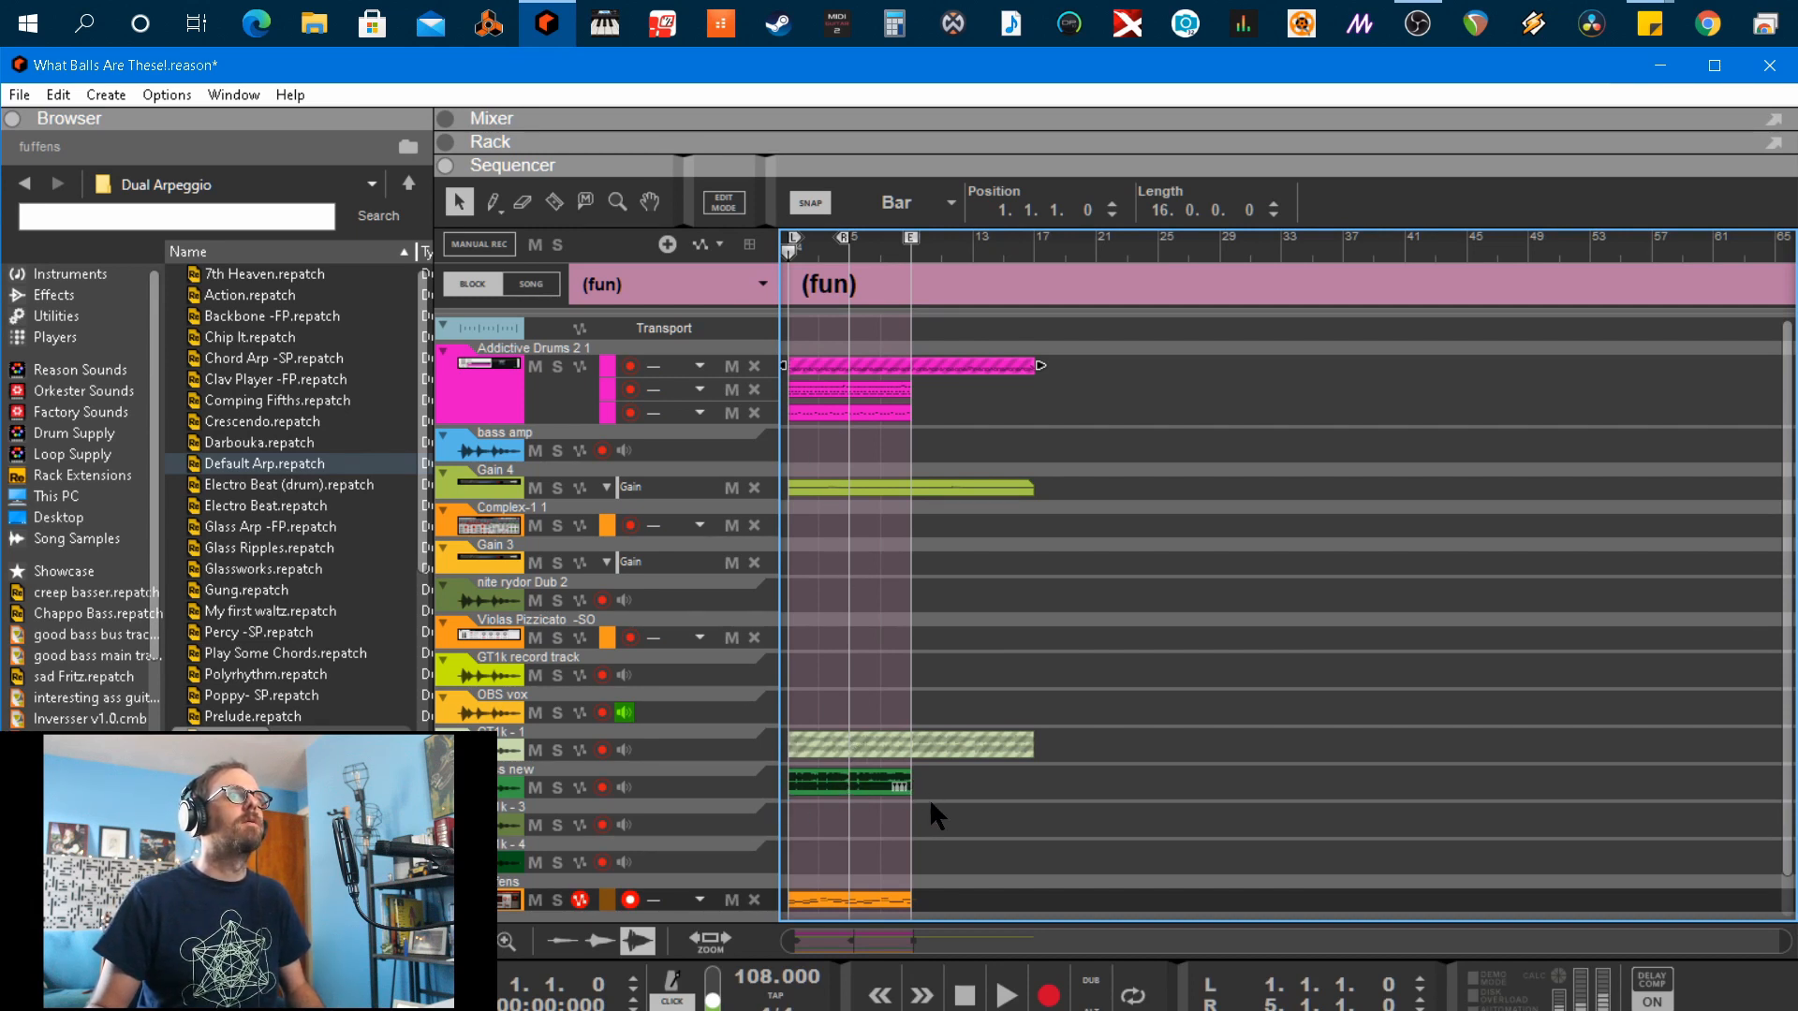
scroll(929, 798, "down", 2)
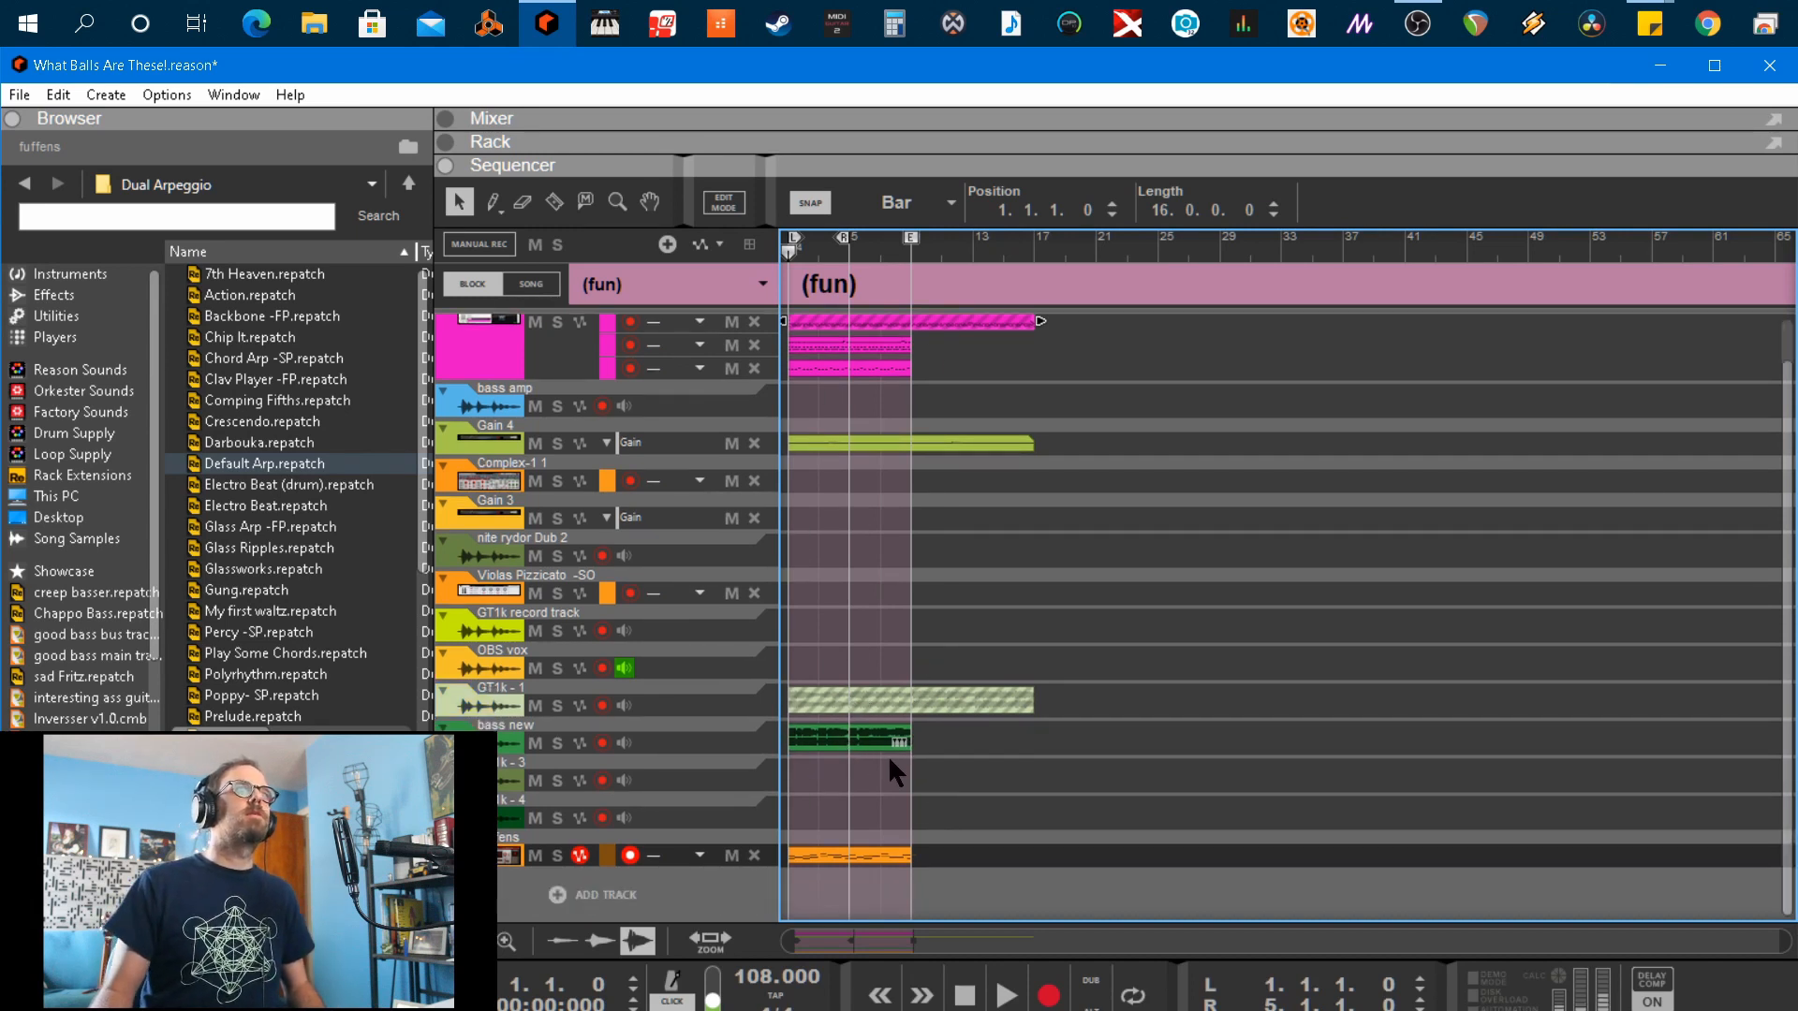
left_click(534, 854)
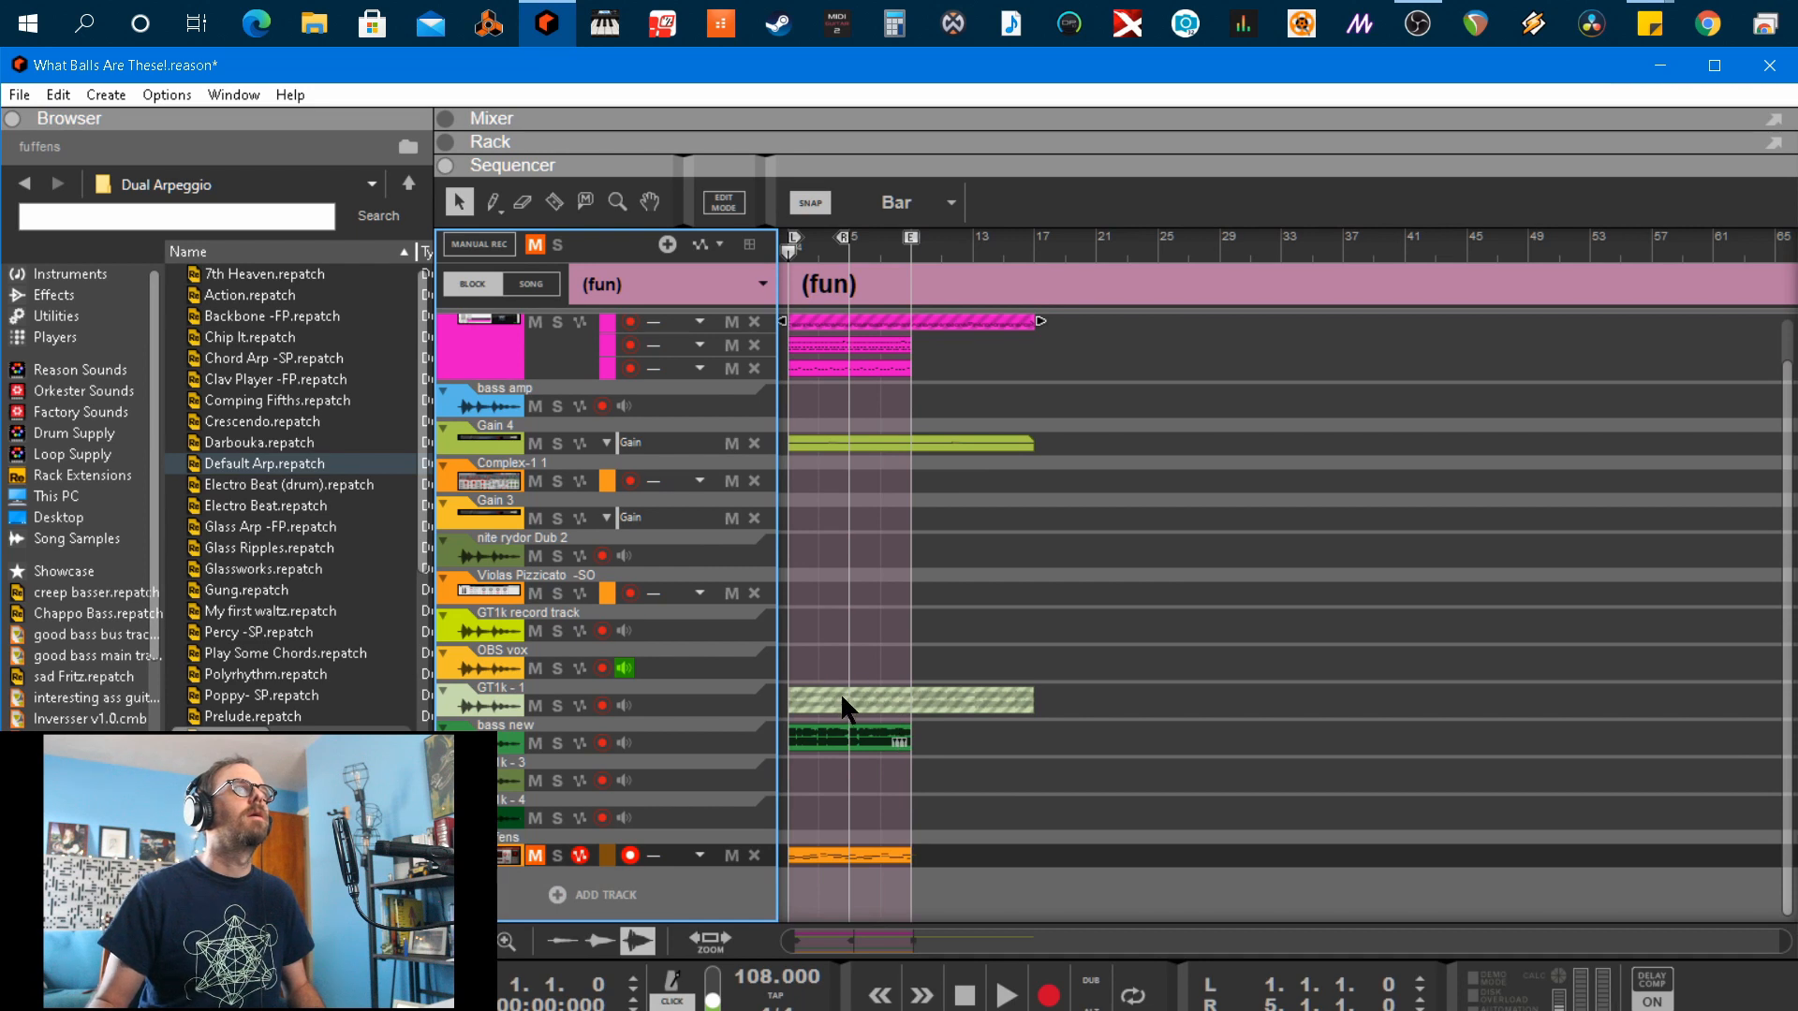
key("t")
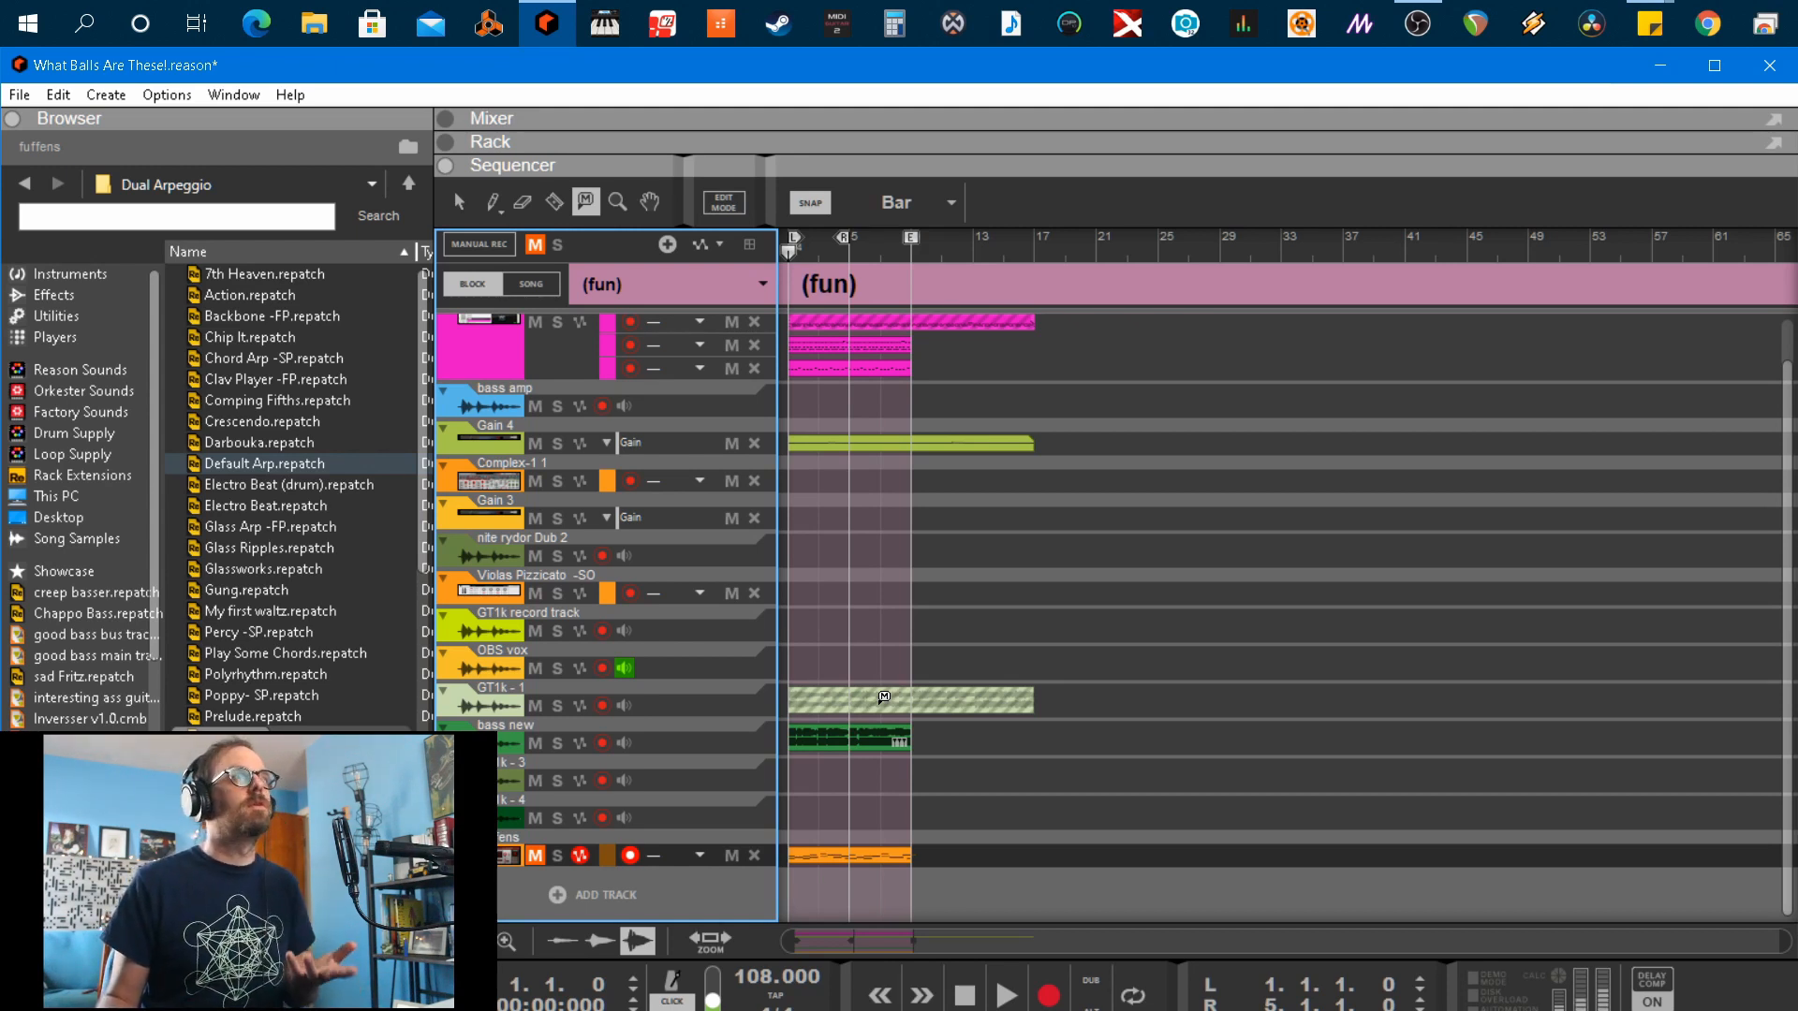
left_click(882, 698)
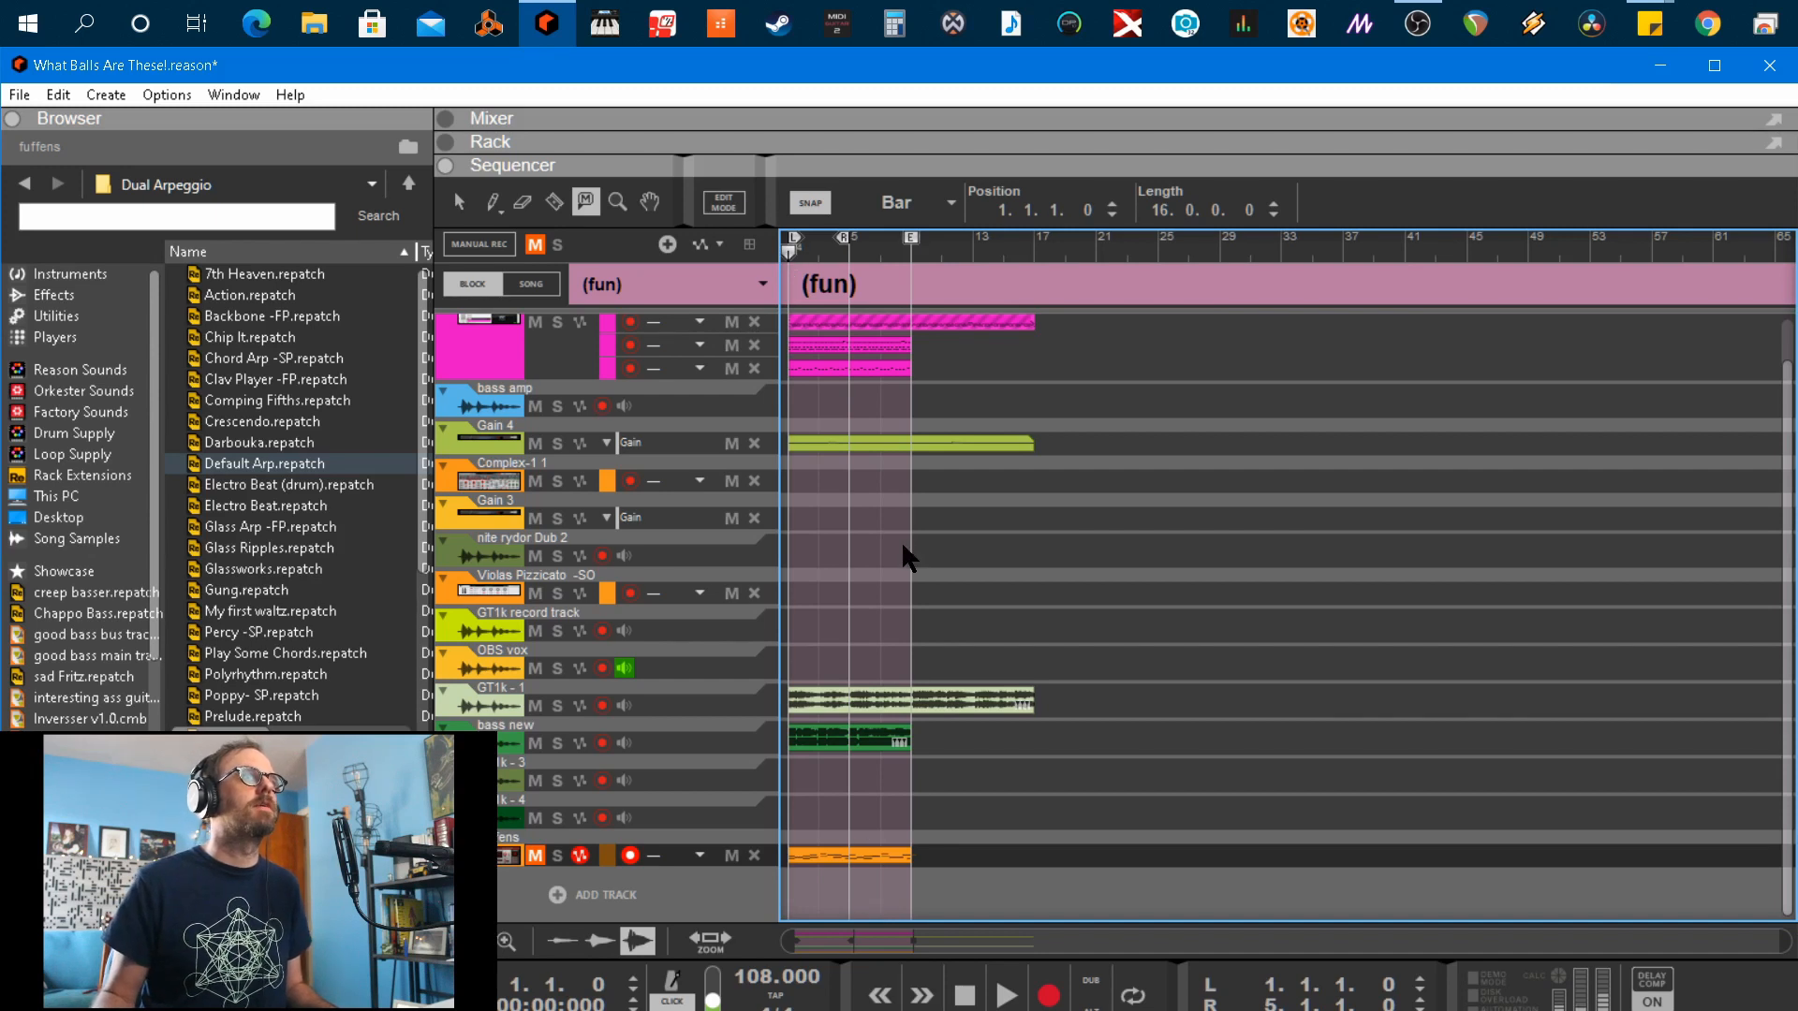
key("q")
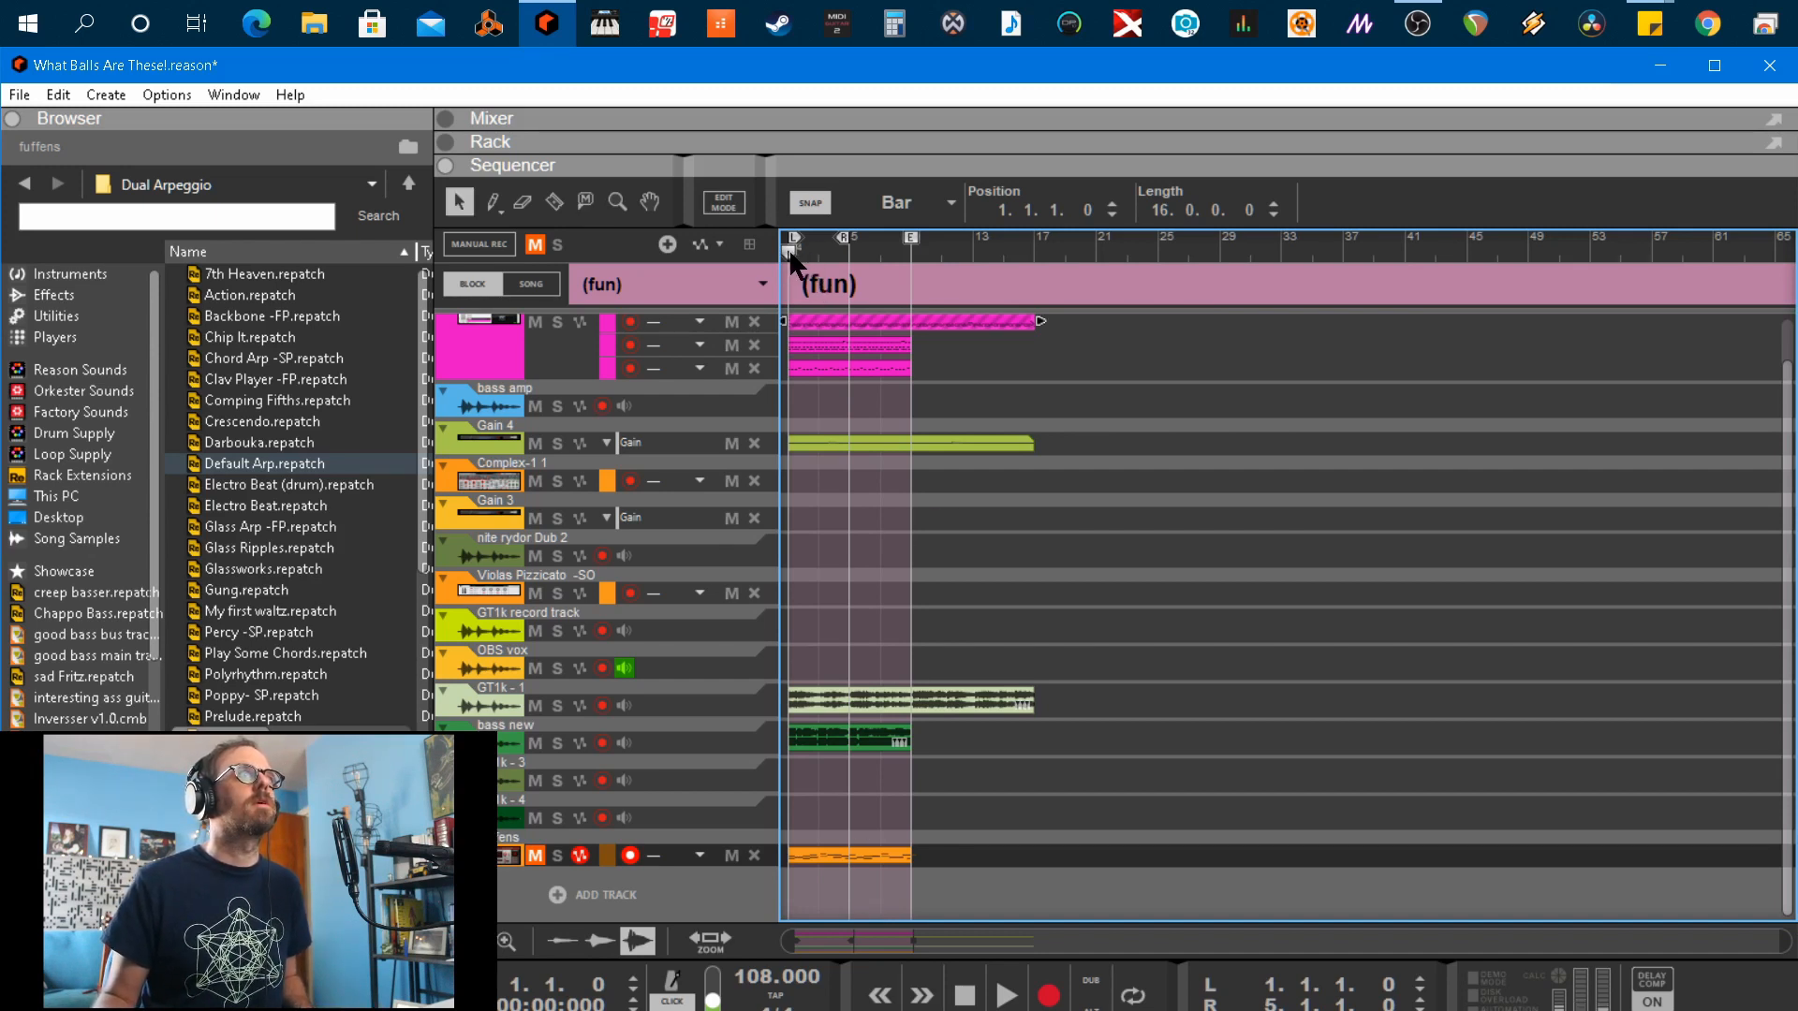
key("space")
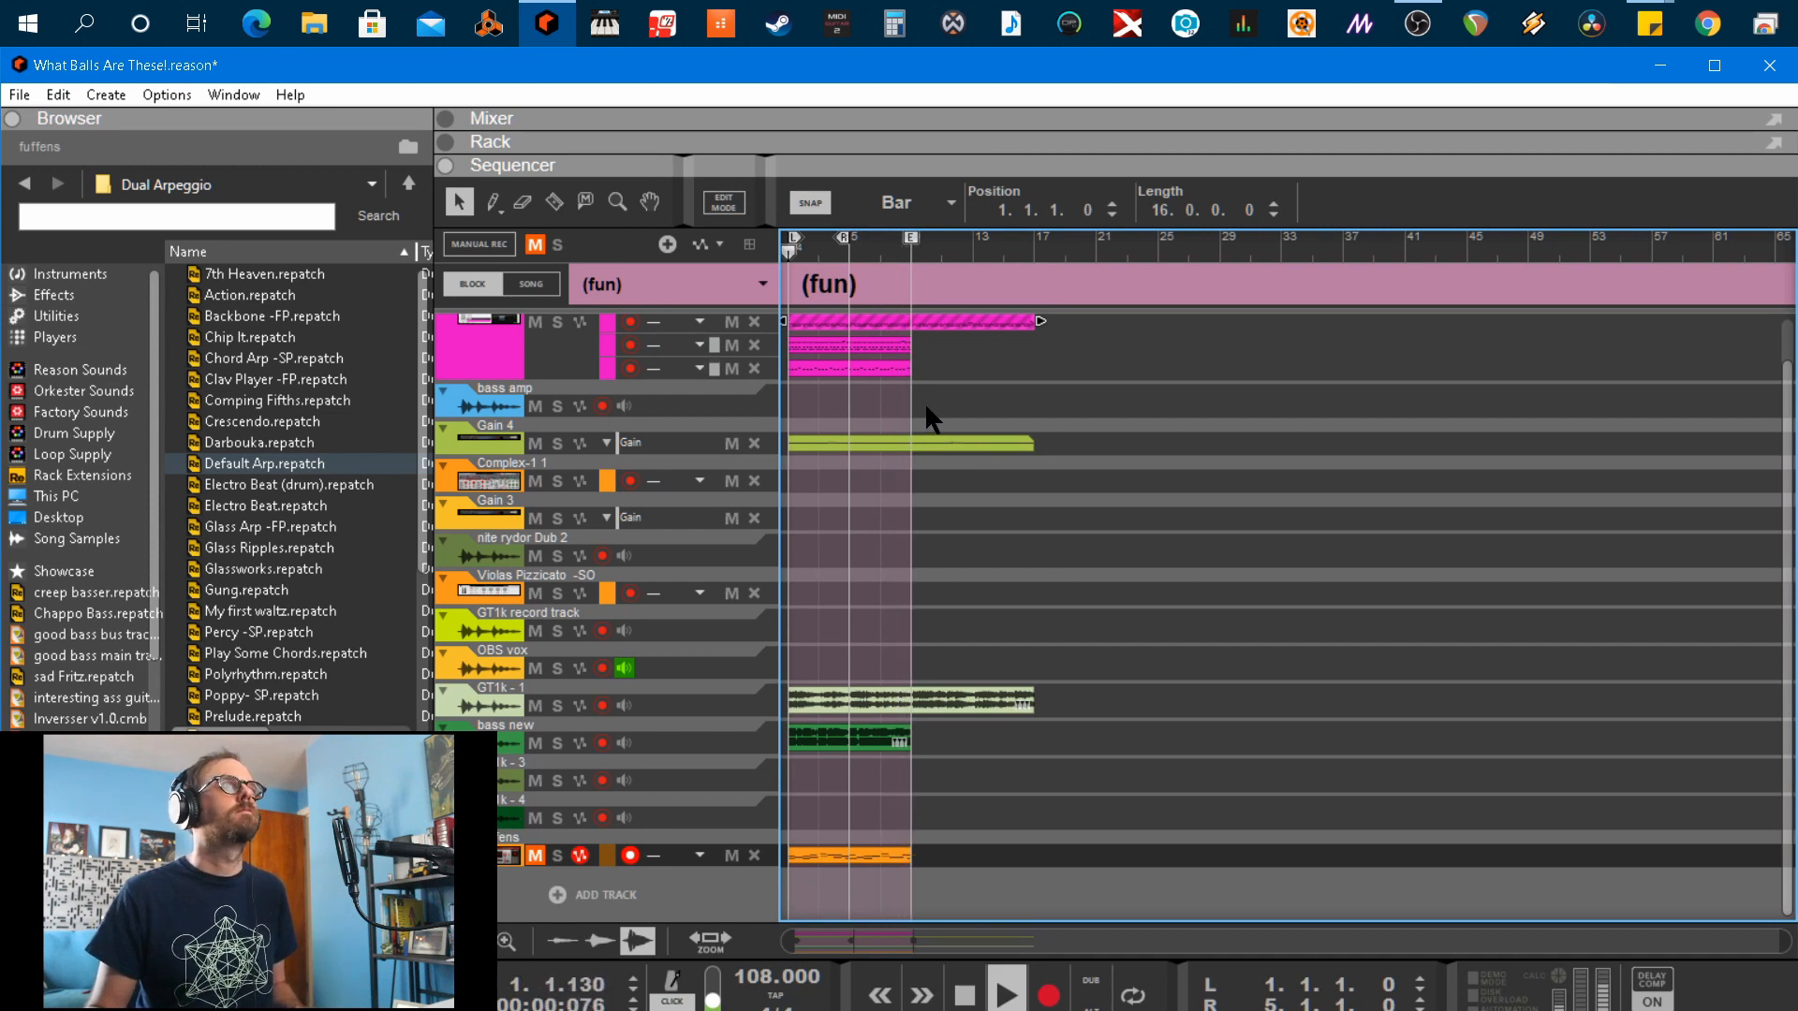
key("space")
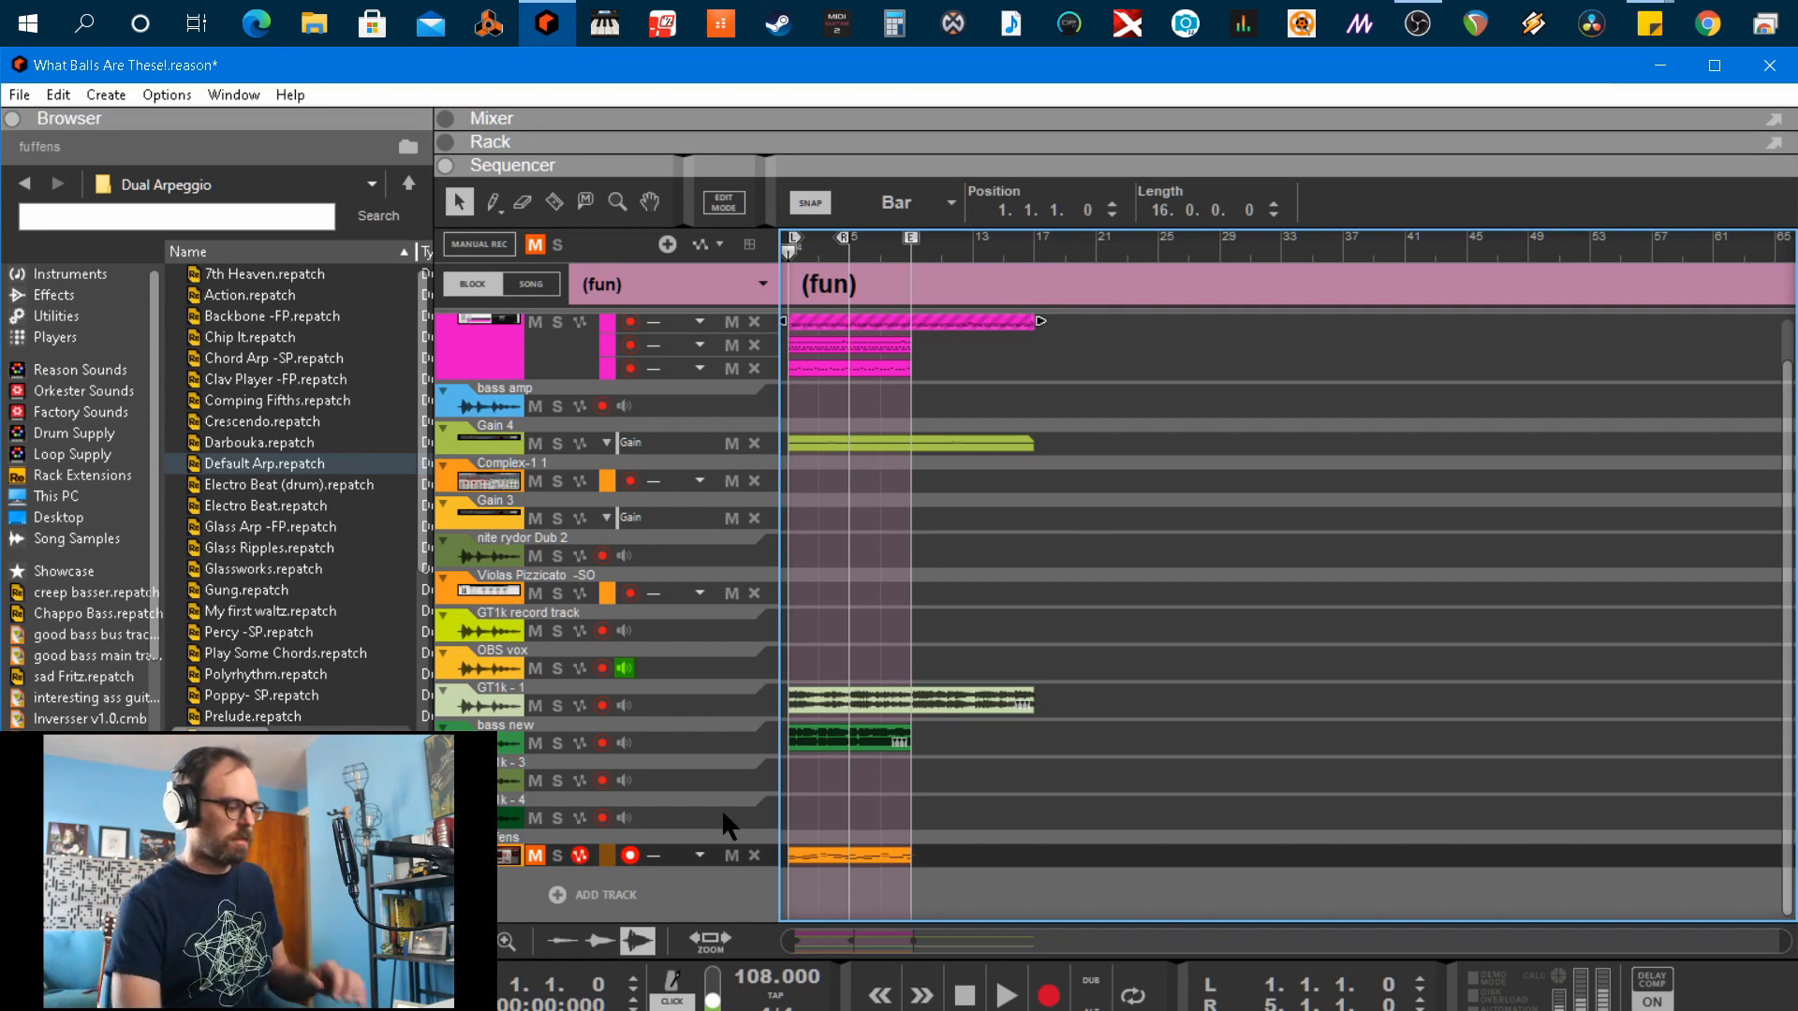
Mute the GT1k - 1 guitar clip in the "(fun)" block and unmute the fuffens track
key("t")
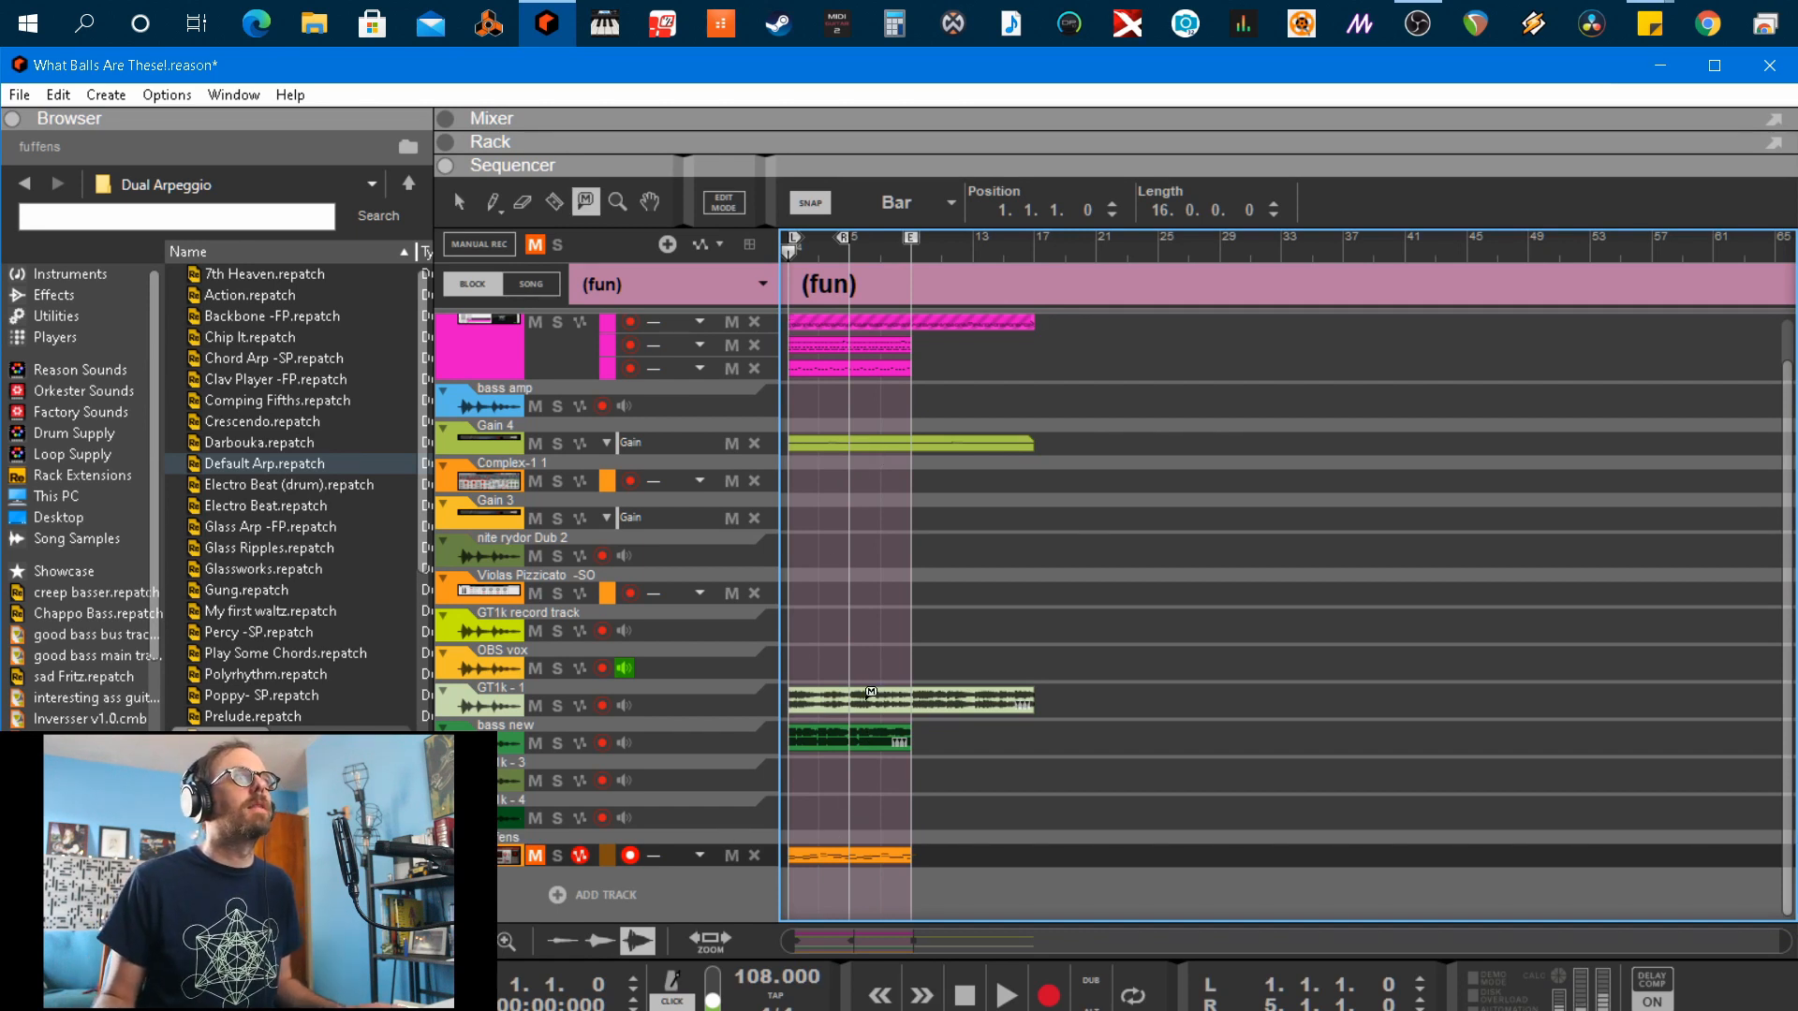
left_click(872, 701)
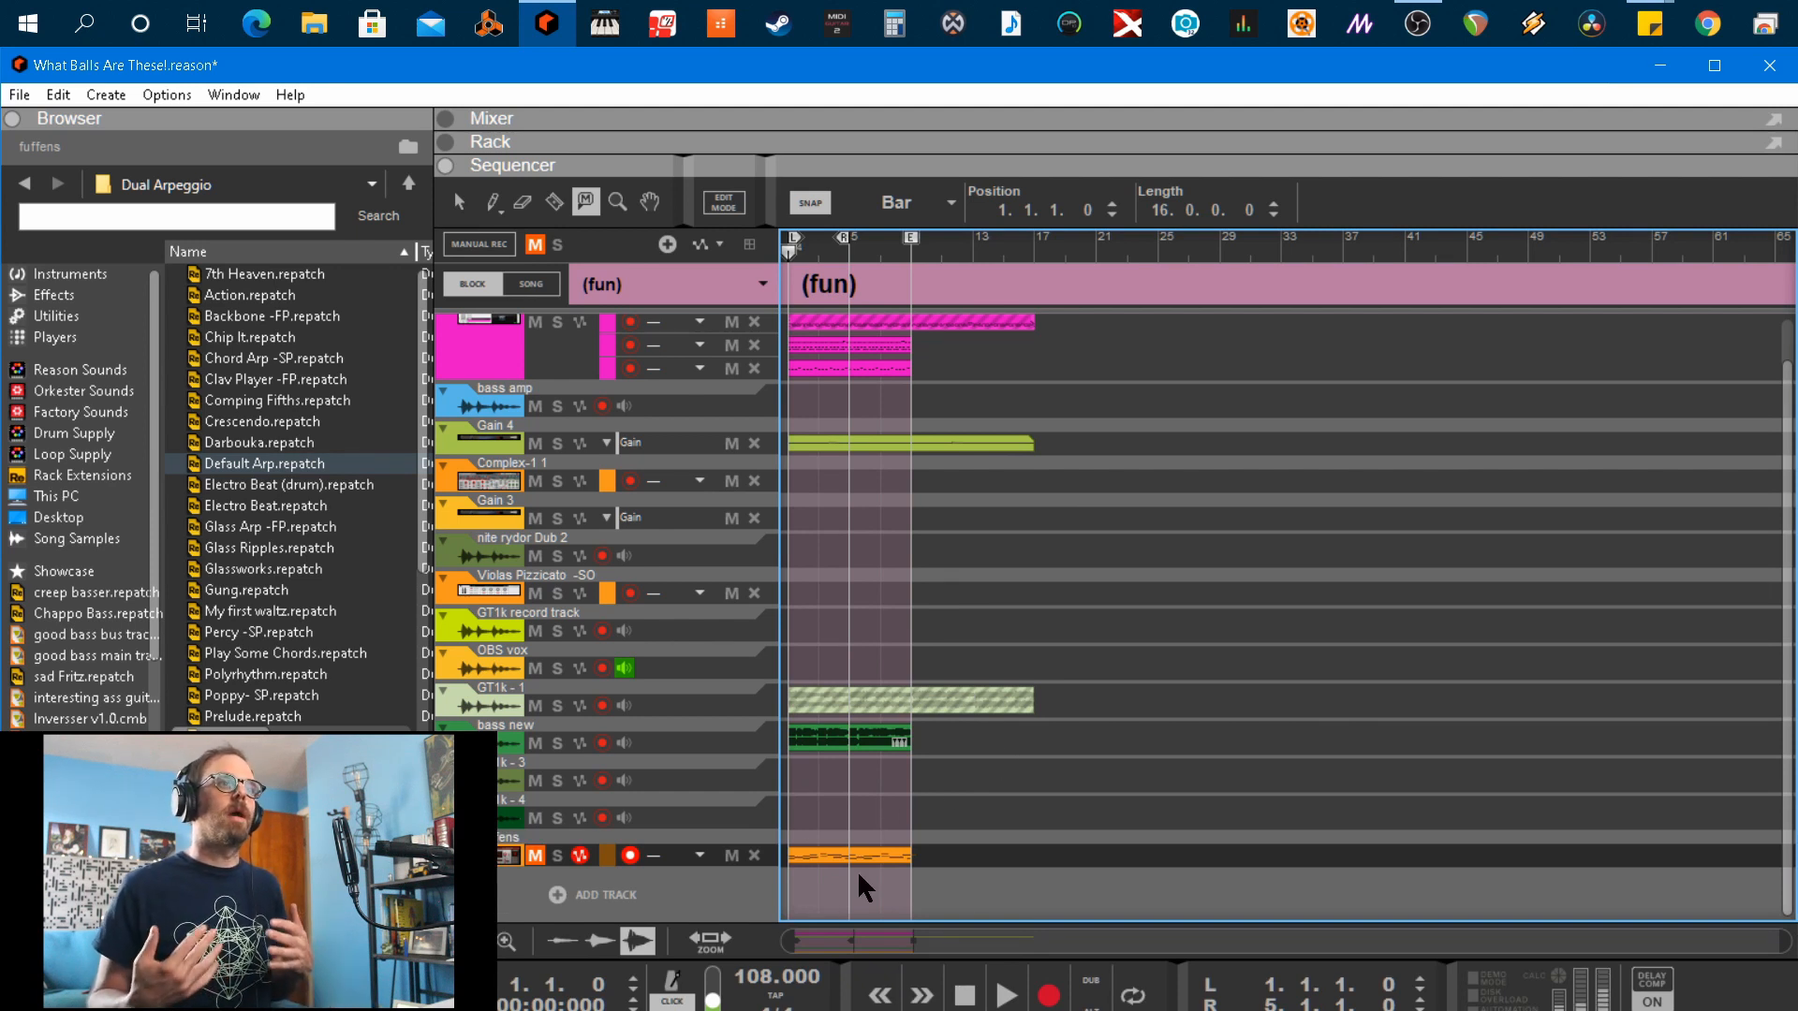
left_click(536, 856)
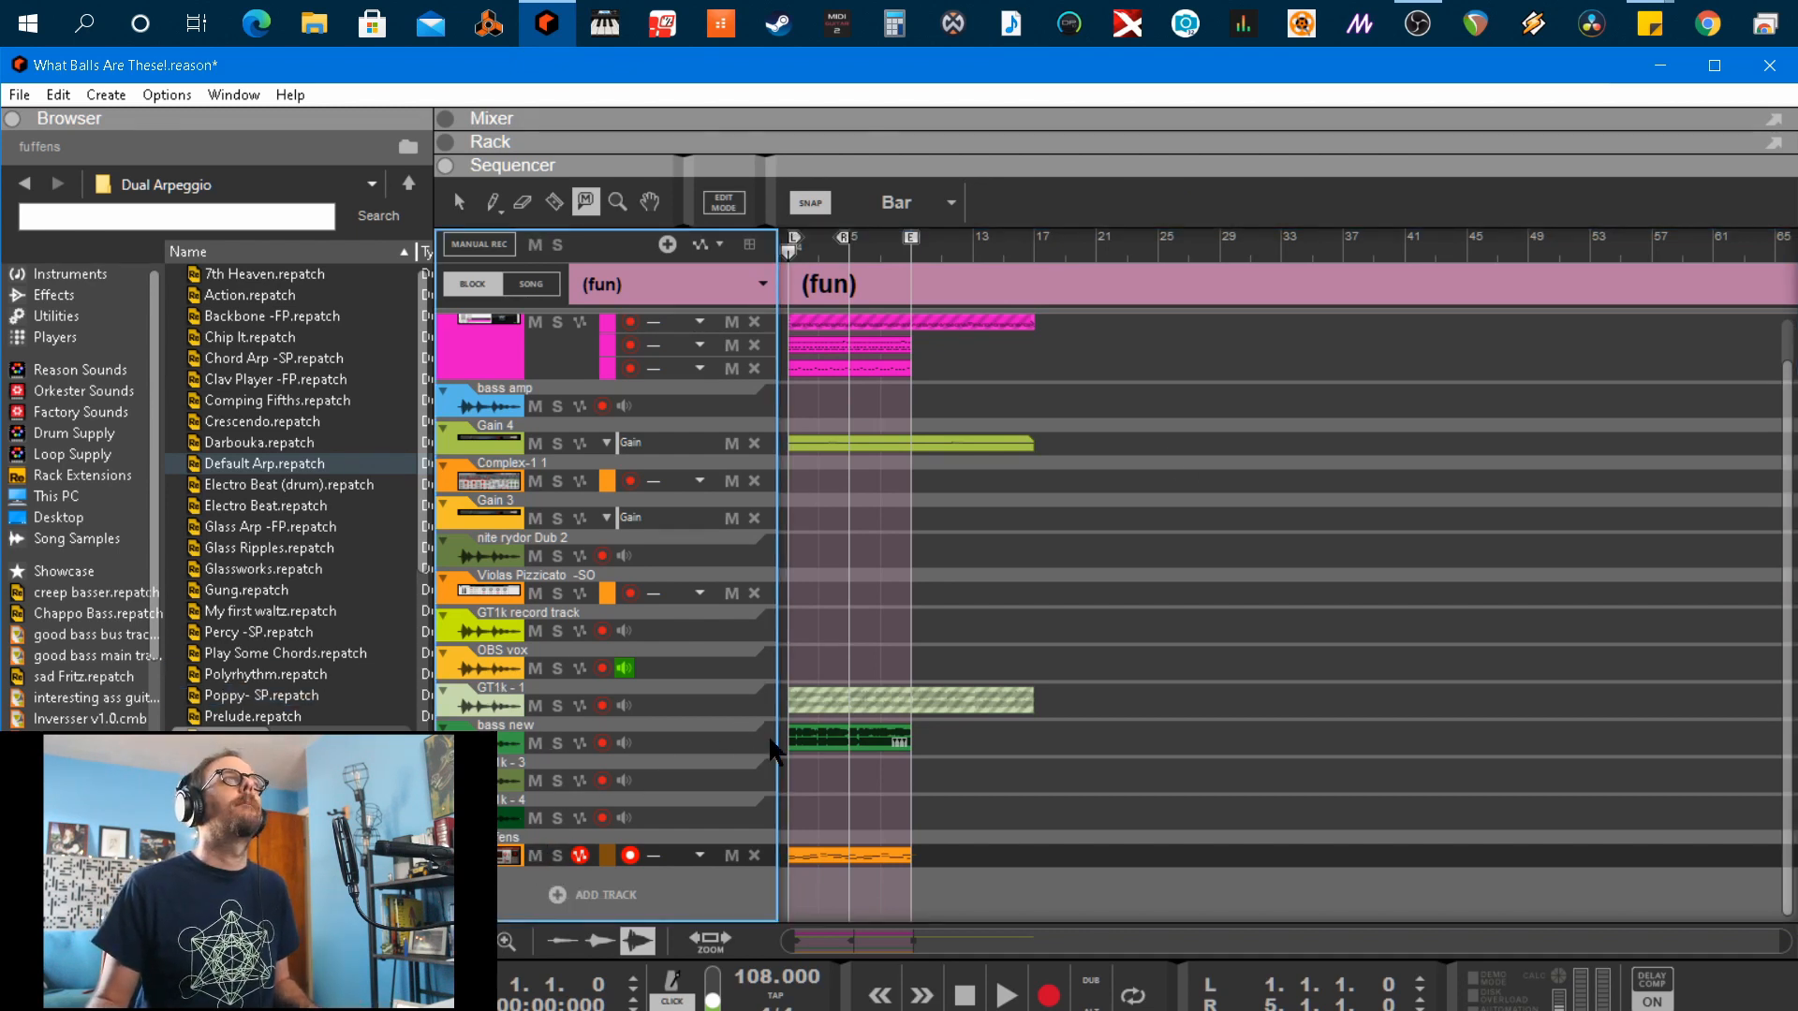
Play the "(fun)" block while examining the fuffens track's Scales & Chords, Dual Arpeggio and Europa devices in the rack, and return to the sequencer
key("space")
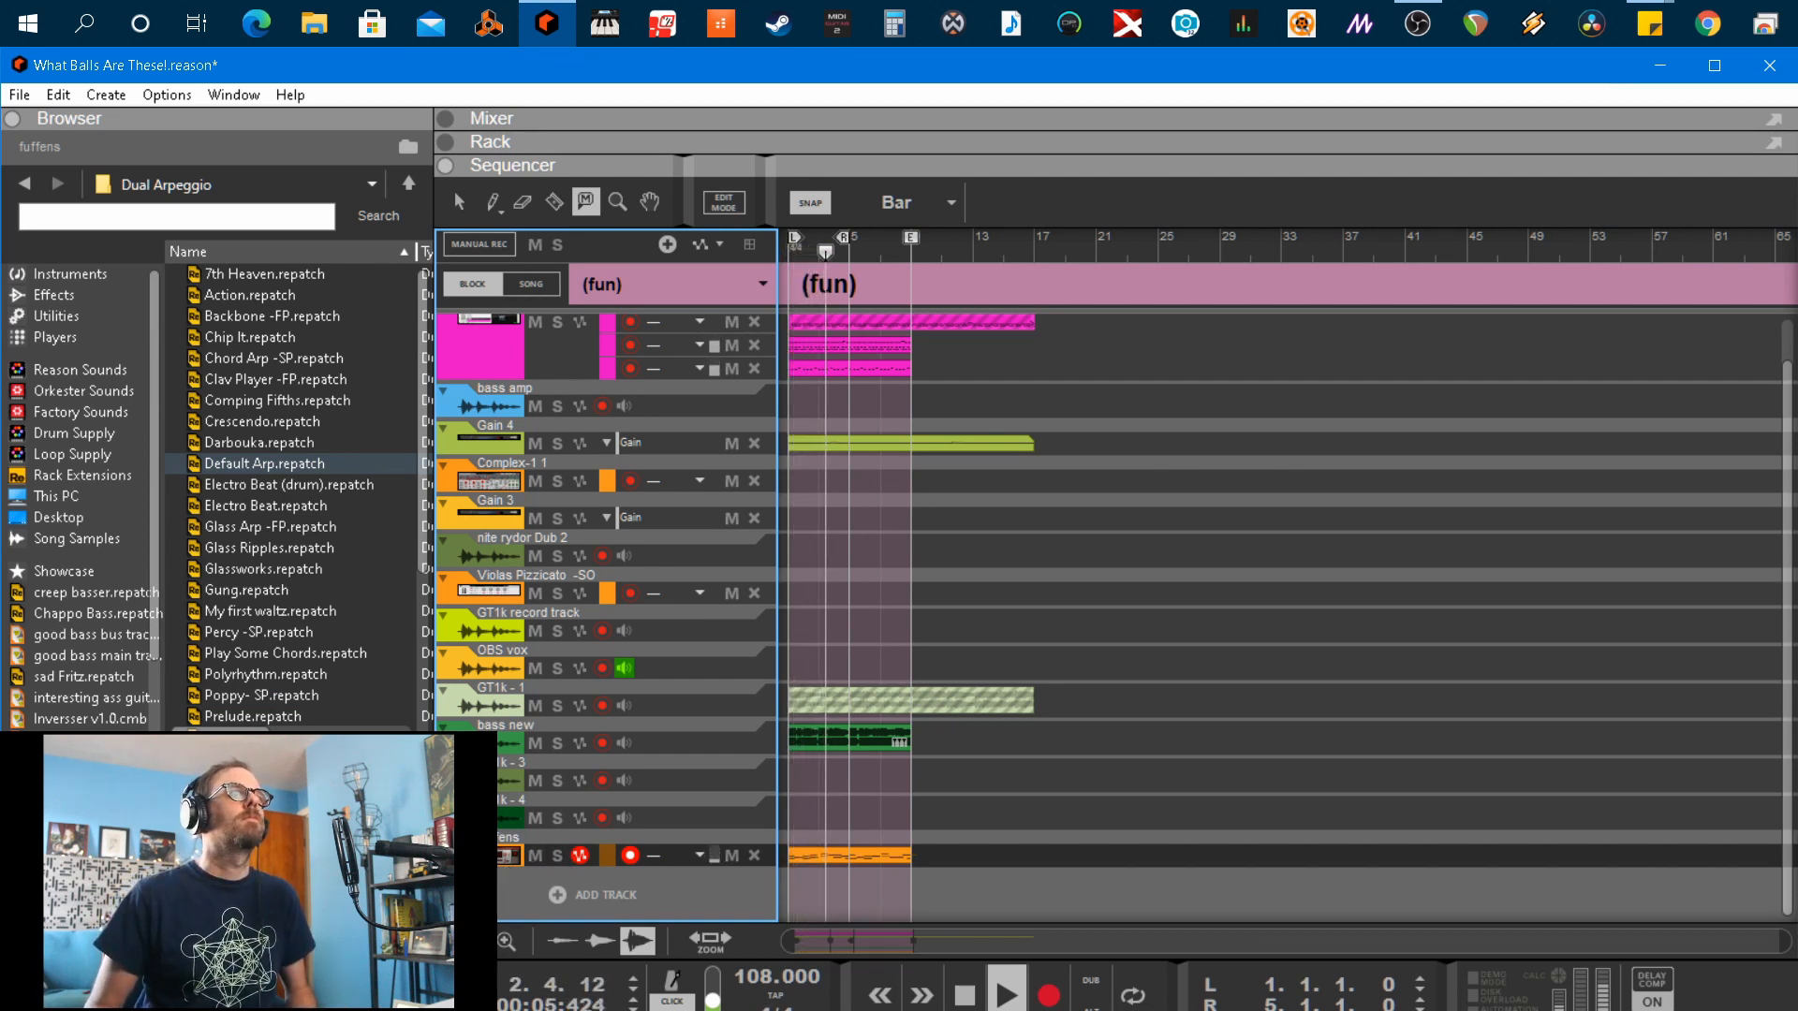
key("F6")
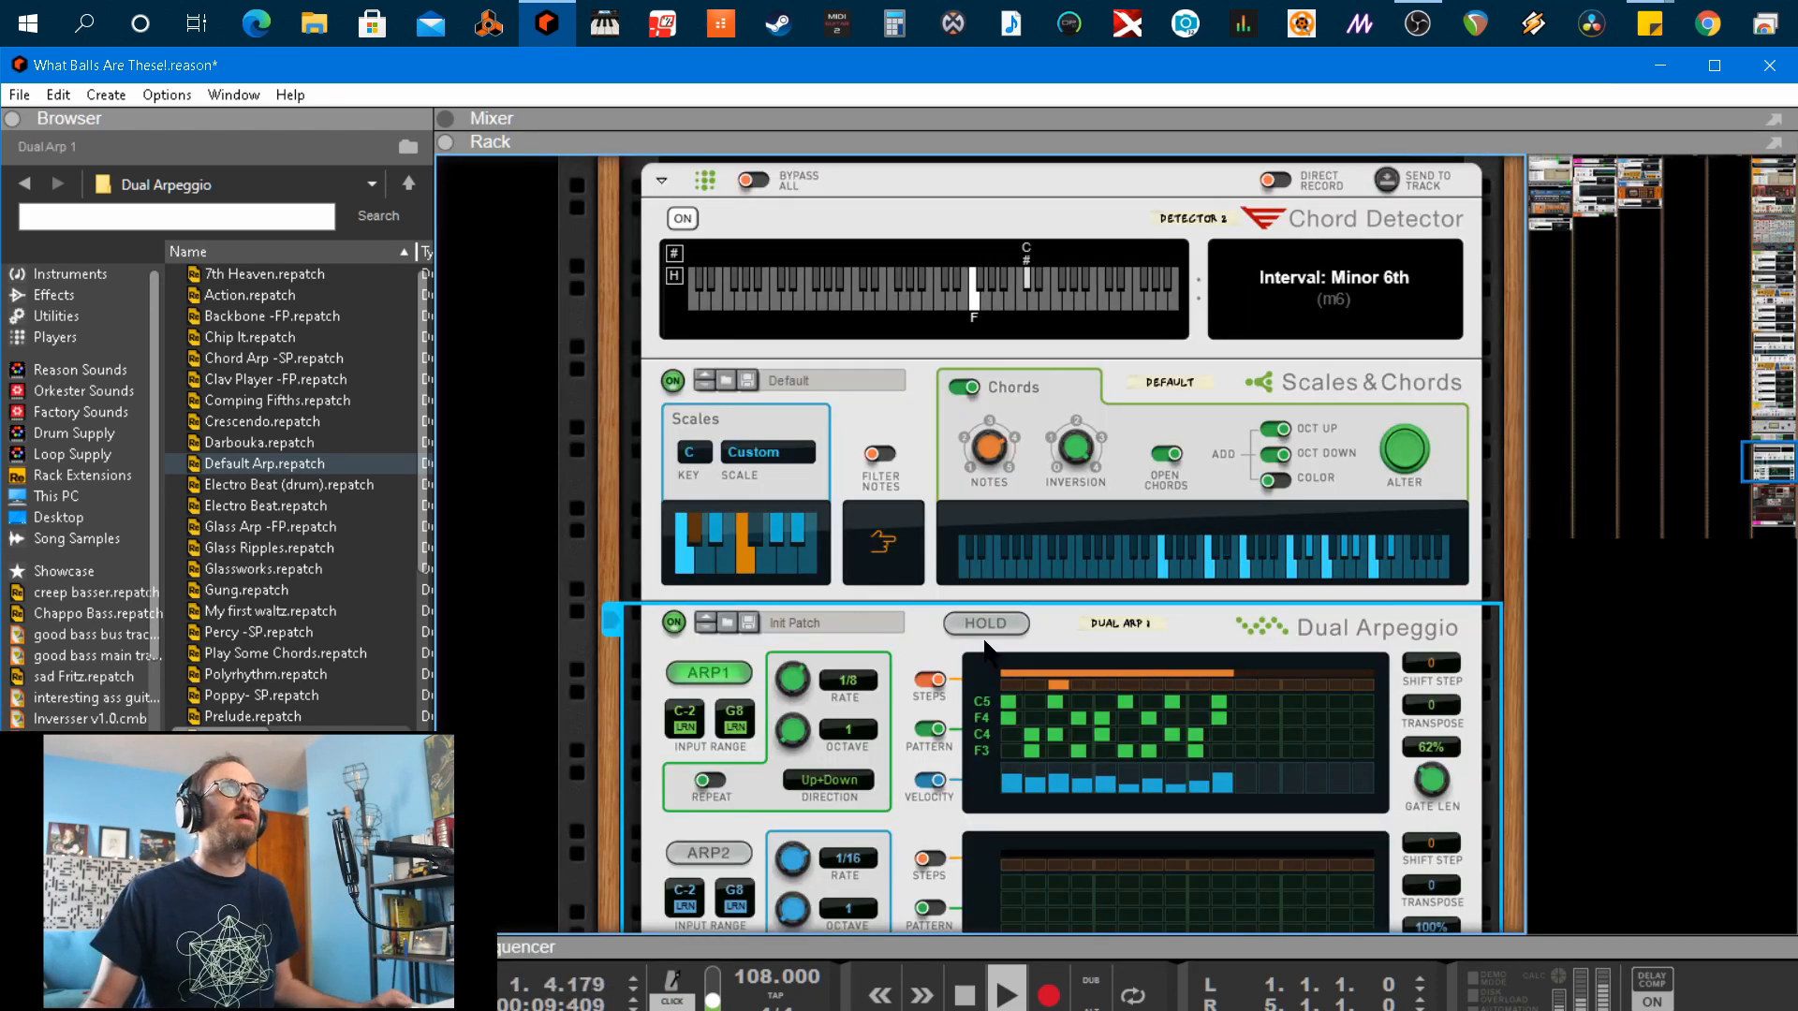
scroll(944, 612, "down", 3)
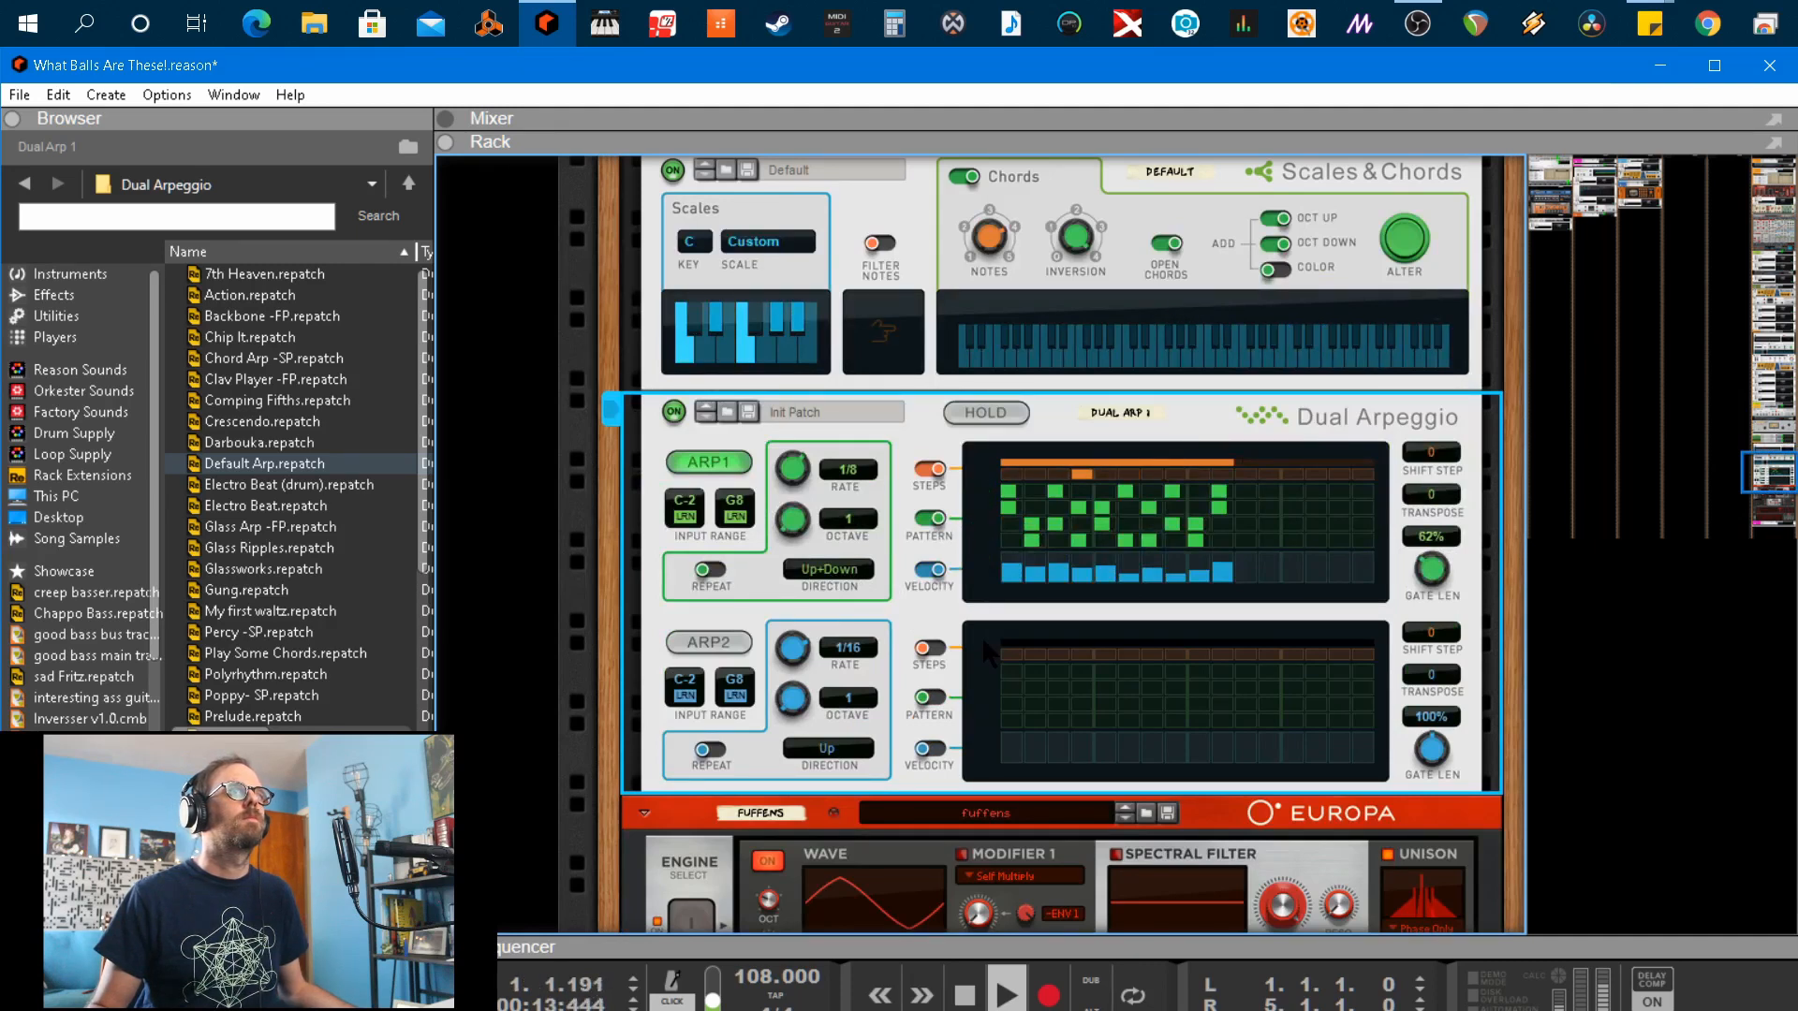
scroll(985, 651, "down", 2)
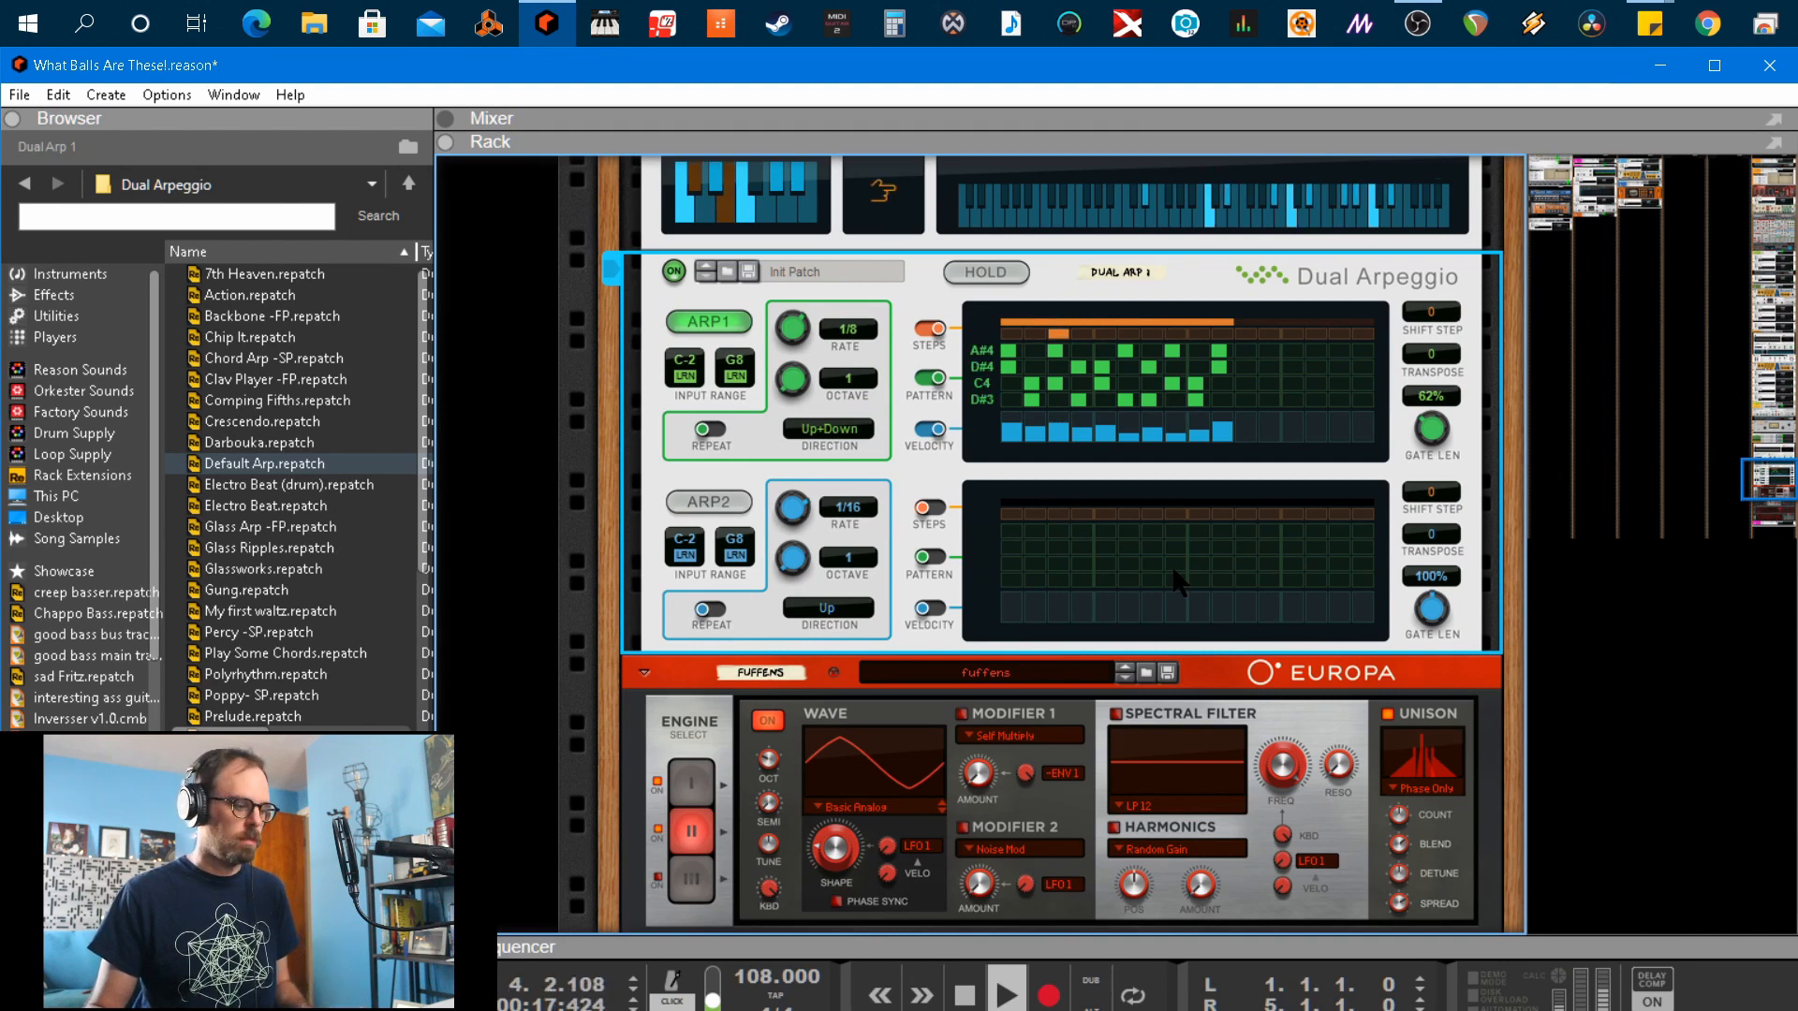
key("space")
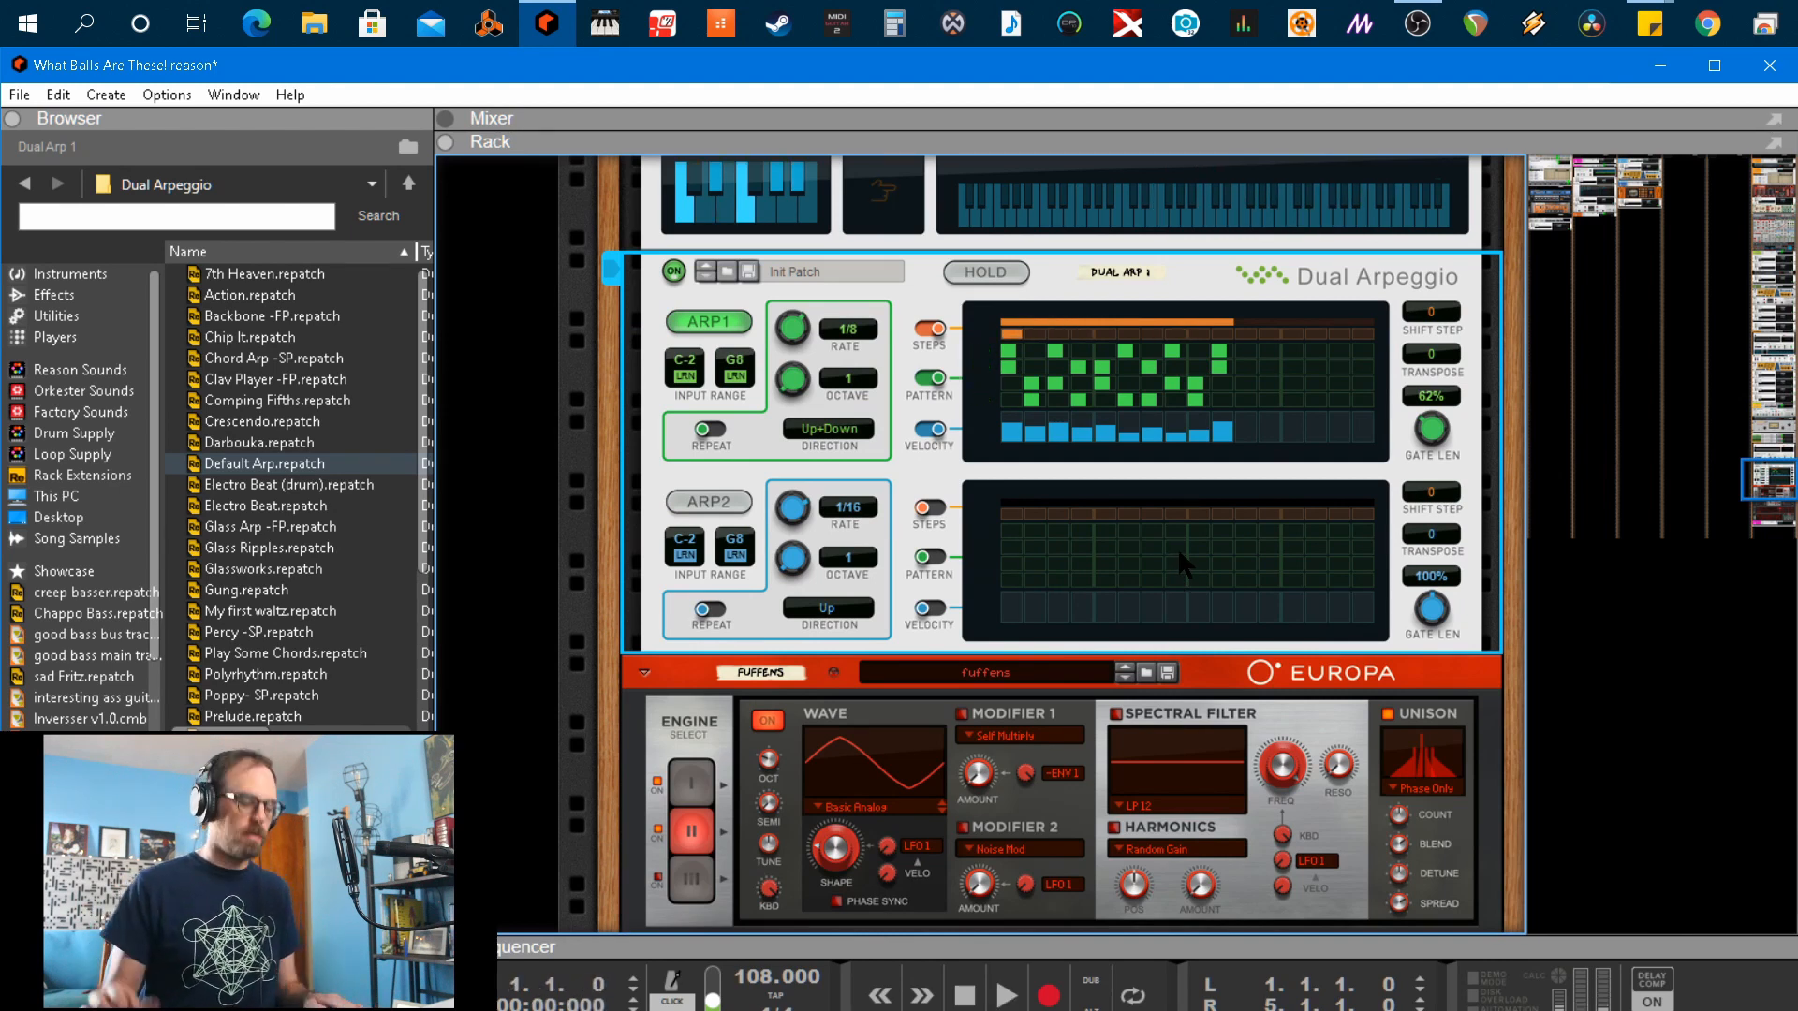
left_click(1034, 672)
key("F7")
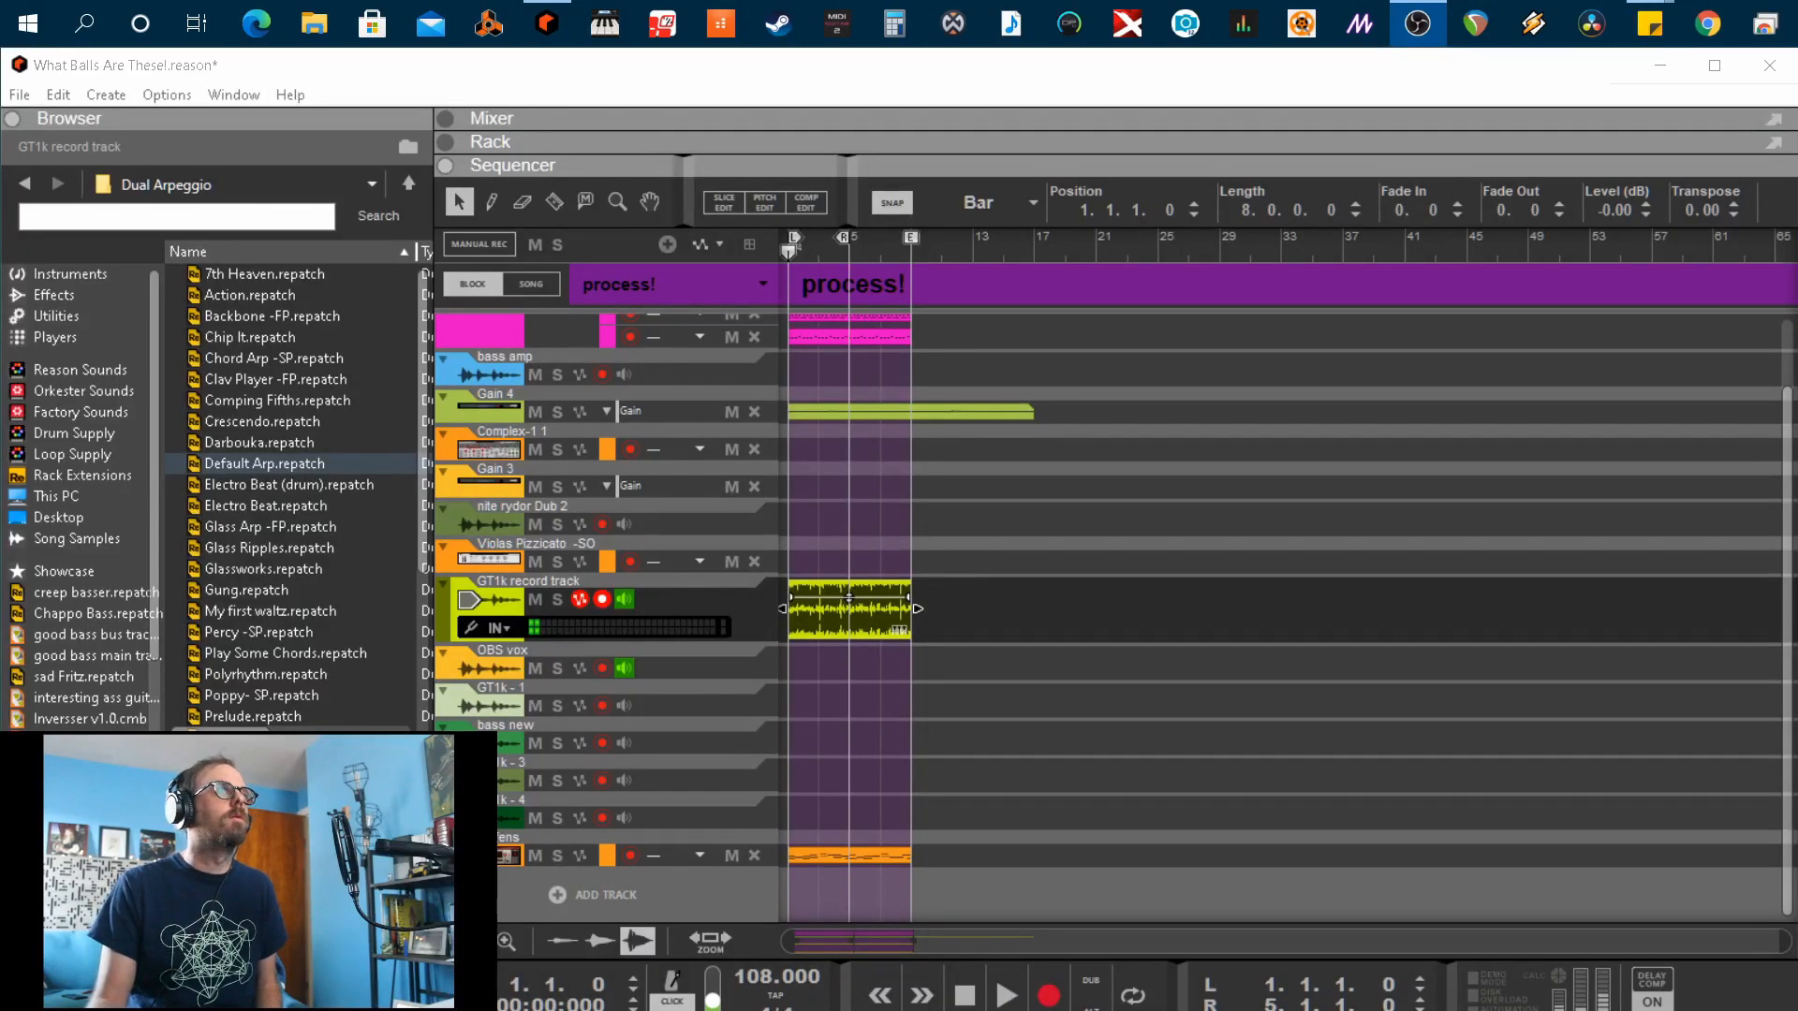
Move the 8-bar take in the "process!" block from the GT1k record track to the bass new track and play the block
scroll(961, 619, "up", 2)
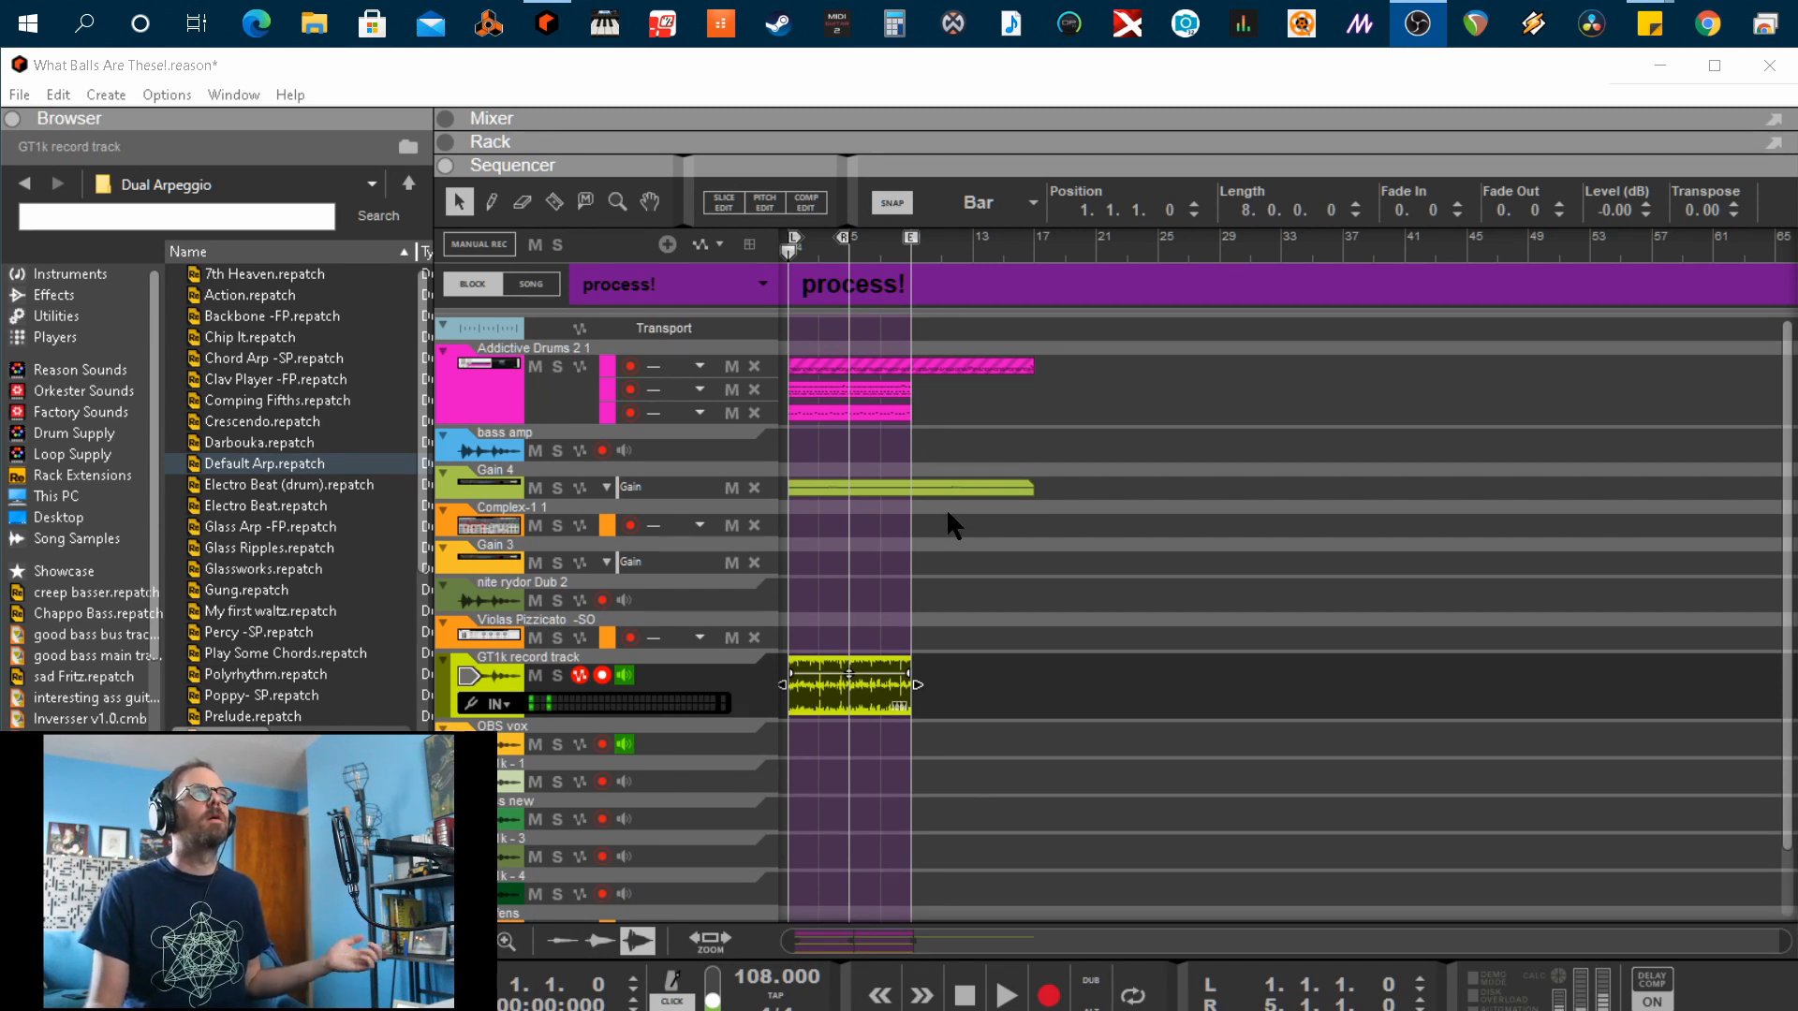
scroll(929, 573, "down", 3)
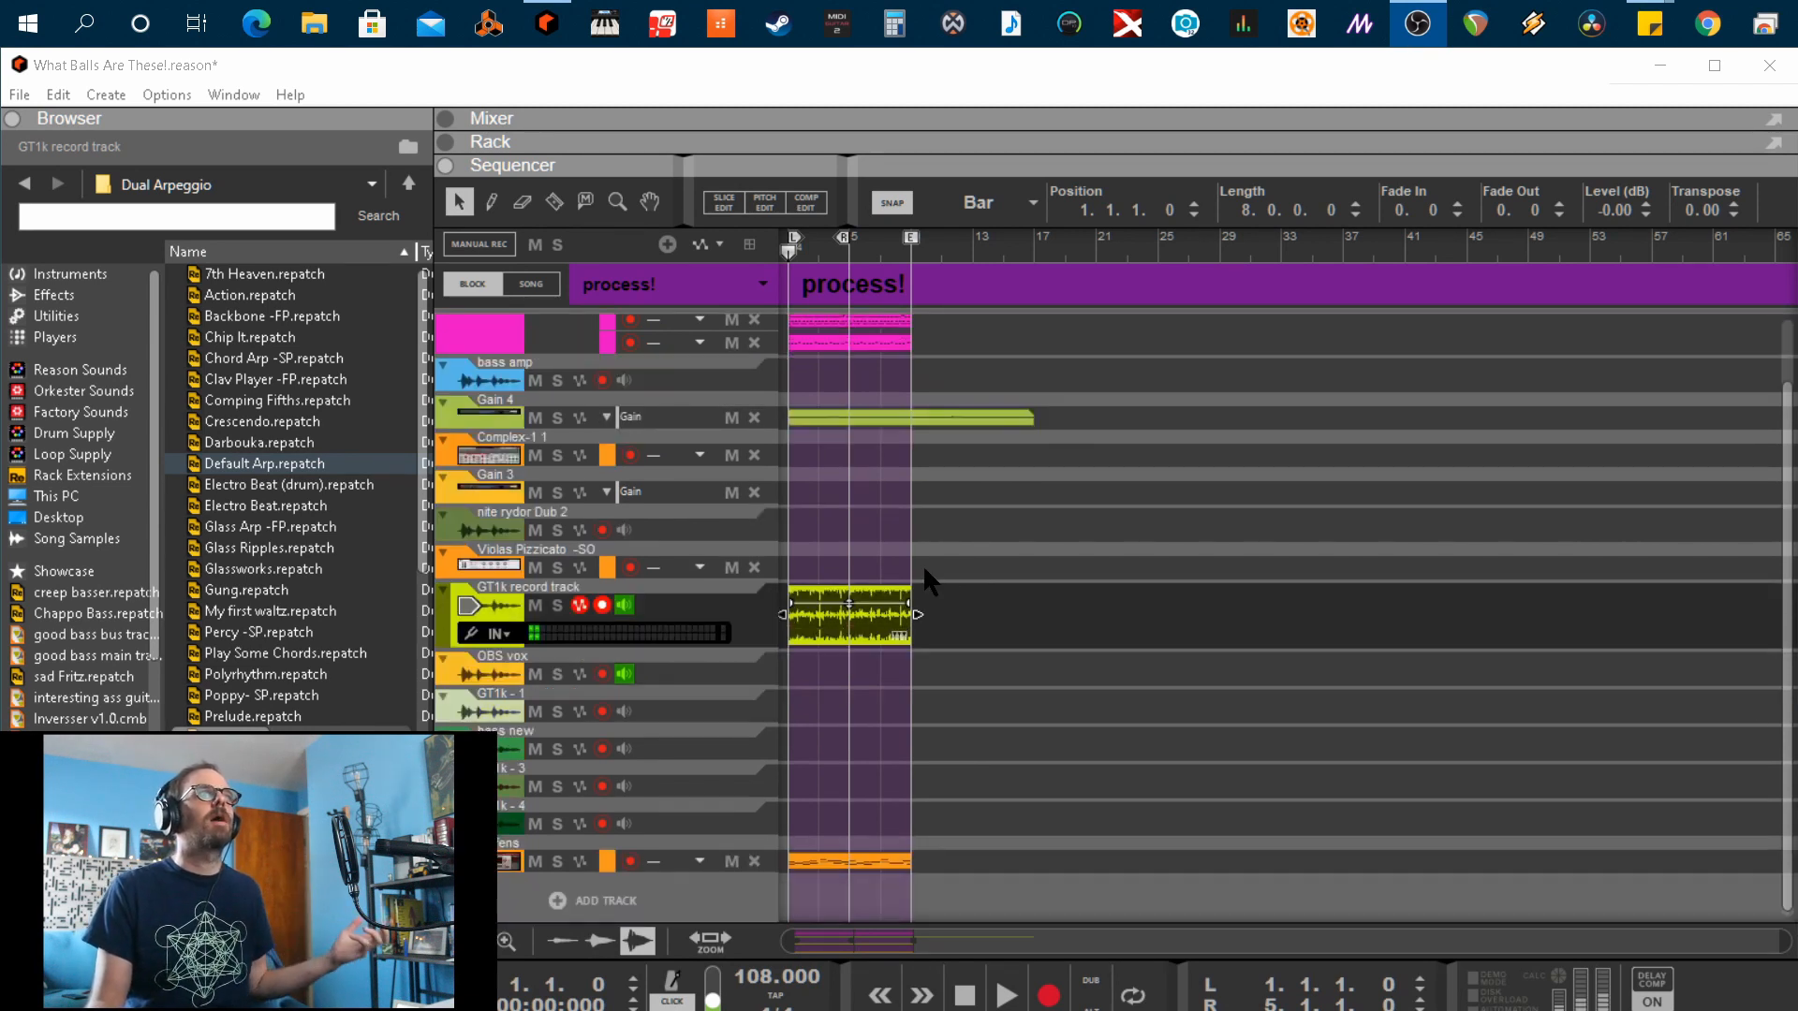
left_click(973, 633)
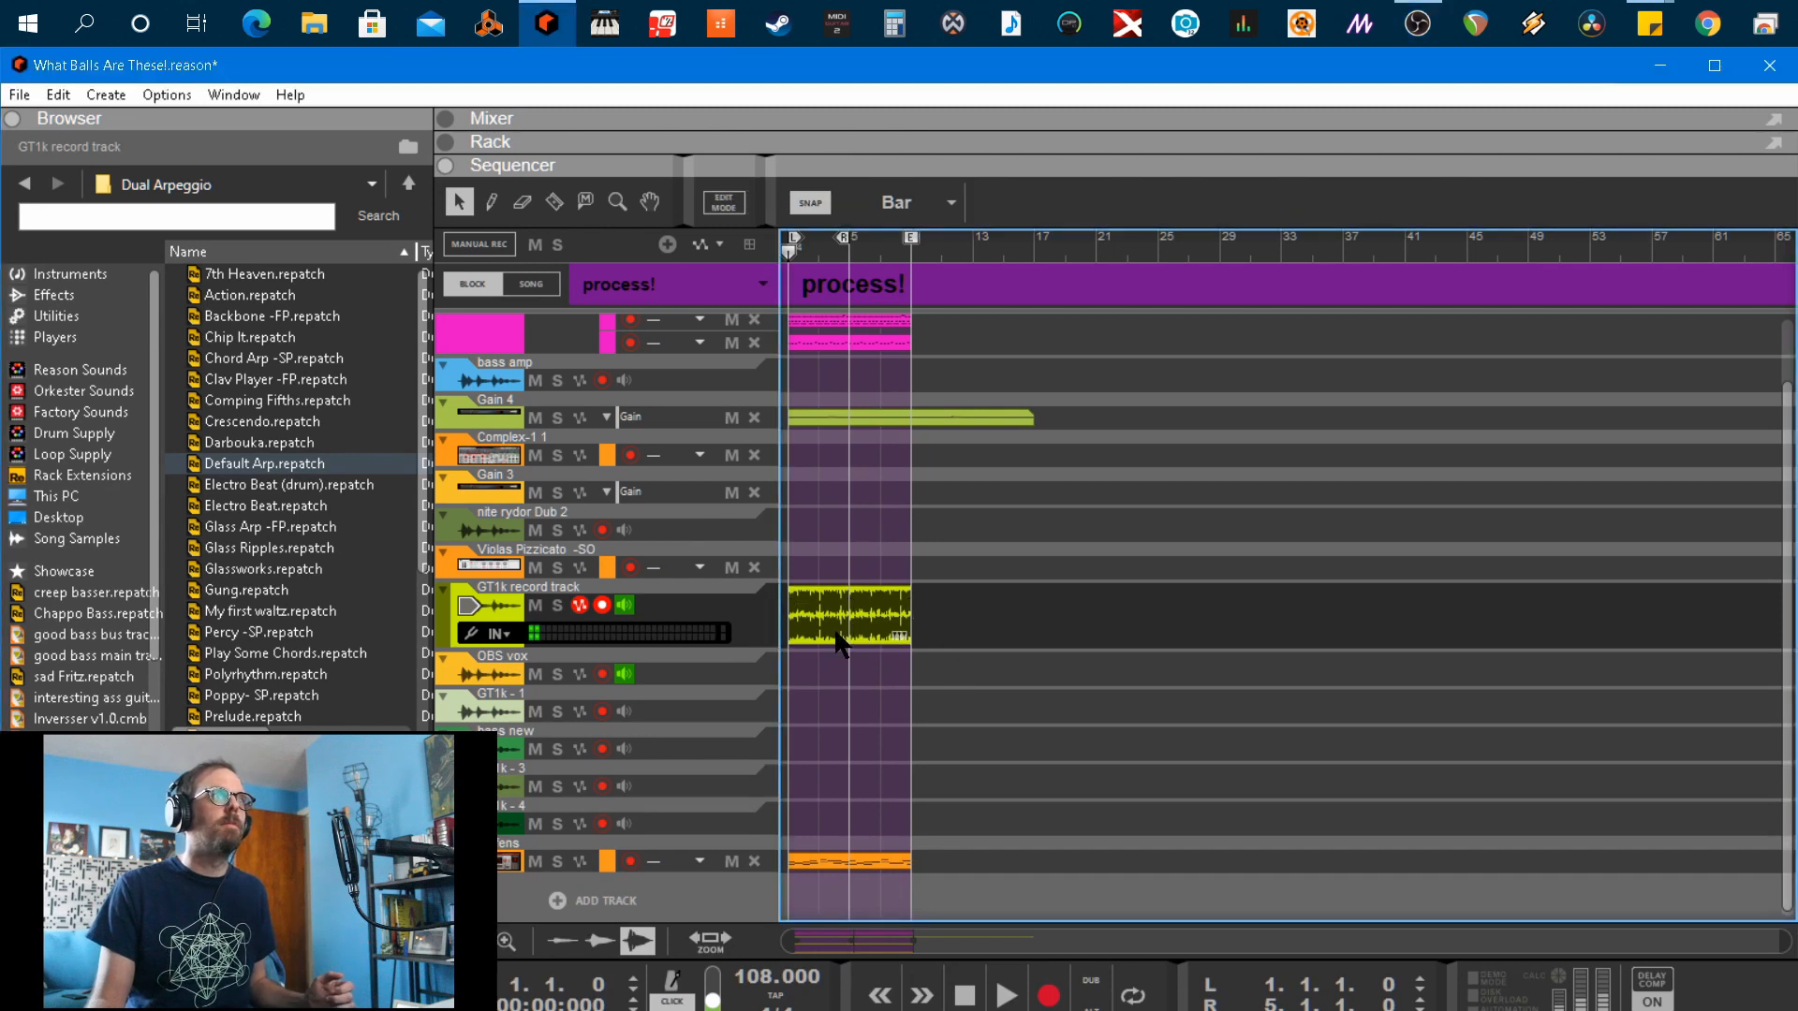
left_click_drag(840, 644, 830, 730)
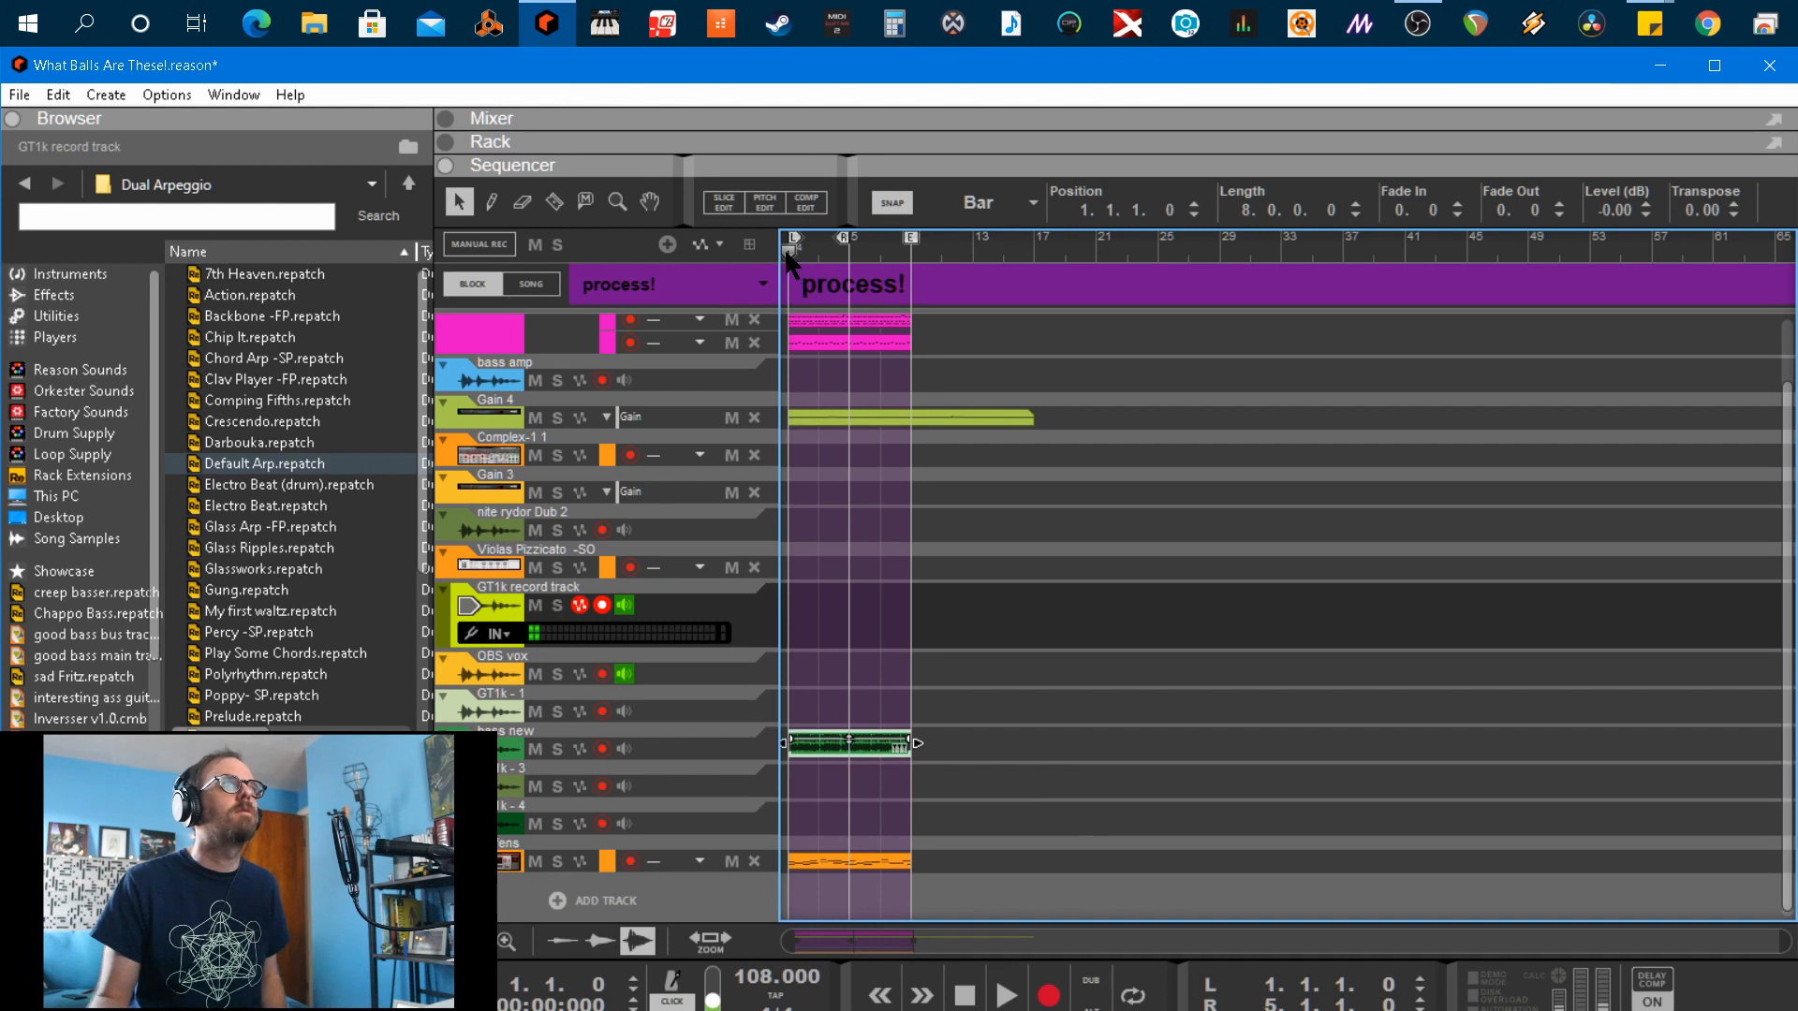
key("space")
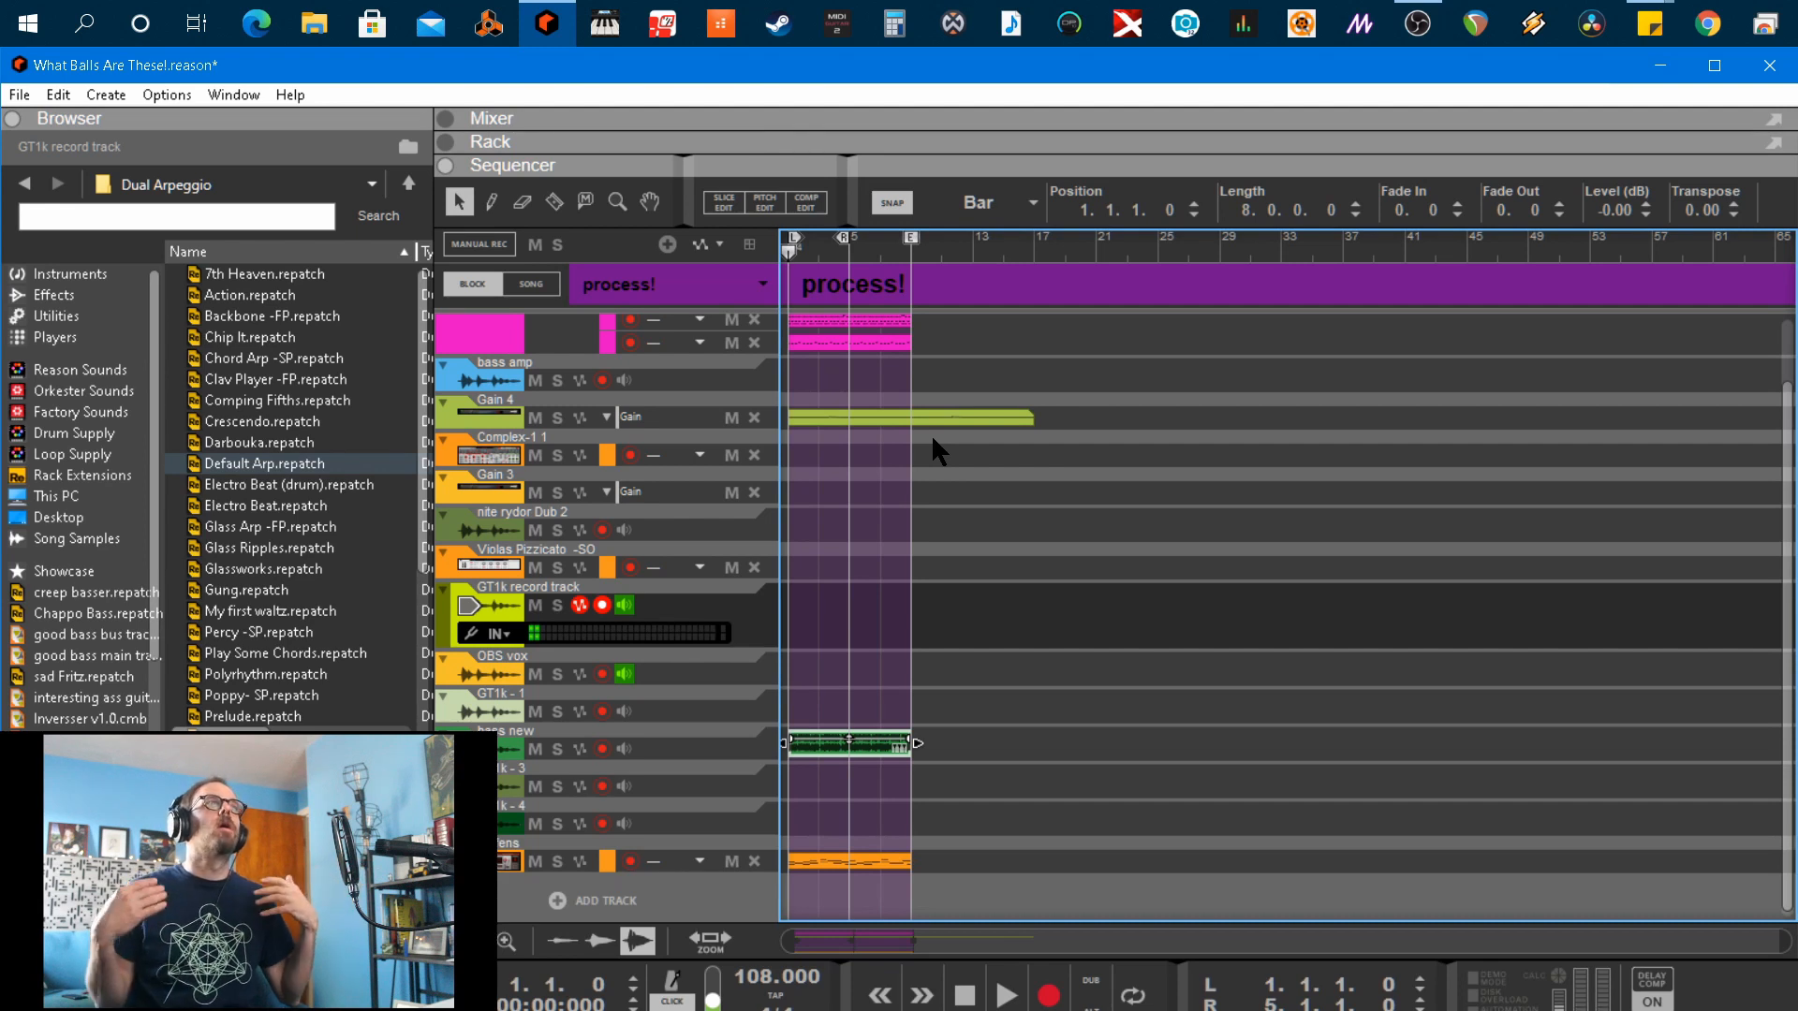
left_click(712, 283)
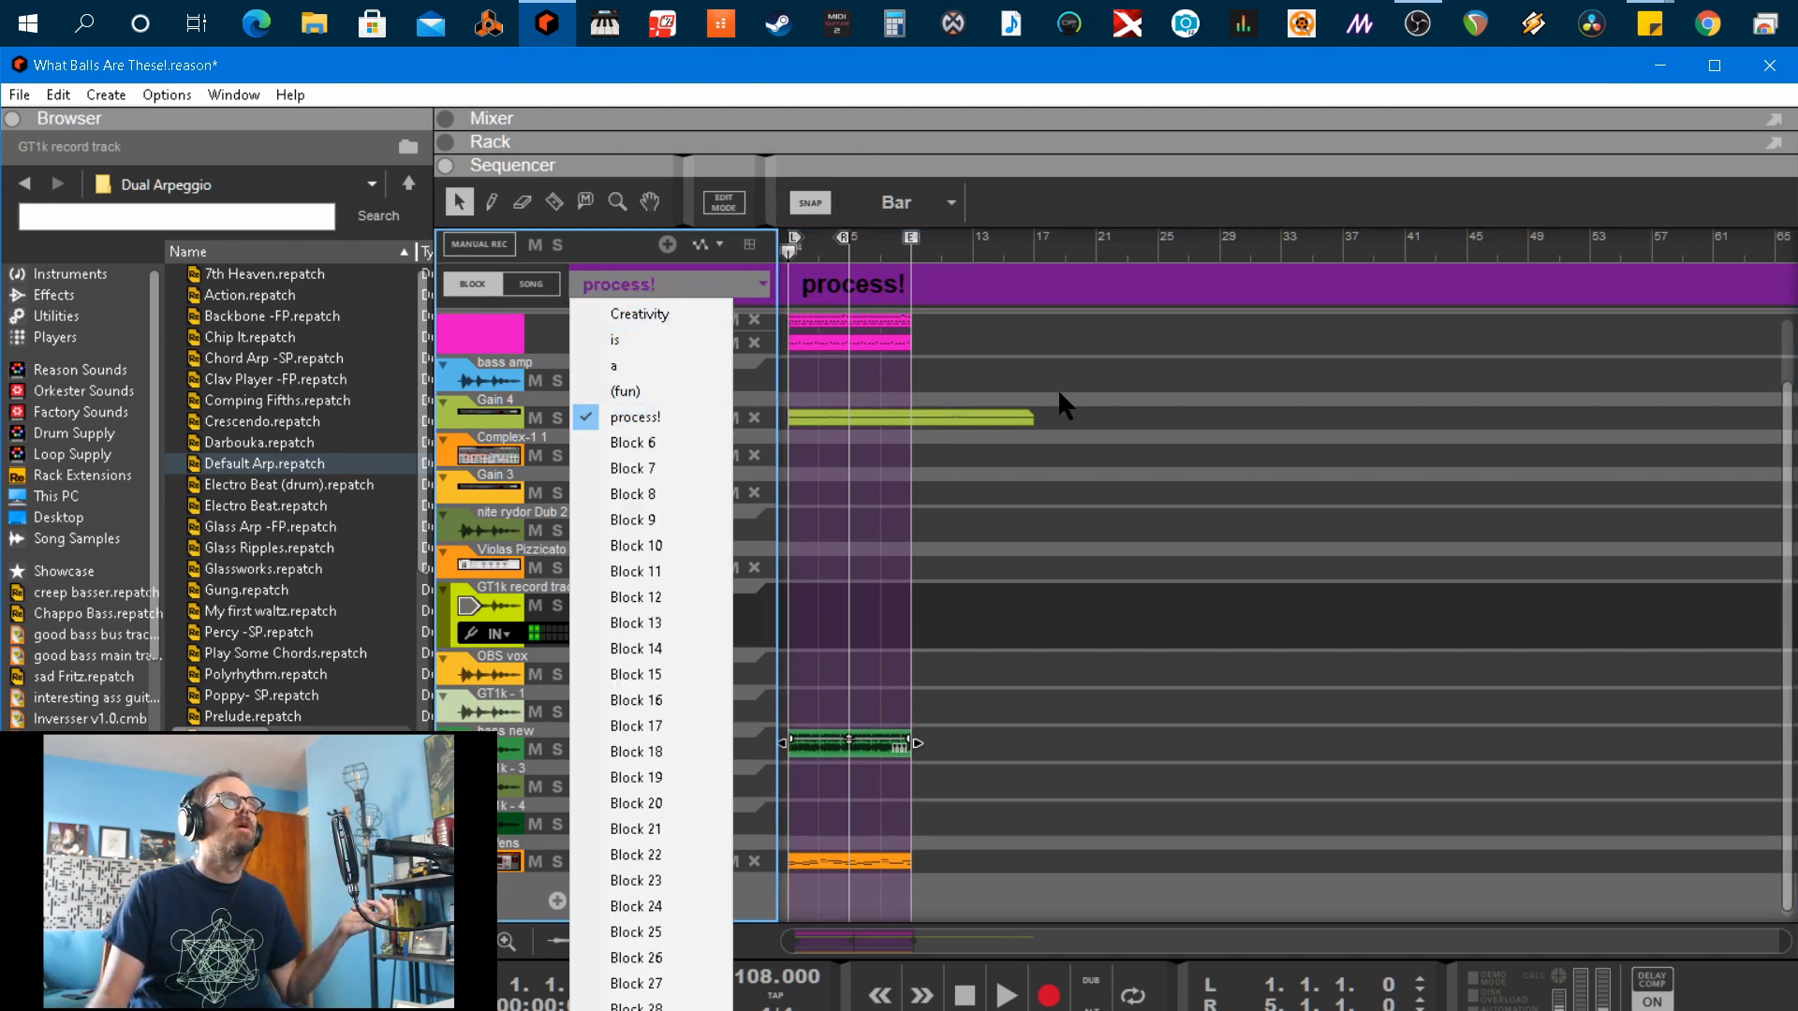
left_click(896, 541)
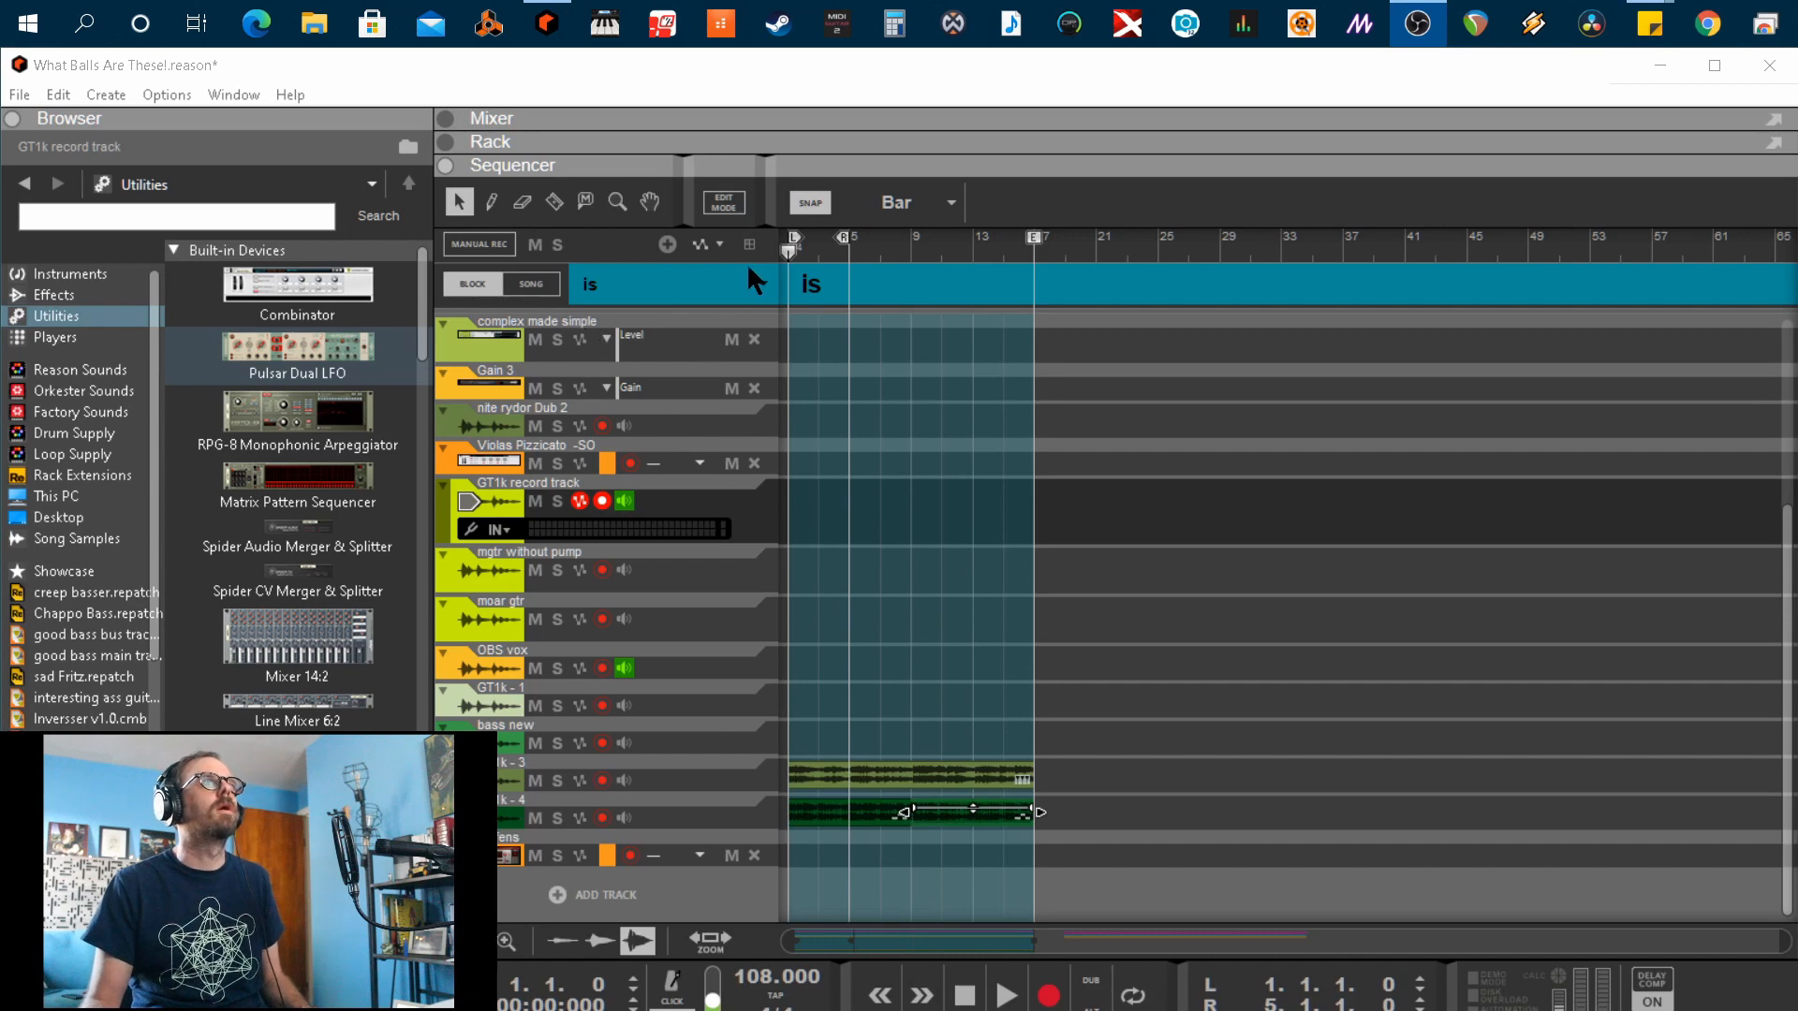
Play the "is" block from bar 1 and solo the GT1k - 4 track to hear its take alone
left_click(785, 245)
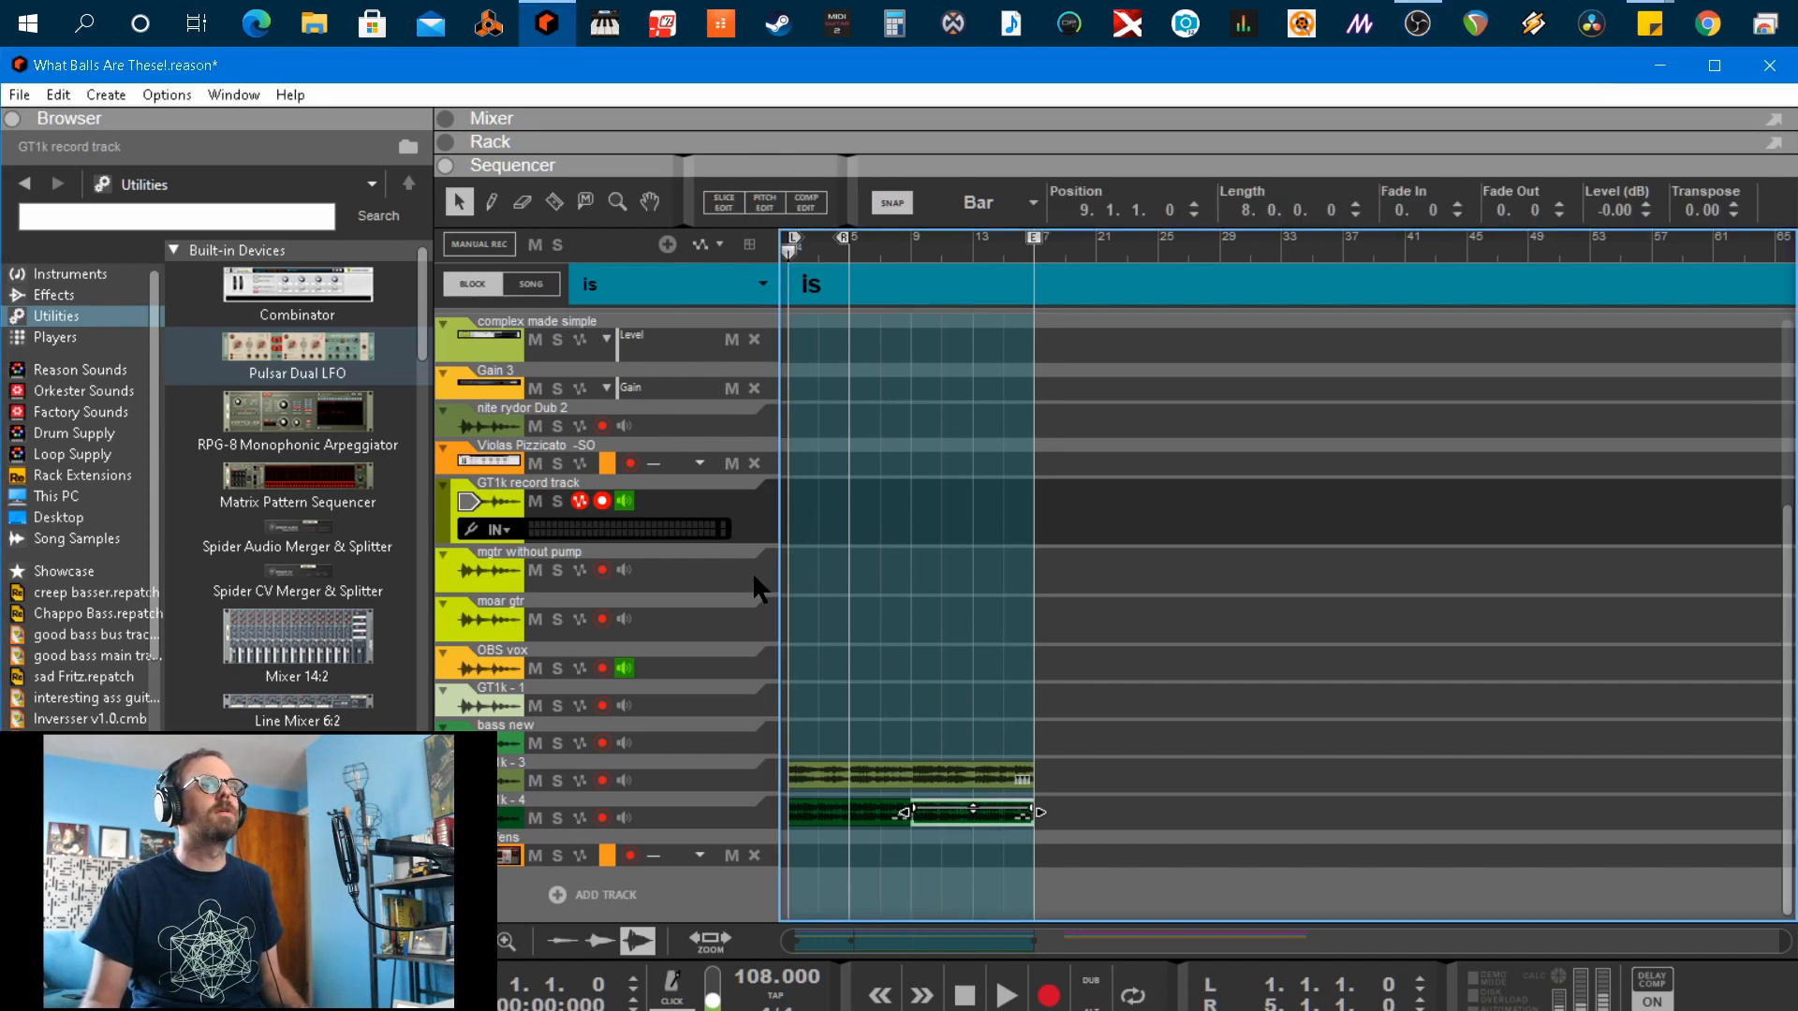
scroll(923, 542, "up", 5)
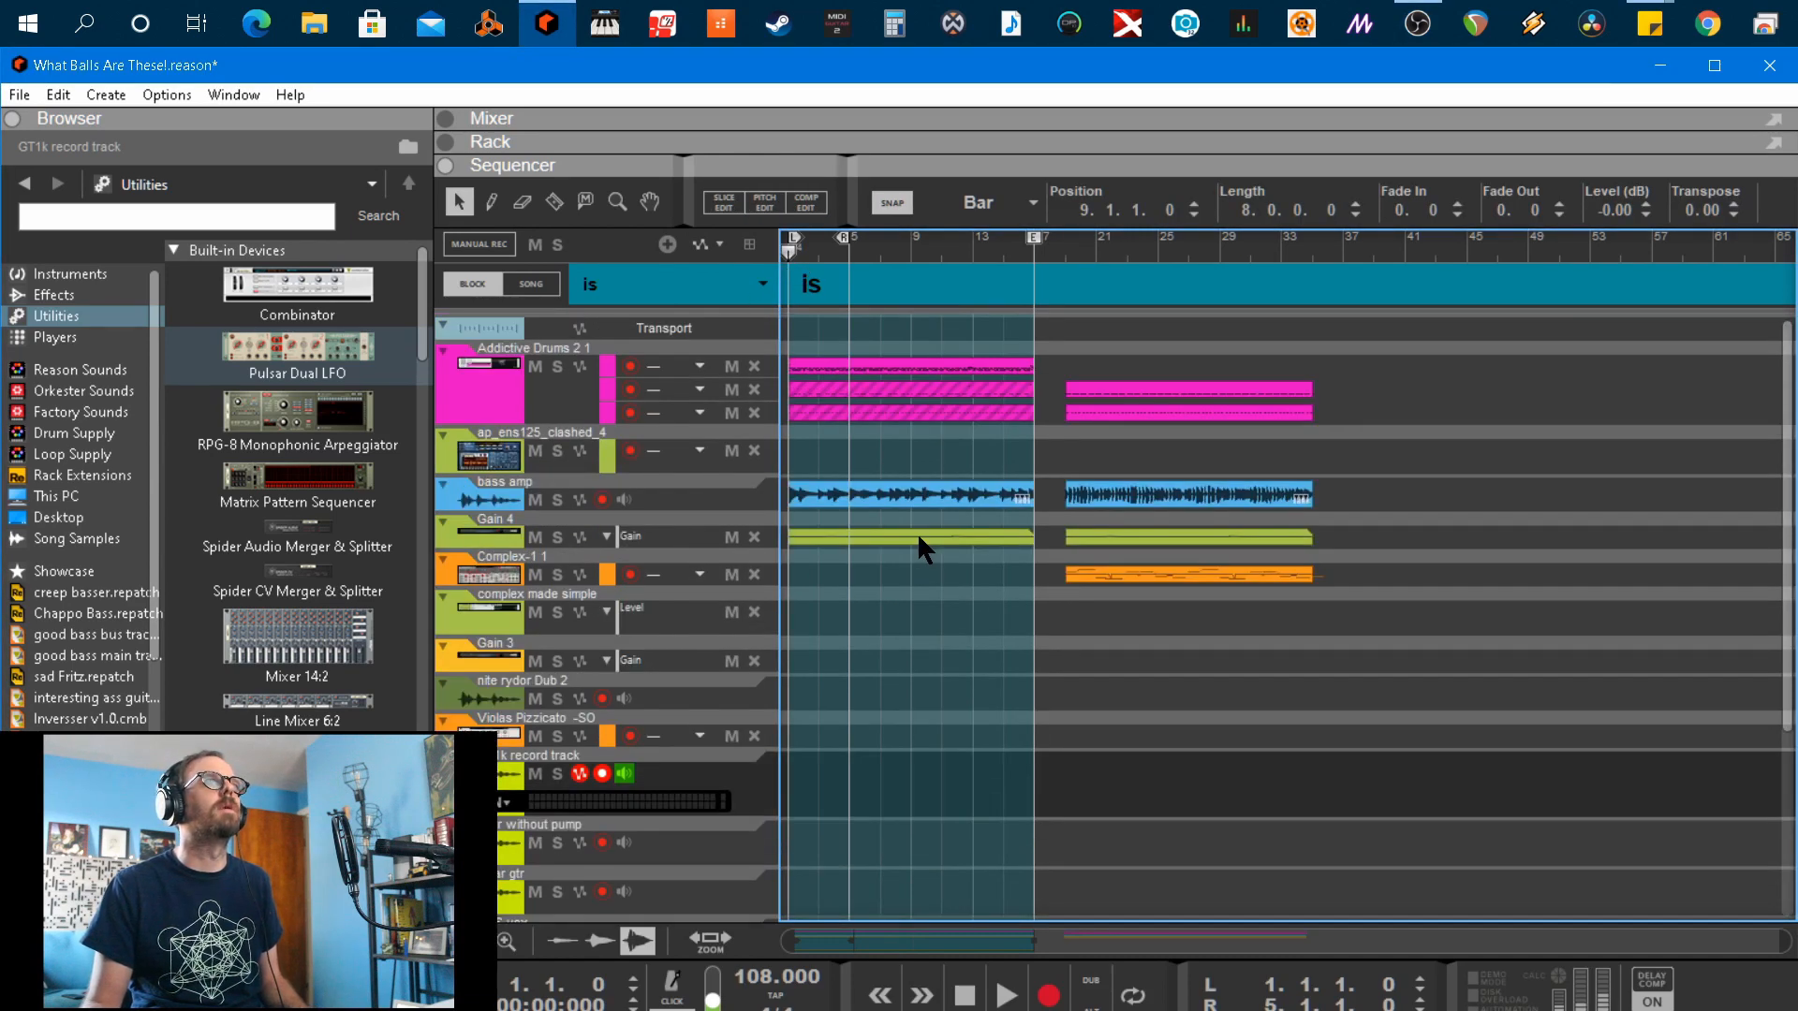
scroll(918, 532, "down", 5)
key("space")
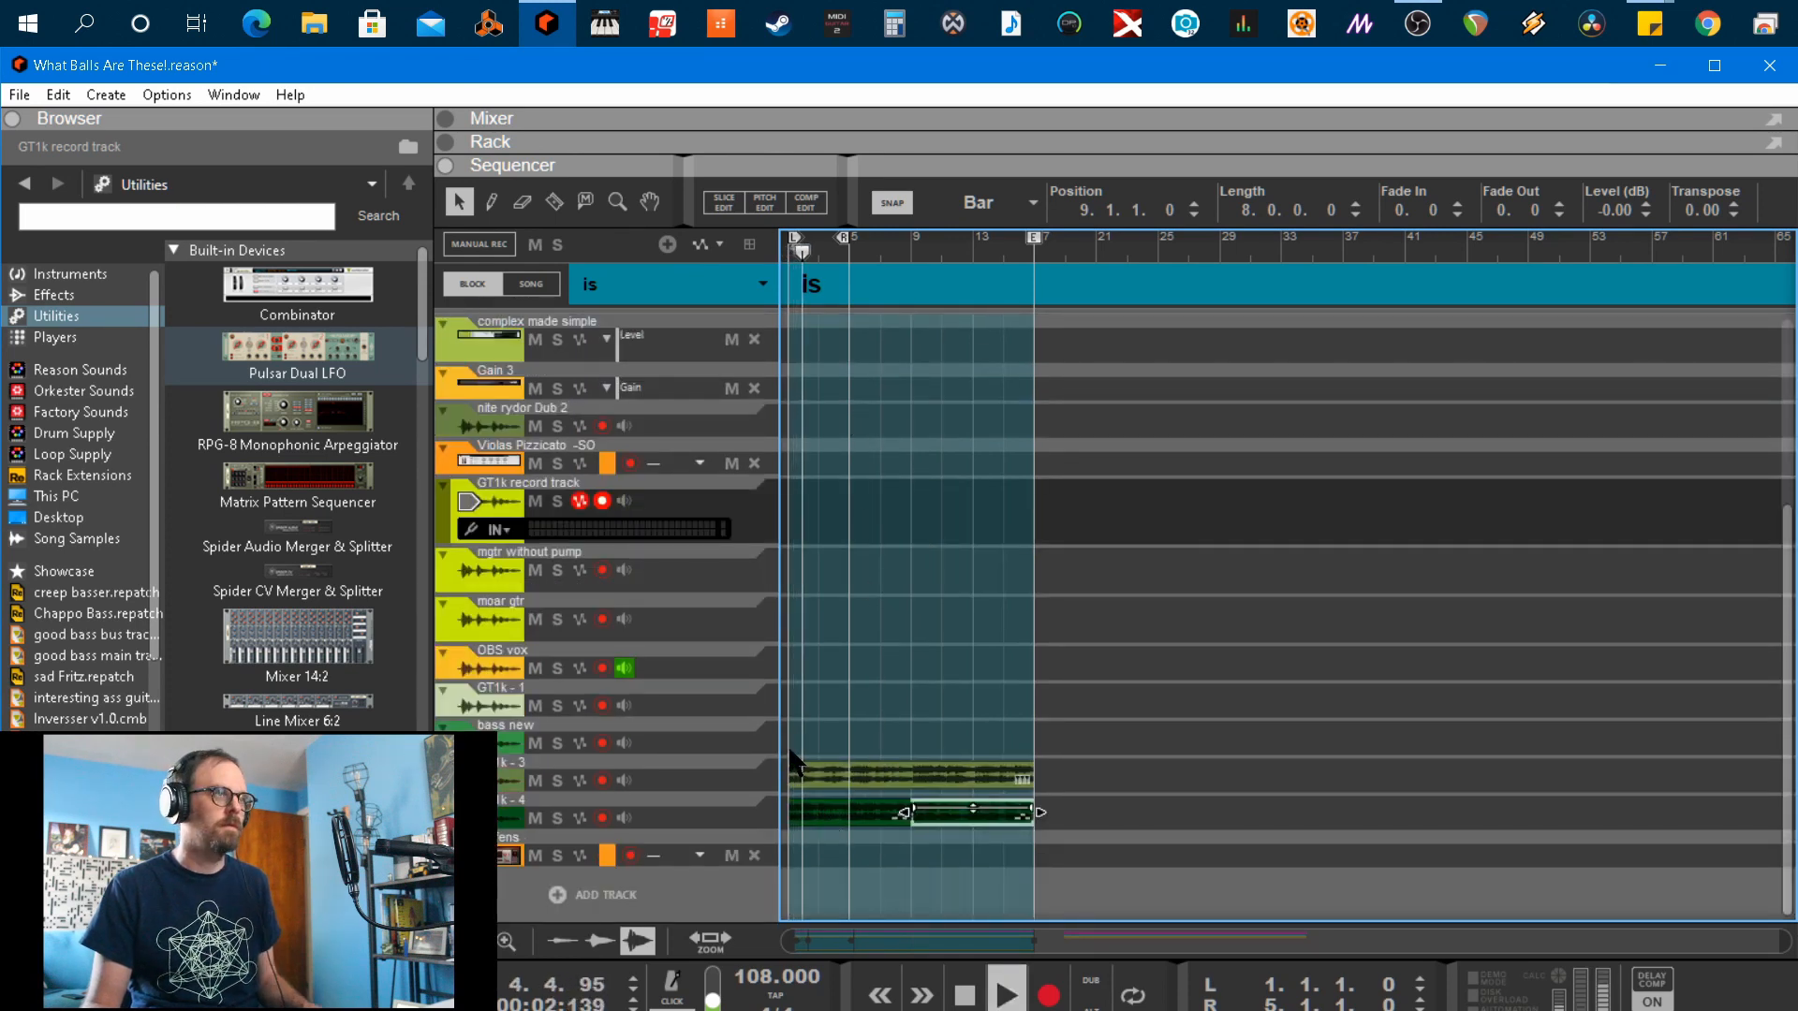
left_click(556, 818)
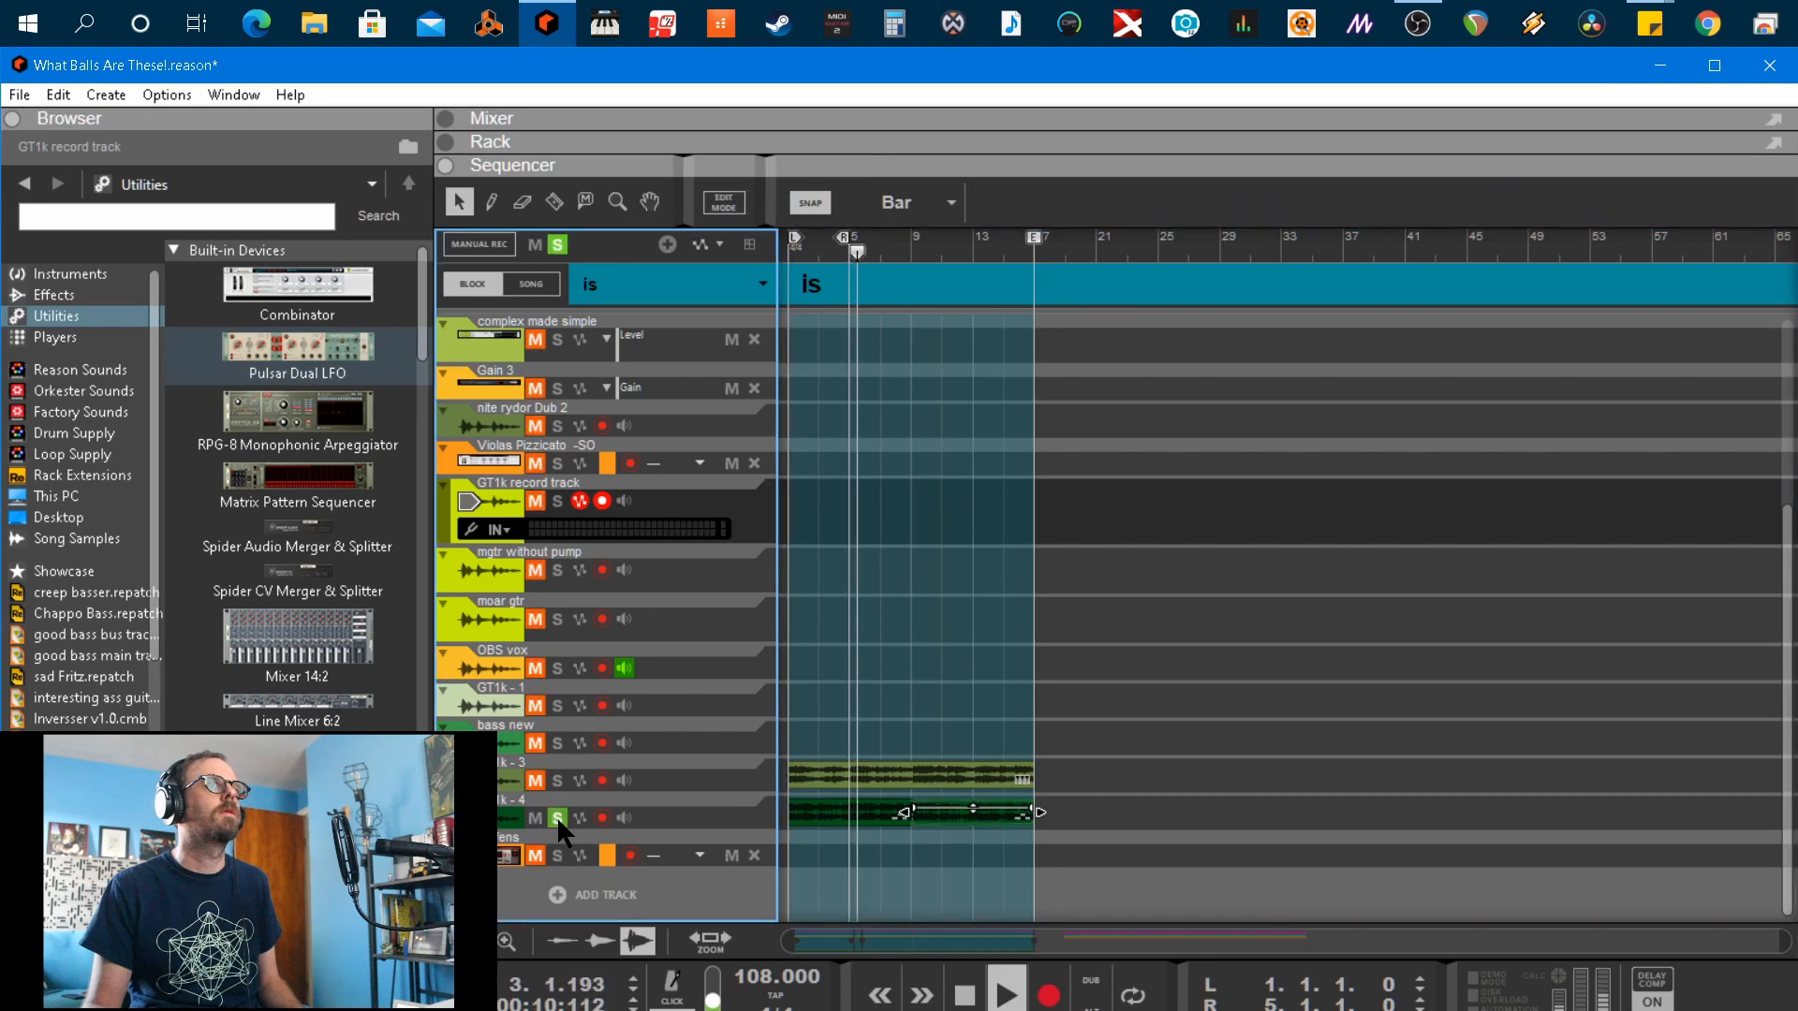
Stop playback of the "is" block and take the GT1k - 4 track out of solo
key("space")
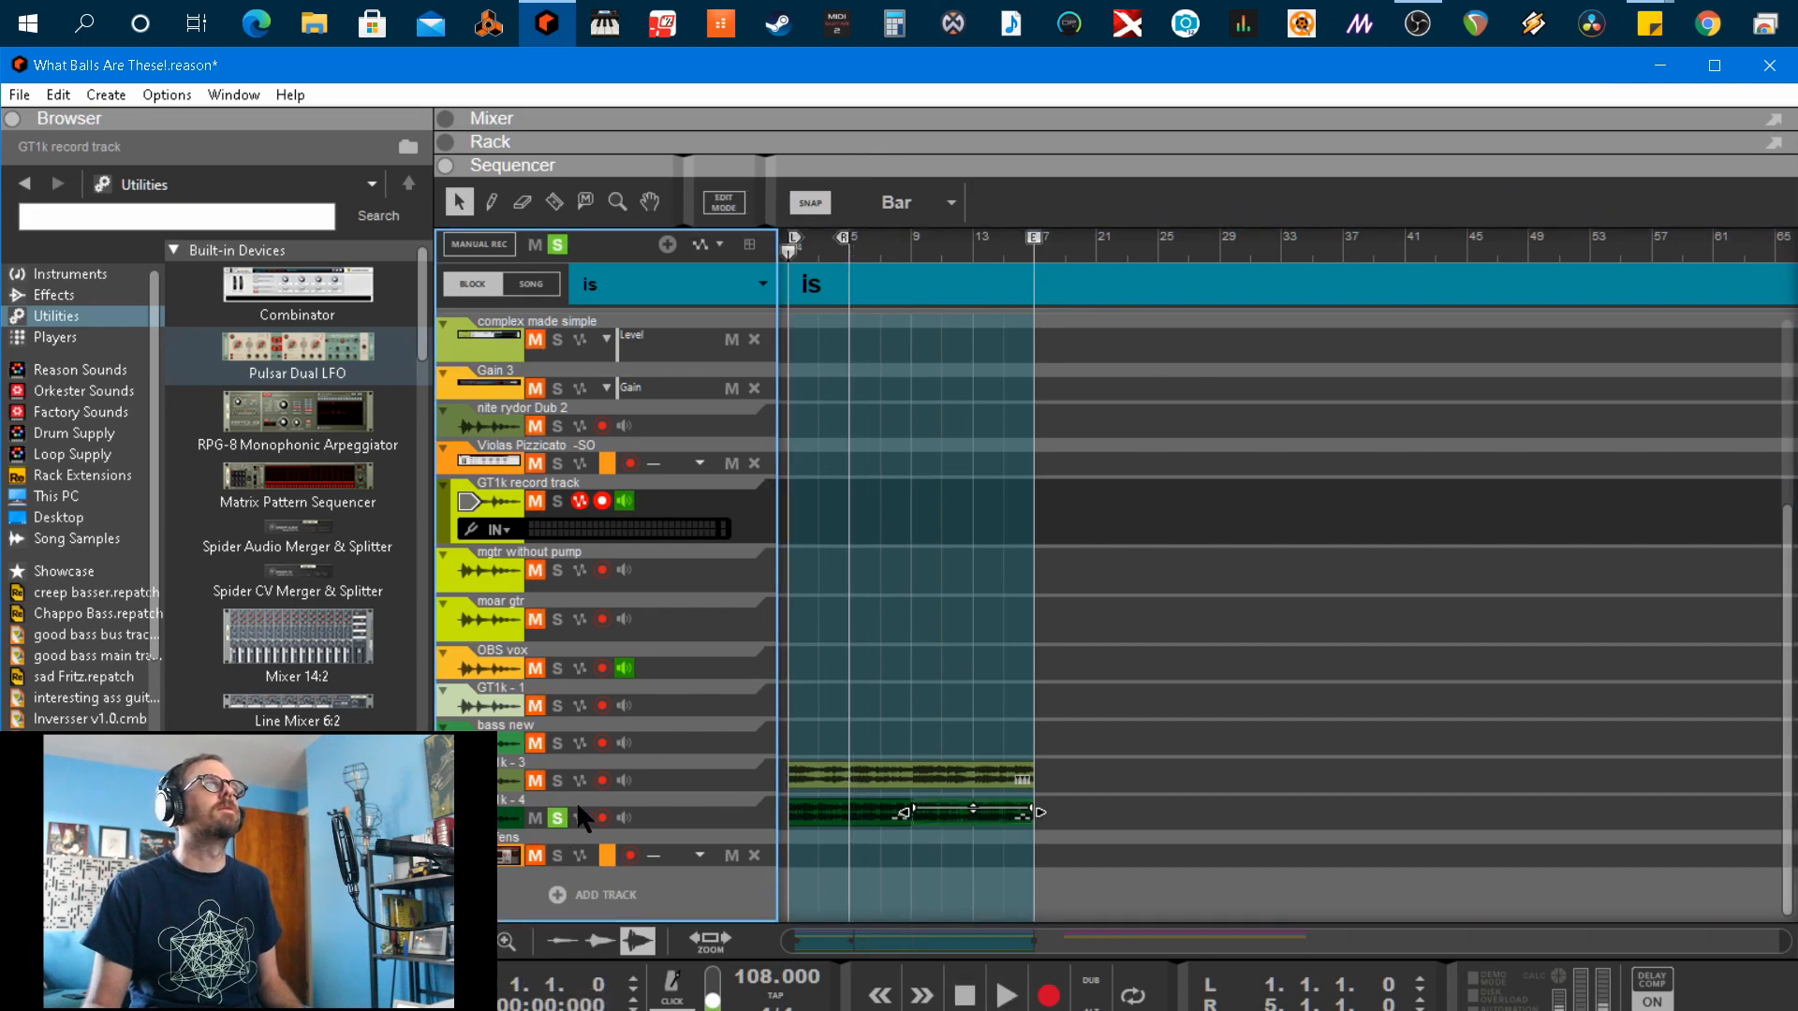
left_click(556, 818)
Switch to the "a" block, examine the ap_ens125_clashed_4 track's Dr. OctoRex, compressor and Audiomatic devices in the rack, and return to the sequencer
scroll(859, 631, "up", 5)
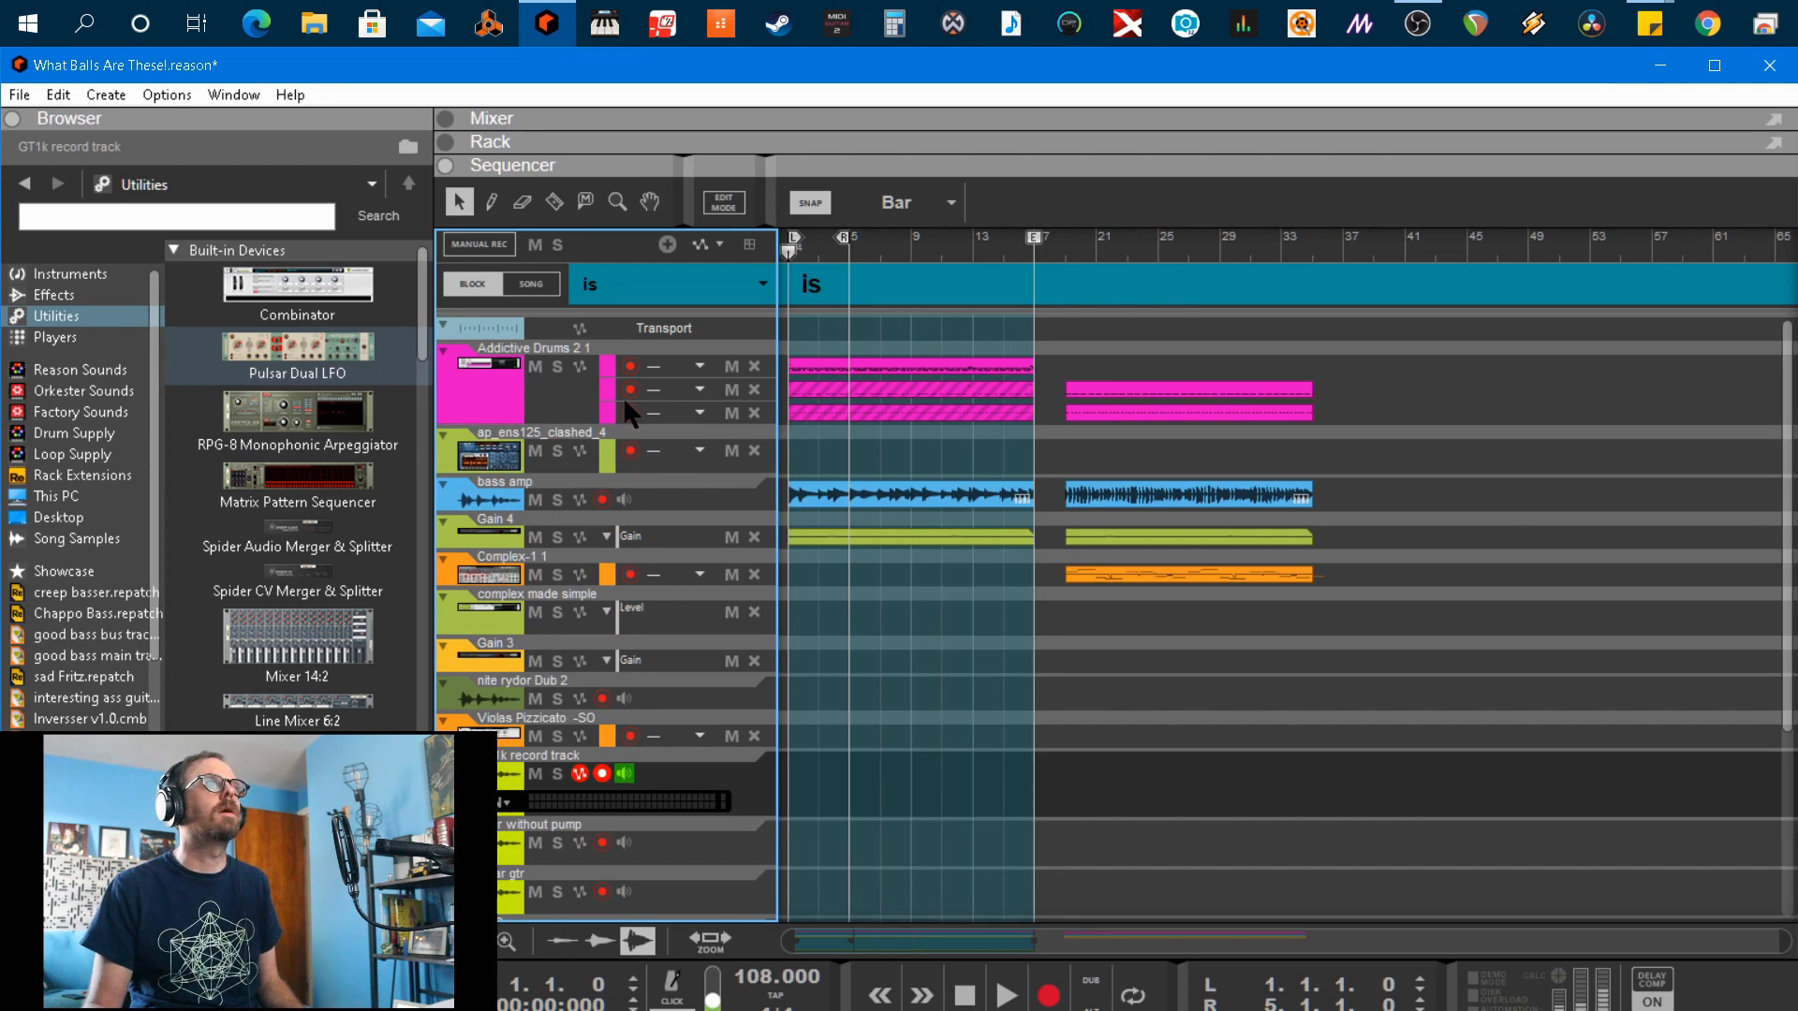
left_click(726, 281)
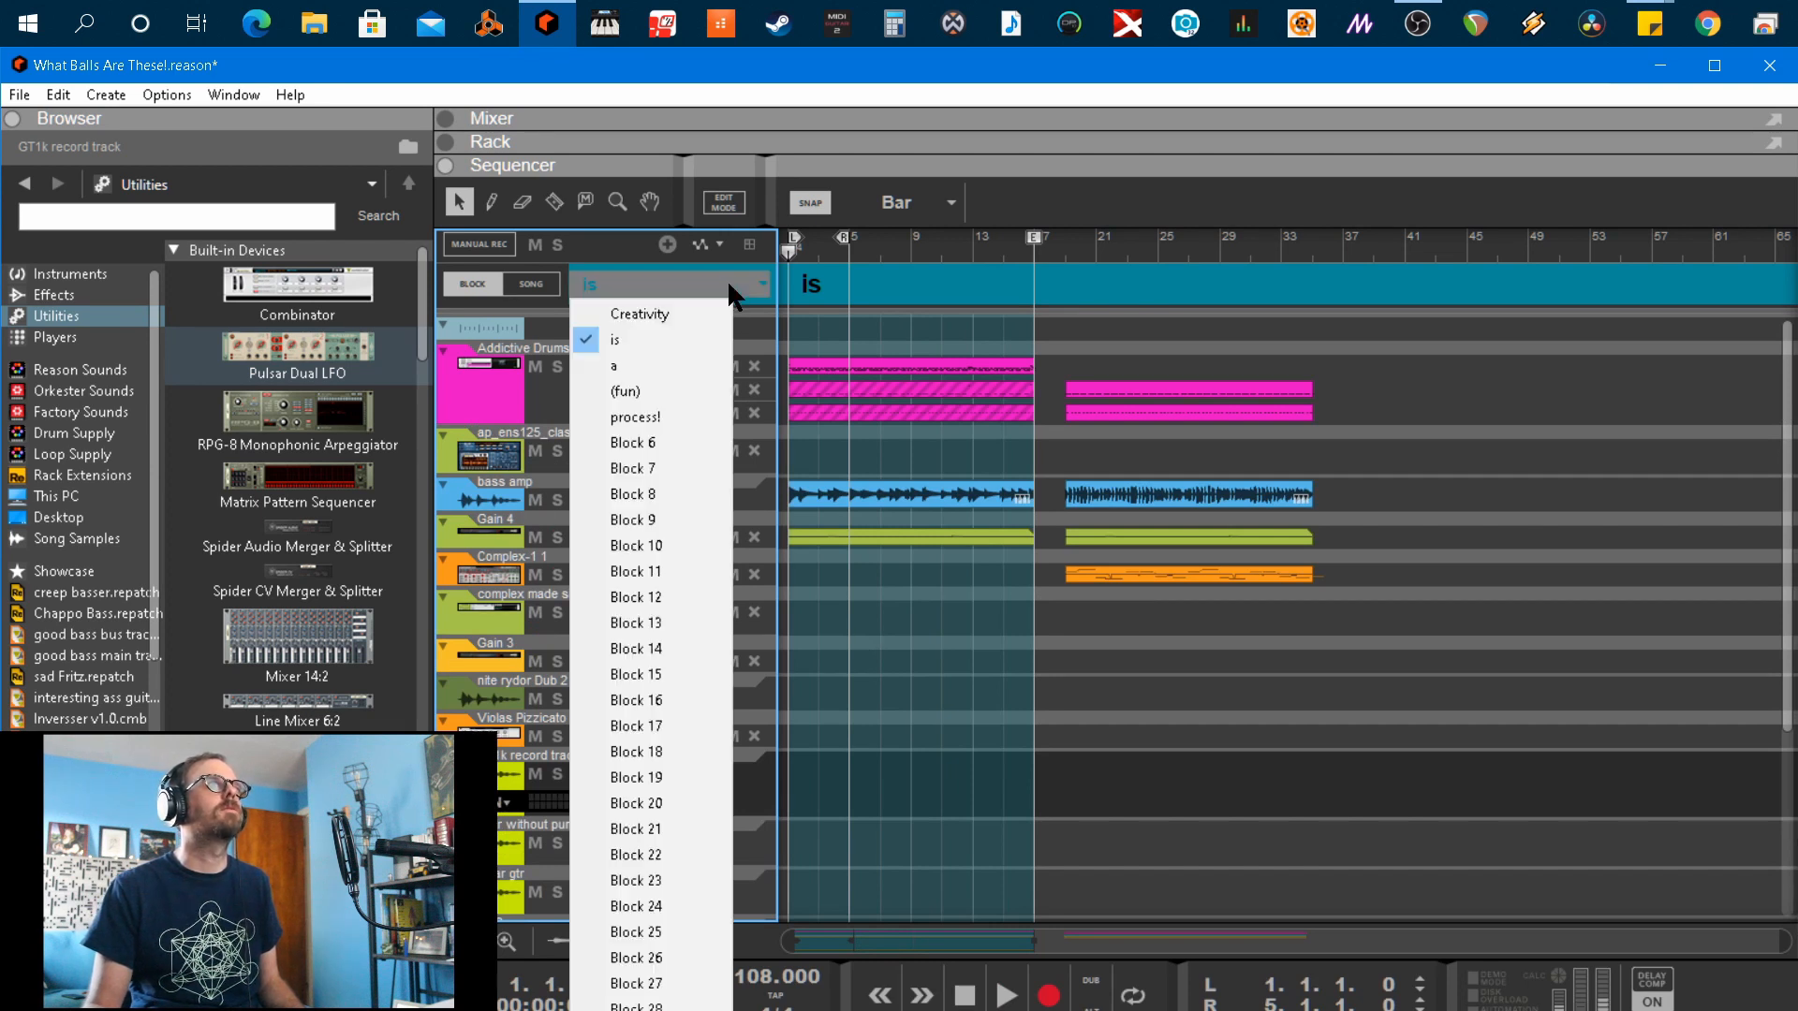
left_click(643, 358)
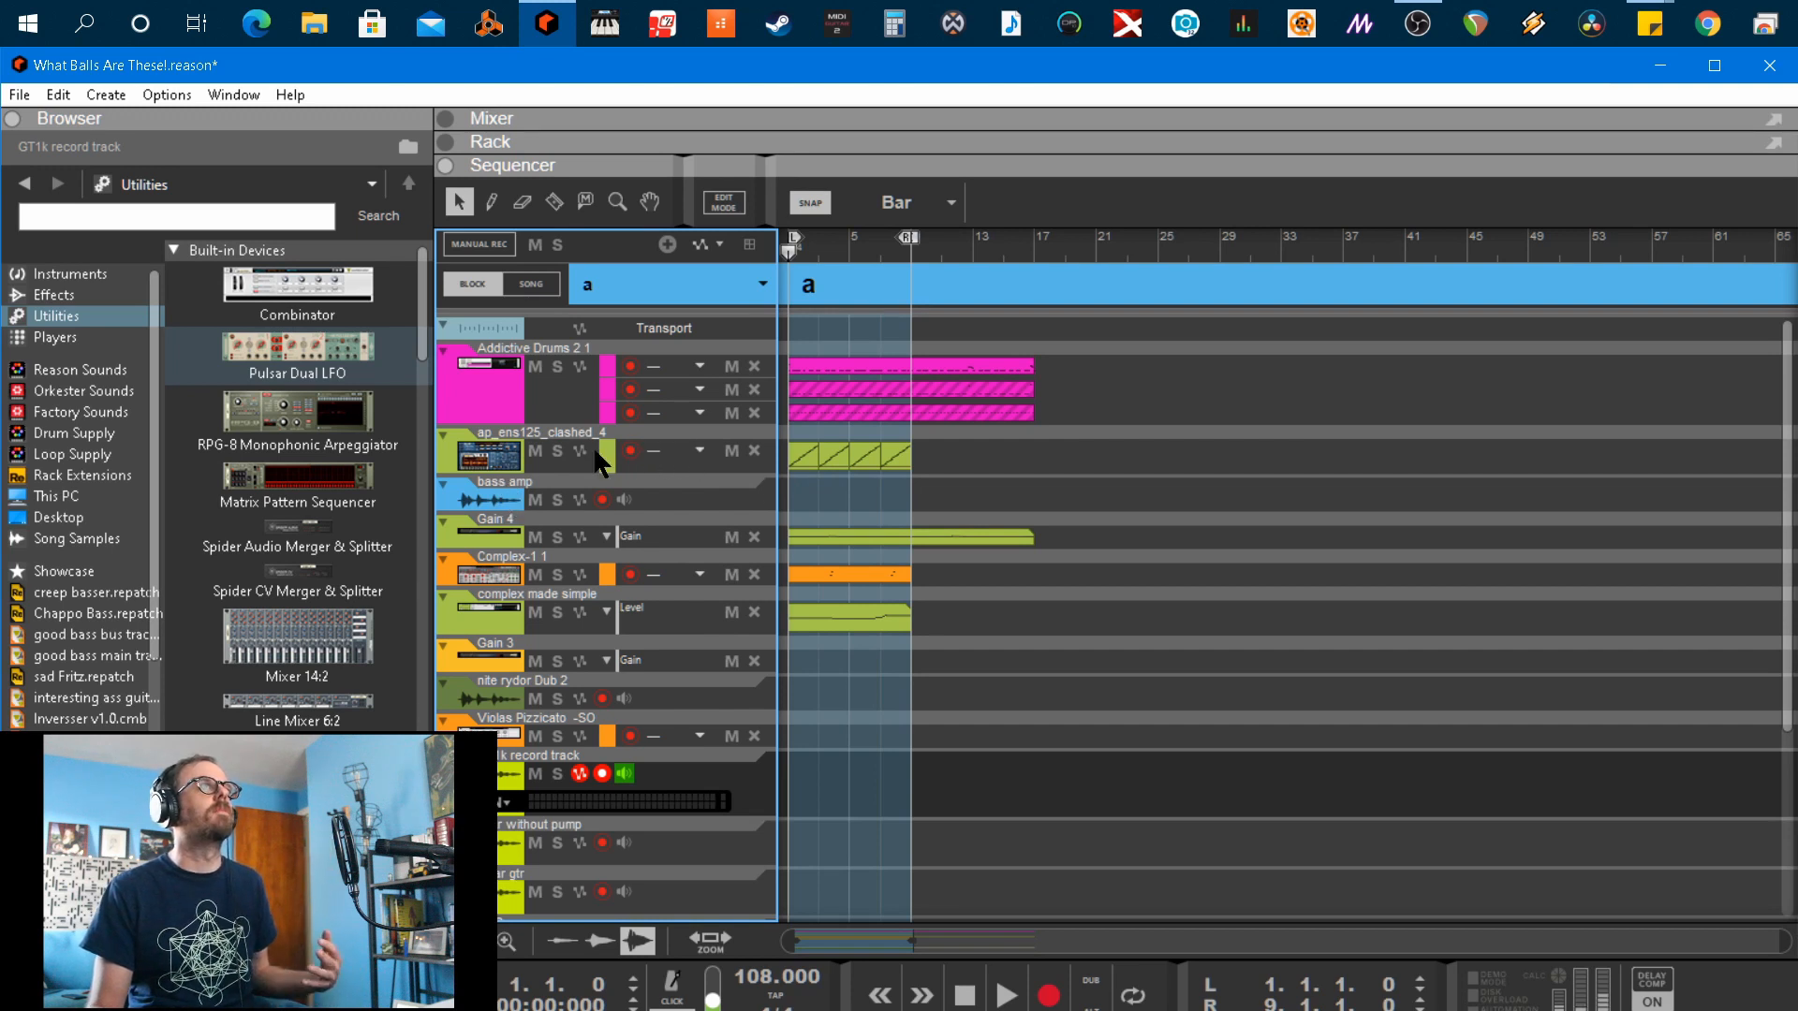
left_click(451, 453)
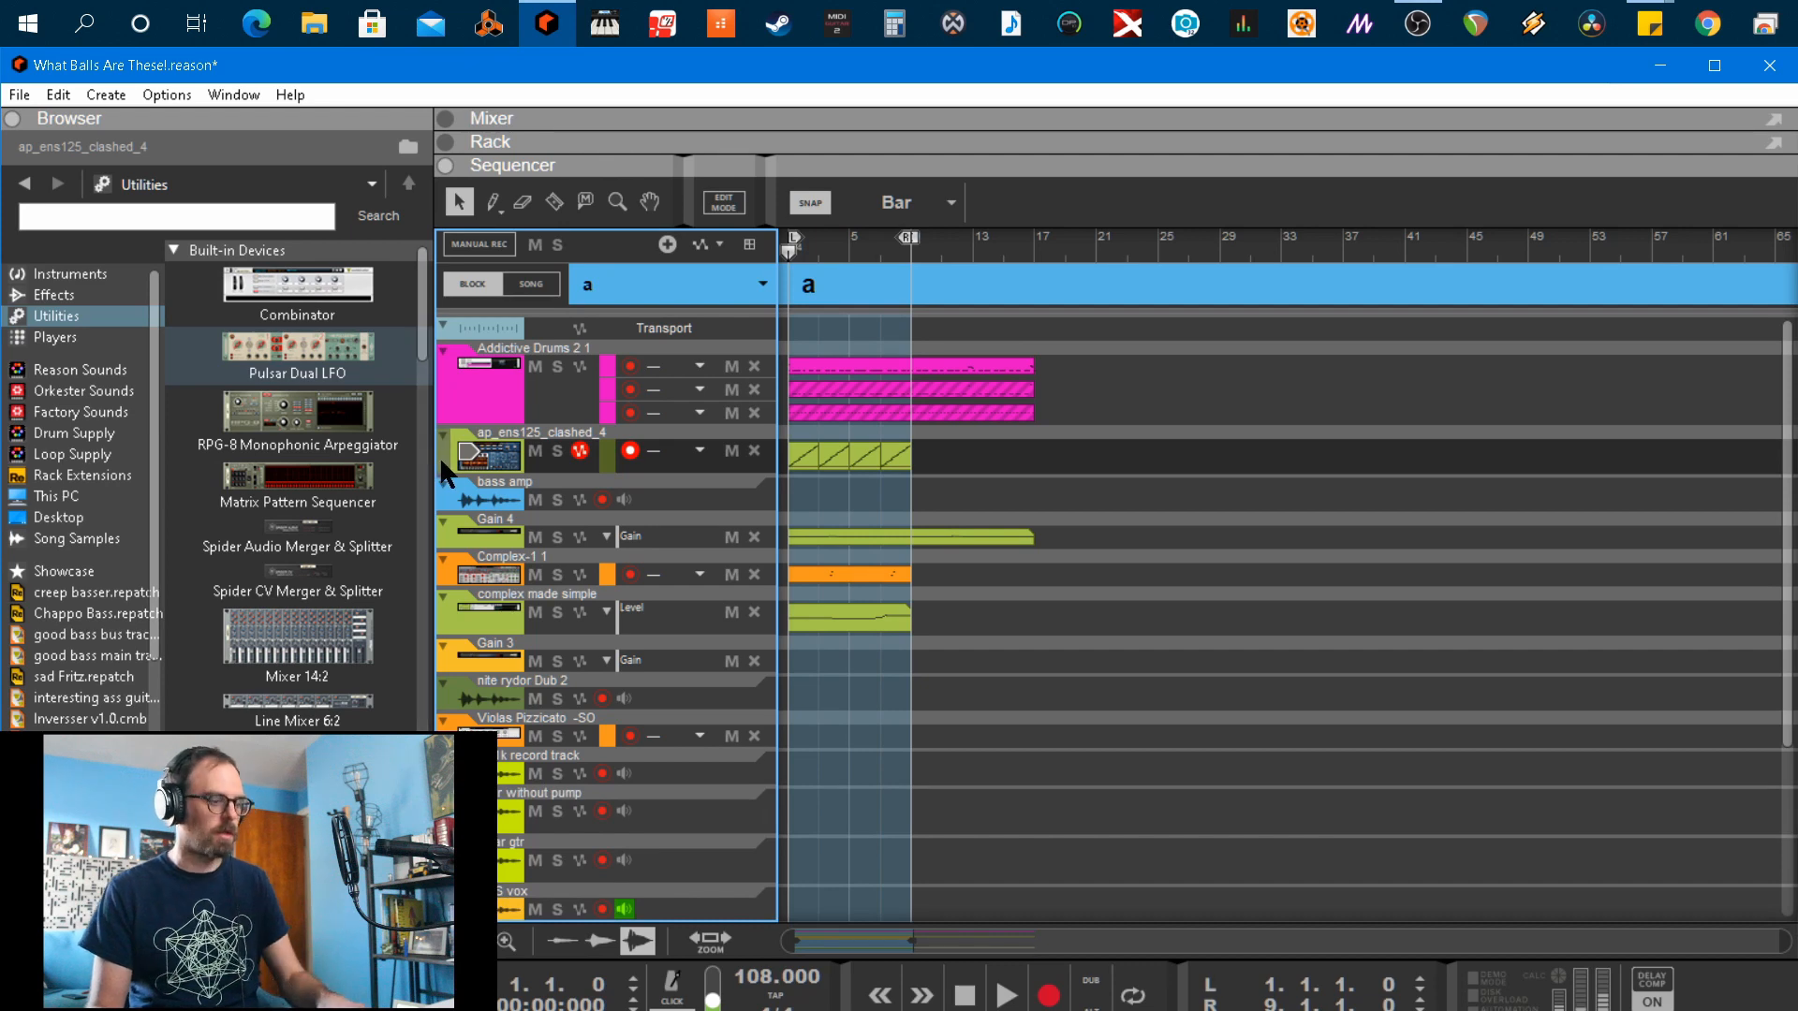
key("F6")
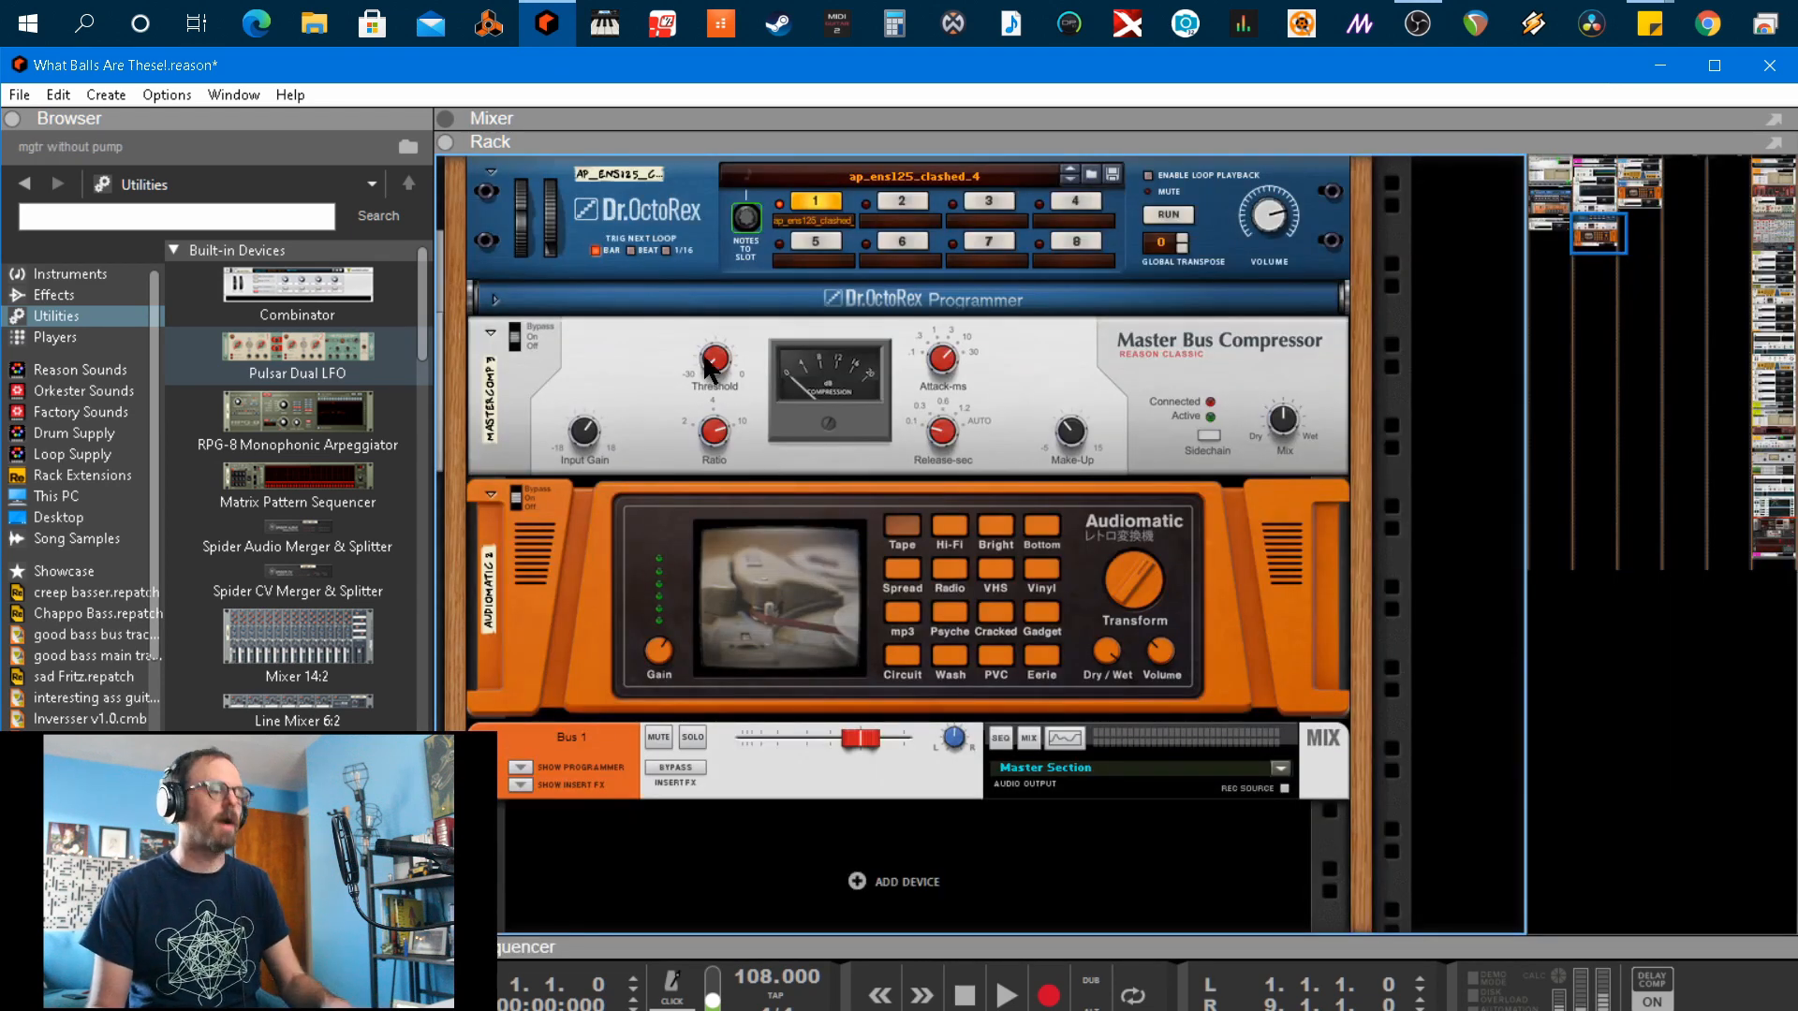
key("F7")
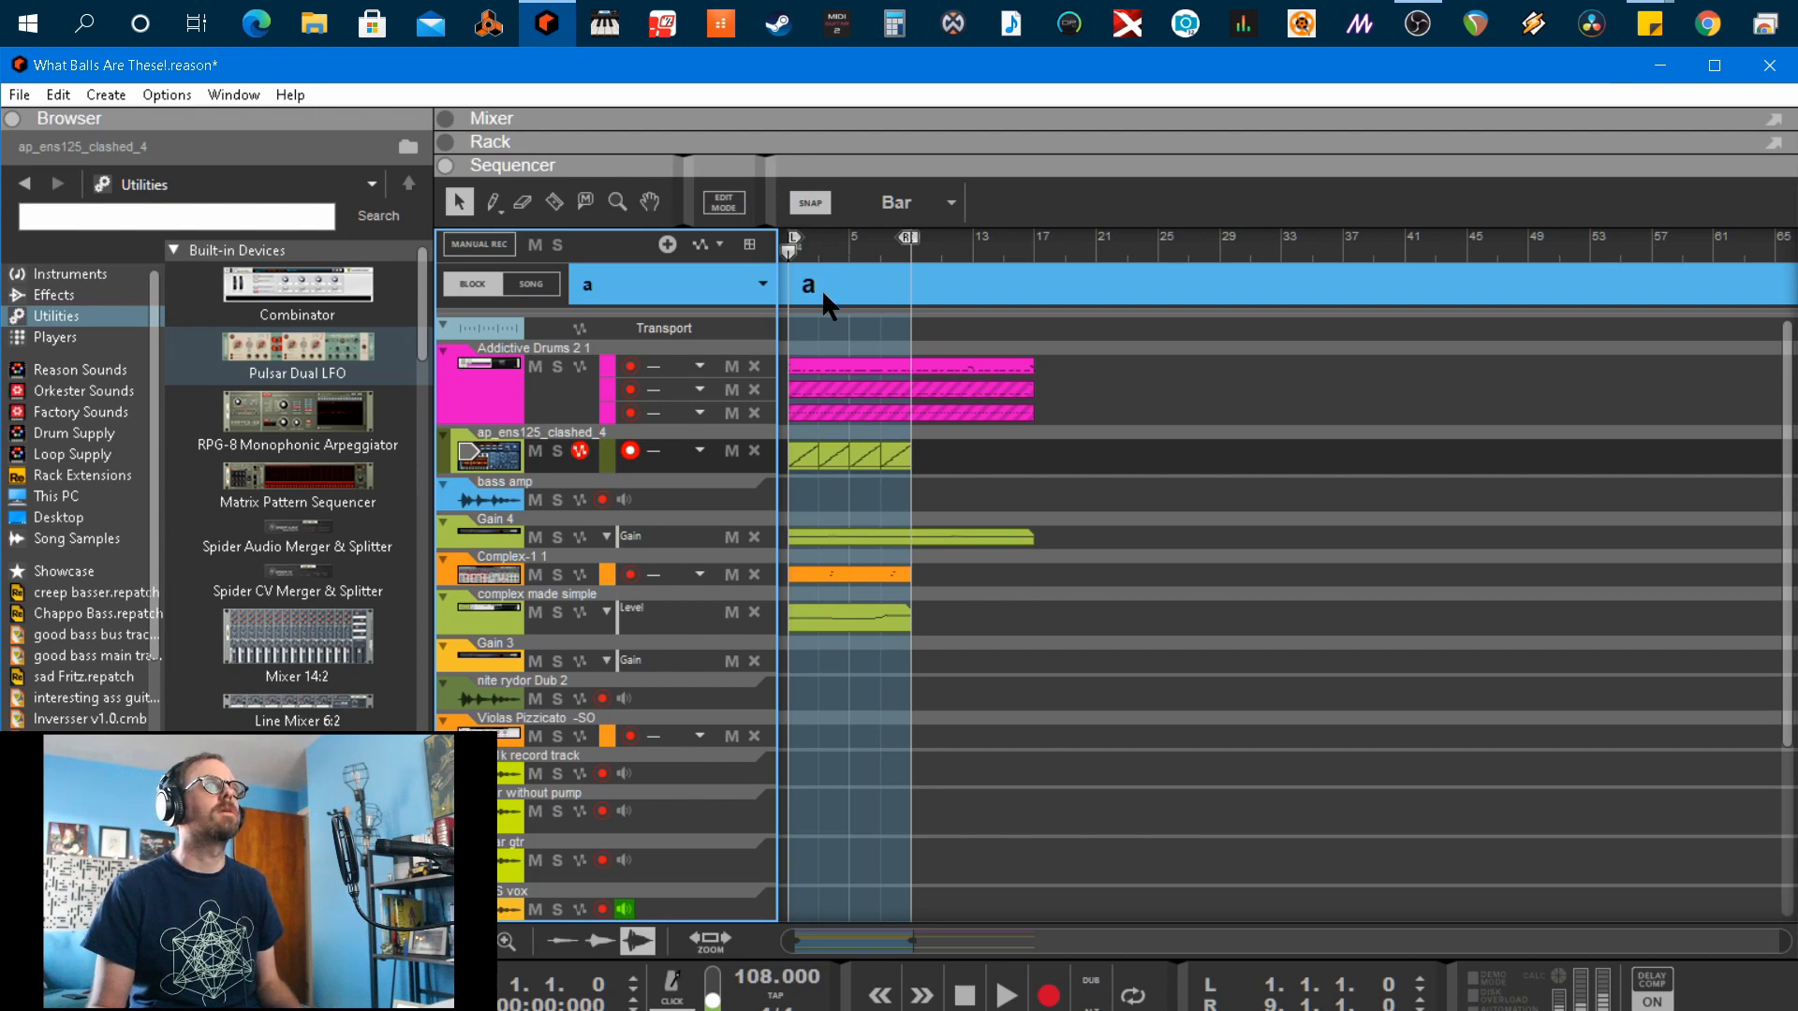
Play the "a" block through its 8-bar loop while looking over the clips on all its tracks, and stop
scroll(919, 530, "down", 5)
key("space")
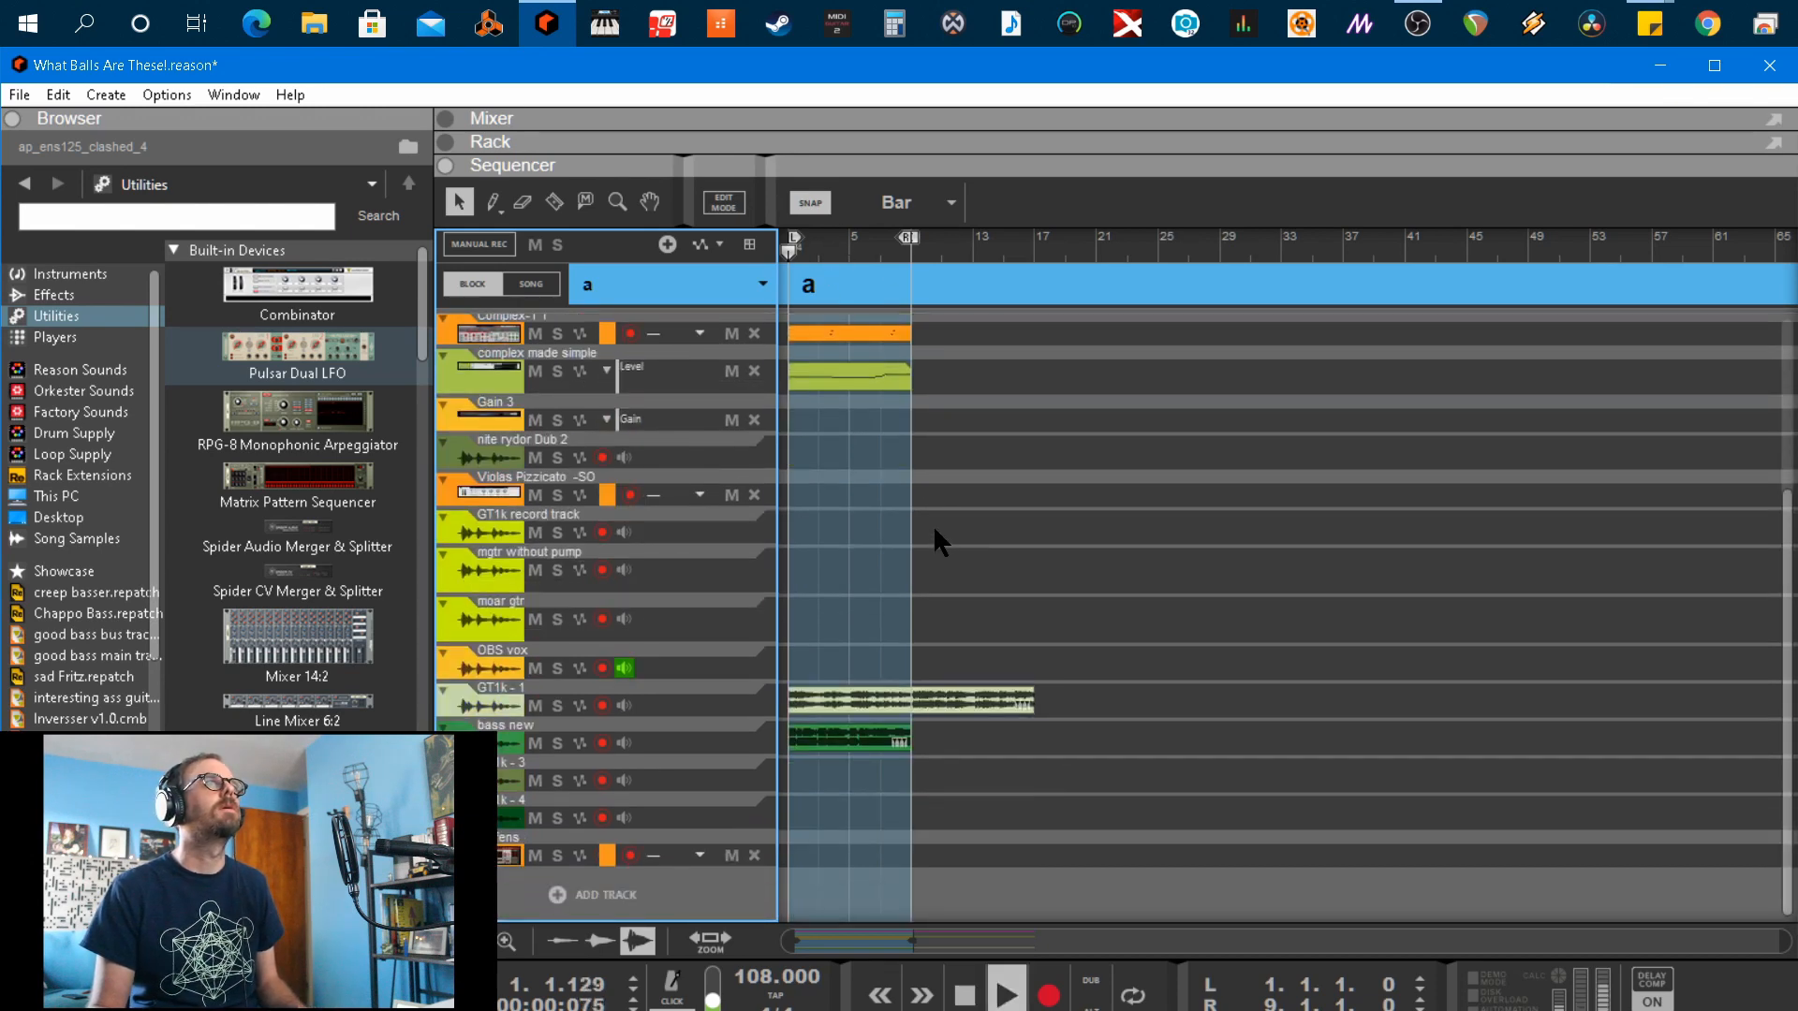
scroll(989, 484, "up", 2)
scroll(990, 478, "up", 3)
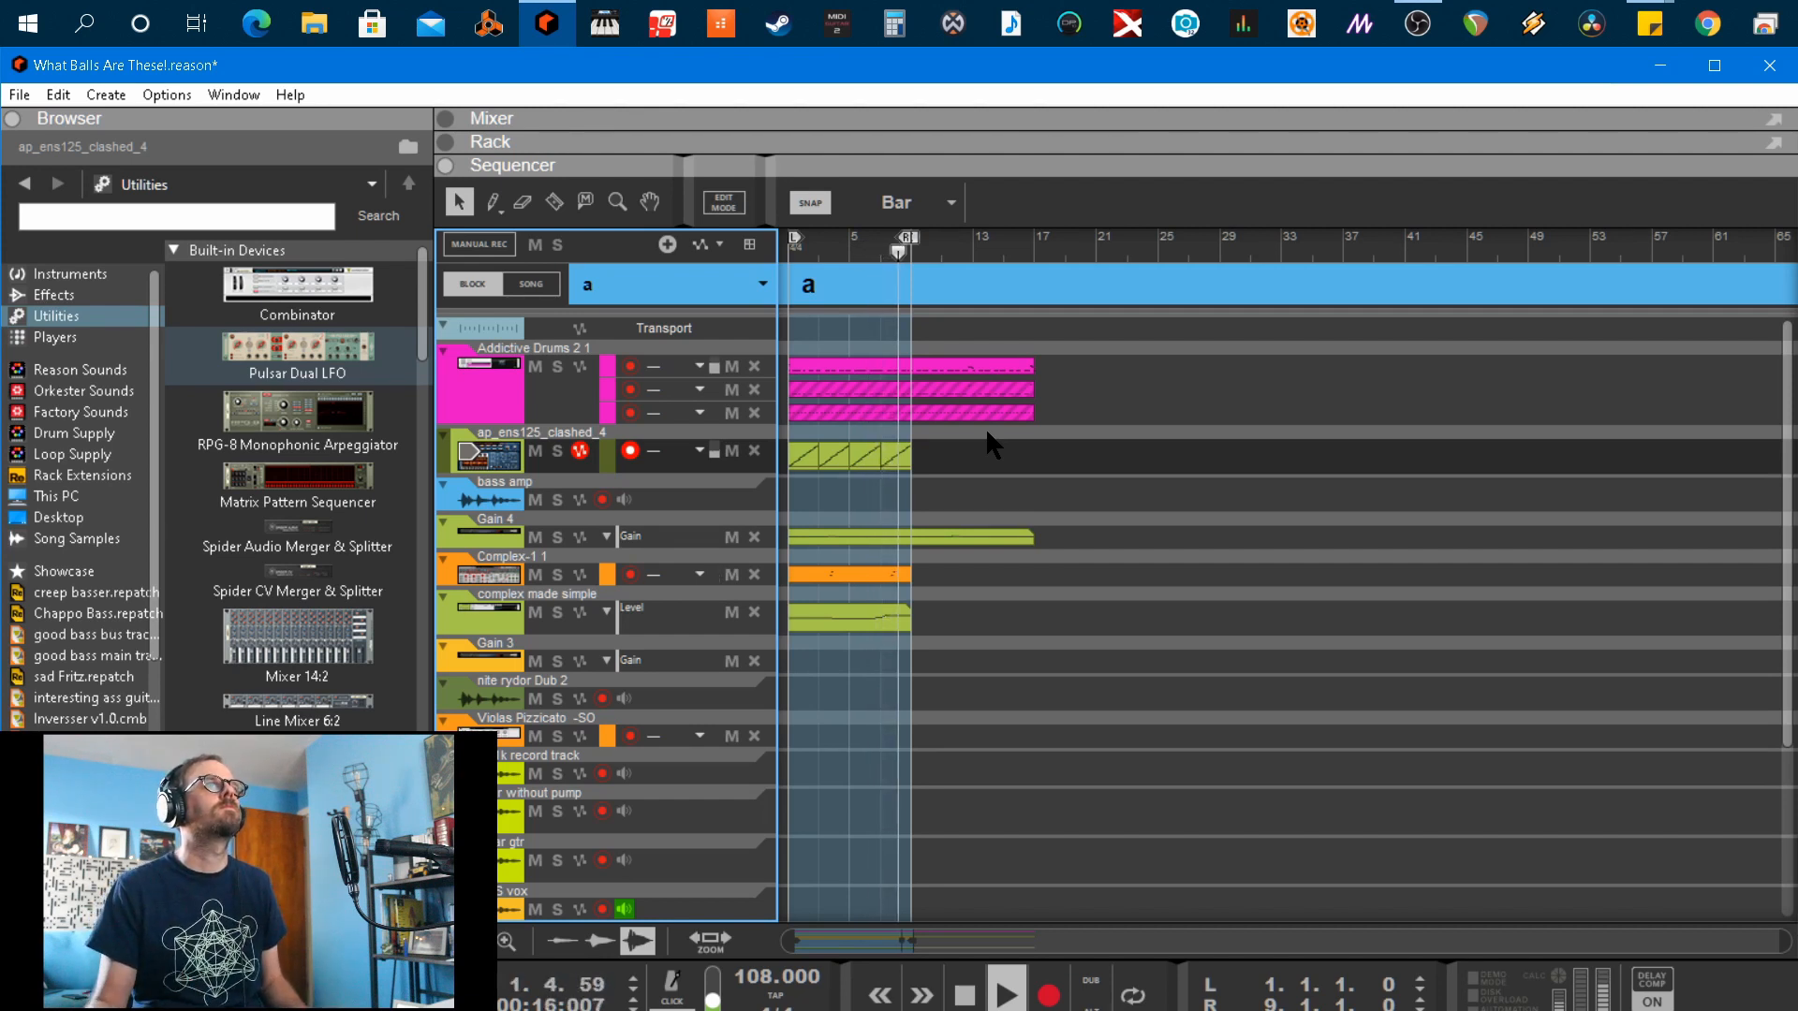
key("space")
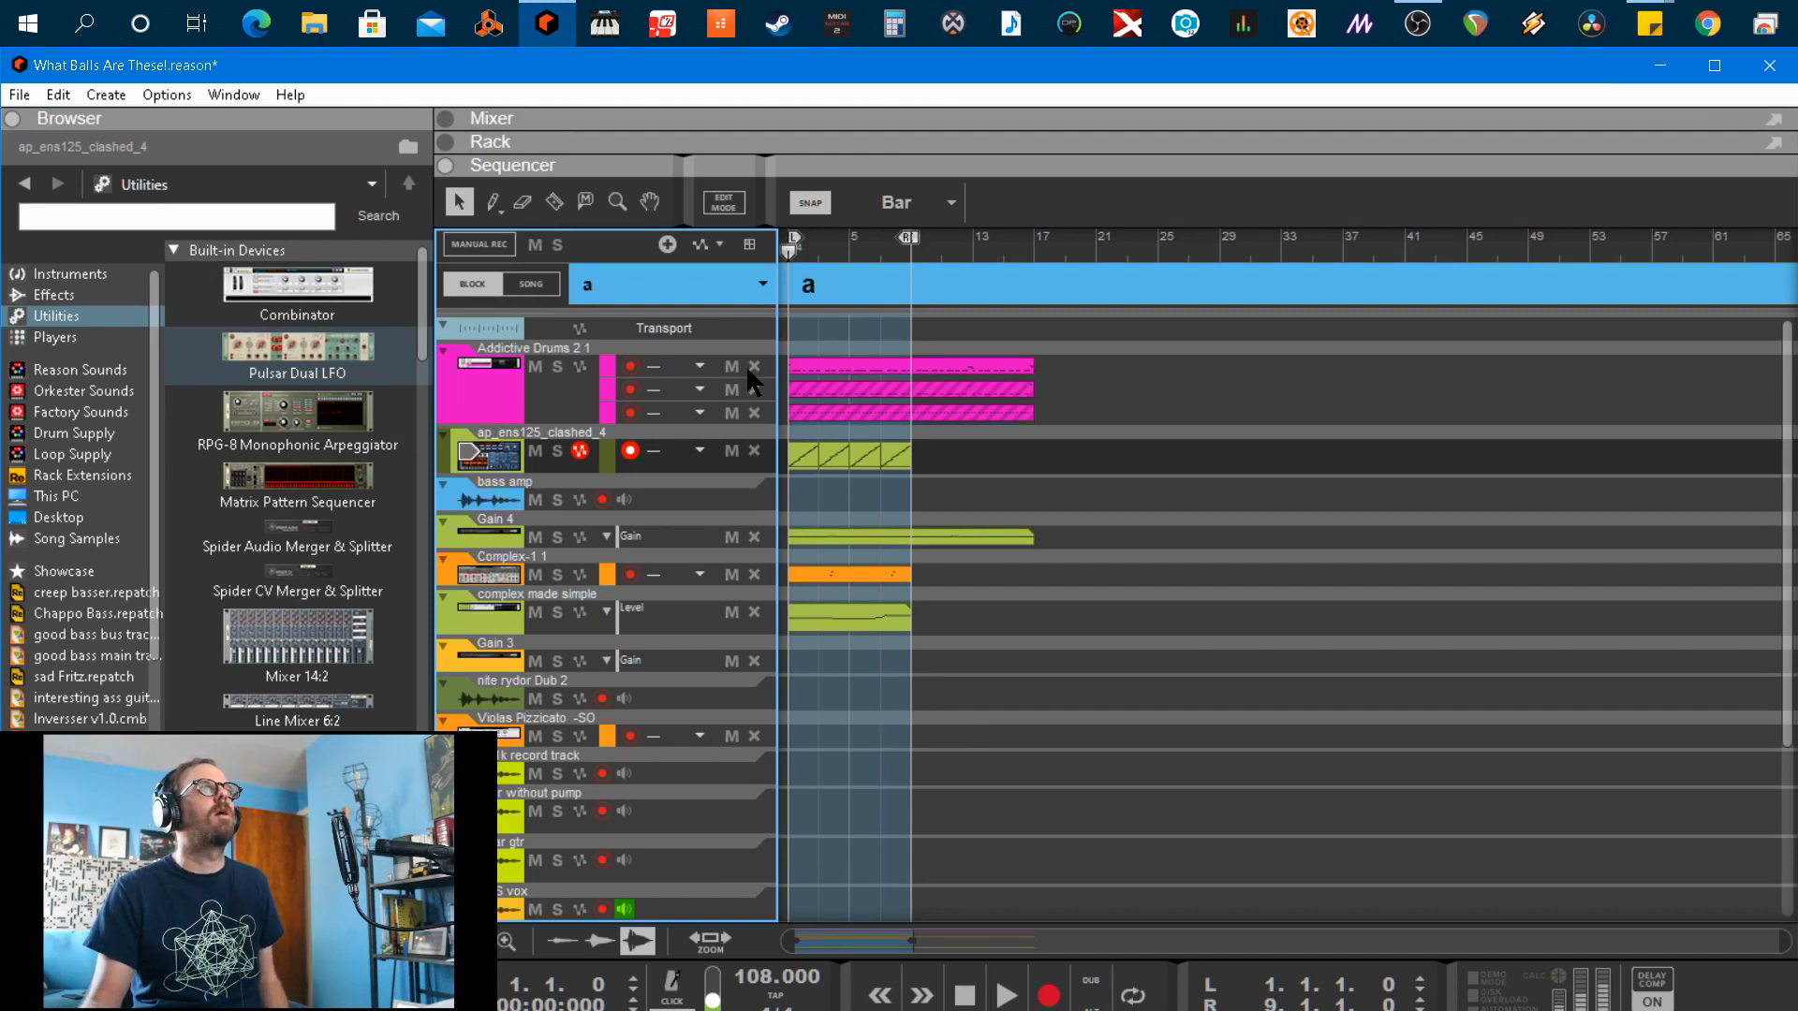
Select the complex made simple track's Level automation clip in the "a" block and look over the block's other tracks
left_click(837, 616)
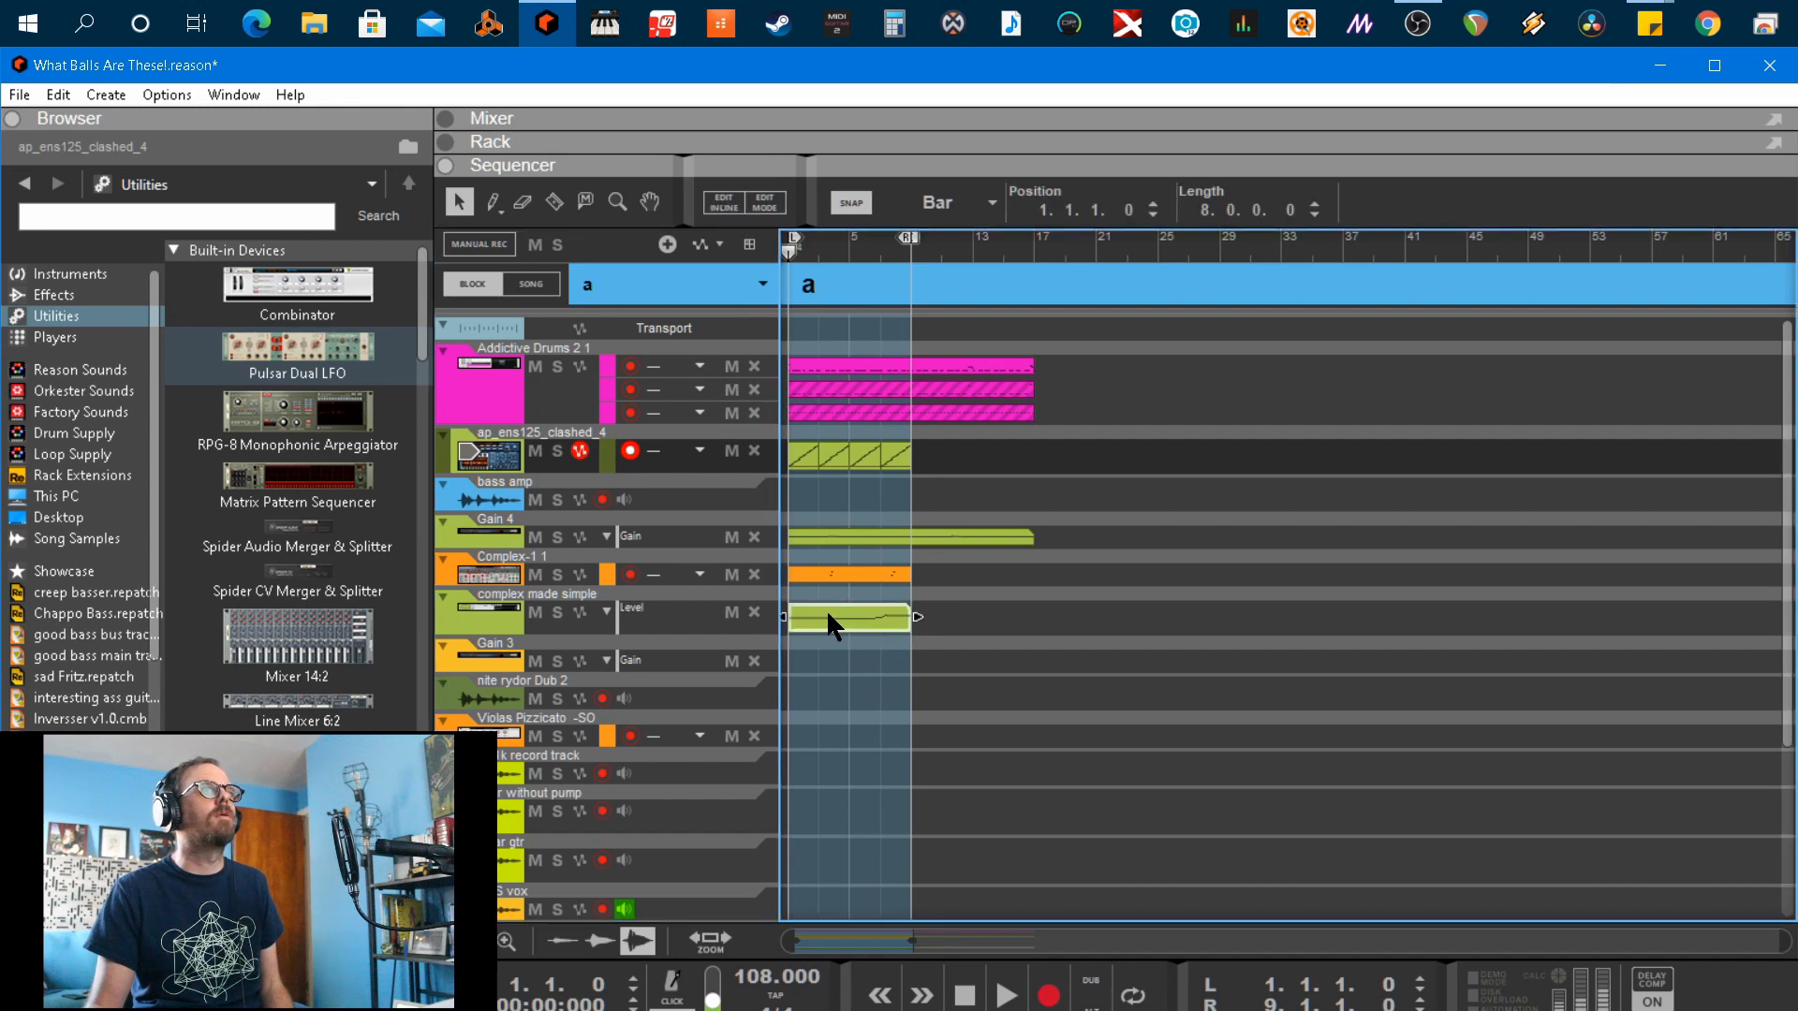
left_click(446, 621)
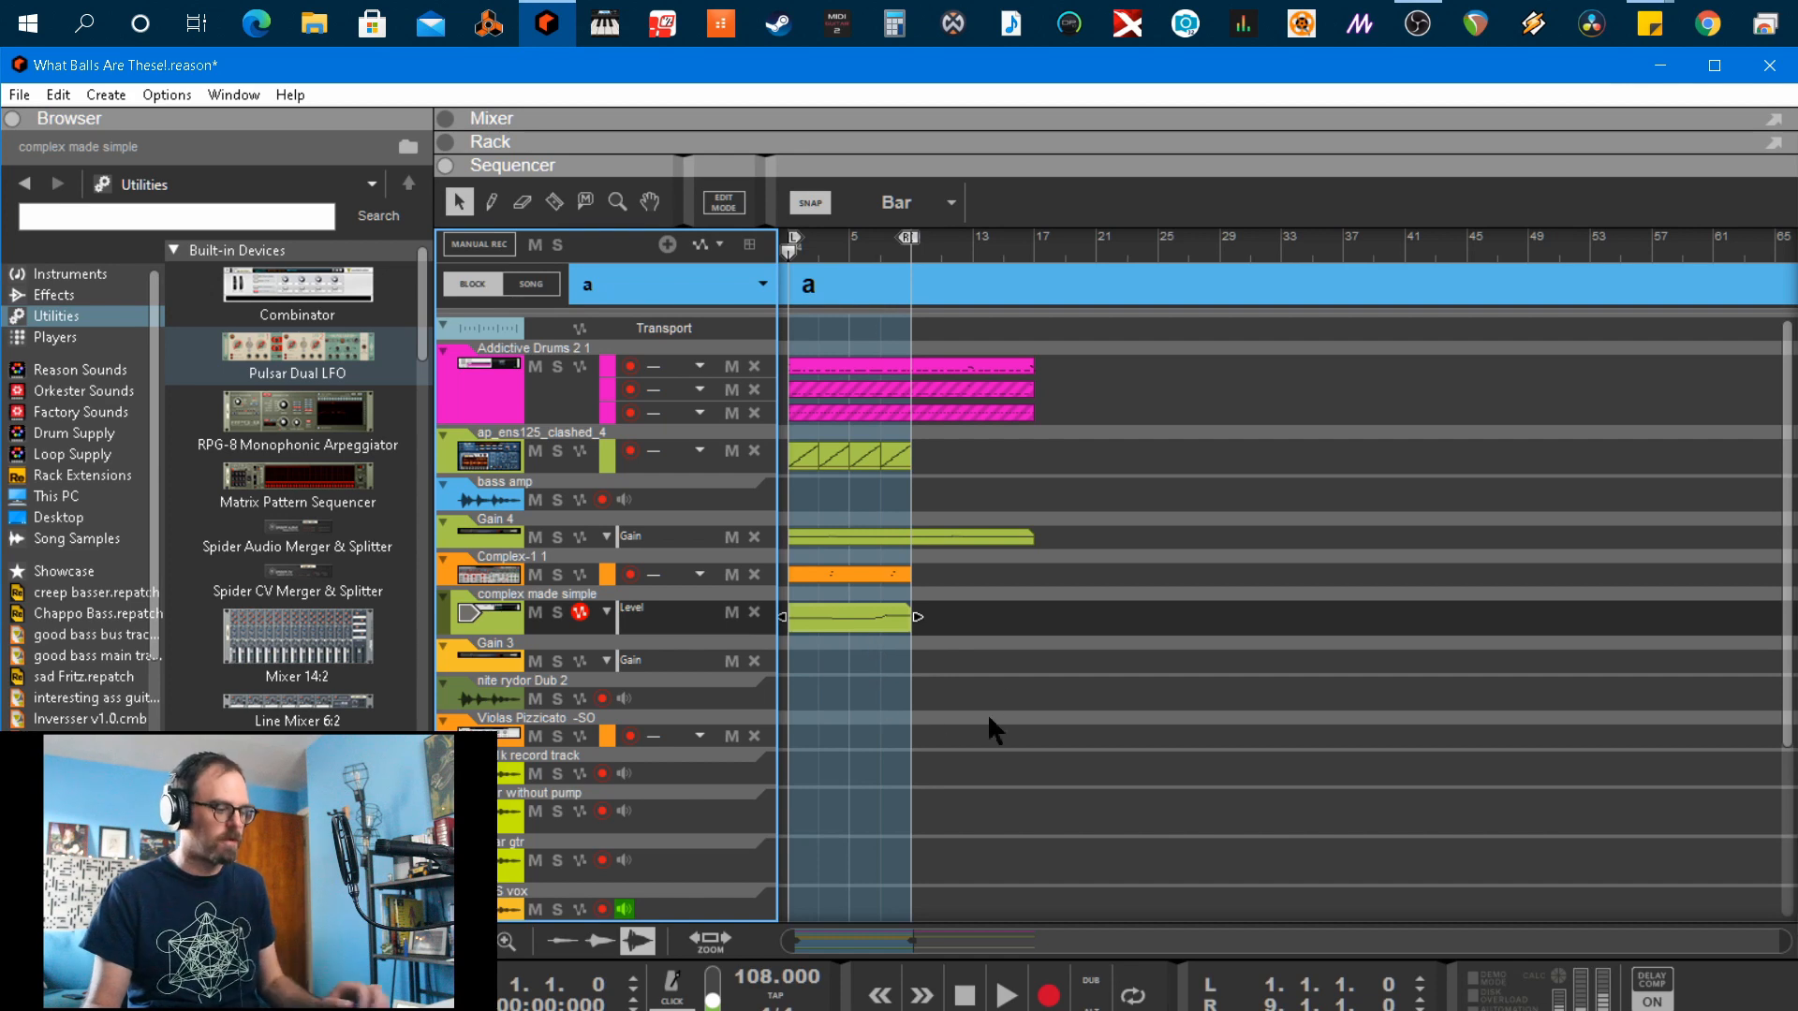
scroll(1002, 695, "down", 3)
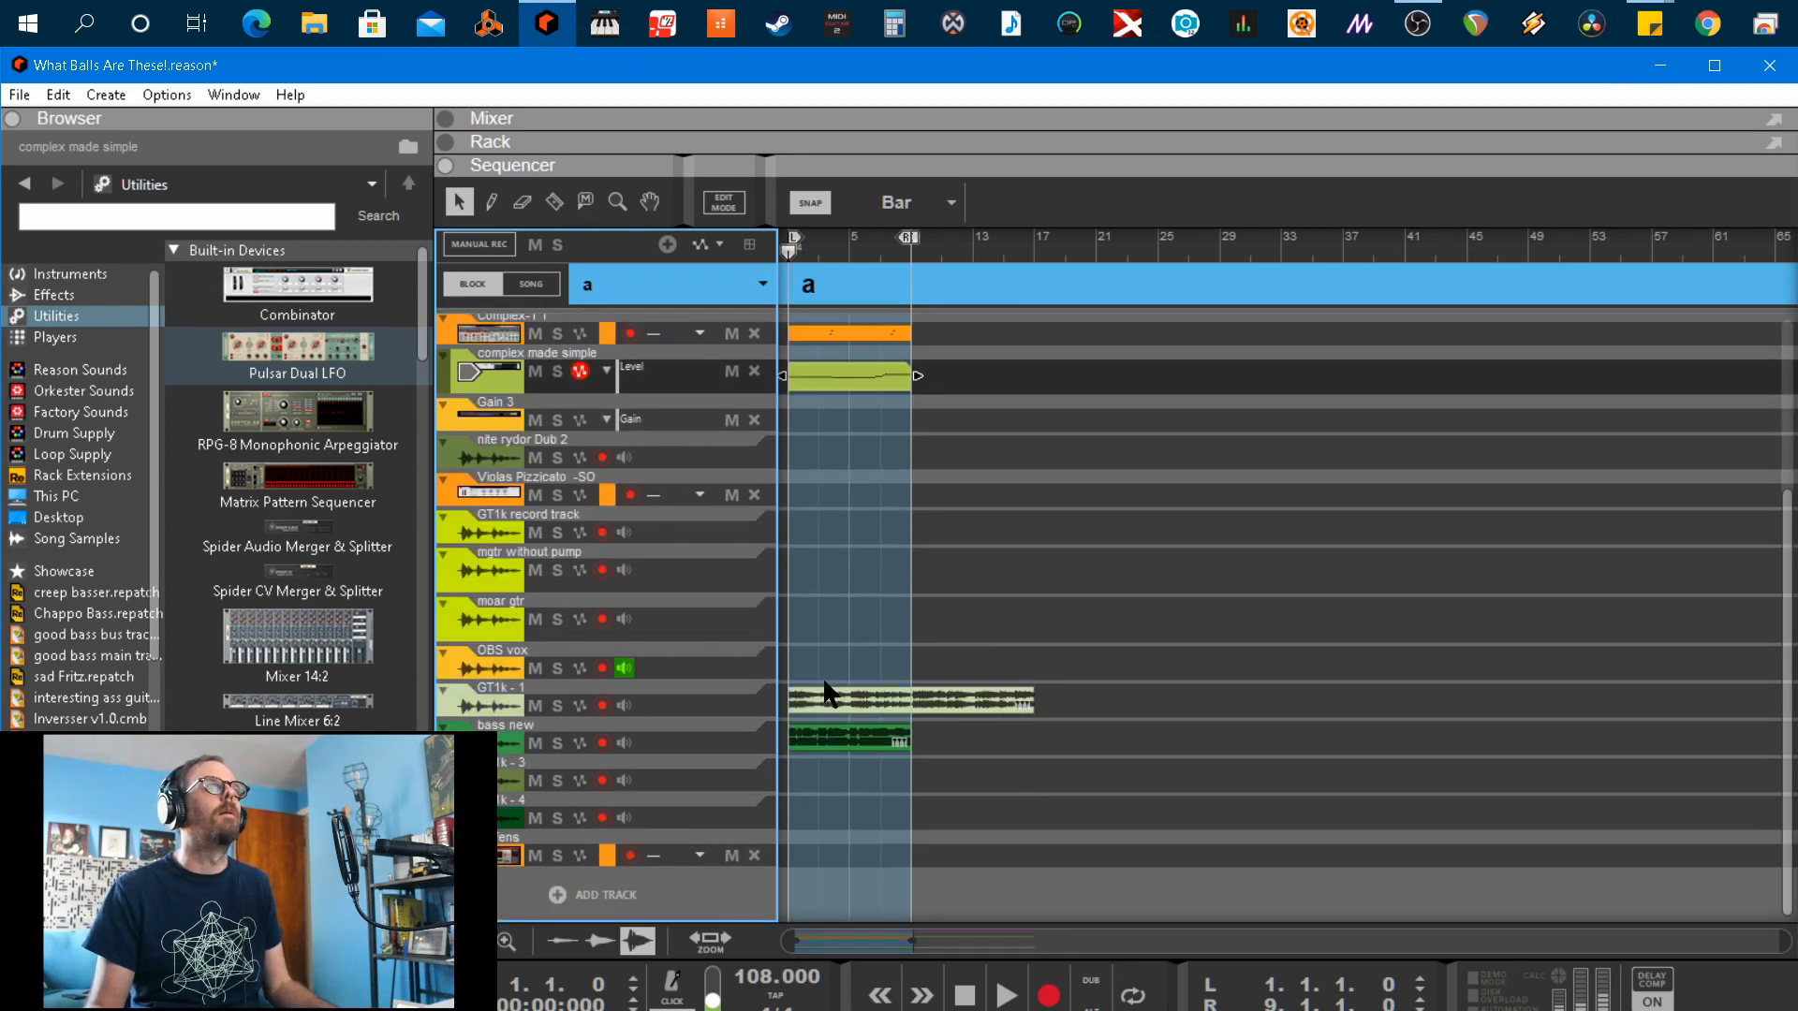
scroll(856, 474, "up", 3)
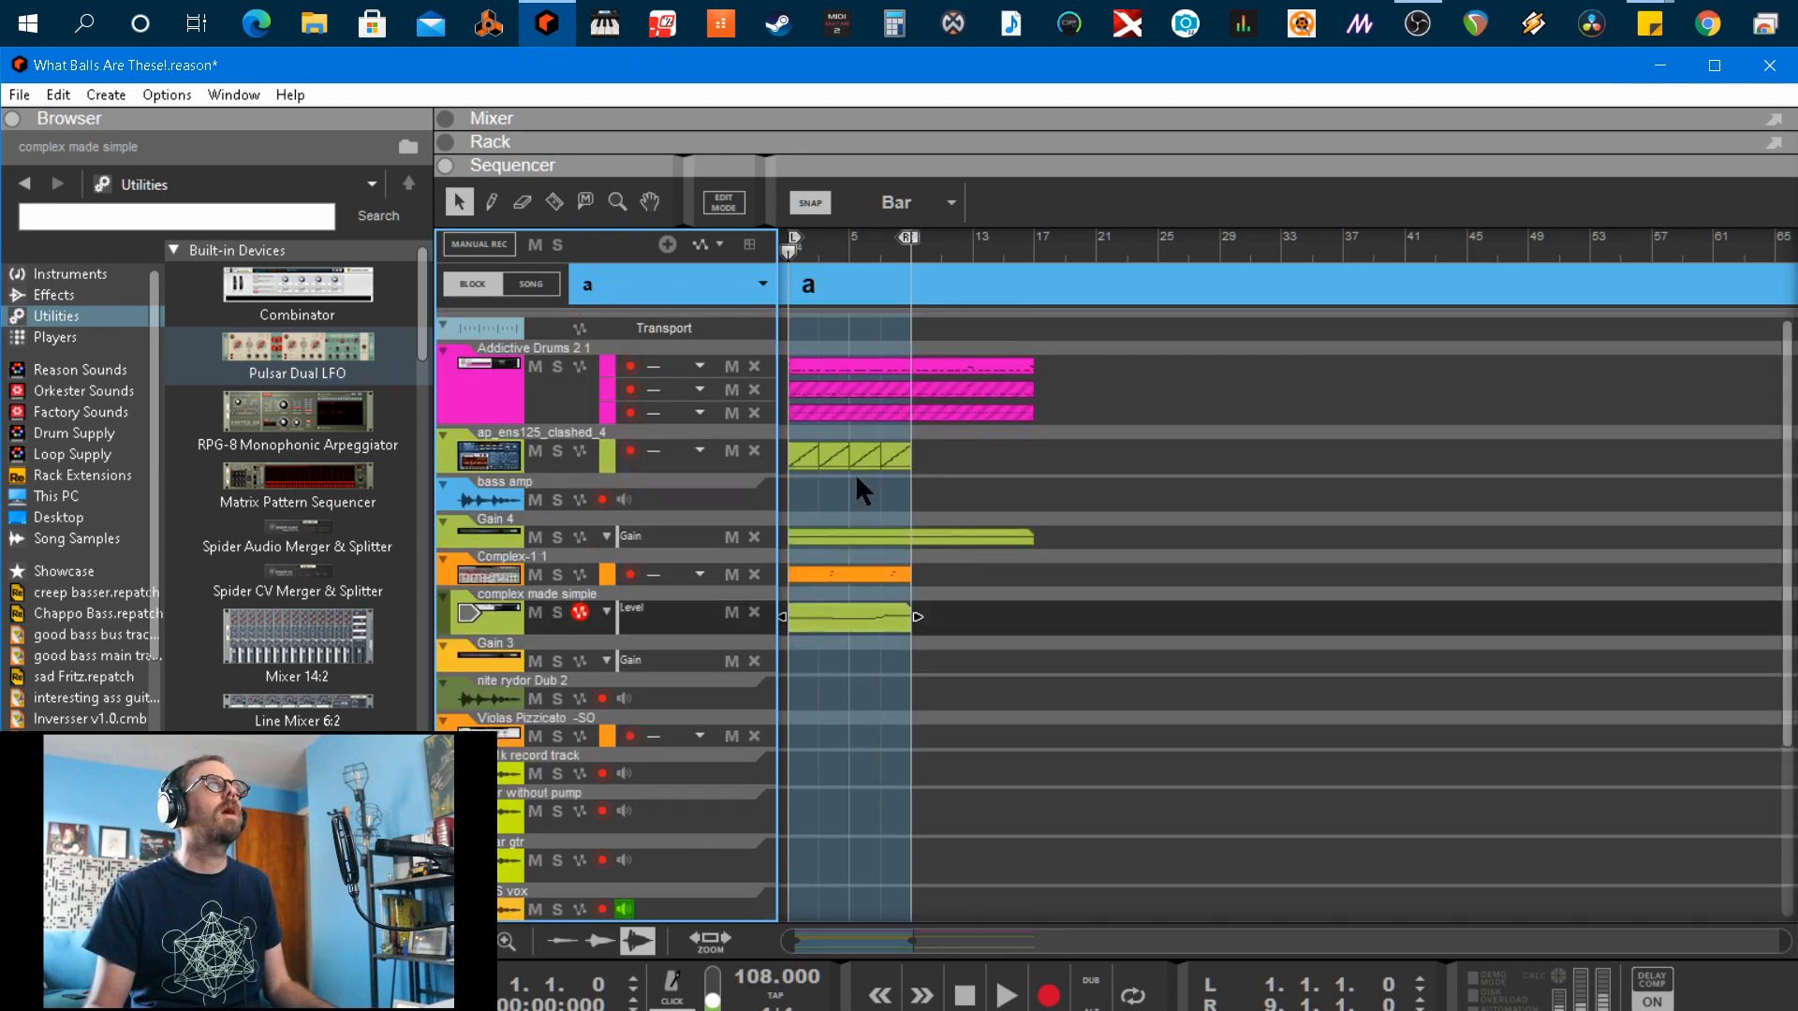
Switch to the "(fun)" block and look over the clips on its tracks
left_click(609, 277)
left_click(632, 385)
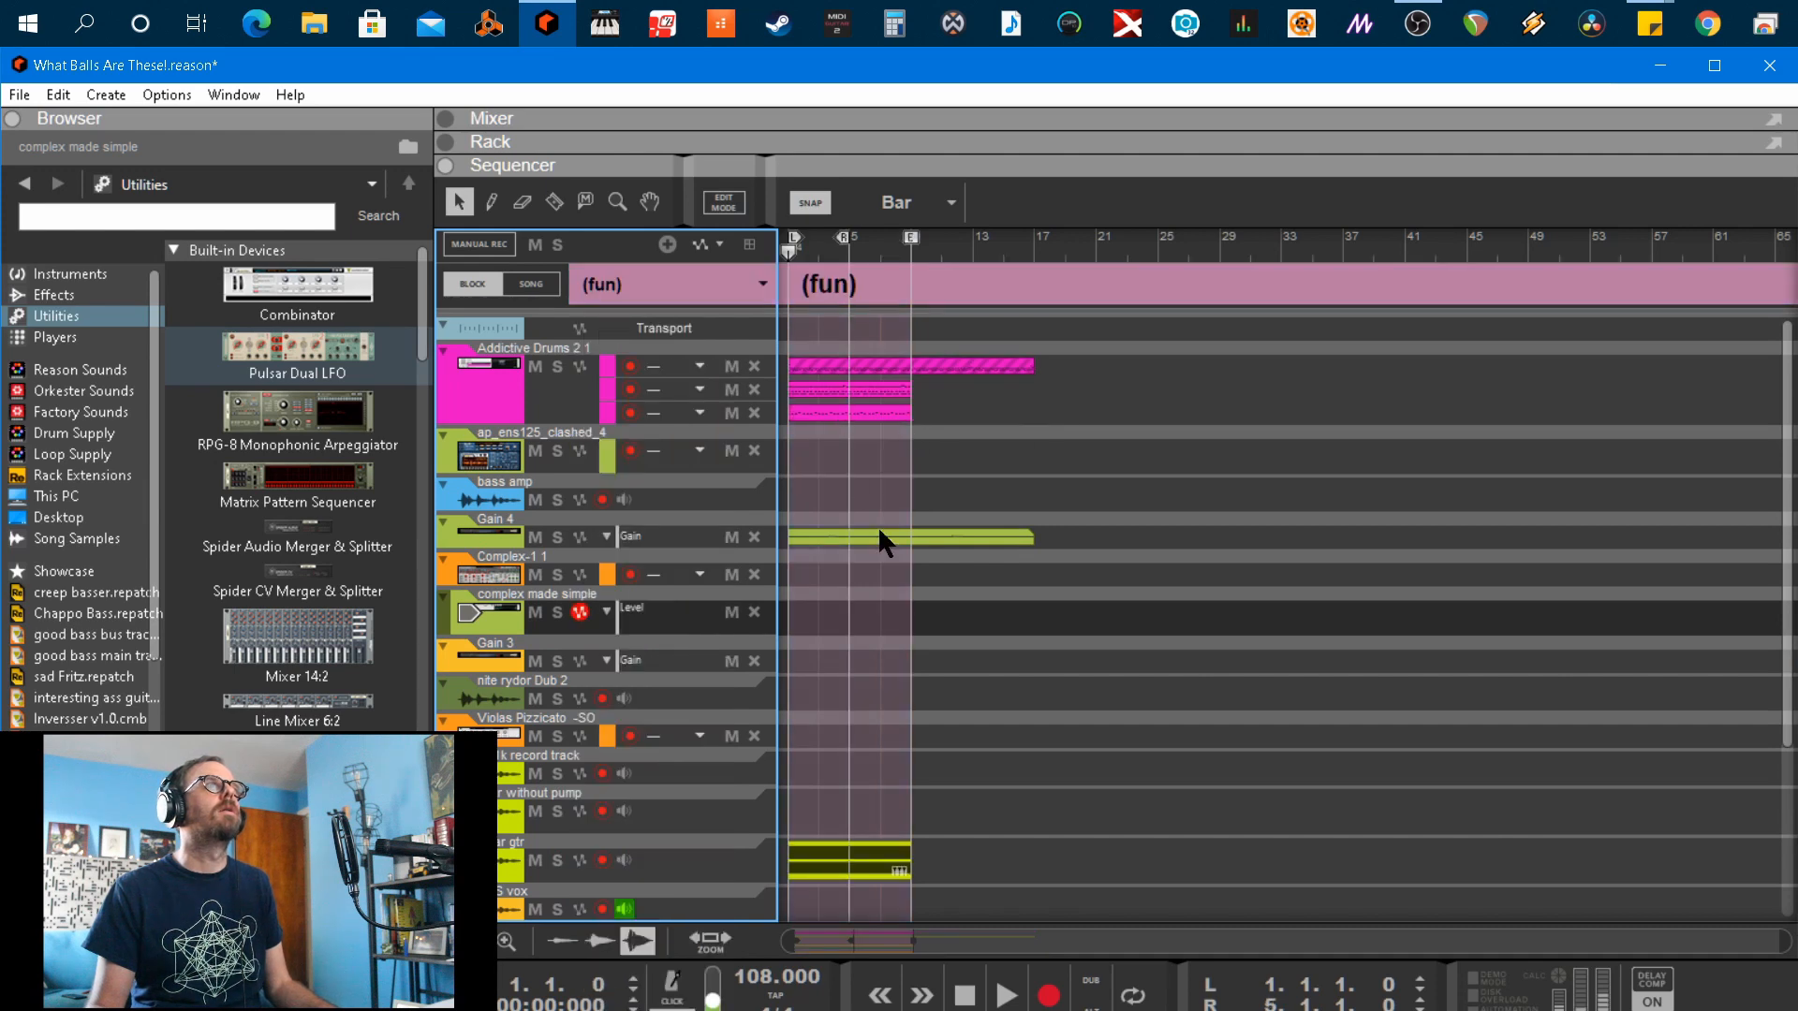
scroll(907, 609, "down", 3)
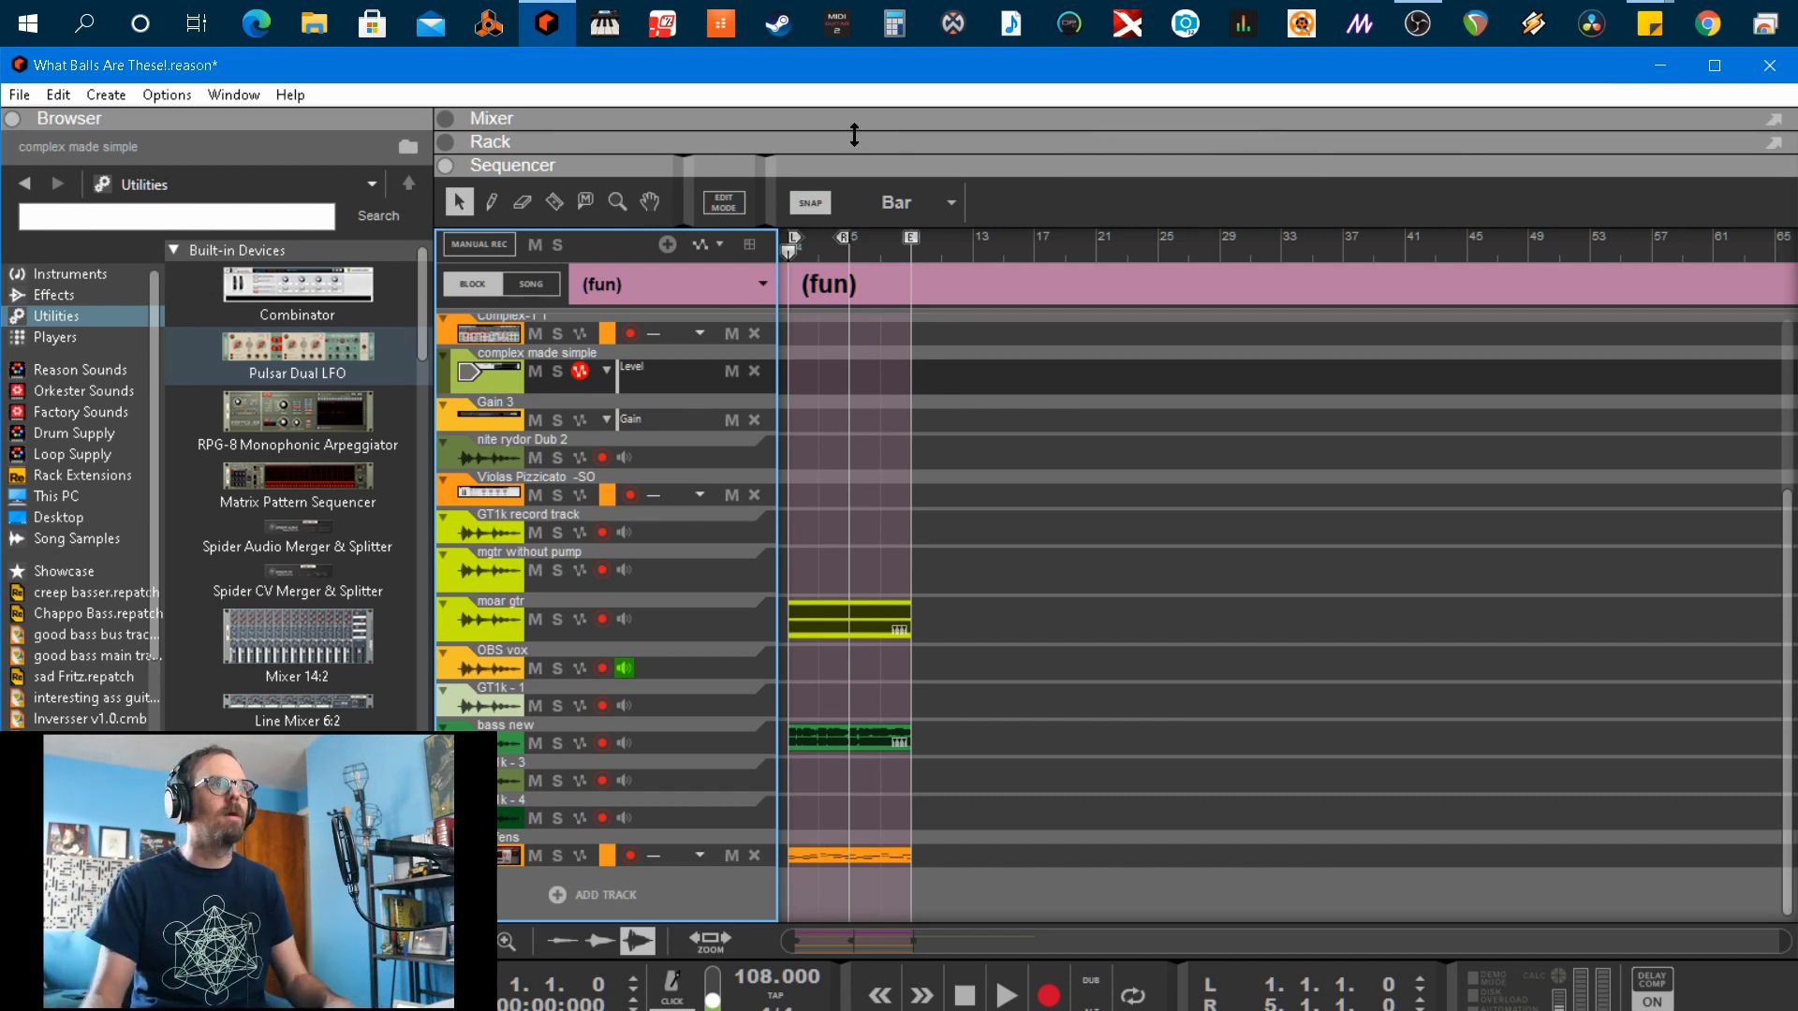
Examine the moar gtr track's Pump device with the Basic Sidechain patch in the rack, and play the "(fun)" block from the sequencer
left_click(511, 615)
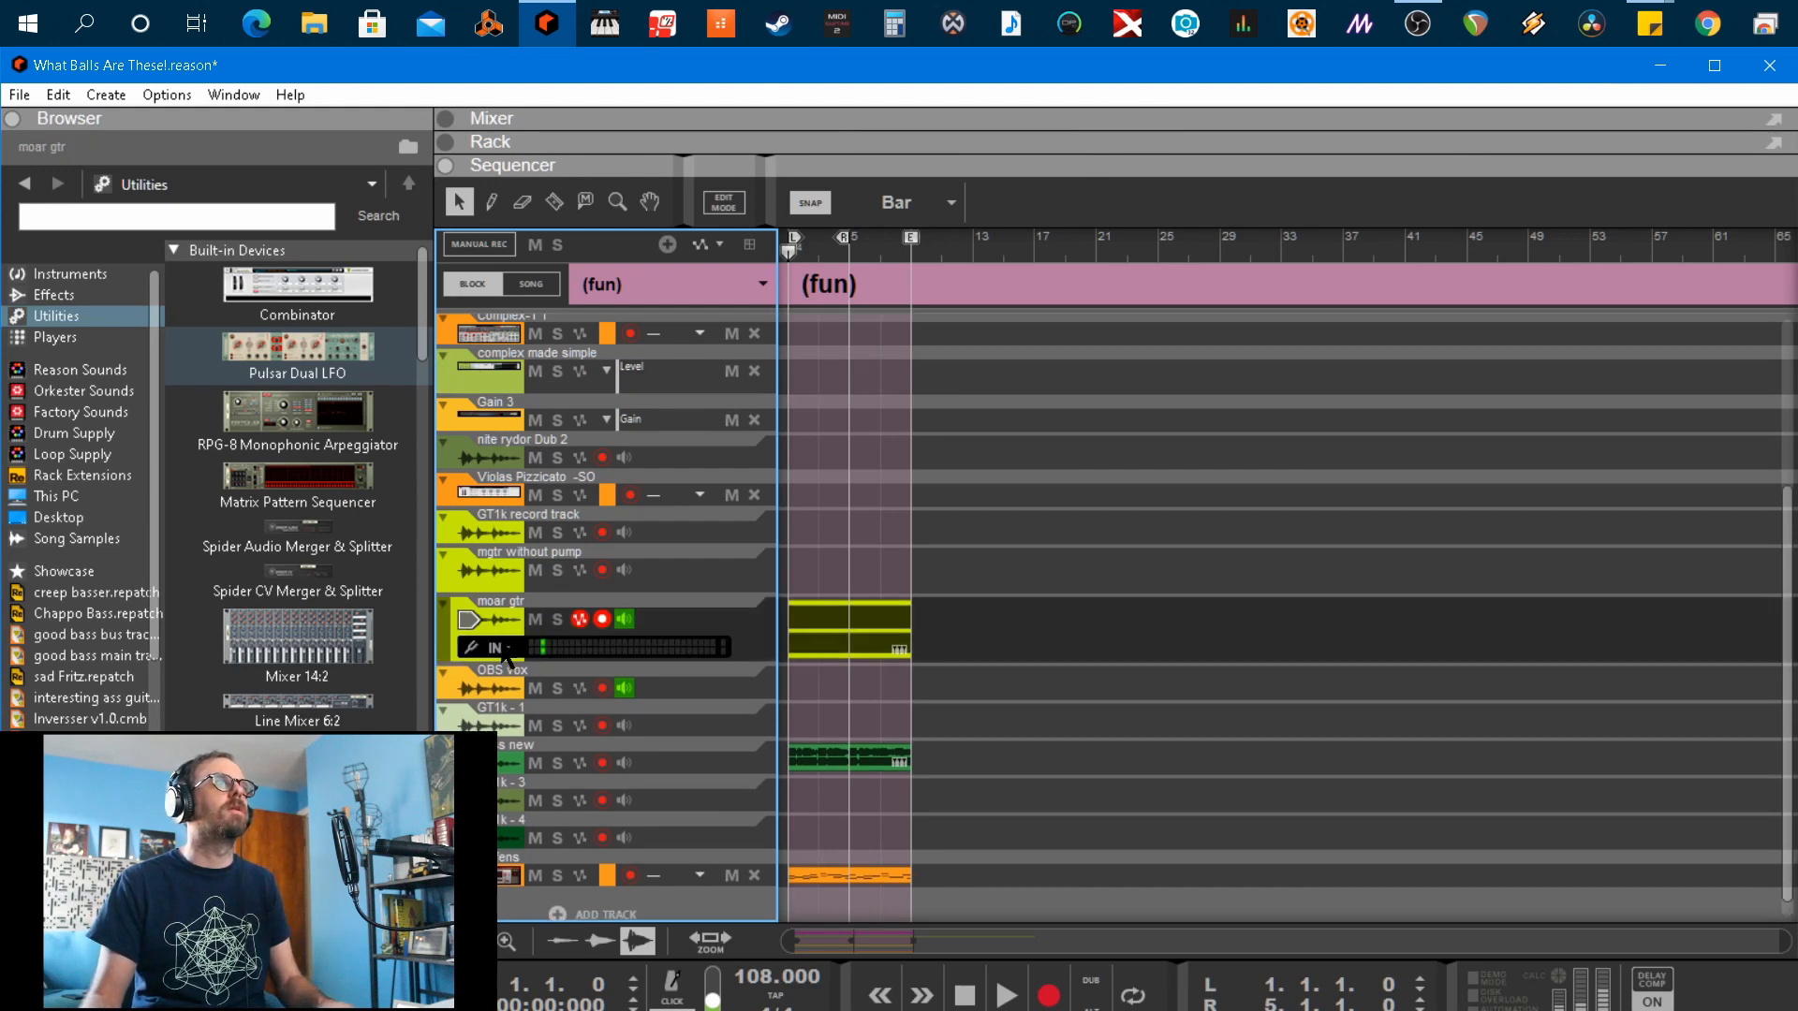
double_click(518, 573)
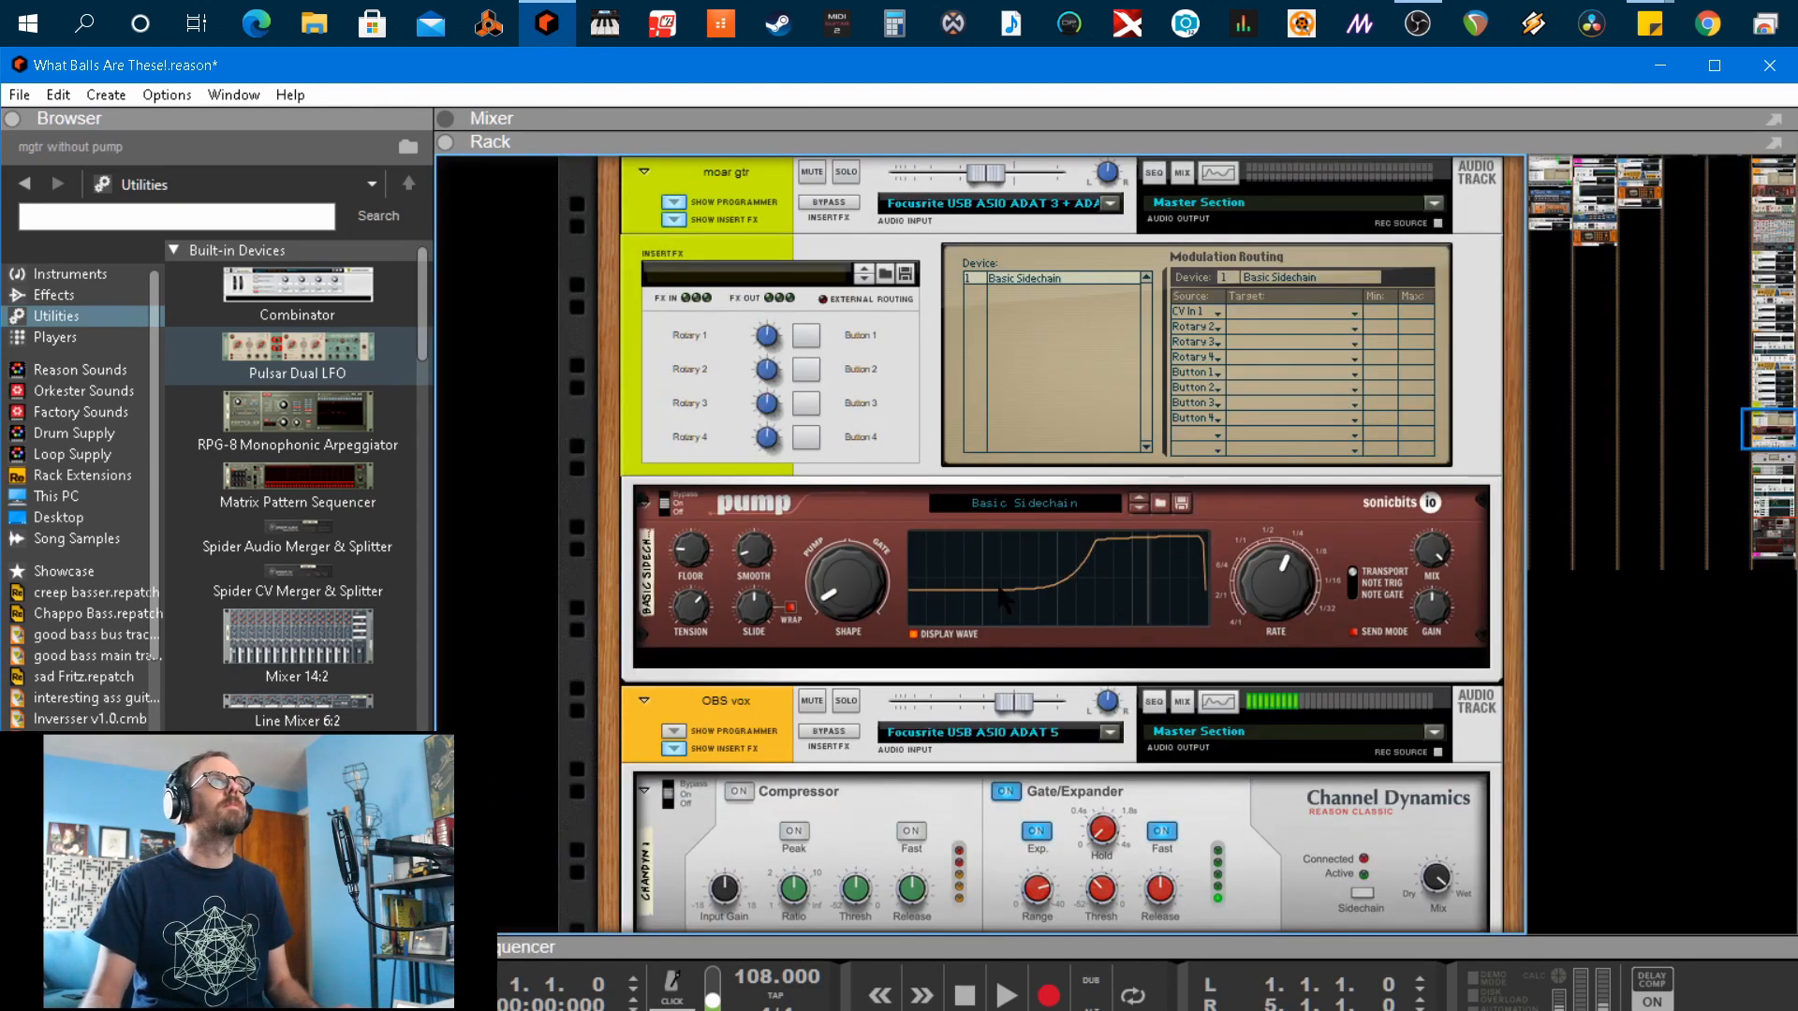
key("F7")
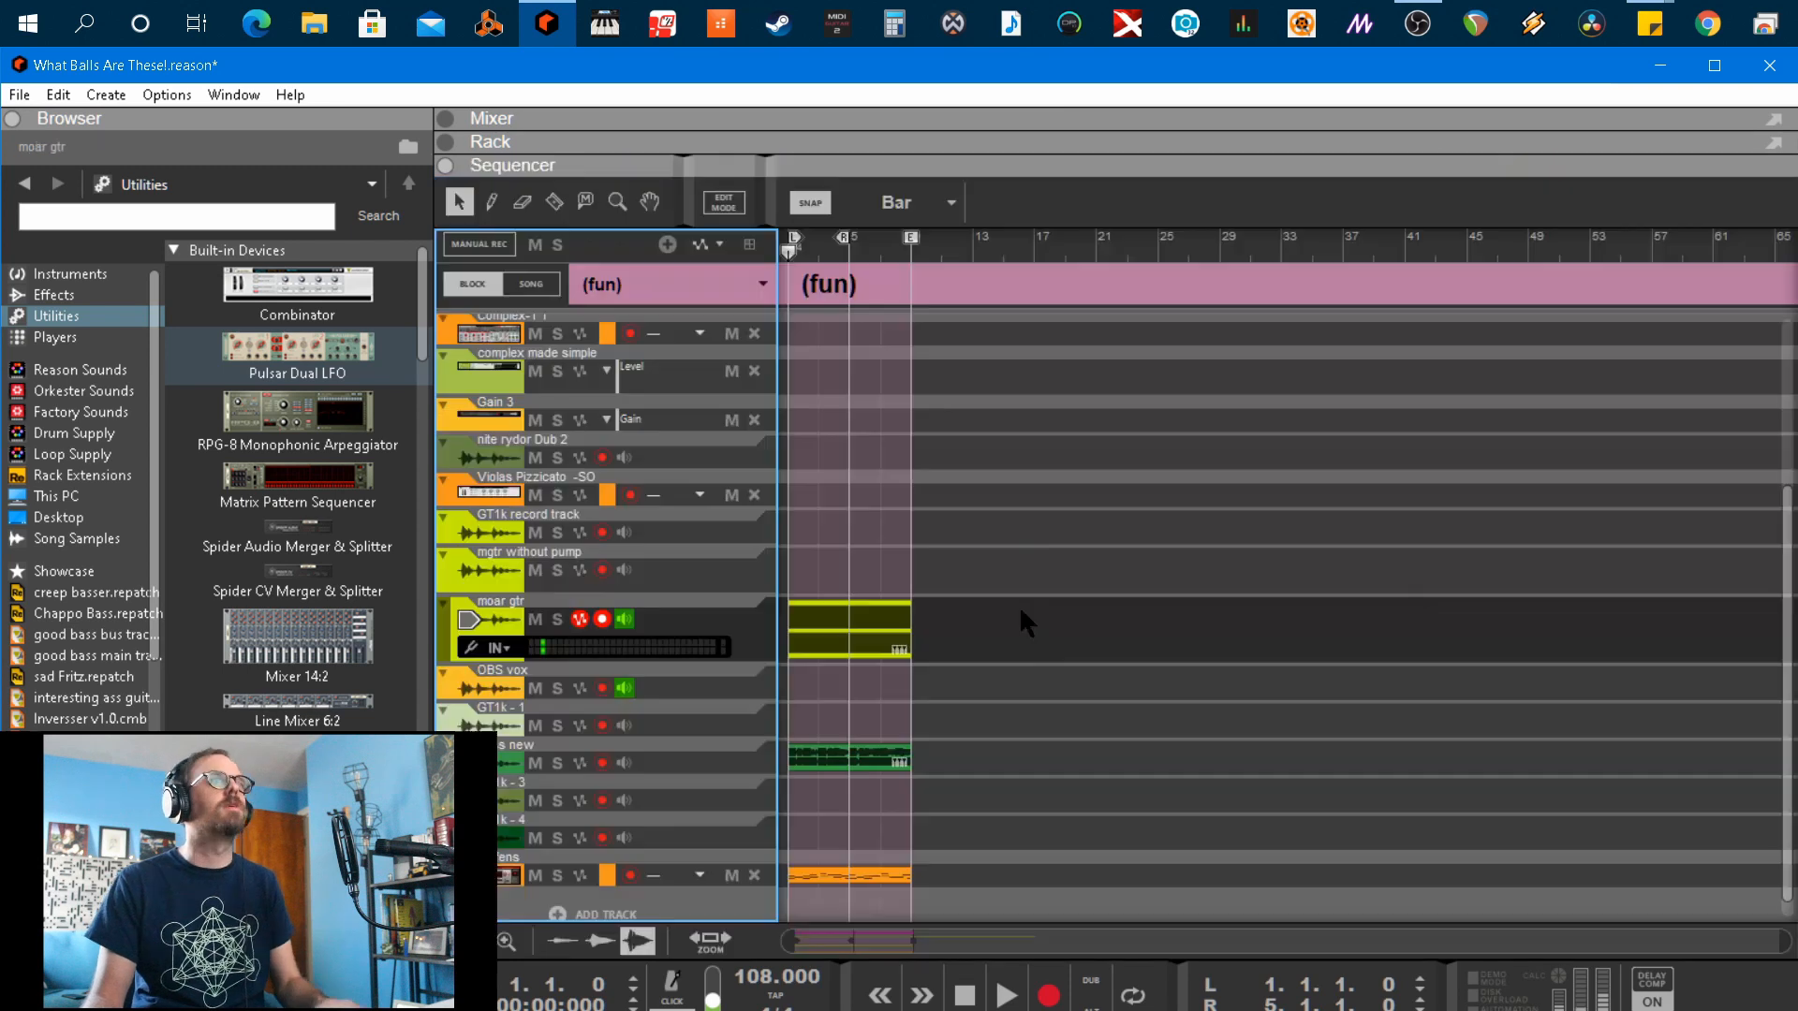
key("space")
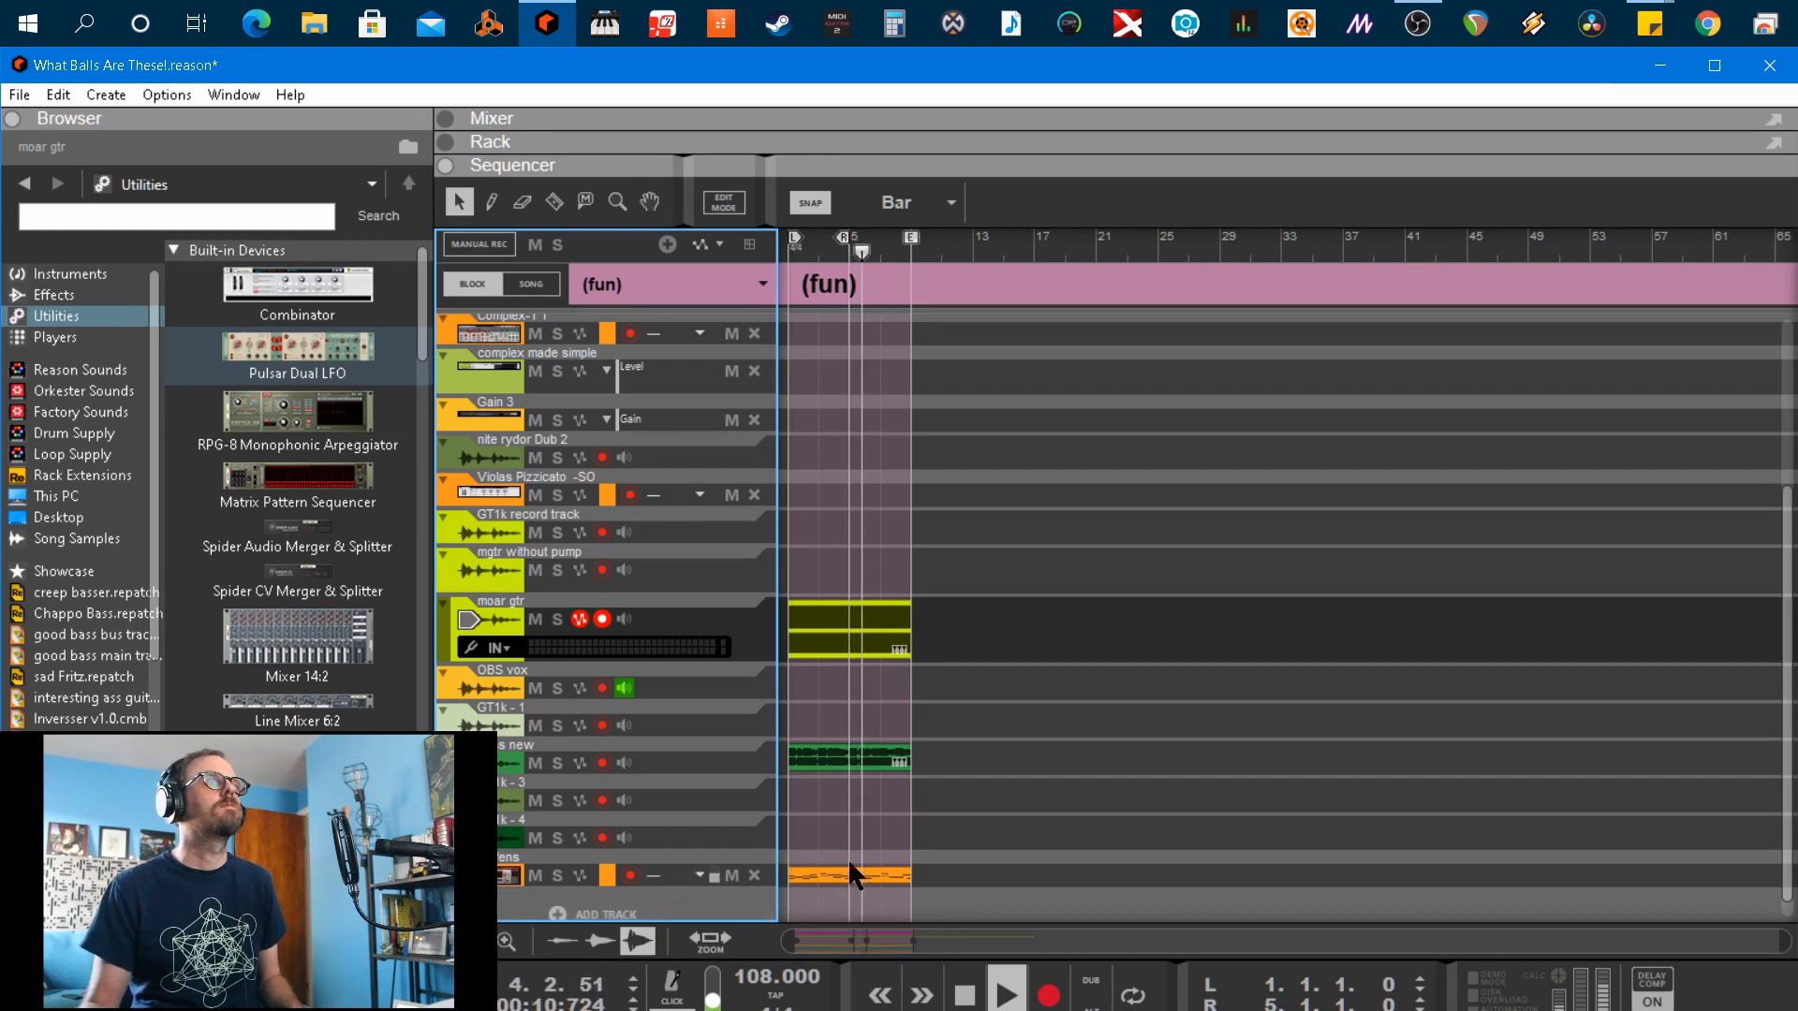
key("space")
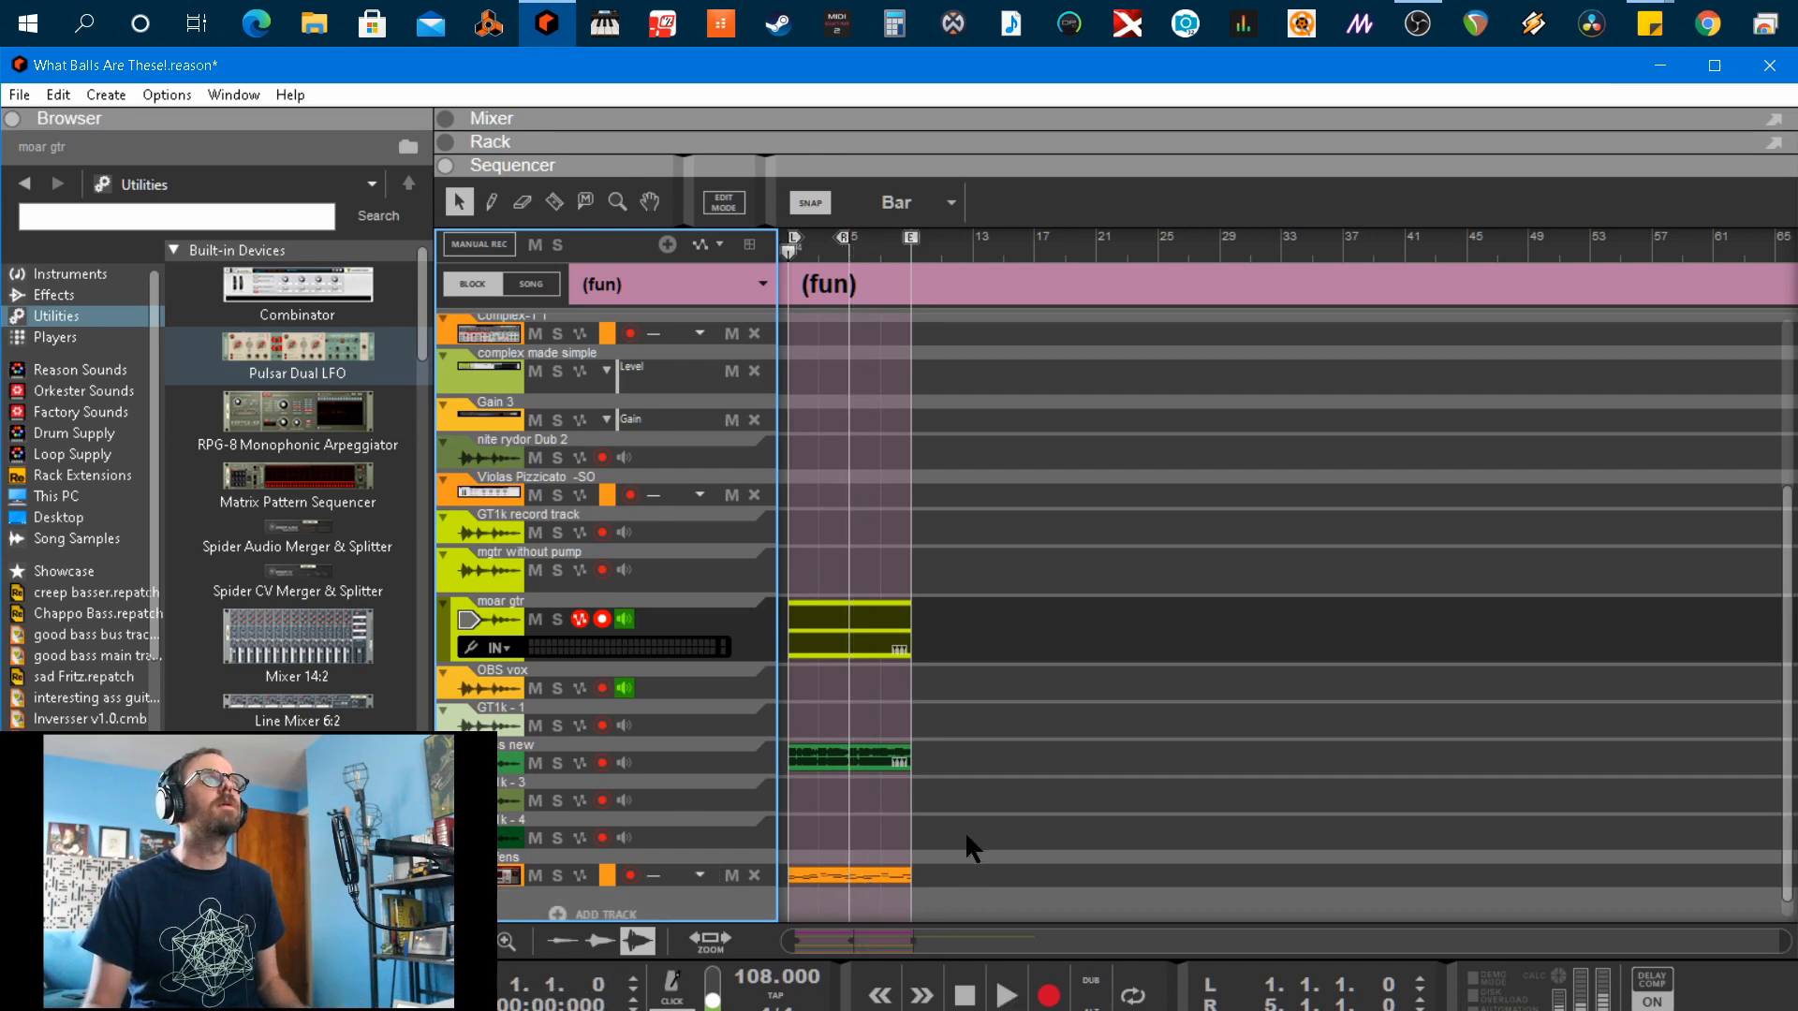
Switch to the "process!" block and look over its drum, guitar, bass and fuffens clips
scroll(965, 830, "up", 3)
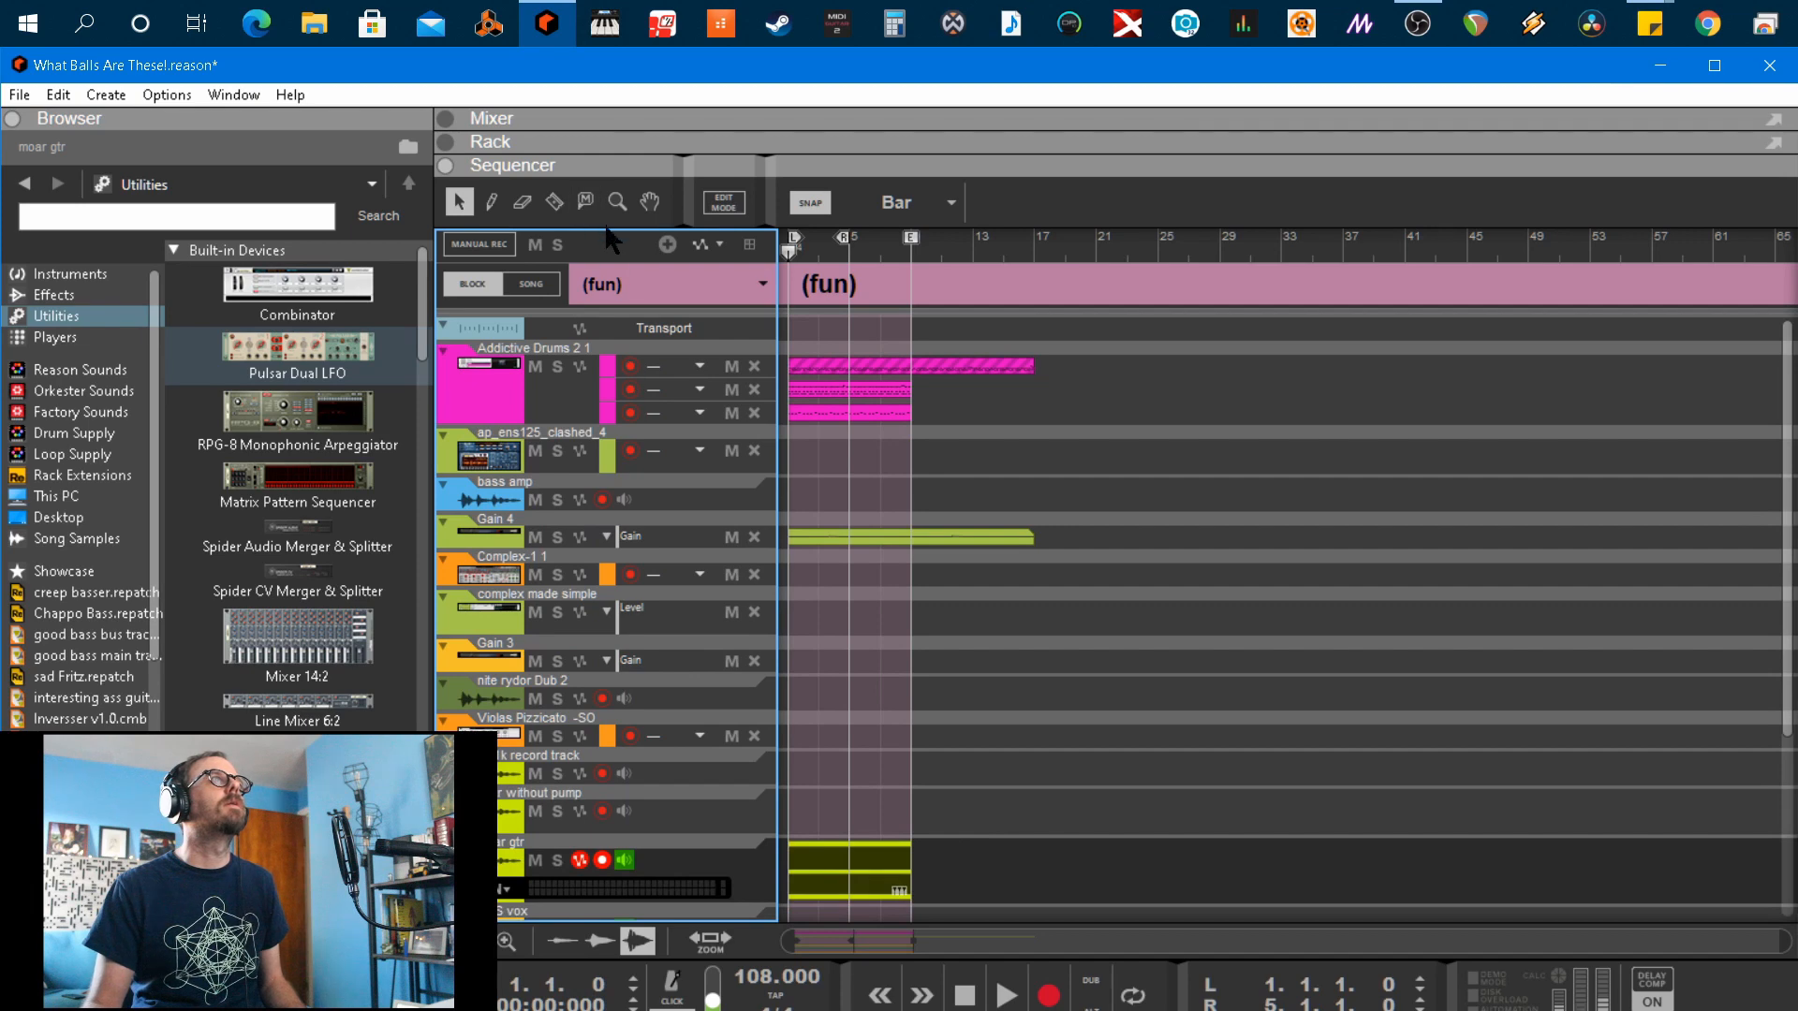
left_click(637, 281)
left_click(659, 416)
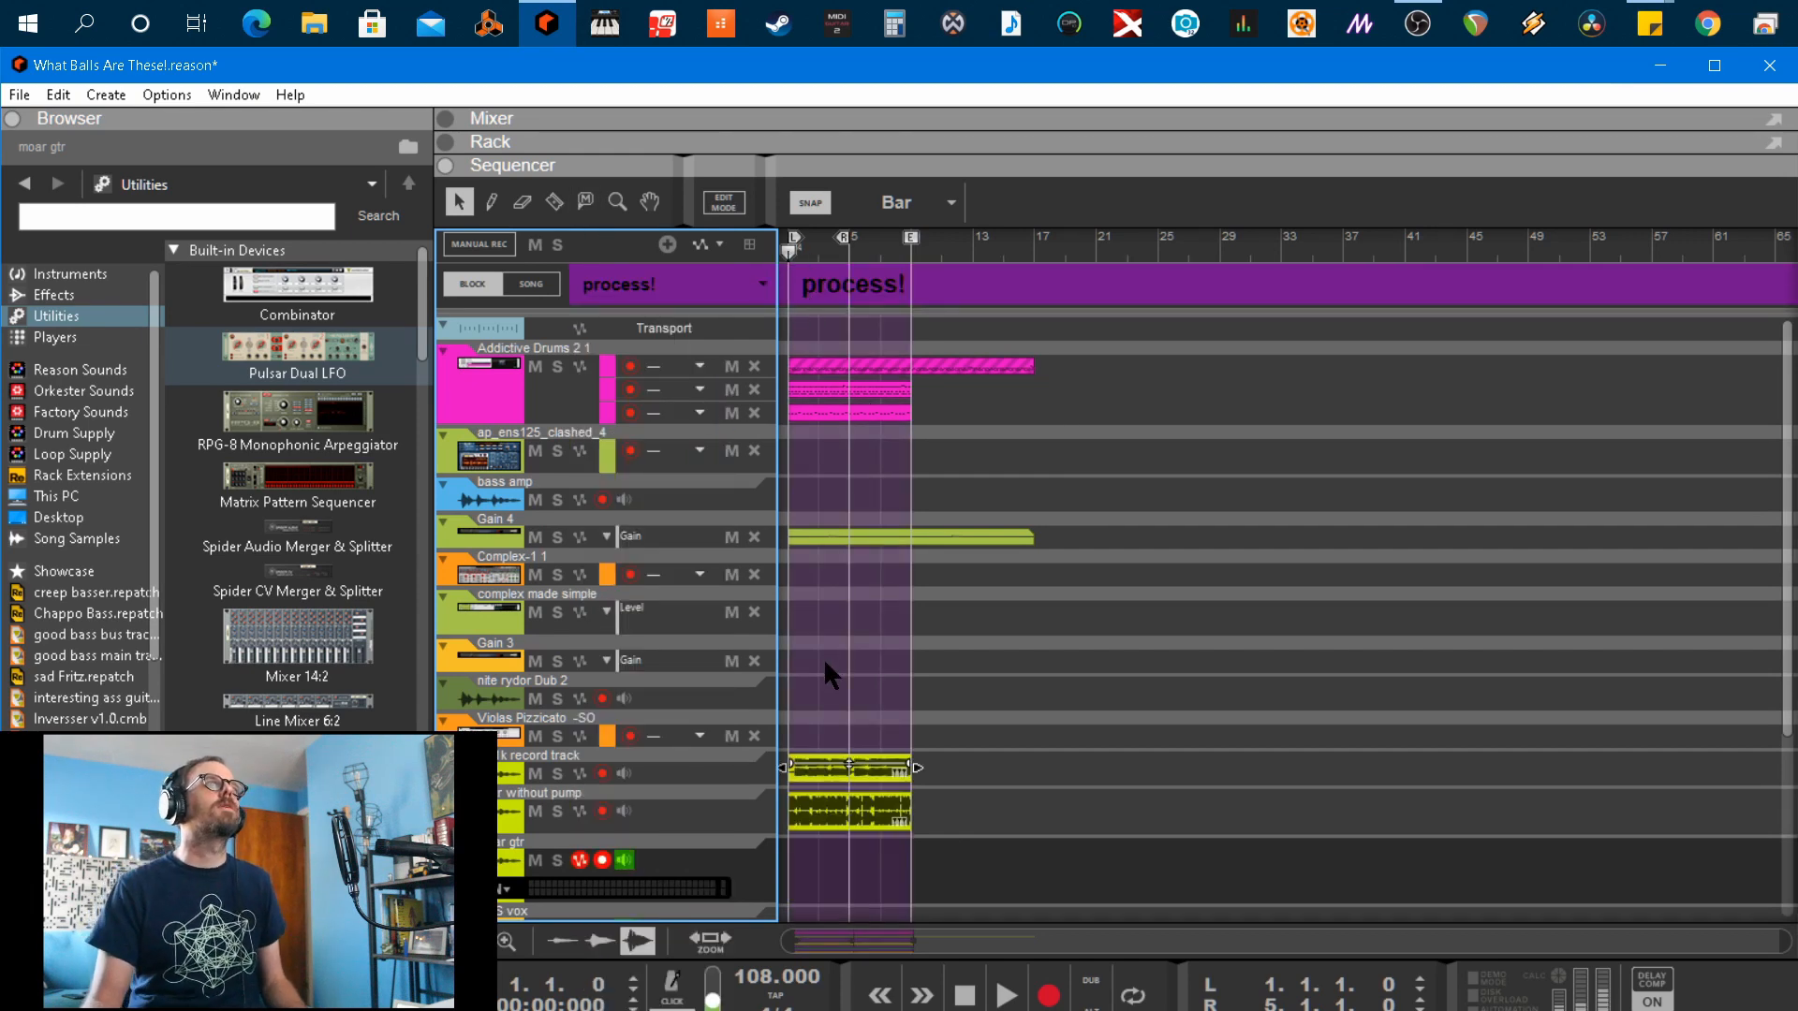
scroll(824, 657, "down", 4)
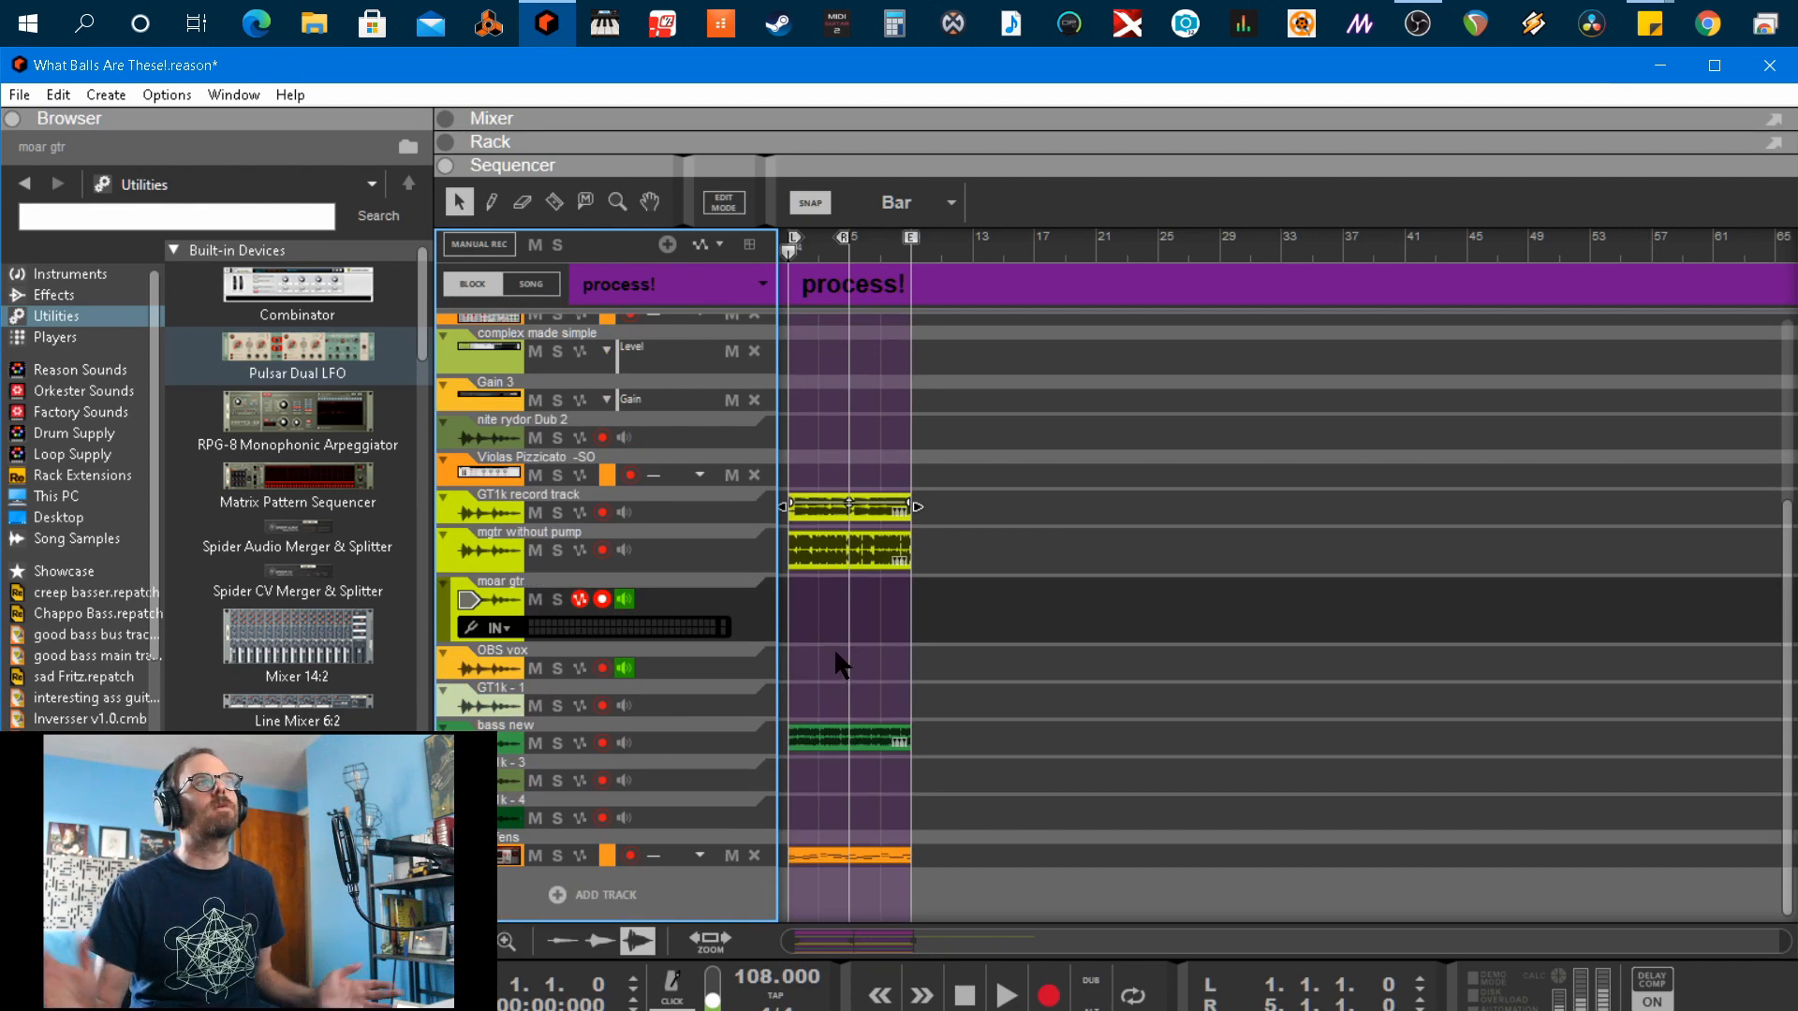
scroll(815, 637, "up", 4)
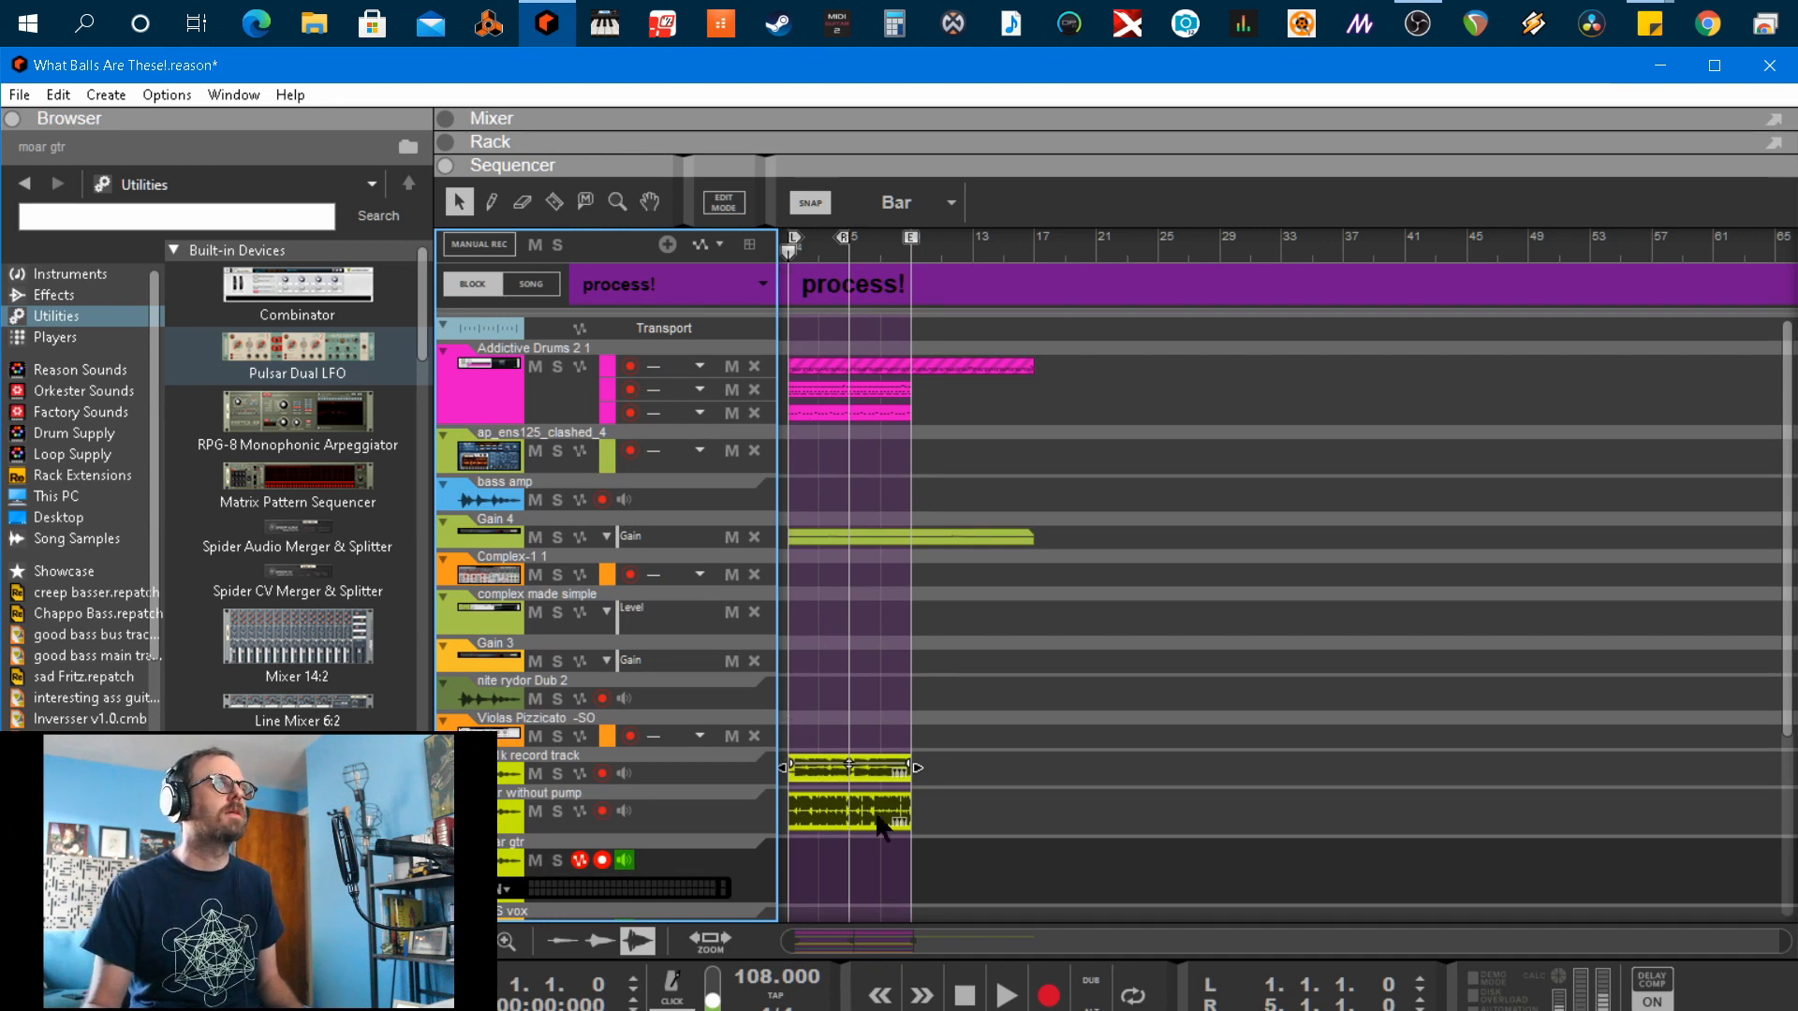
Play the "process!" block, lower the GT1k record track's fader slightly in the mixer, and stop playback back in the sequencer
key("space")
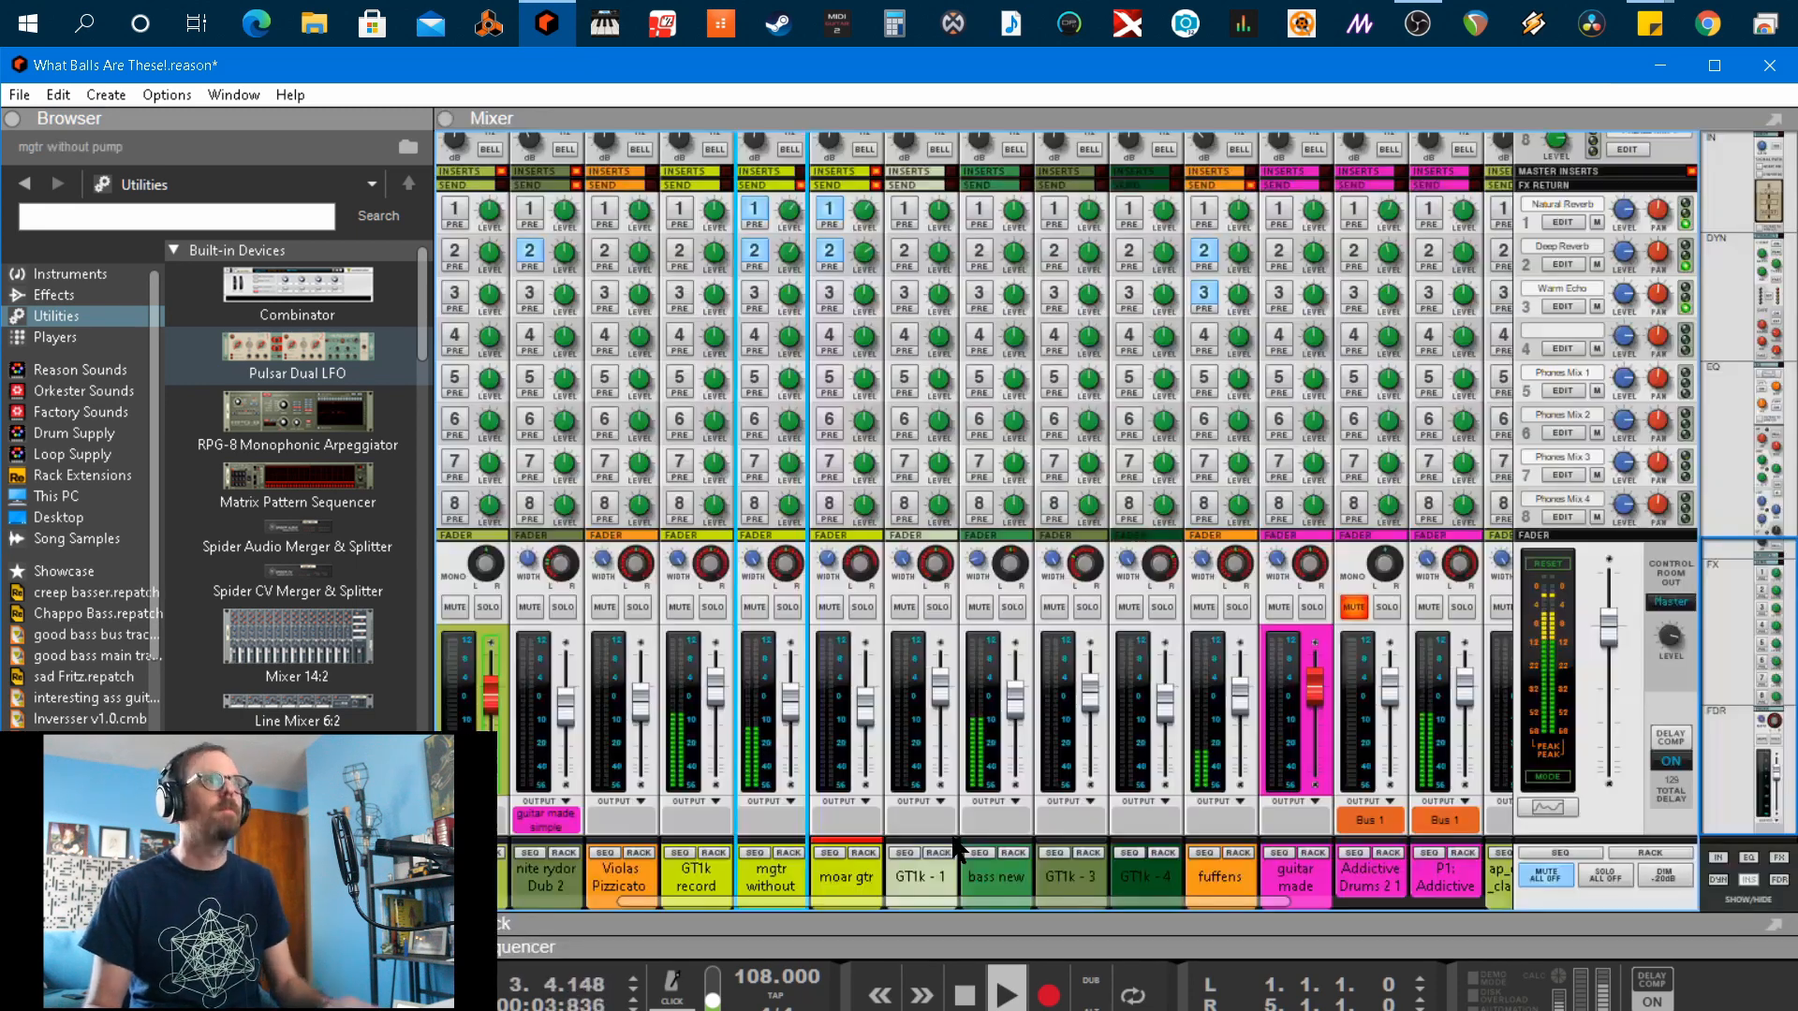
key("F5")
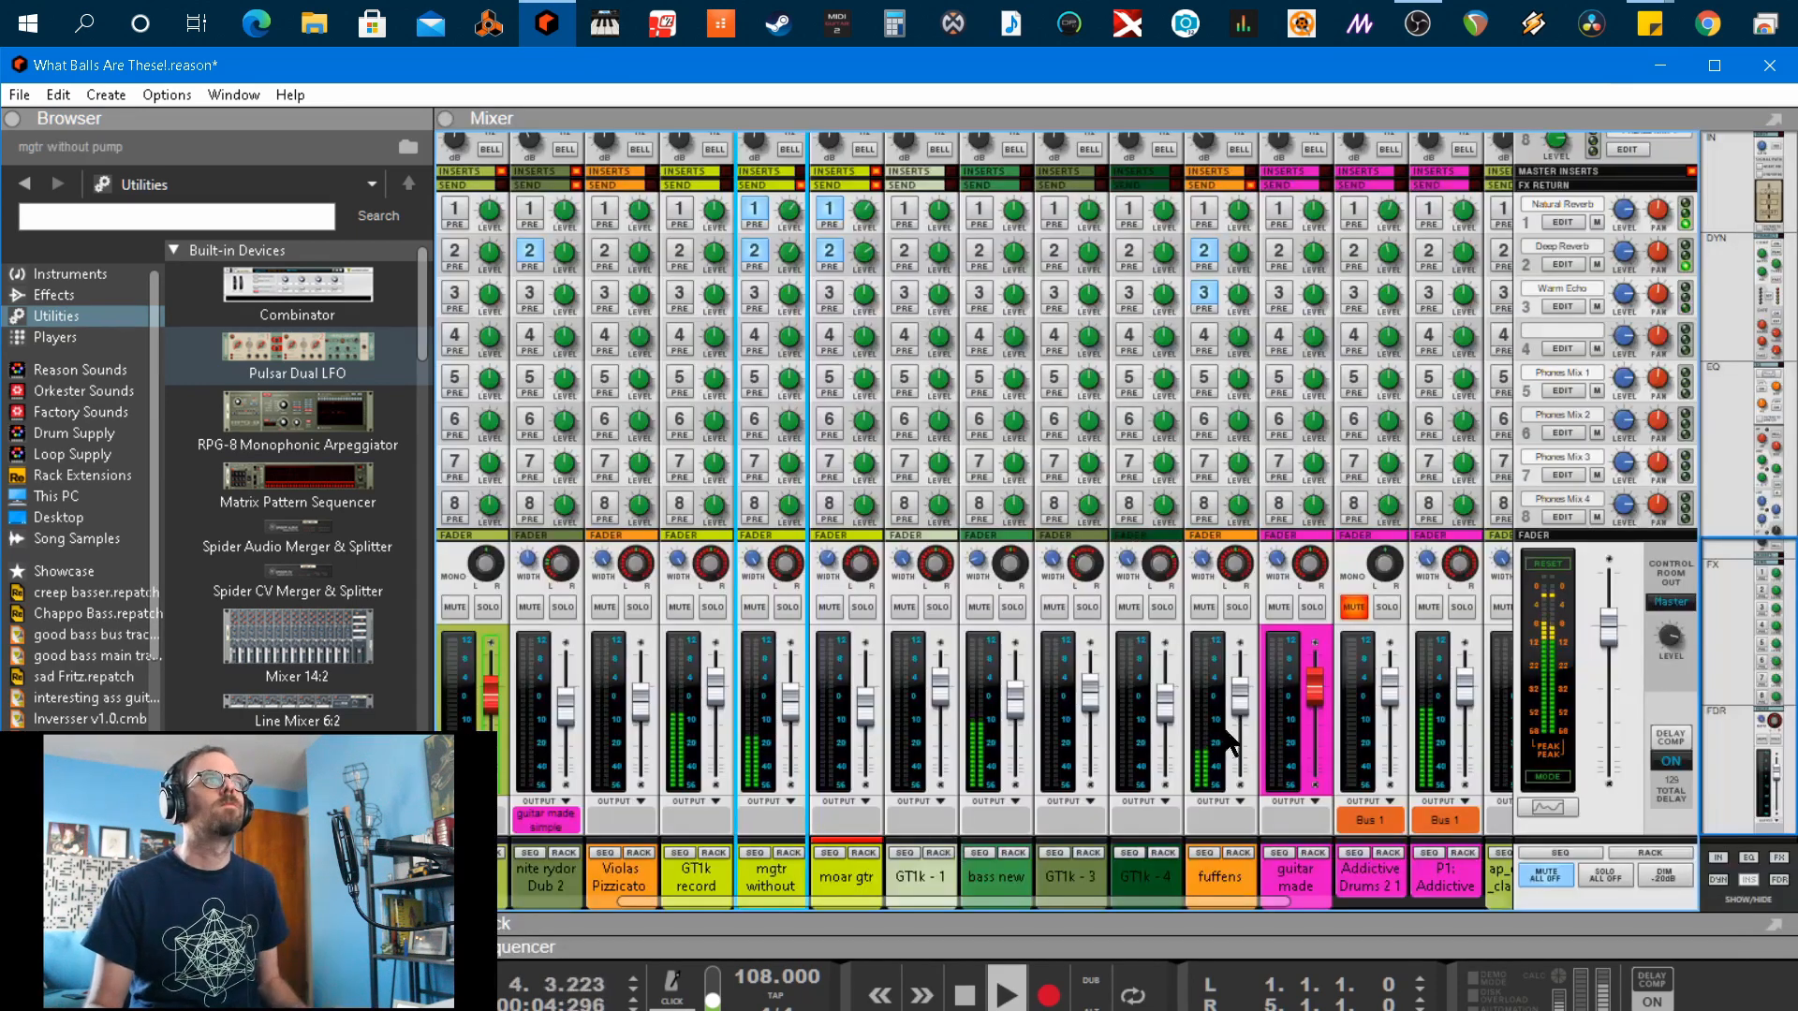
left_click(715, 689)
left_click_drag(714, 684, 712, 699)
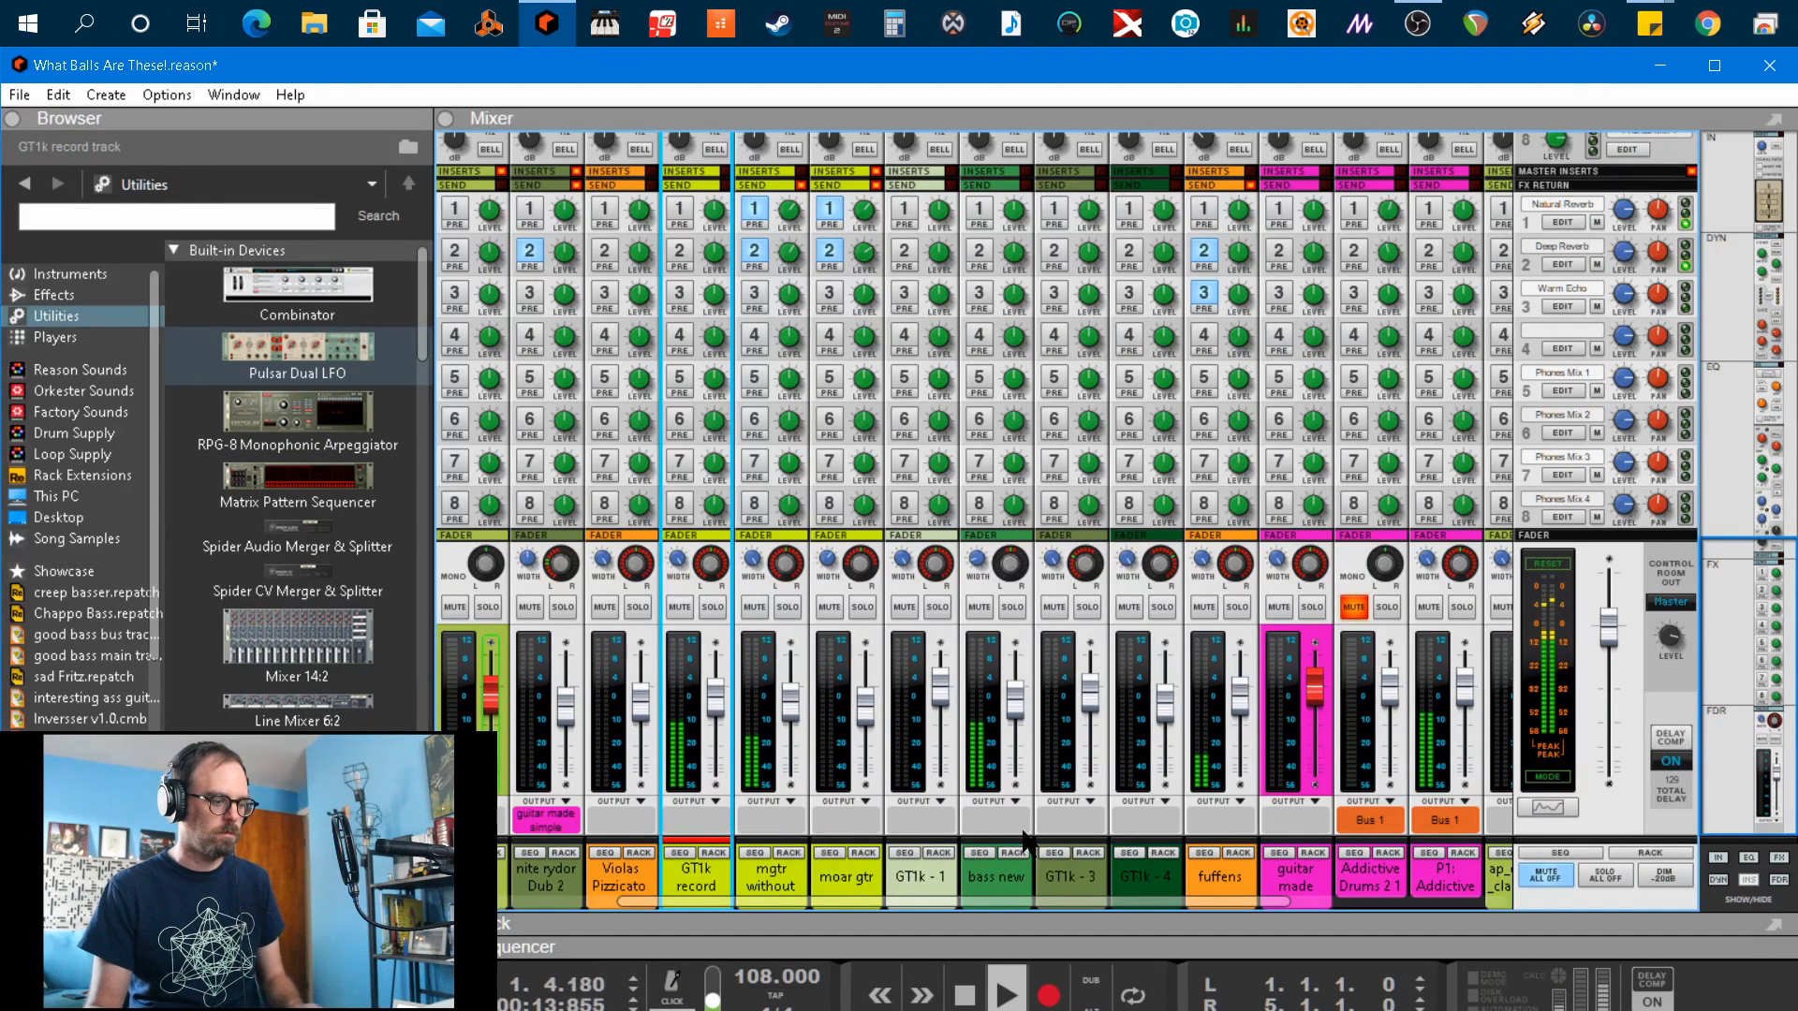
key("F7")
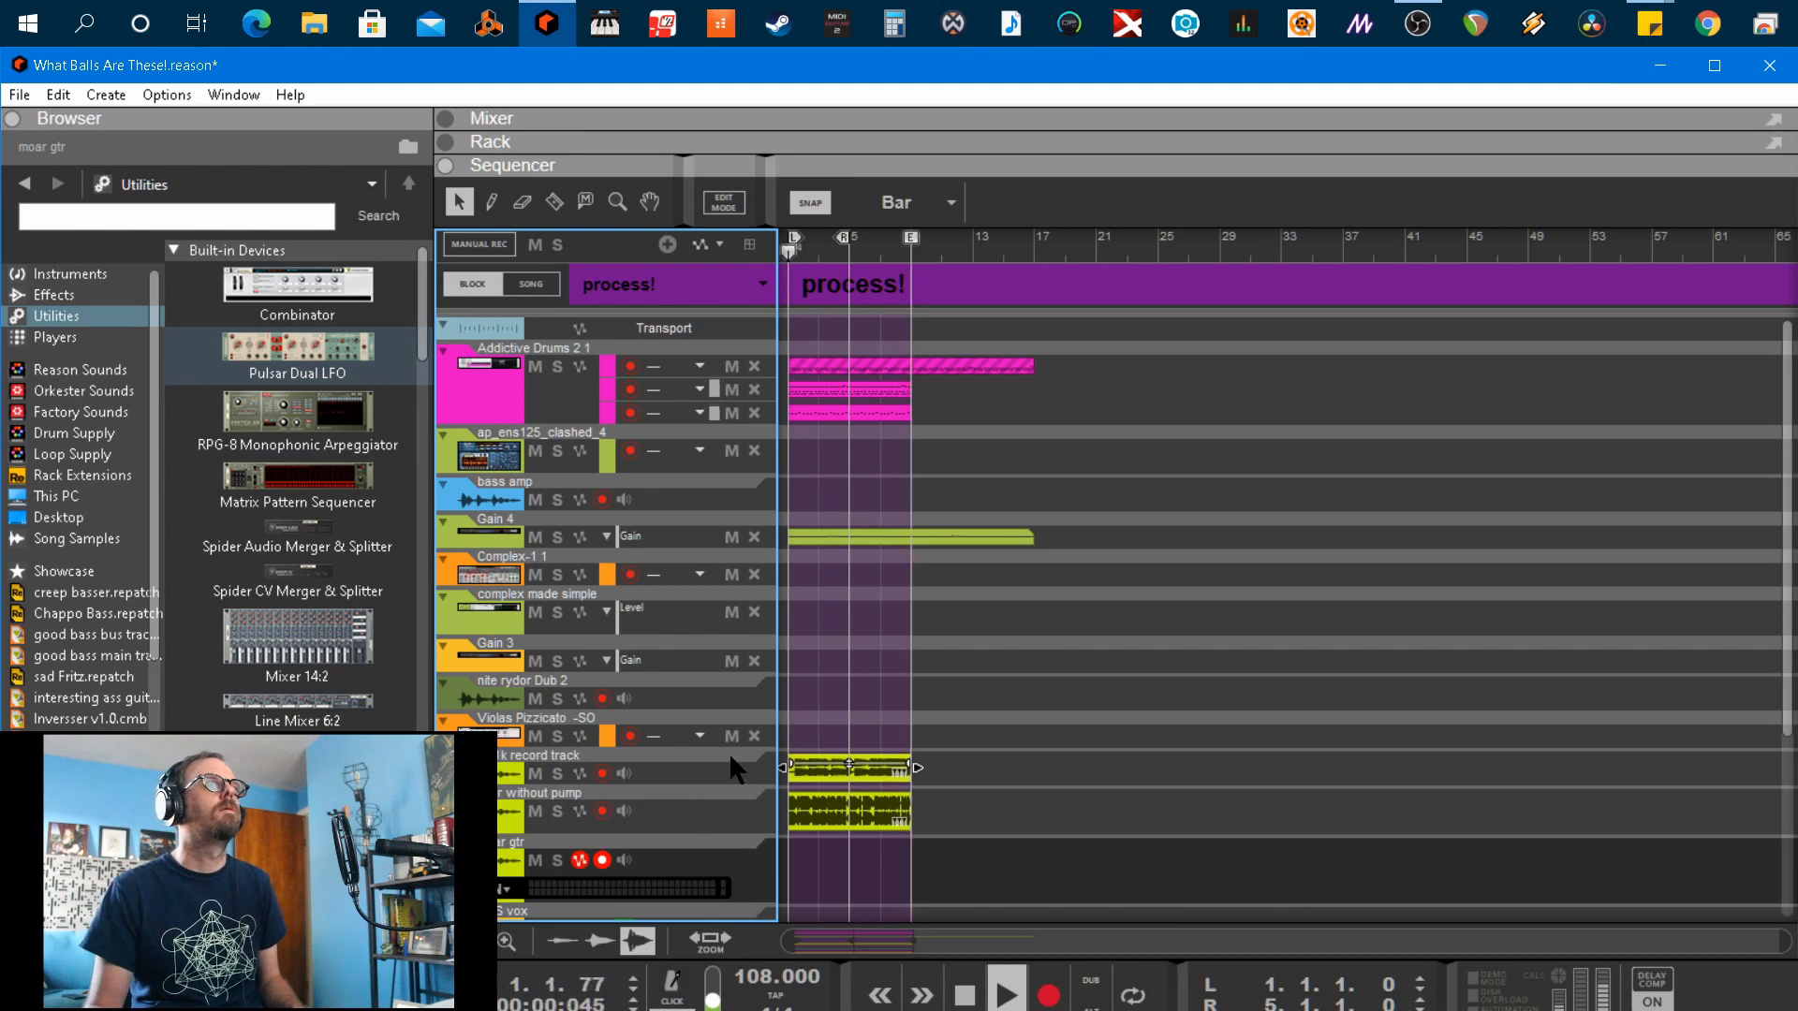
key("space")
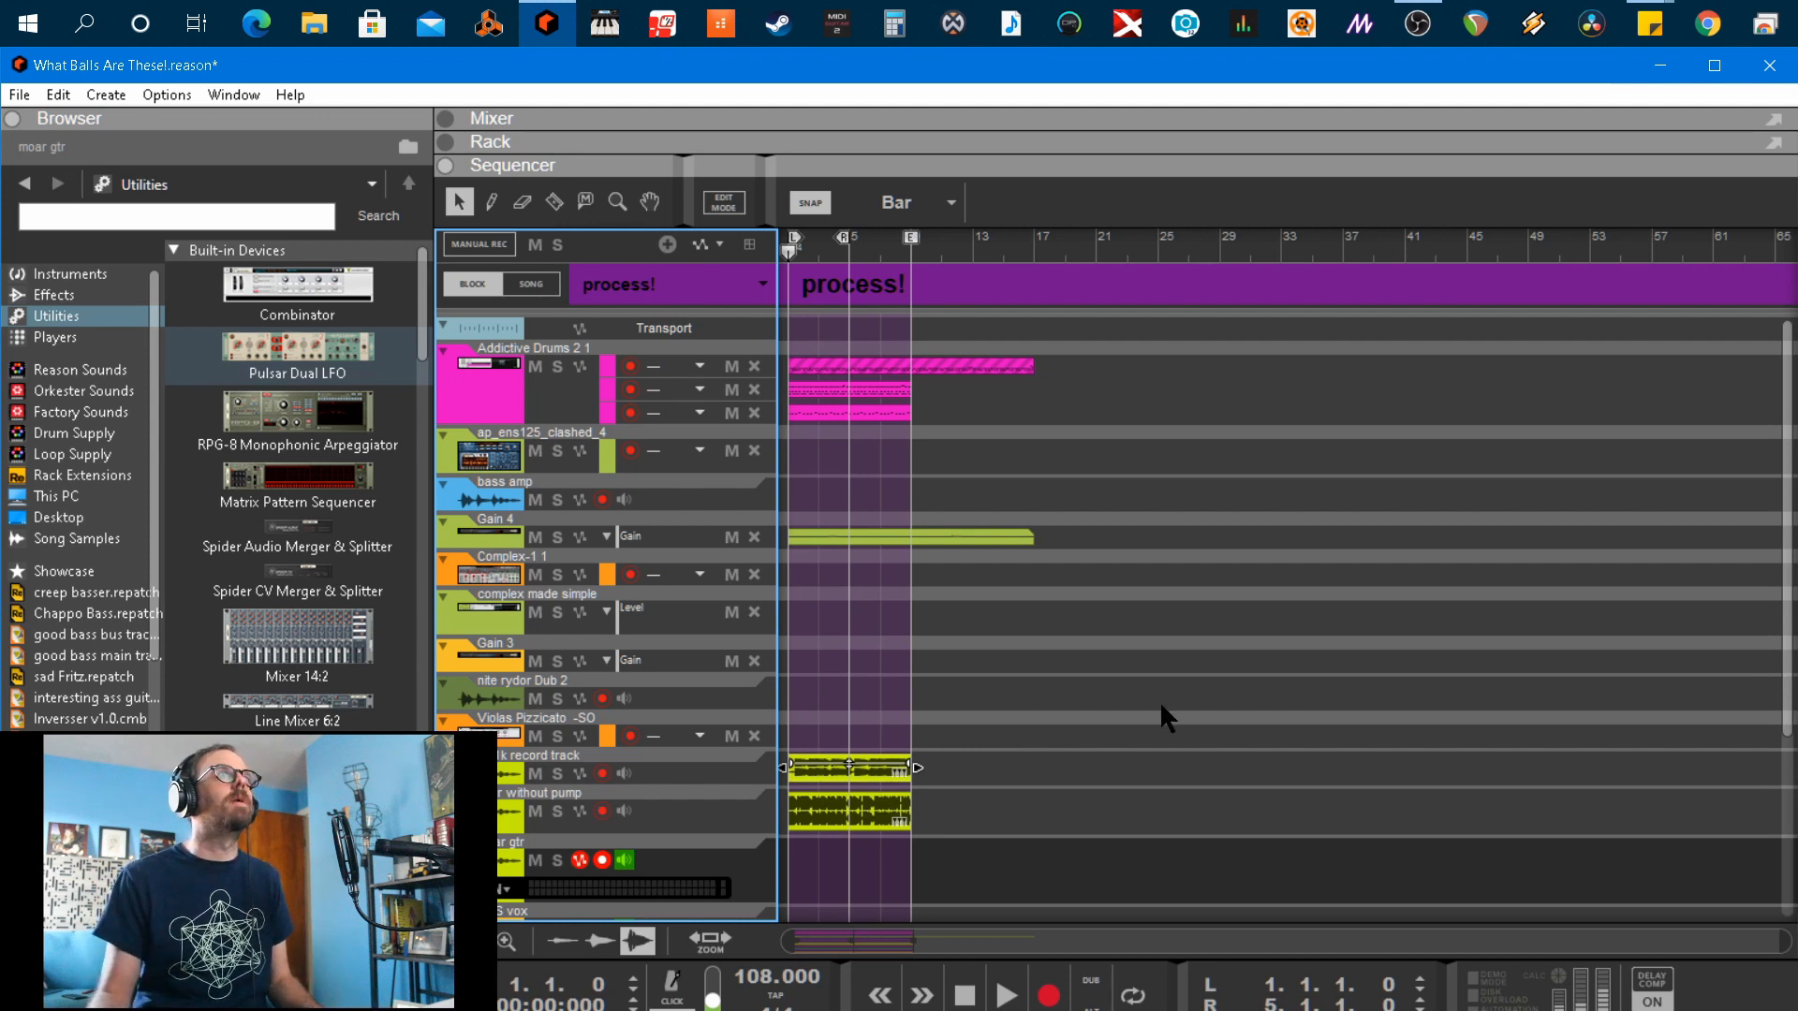
Switch to the song arrangement, select all its existing clips and move them to start at bar 172
key("b")
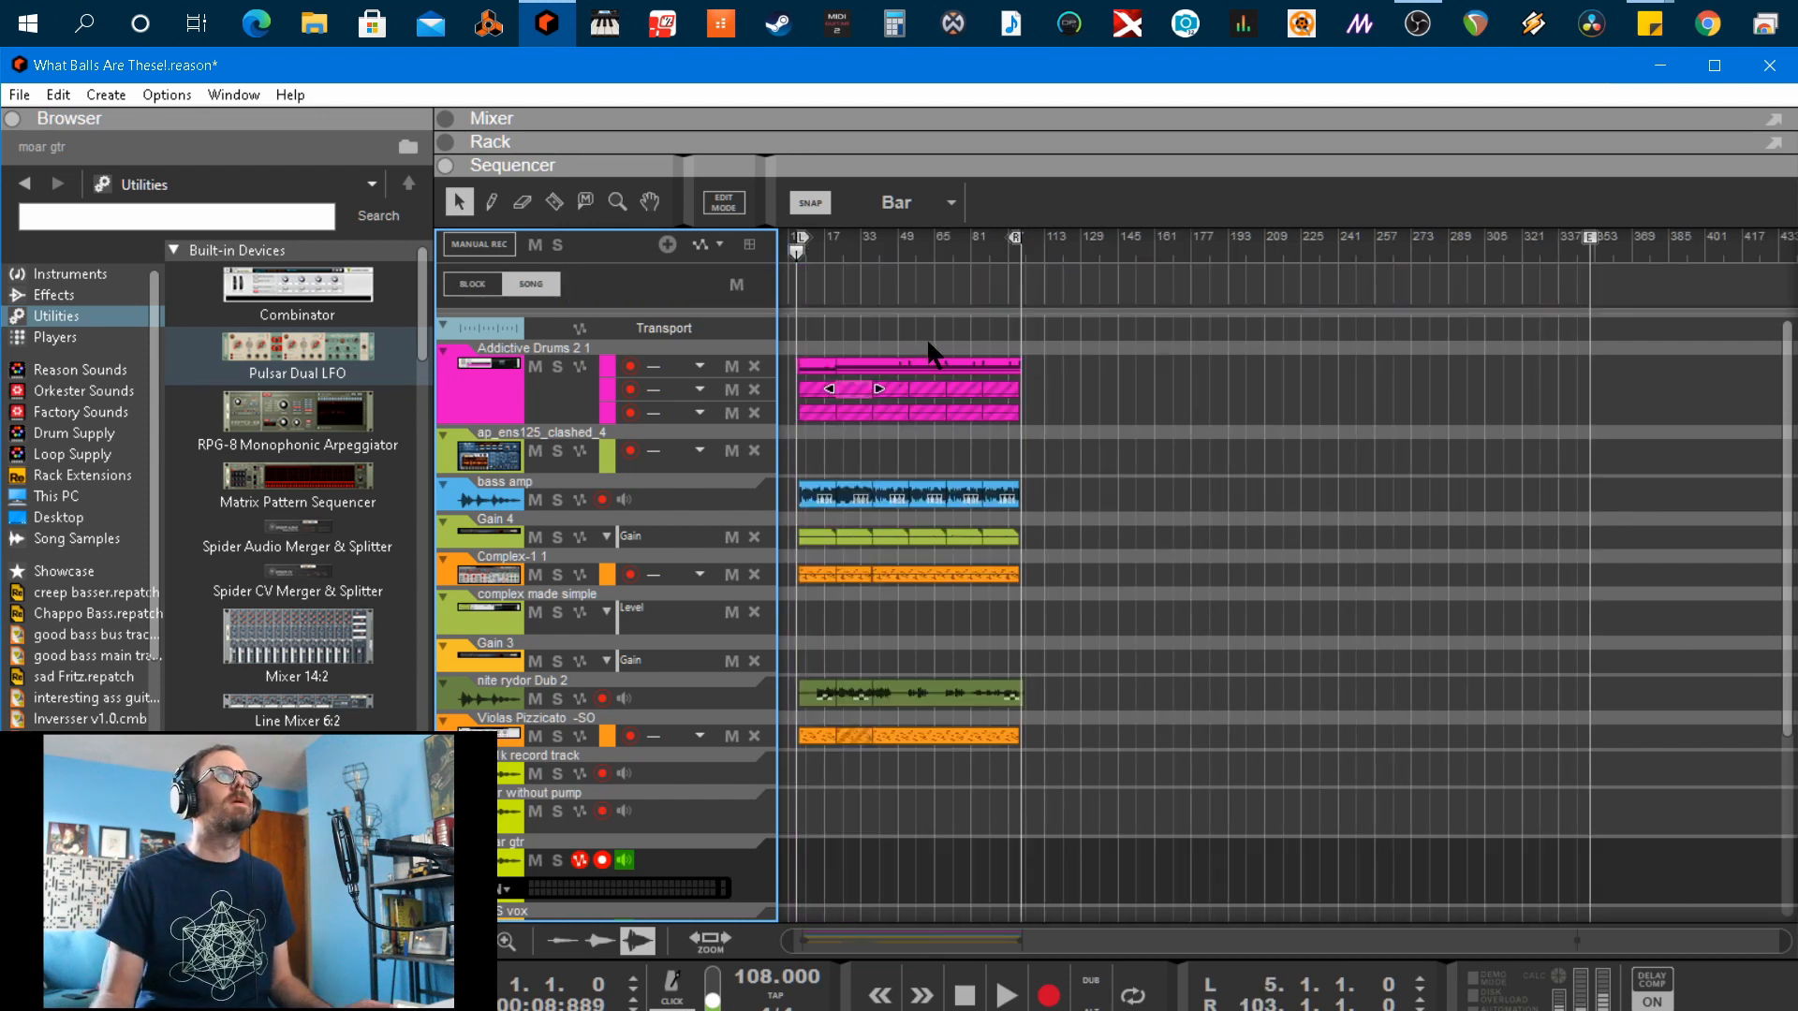
left_click_drag(1070, 357, 796, 777)
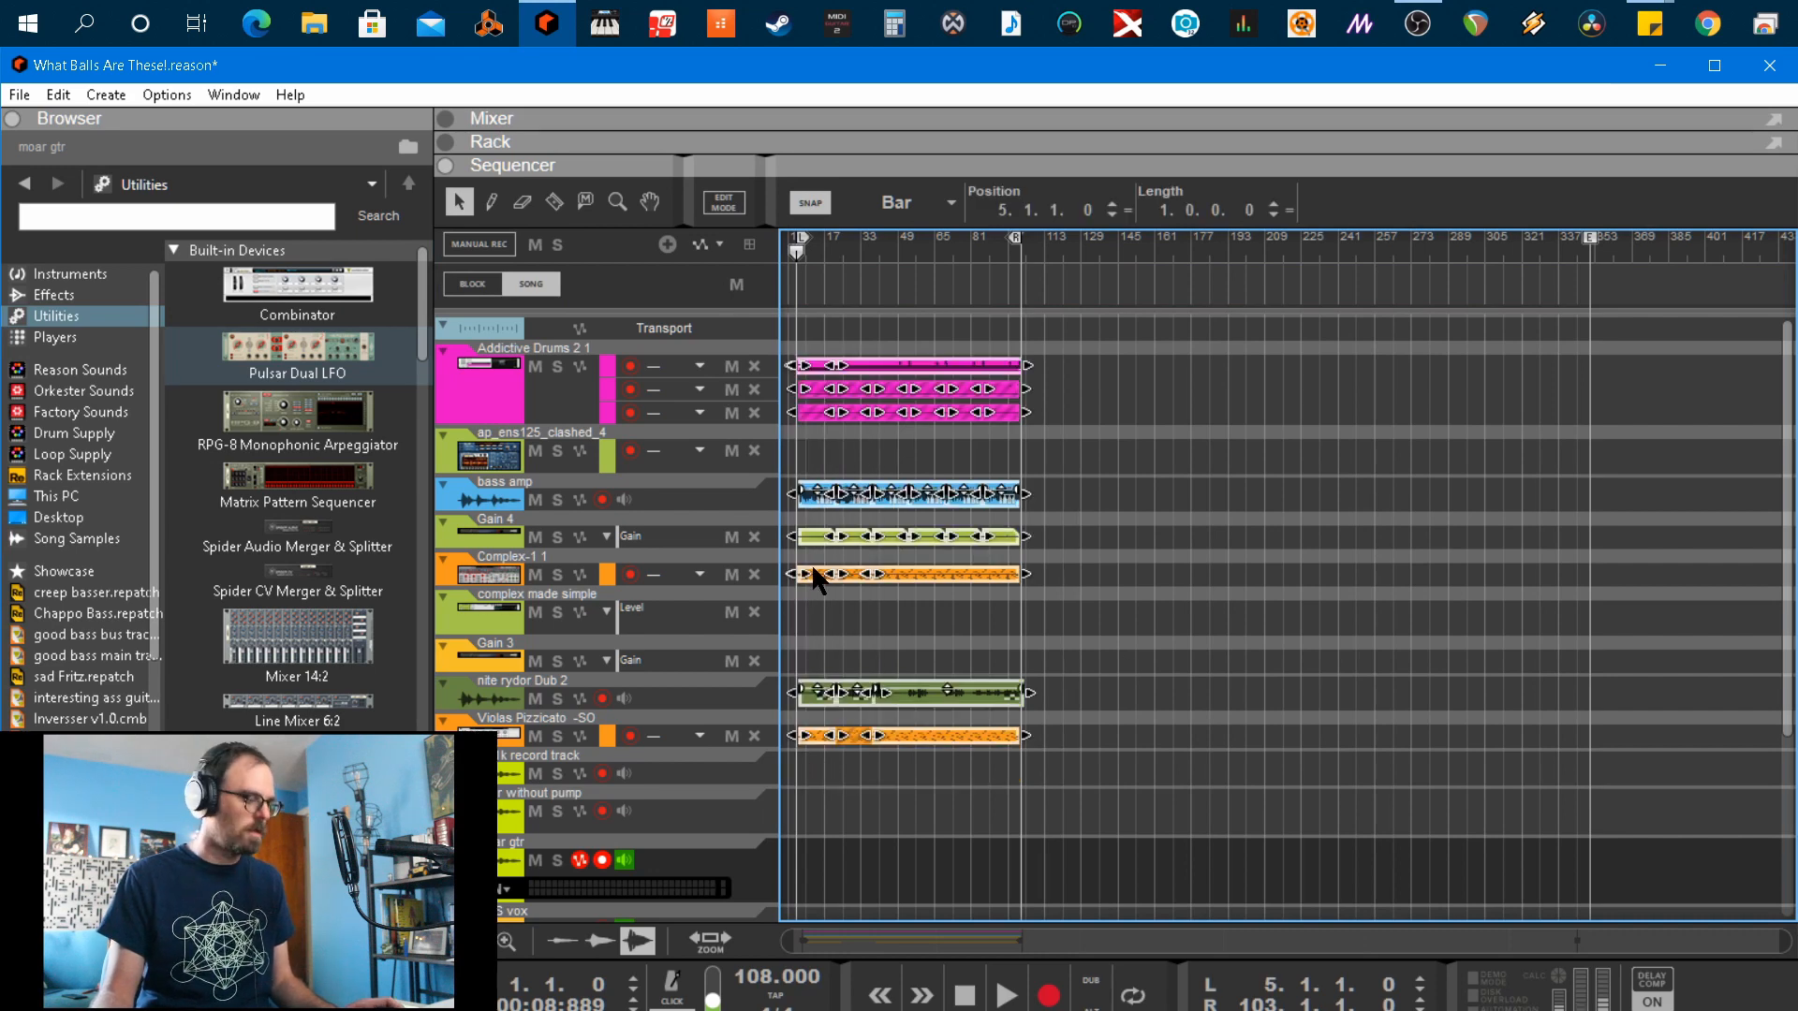
scroll(811, 564, "up", 3)
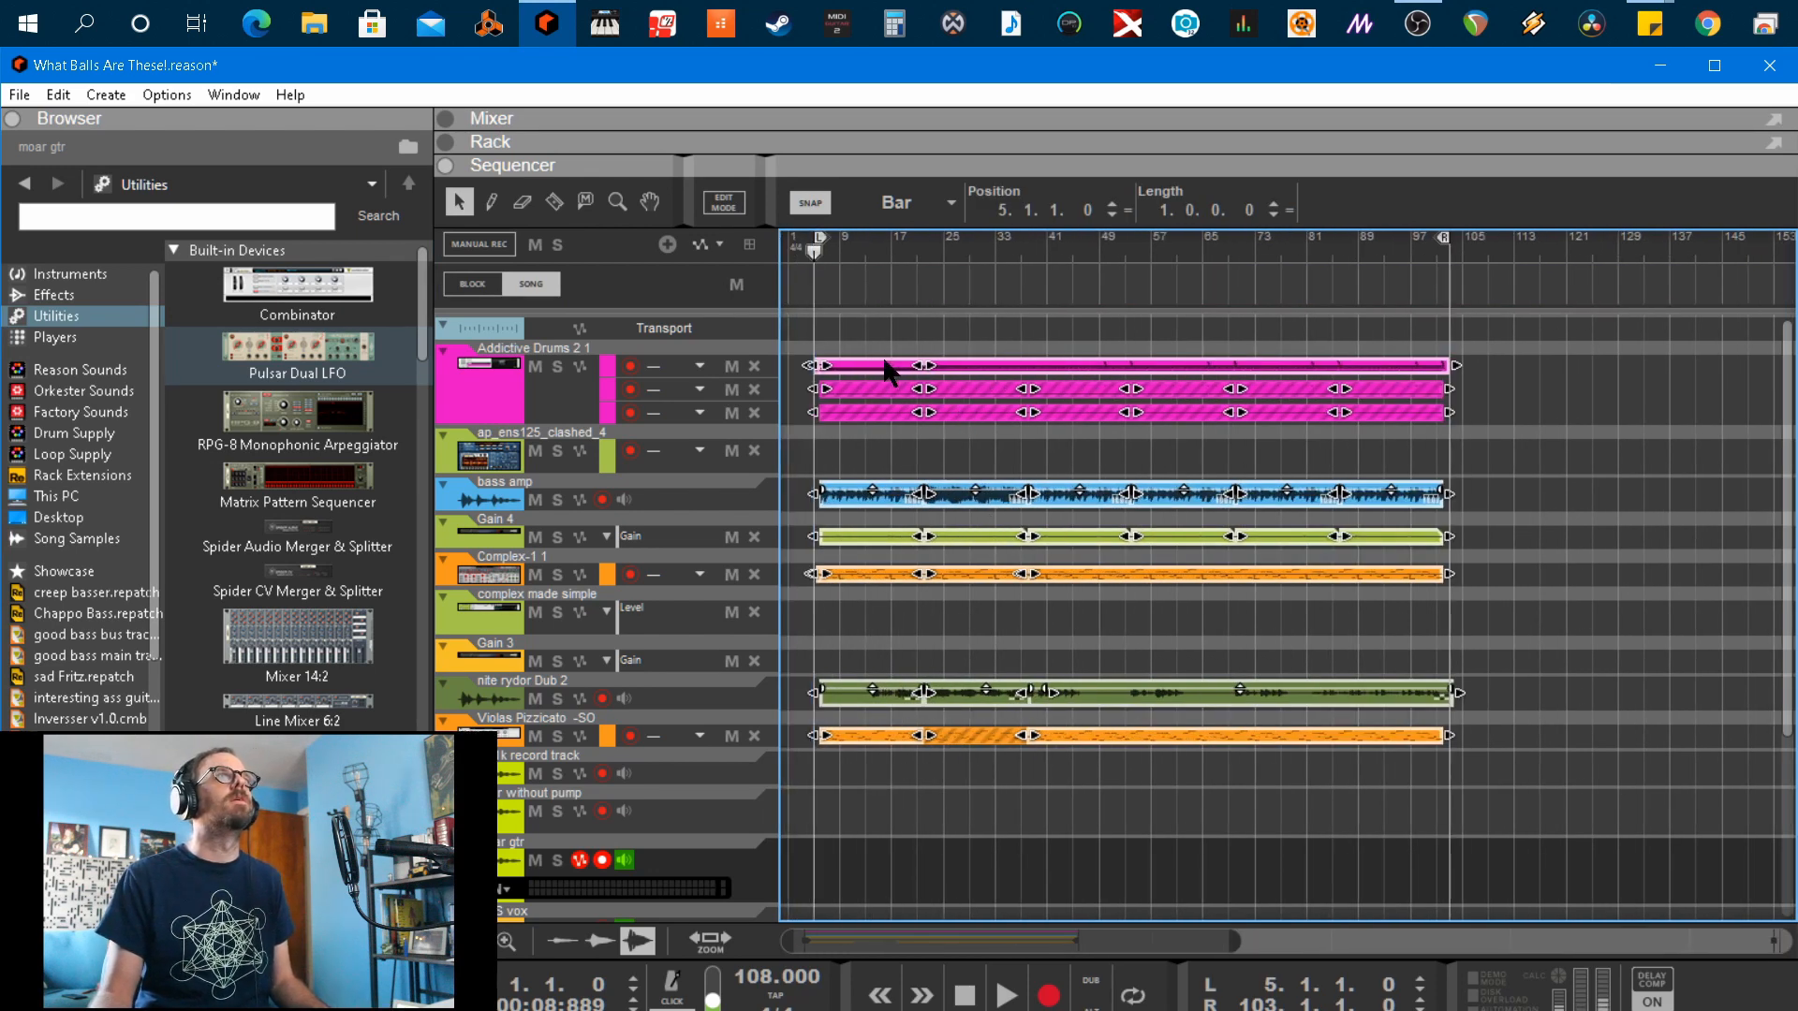
left_click_drag(868, 362, 1778, 349)
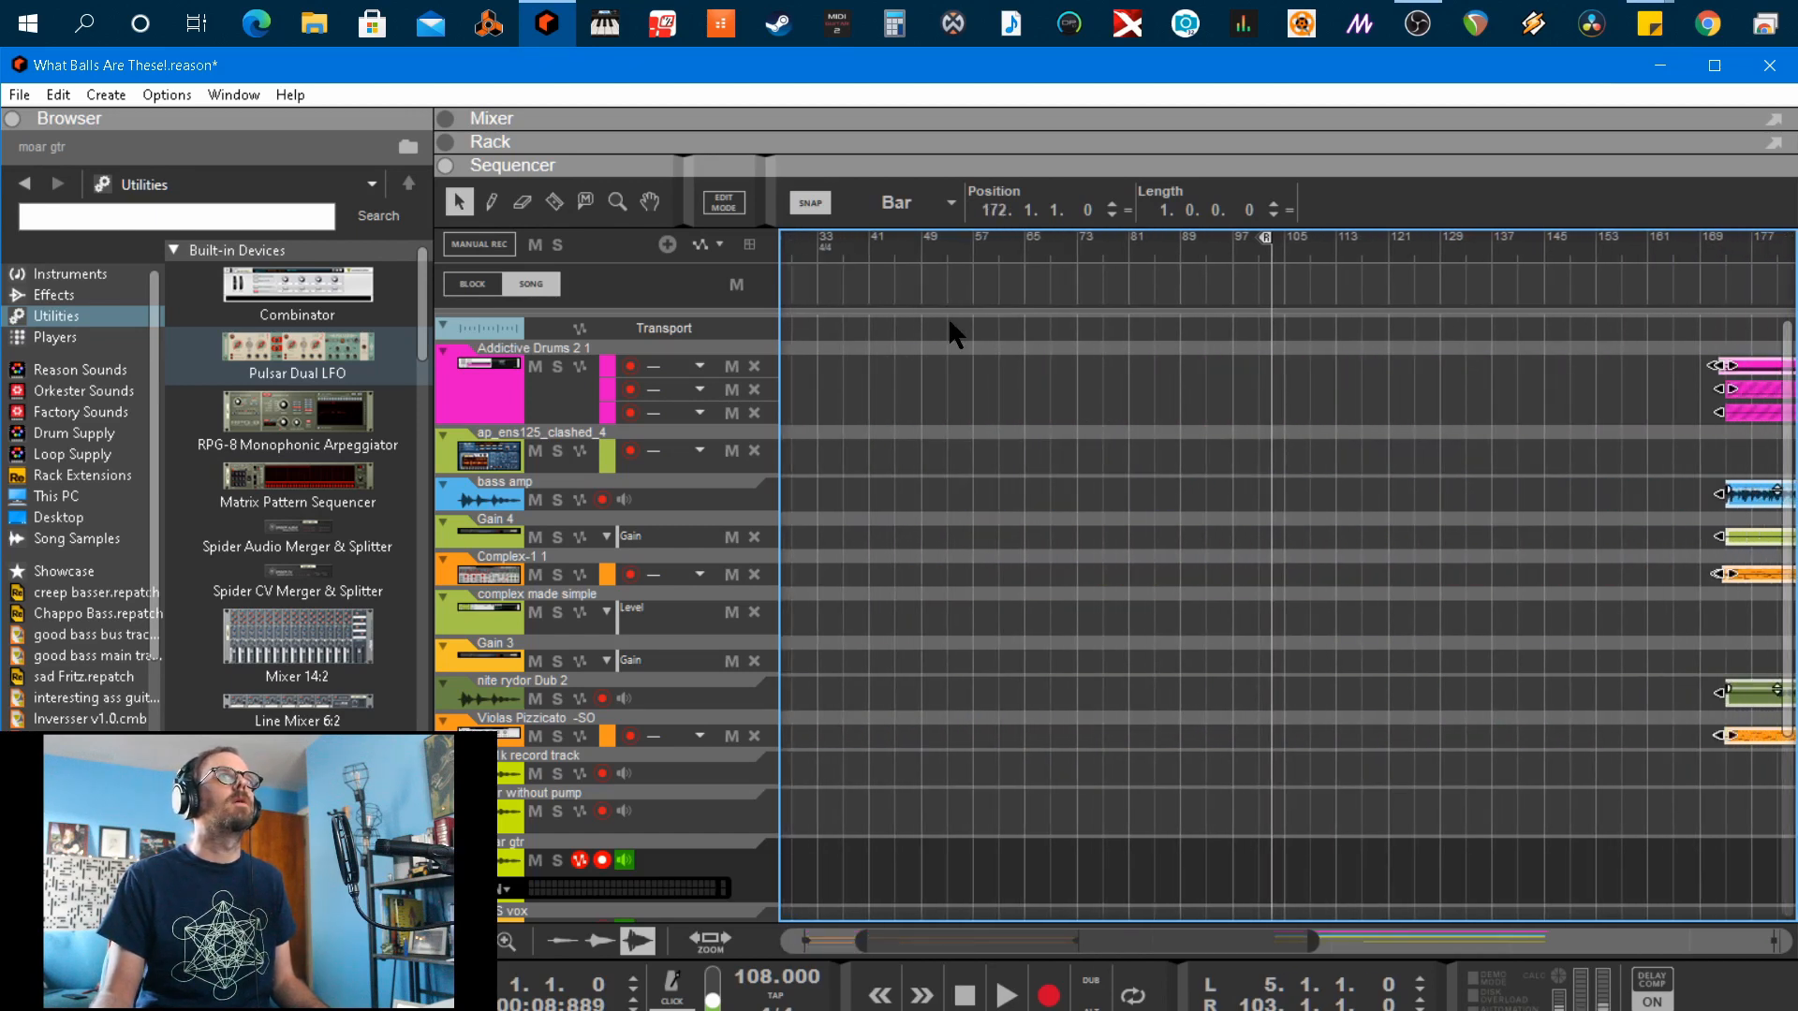
Return the song position to bar 1 and frame the emptied opening bars of the arrangement
scroll(947, 316, "left", 3)
left_click_drag(813, 251, 789, 251)
scroll(817, 316, "up", 2)
scroll(817, 316, "up", 2)
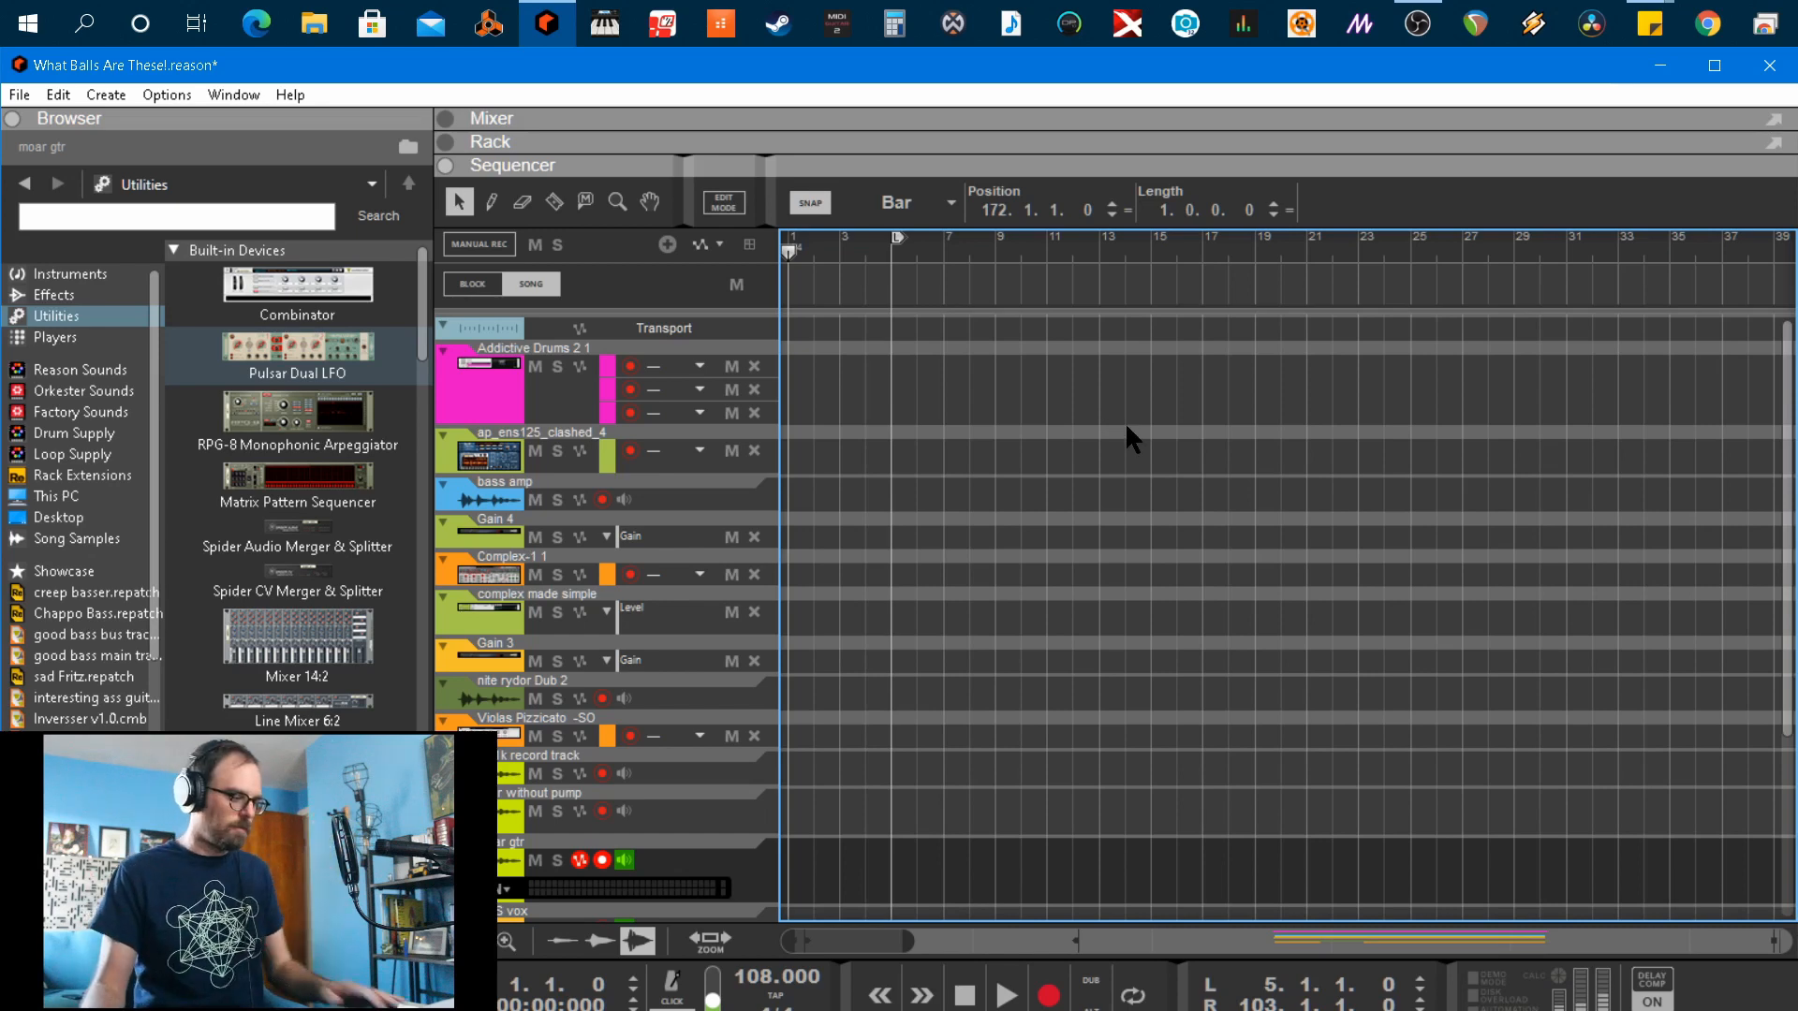
Hide the browser and draw the Creativity block in the song's block lane, starting at bar 1 and 22 bars long
key("F3")
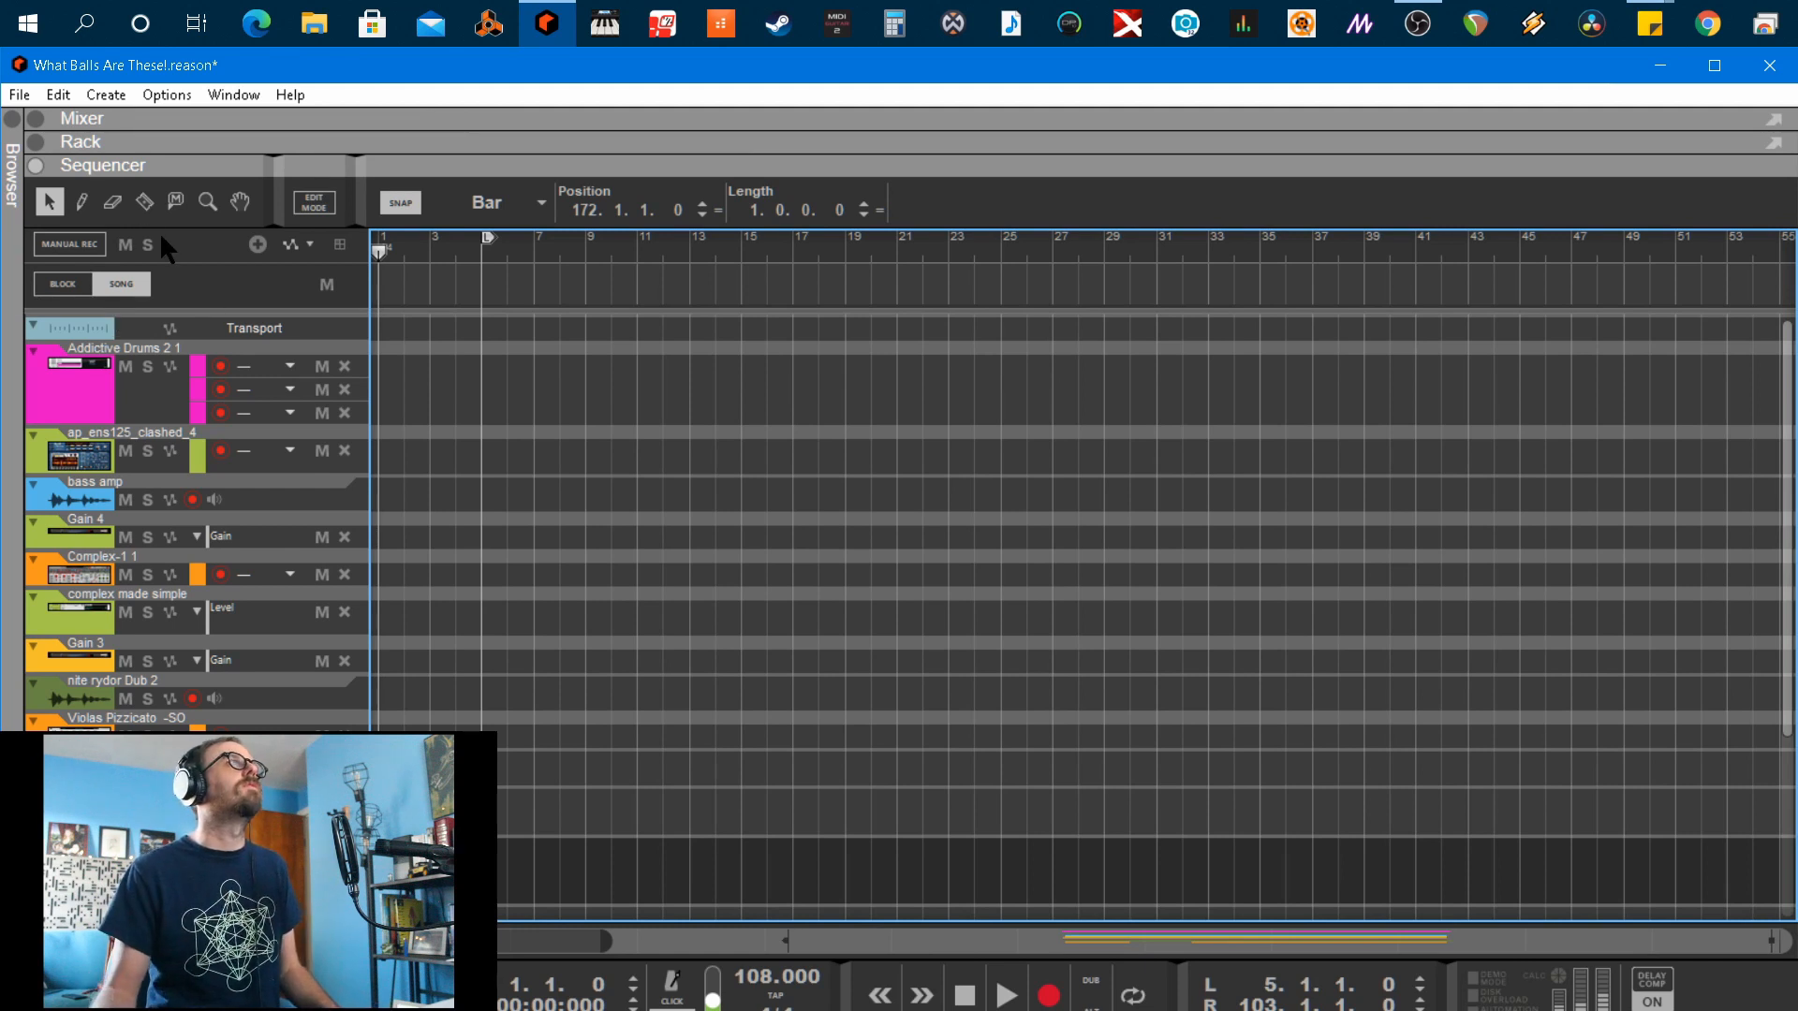
left_click(81, 201)
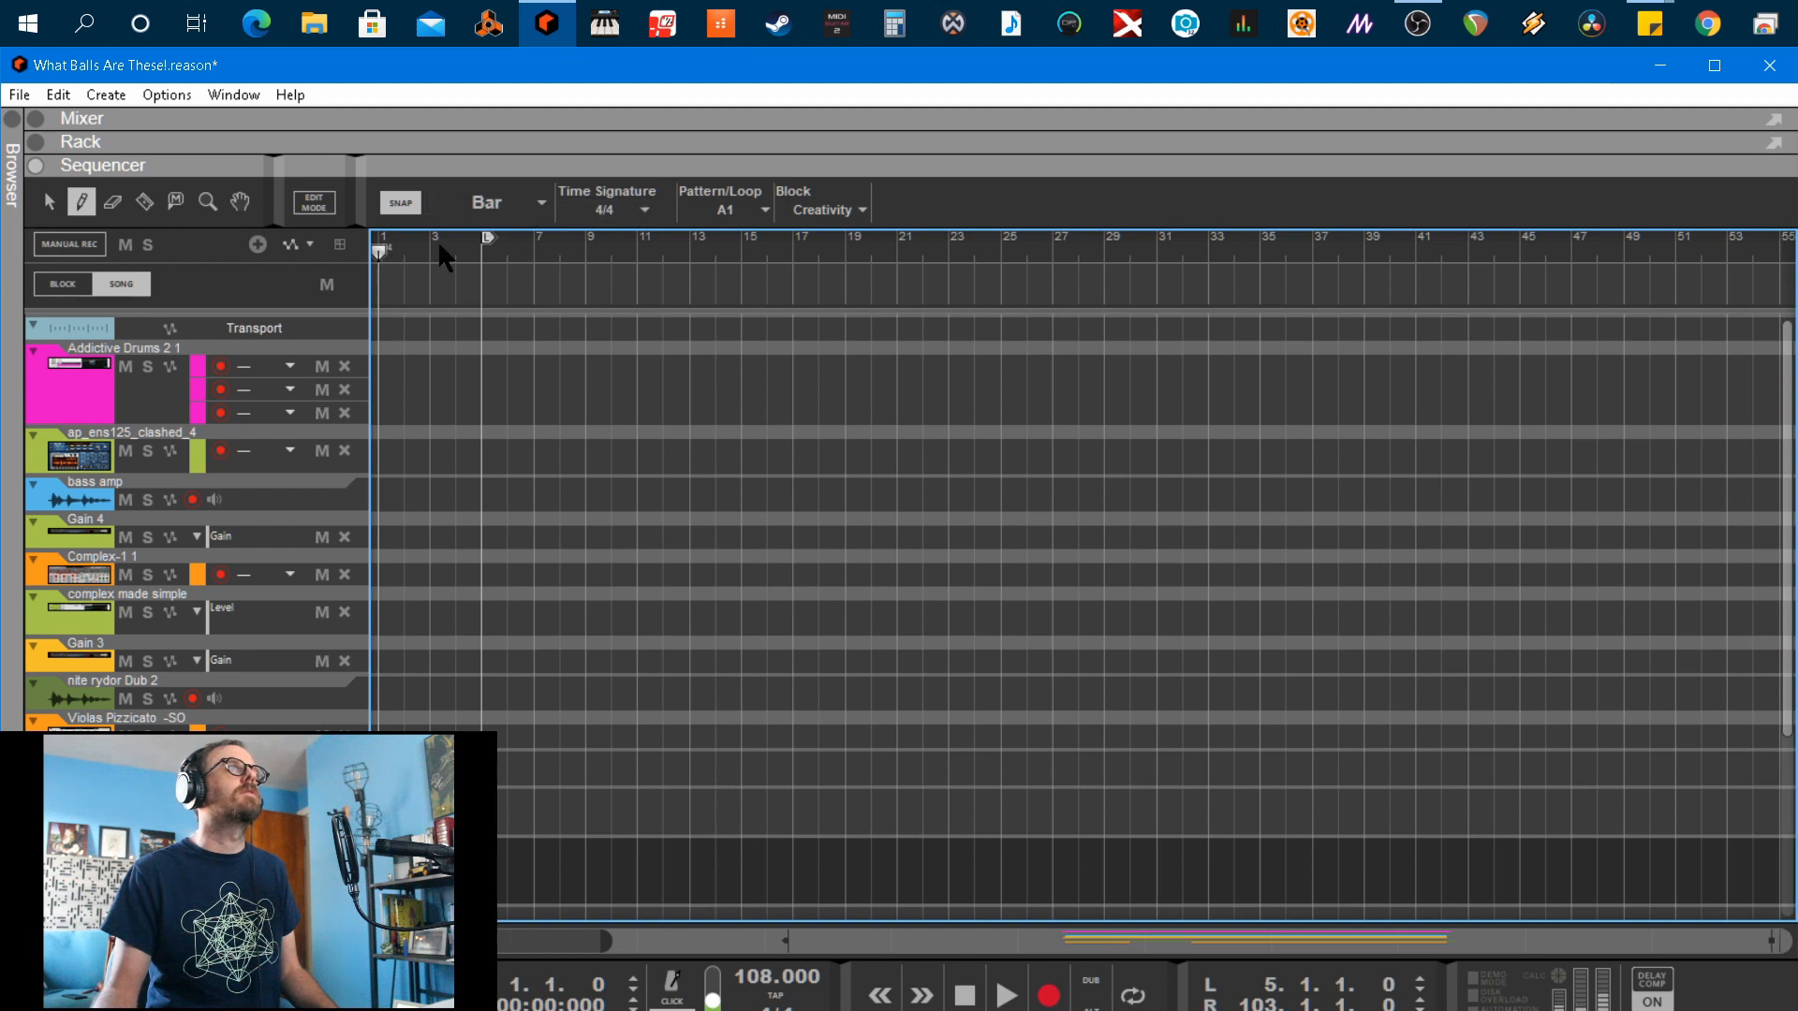
left_click(821, 217)
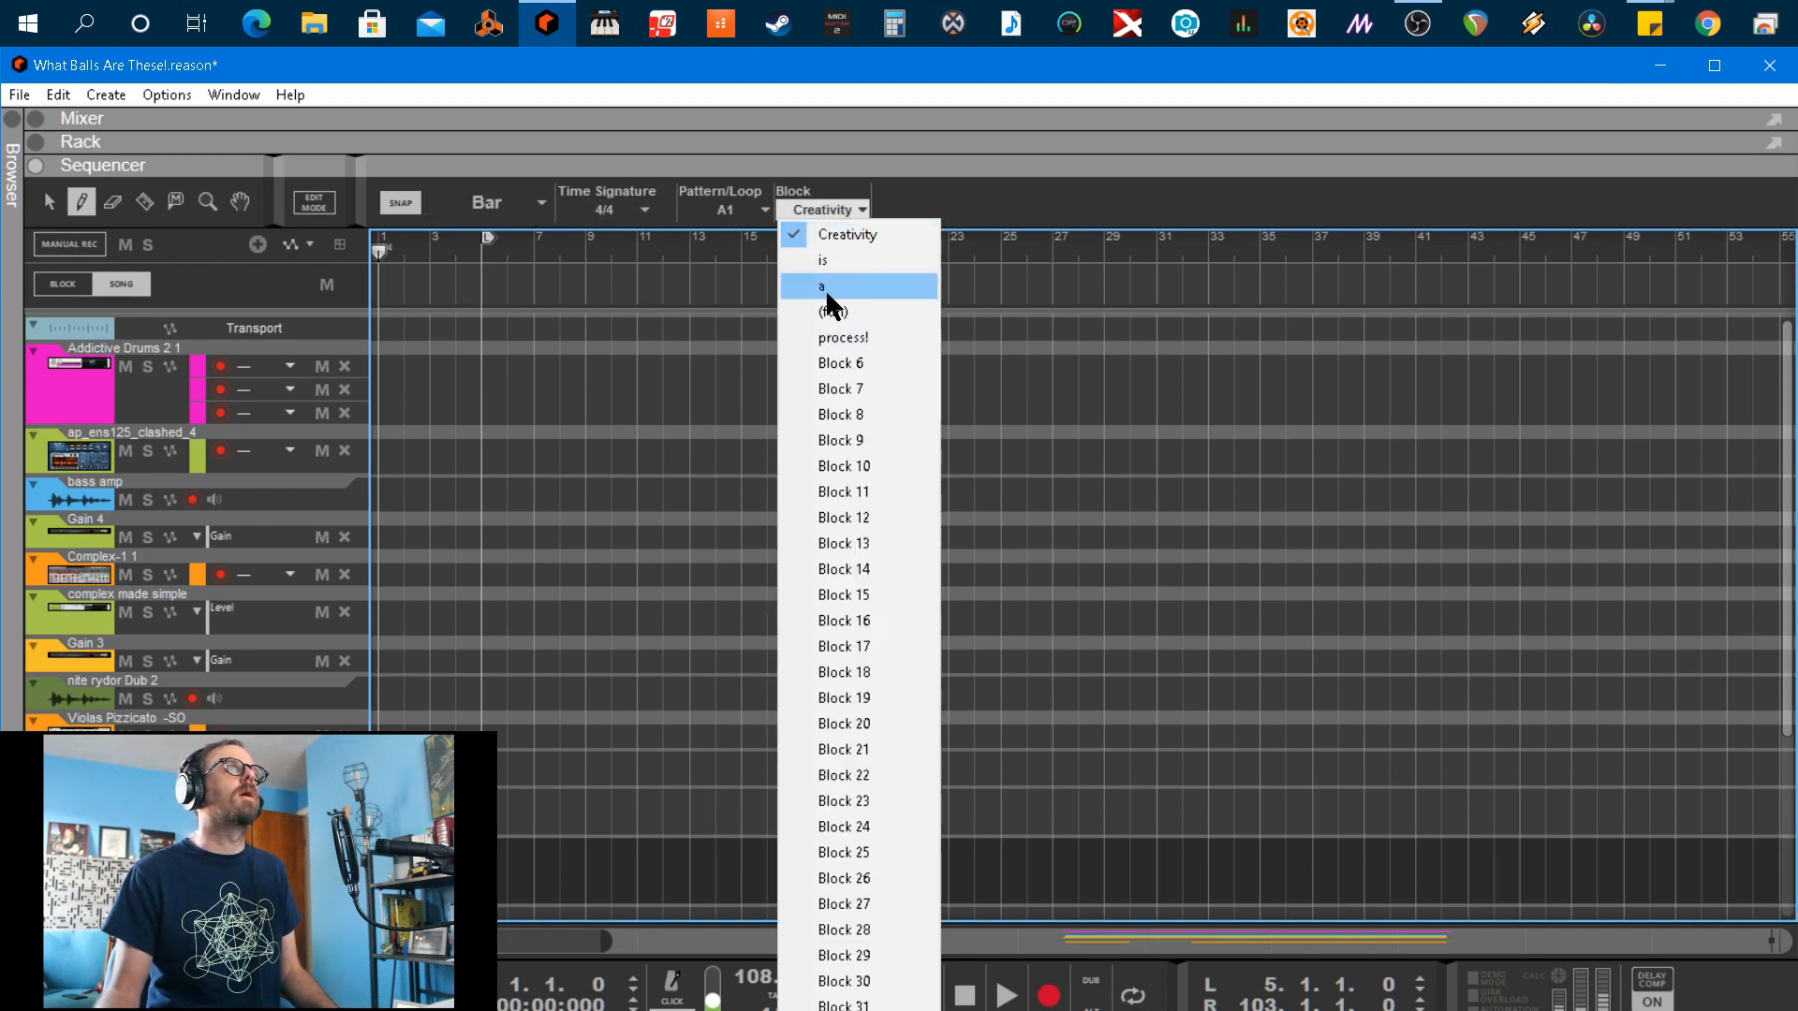
left_click(839, 232)
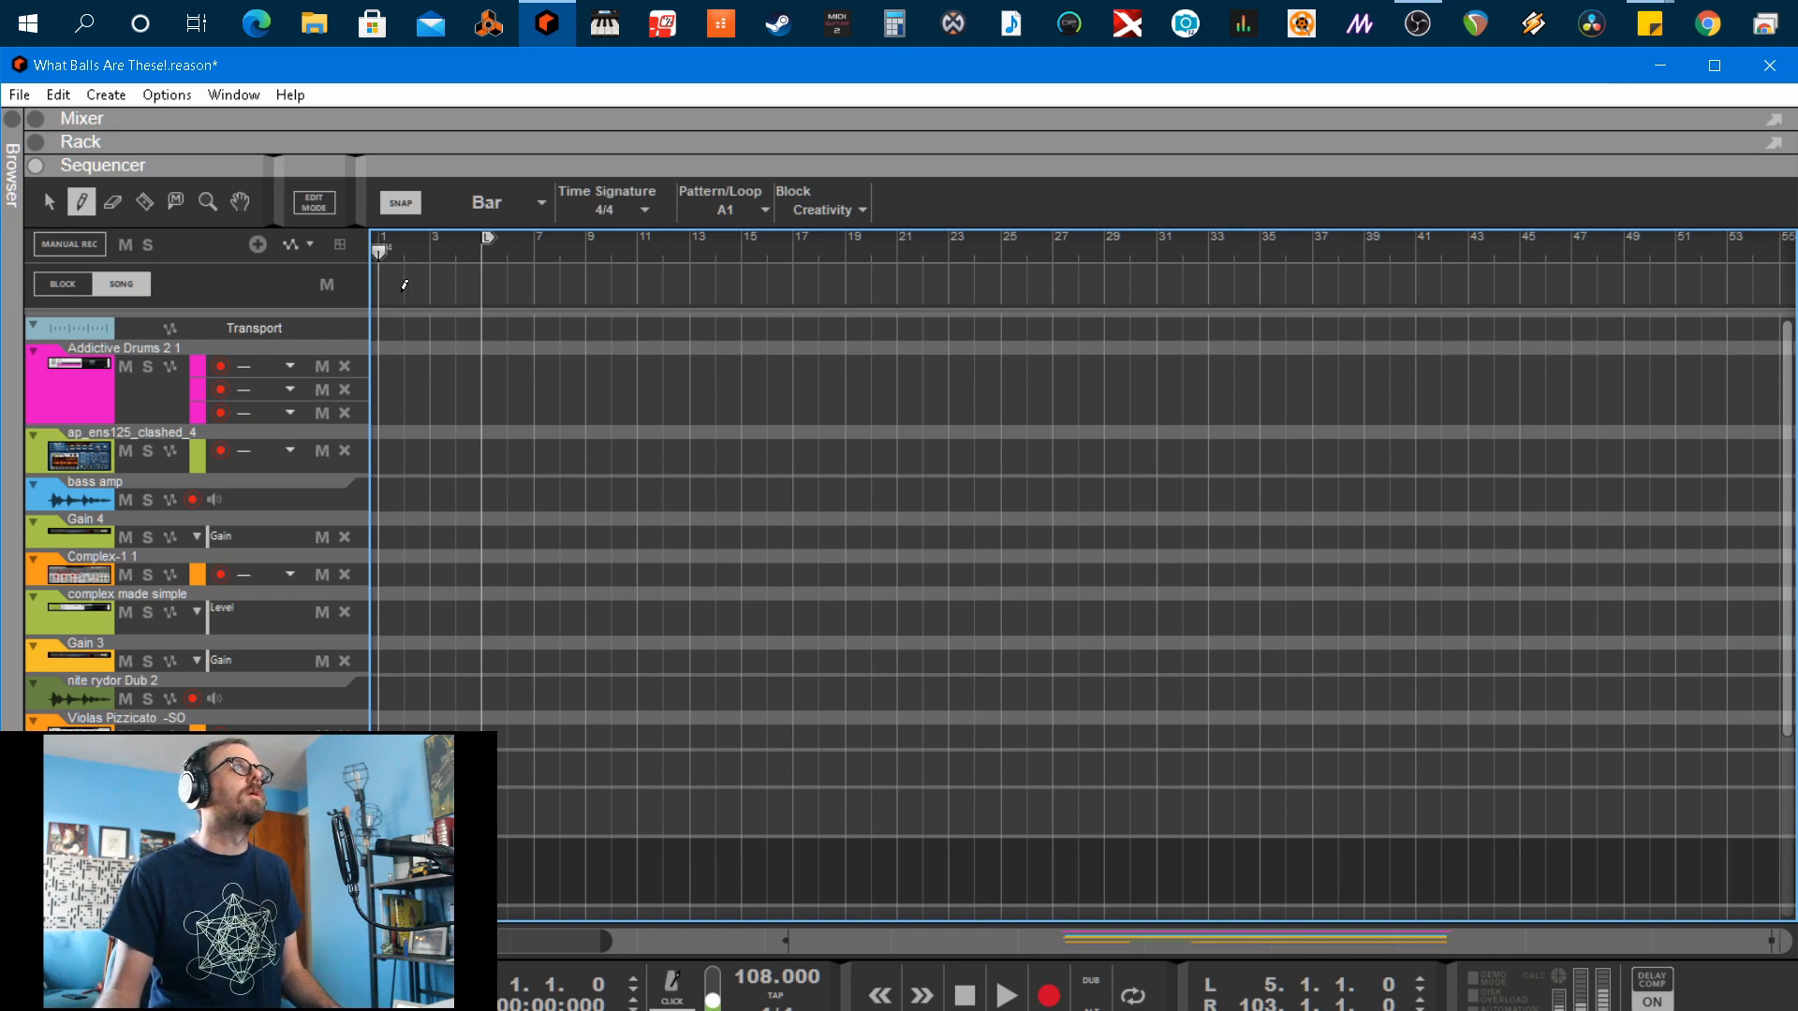
mouse_move(388, 283)
left_mouse_down()
mouse_move(582, 293)
mouse_move(944, 271)
left_mouse_up()
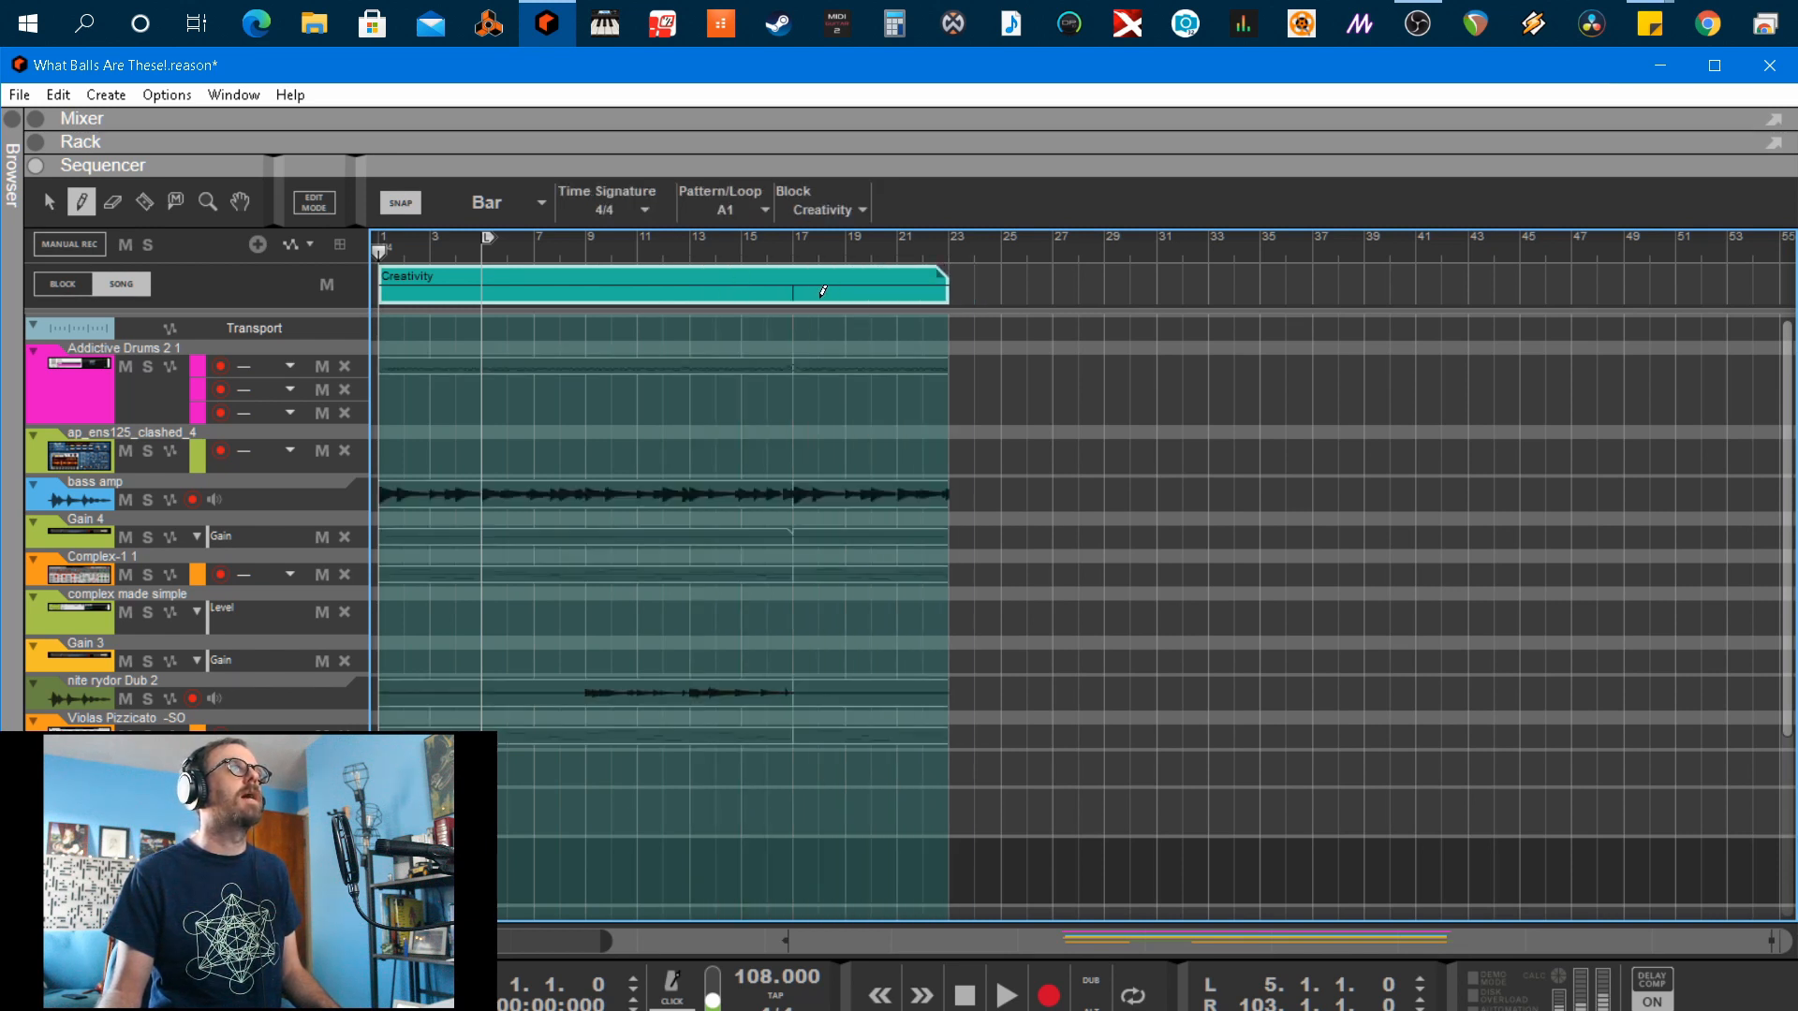
Select the Creativity block in the song and move the song position to its repeat point at bar 17, followed by bar 14
key("q")
left_click(792, 281)
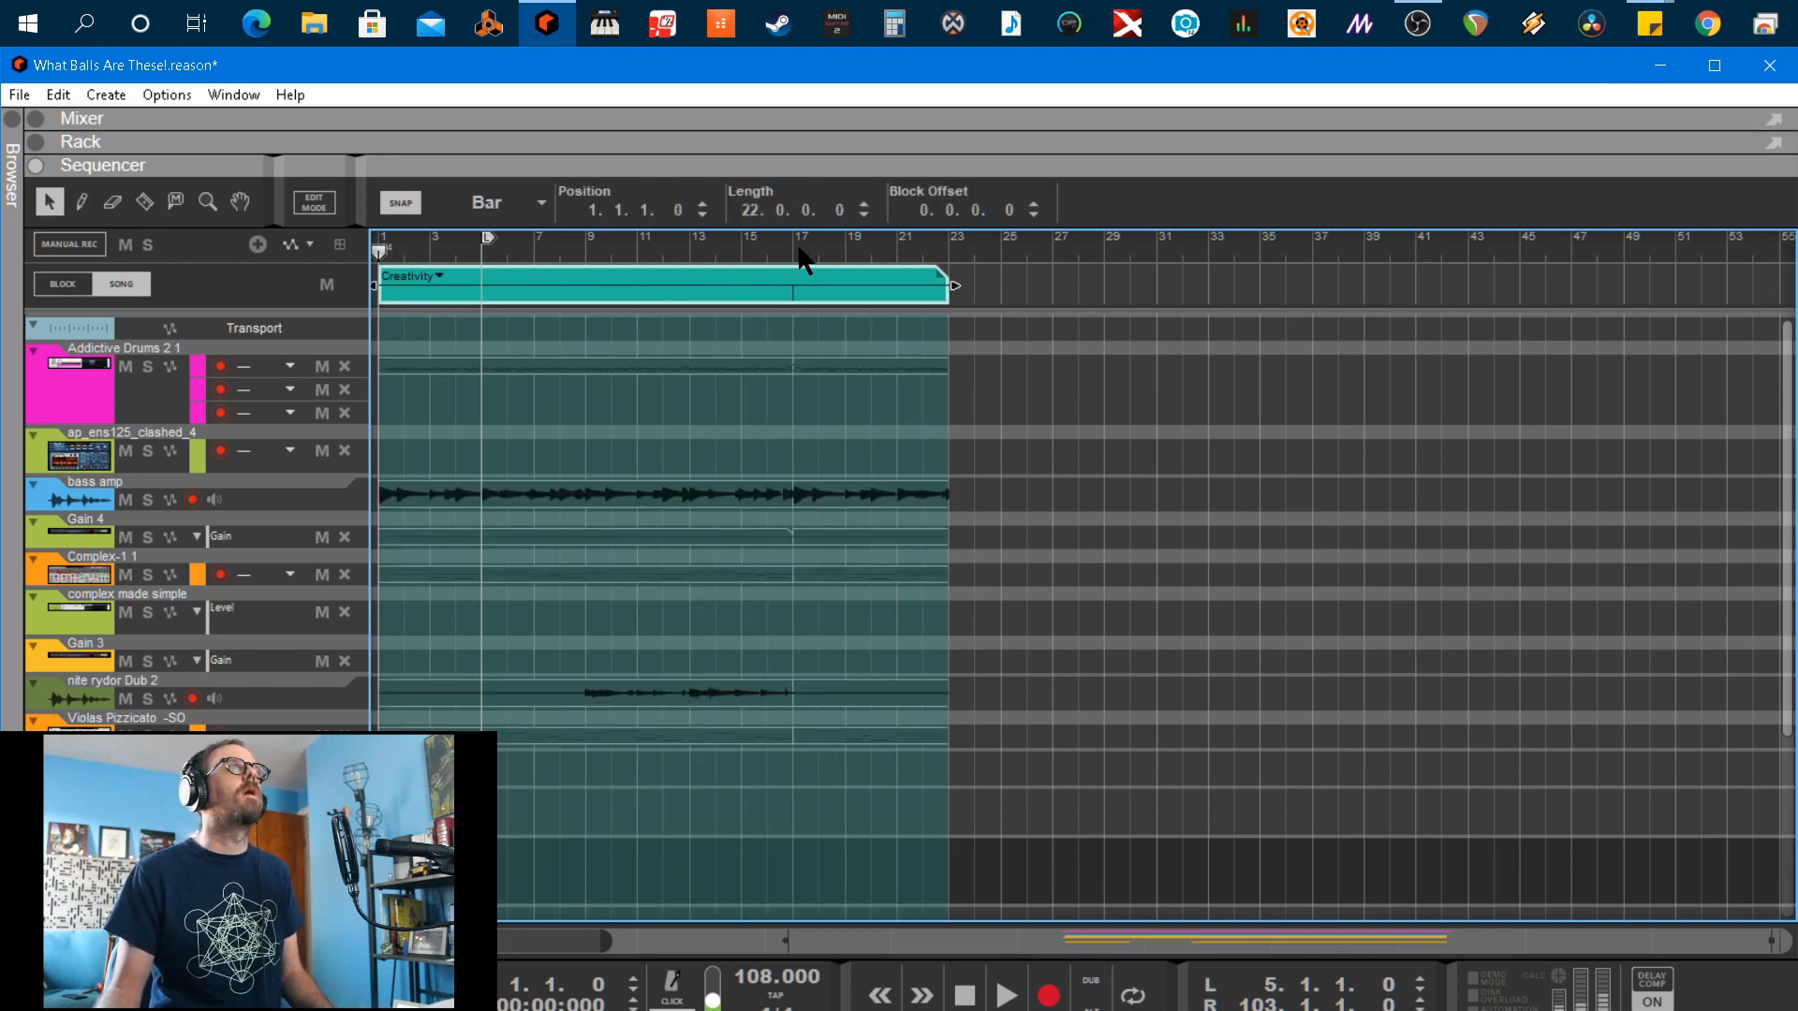
left_click(793, 247)
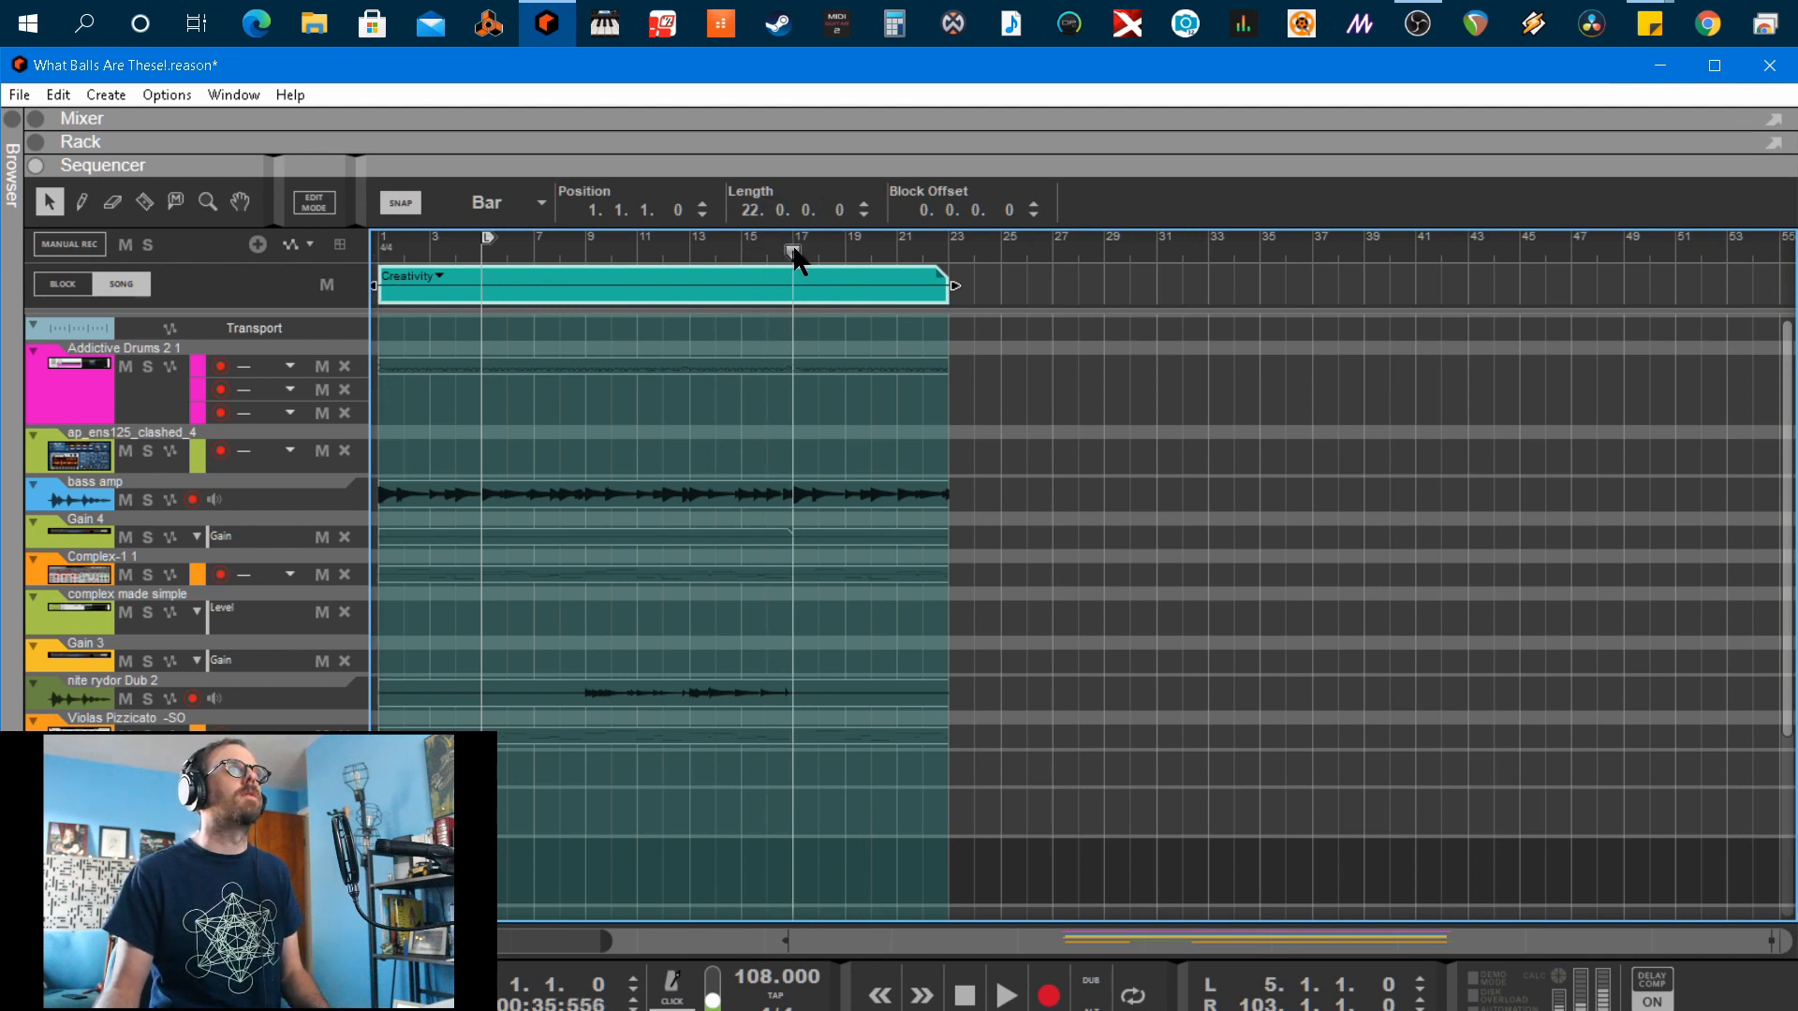
mouse_move(793, 246)
left_mouse_down()
mouse_move(768, 245)
mouse_move(794, 249)
left_mouse_up()
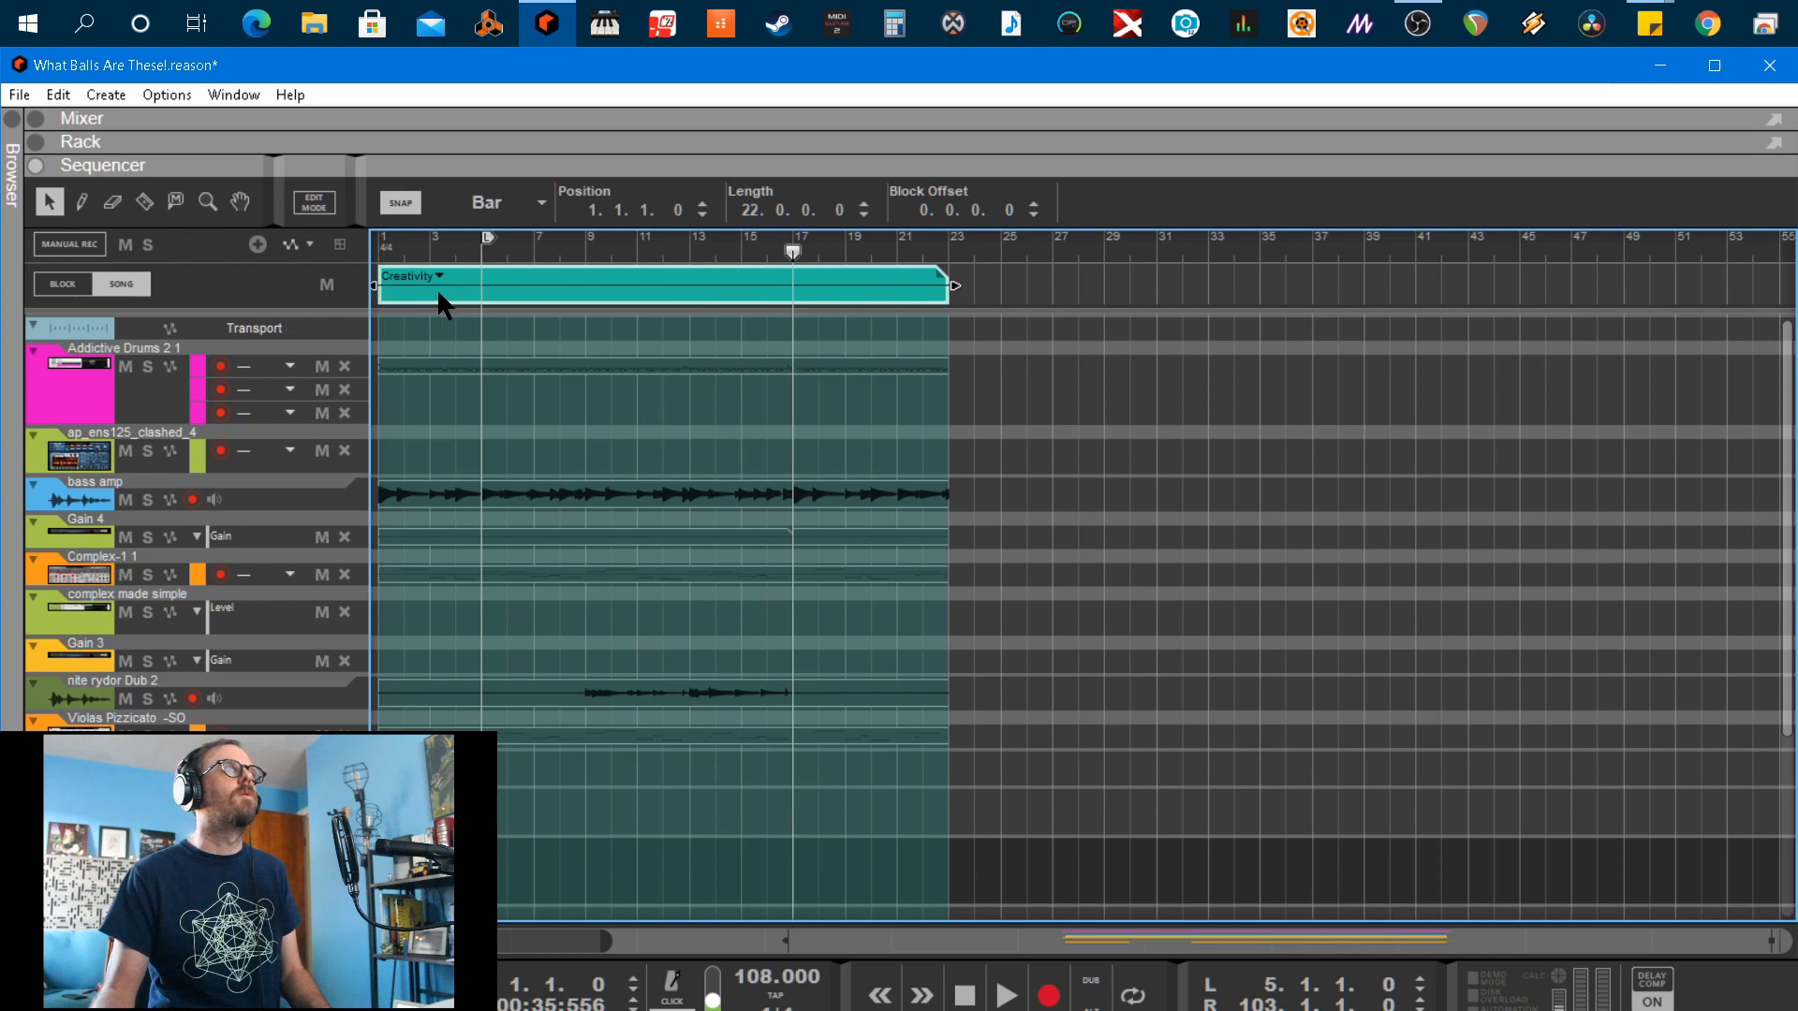
left_click_drag(792, 245, 716, 249)
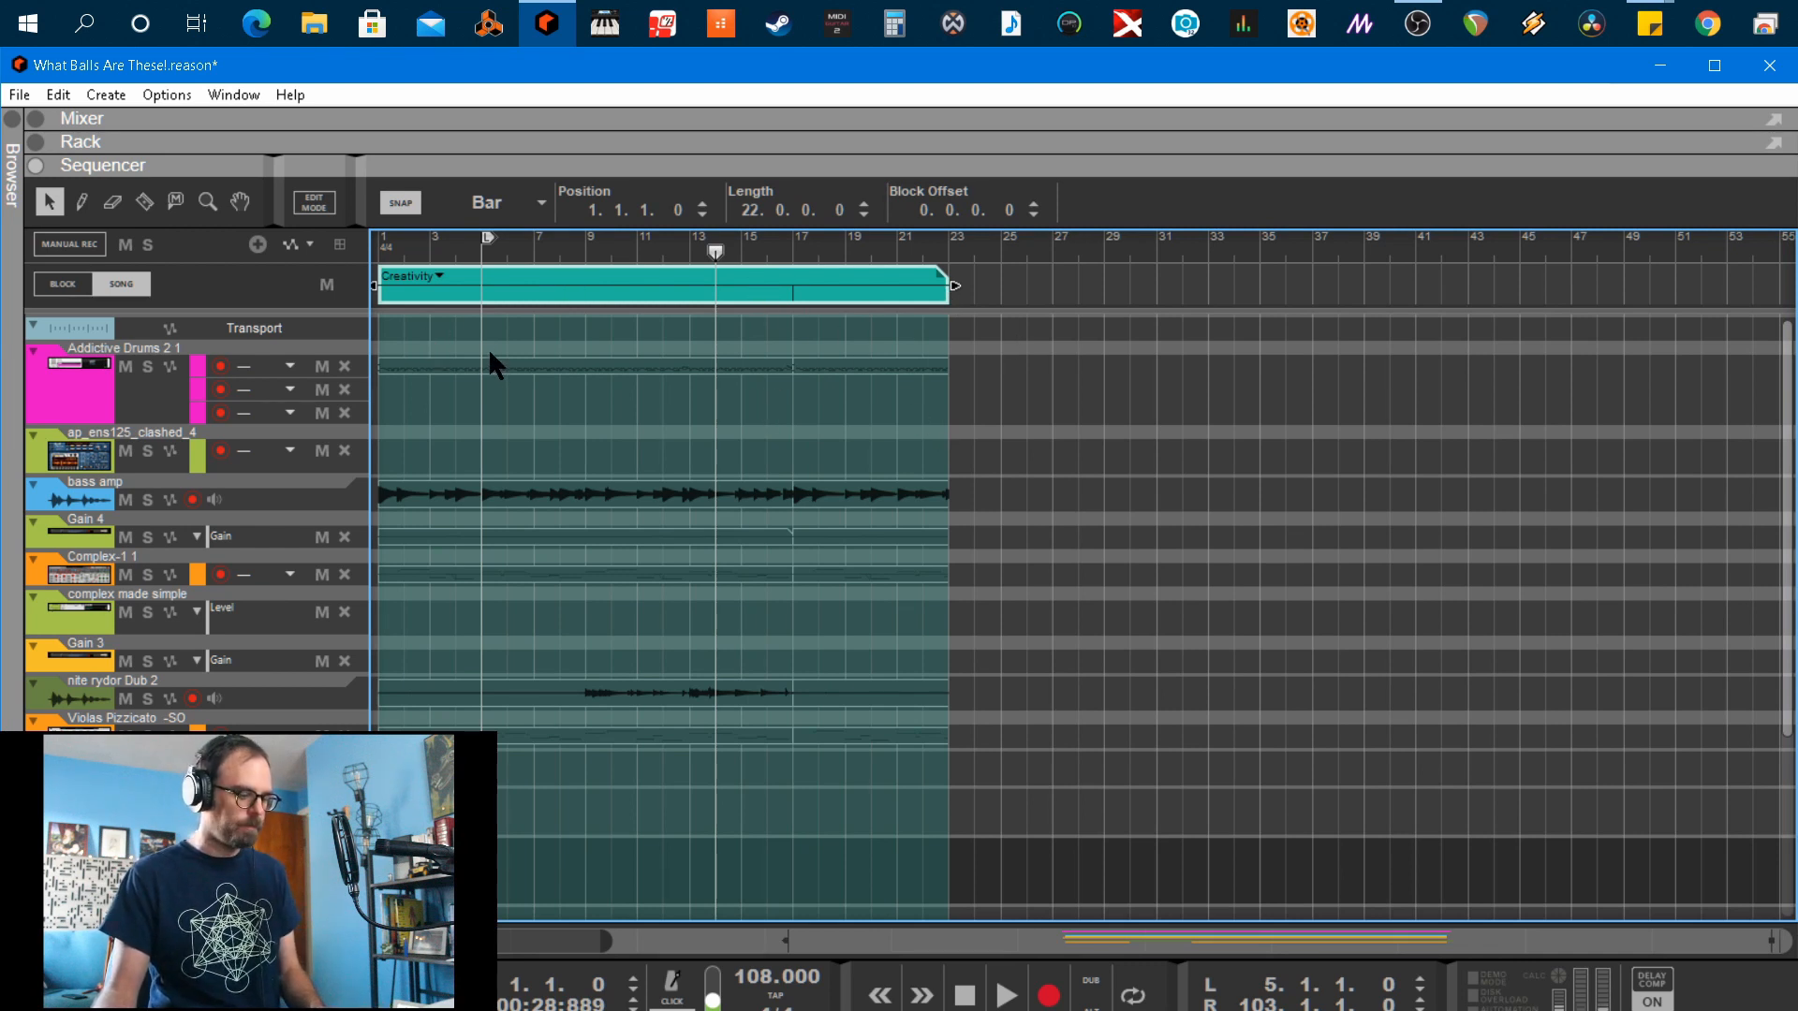
Open the Creativity block for editing, try moving its end marker to bar 18, and undo that move
left_click(63, 283)
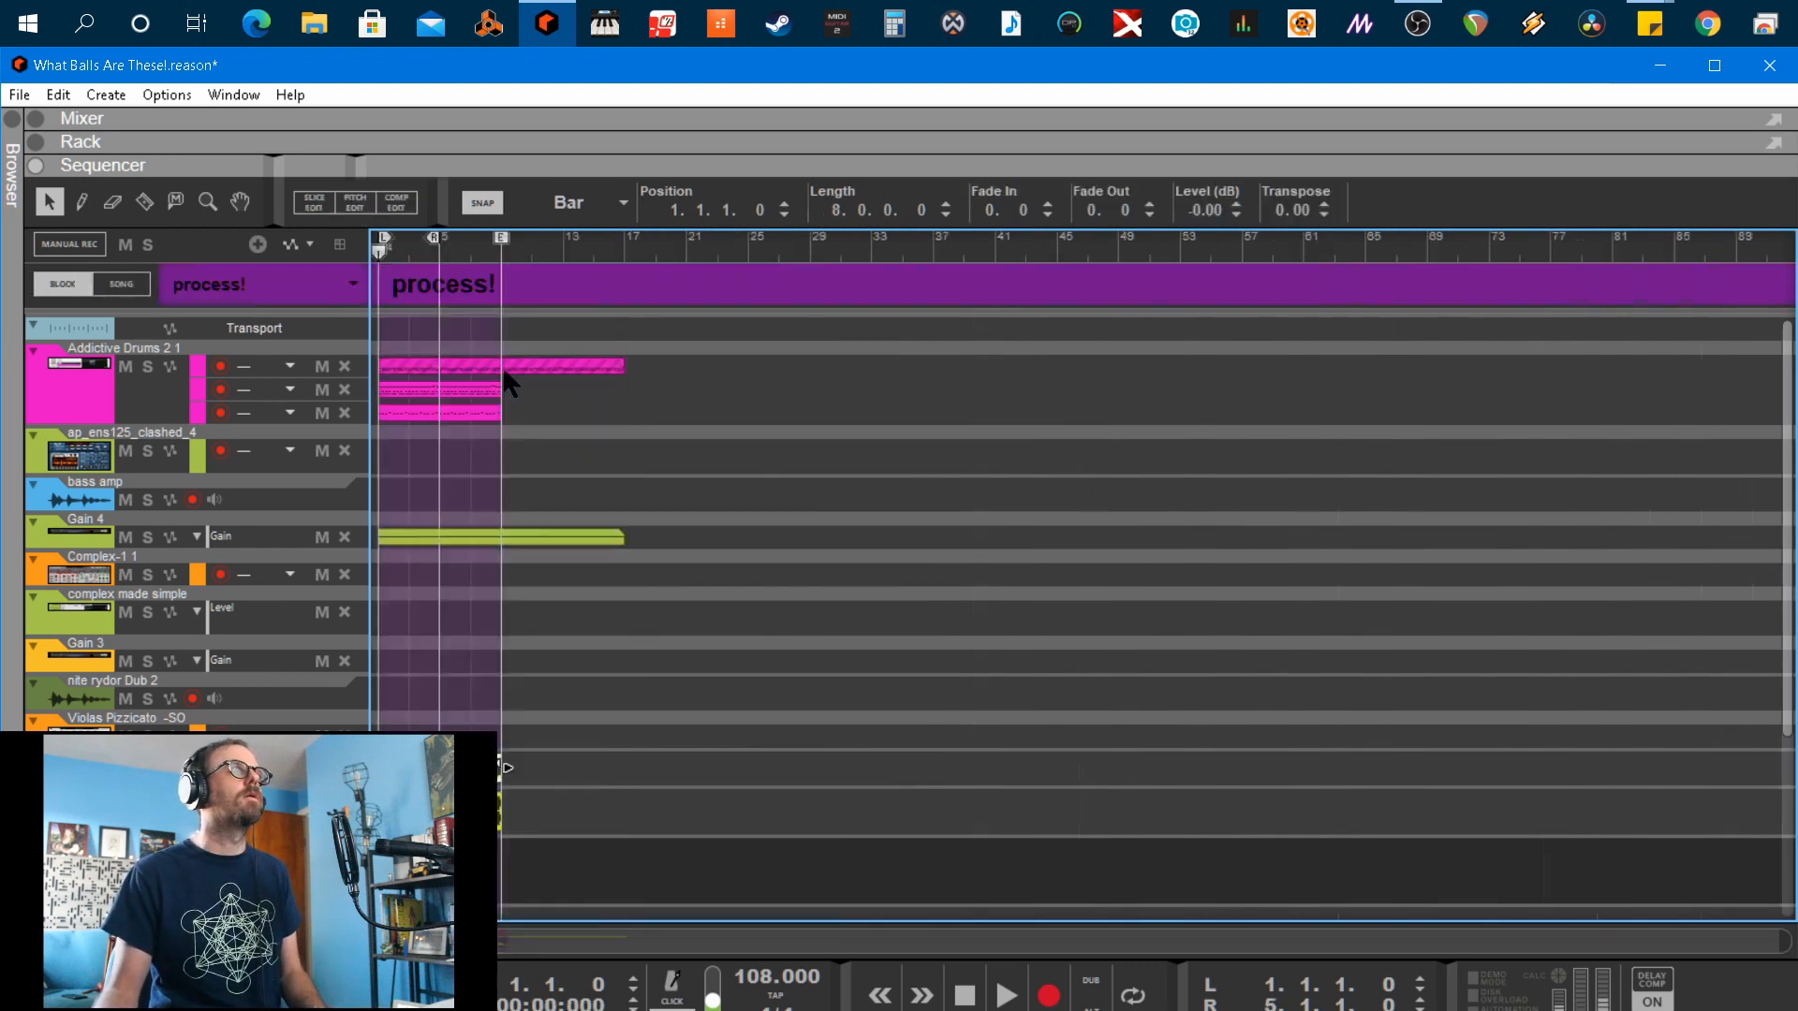
left_click(290, 280)
left_click(243, 316)
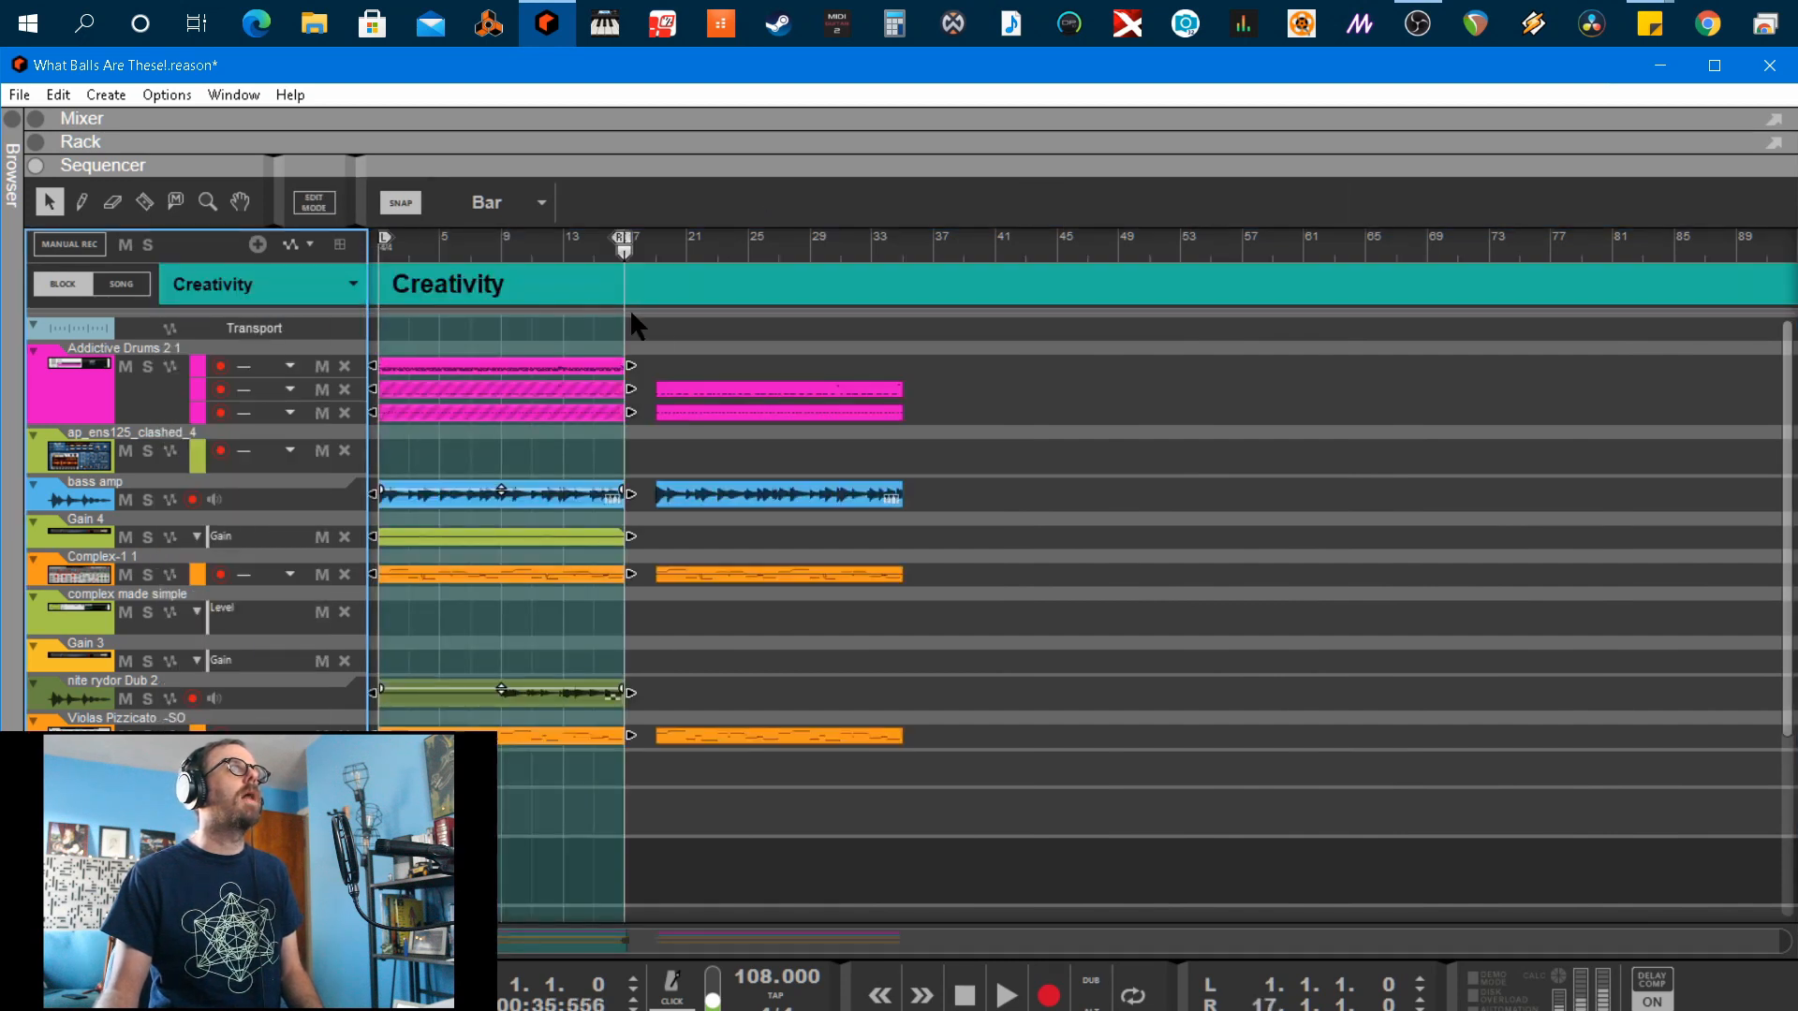
left_click_drag(626, 239, 644, 241)
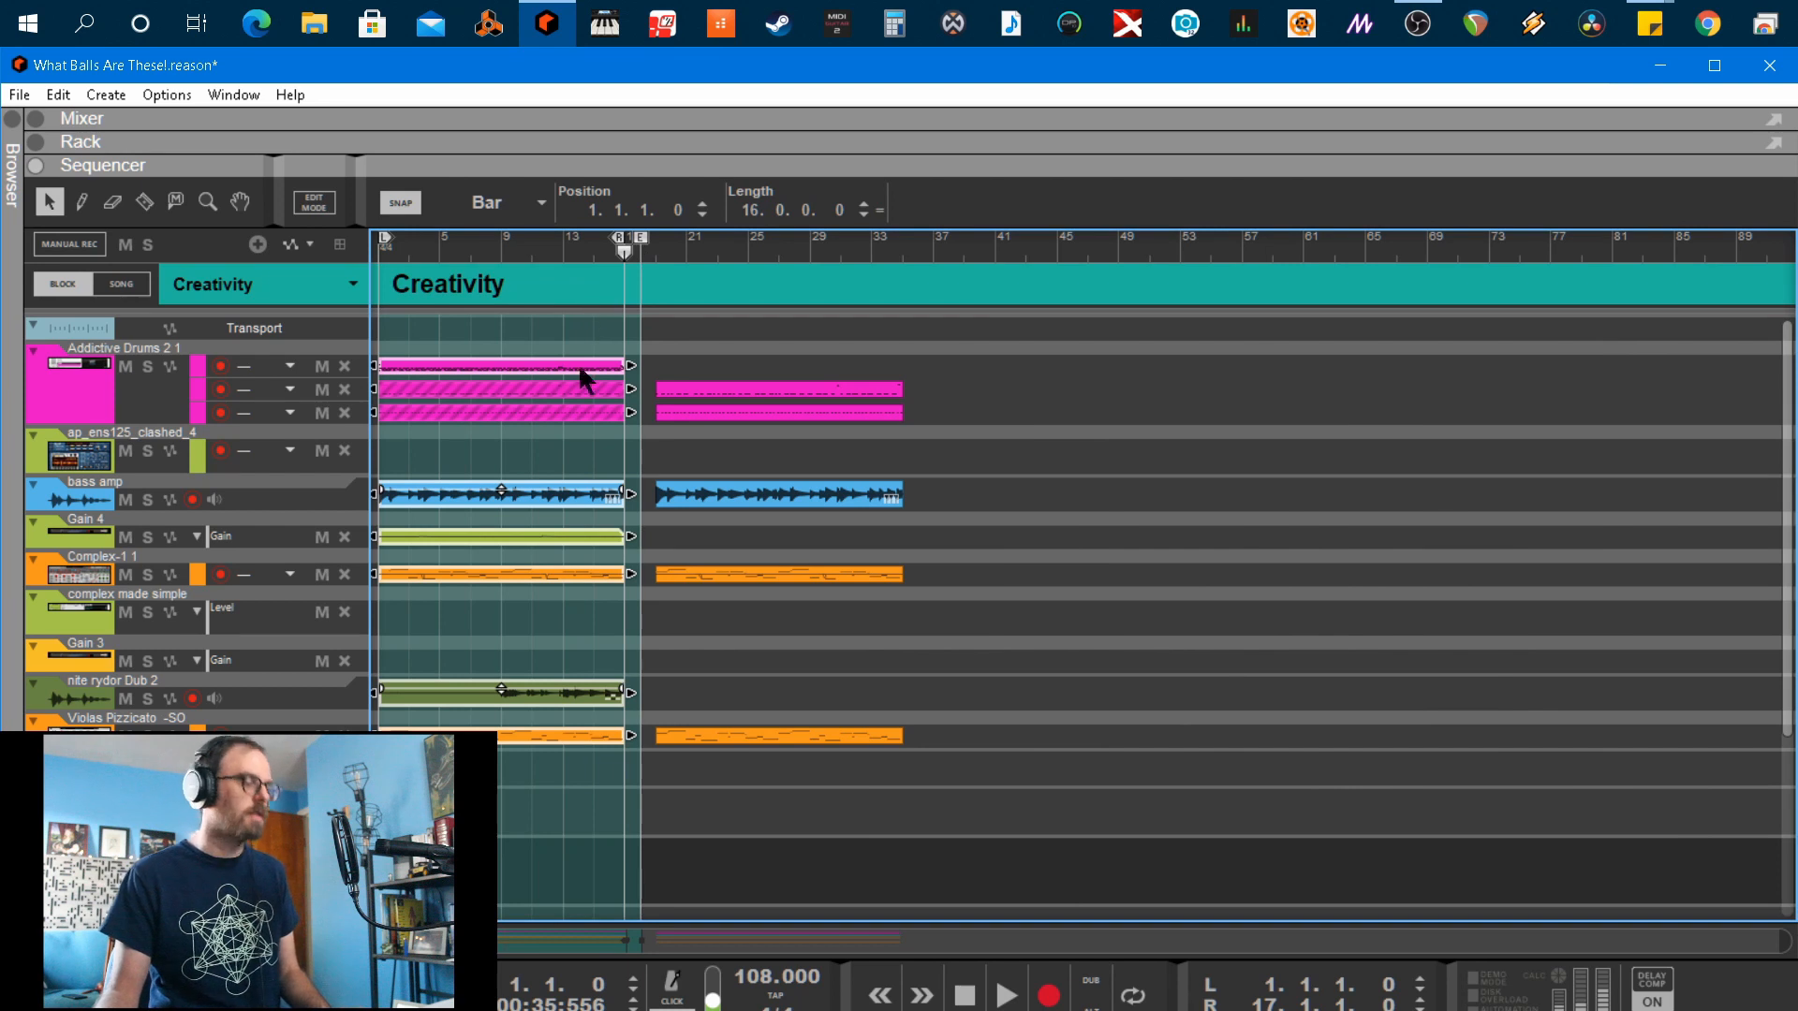
key("ctrl+z")
Set the Creativity block's right loop locator to bar 10 and its end marker to bar 13, and return to the song arrangement
left_click_drag(621, 246, 509, 239)
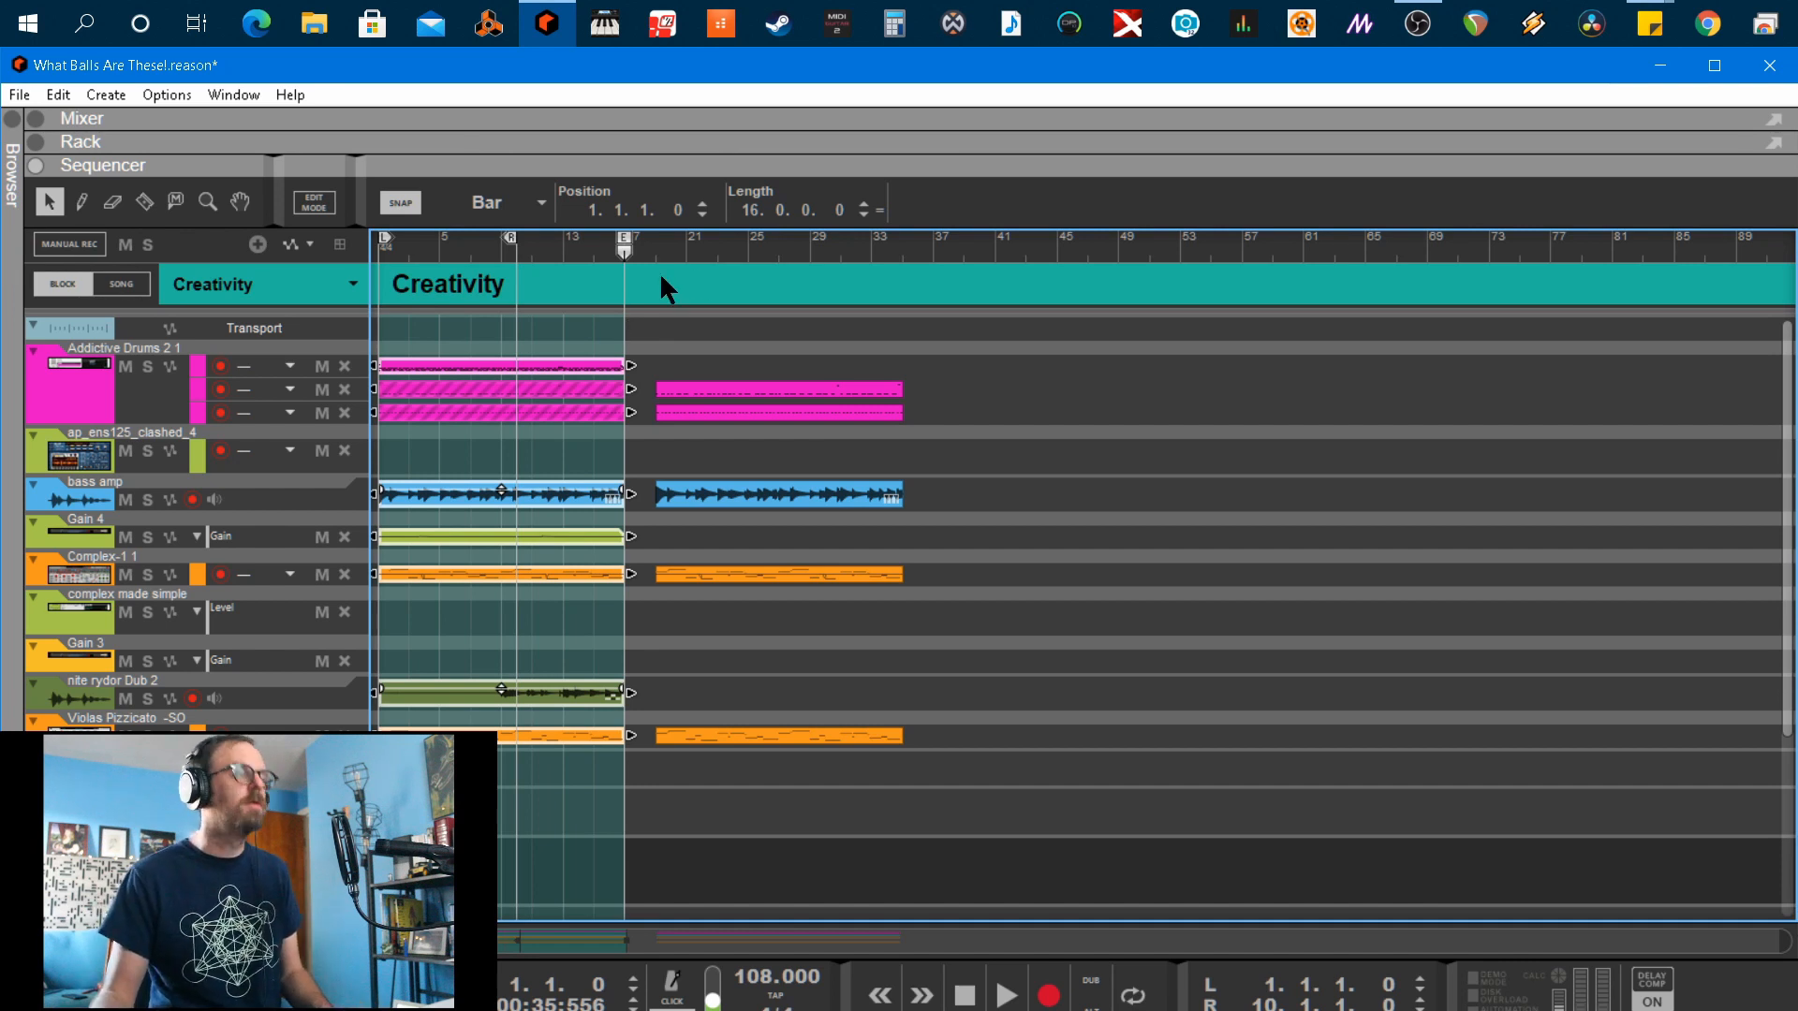
left_click_drag(624, 240, 564, 240)
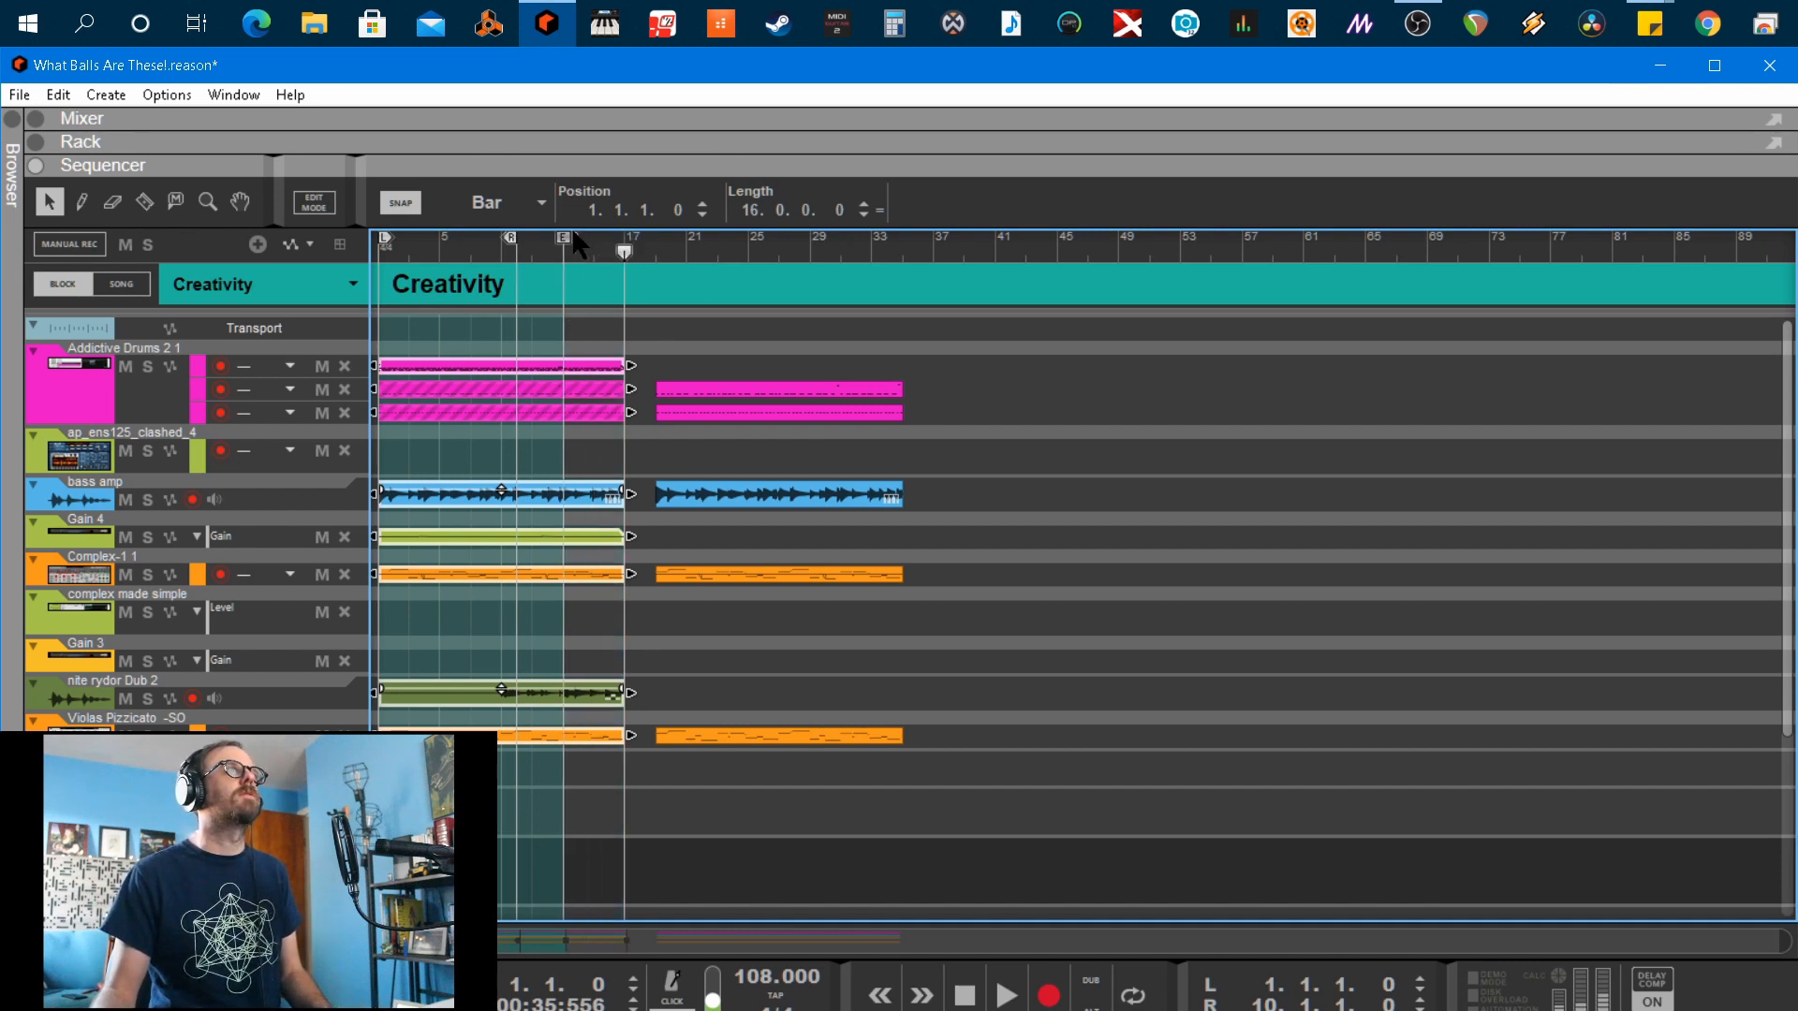
key("b")
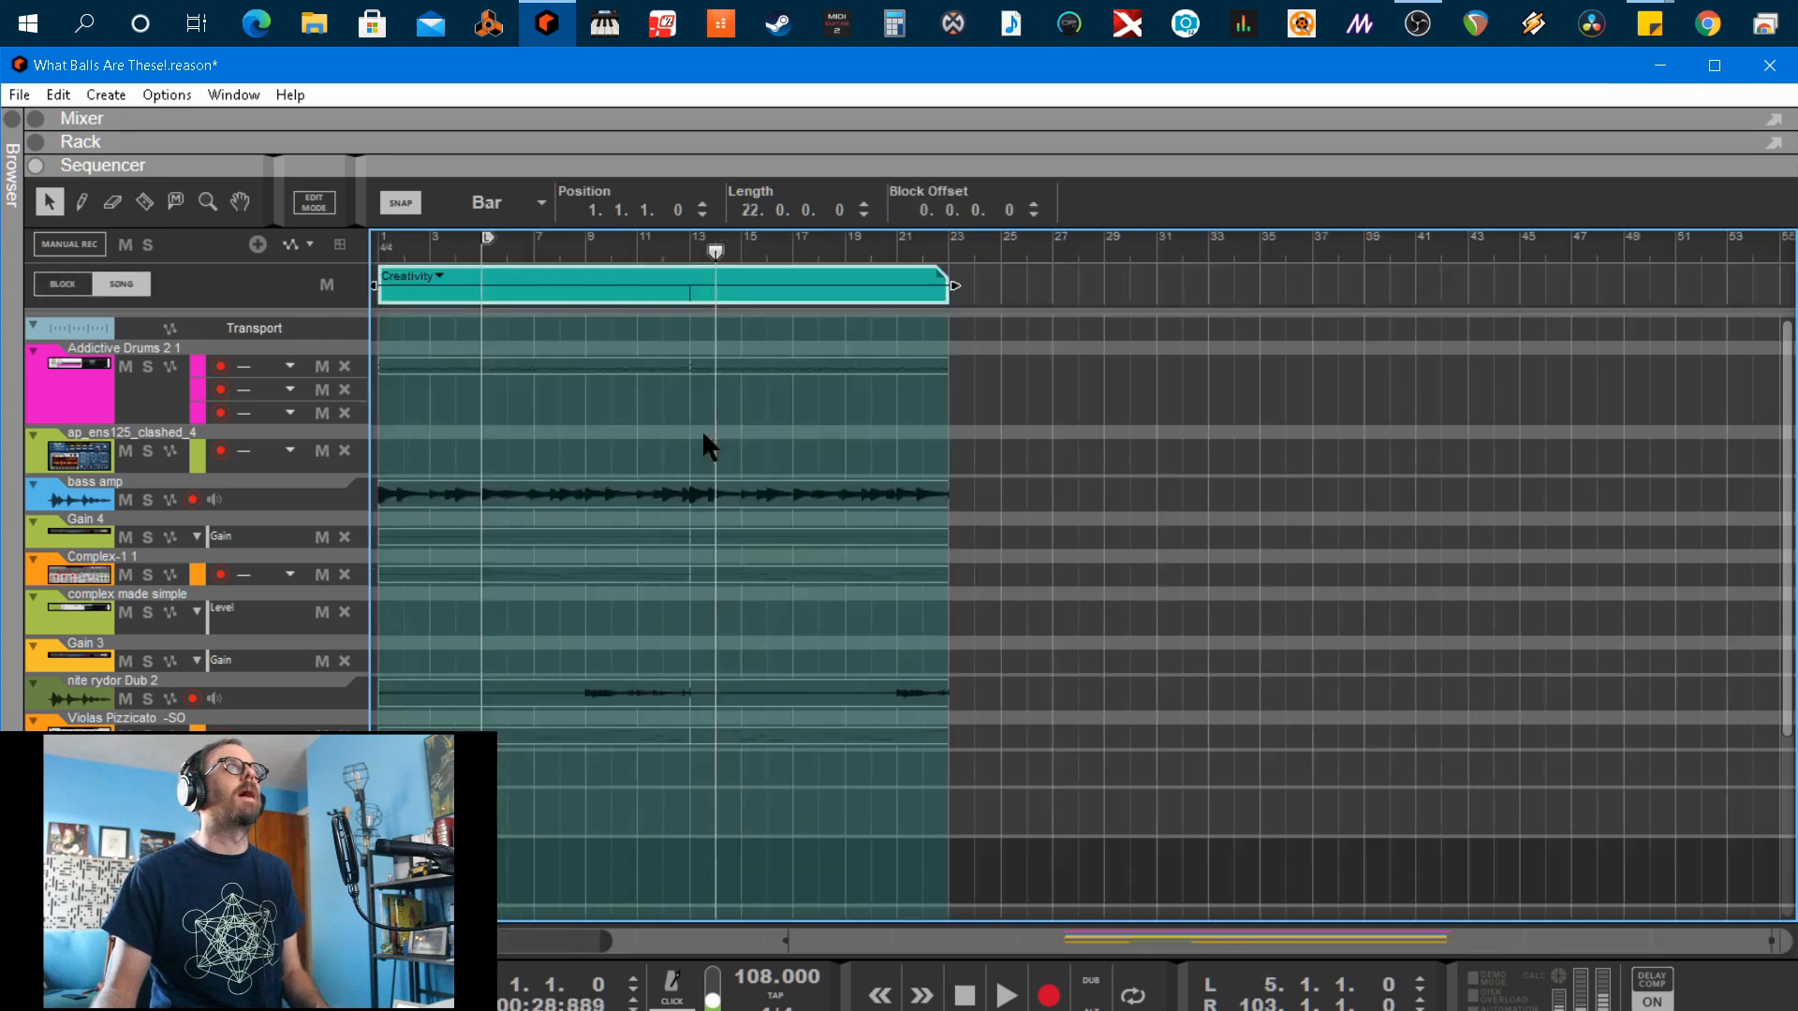
Reopen the Creativity block from the song, set its end marker back to bar 17, and return to the arrangement
double_click(723, 286)
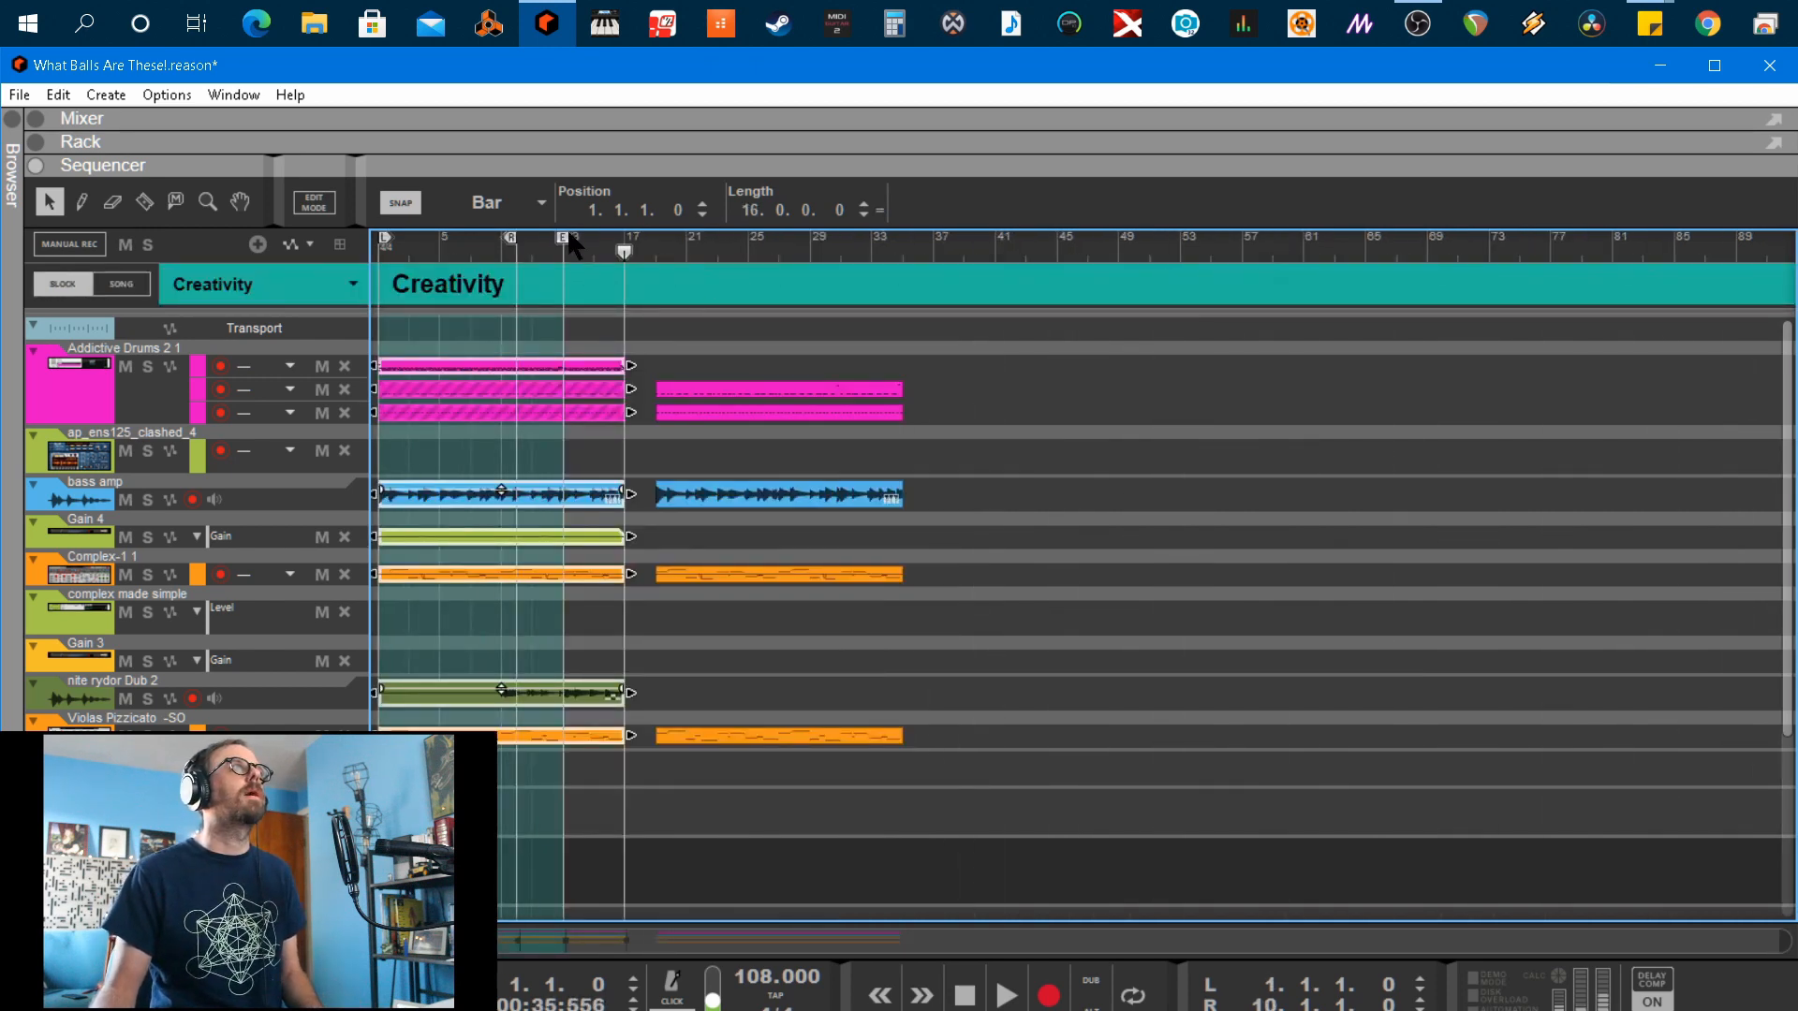
left_click_drag(569, 238, 628, 240)
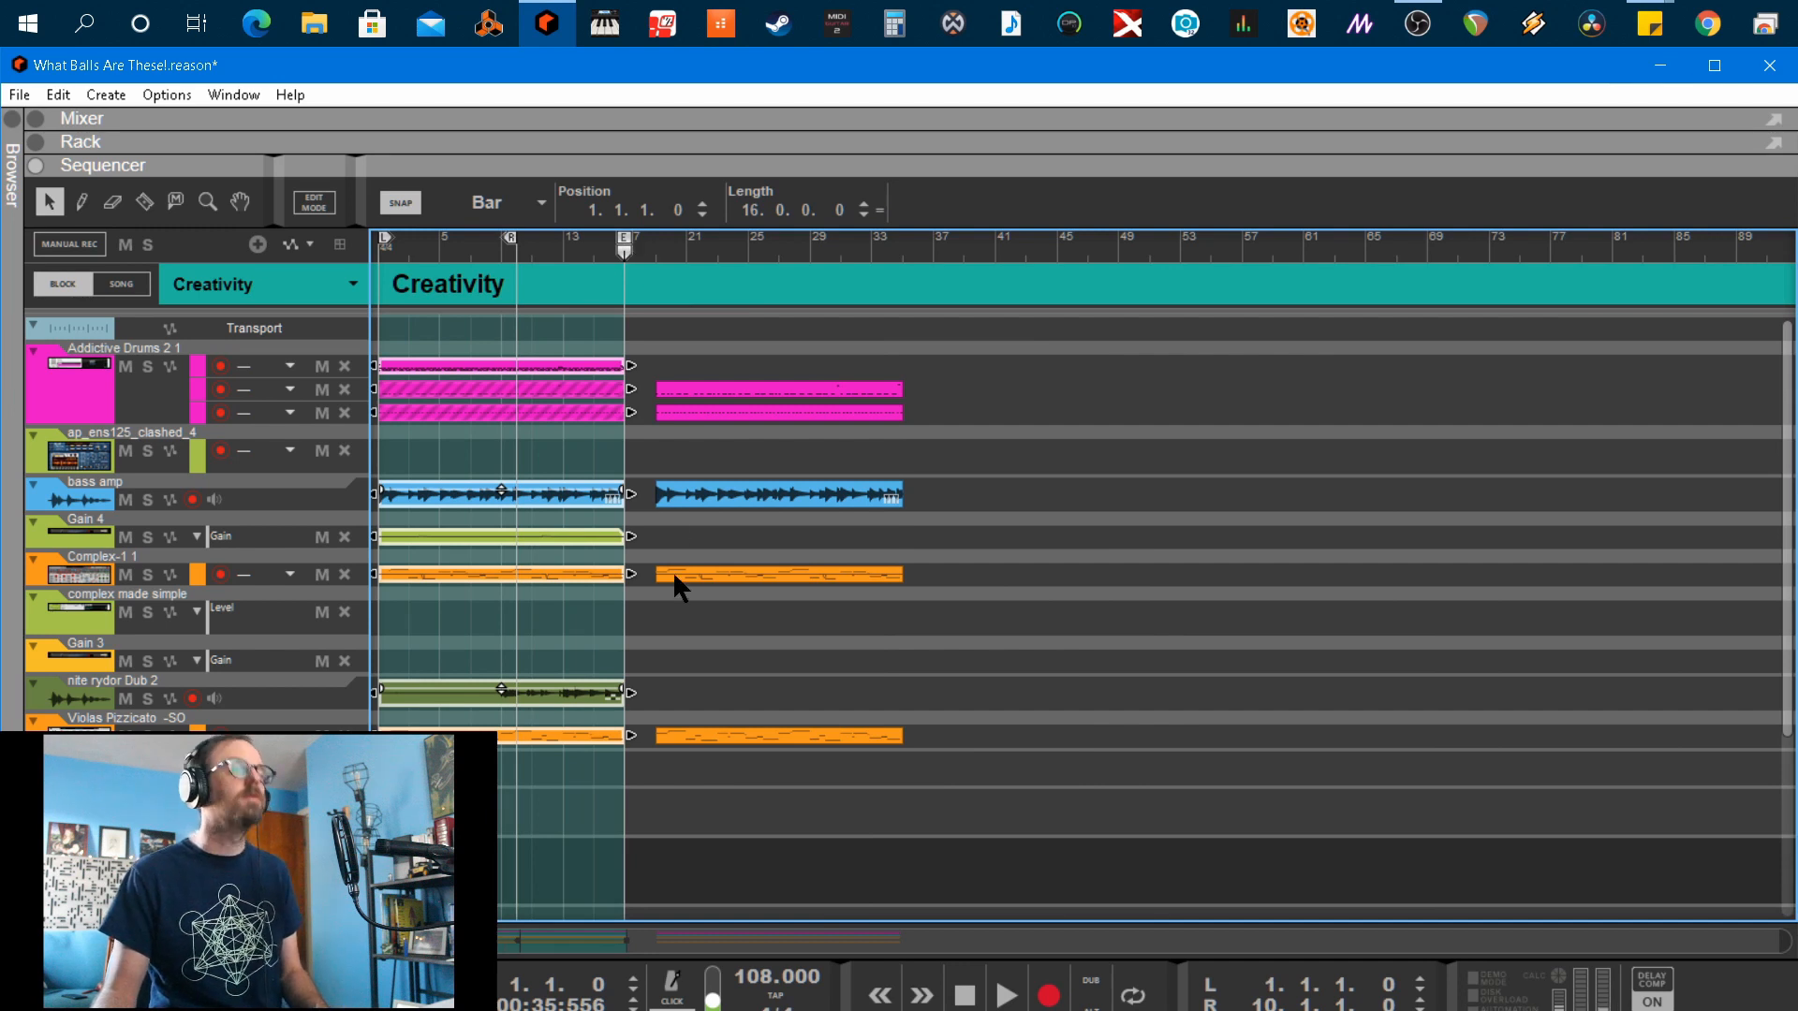
key("Escape")
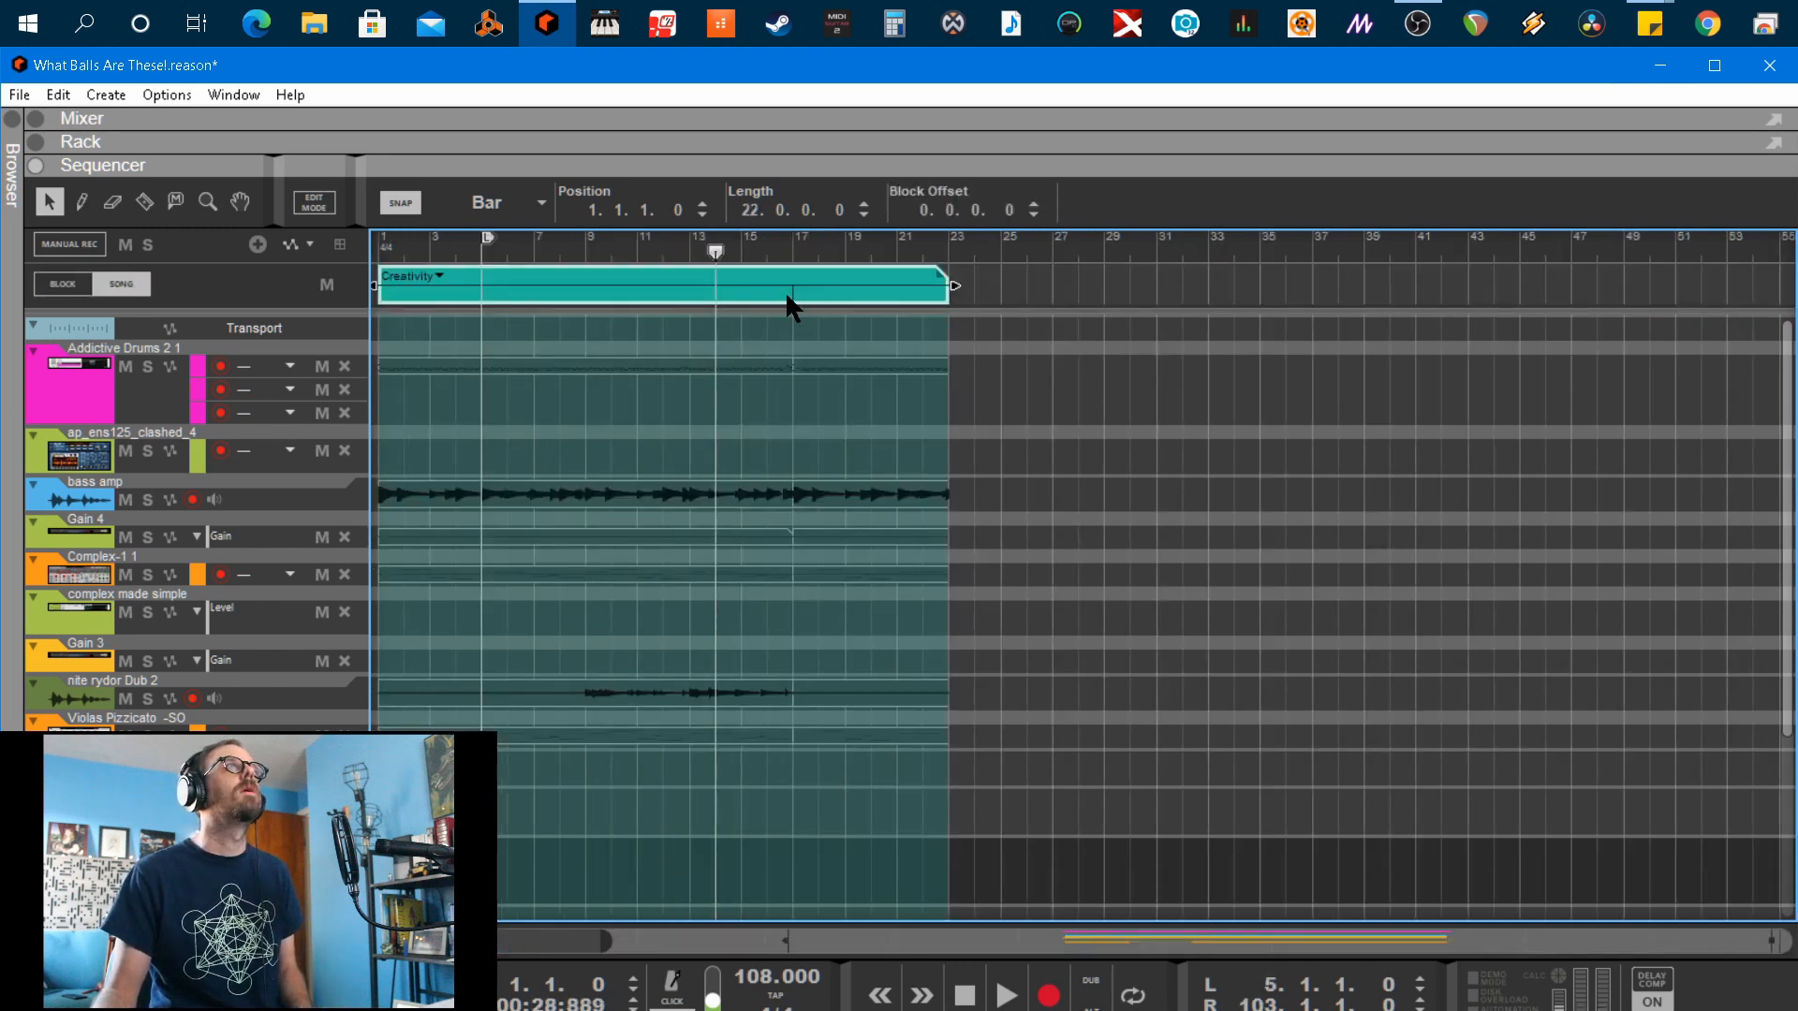
Move the song position to bar 9, where the nite rydor Dub 2 audio begins, and select that track
left_click(797, 244)
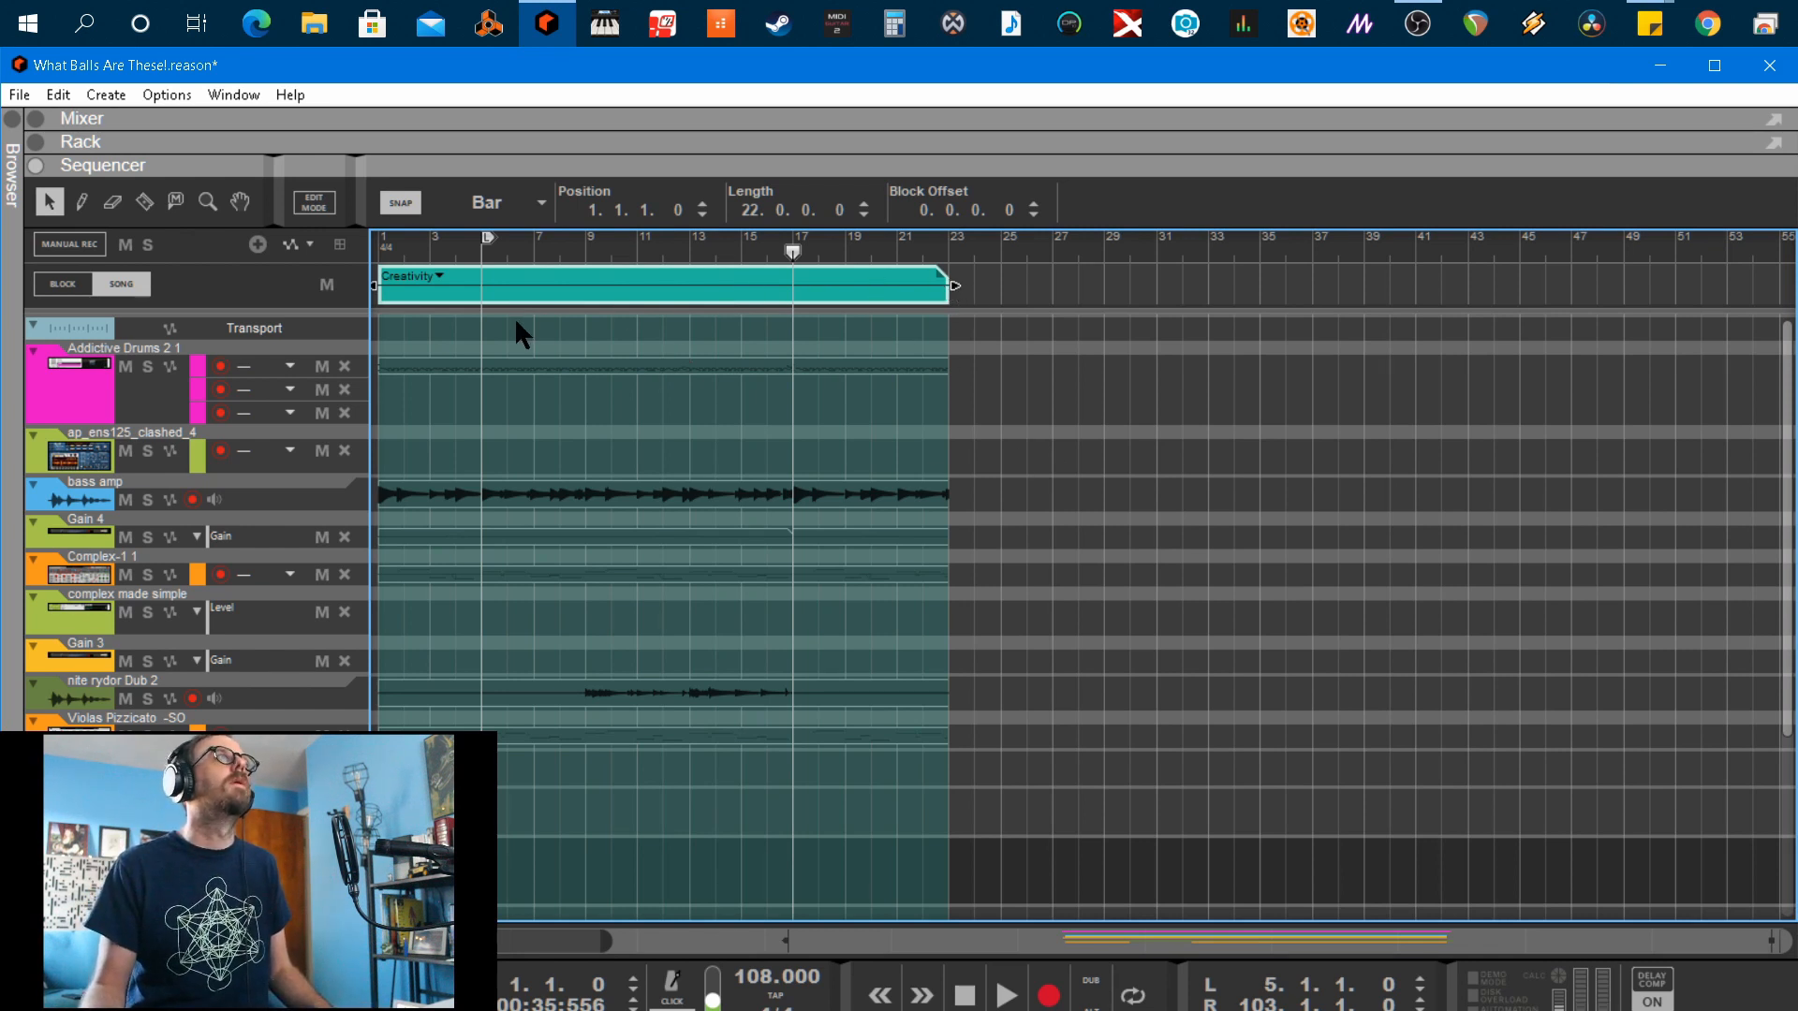
left_click(609, 246)
left_click_drag(609, 245, 587, 248)
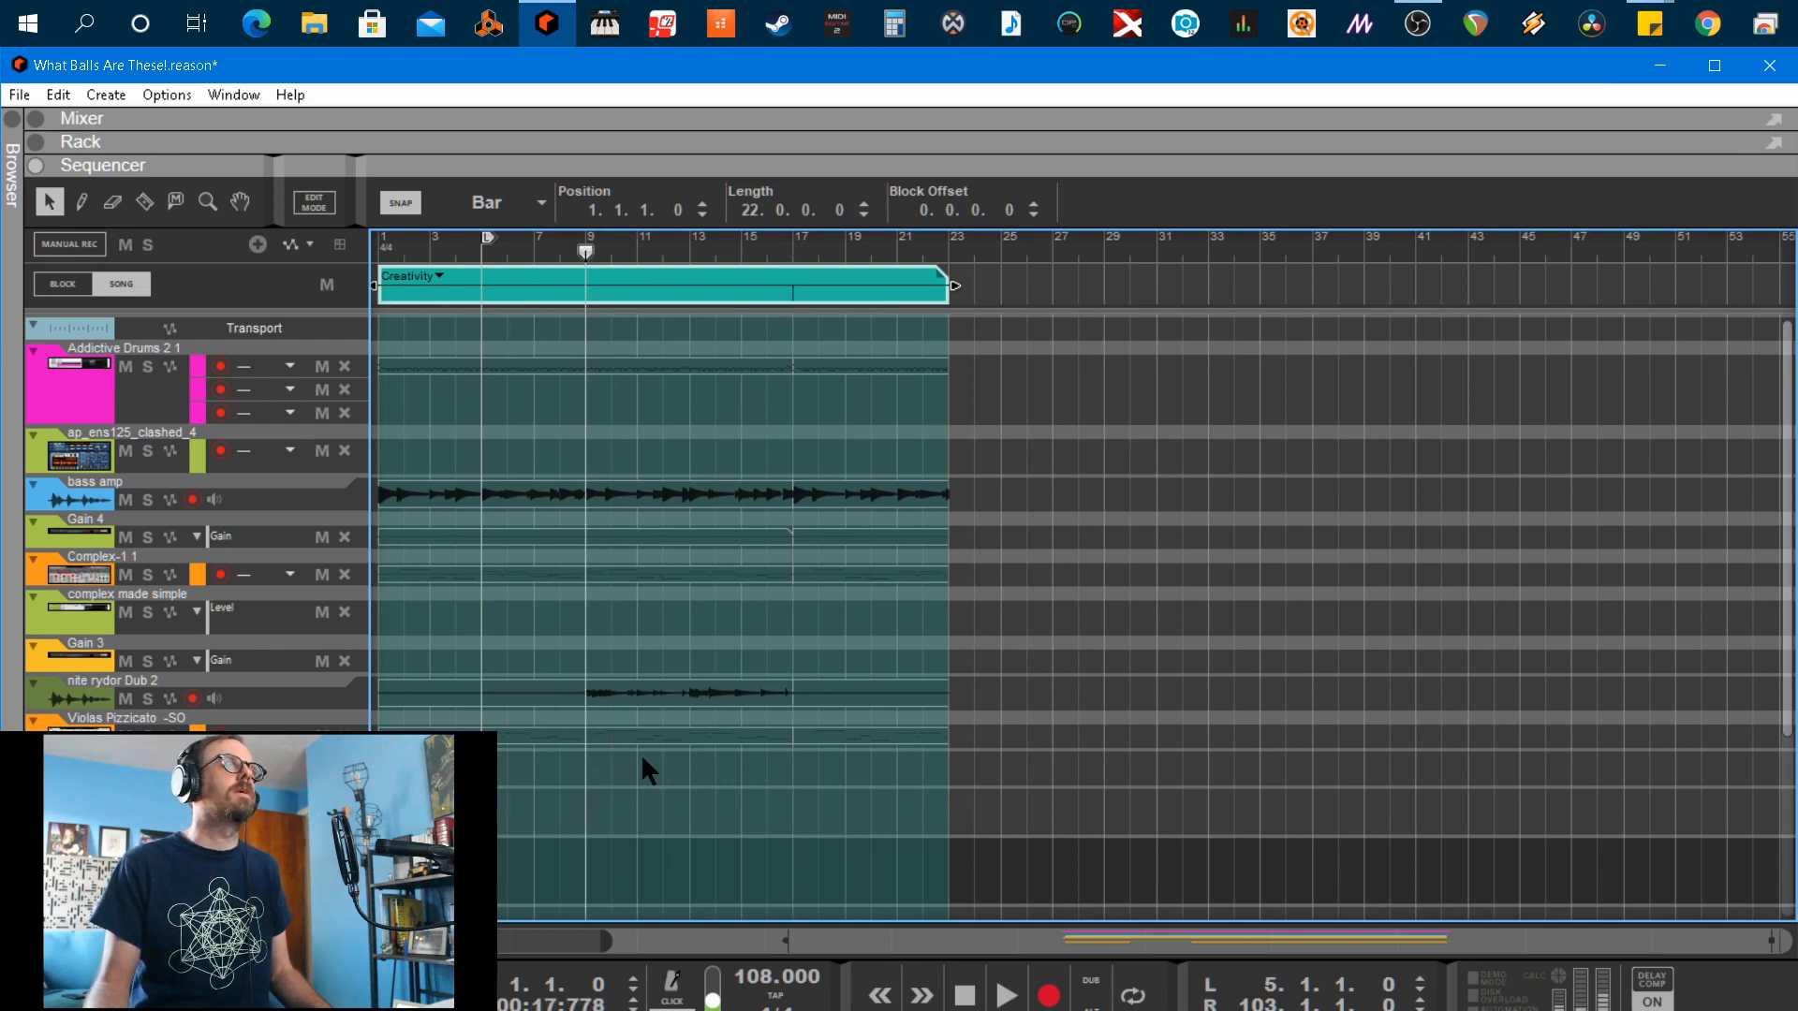
left_click(79, 687)
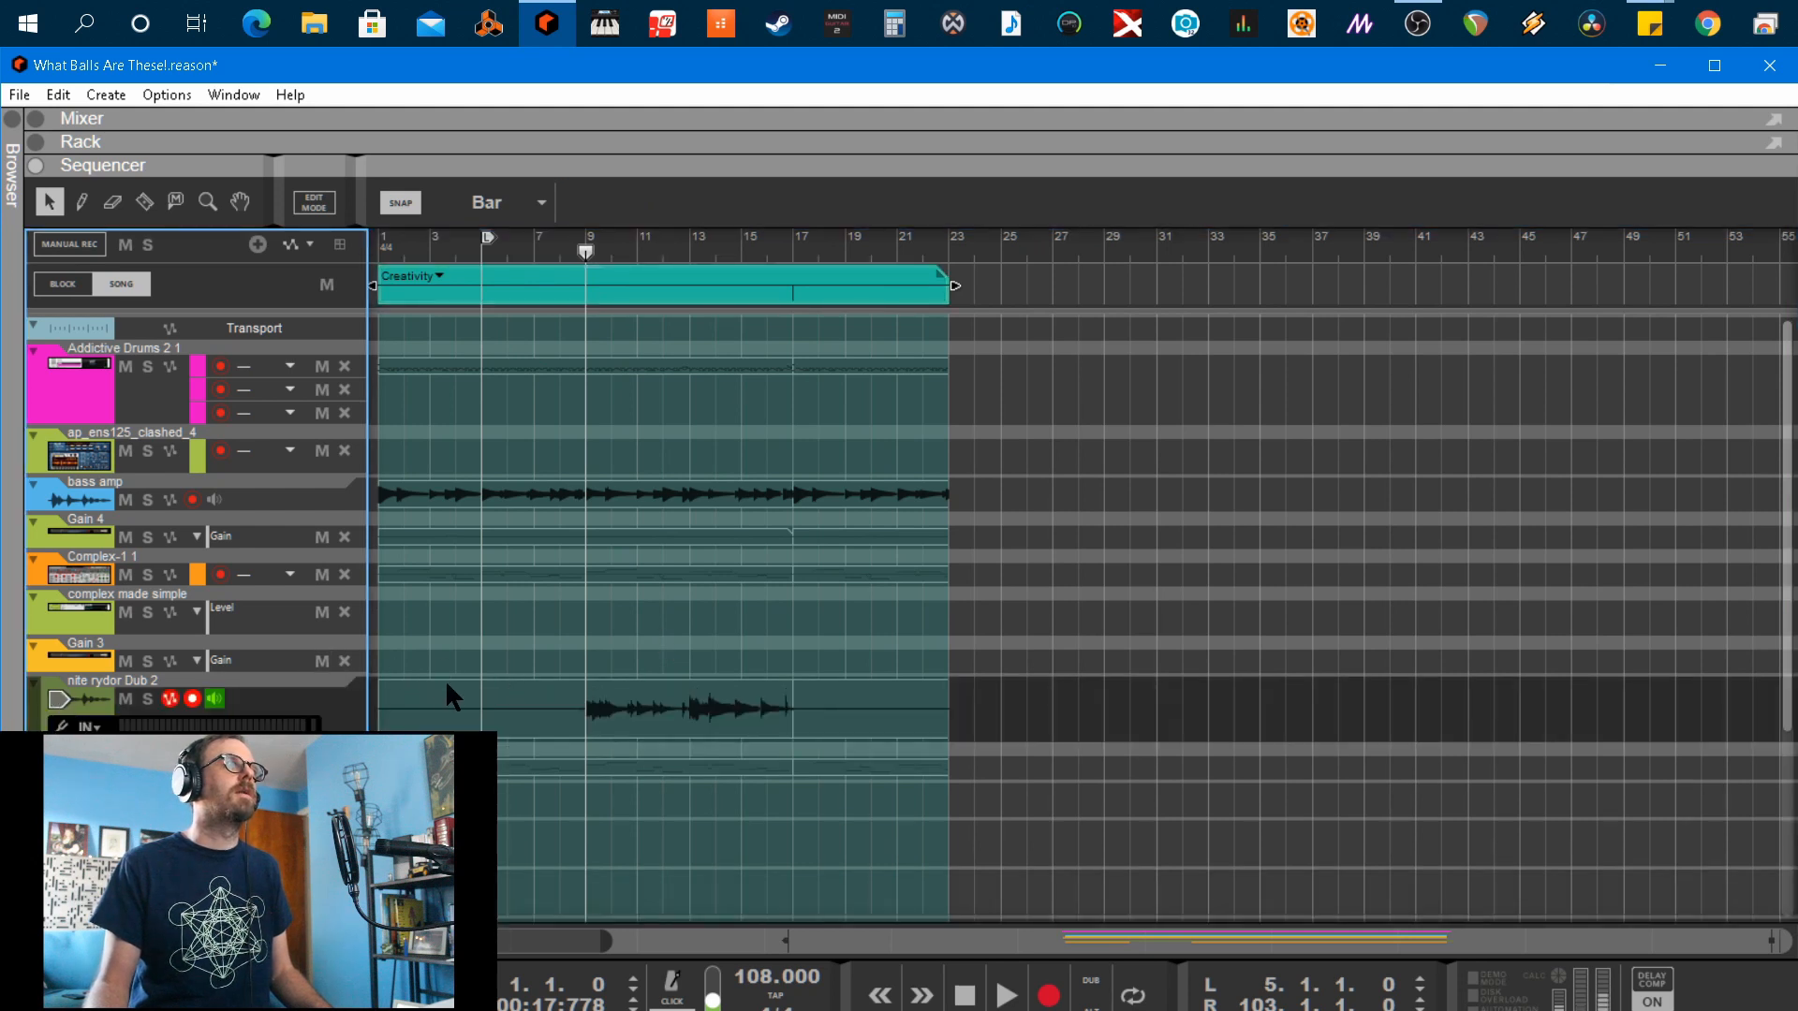
Trim the Creativity block in the song to the 8 bars starting at bar 9, and move it to start at bar 2
left_click(397, 279)
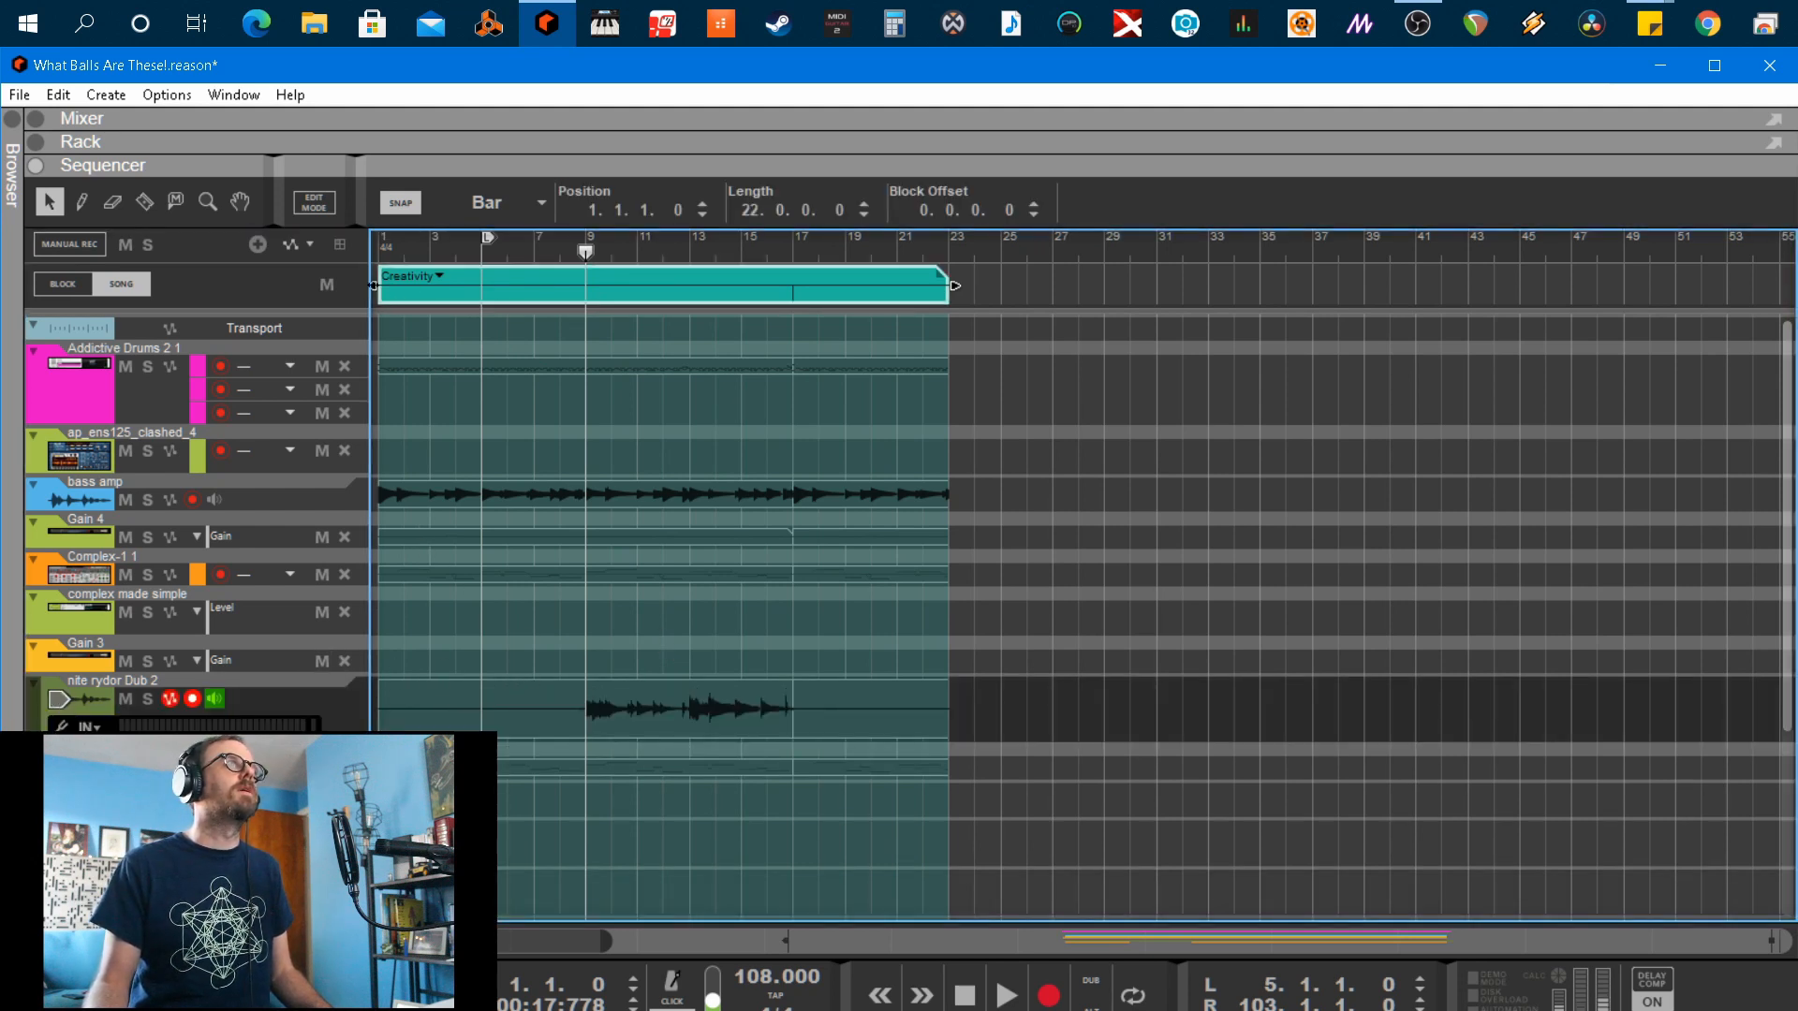
left_click_drag(373, 285, 586, 284)
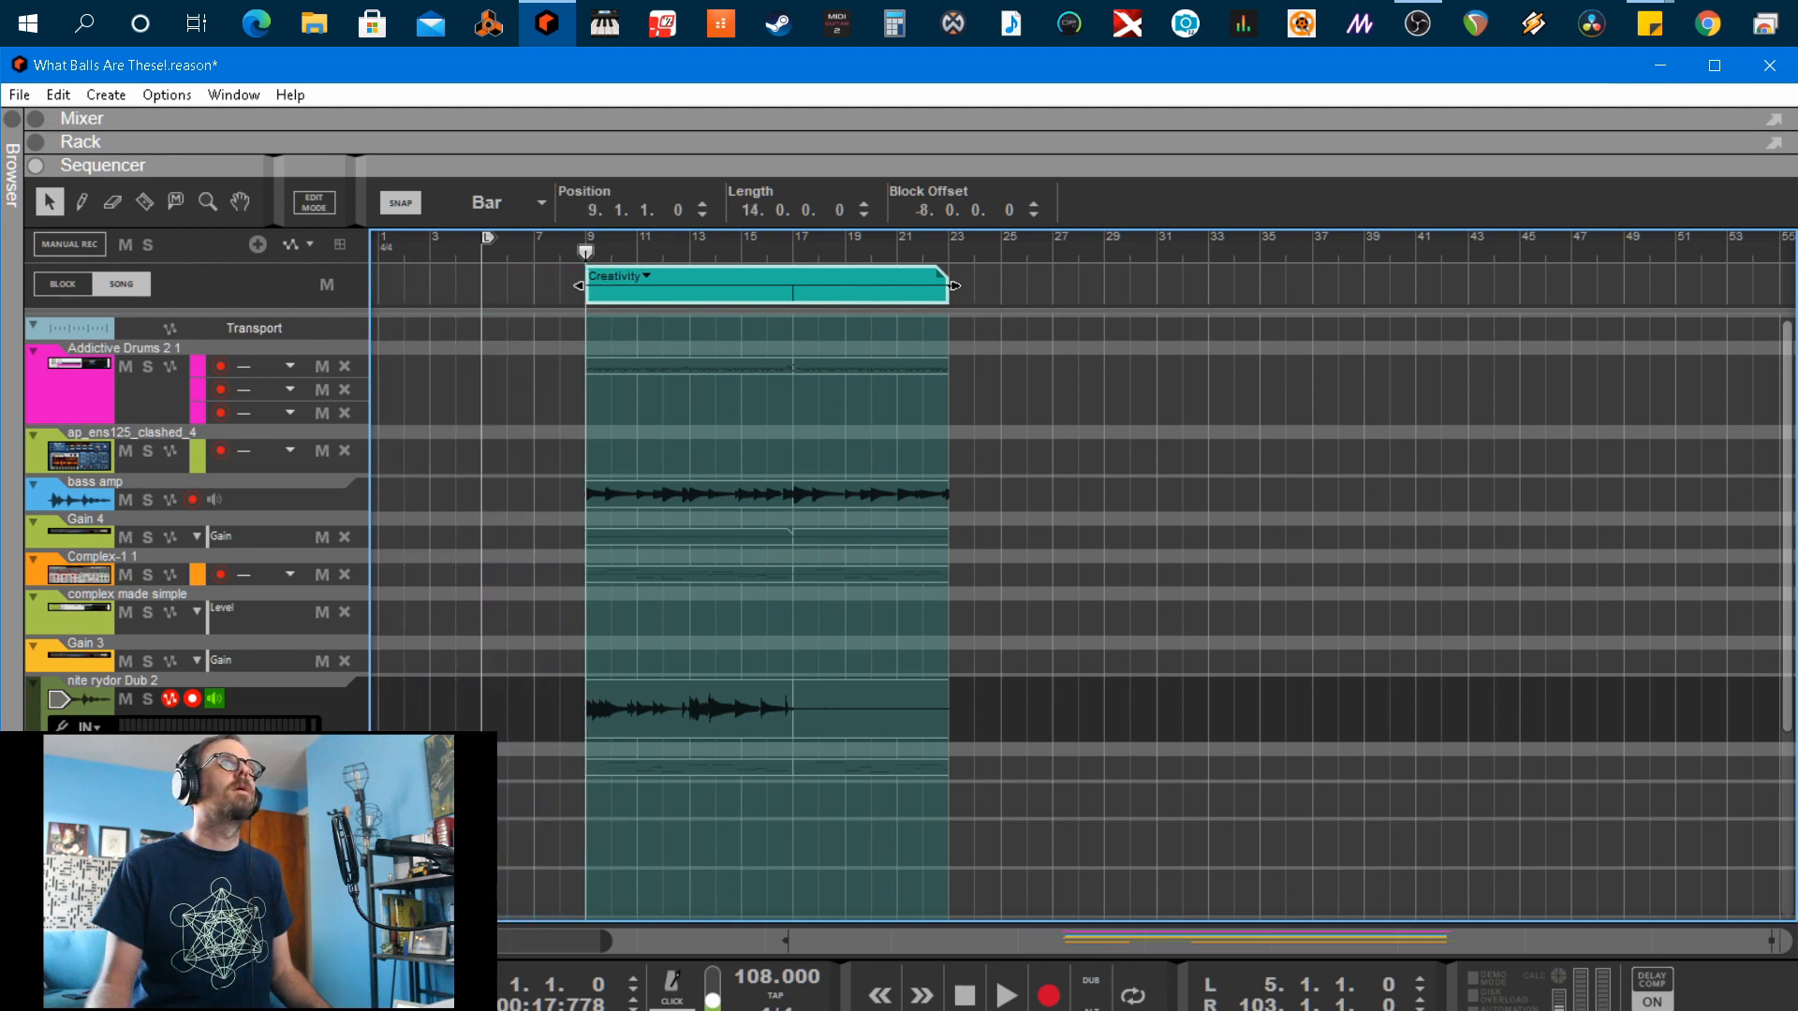
left_click_drag(954, 285, 793, 284)
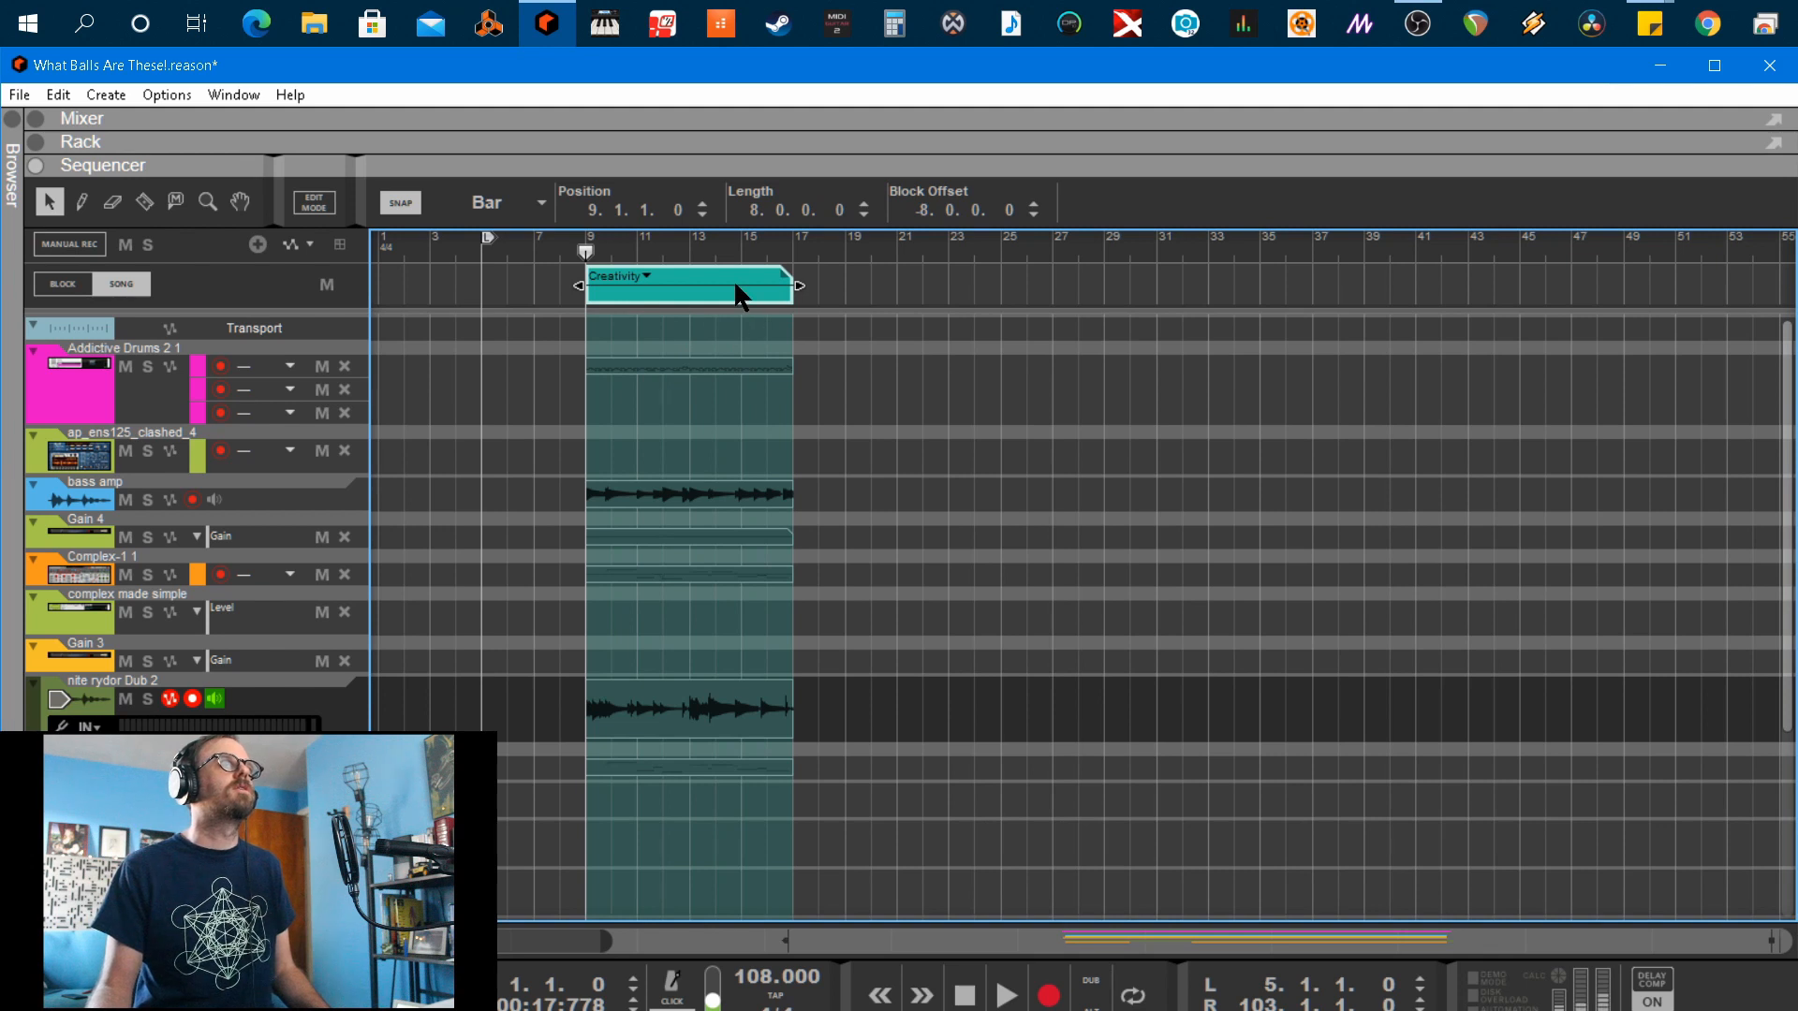
left_click_drag(736, 284, 554, 278)
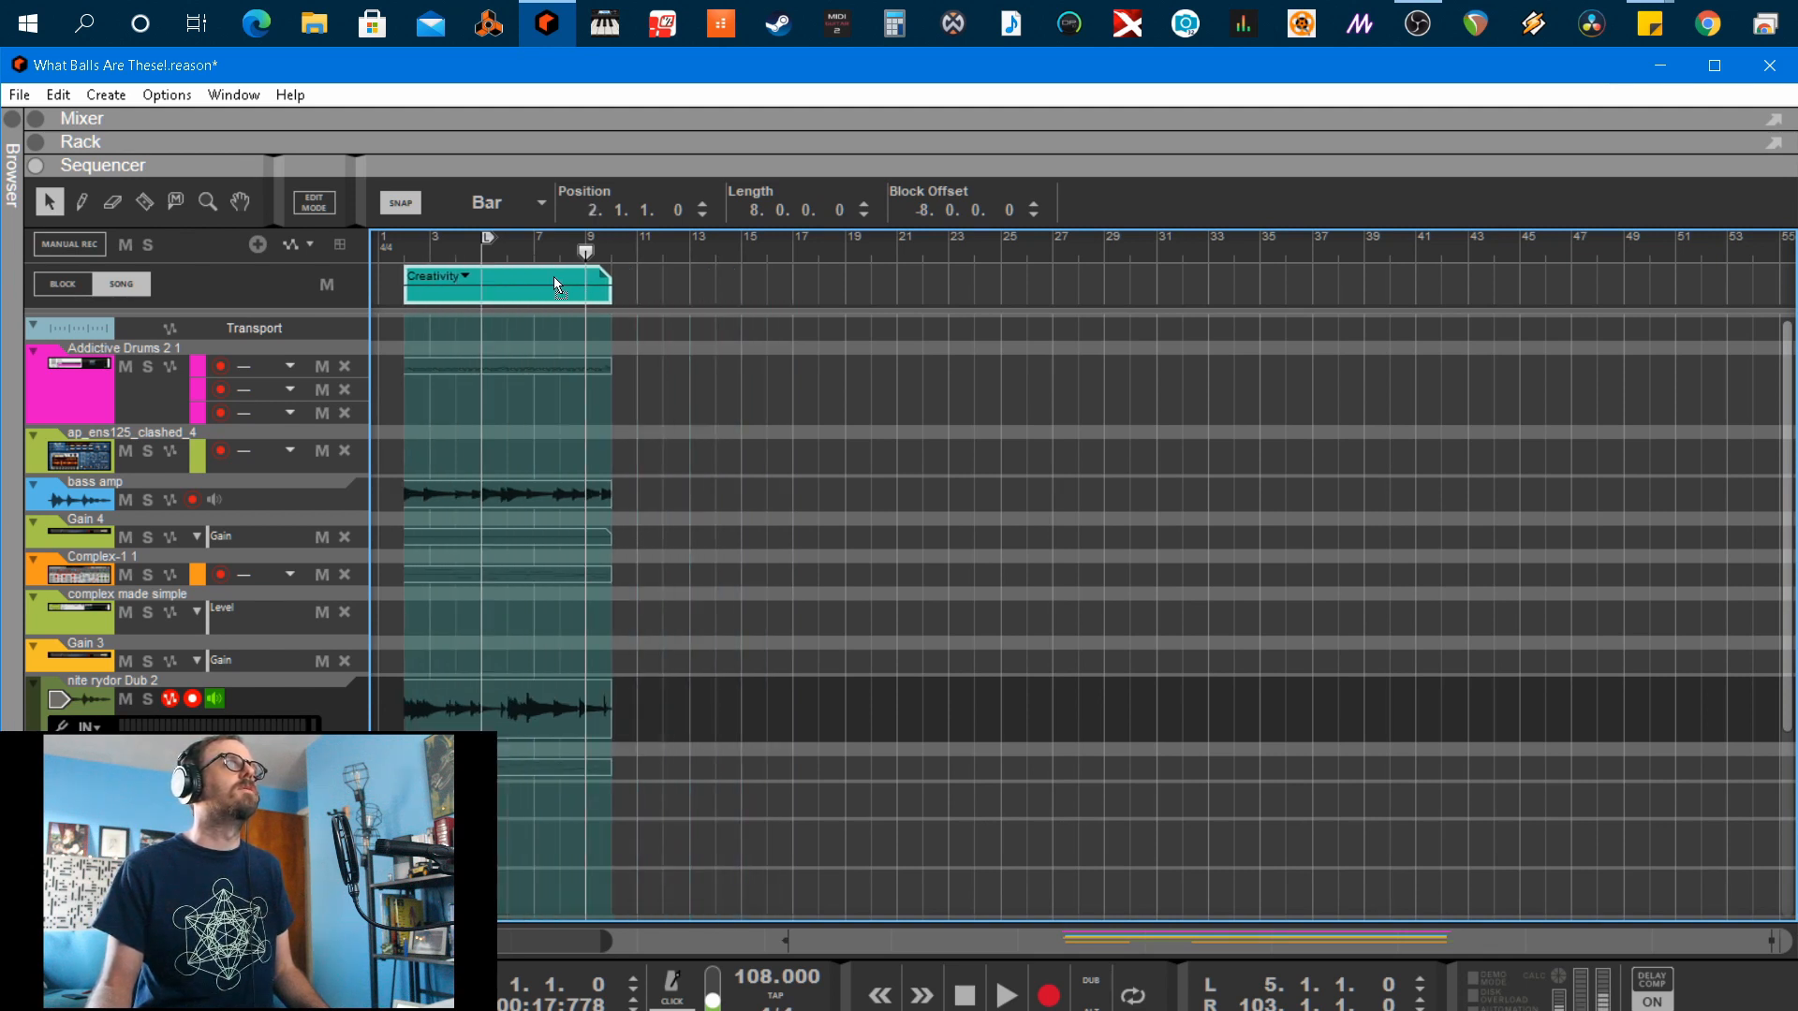
Play the song from bar 1 to audition the trimmed Creativity block, and stop playback
left_click(379, 242)
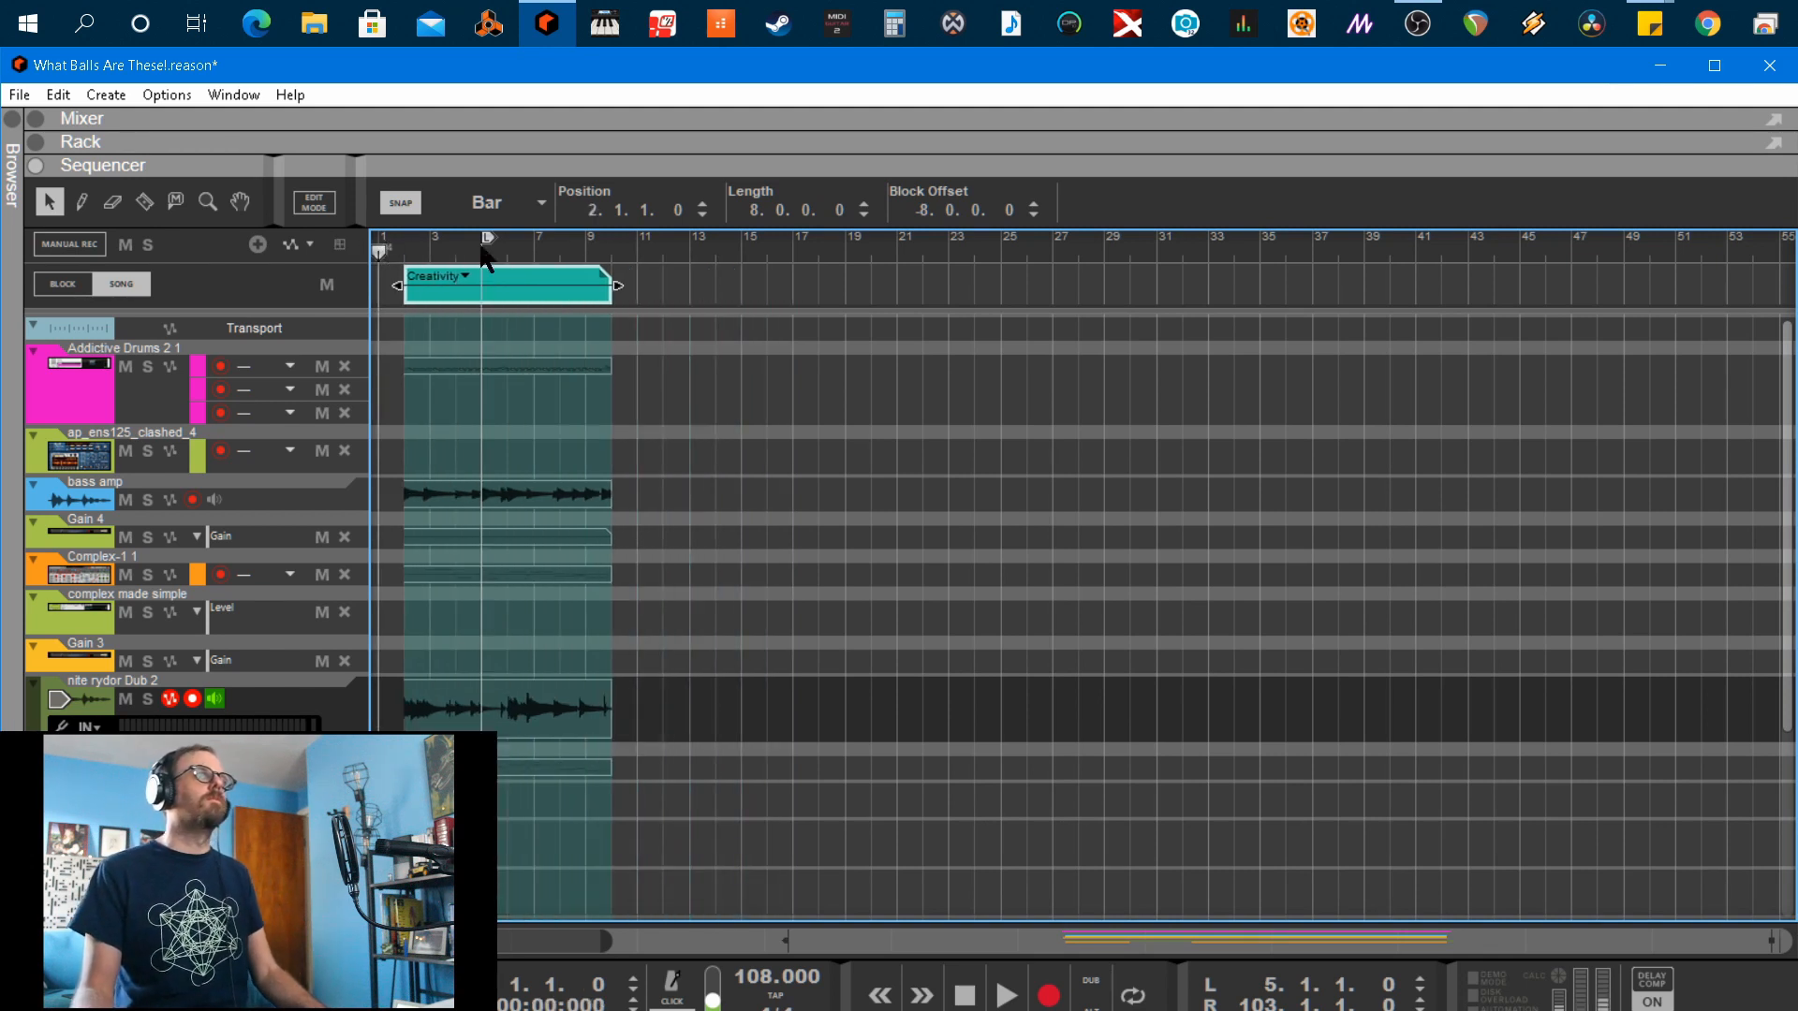
left_click(405, 245)
left_click(380, 245)
key("space")
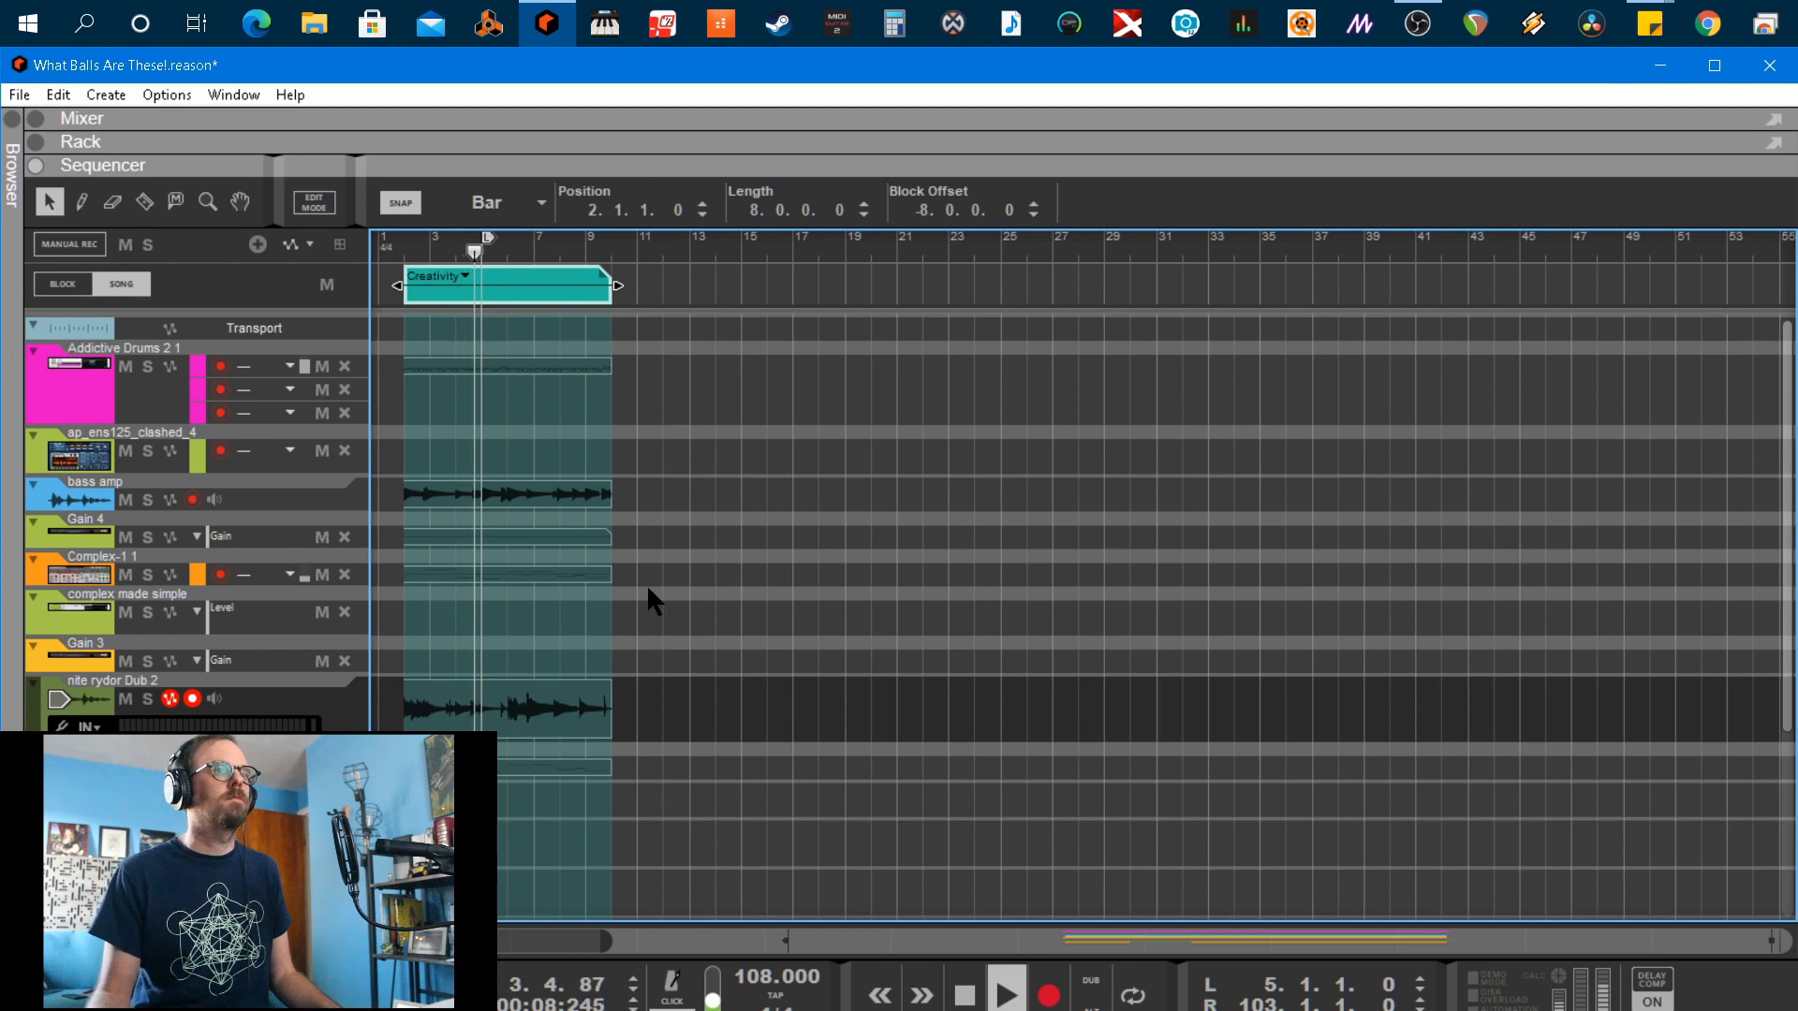
key("space")
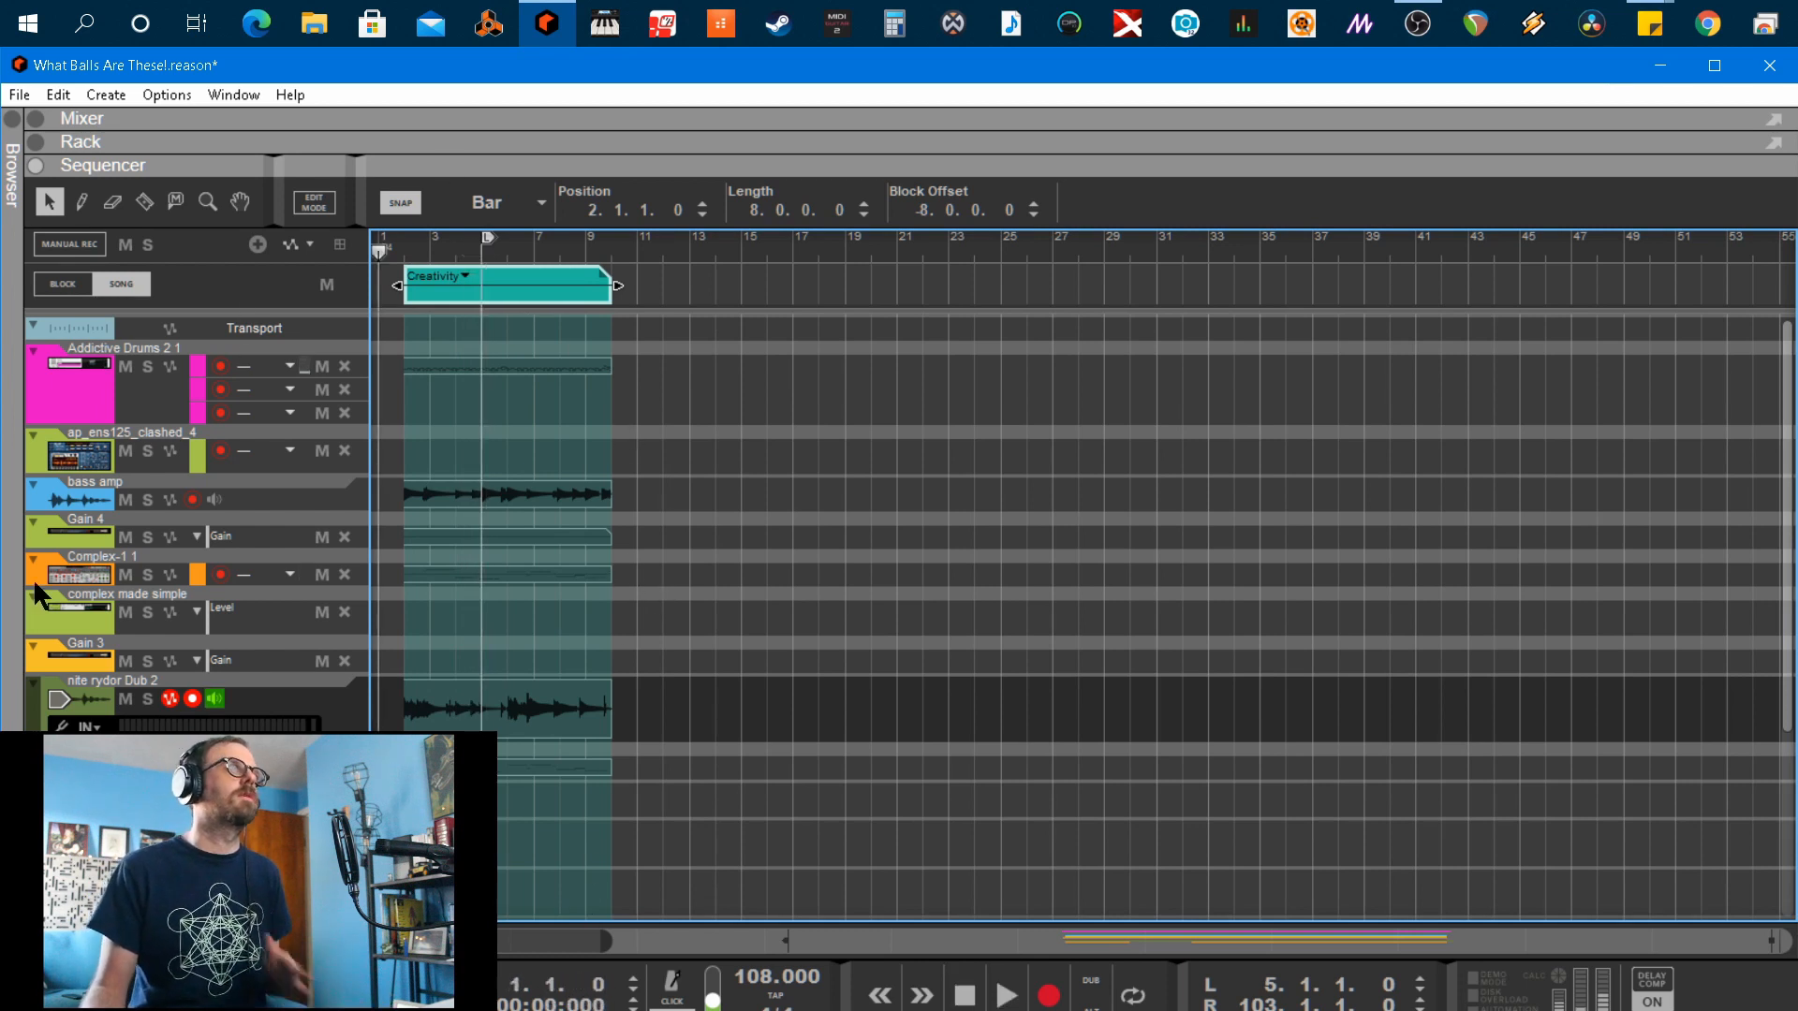
Draw the "is" block directly after the Creativity block in the song, about 20 bars long, and delete it
left_click(78, 203)
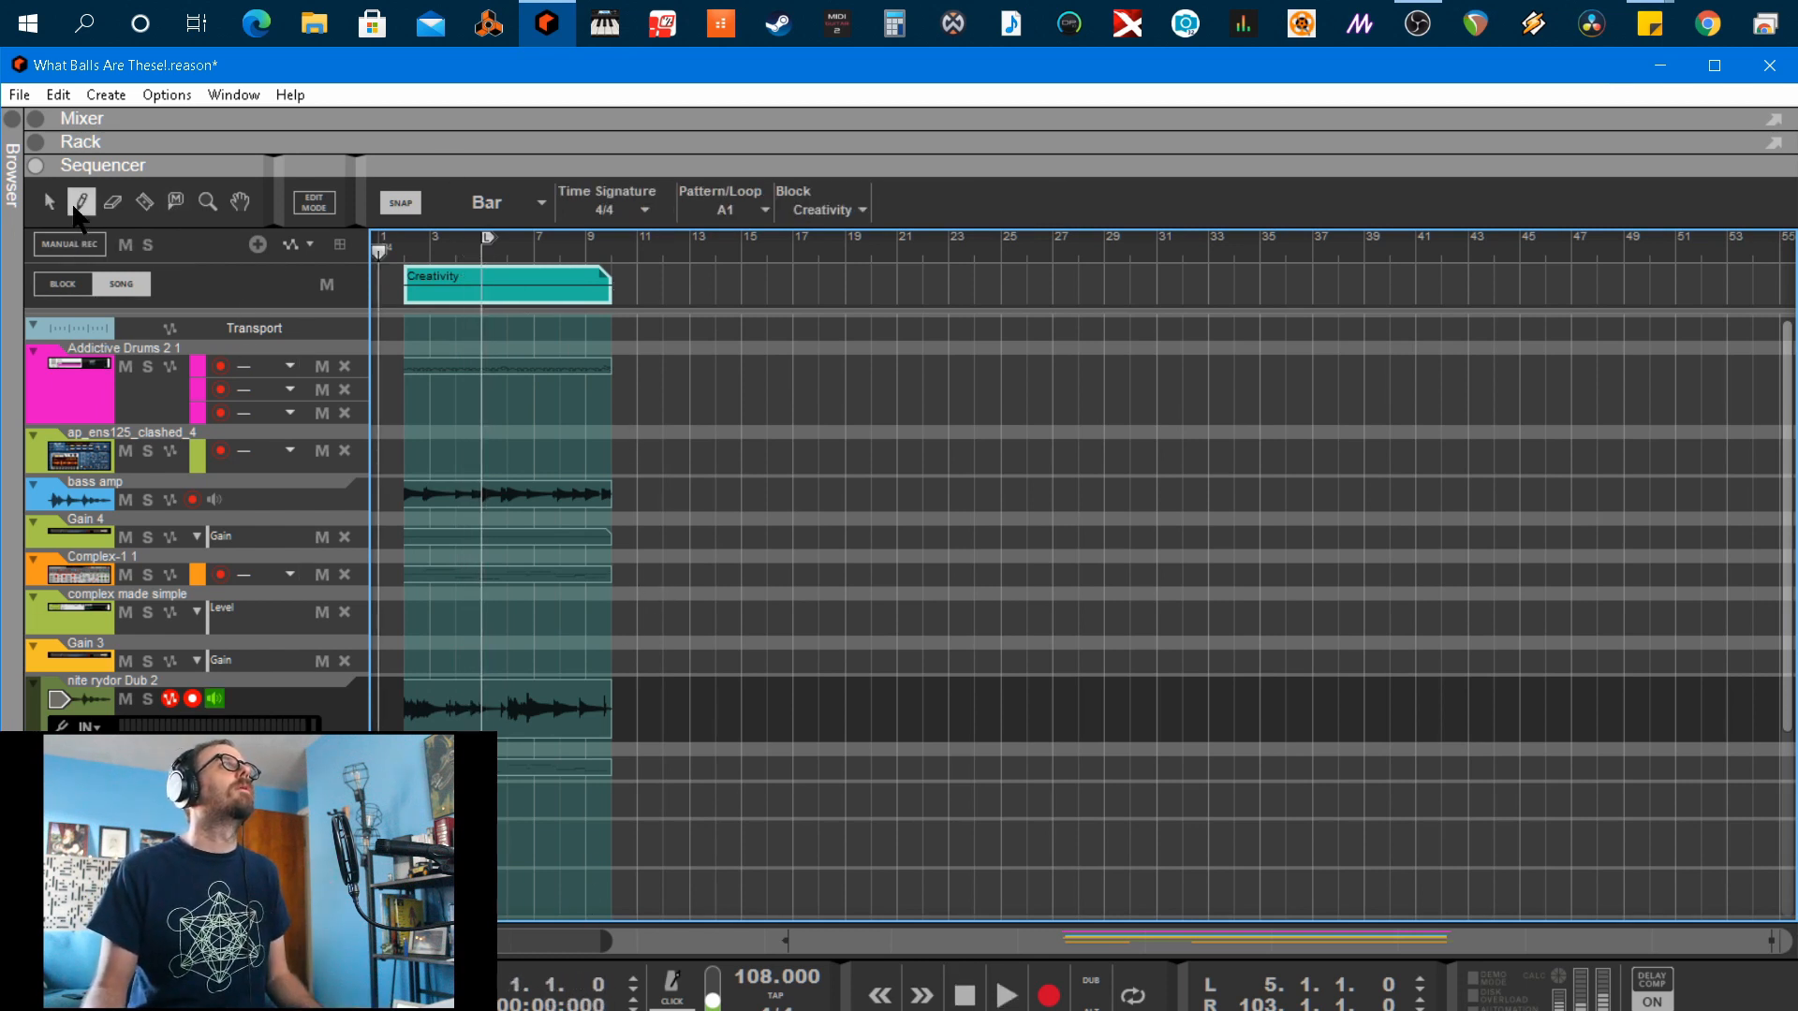
left_click(821, 212)
left_click(833, 262)
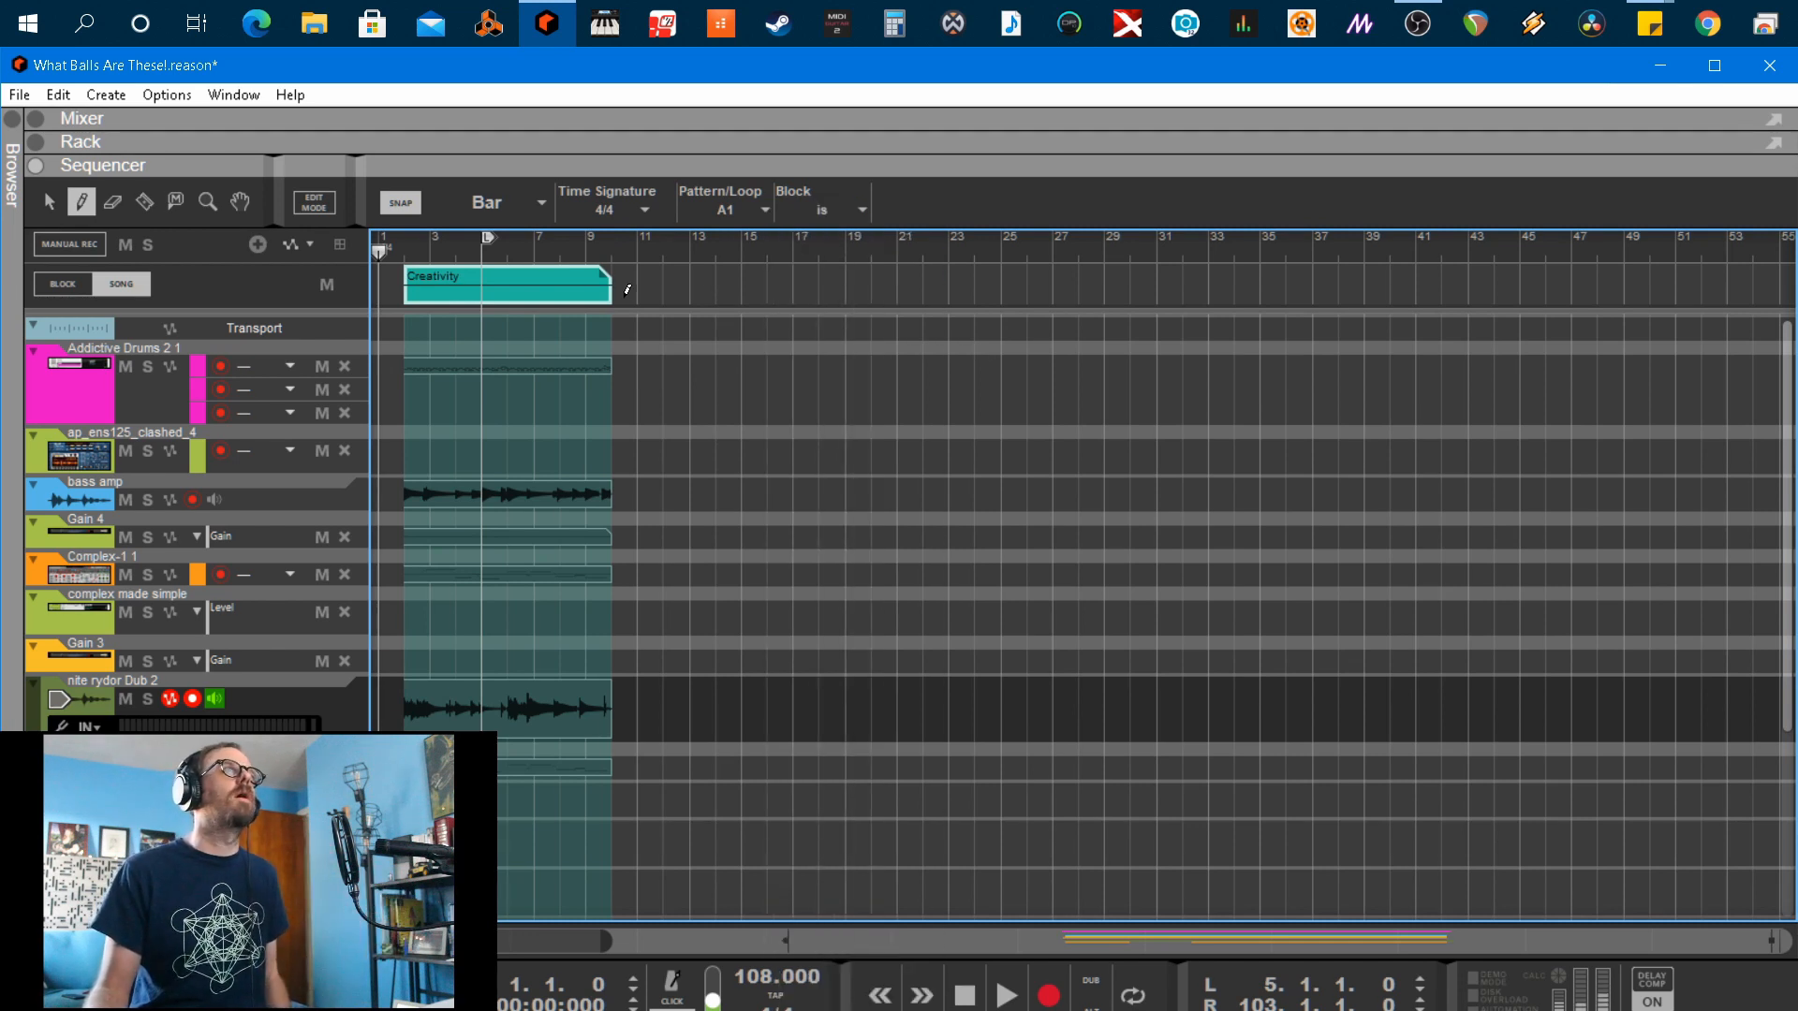
left_click_drag(624, 286, 1124, 274)
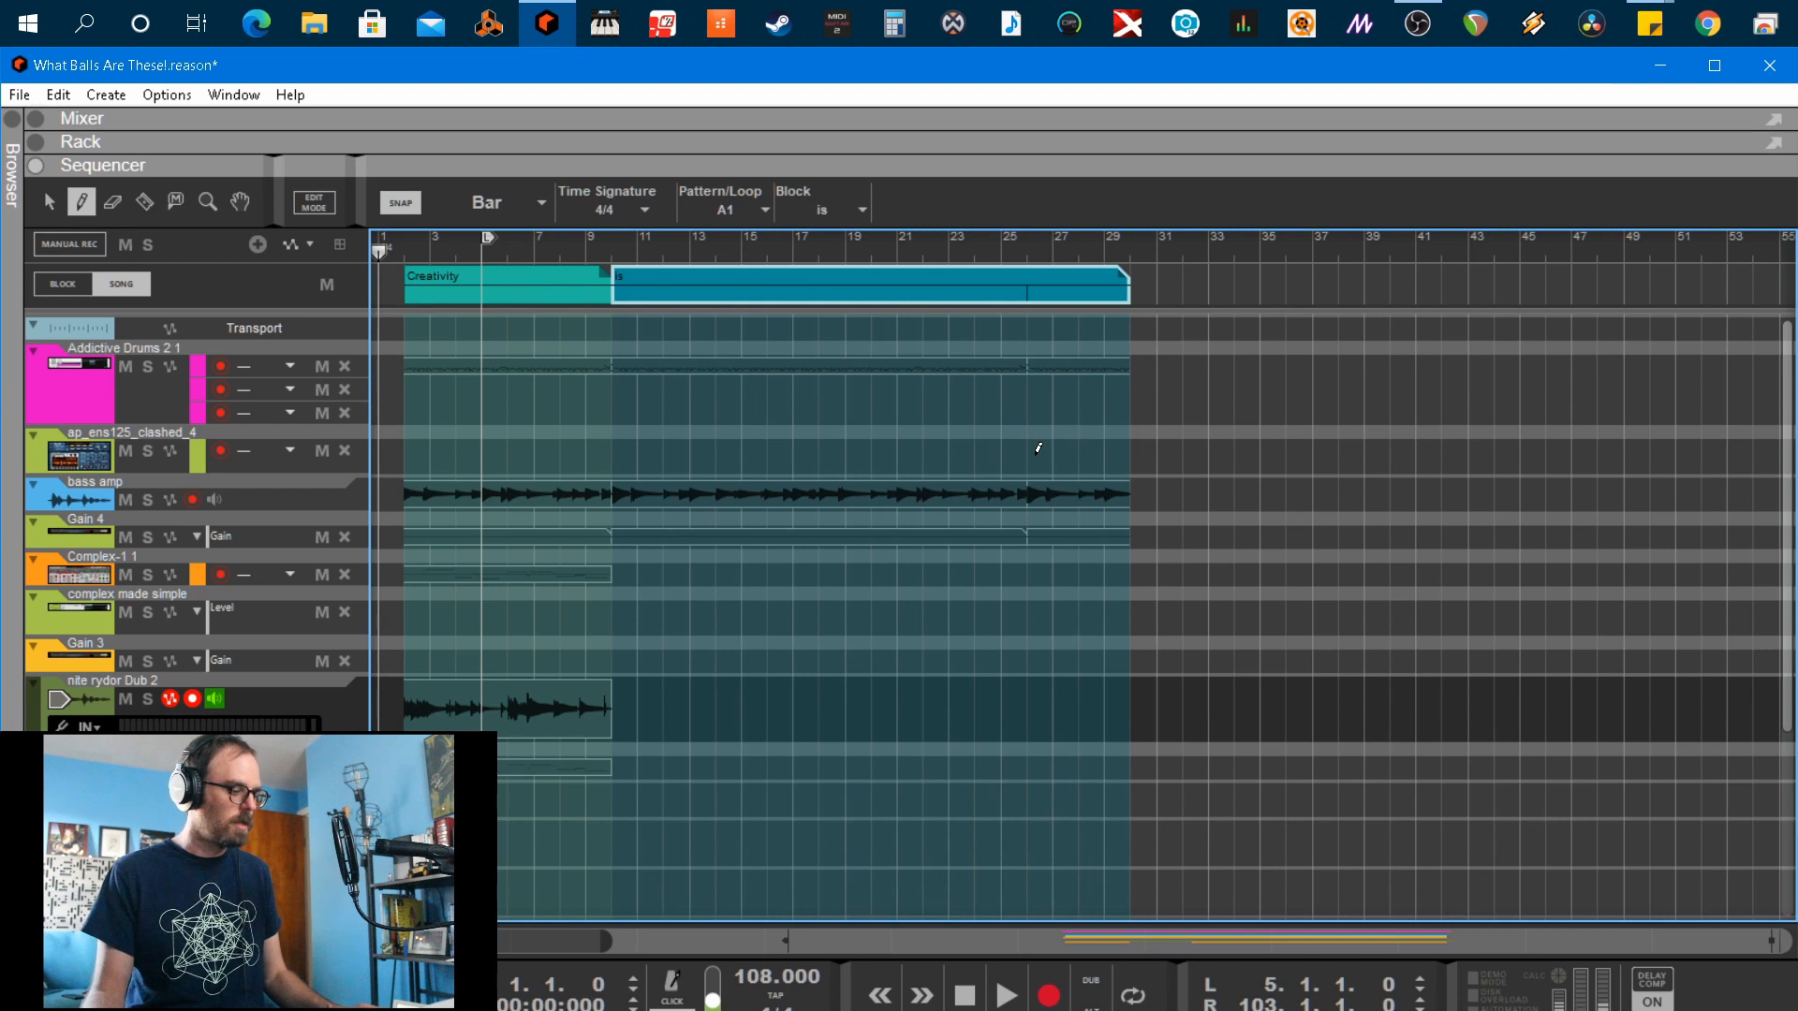
key("Delete")
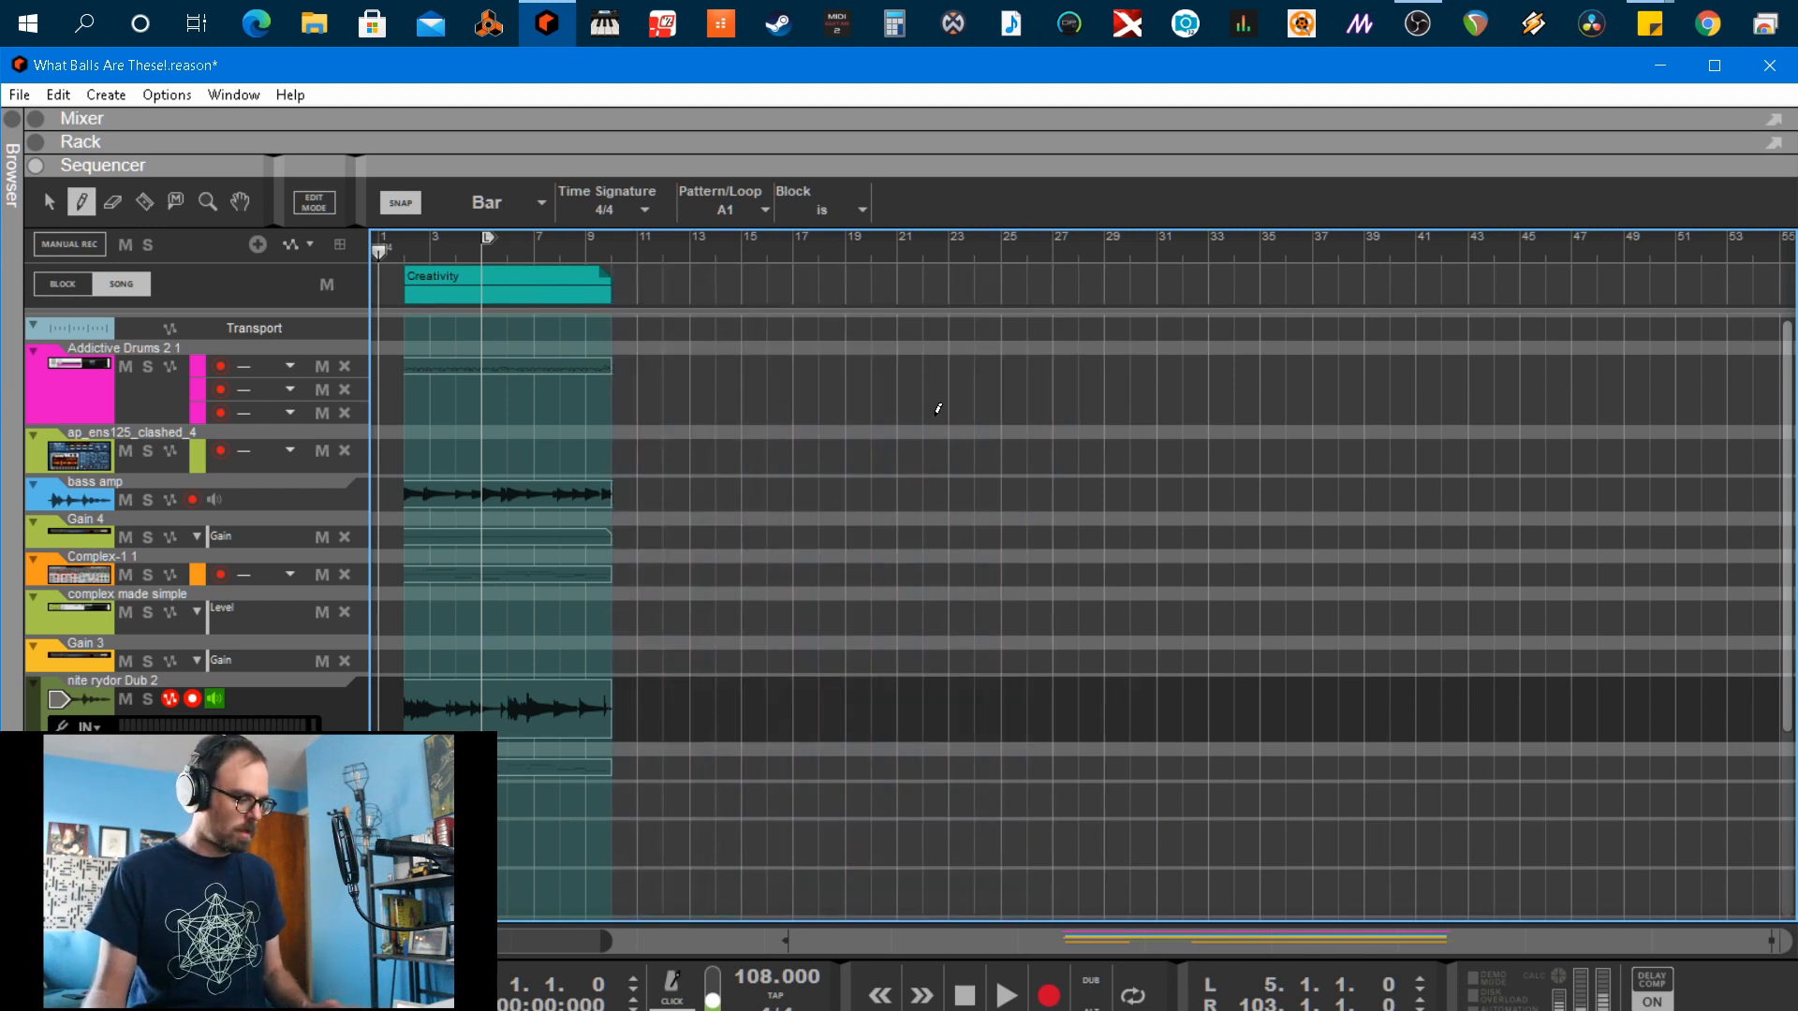
Switch from the song arrangement to block editing and open the "is" block
key("b")
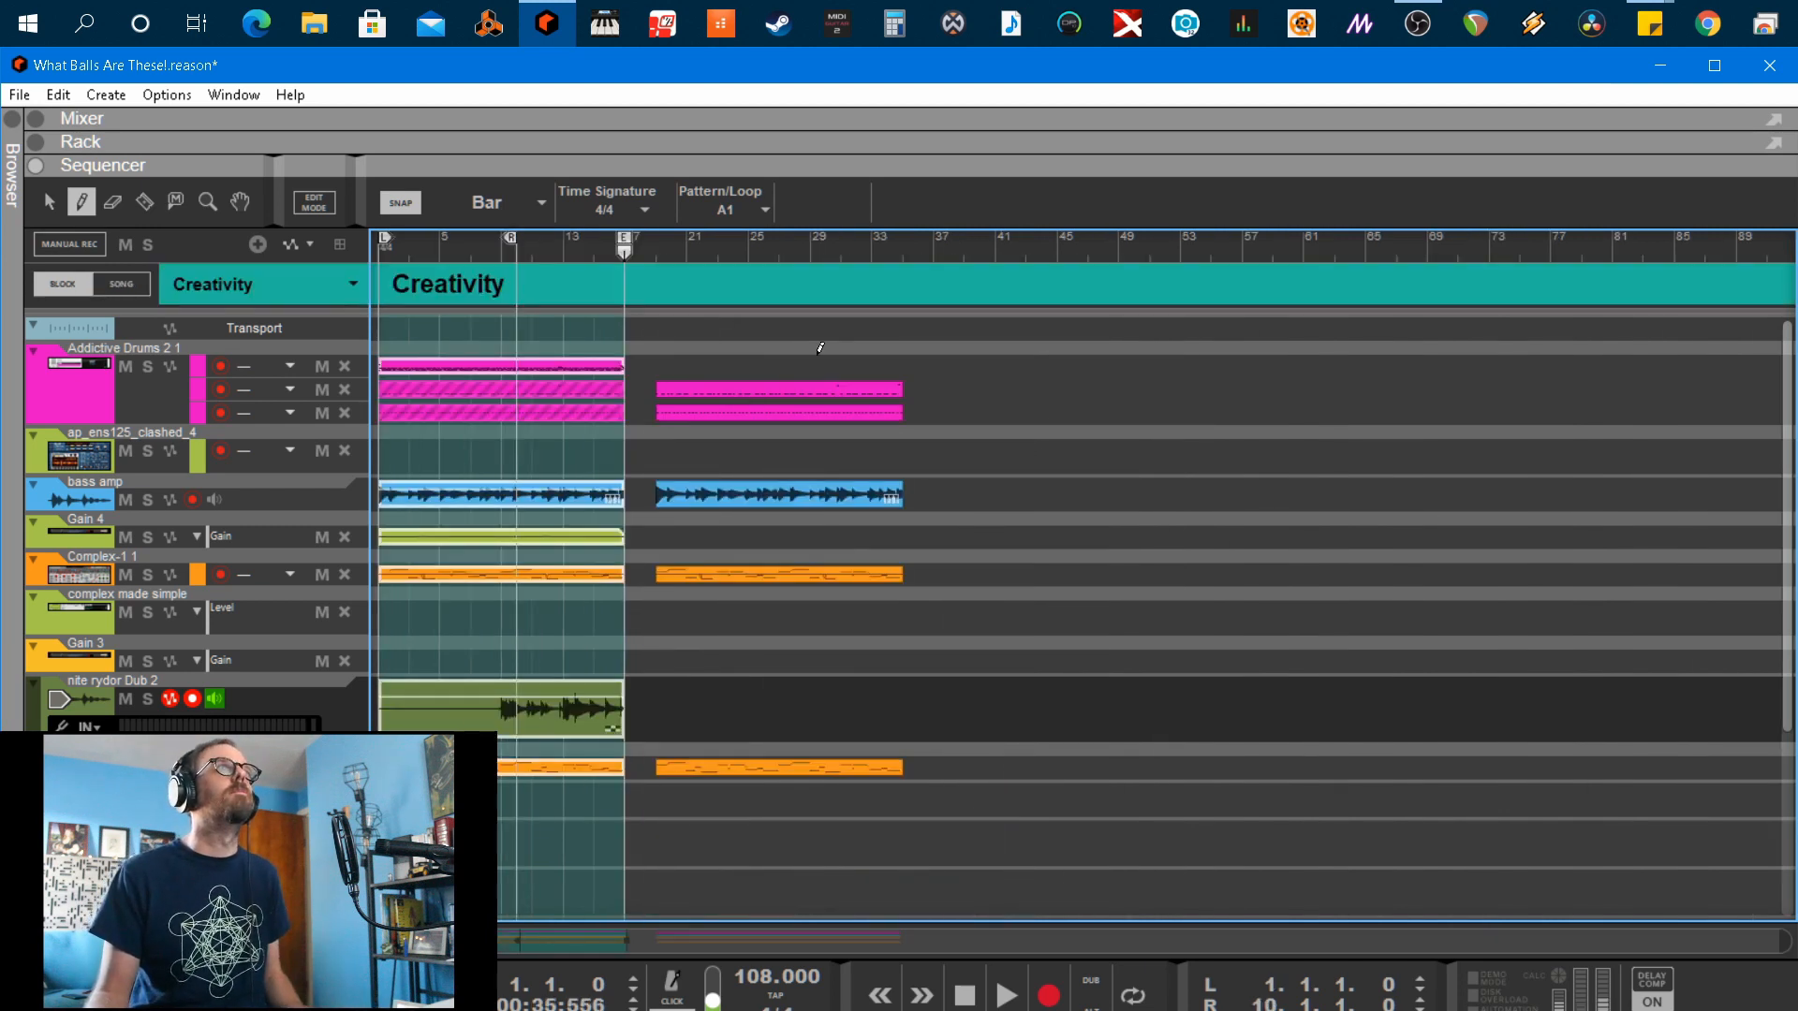
left_click(337, 290)
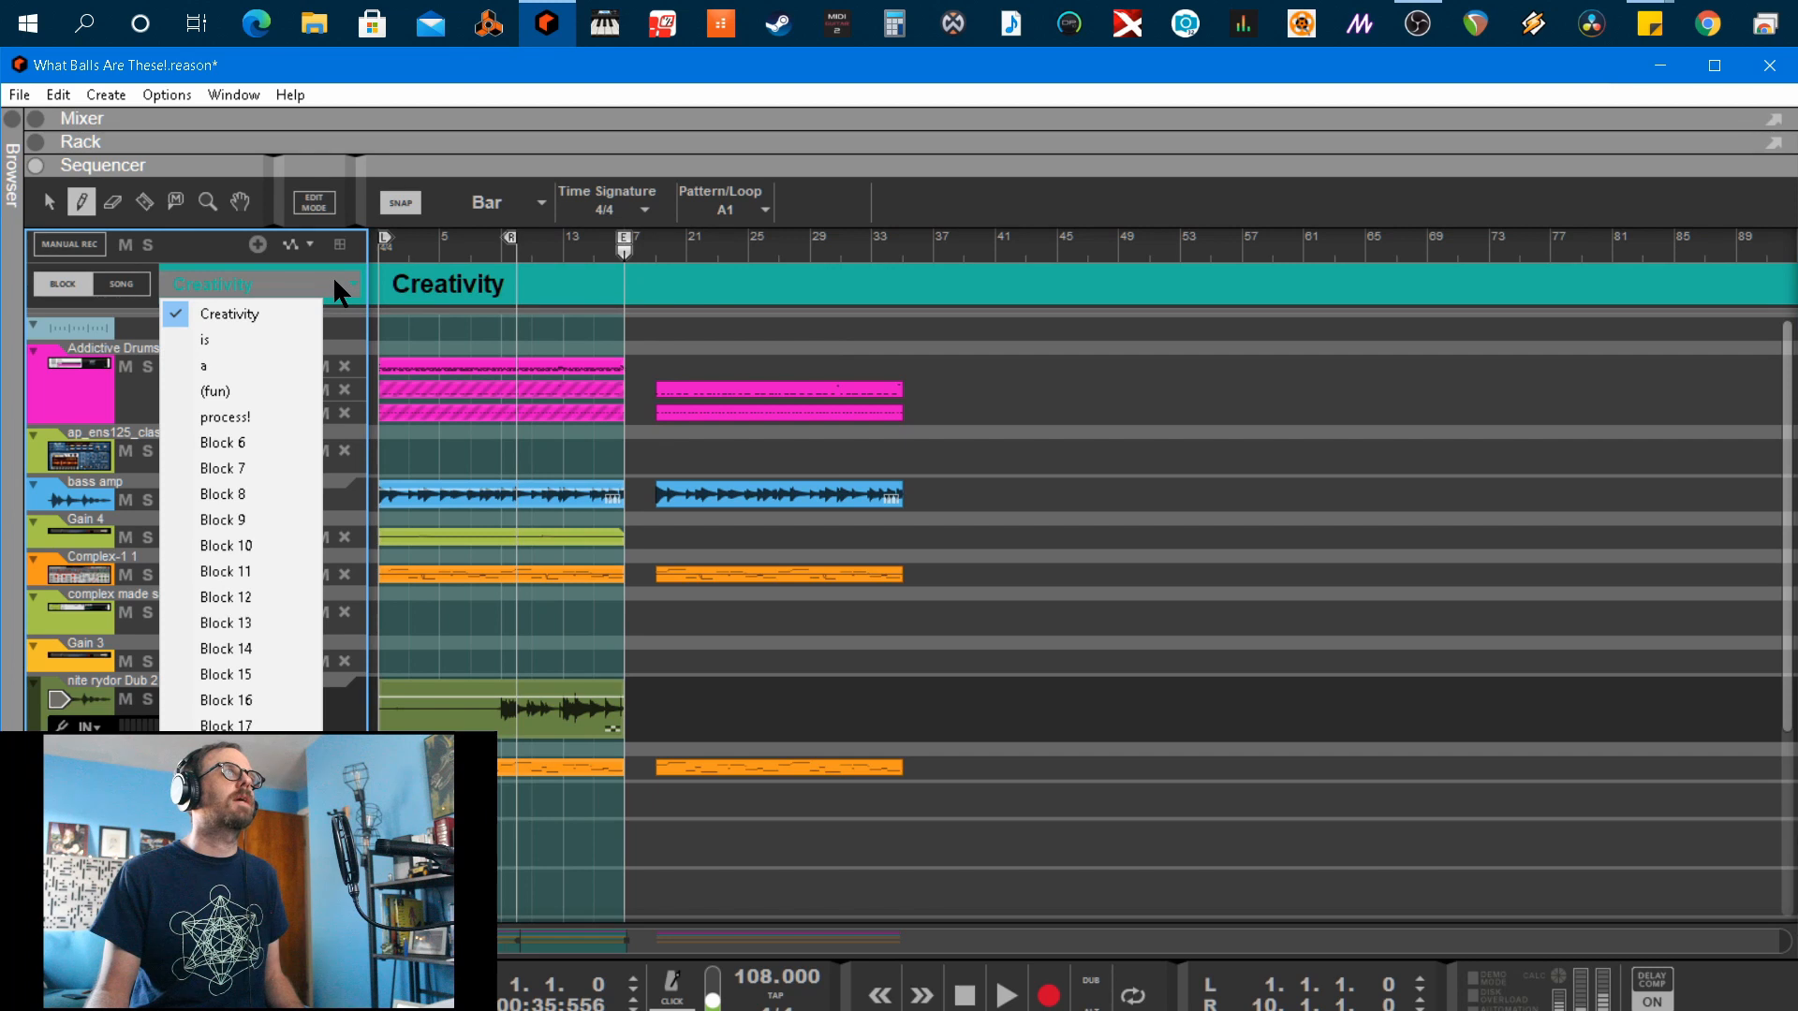
left_click(219, 339)
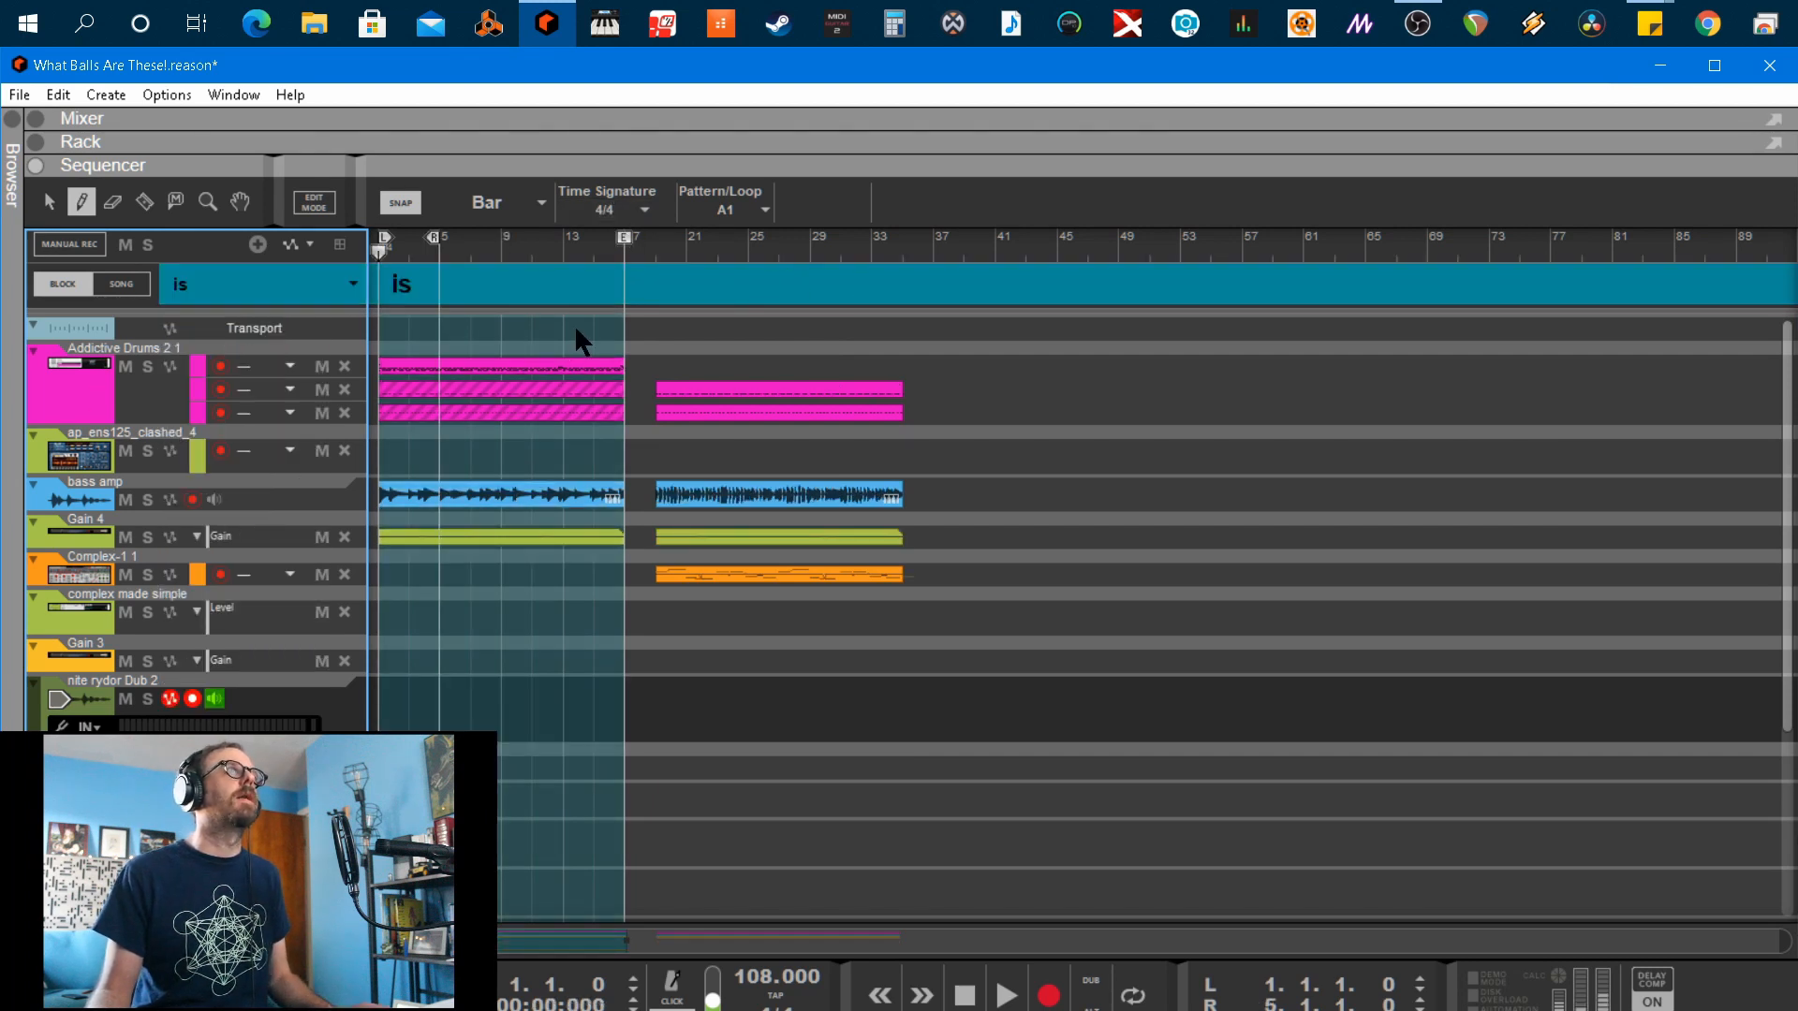
Shorten the "is" block to end at bar 9, and check the lengths of the a, (fun) and process! blocks
scroll(593, 330, "up", 4)
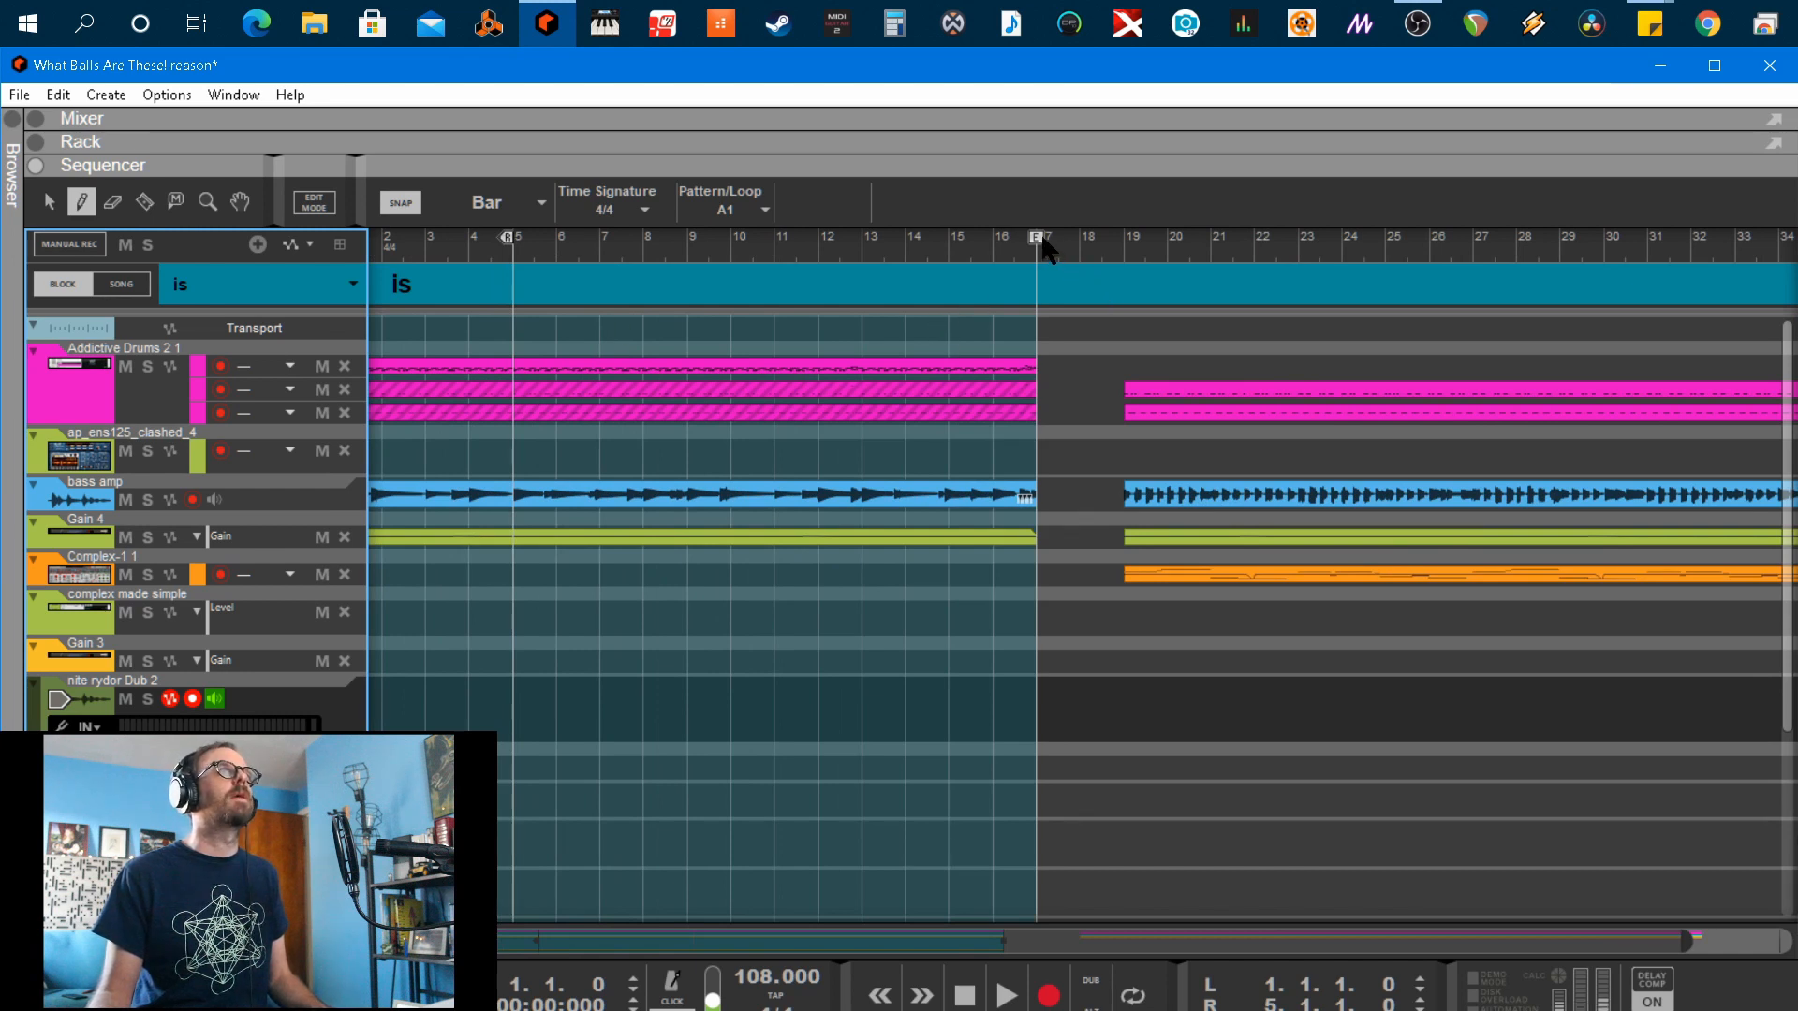
mouse_move(1040, 241)
left_mouse_down()
mouse_move(698, 229)
mouse_move(688, 302)
left_mouse_up()
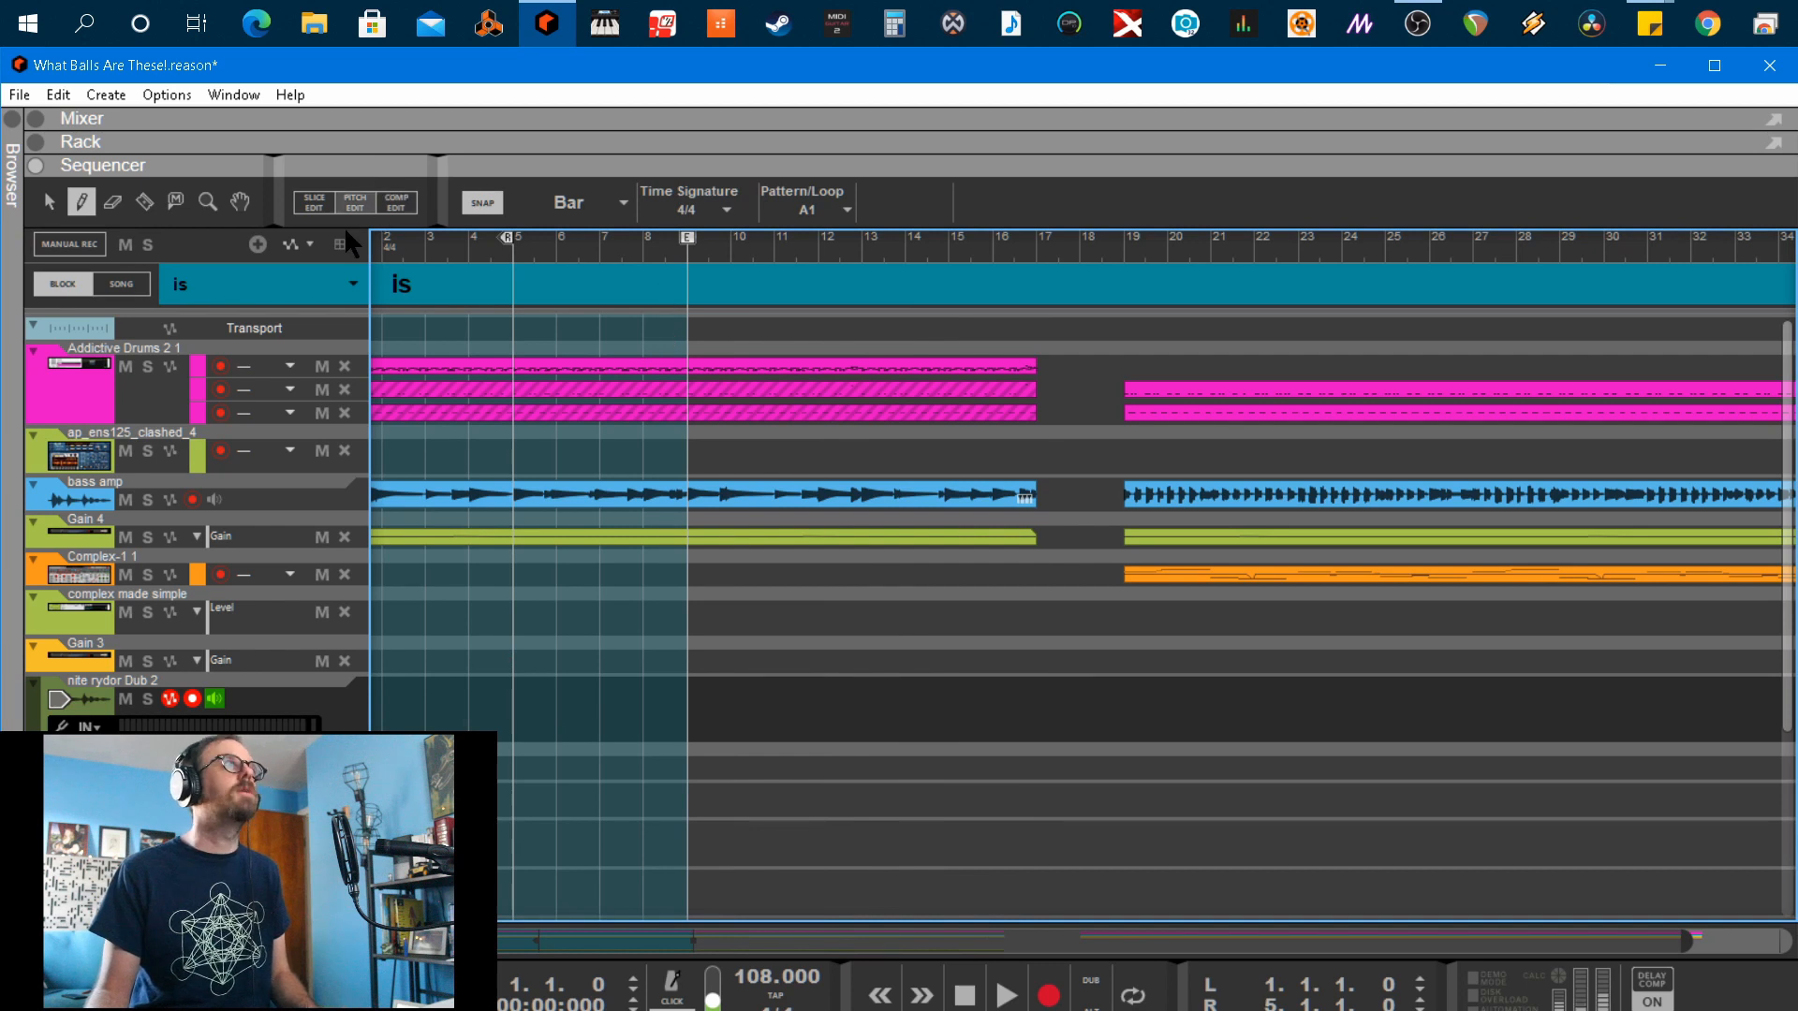
left_click(294, 286)
left_click(238, 365)
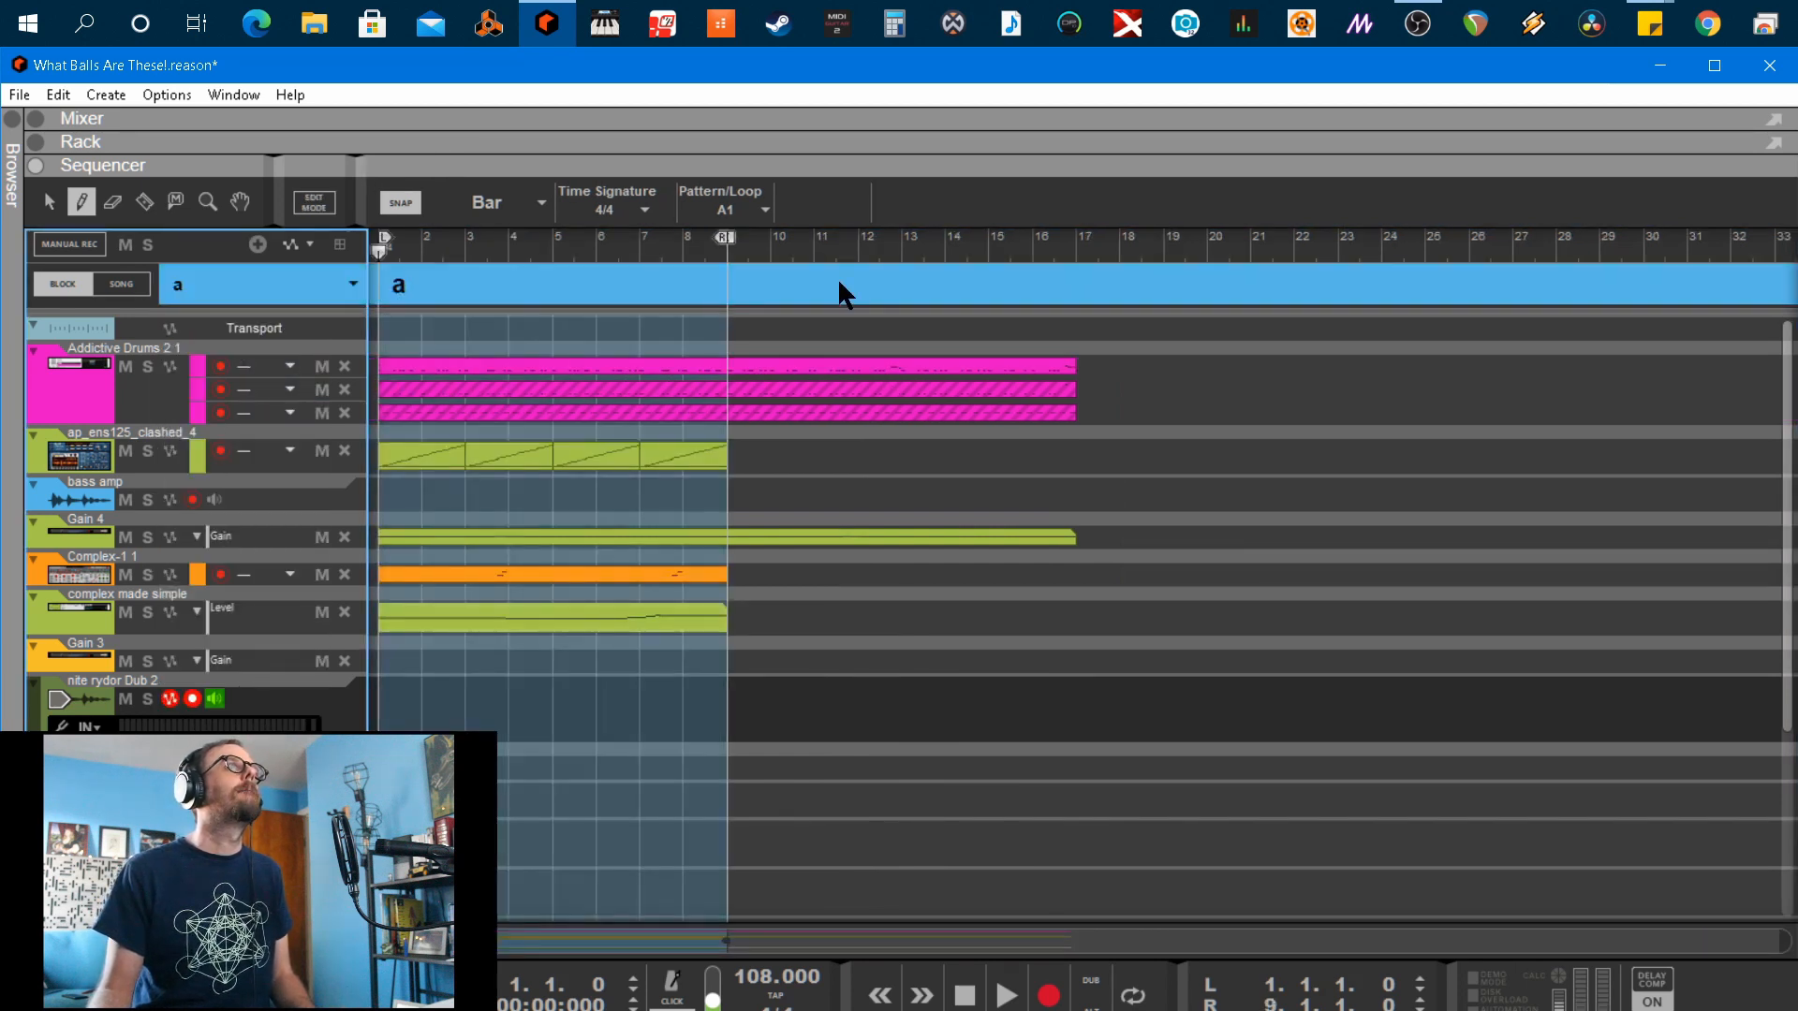
left_click(243, 281)
left_click(230, 388)
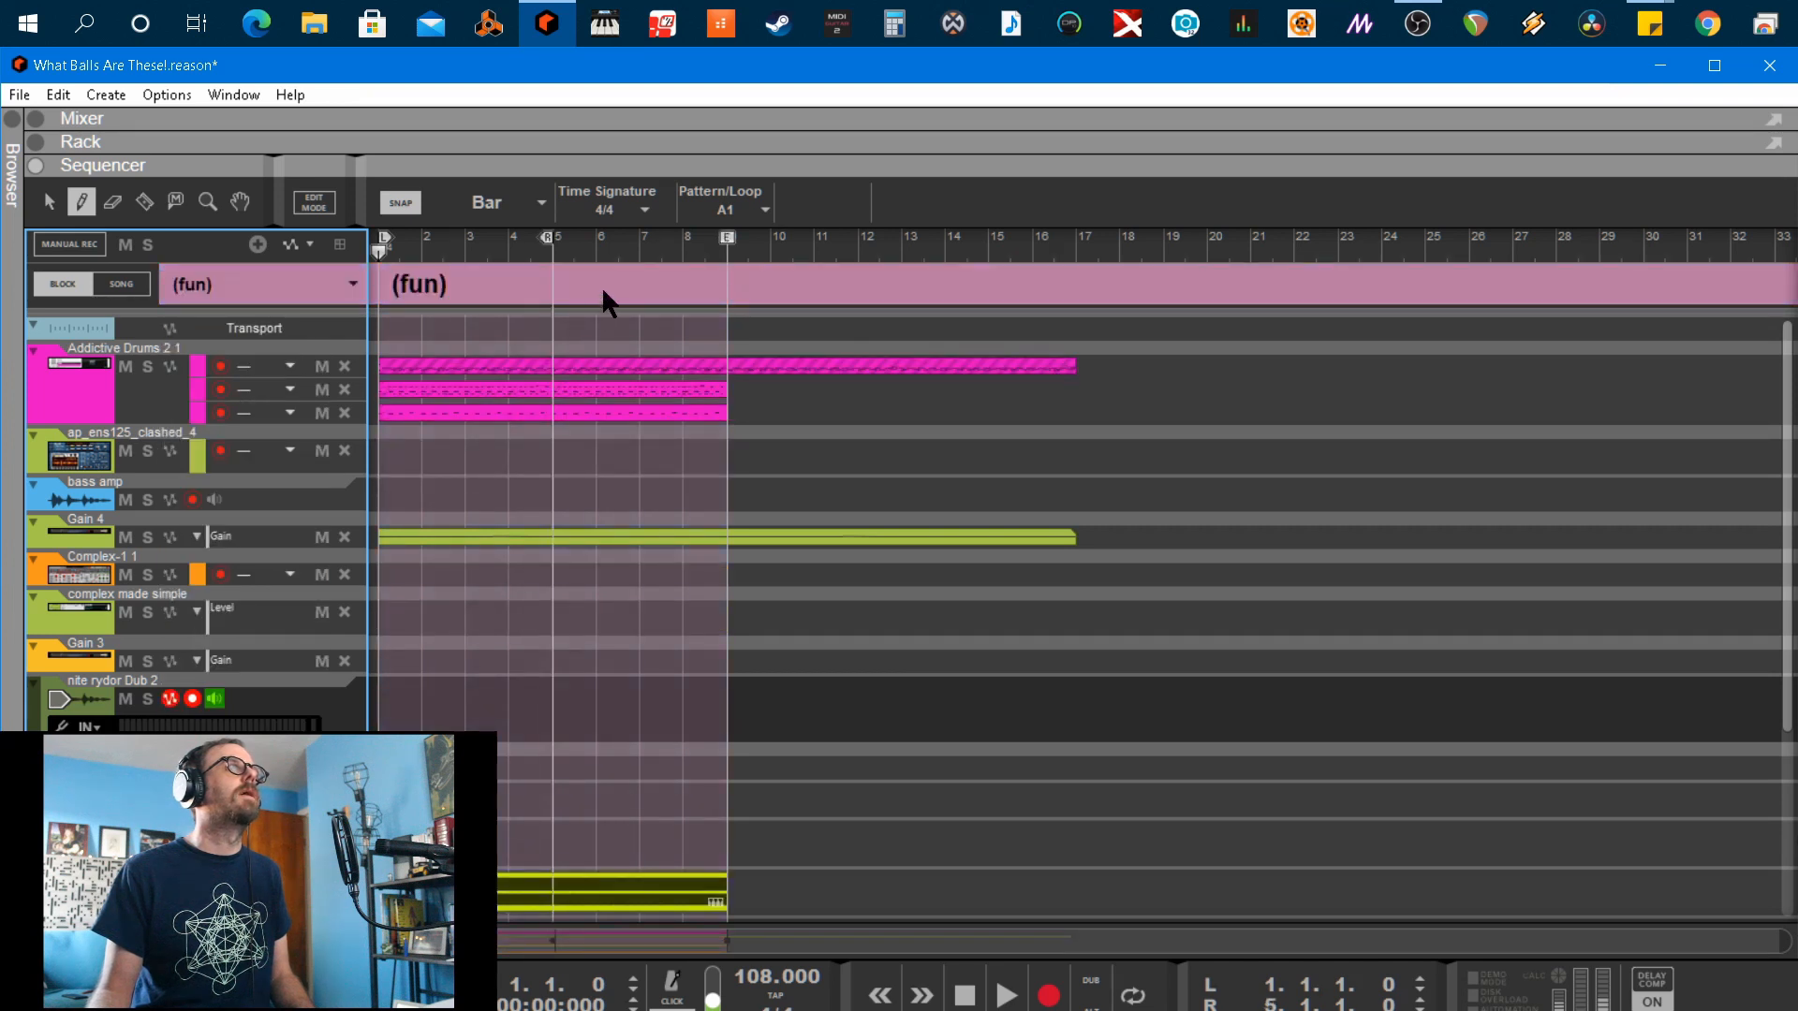
left_click(194, 274)
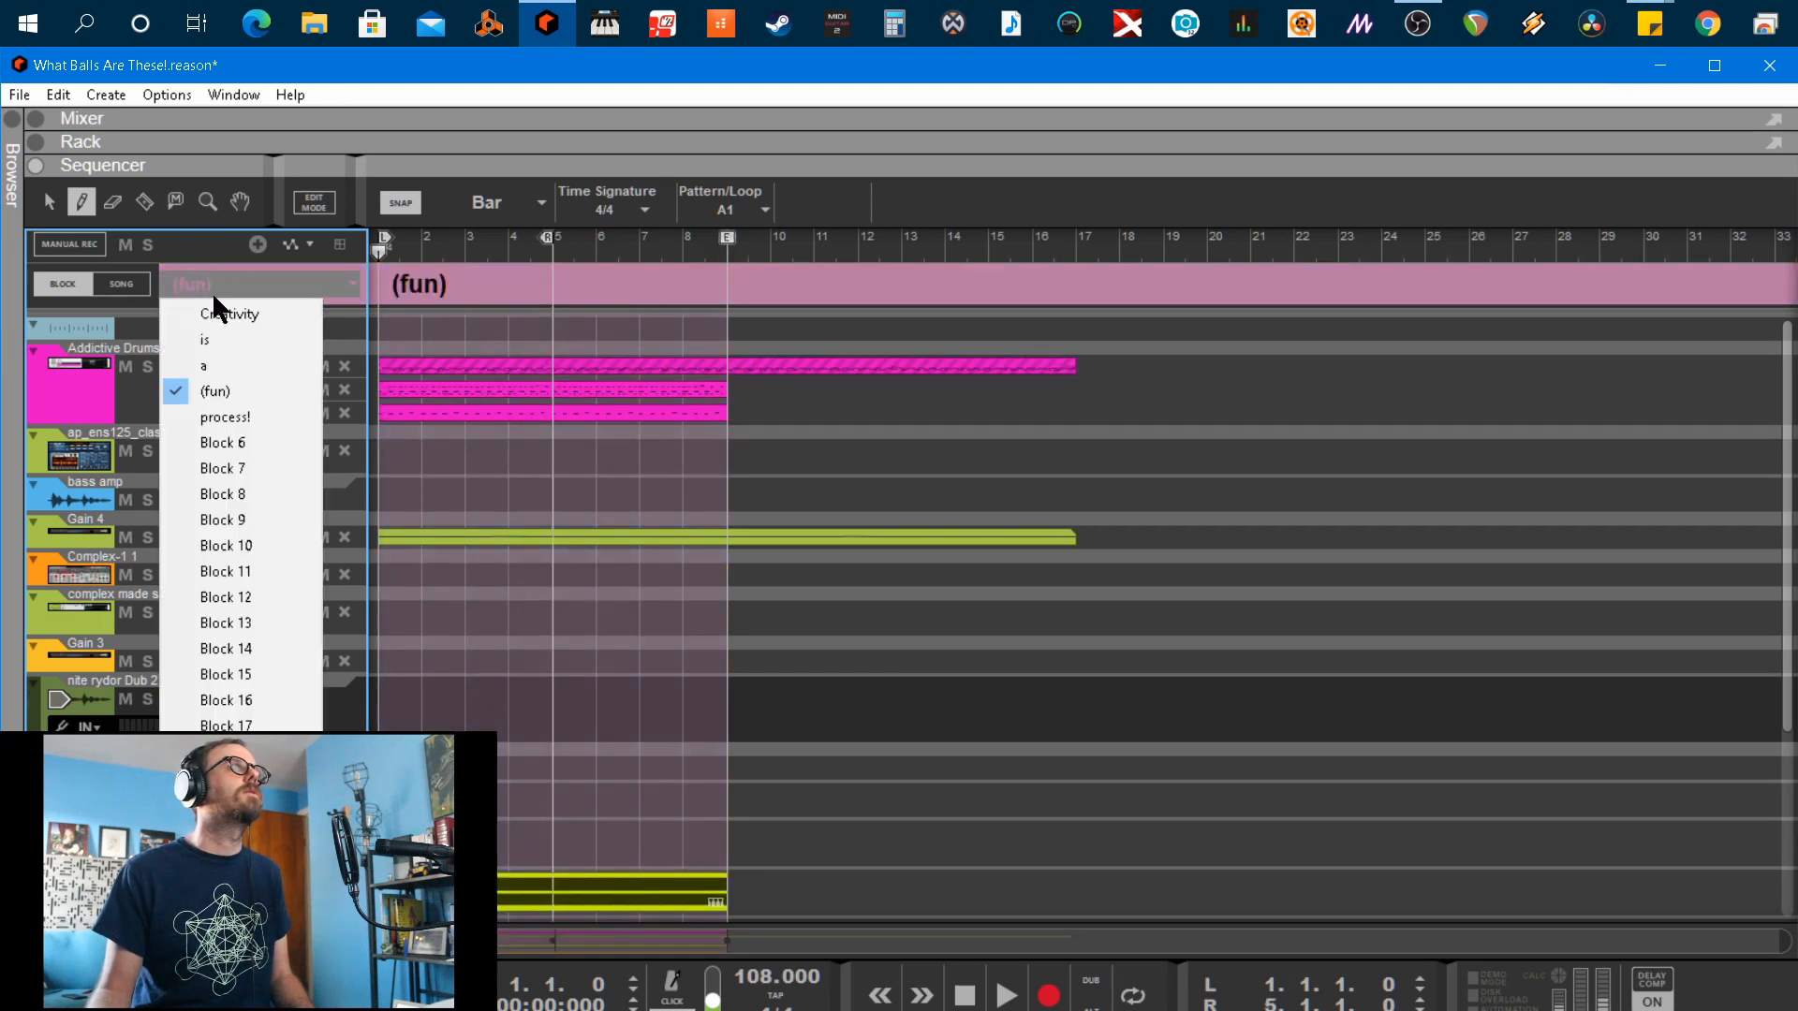
left_click(217, 418)
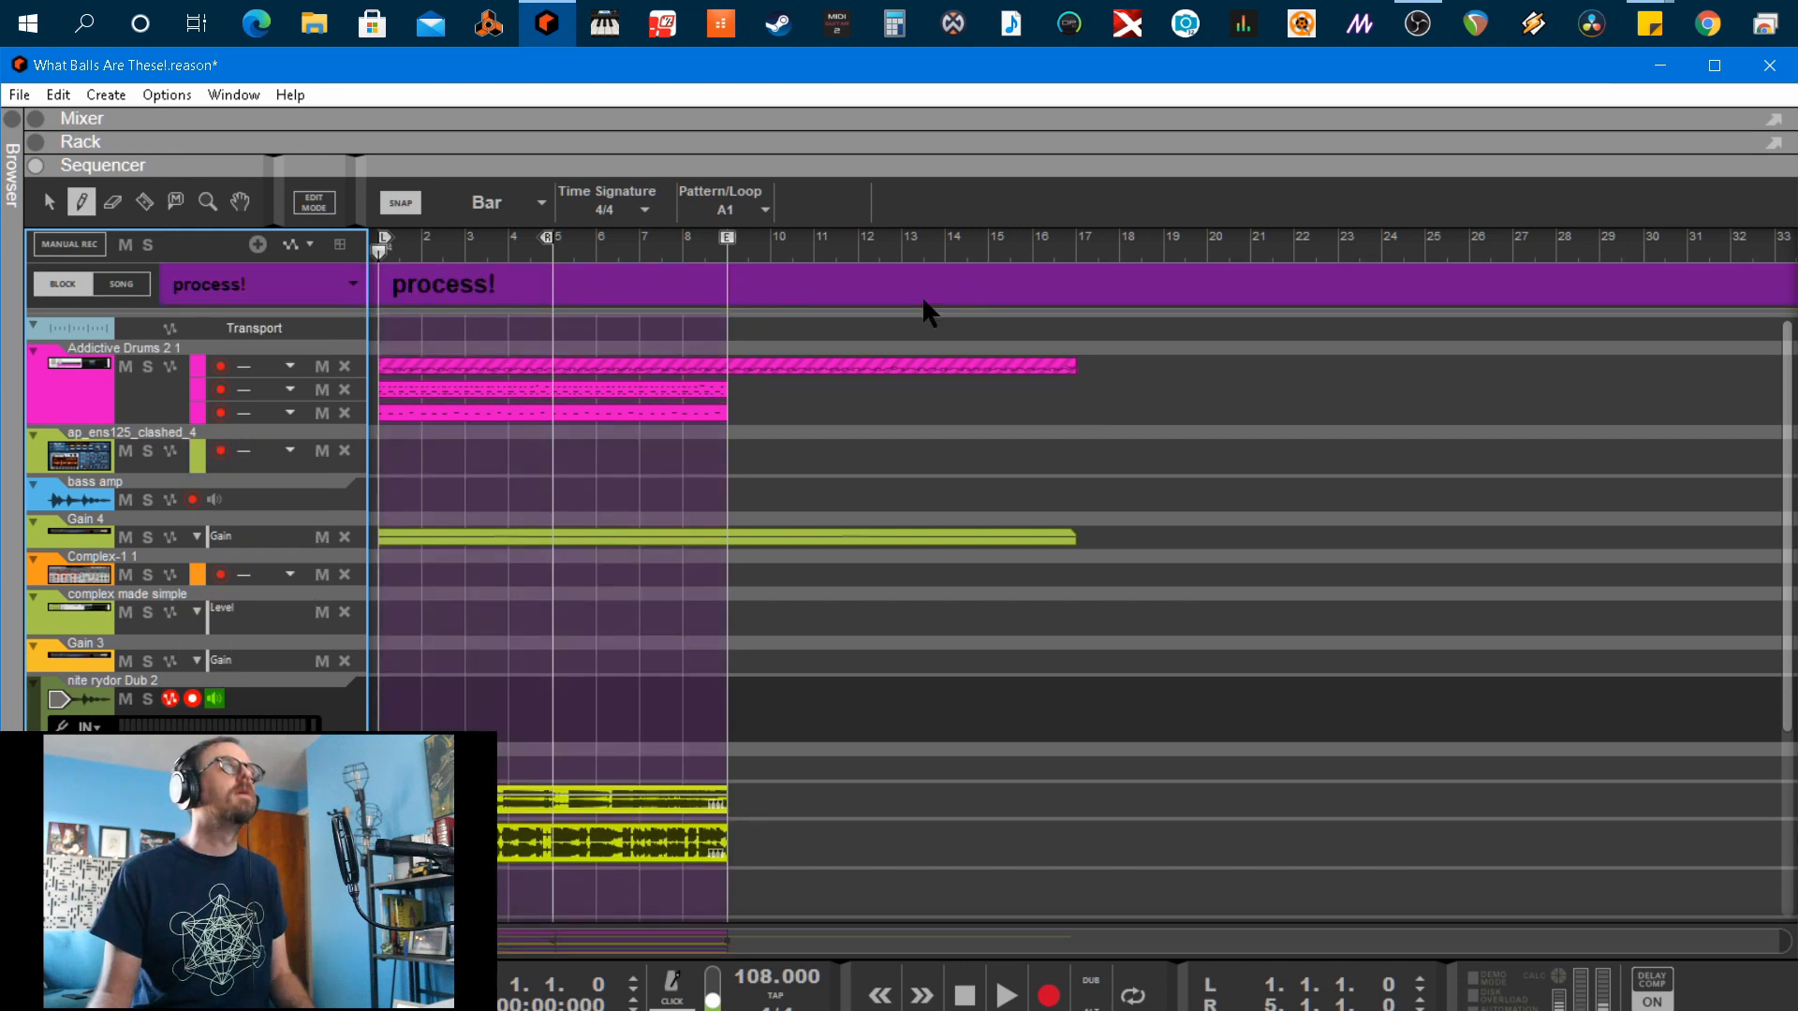
Return to the song arrangement, draw an 8-bar "is" clip at bar 10, and copy it to bars 18, 26 and 34
key("b")
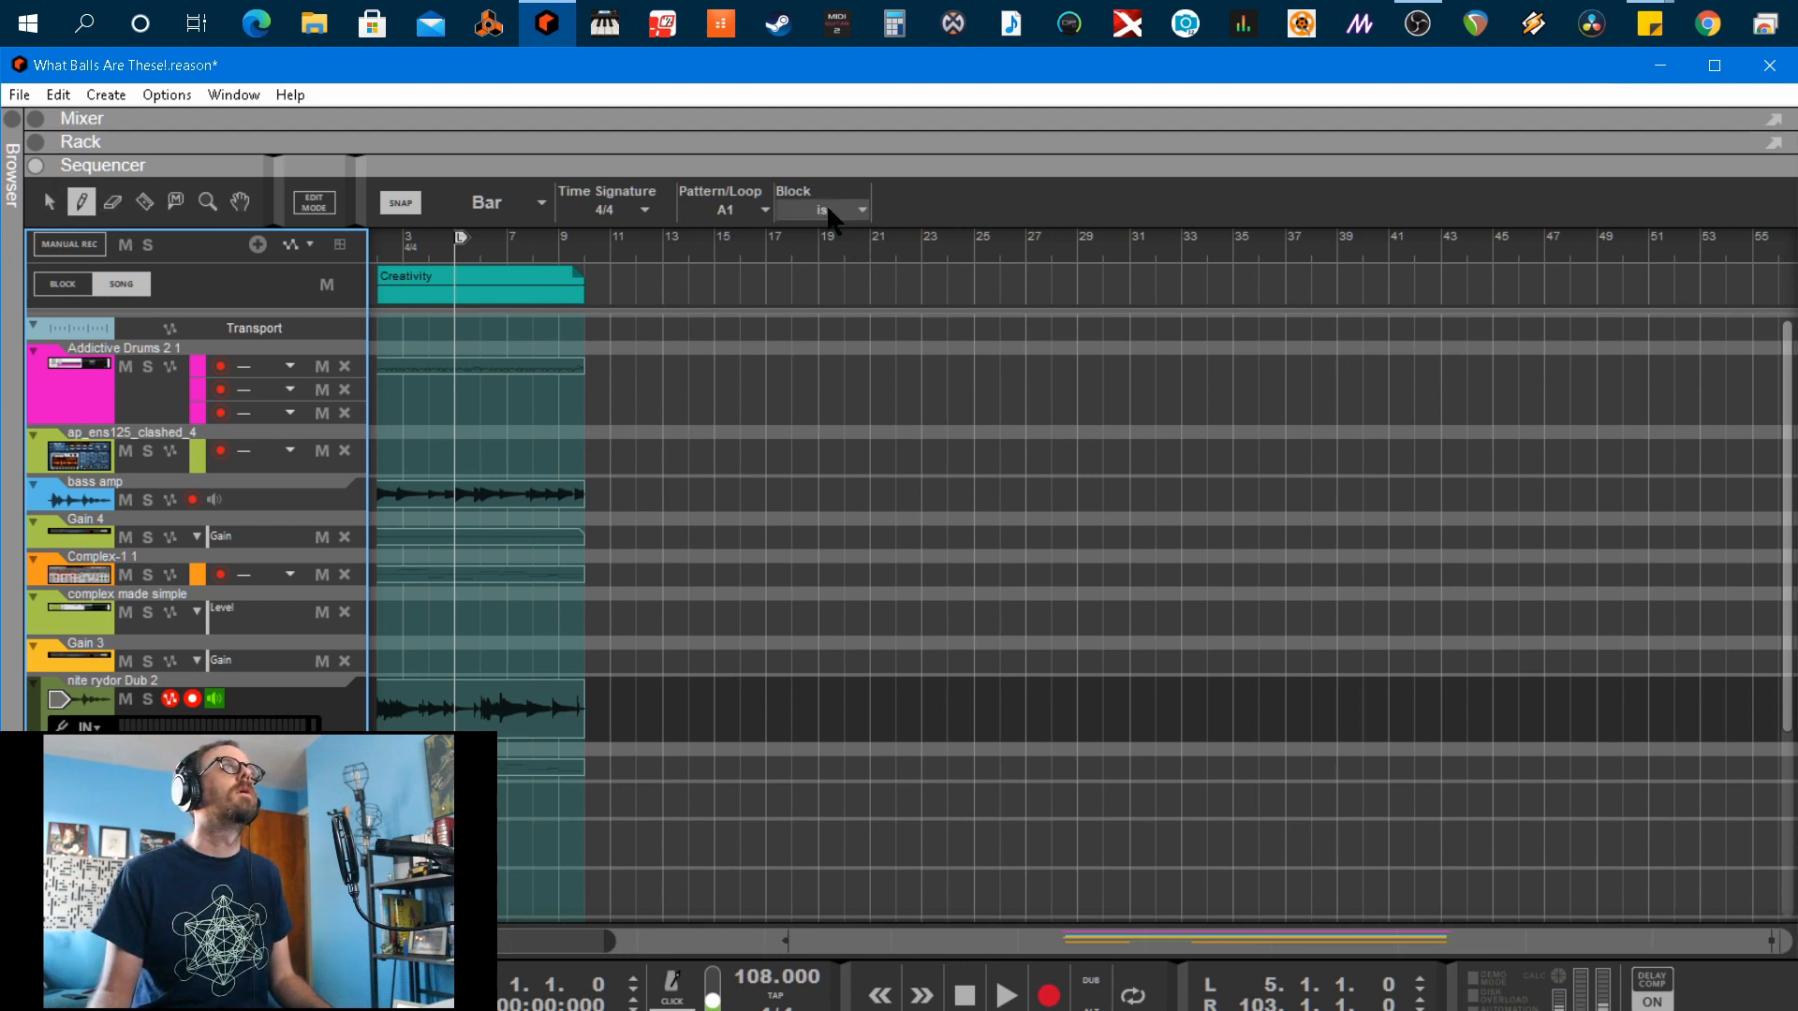
mouse_move(600, 273)
left_mouse_down()
mouse_move(1073, 267)
mouse_move(793, 254)
left_mouse_up()
key("q")
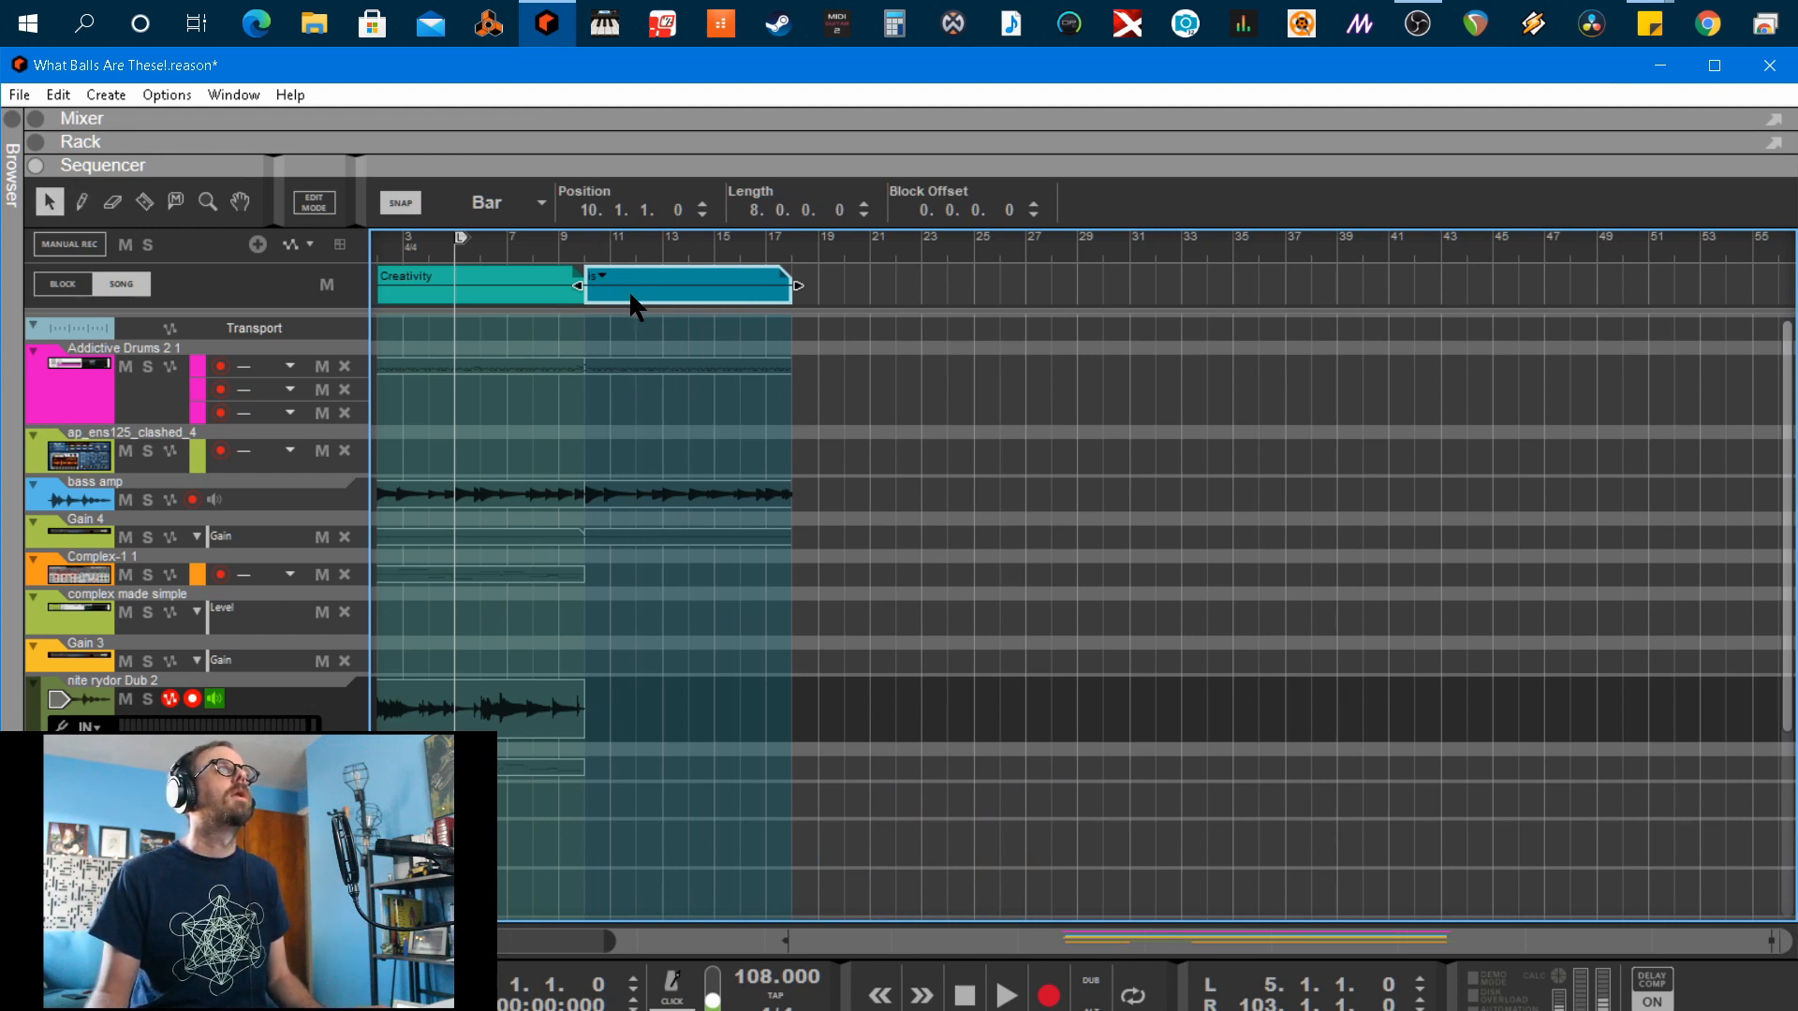
left_click_drag(631, 296, 1266, 316)
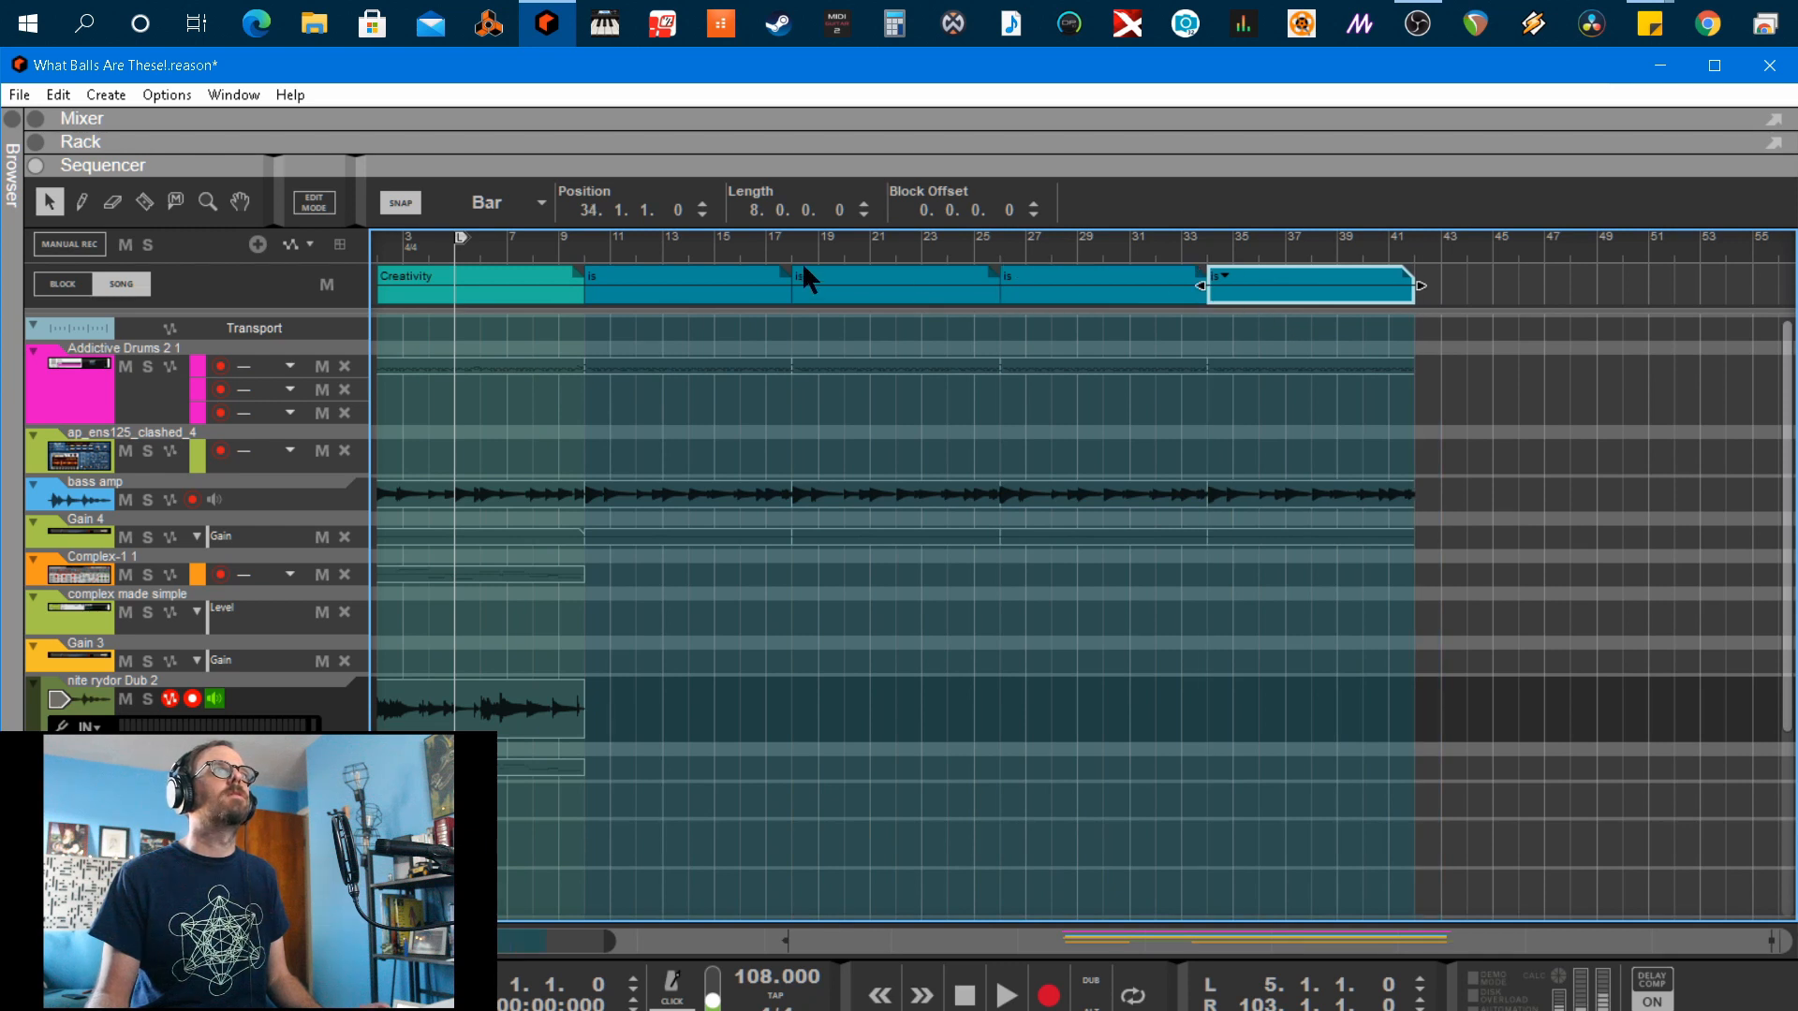
Reassign the block clips at bars 18, 26 and 34 to the a, (fun) and process! blocks respectively
left_click(822, 287)
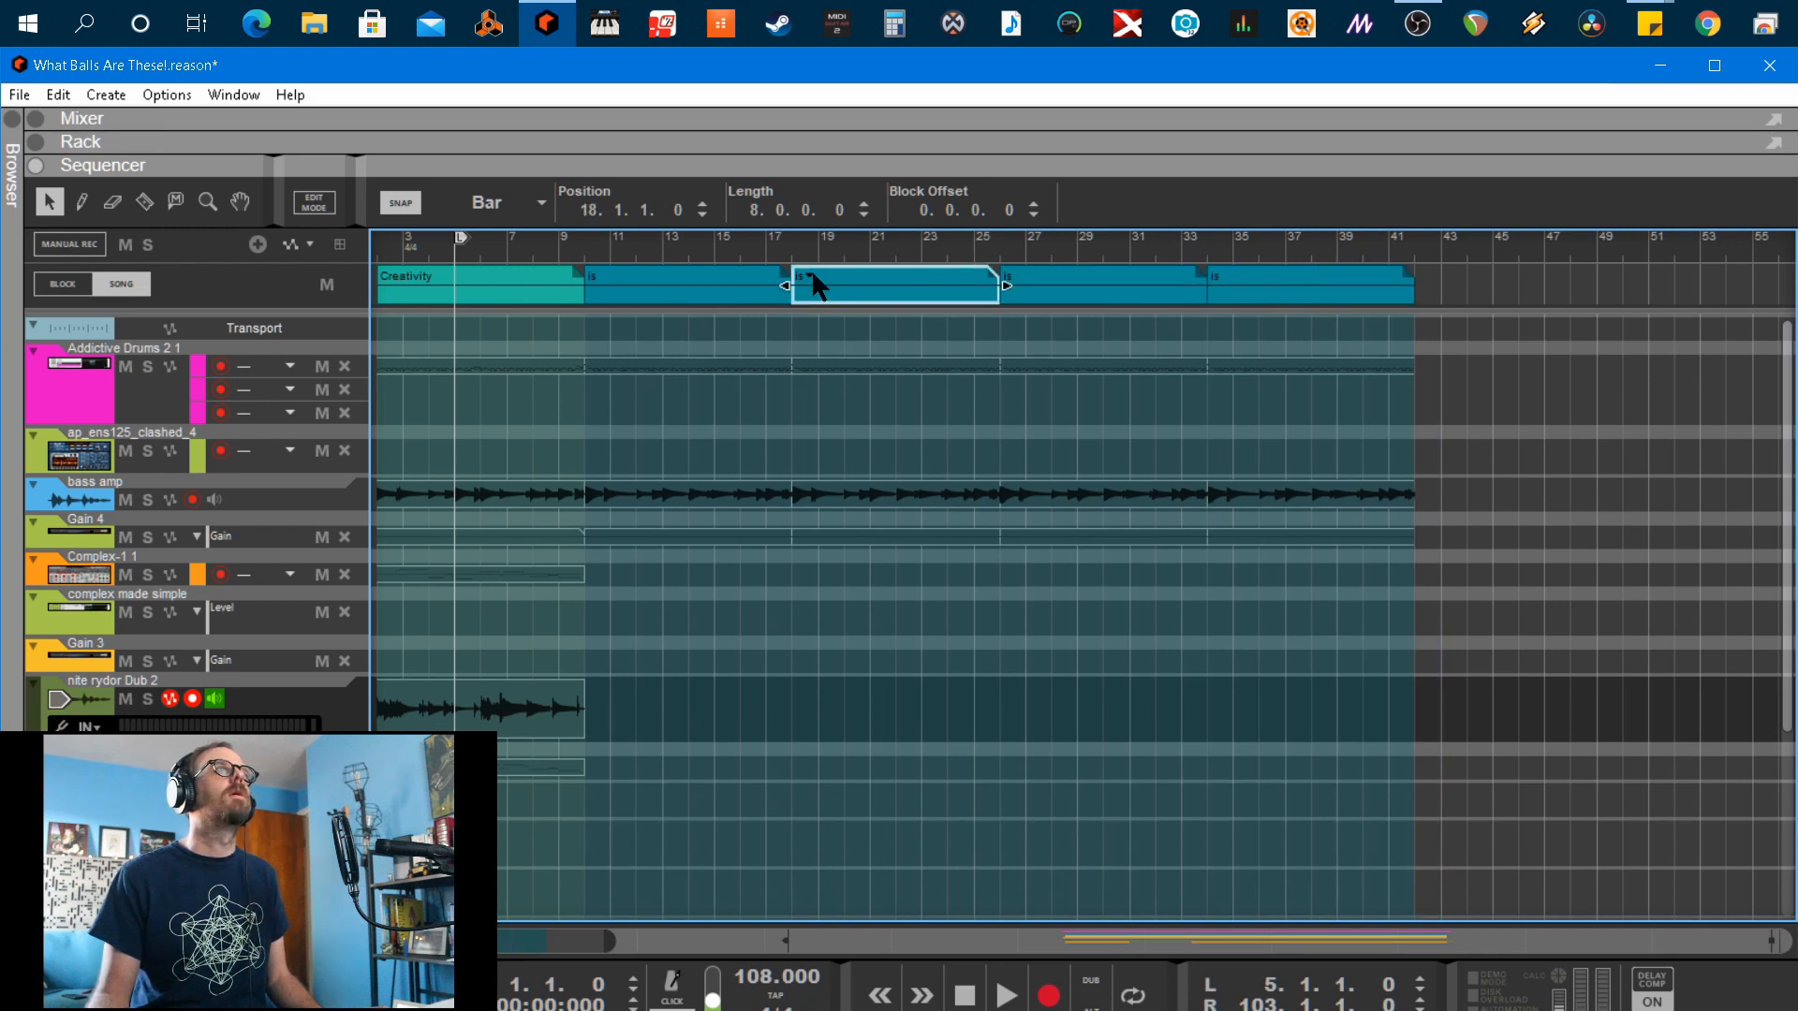
left_click(809, 274)
left_click(854, 341)
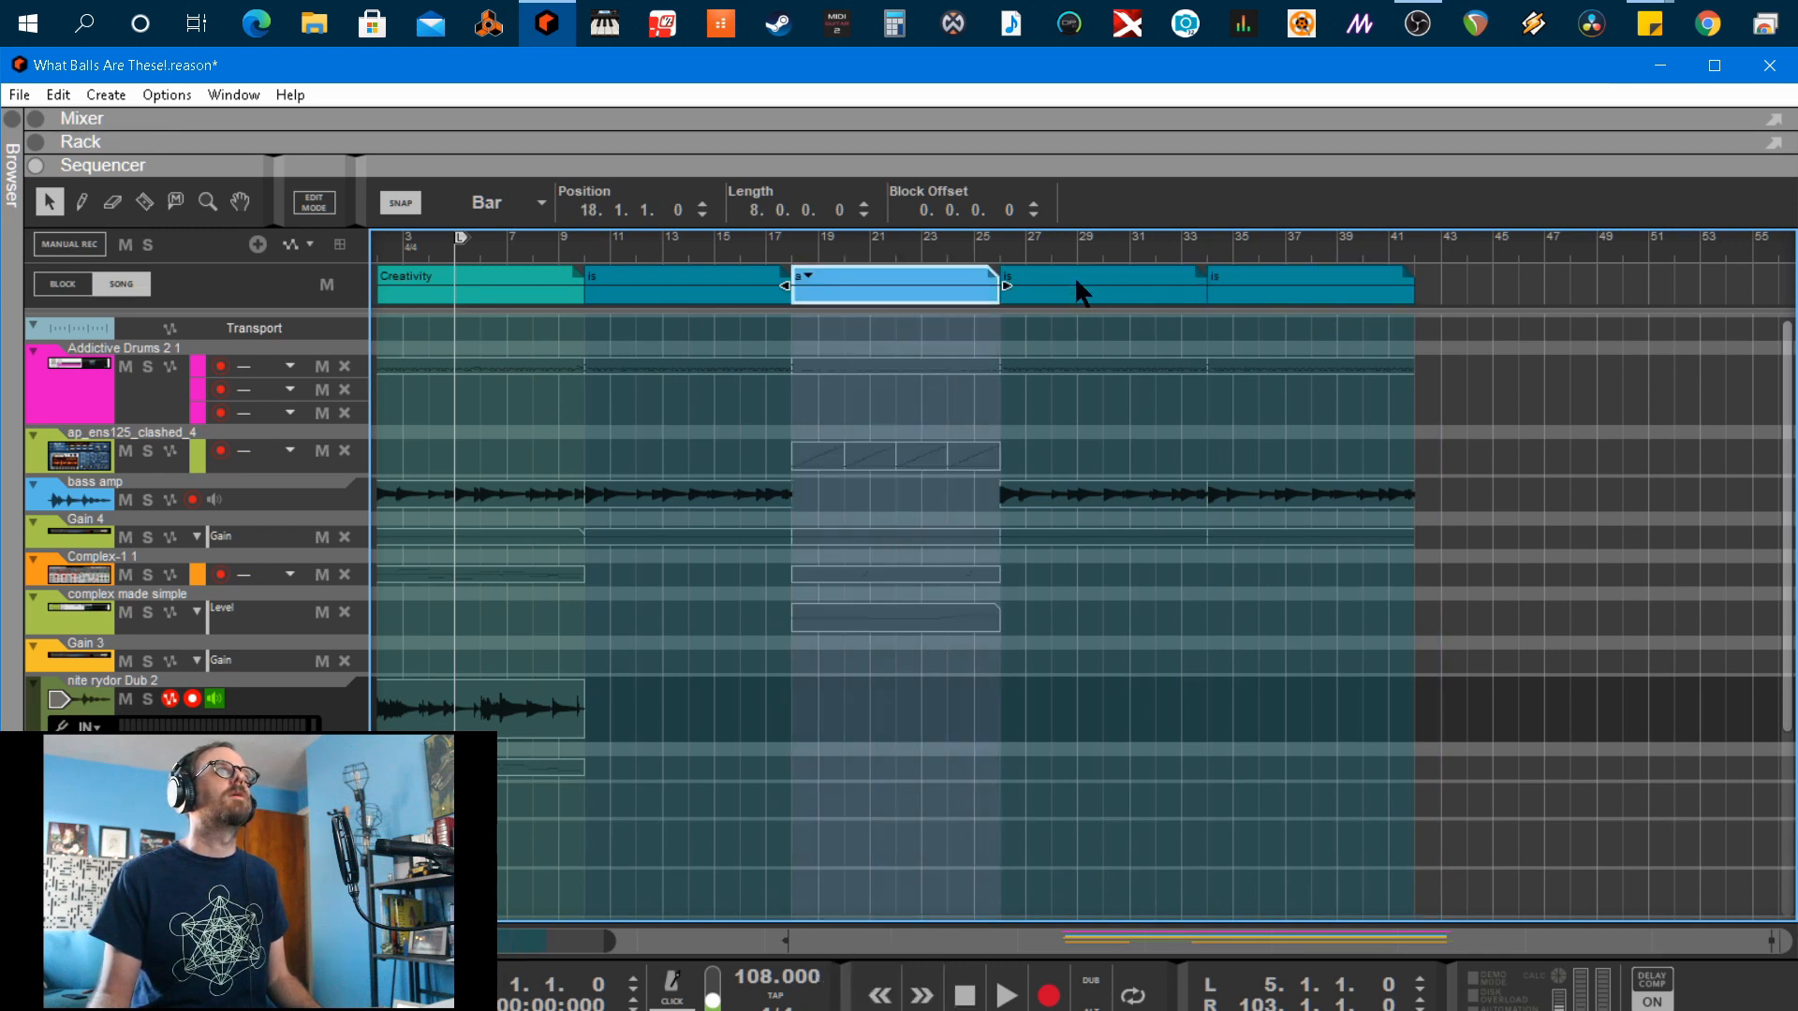
left_click(1031, 283)
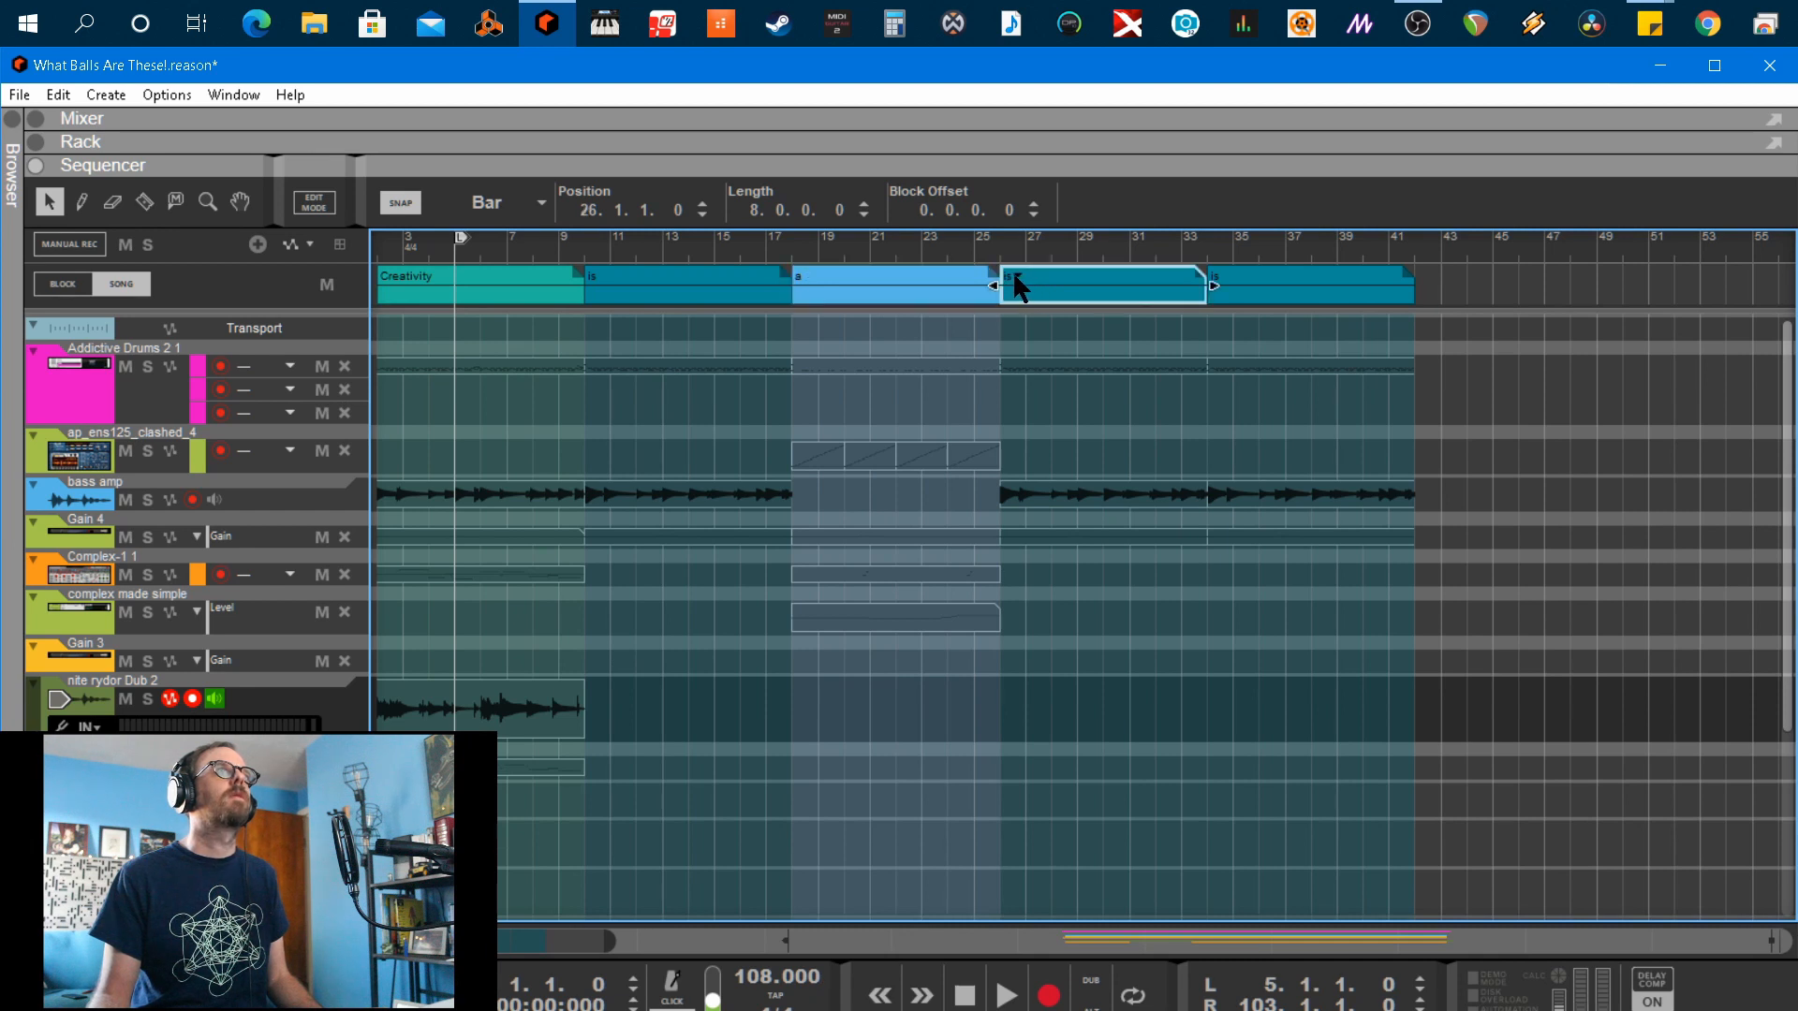
left_click(1017, 275)
left_click(1065, 342)
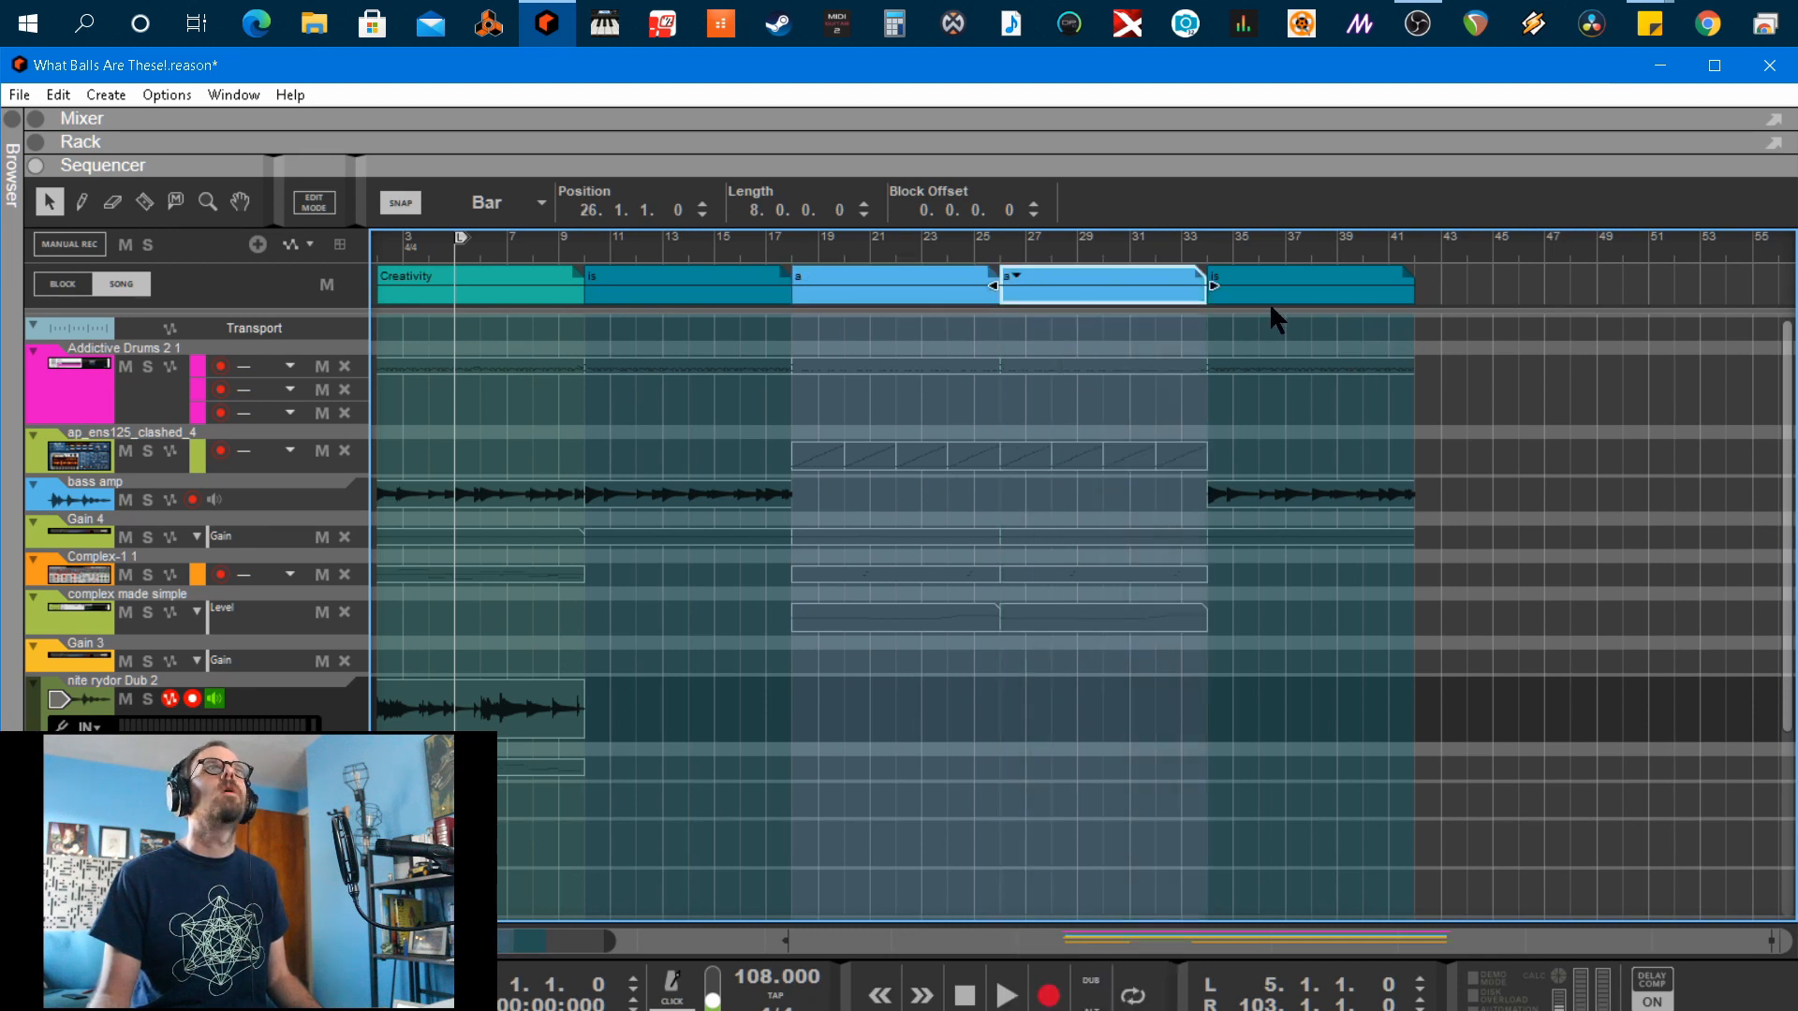
left_click(1021, 273)
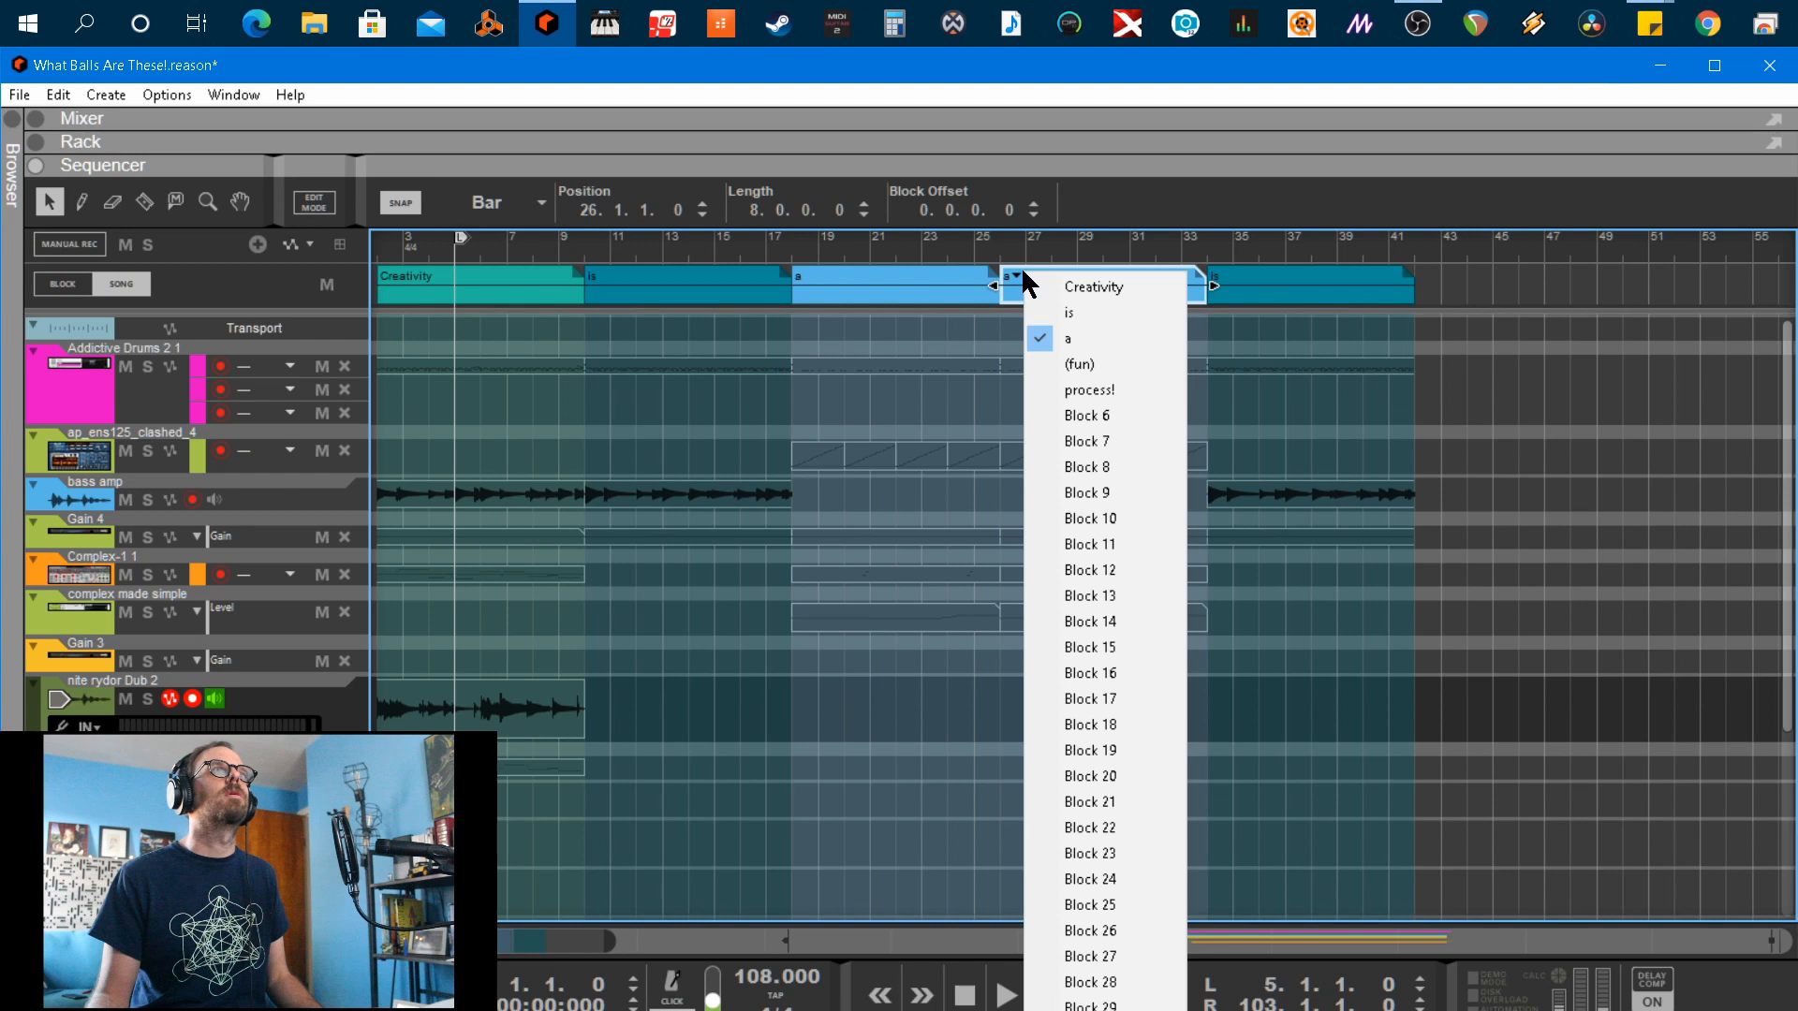
left_click(1109, 358)
left_click(1219, 281)
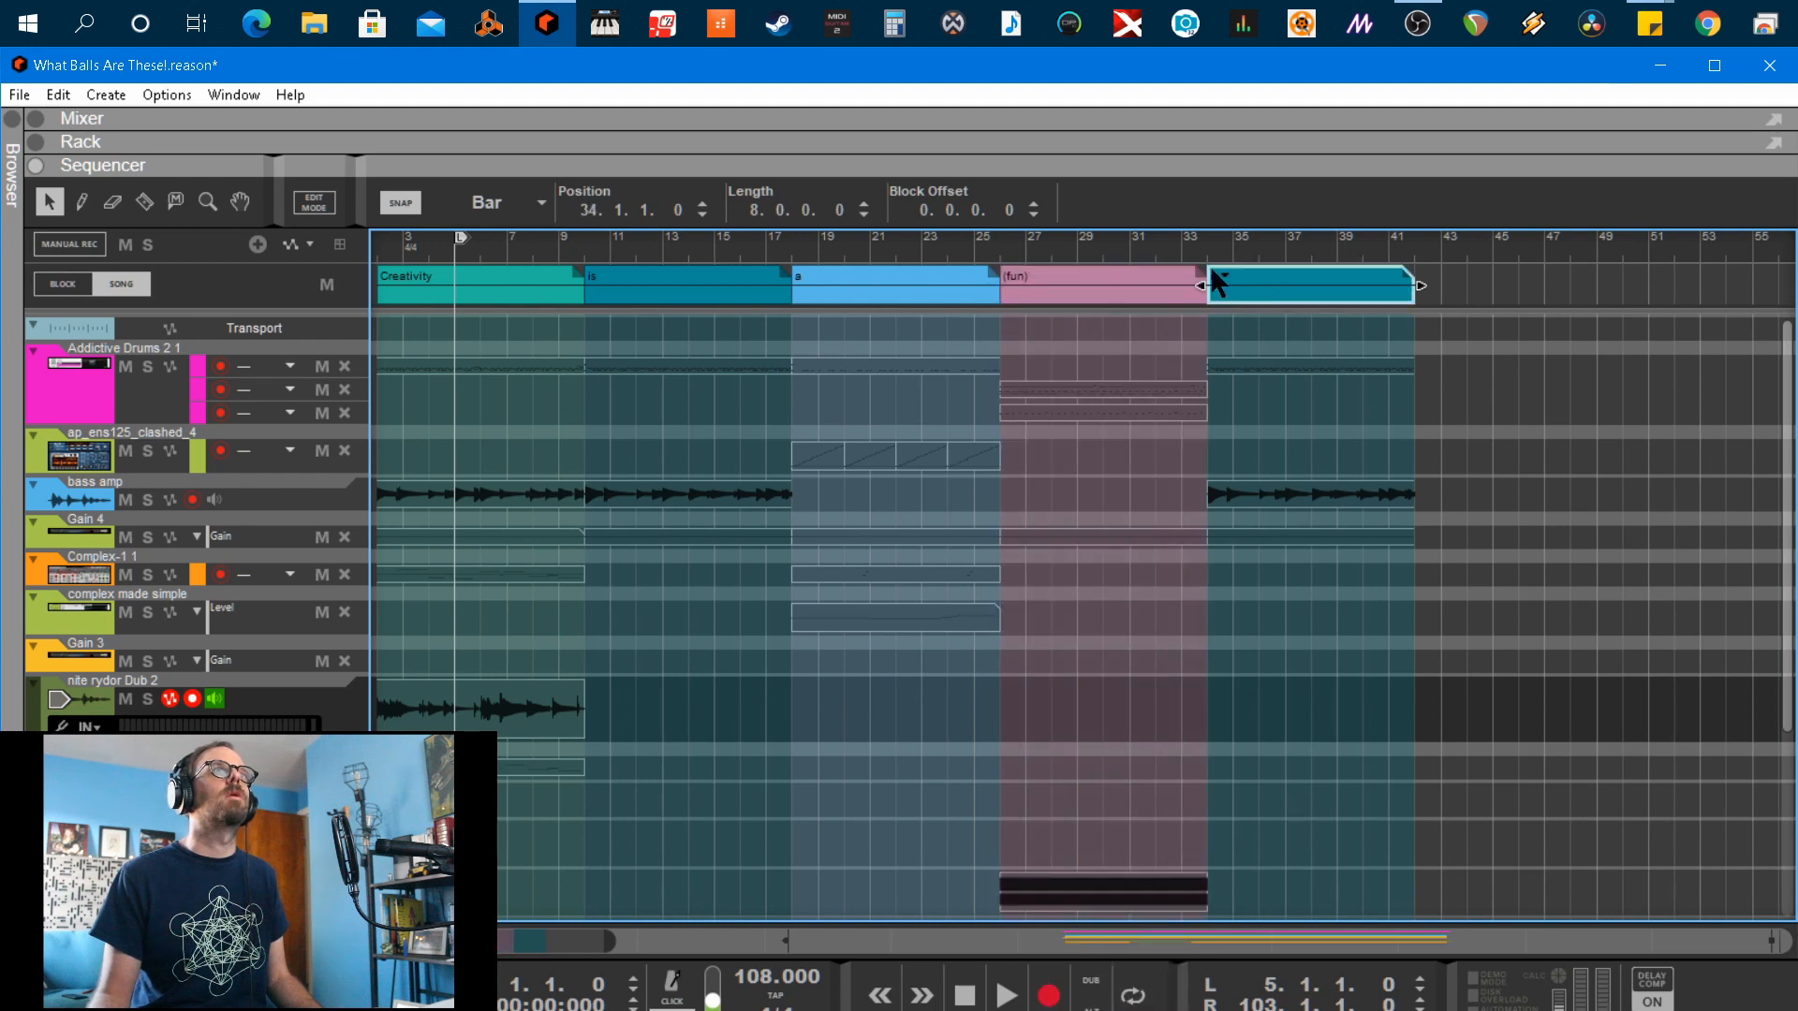
left_click(1221, 277)
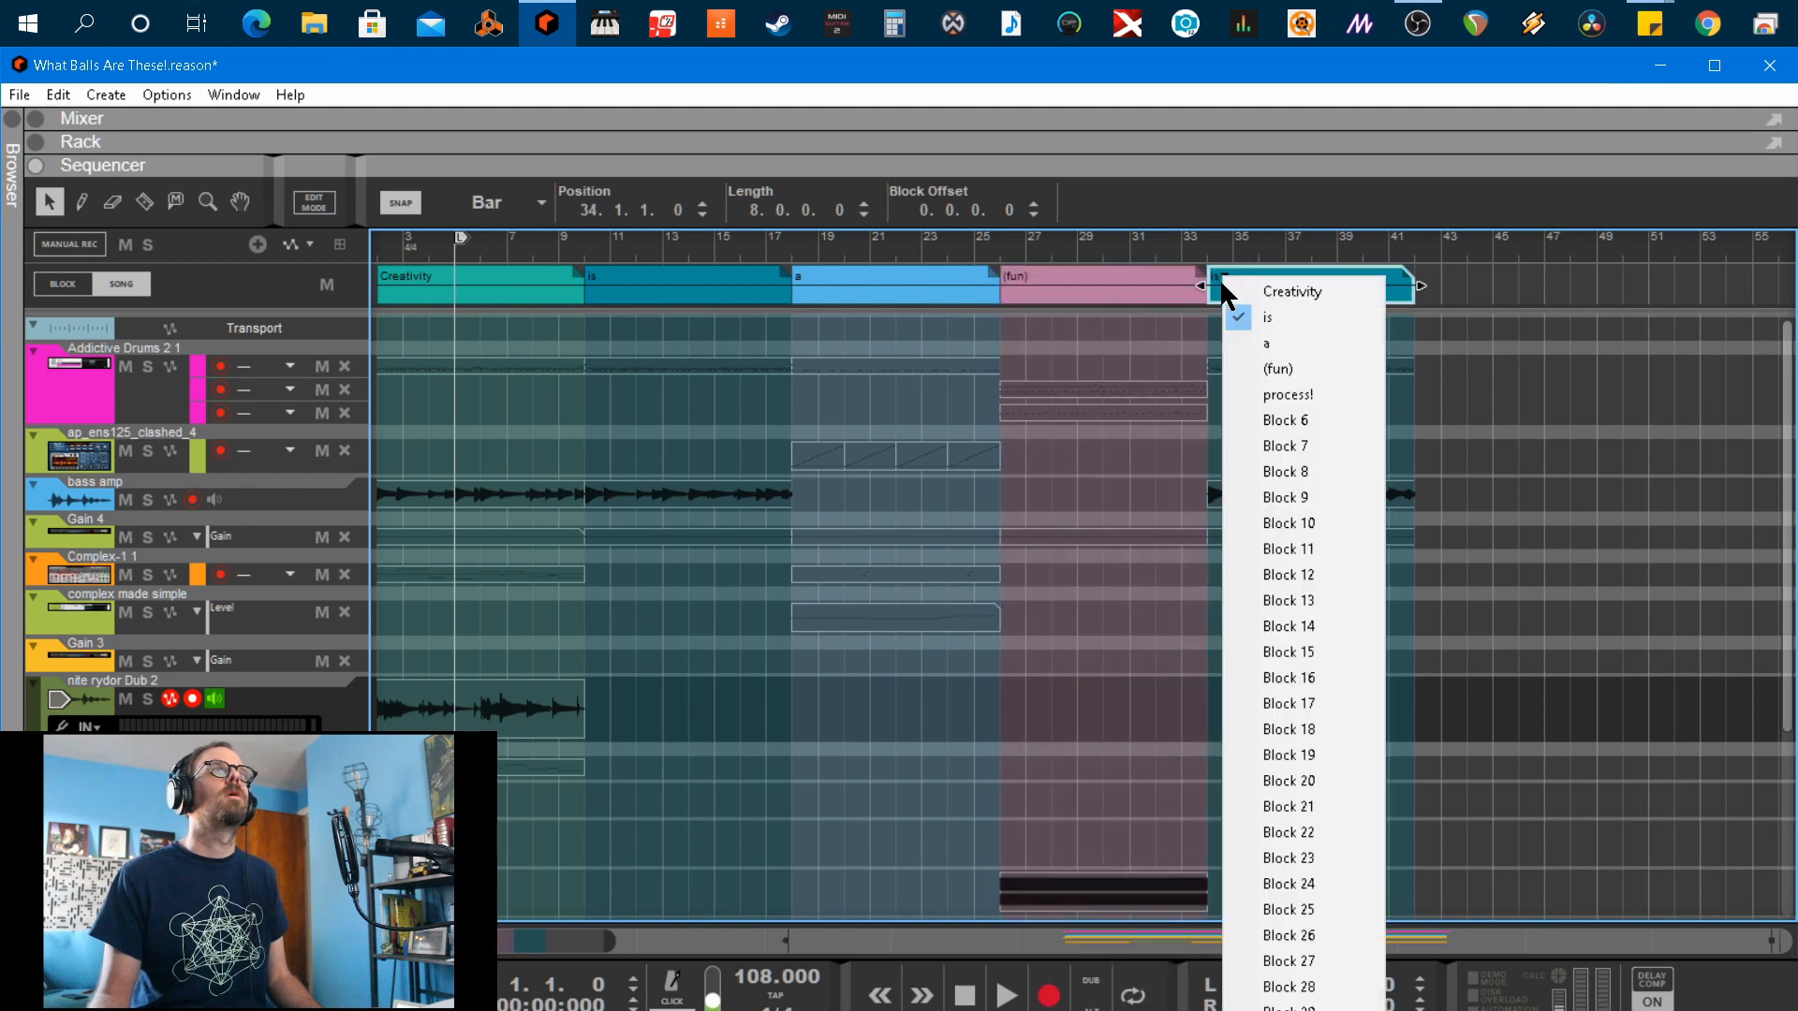
left_click(1250, 386)
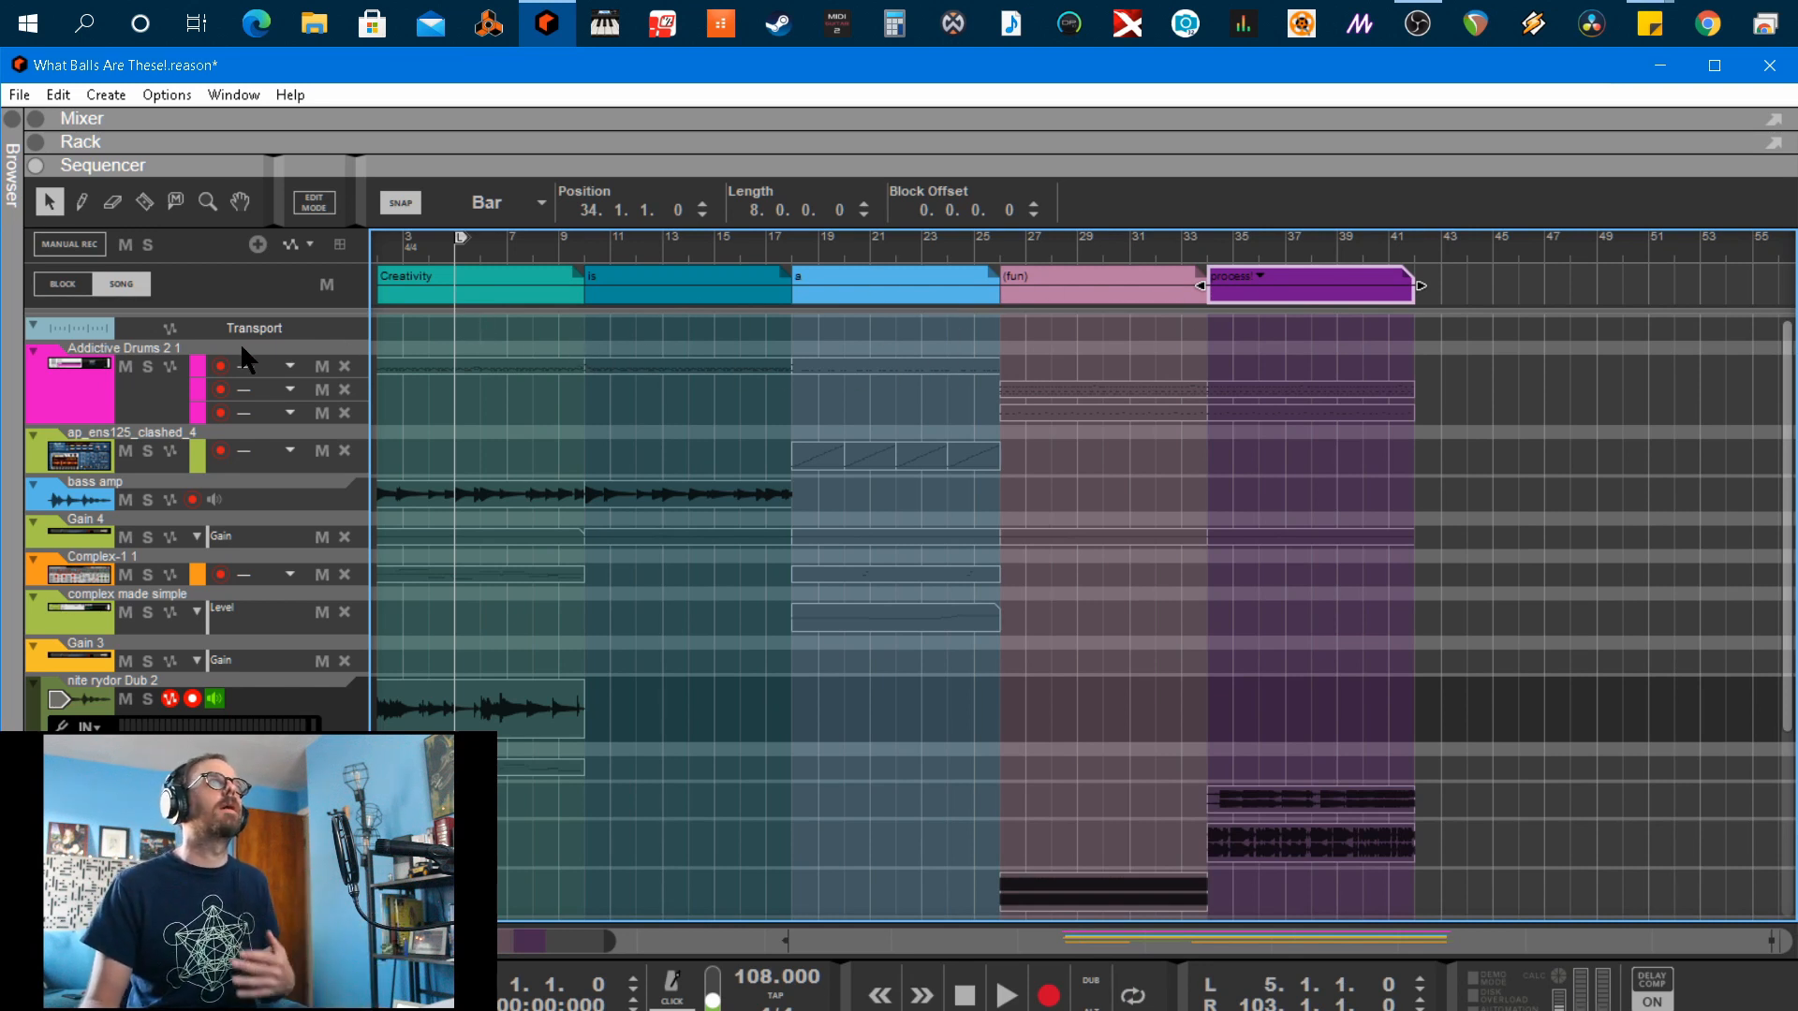
Select all five block clips in the song and duplicate the sequence directly after the process! clip, starting at bar 42
left_click_drag(440, 249, 328, 227)
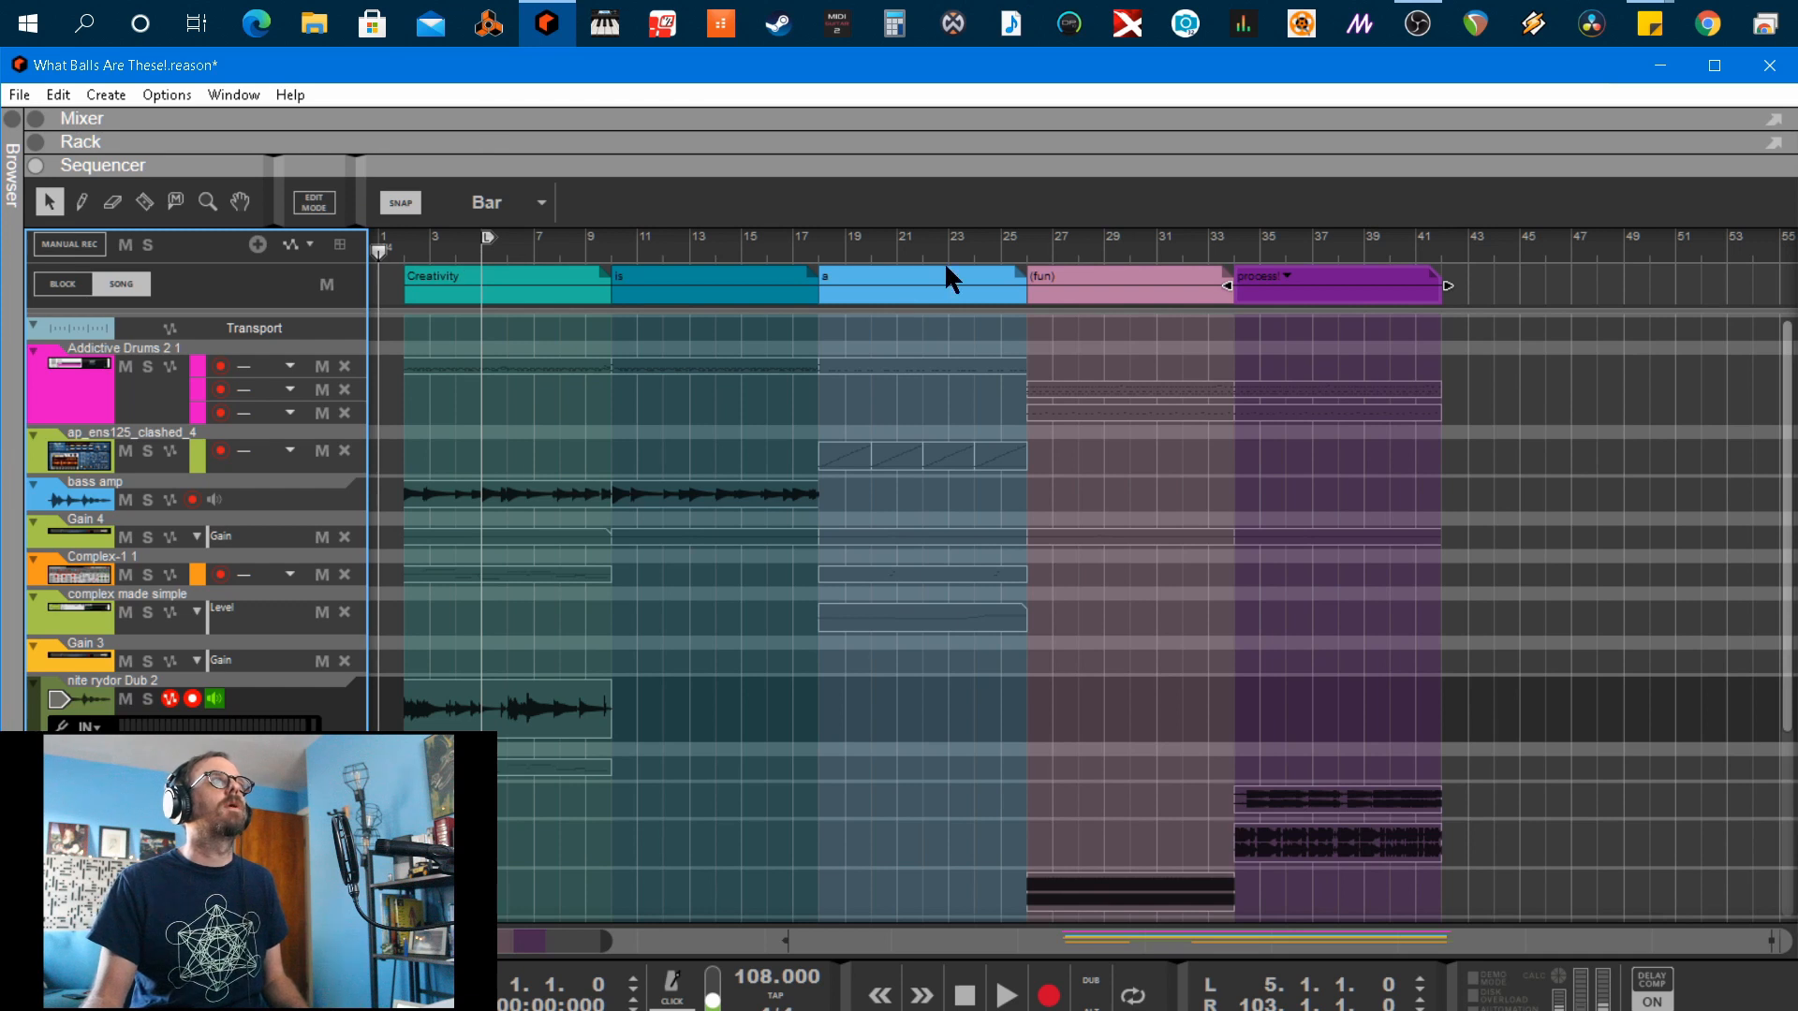
left_click_drag(1501, 275, 1177, 283)
scroll(483, 302, "down", 1)
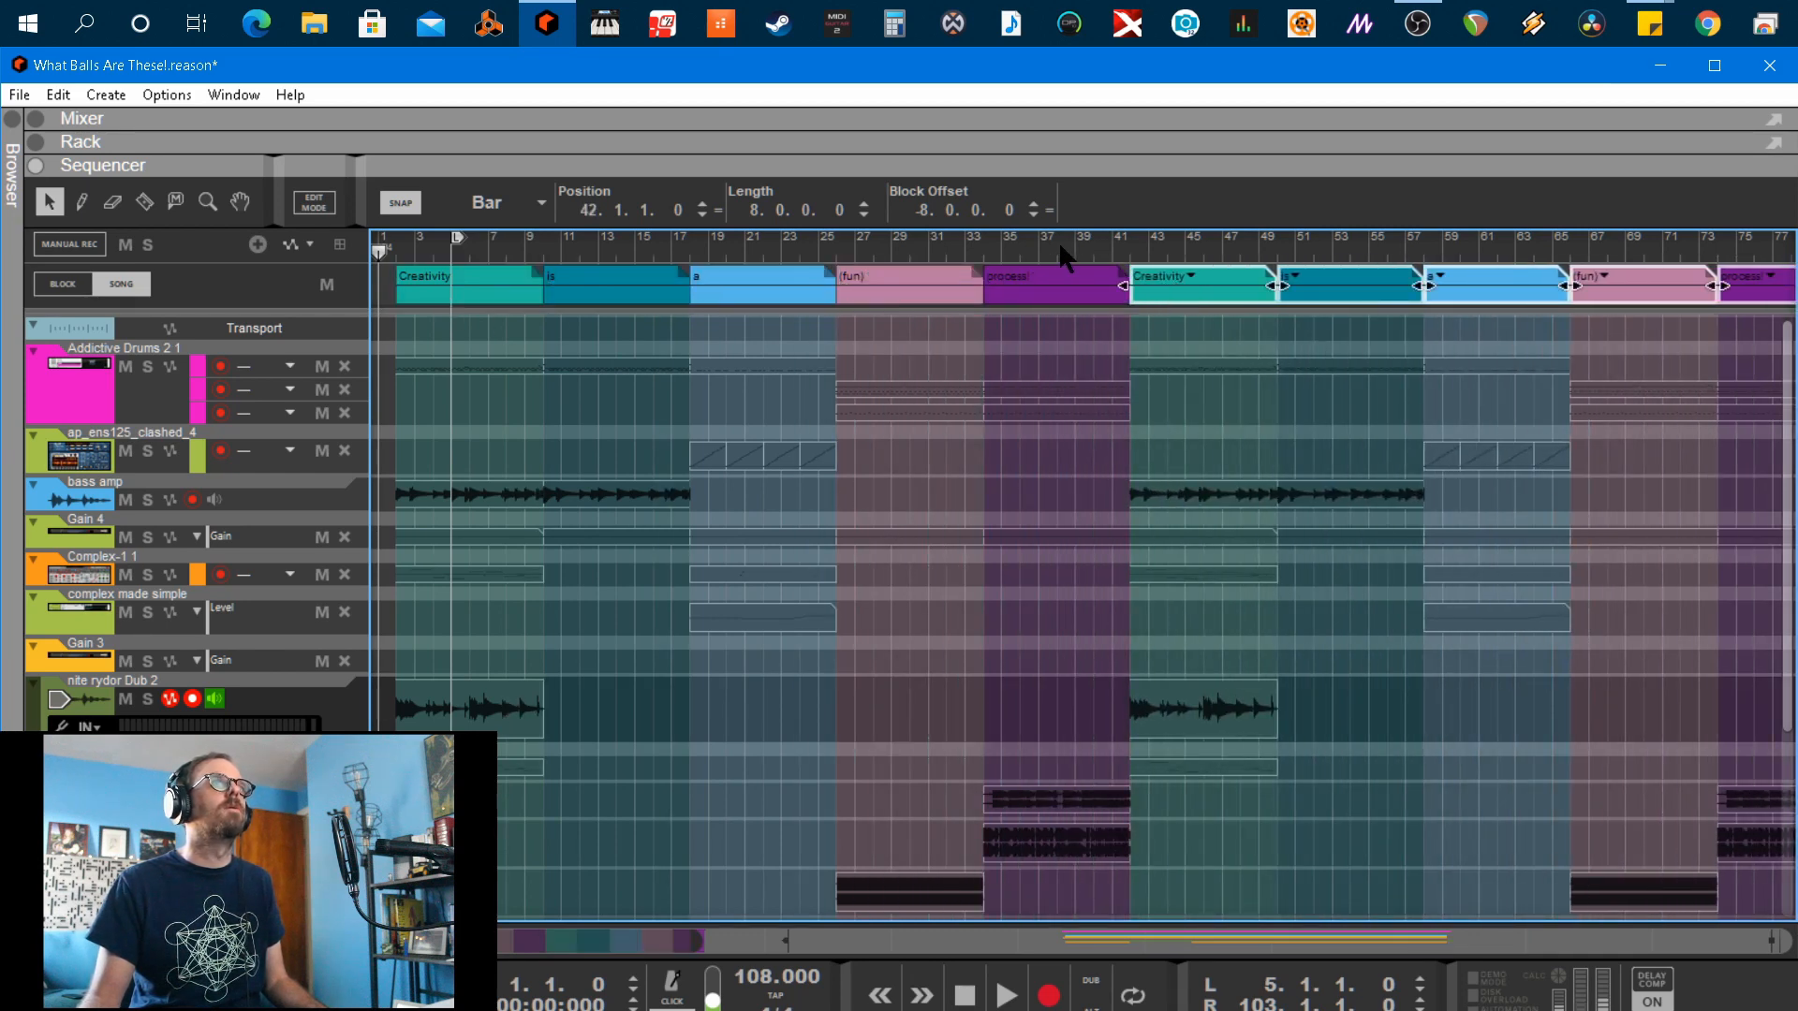
Locate the playhead at bar 42, where the second pass begins, and select the second Creativity clip
left_click(1113, 251)
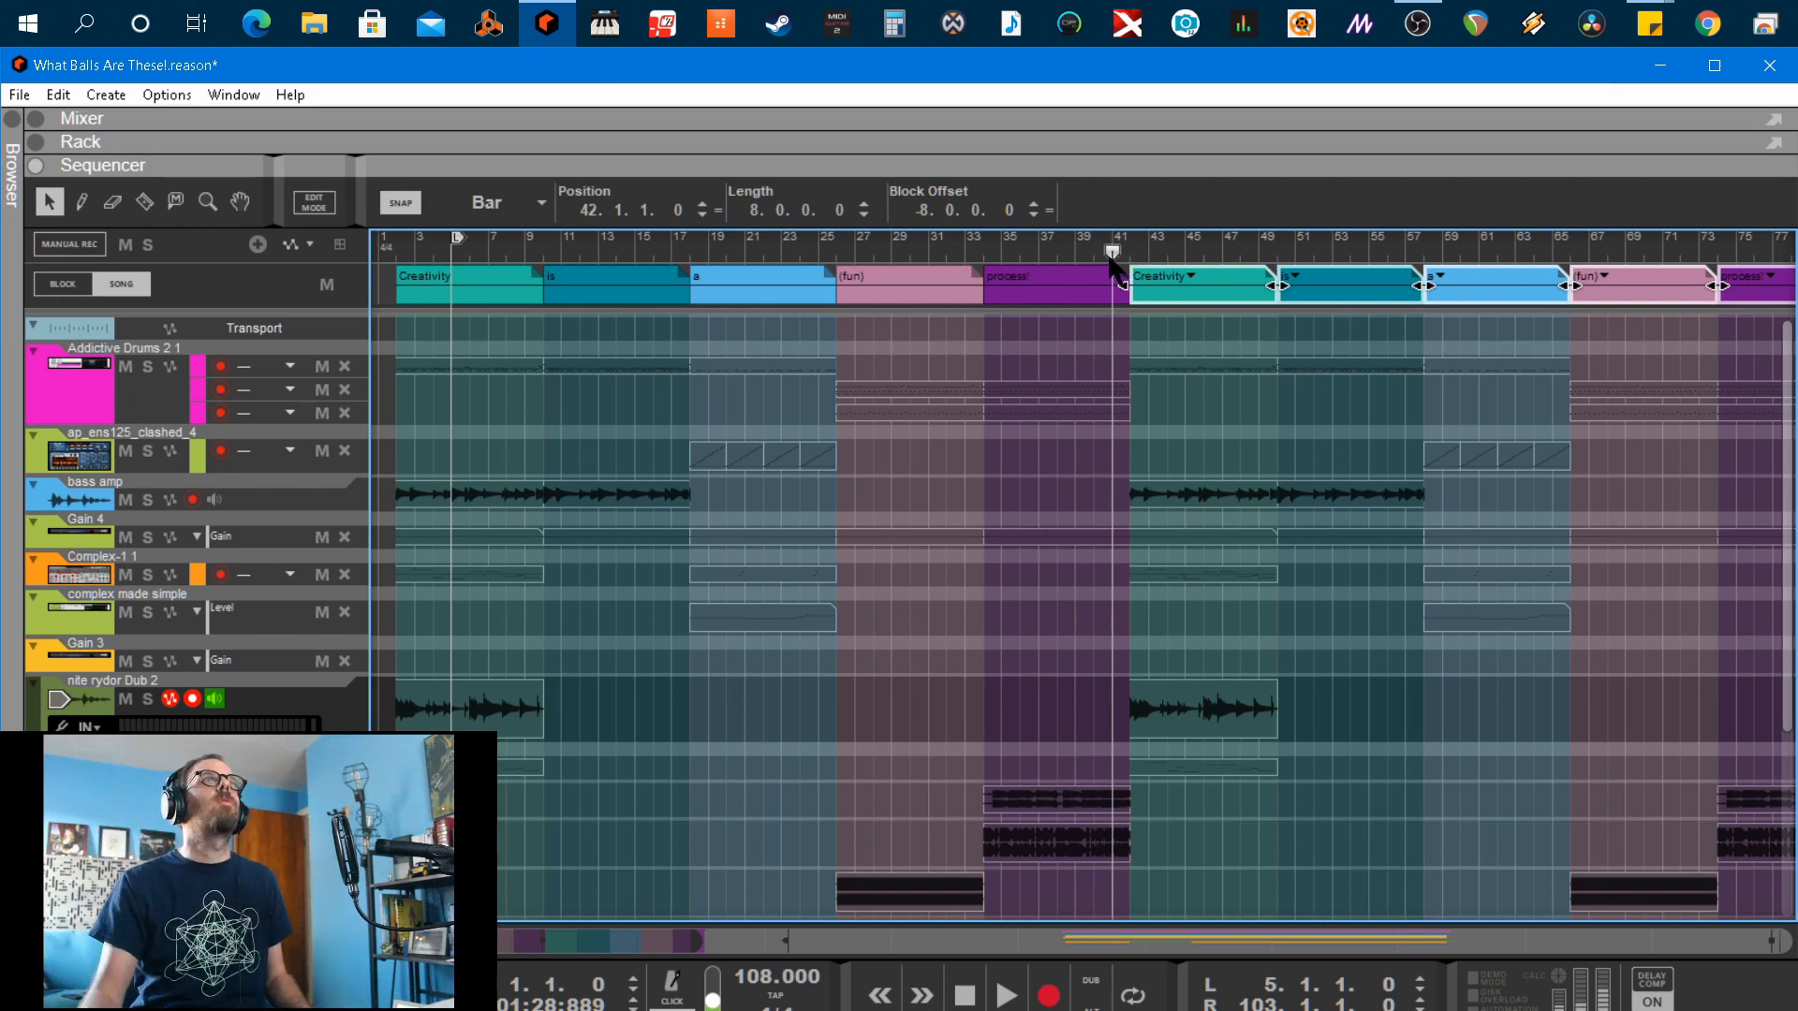
mouse_move(1110, 256)
left_mouse_down()
mouse_move(1169, 245)
mouse_move(1139, 251)
left_mouse_up()
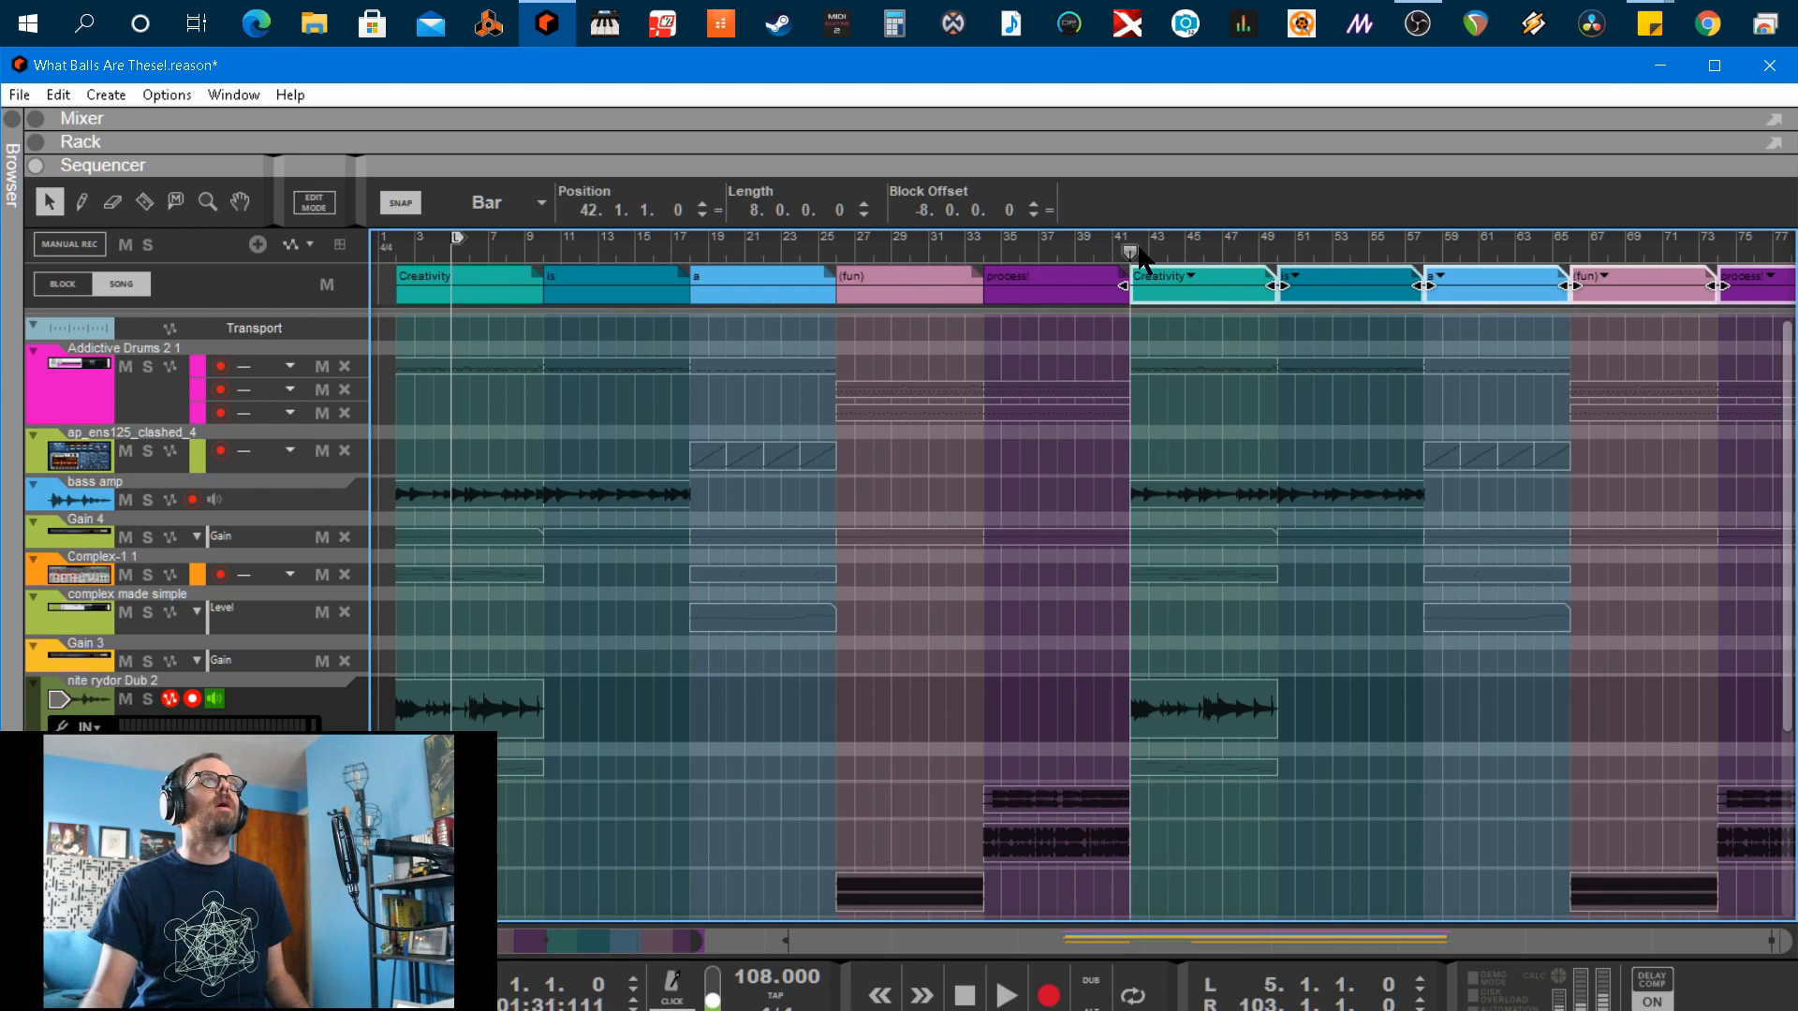
left_click(1200, 288)
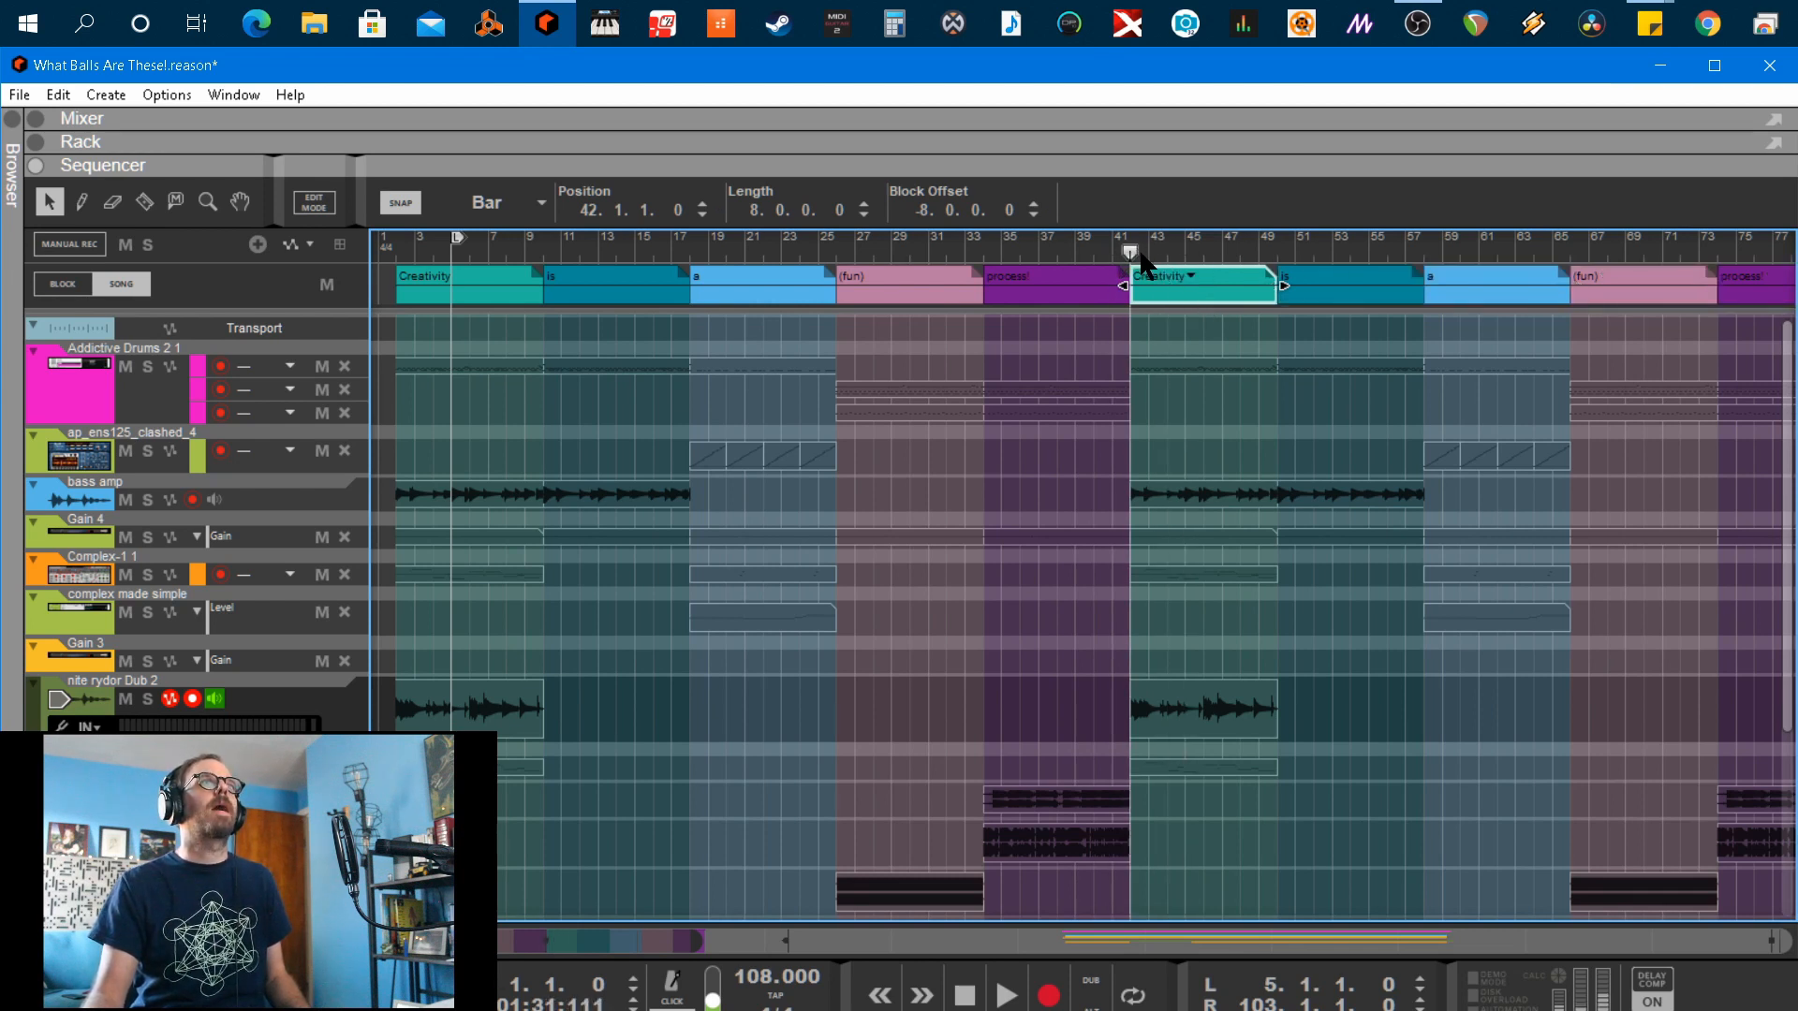
Play the song from bar 1 to audition all five sections and the start of their repeat, and stop playback
left_click_drag(1130, 251, 386, 281)
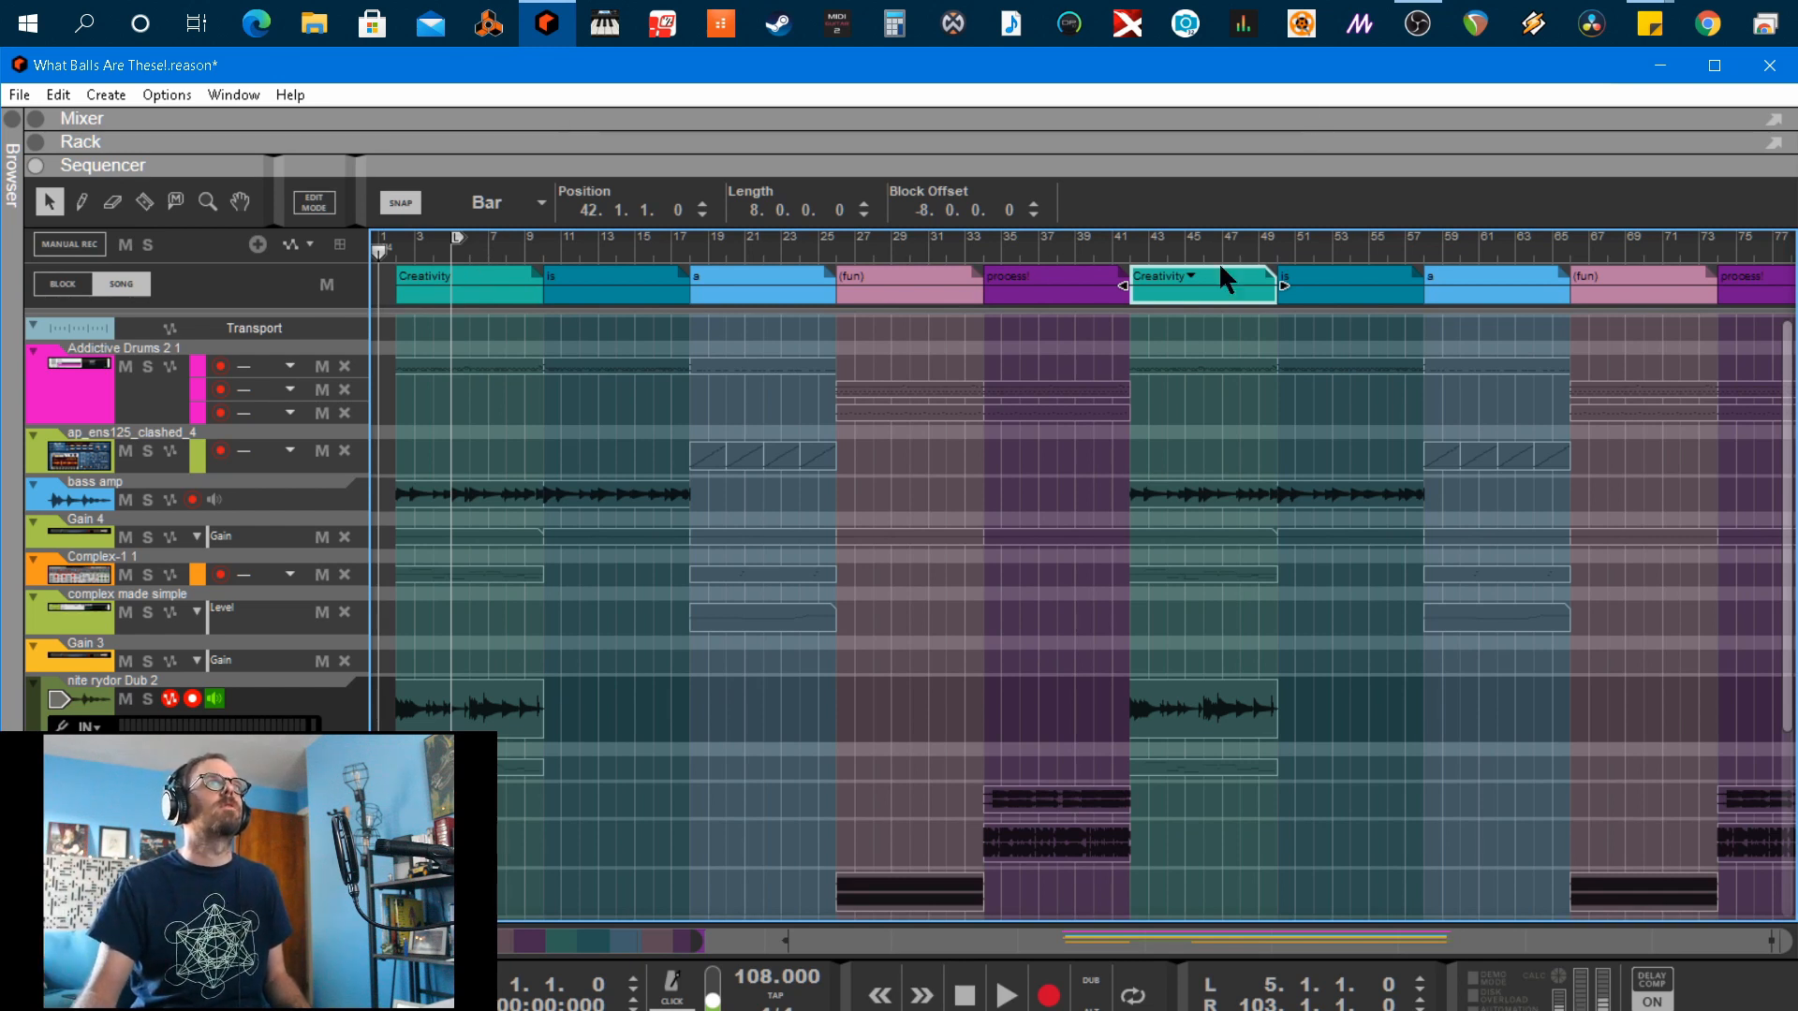
key("space")
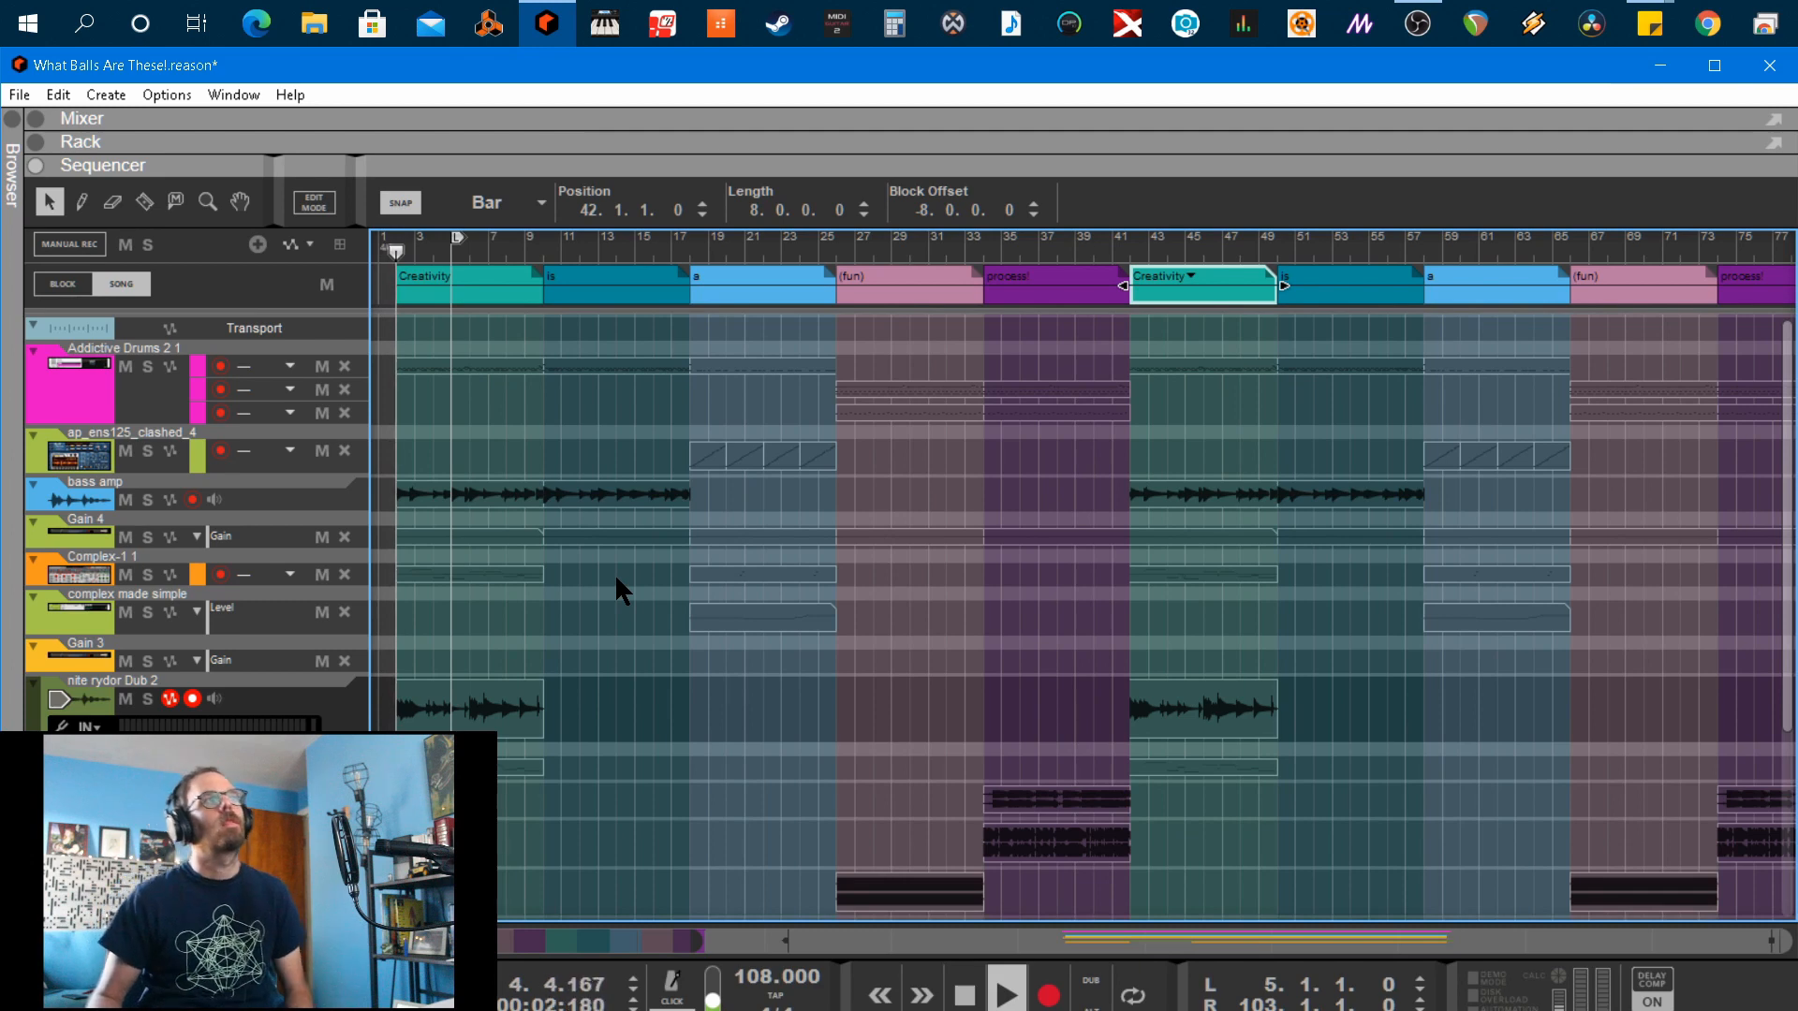
scroll(558, 739, "down", 3)
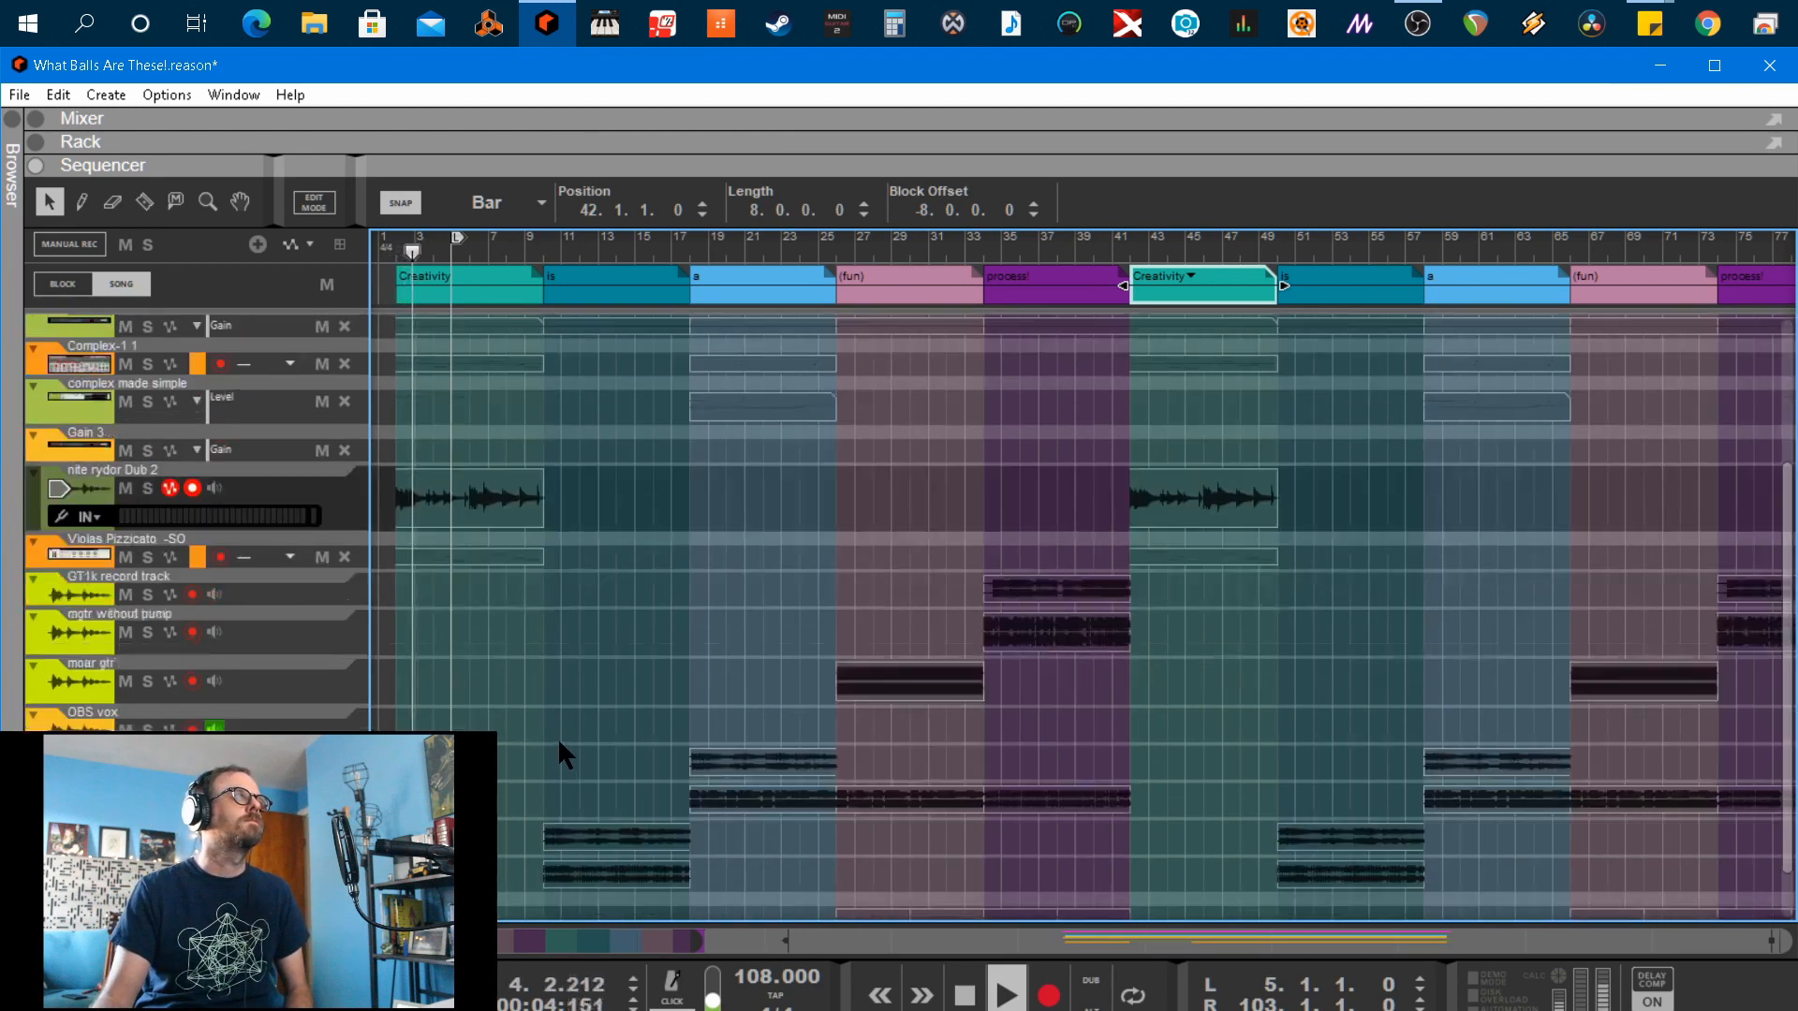
scroll(553, 734, "up", 3)
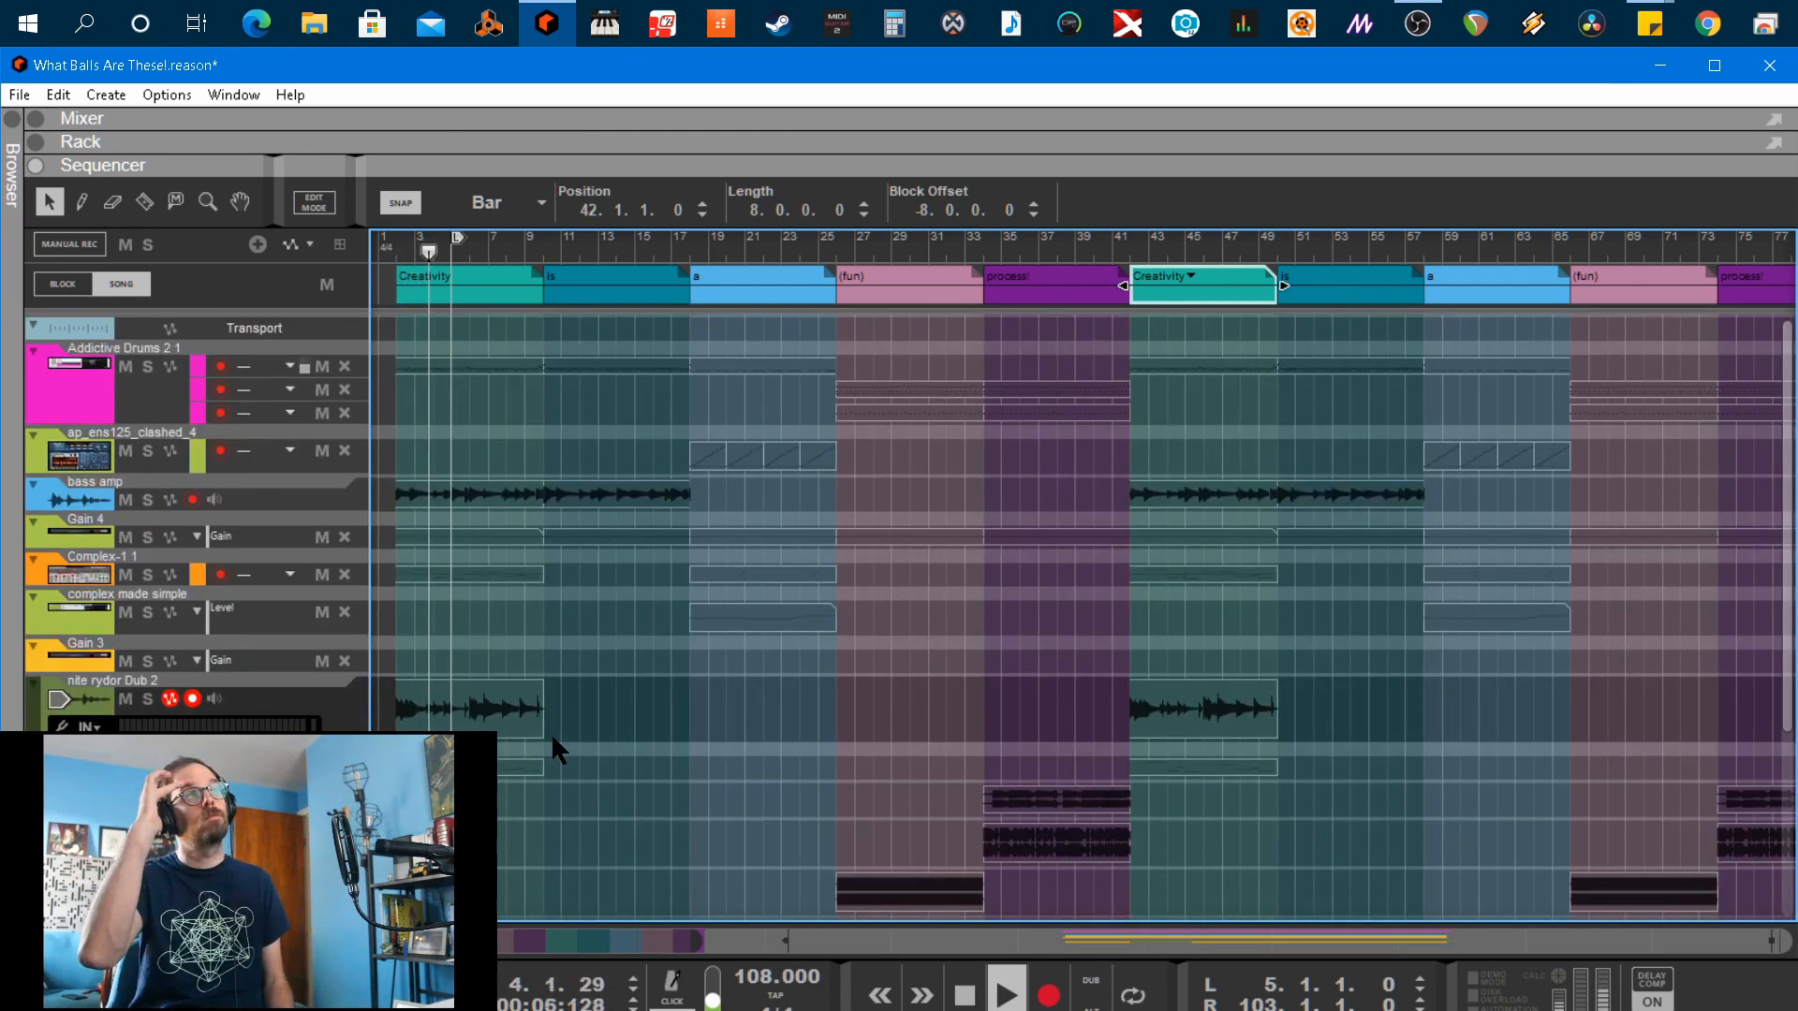
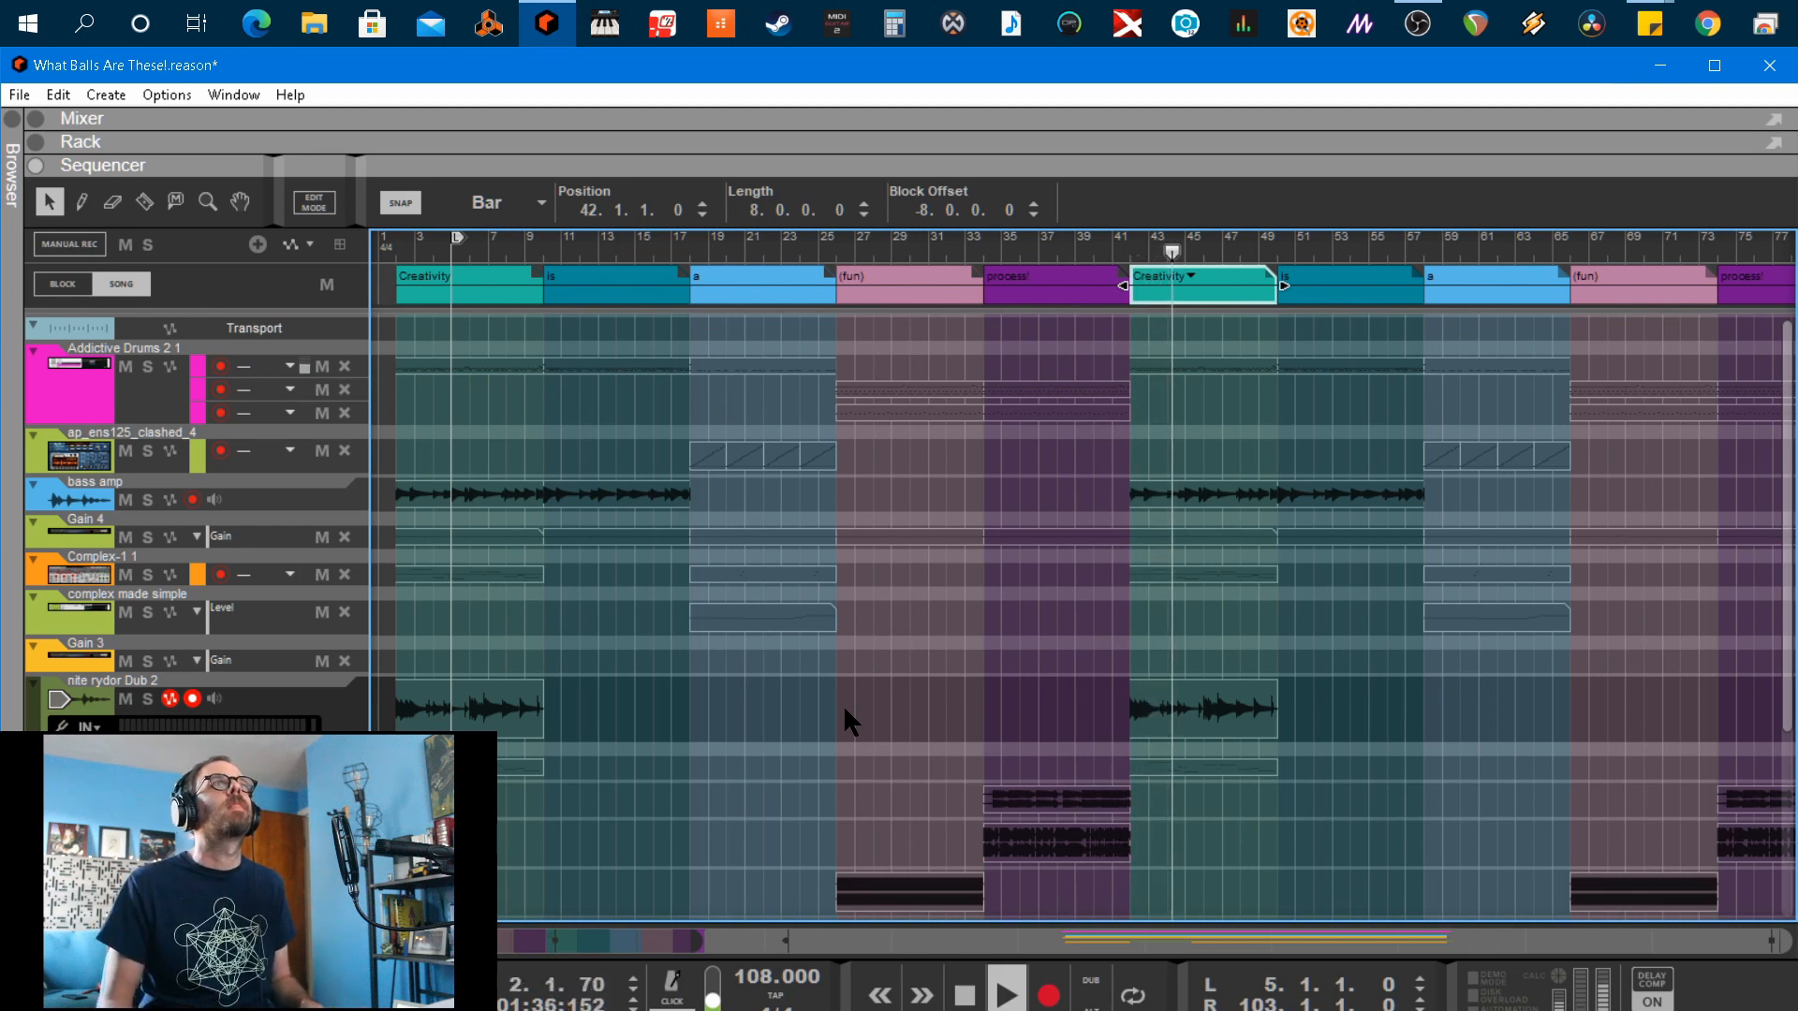
key("space")
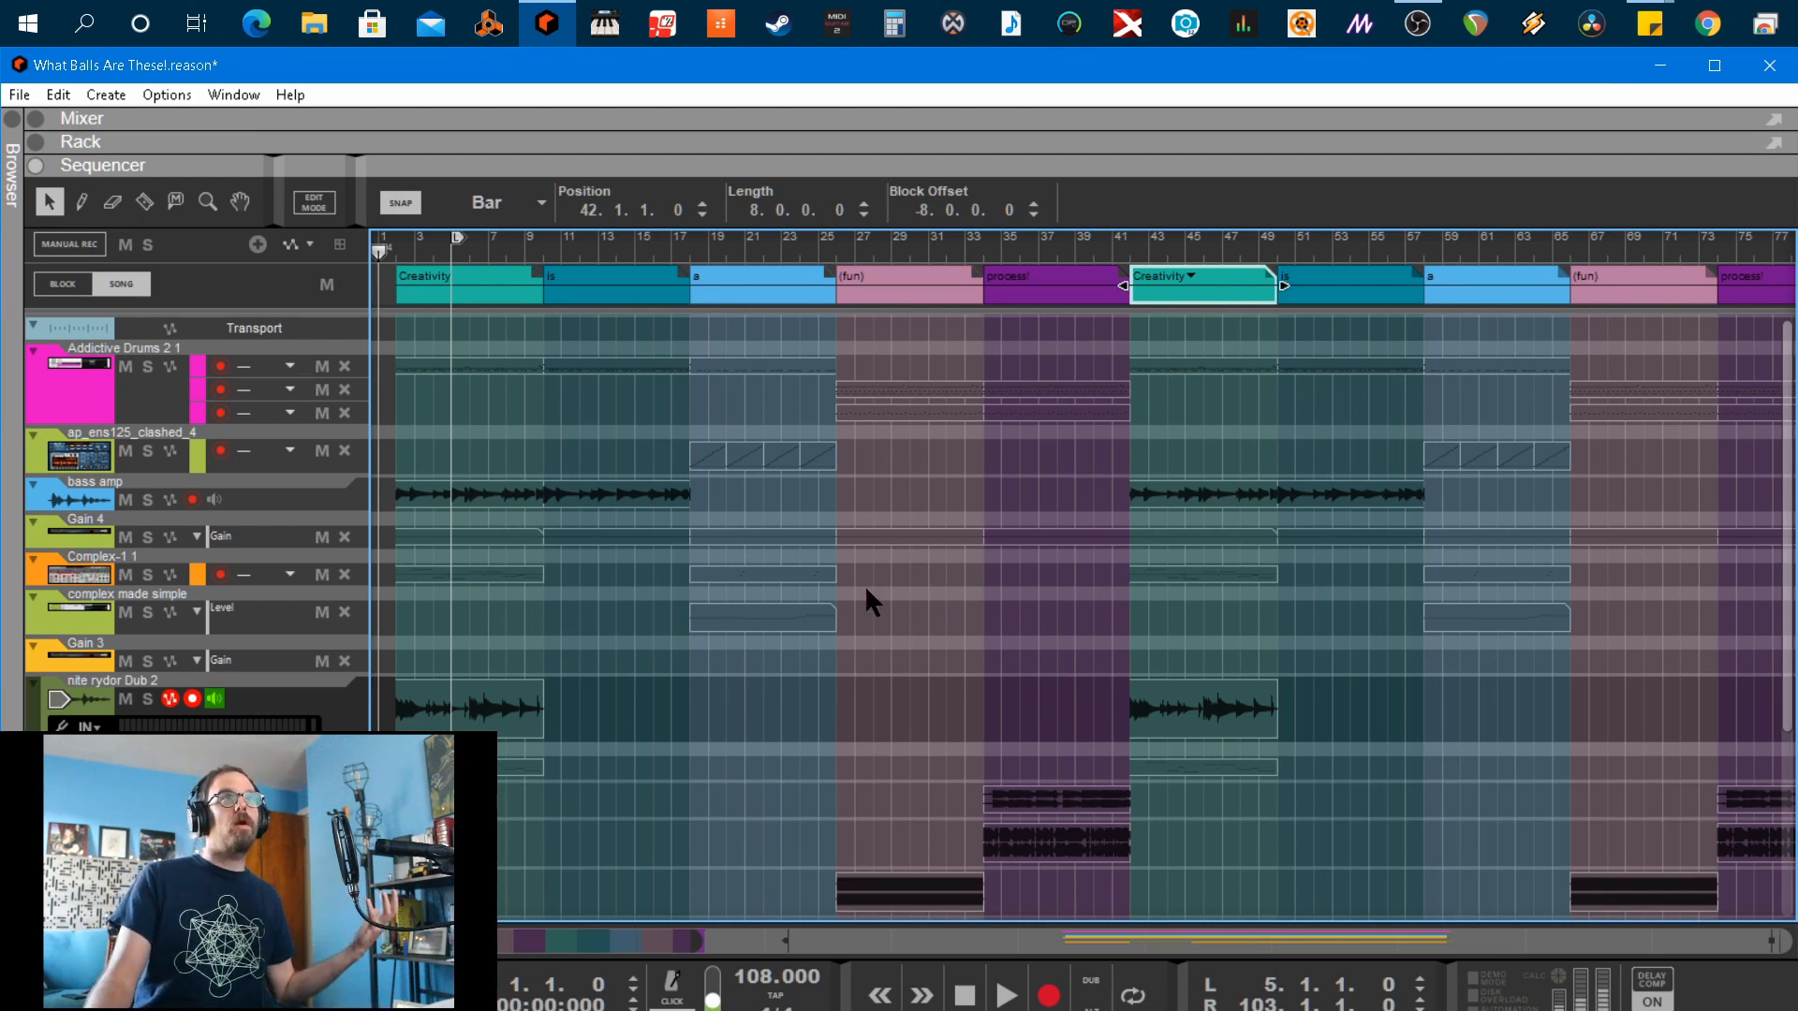
Swap the last two sections of the first pass, placing process! at bar 26 and (fun) at bar 34
scroll(861, 541, "down", 3)
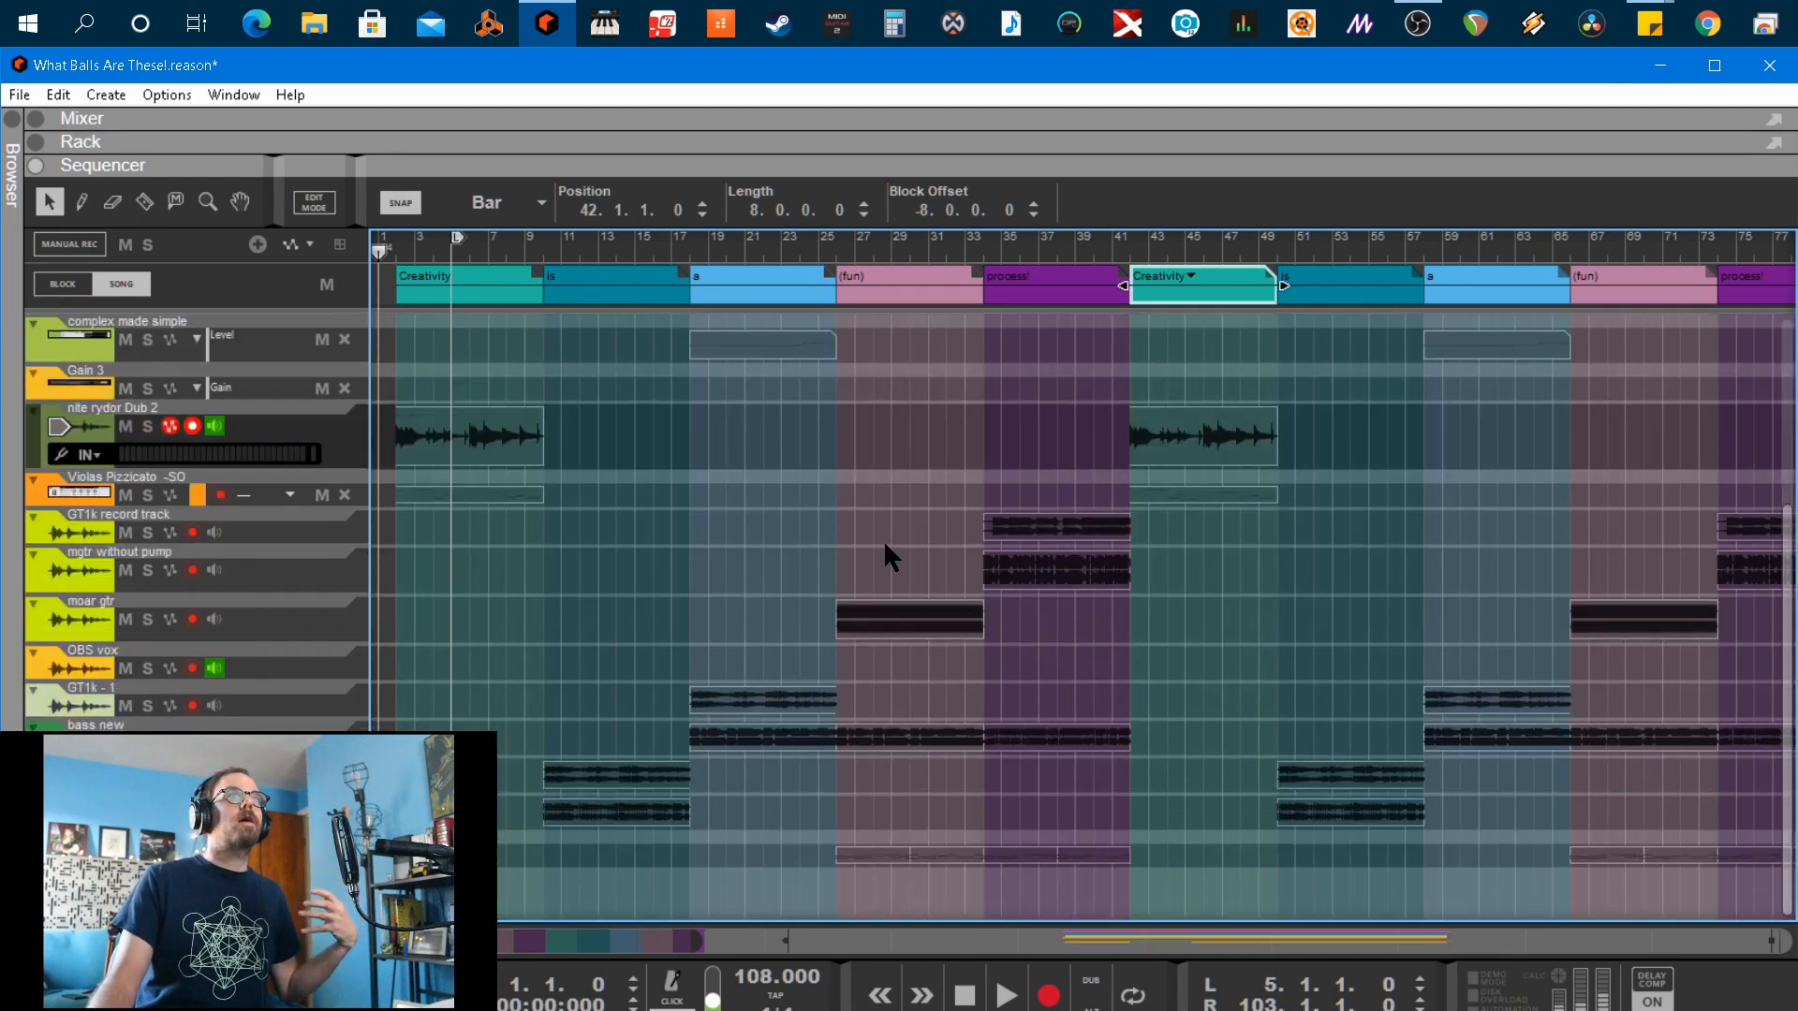
scroll(885, 541, "up", 3)
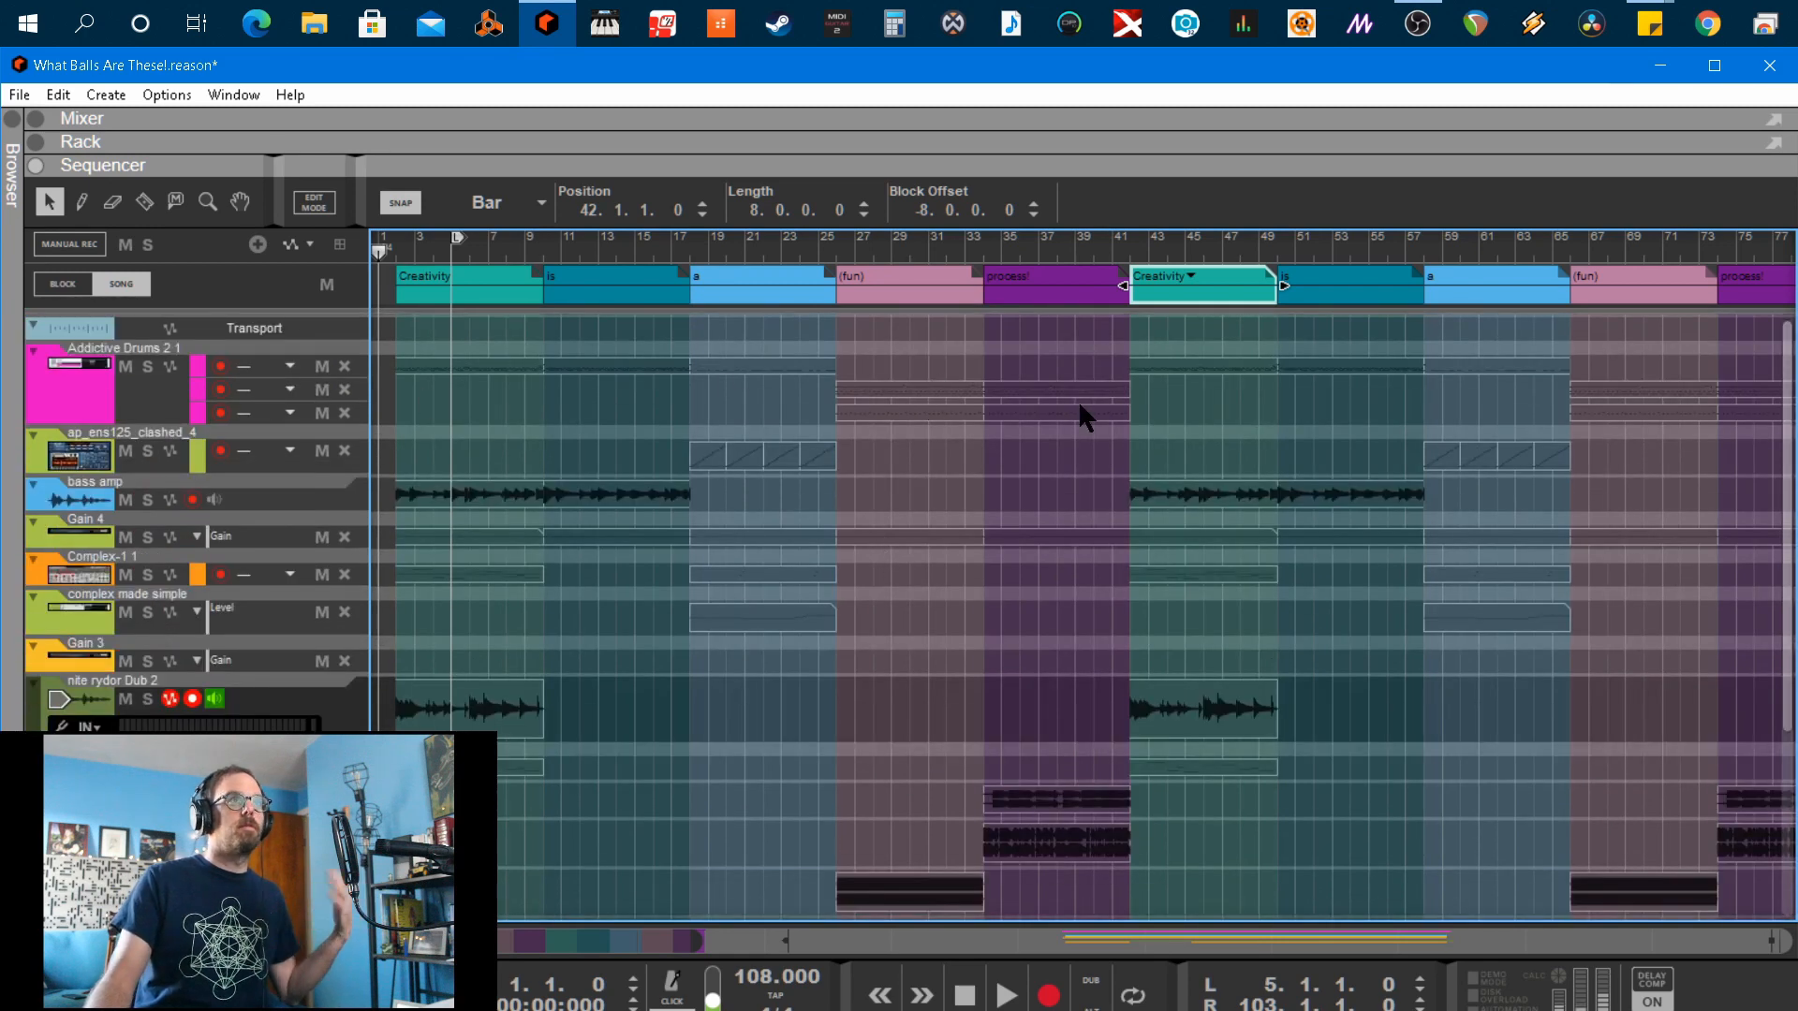
mouse_move(1014, 279)
left_mouse_down()
mouse_move(850, 276)
mouse_move(1034, 279)
left_mouse_up()
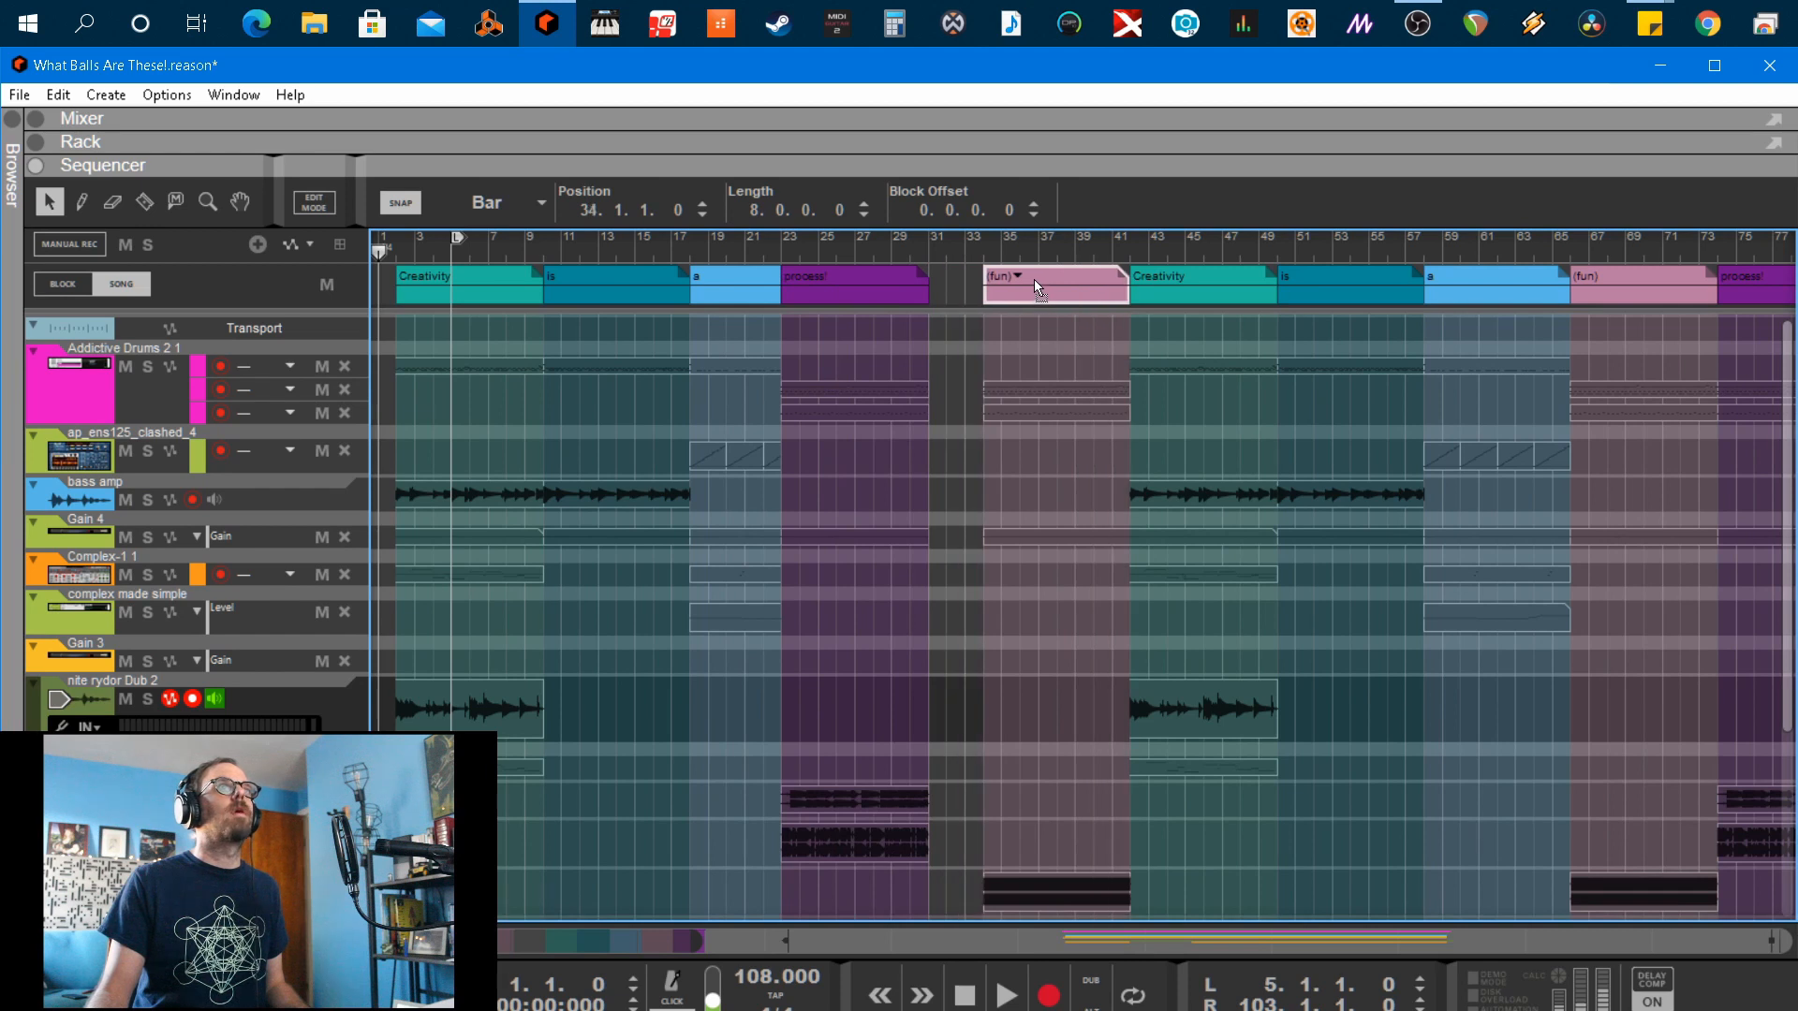
left_click_drag(906, 286, 963, 287)
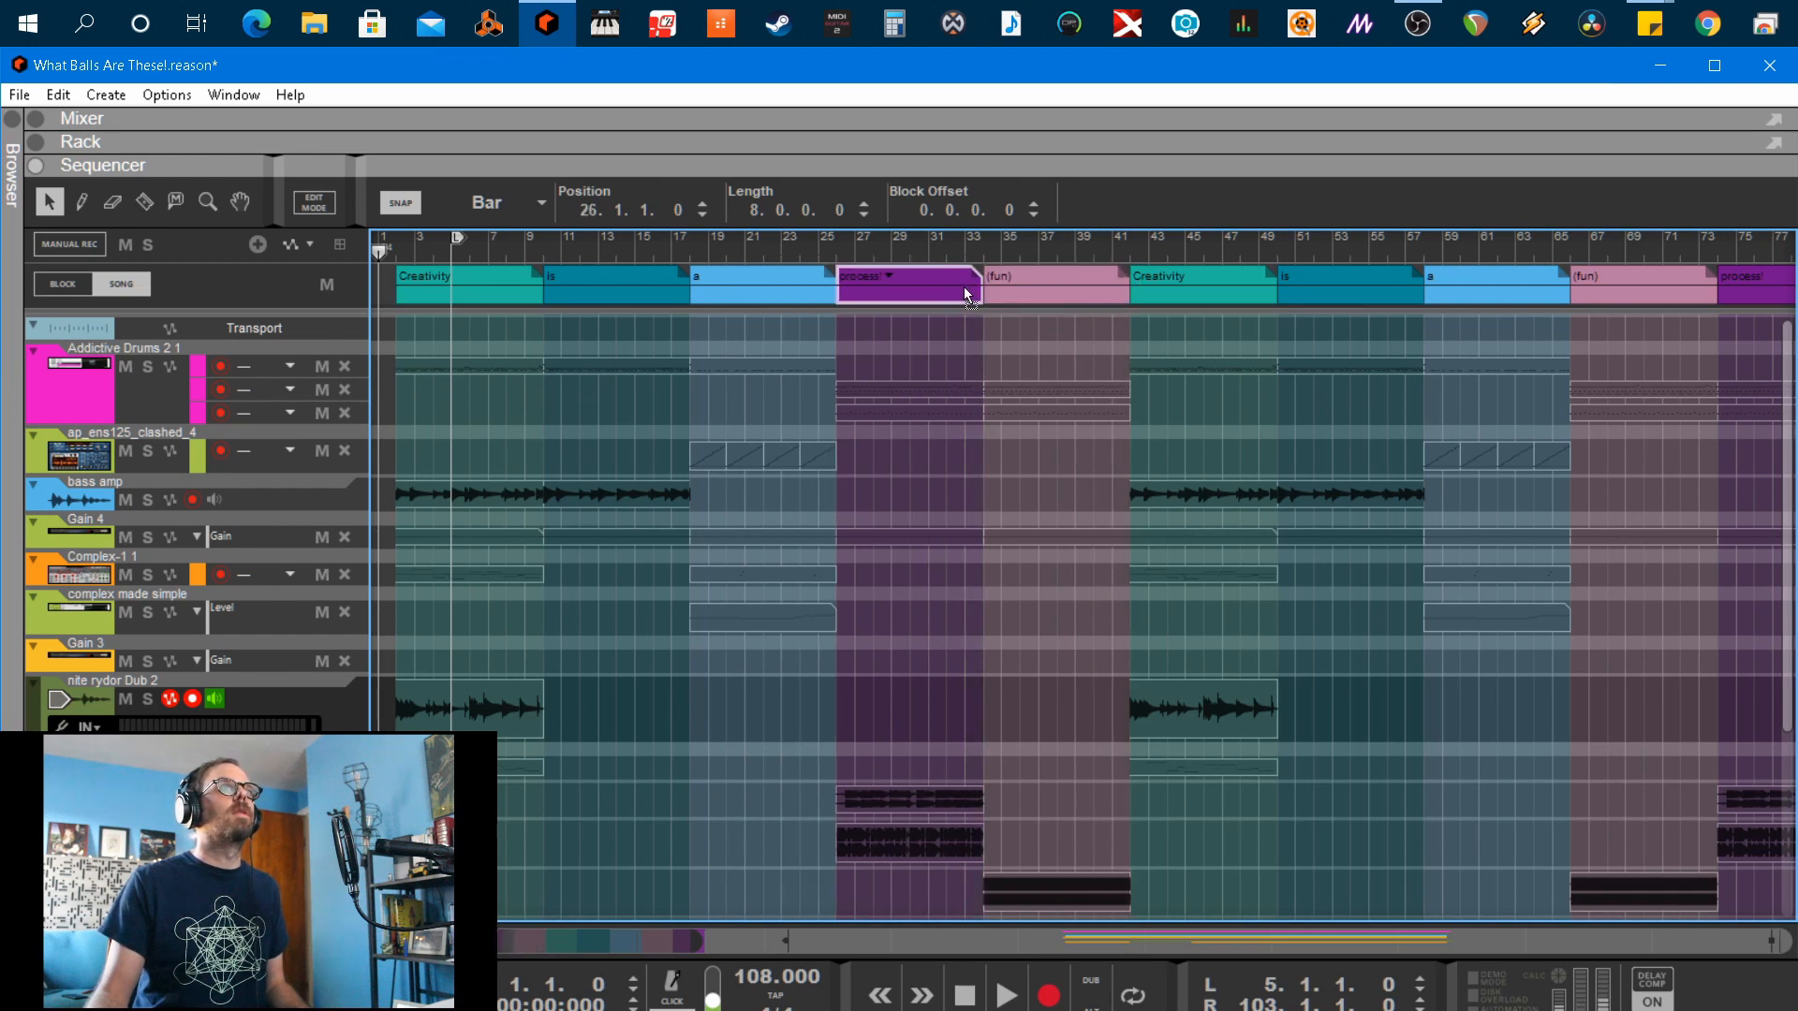
Play the song from bar 24 to audition the swapped process! and (fun) sections, and stop playback
left_click(804, 245)
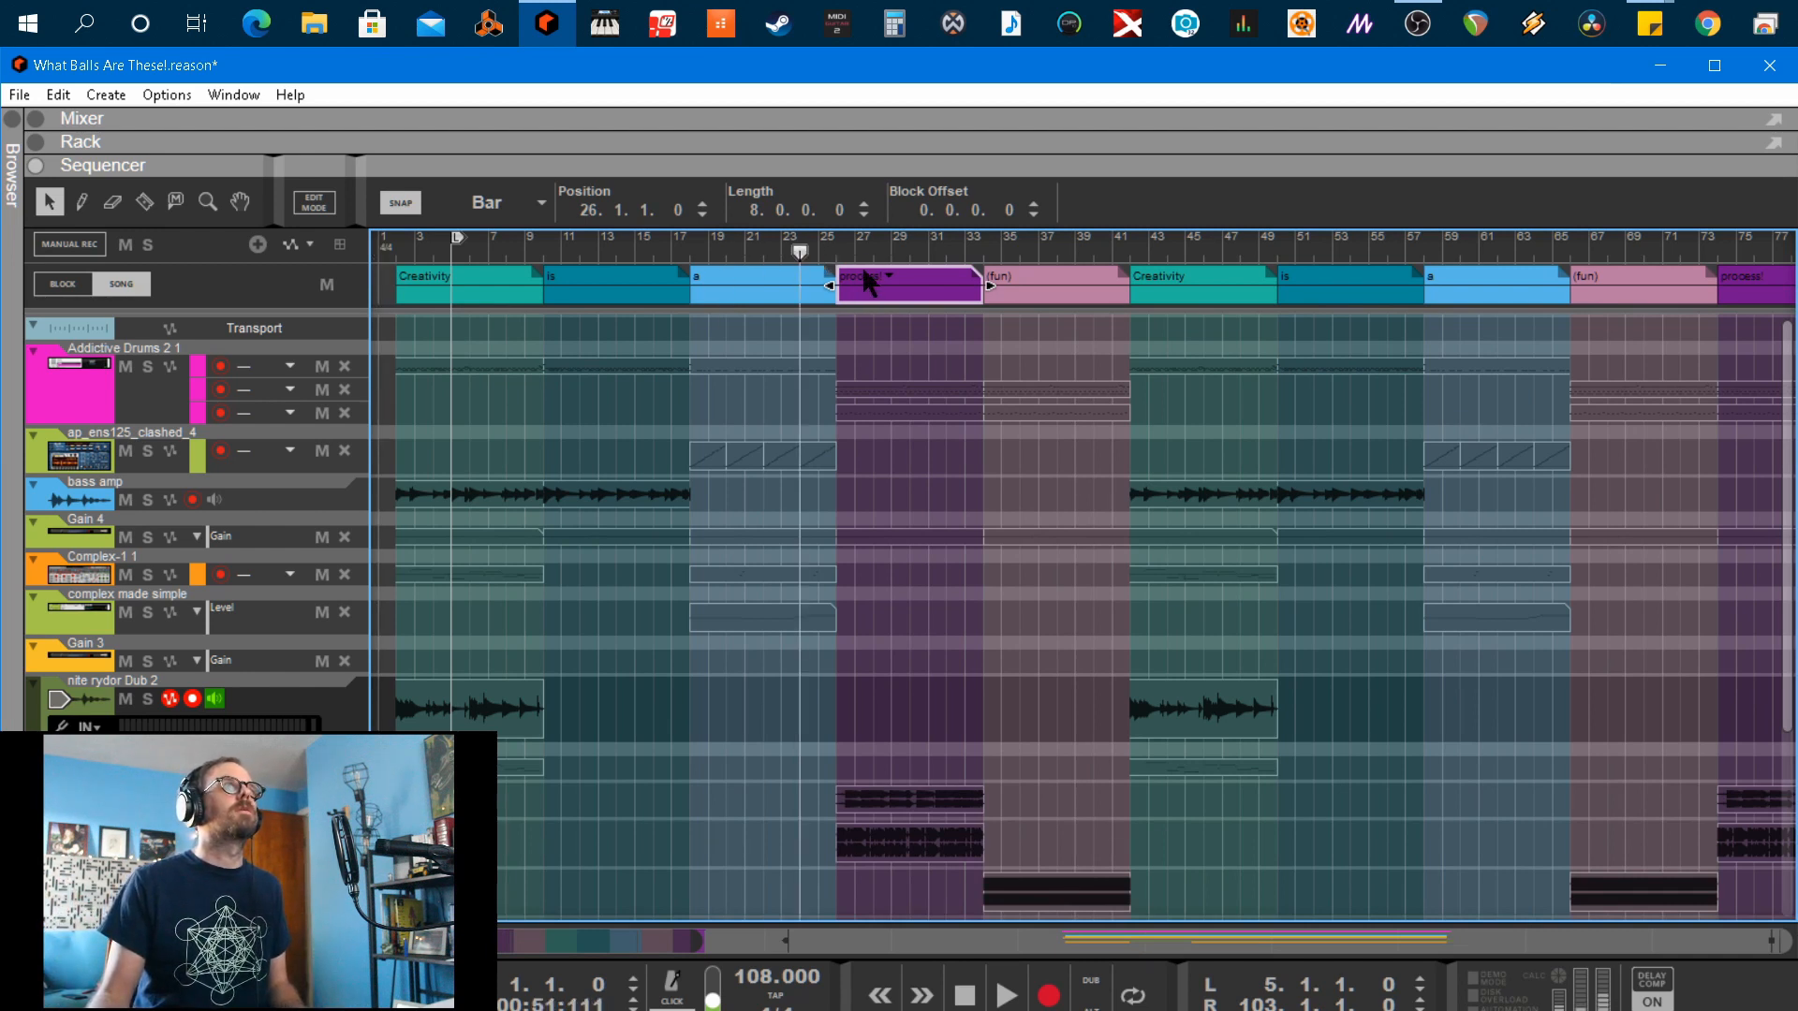
key("space")
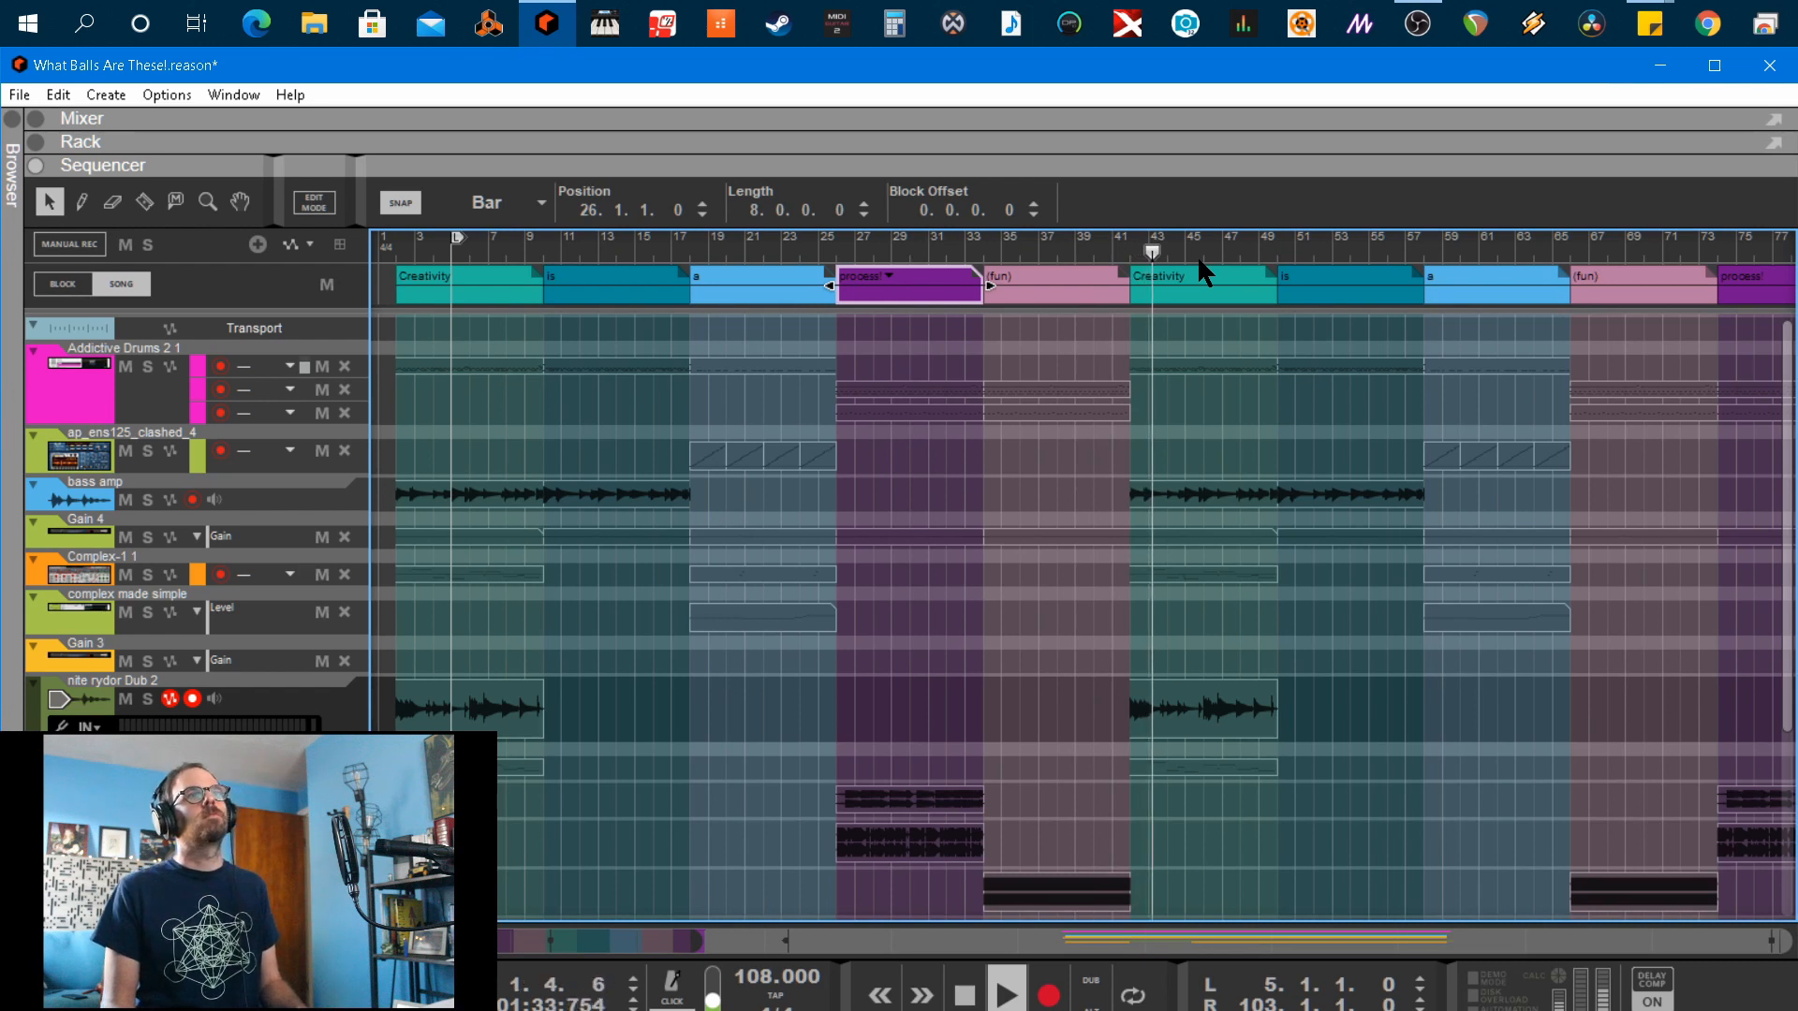
key("space")
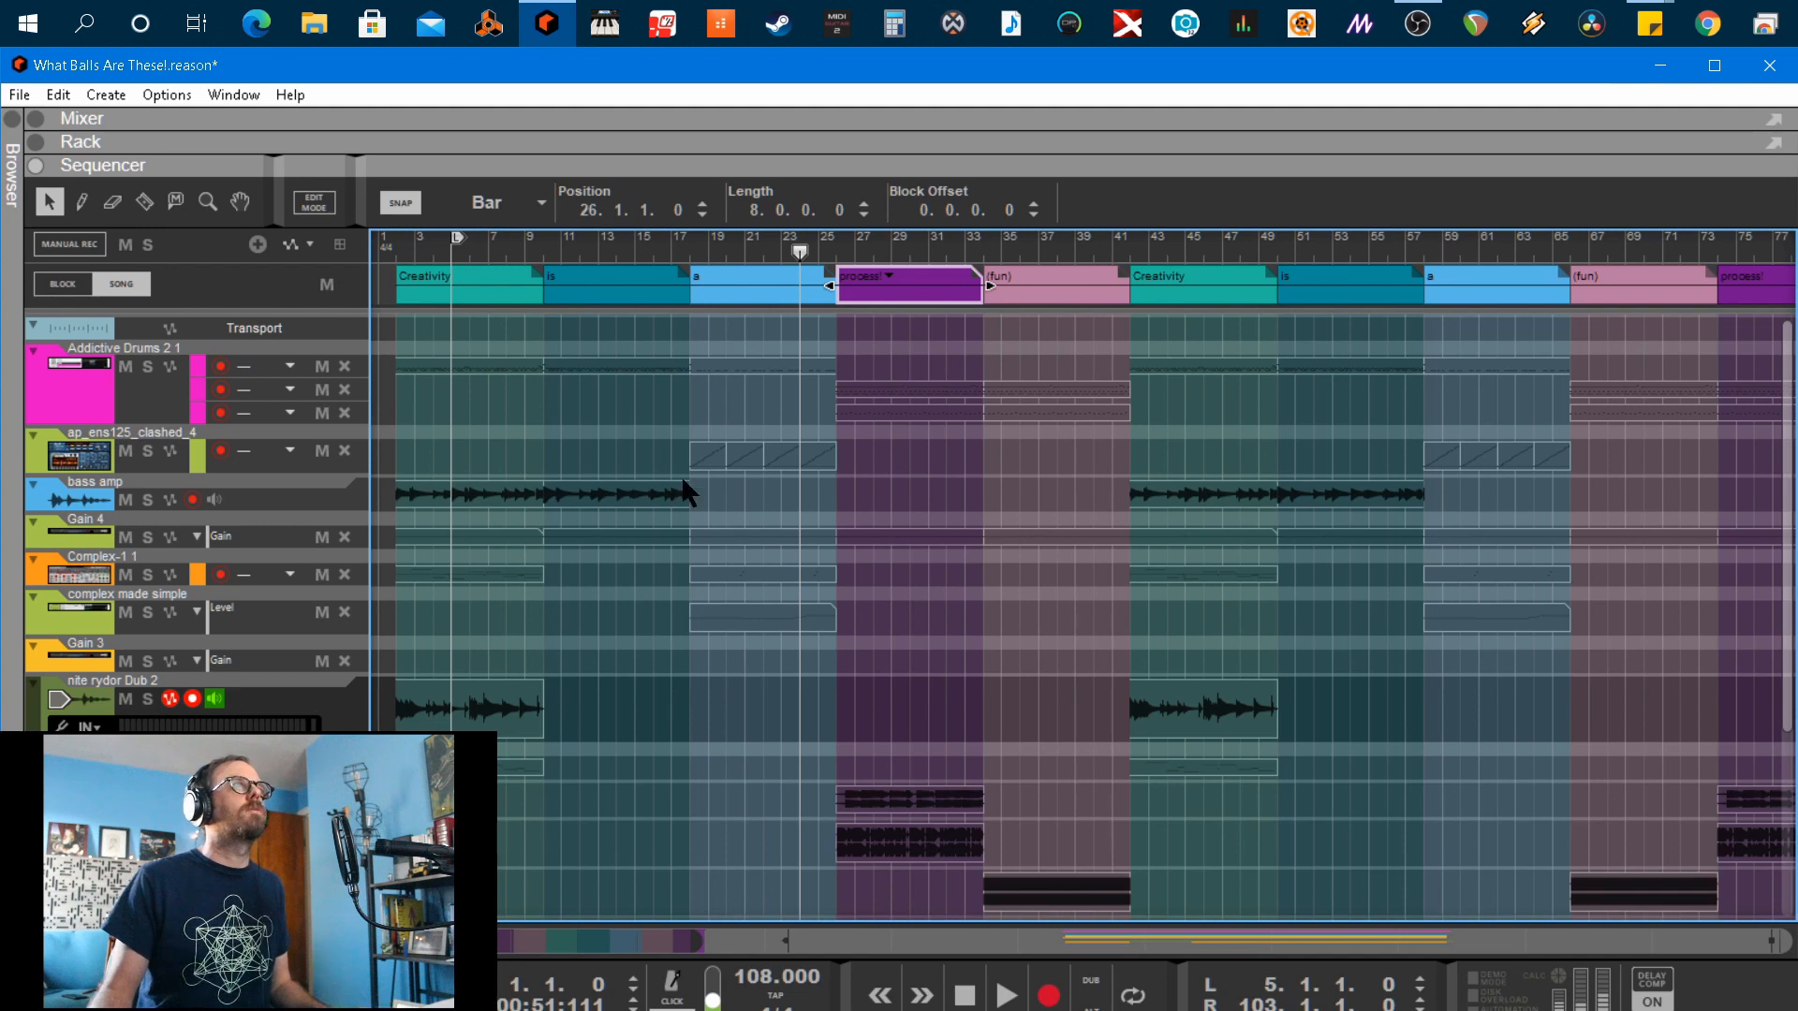
Select the complex made simple track and the first-pass block clip a at bar 18
scroll(770, 628, "up", 4)
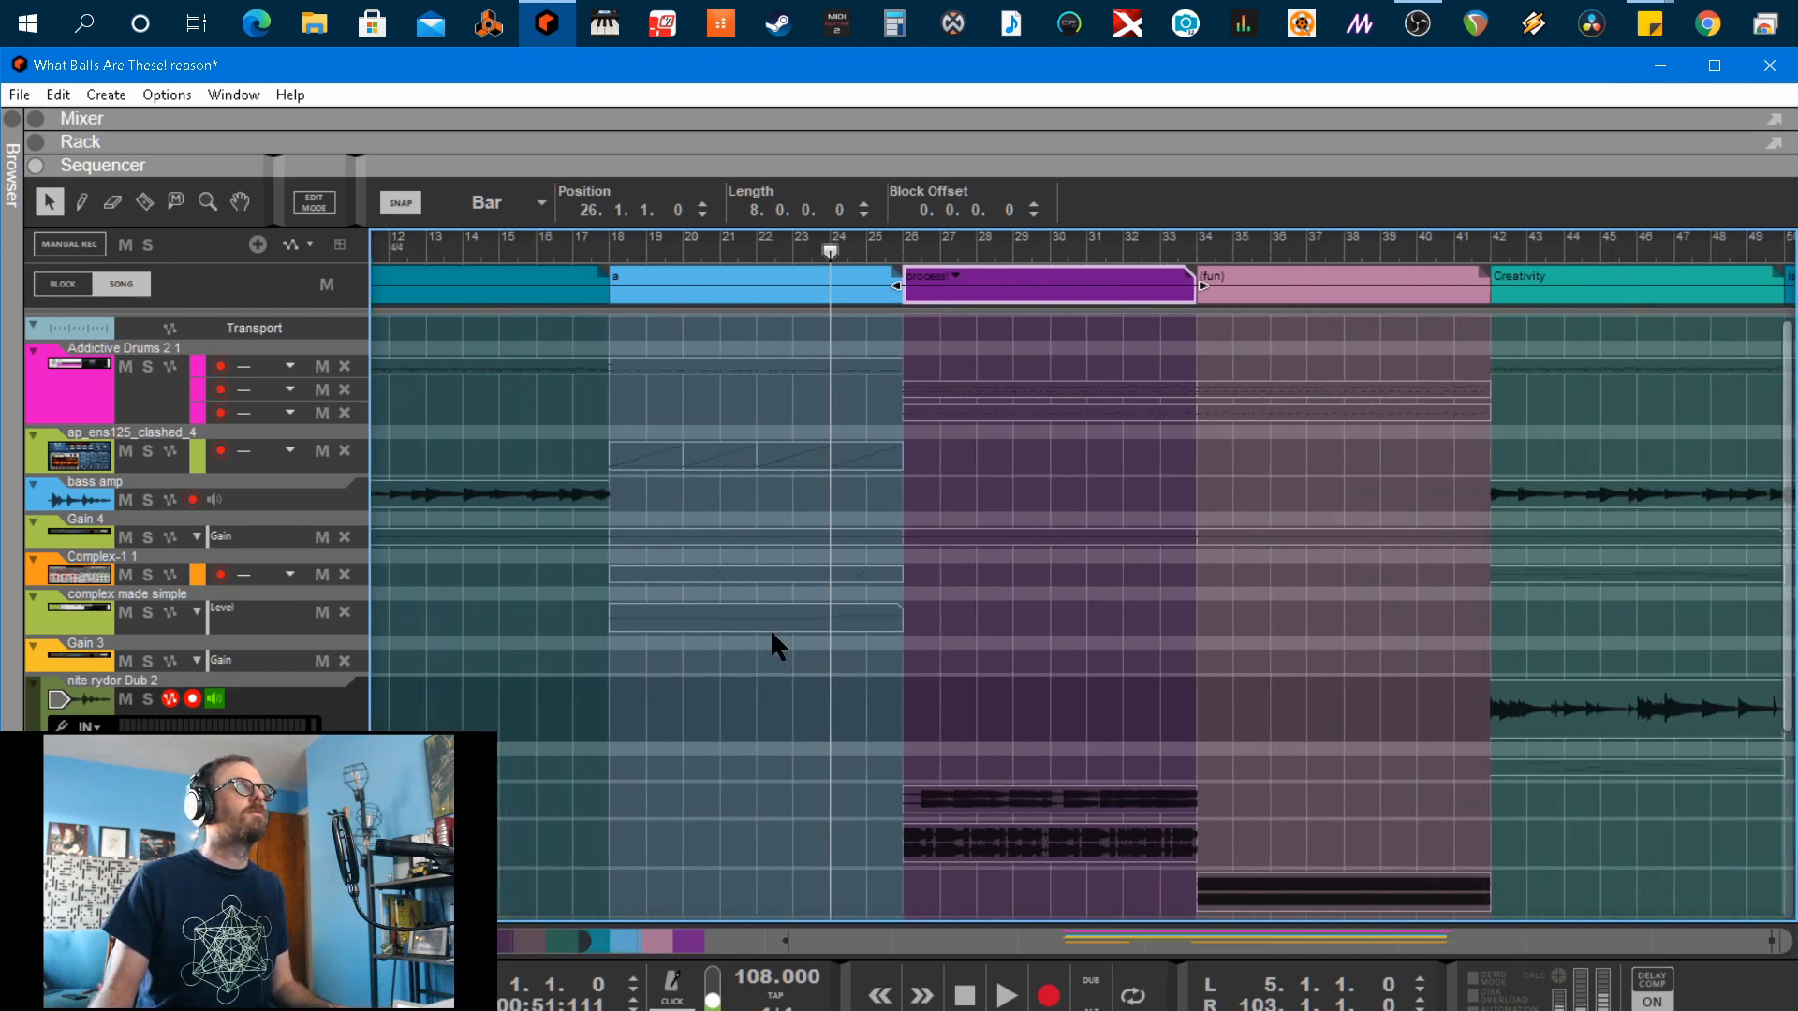
left_click(64, 621)
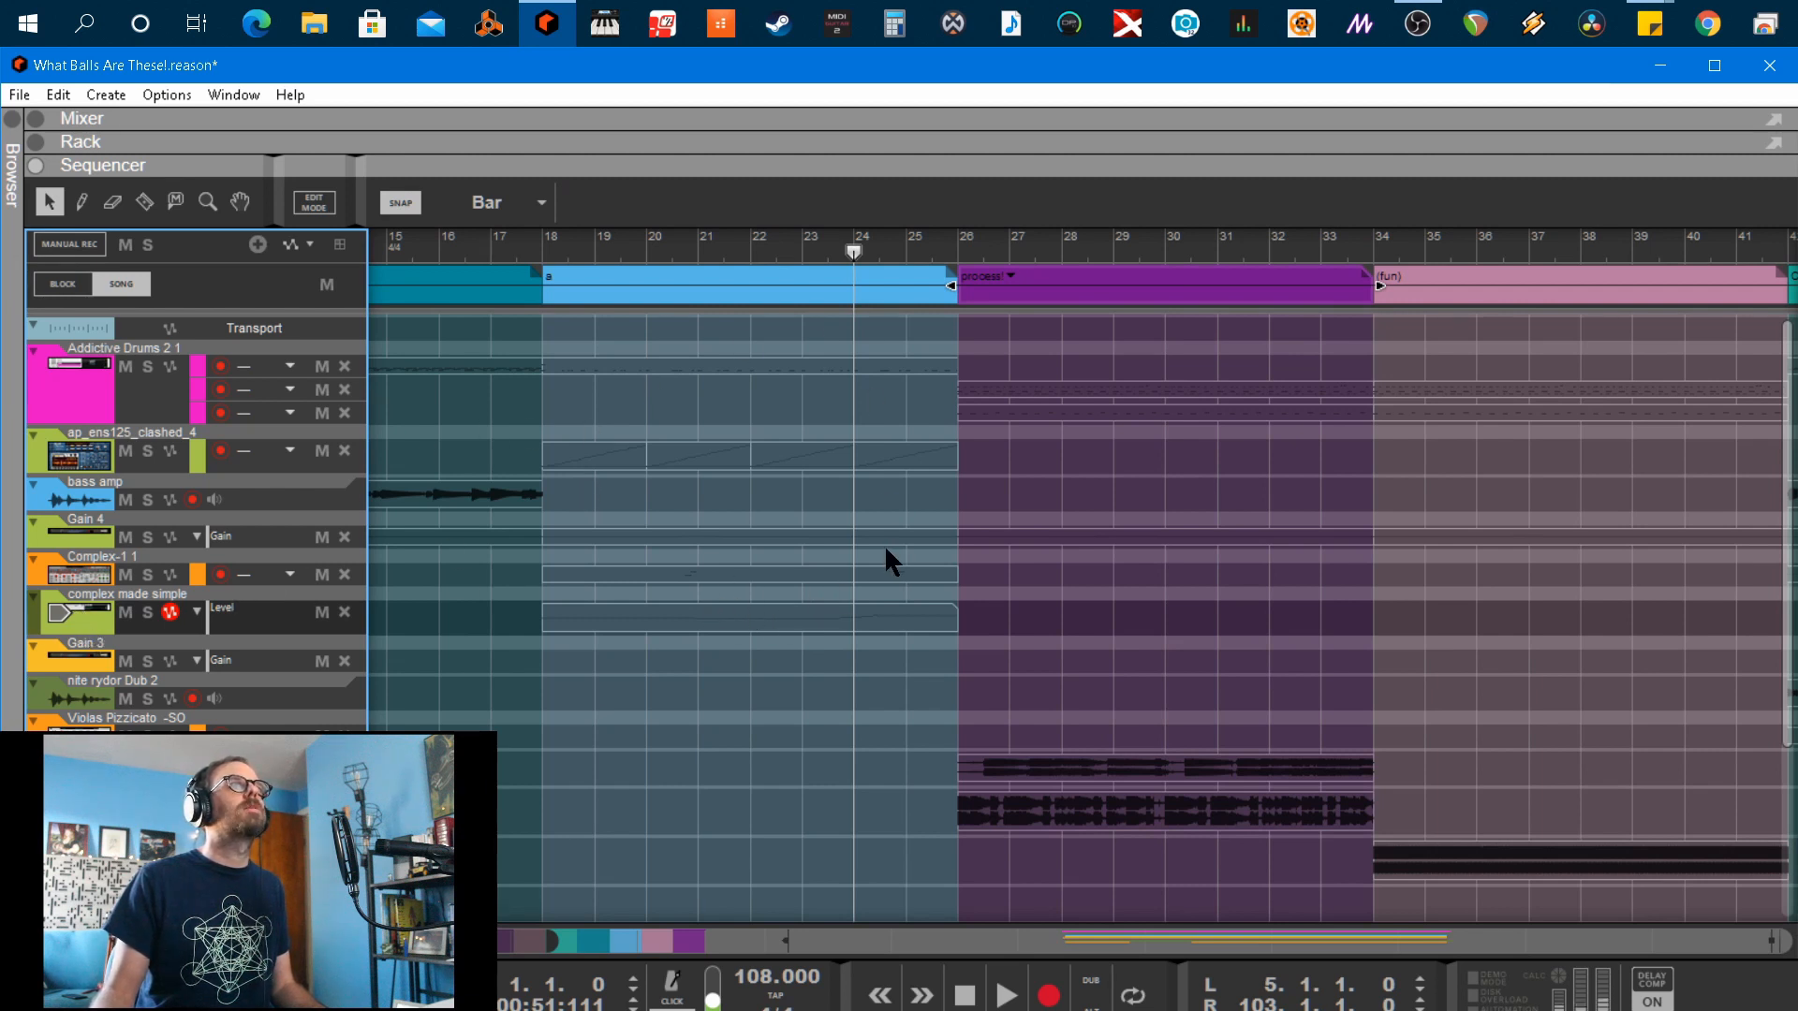
left_click(592, 279)
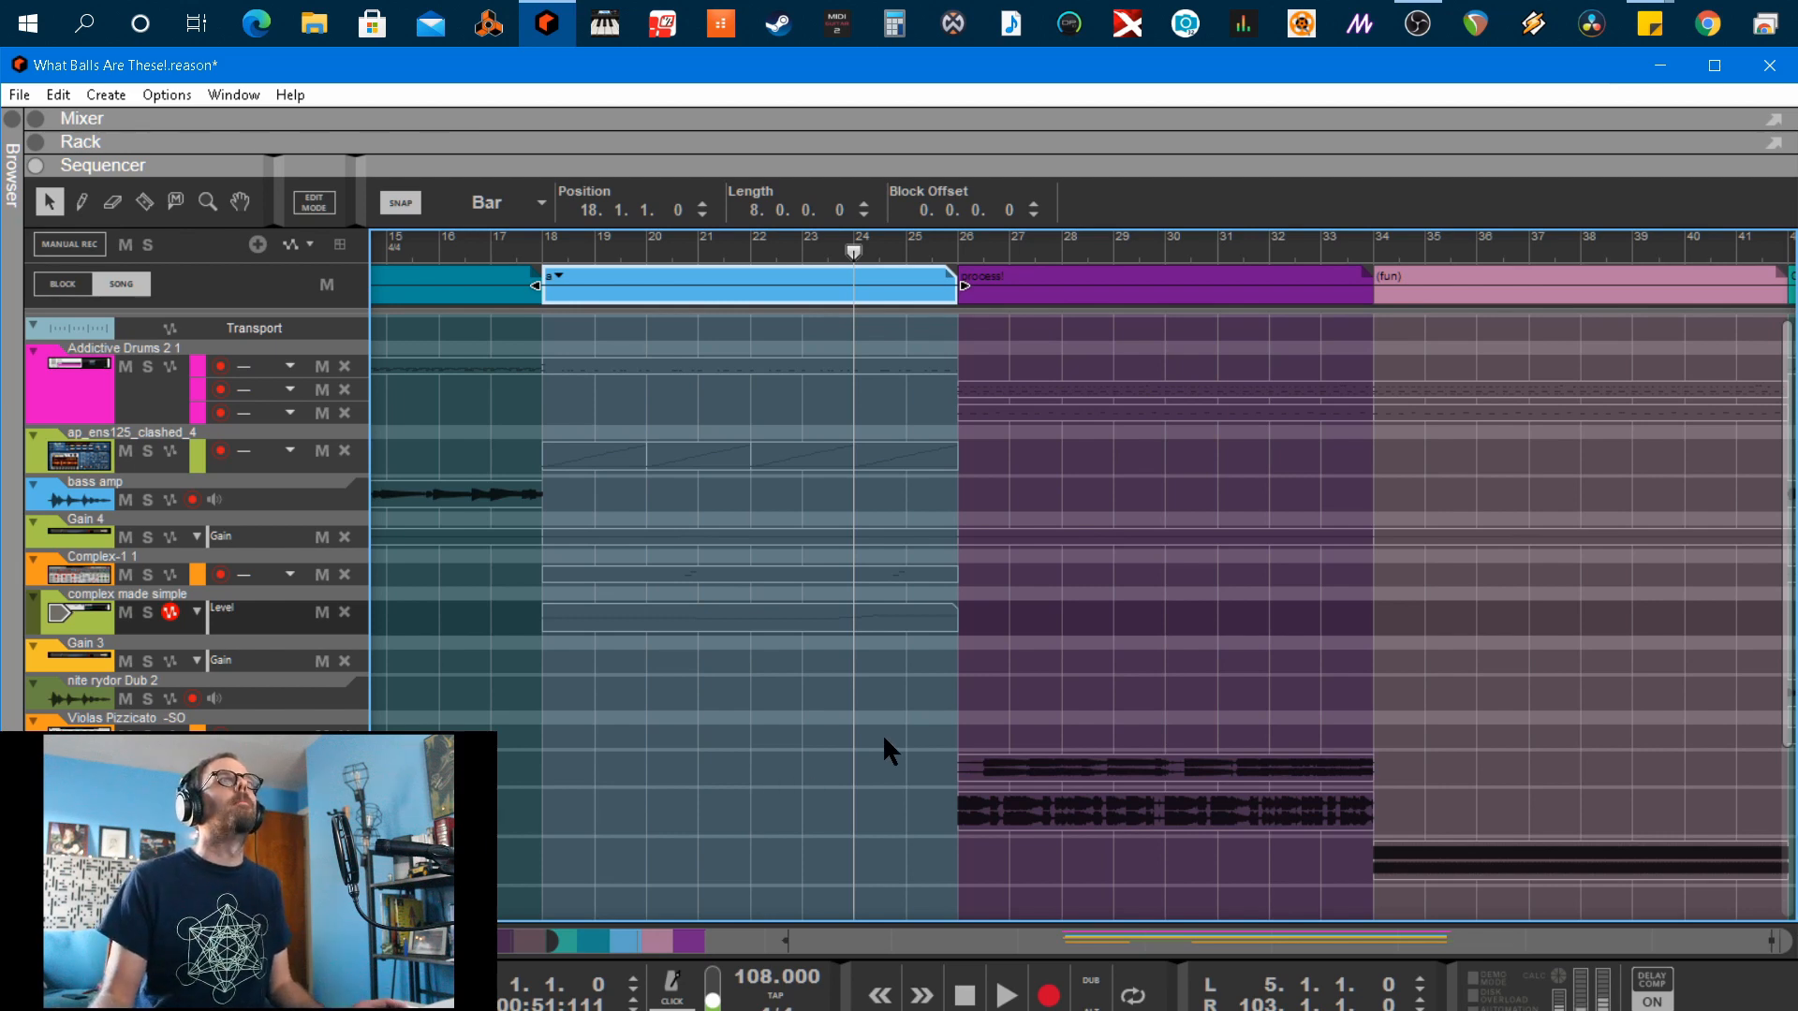
Split the first-pass block clip a at bars 20, 22 and 24 into four two-bar clips with the Razor tool
scroll(883, 733, "down", 3)
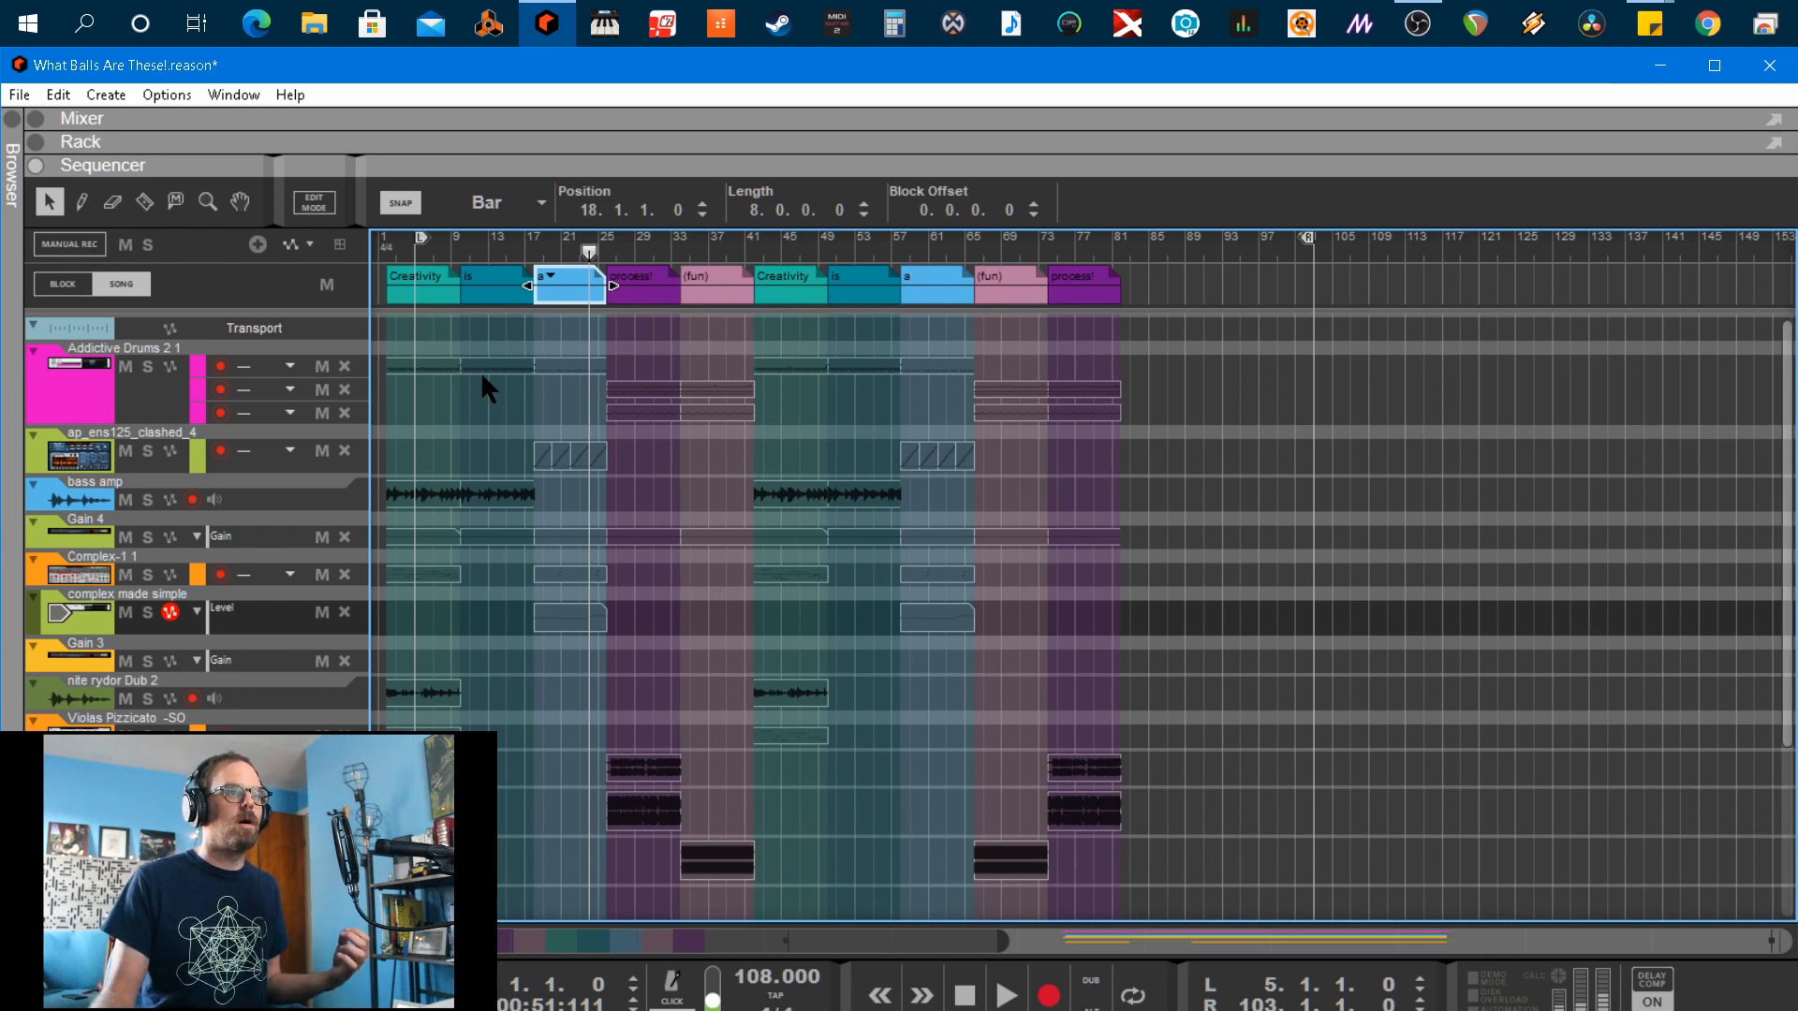
scroll(526, 441, "up", 2)
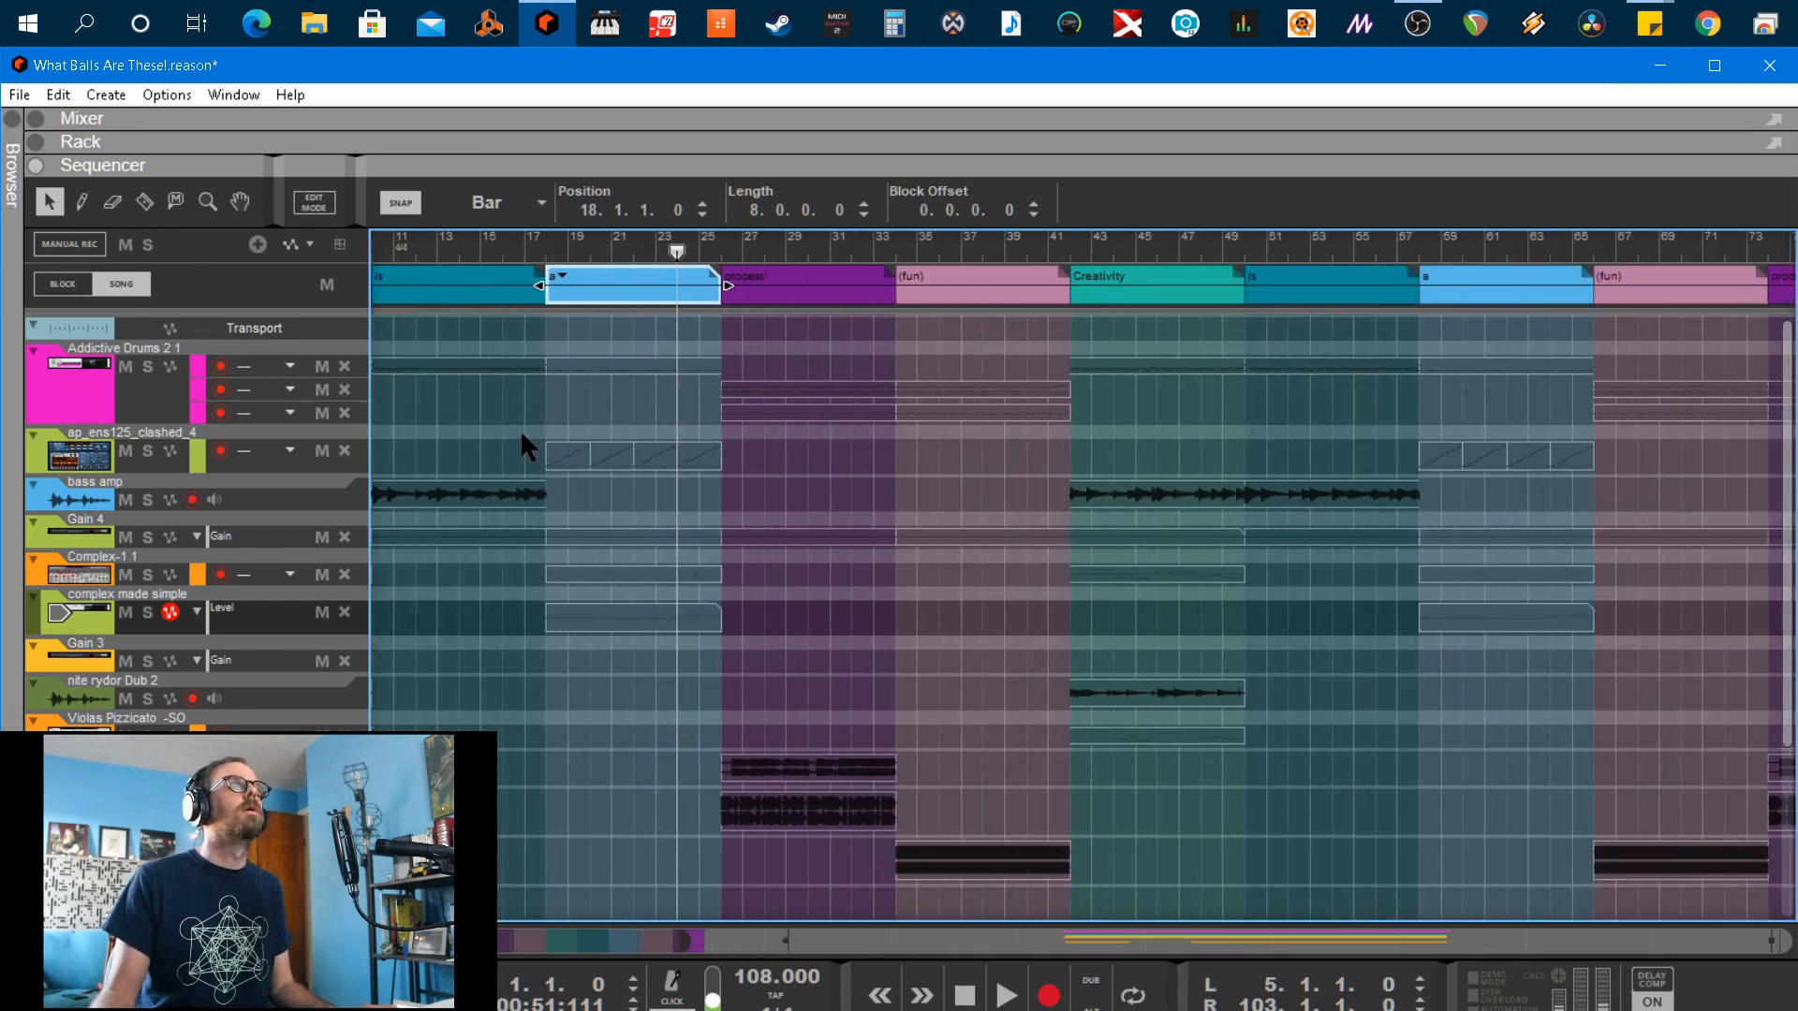
scroll(518, 433, "left", 3)
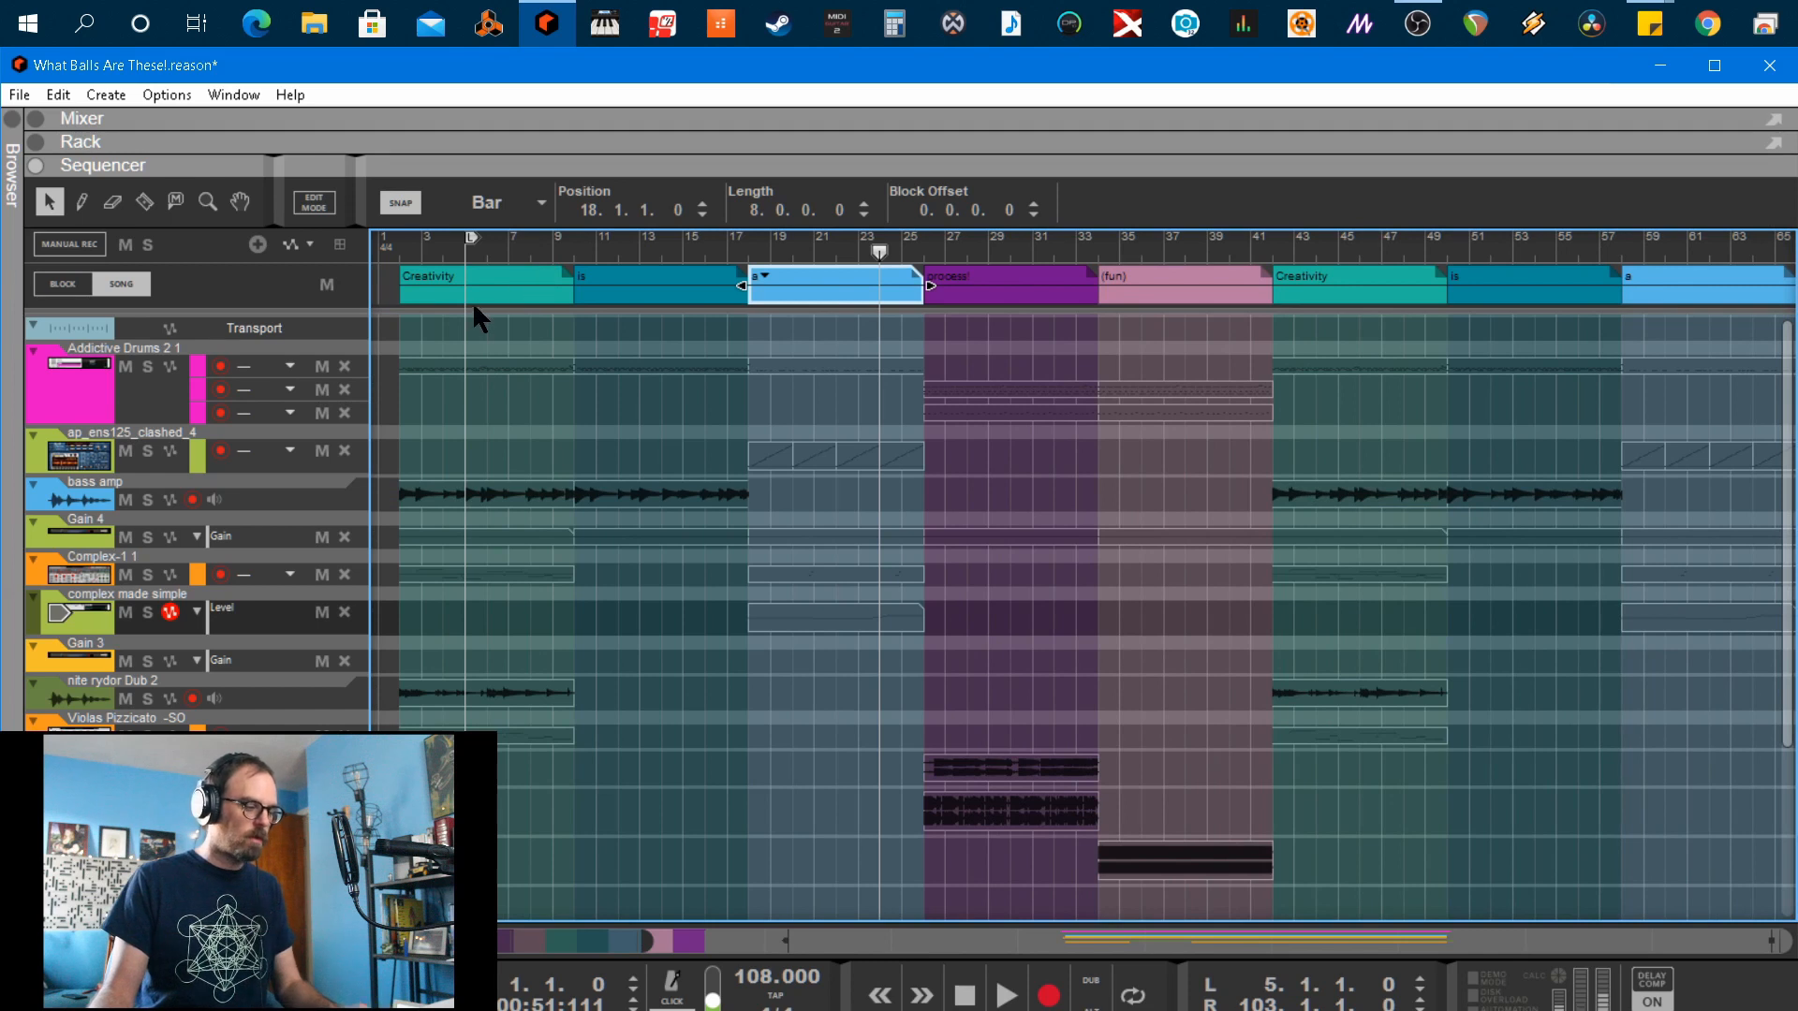
key("r")
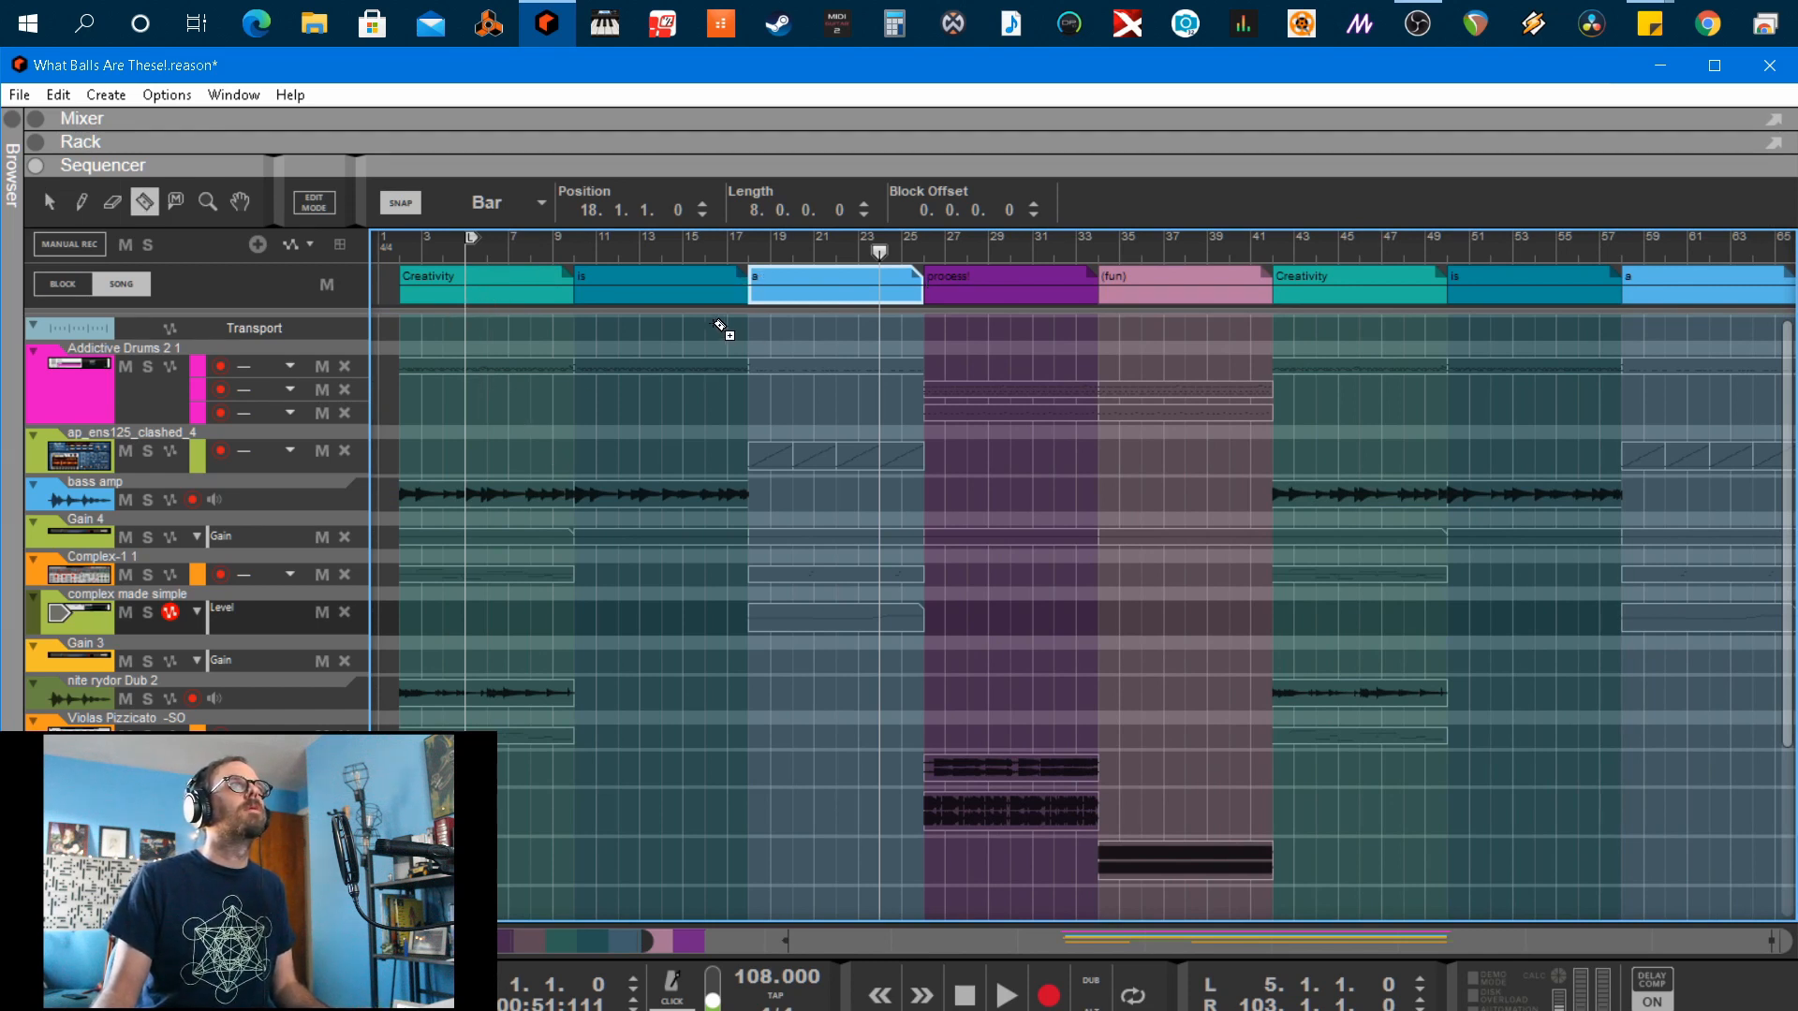
scroll(722, 321, "up", 1)
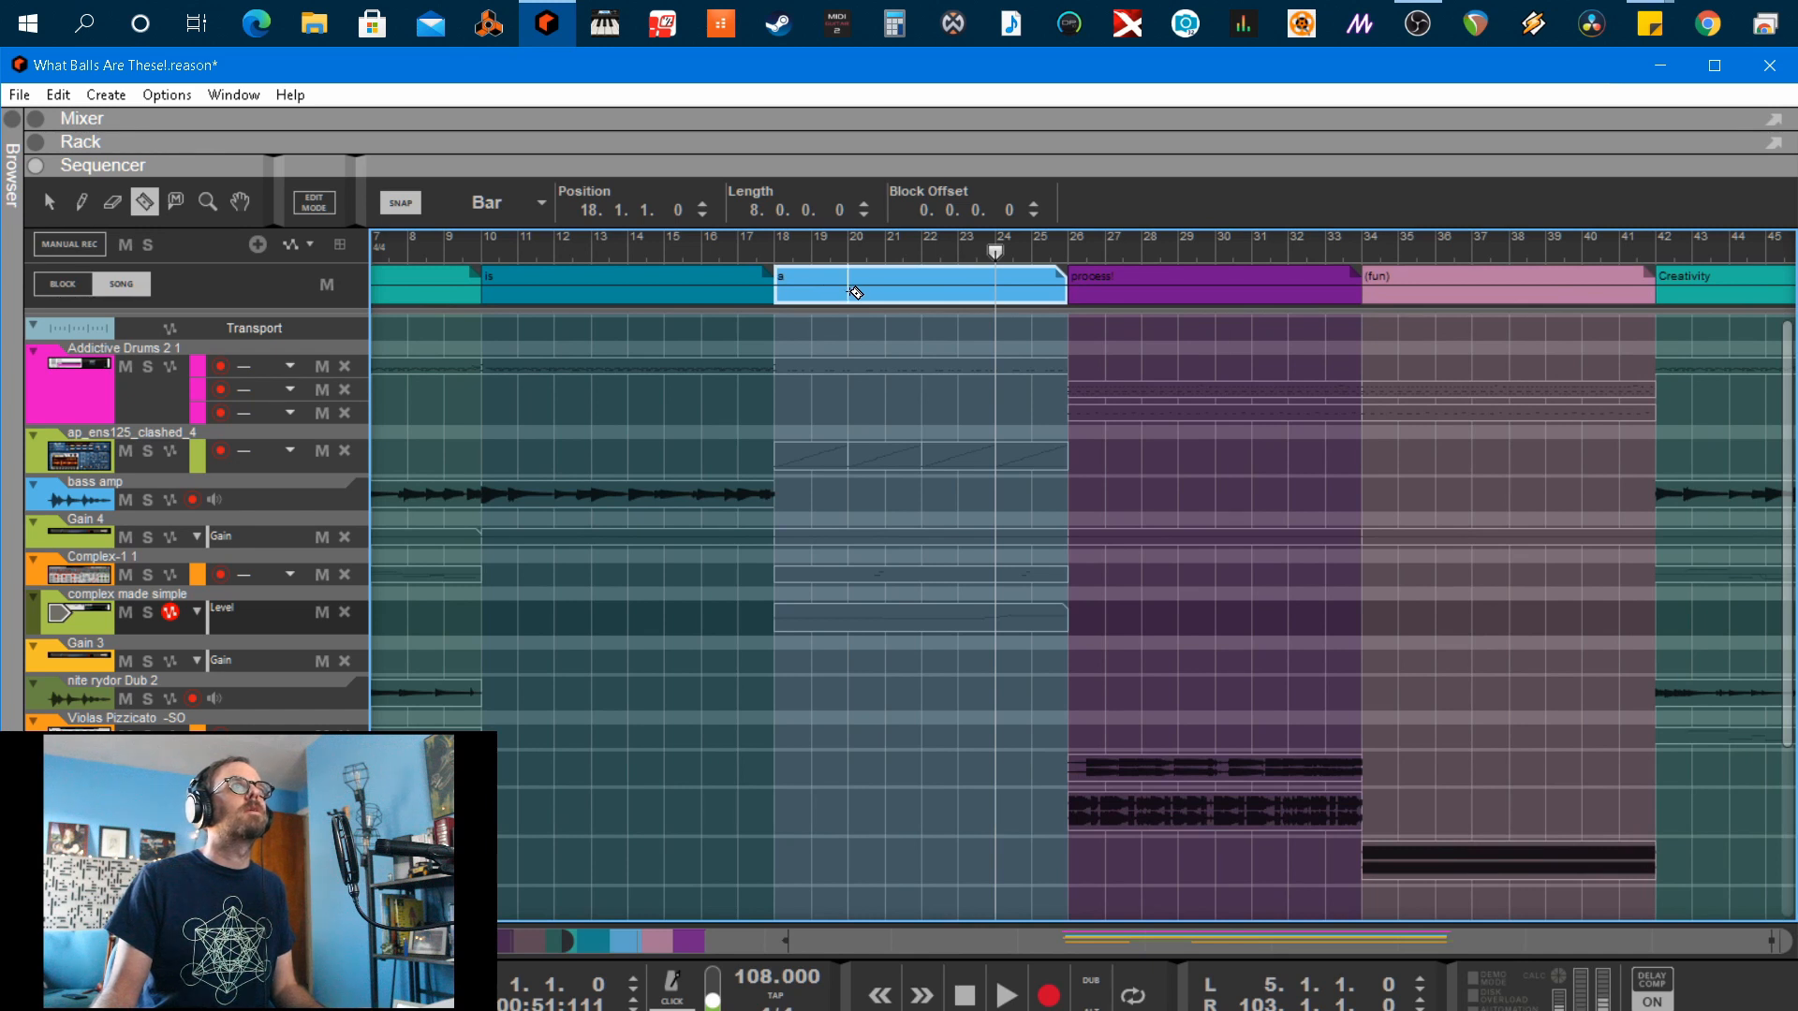
left_click(853, 292)
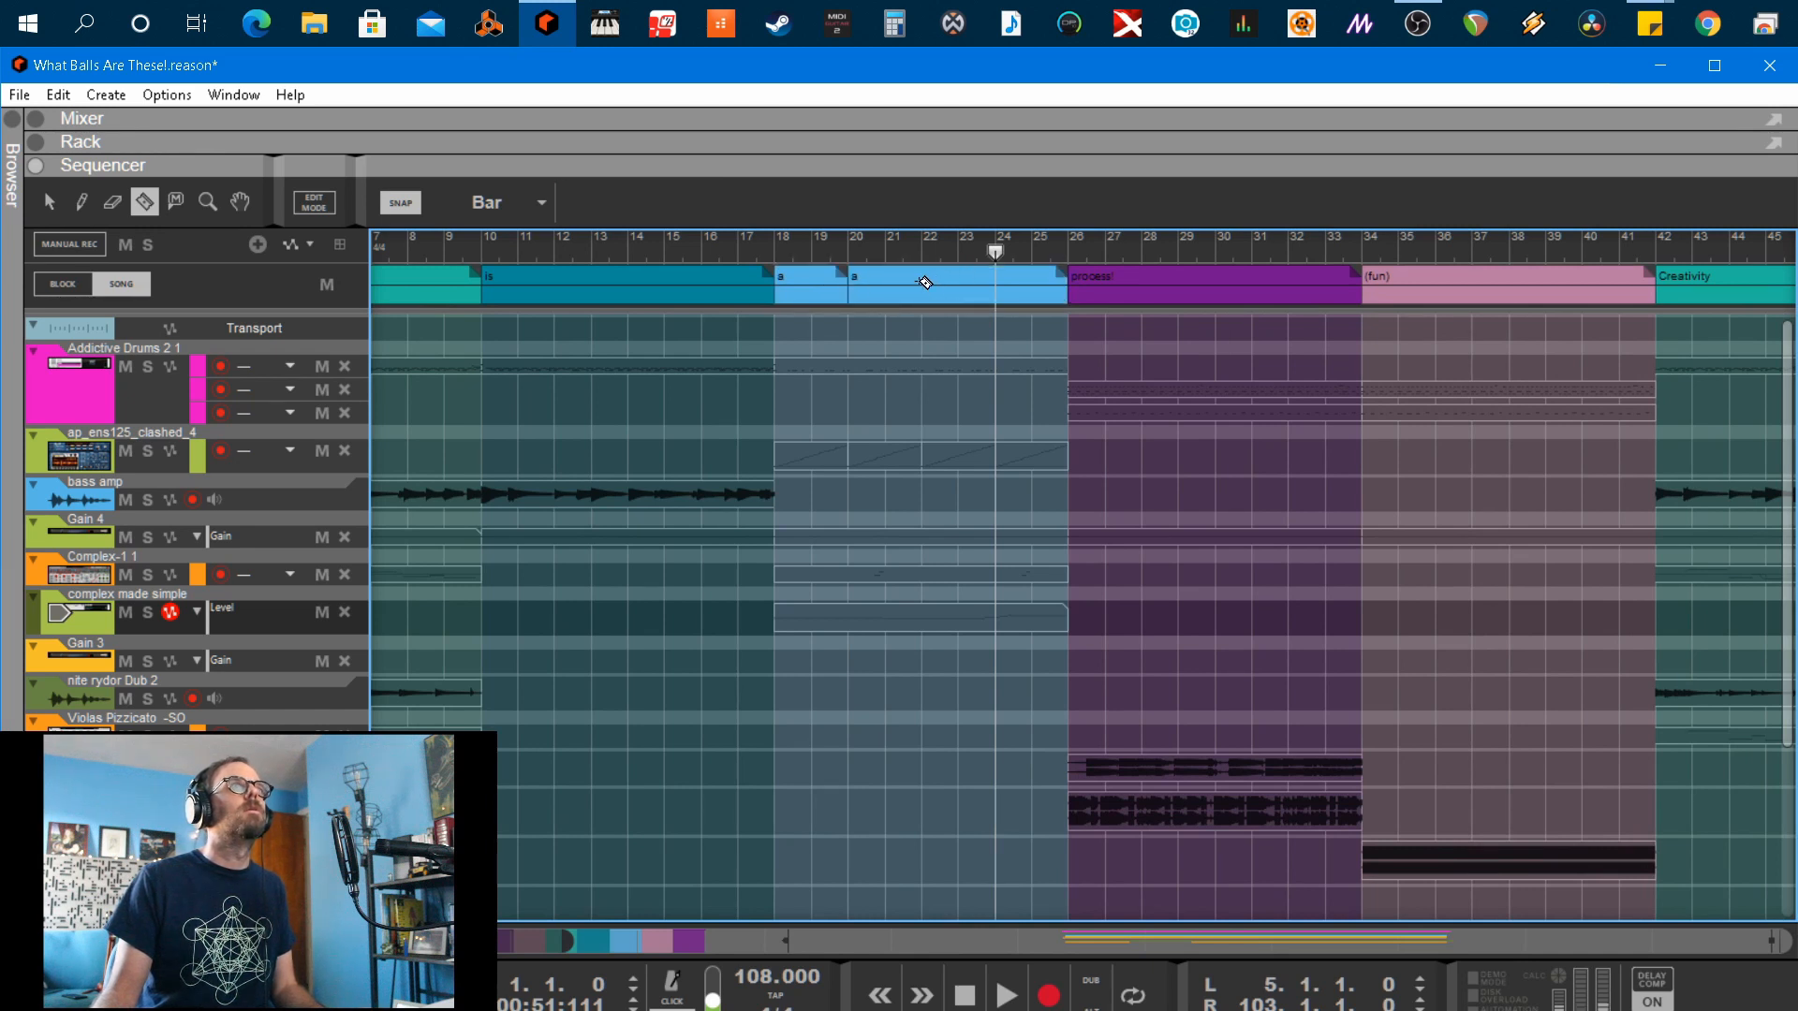
left_click(1003, 285)
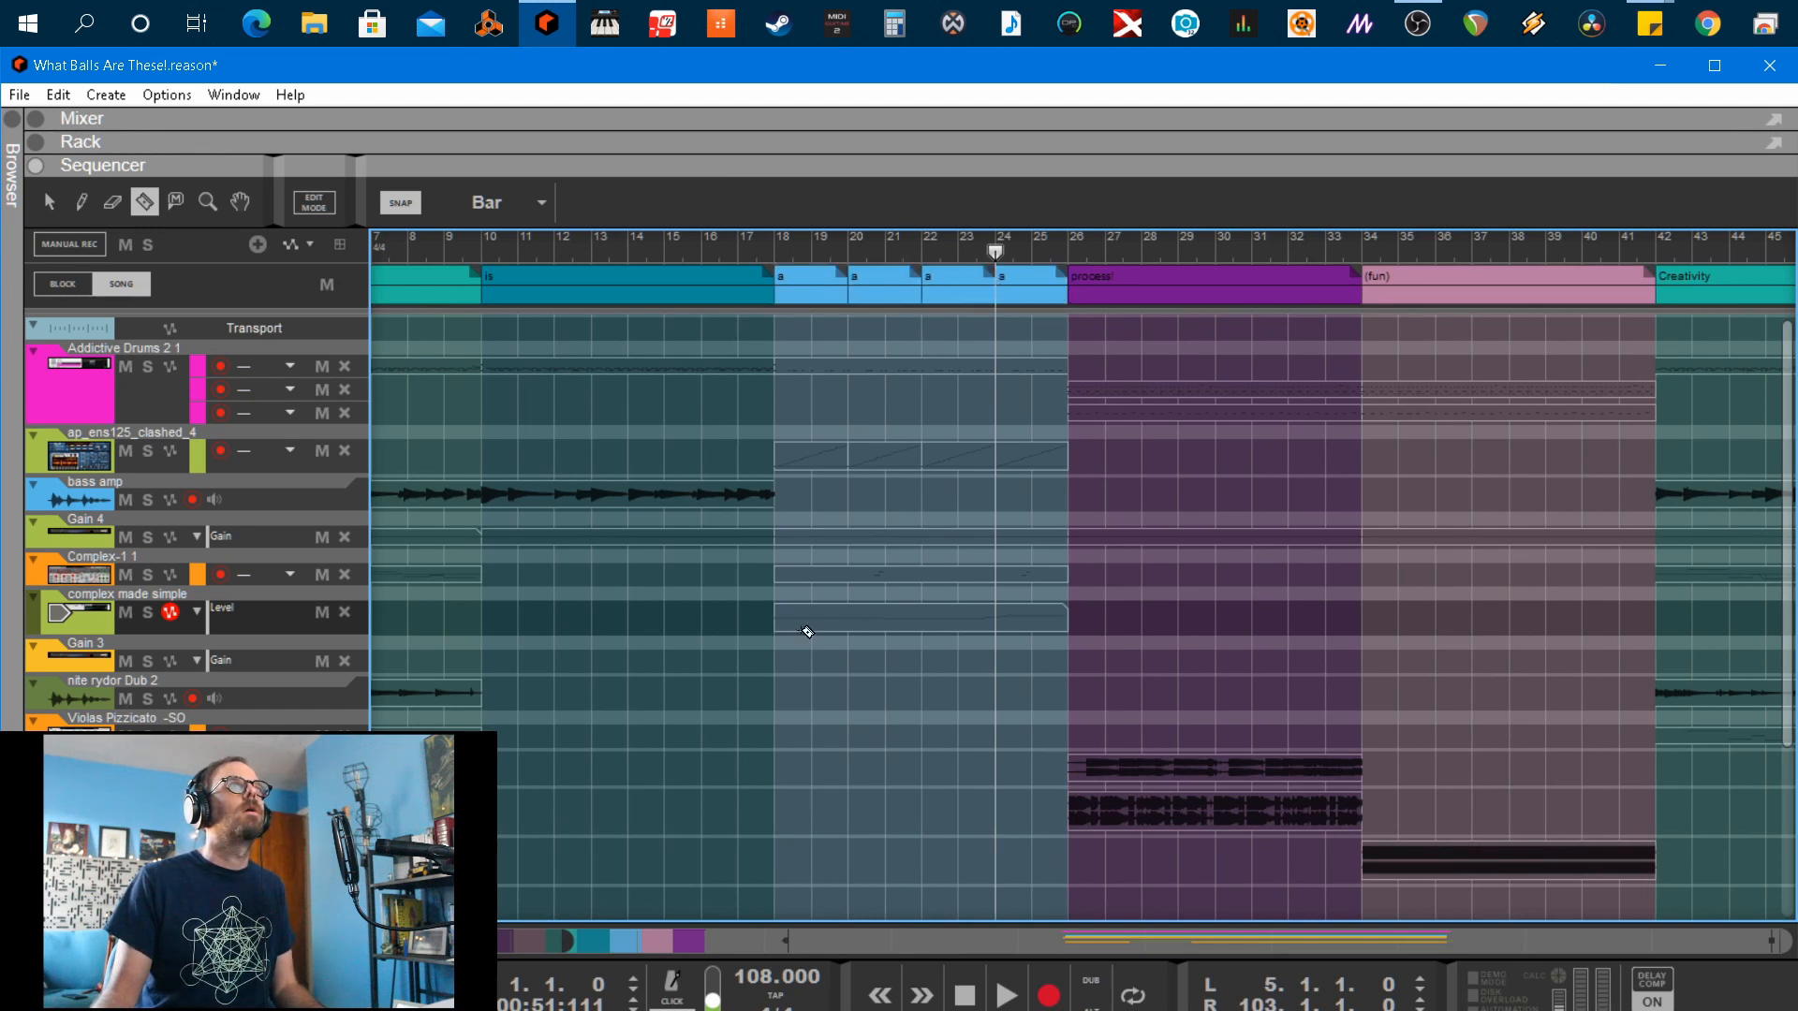
key("q")
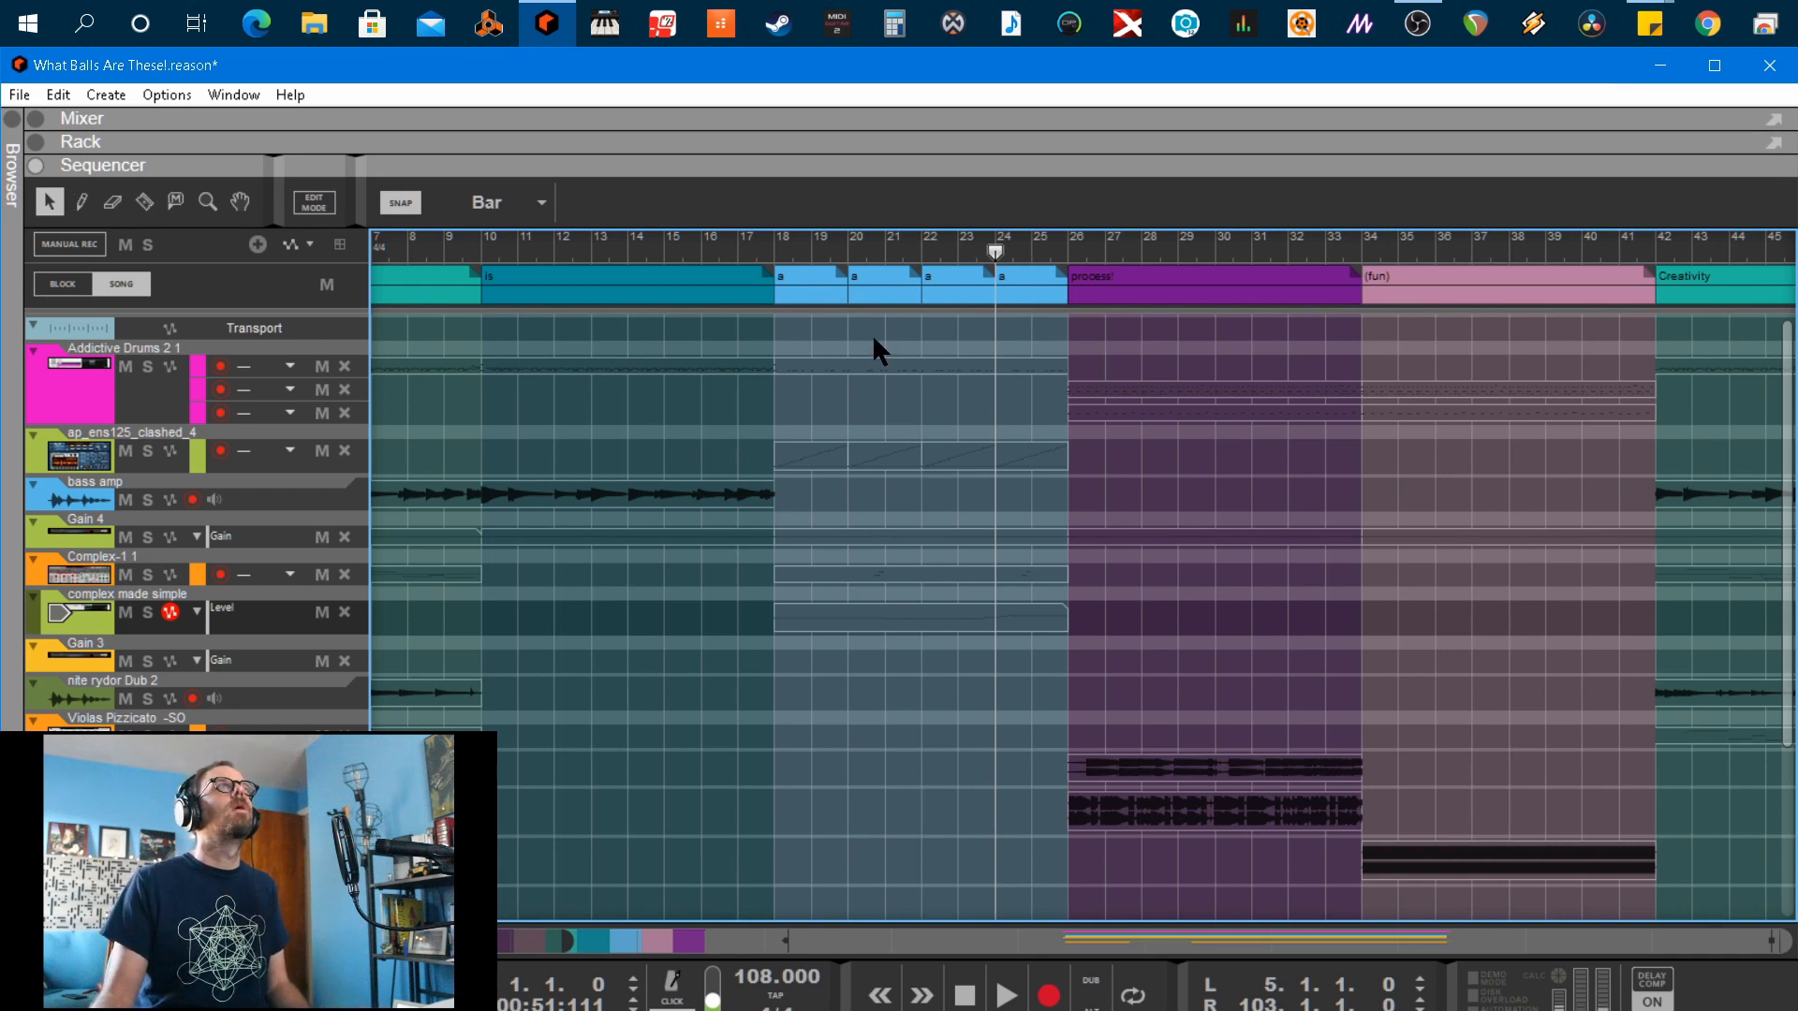
Mute the GT1k - 1 part in the first and third a clips and the bass new part in the second
key("t")
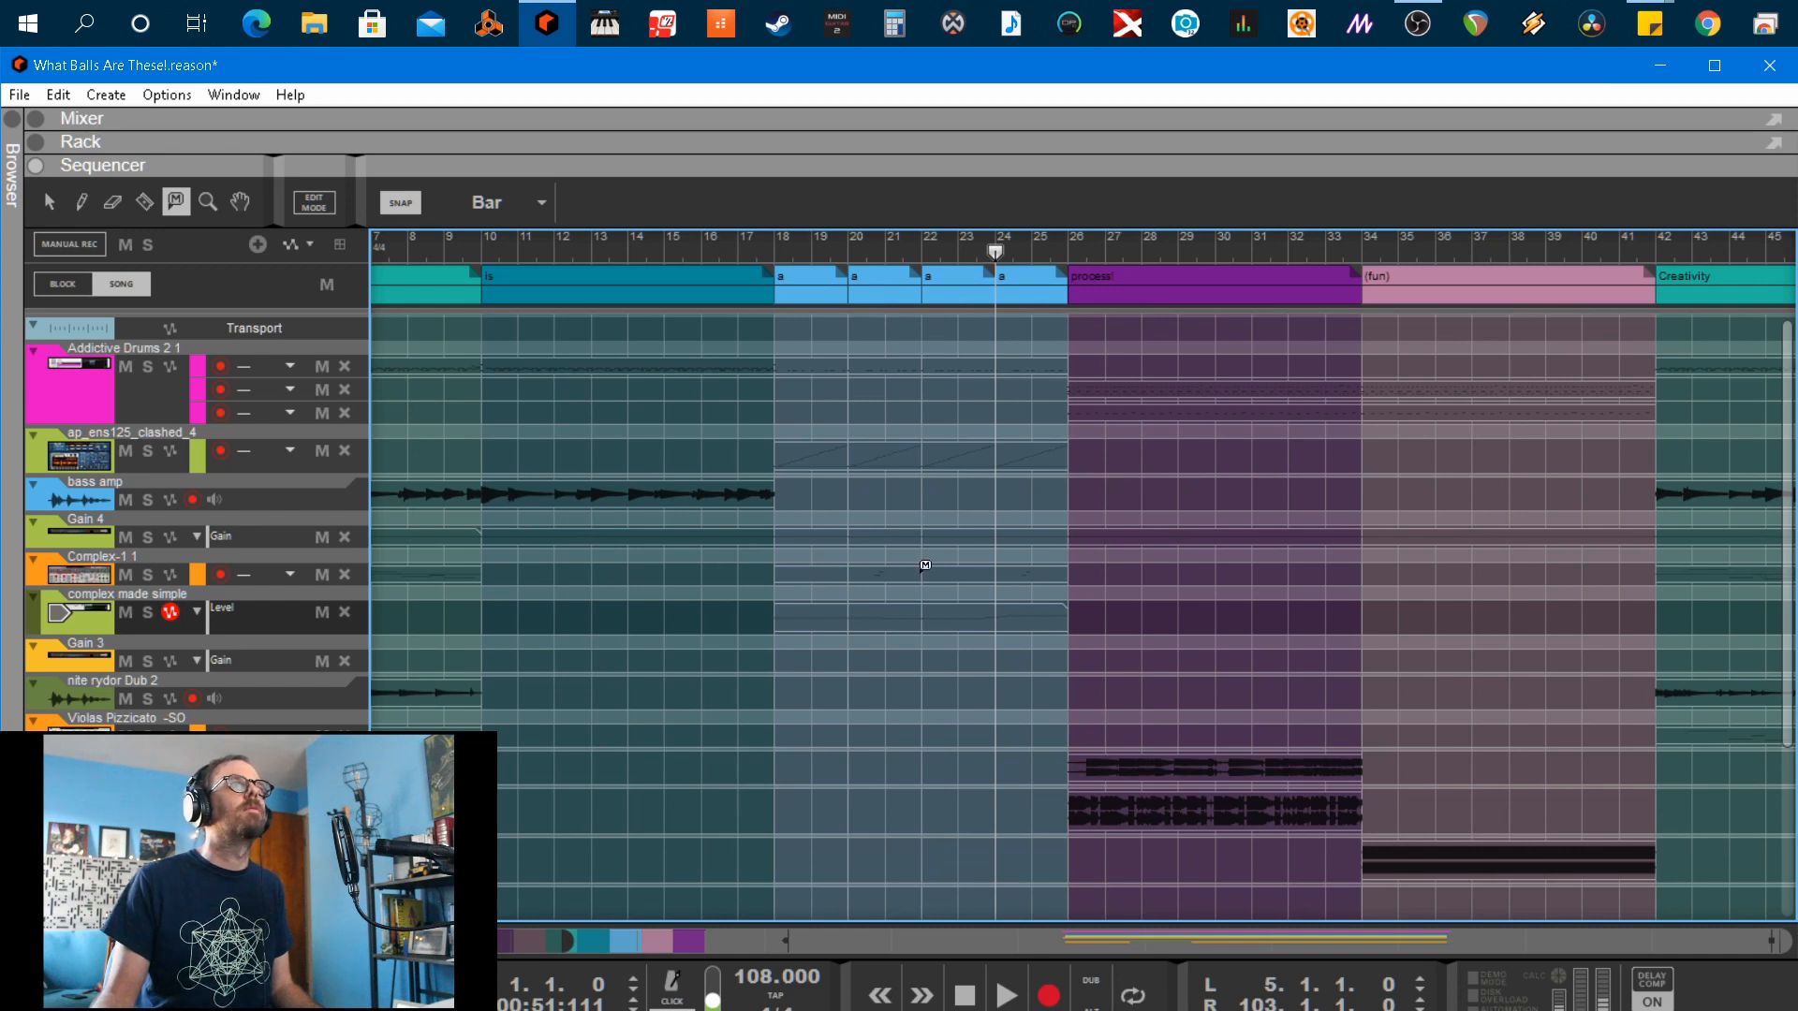
scroll(884, 599, "down", 5)
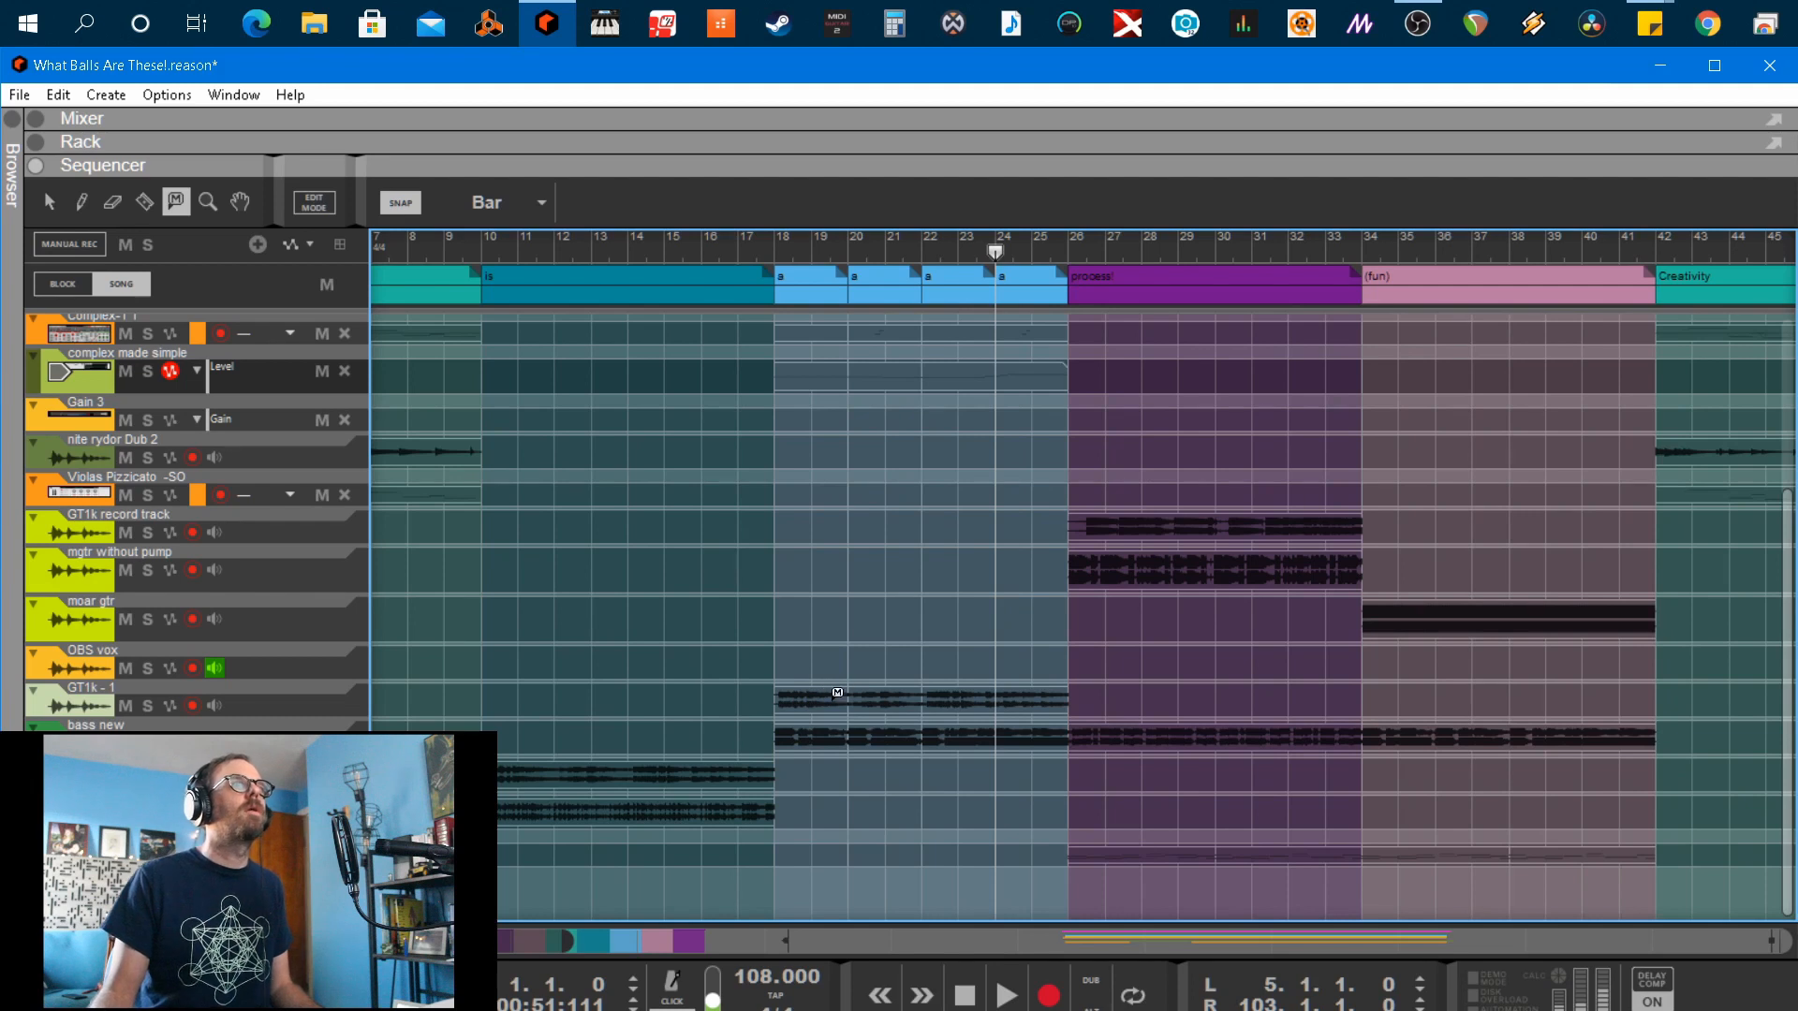
left_click(822, 690)
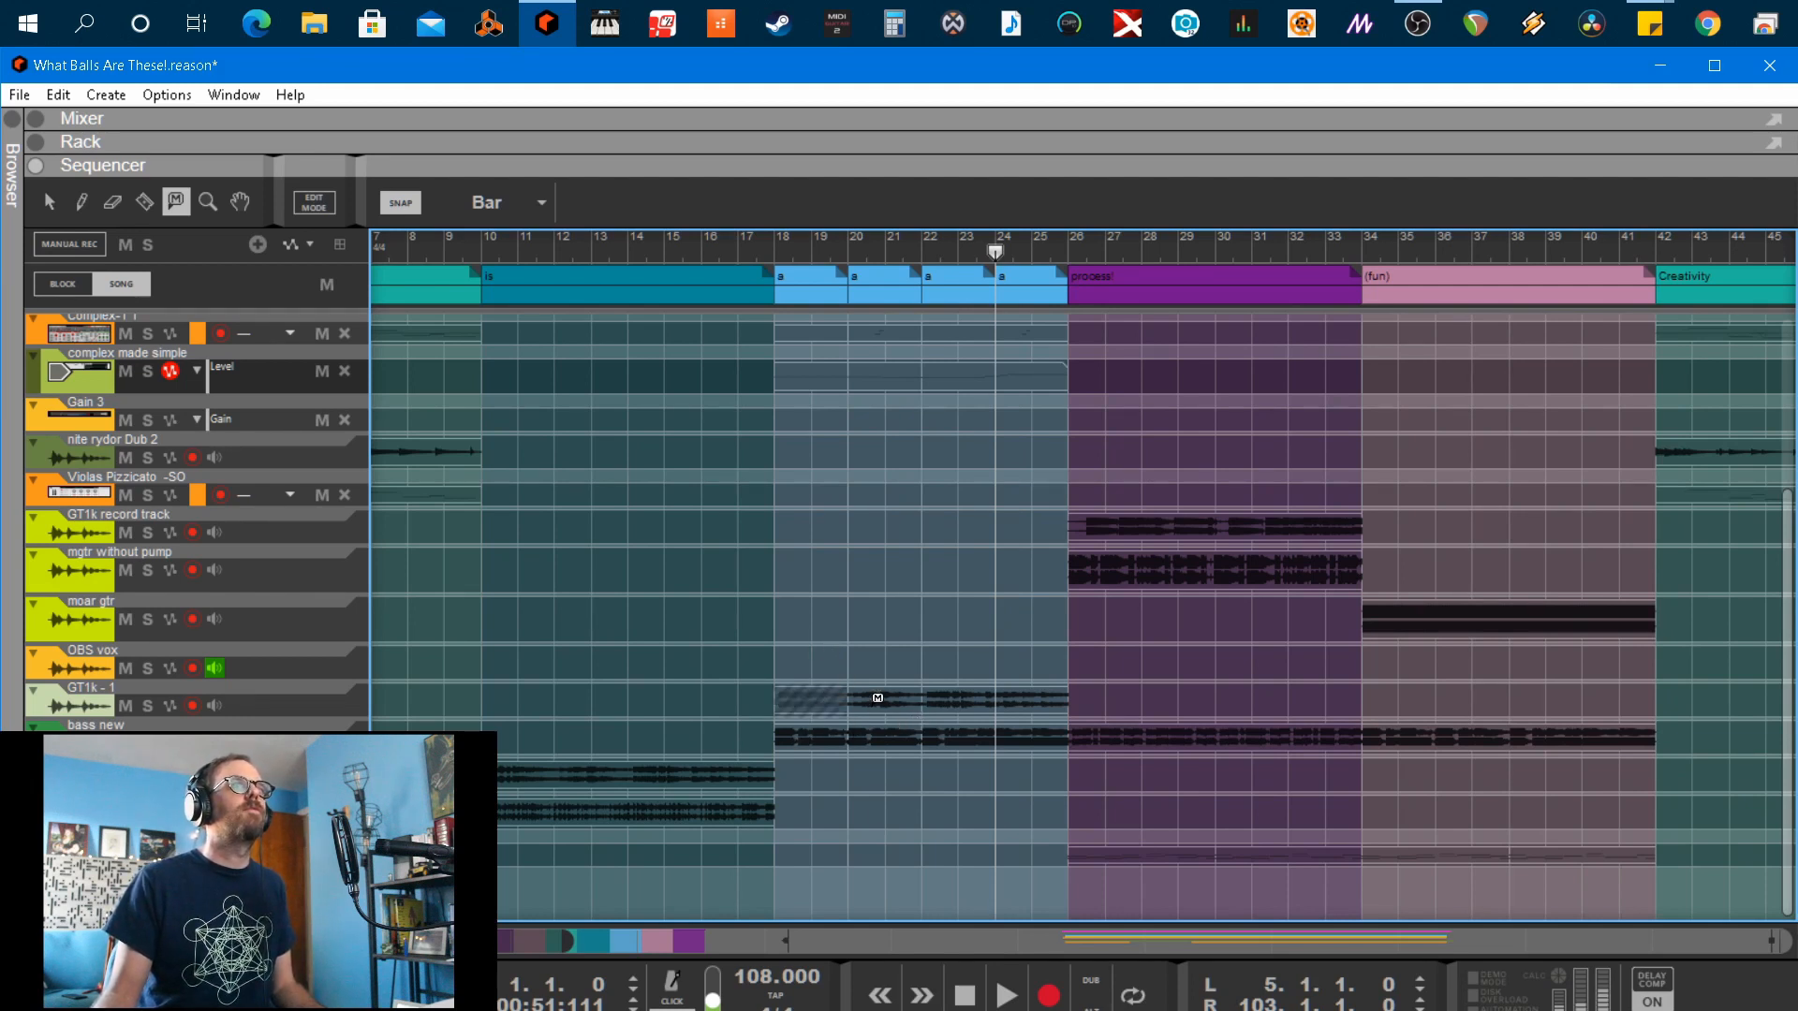
left_click(893, 734)
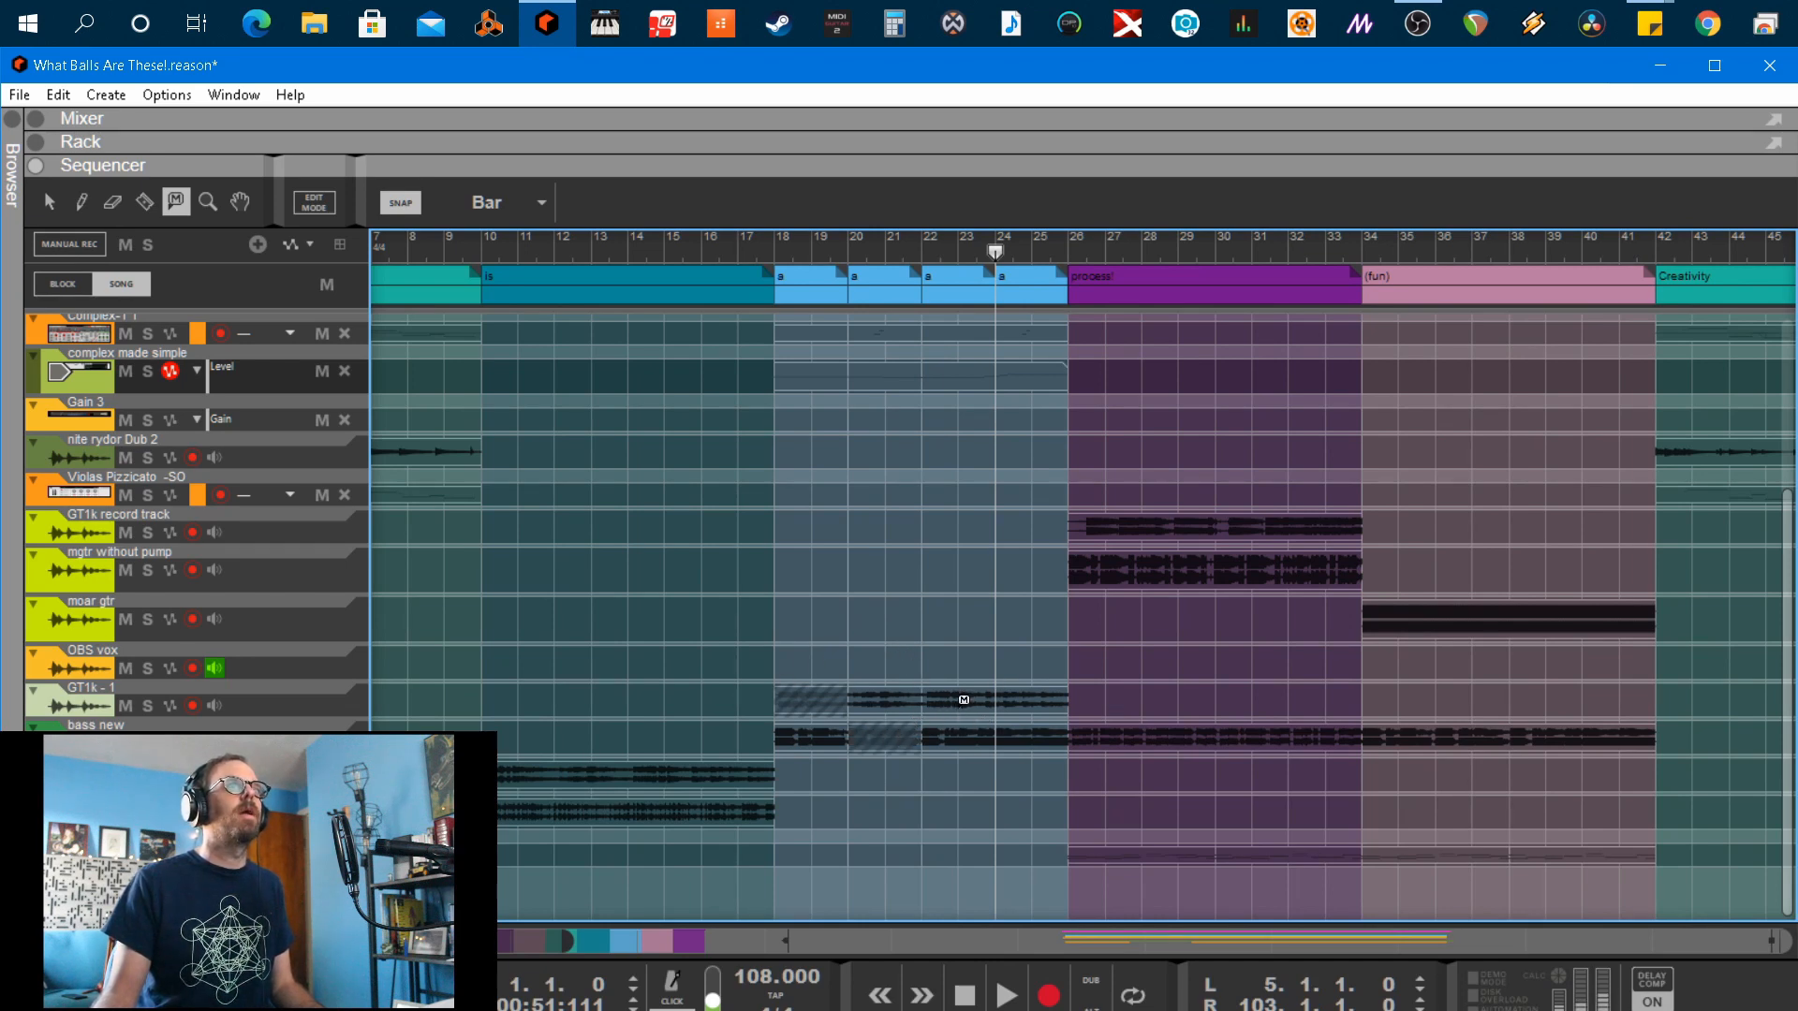
left_click(963, 700)
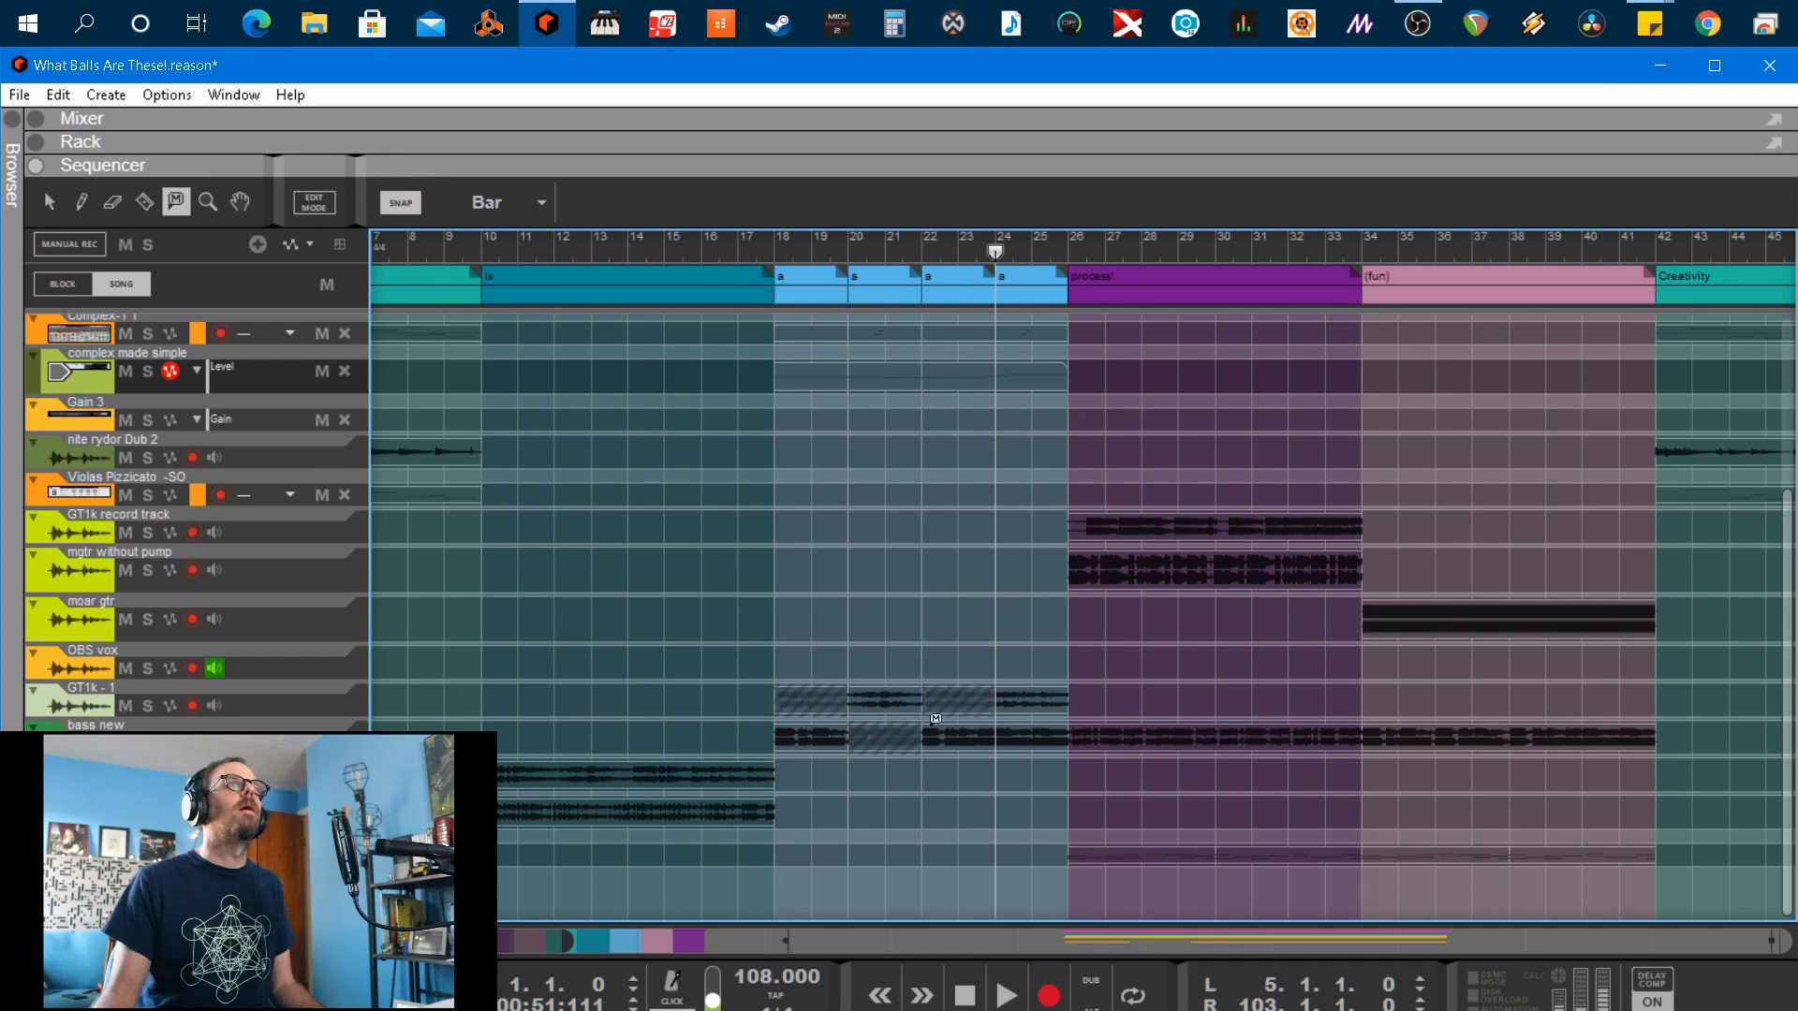
Audition the muted a clips from bar 18, first in the full mix, and again with the bass new track soloed
left_click(775, 249)
key("q")
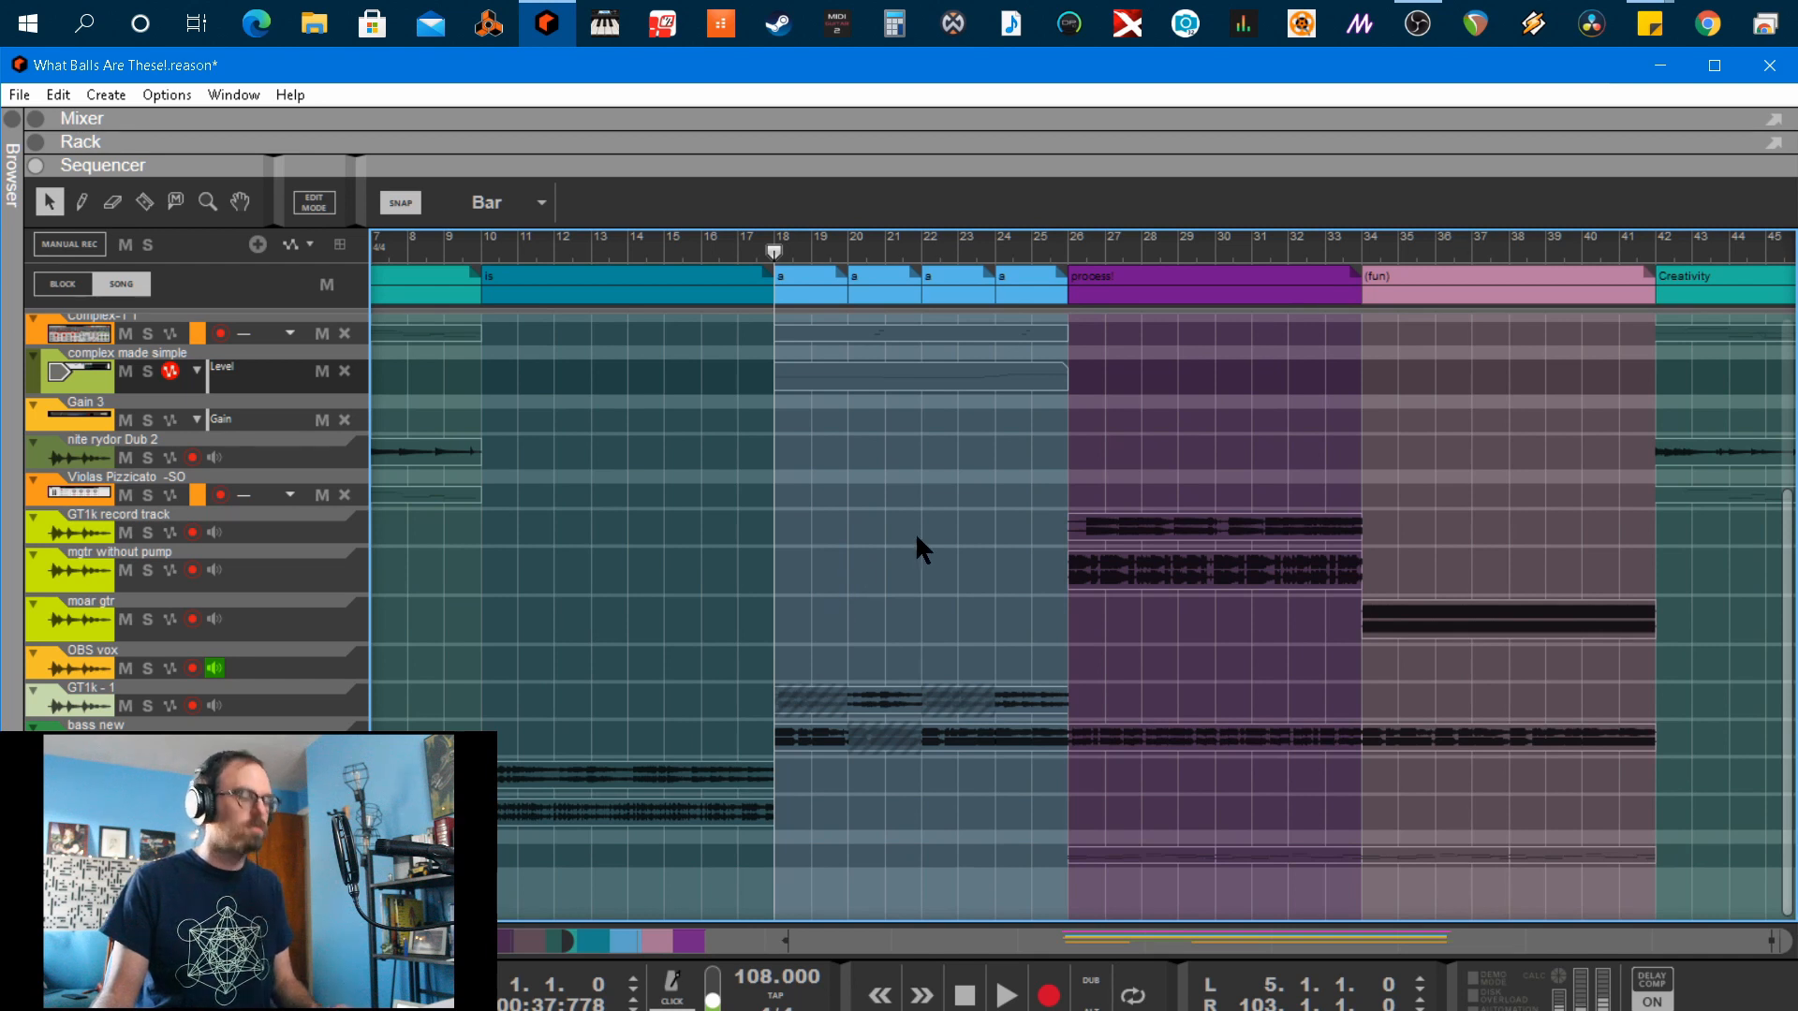
key("space")
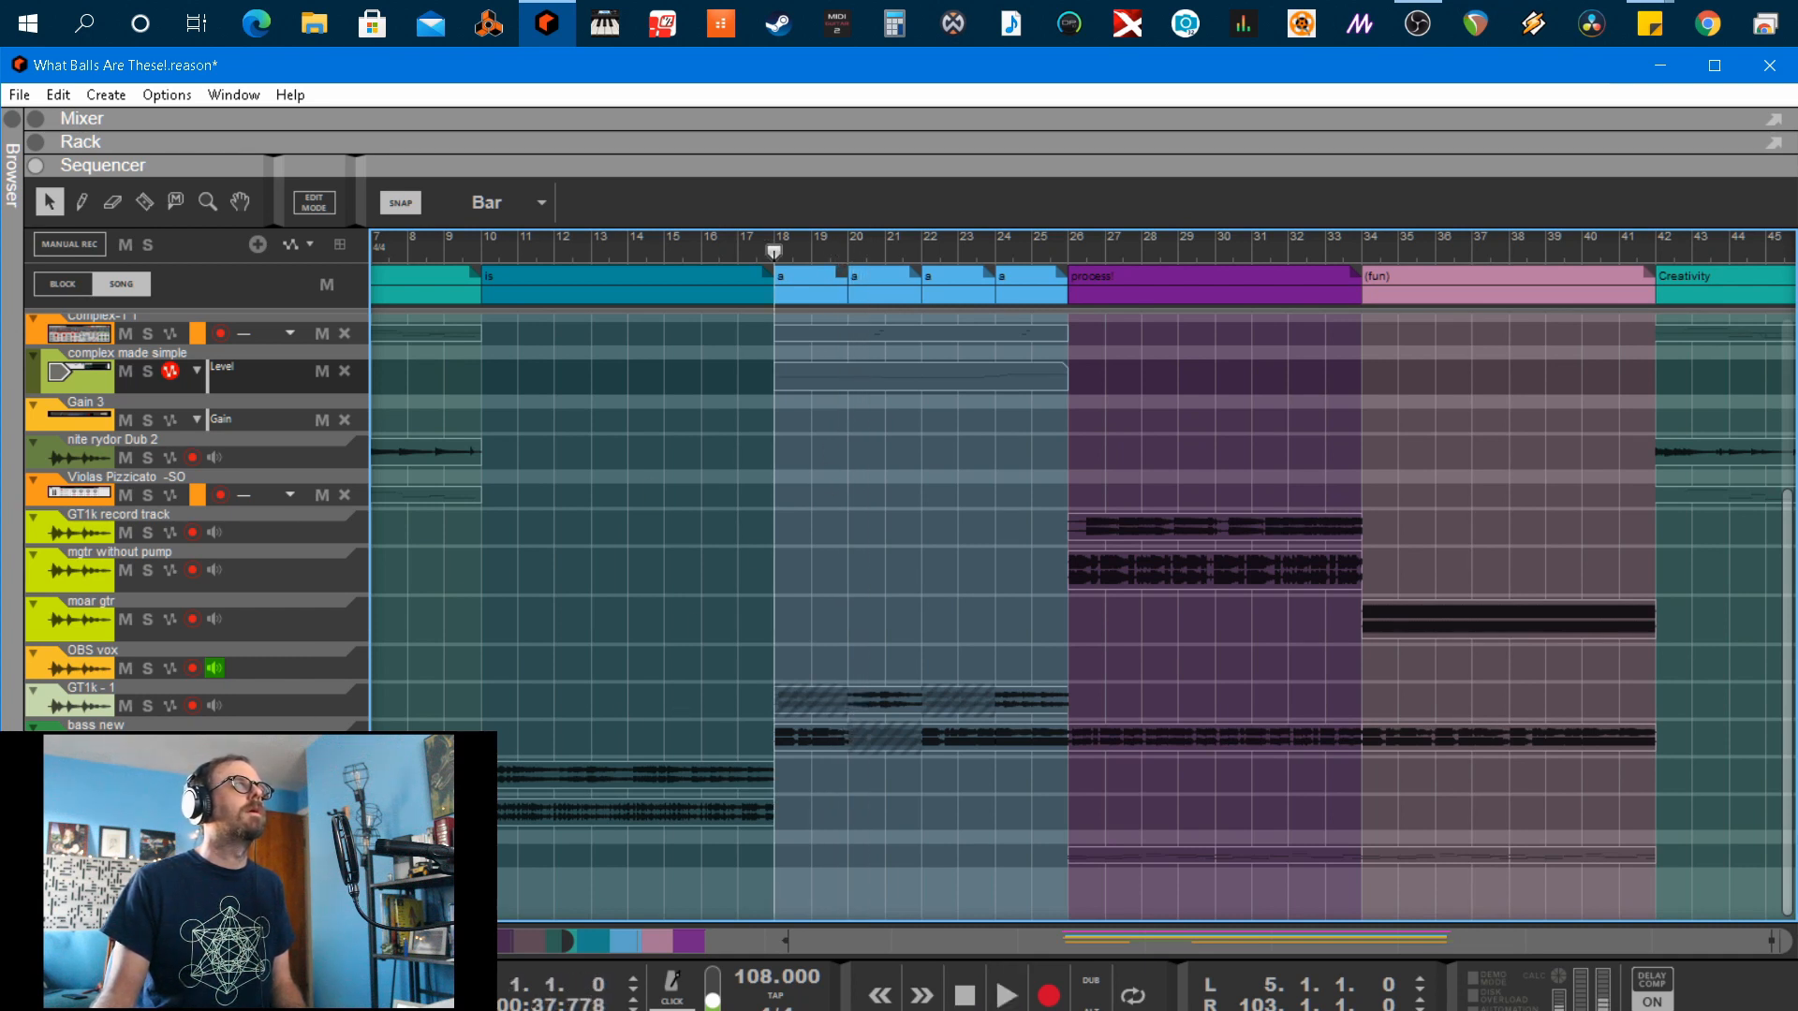
left_click(147, 744)
key("space")
key("space")
left_click(147, 744)
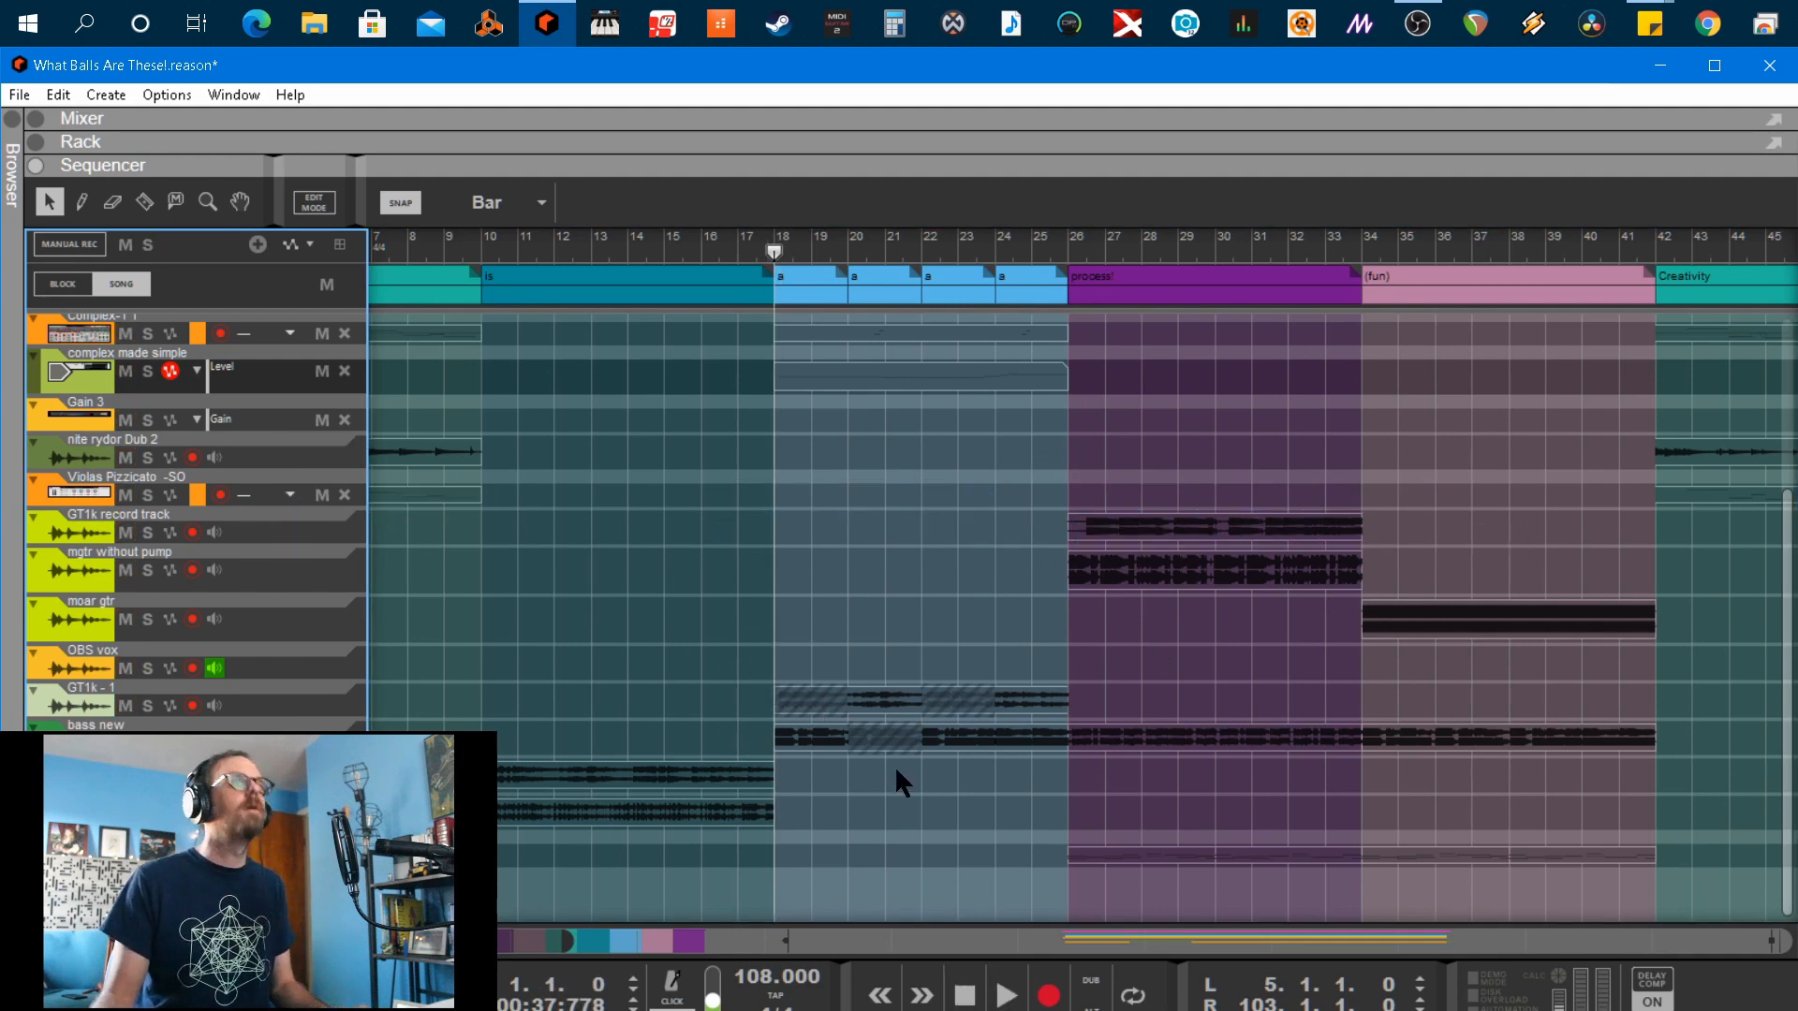
Unmute the GT1k - 1 and bass new parts in the split a clips with the Mute tool
scroll(895, 766, "up", 3)
scroll(895, 766, "down", 3)
key("t")
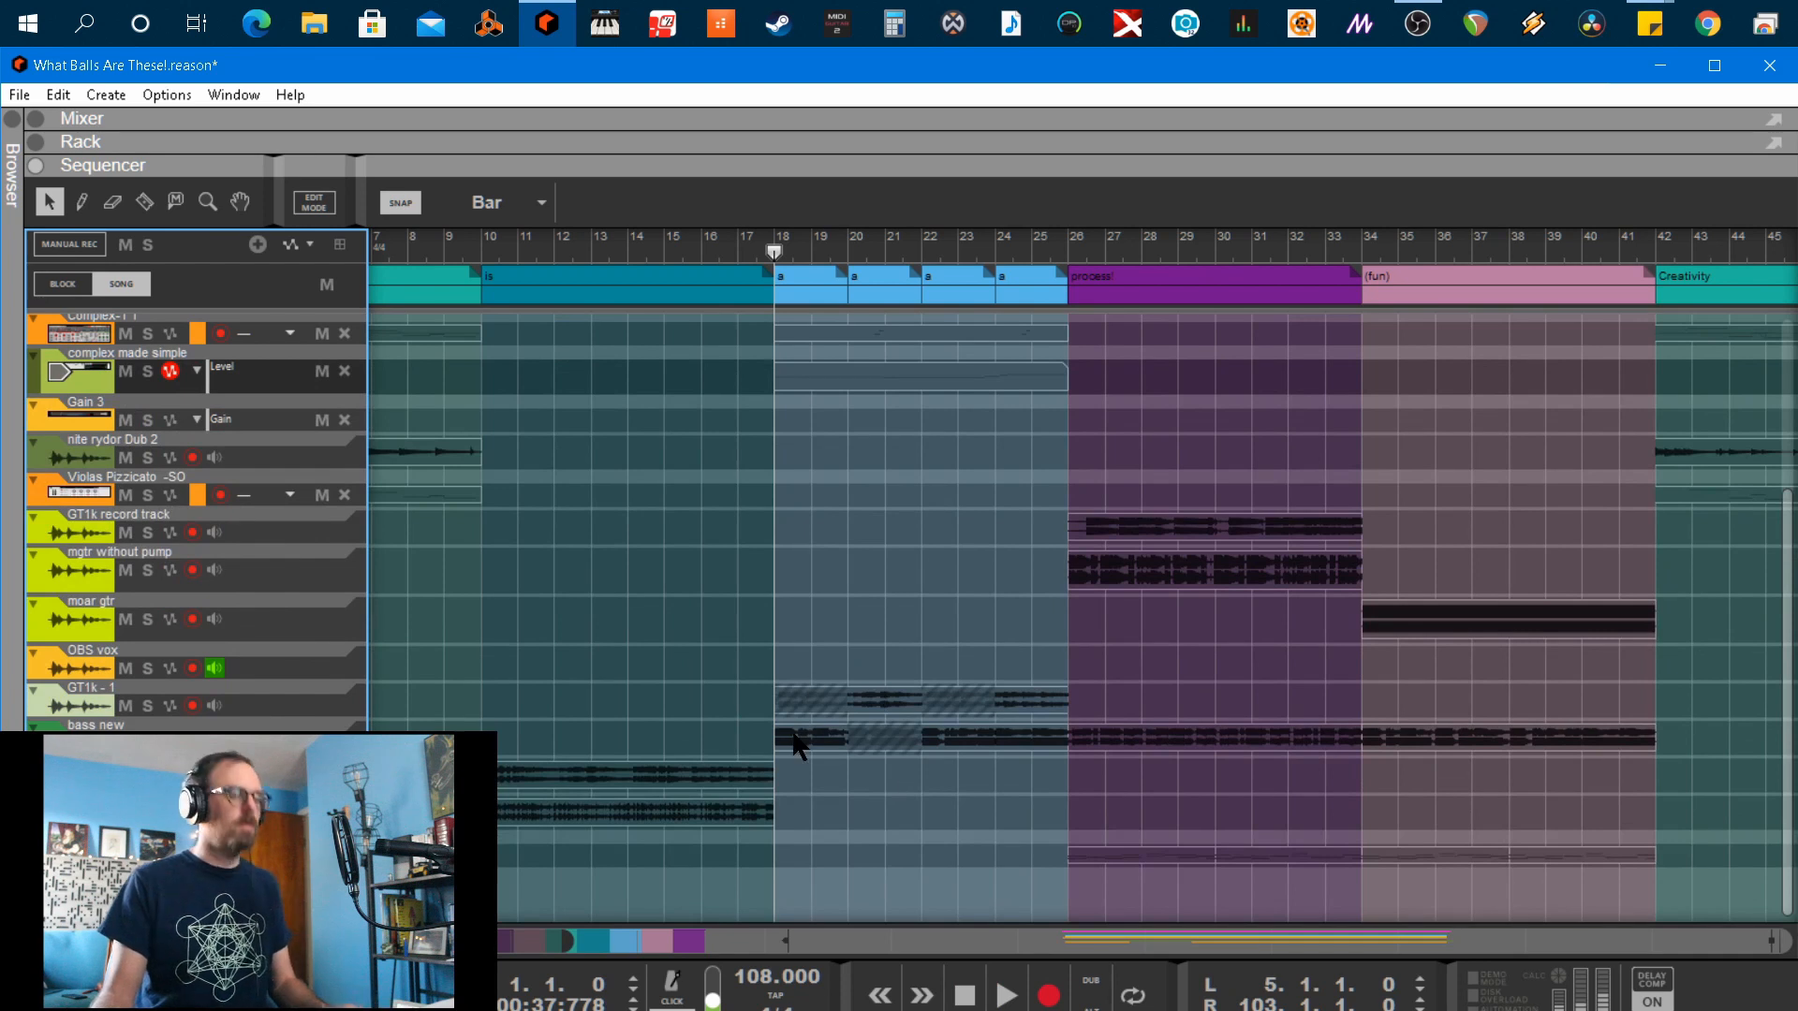
left_click(812, 705)
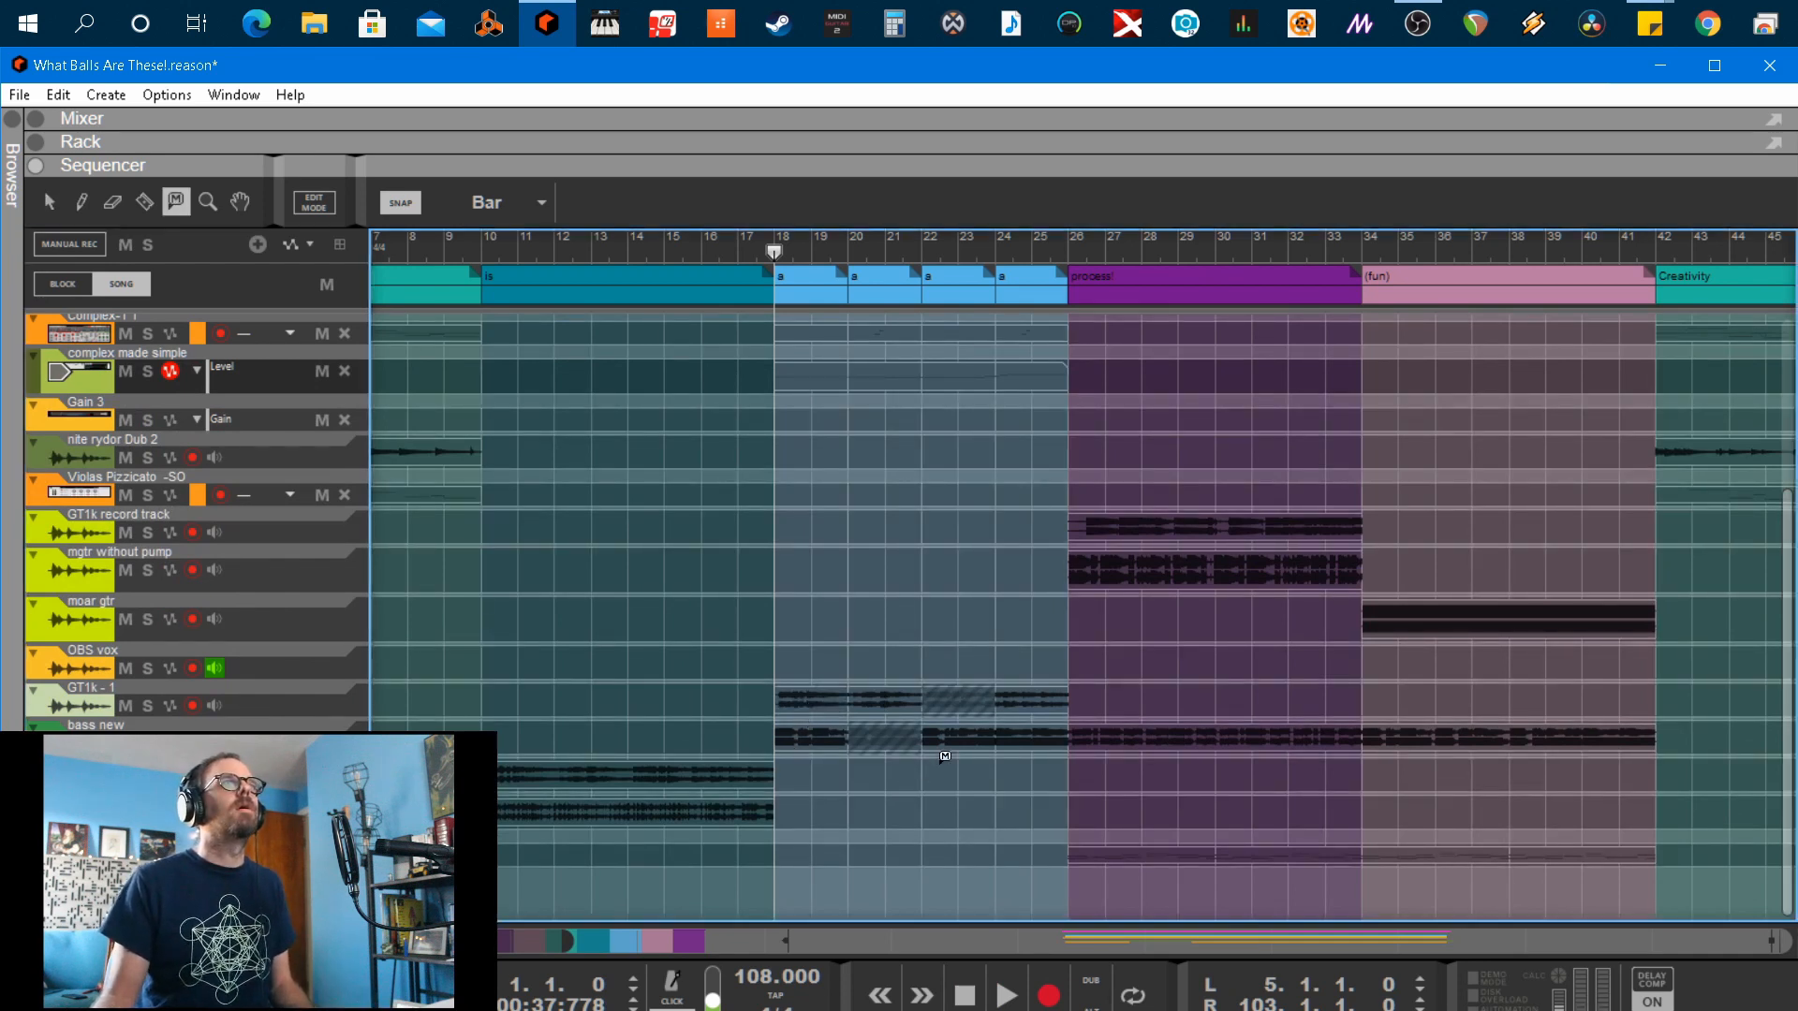
left_click(898, 742)
left_click(971, 706)
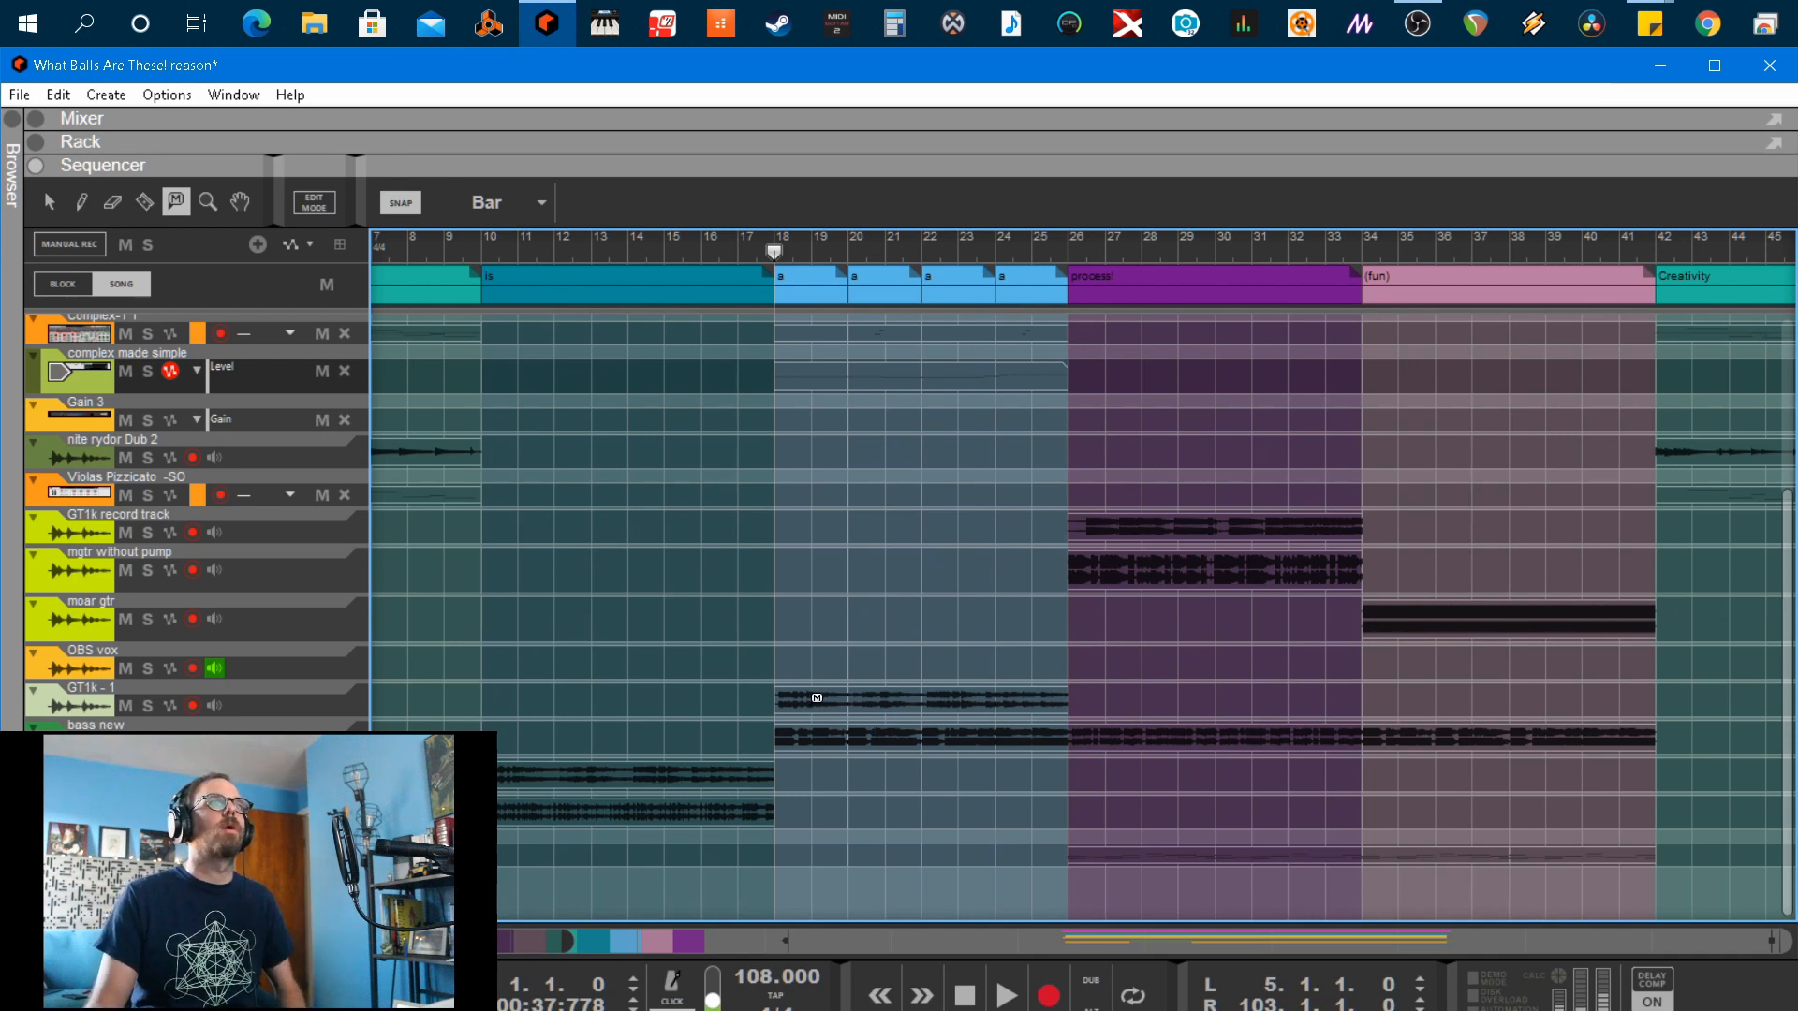
Mute the GT1k - 1 part in the first two a clips, bars 18 to 22, and return to the Selection tool
left_click(814, 698)
left_click(883, 698)
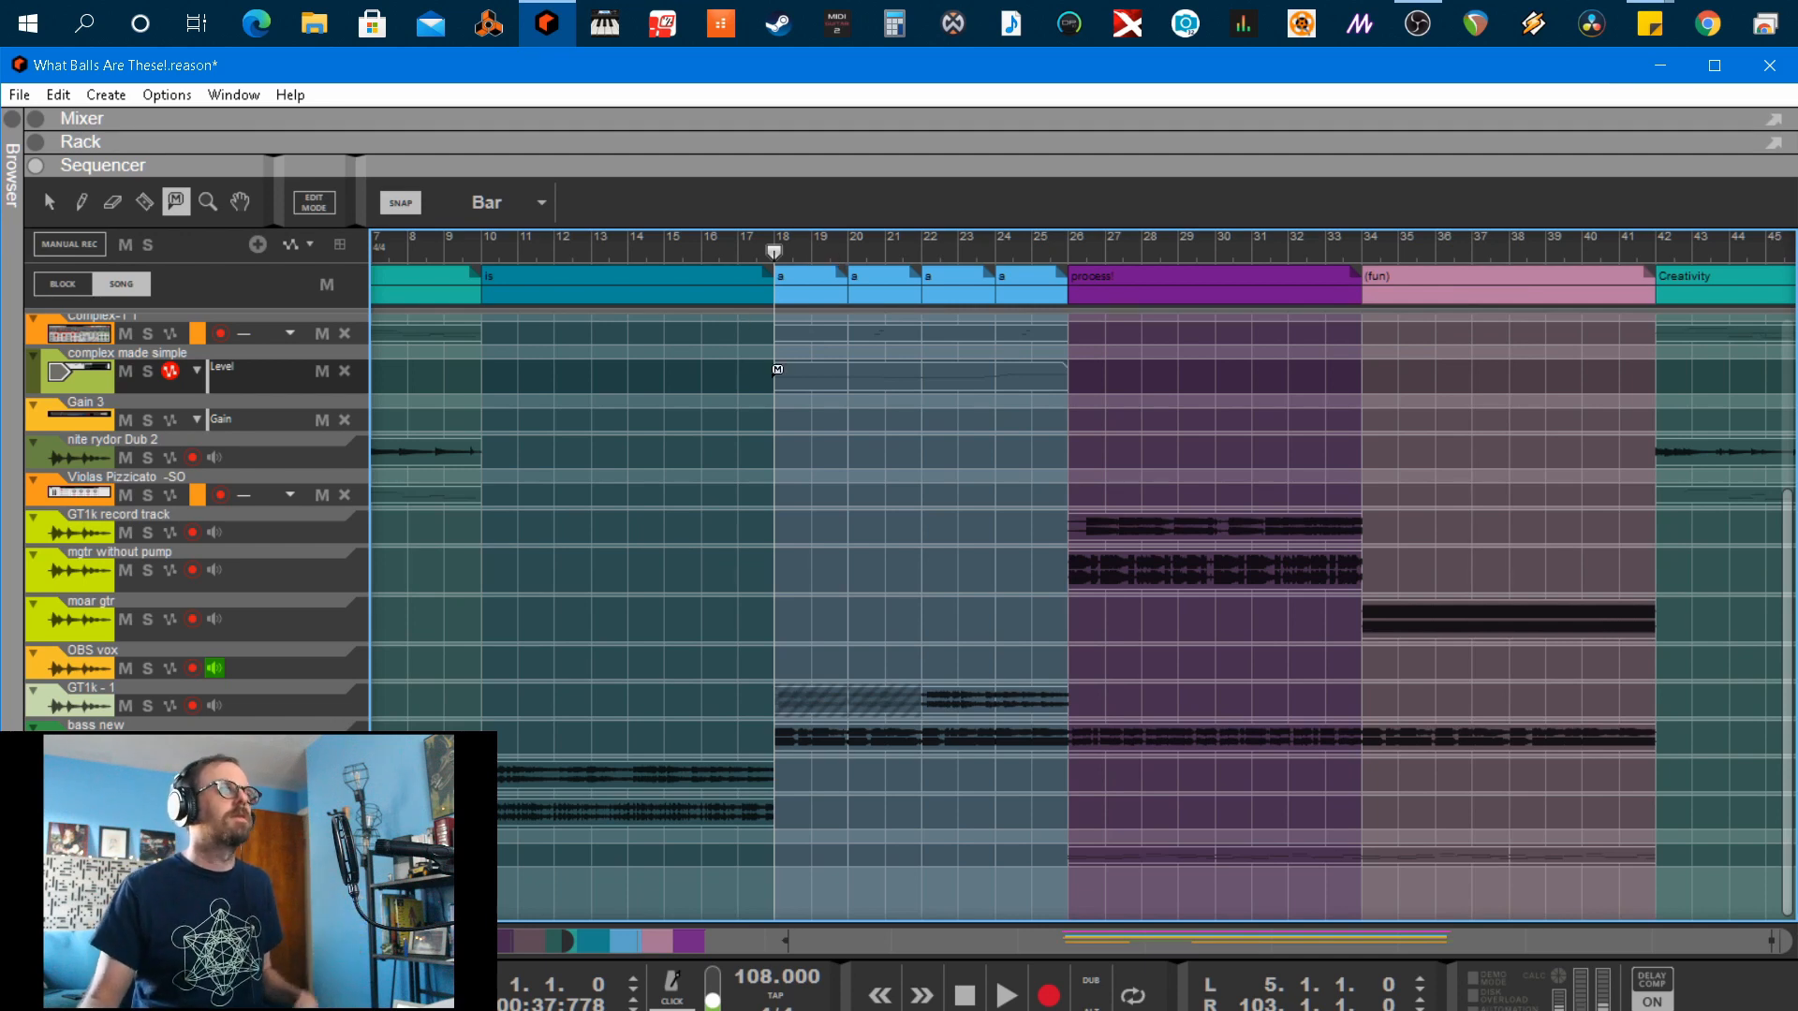
scroll(642, 602, "left", 3)
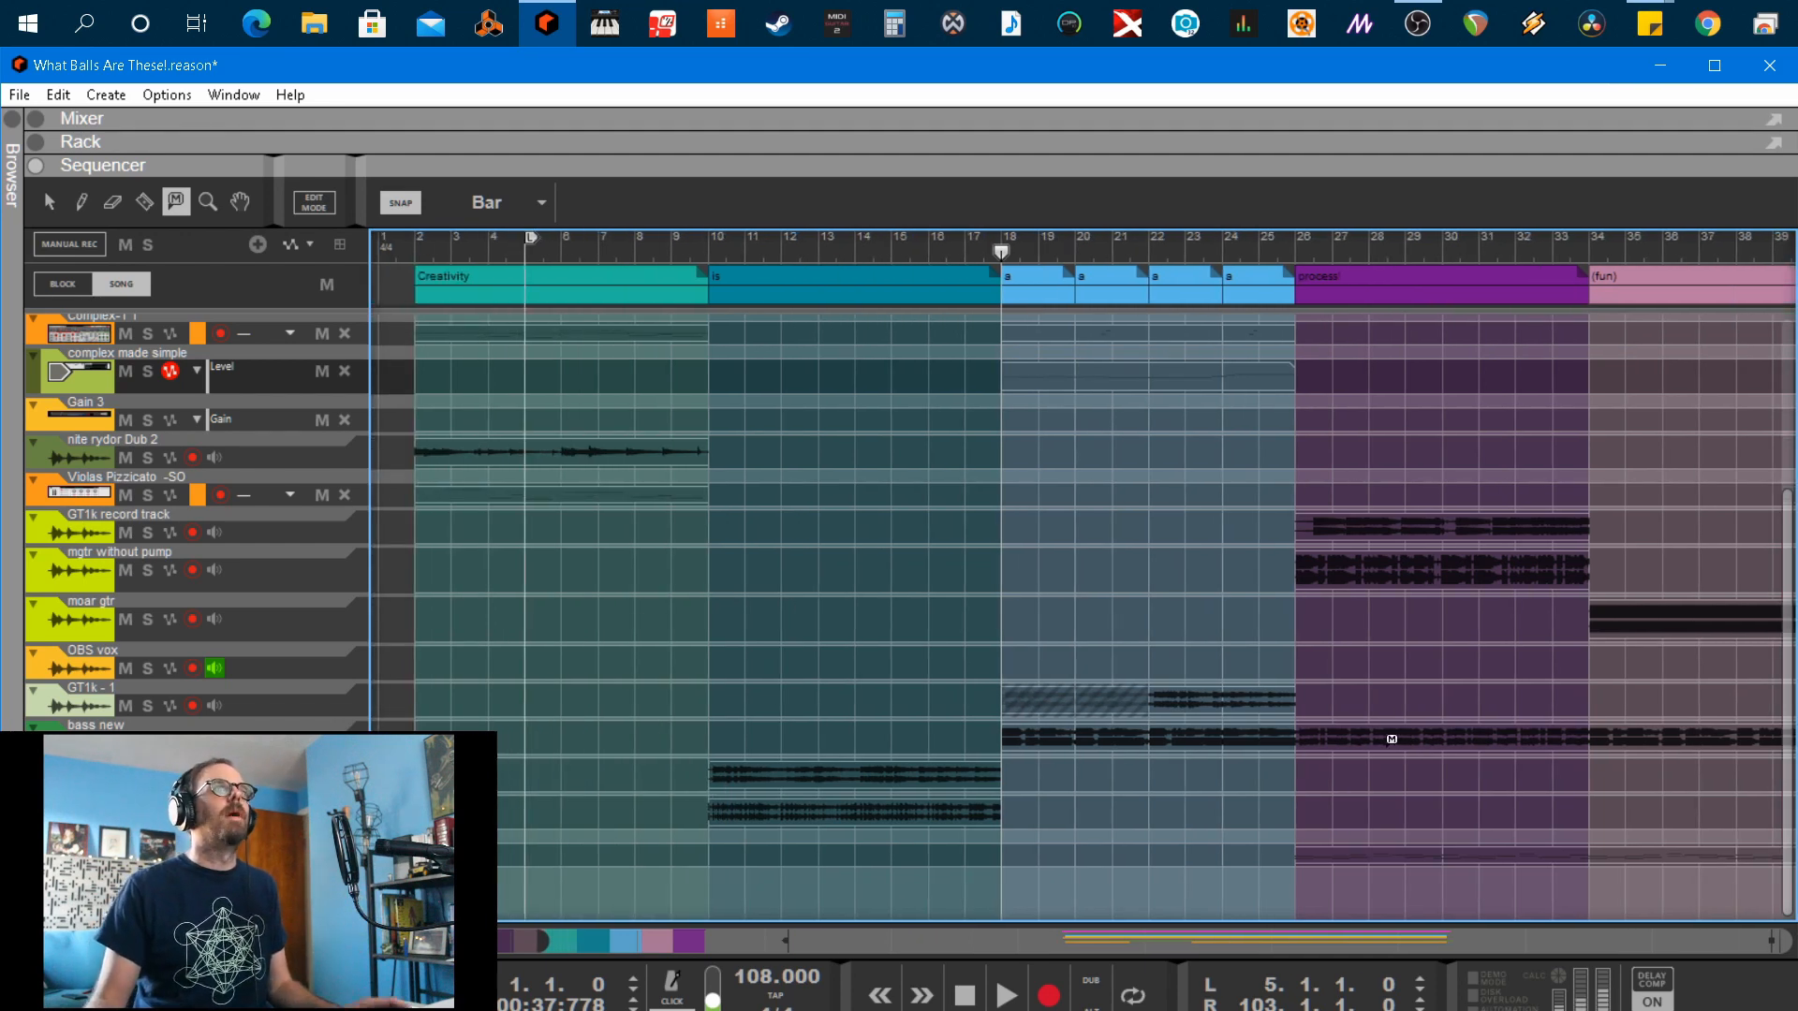
scroll(1322, 739, "down", 5)
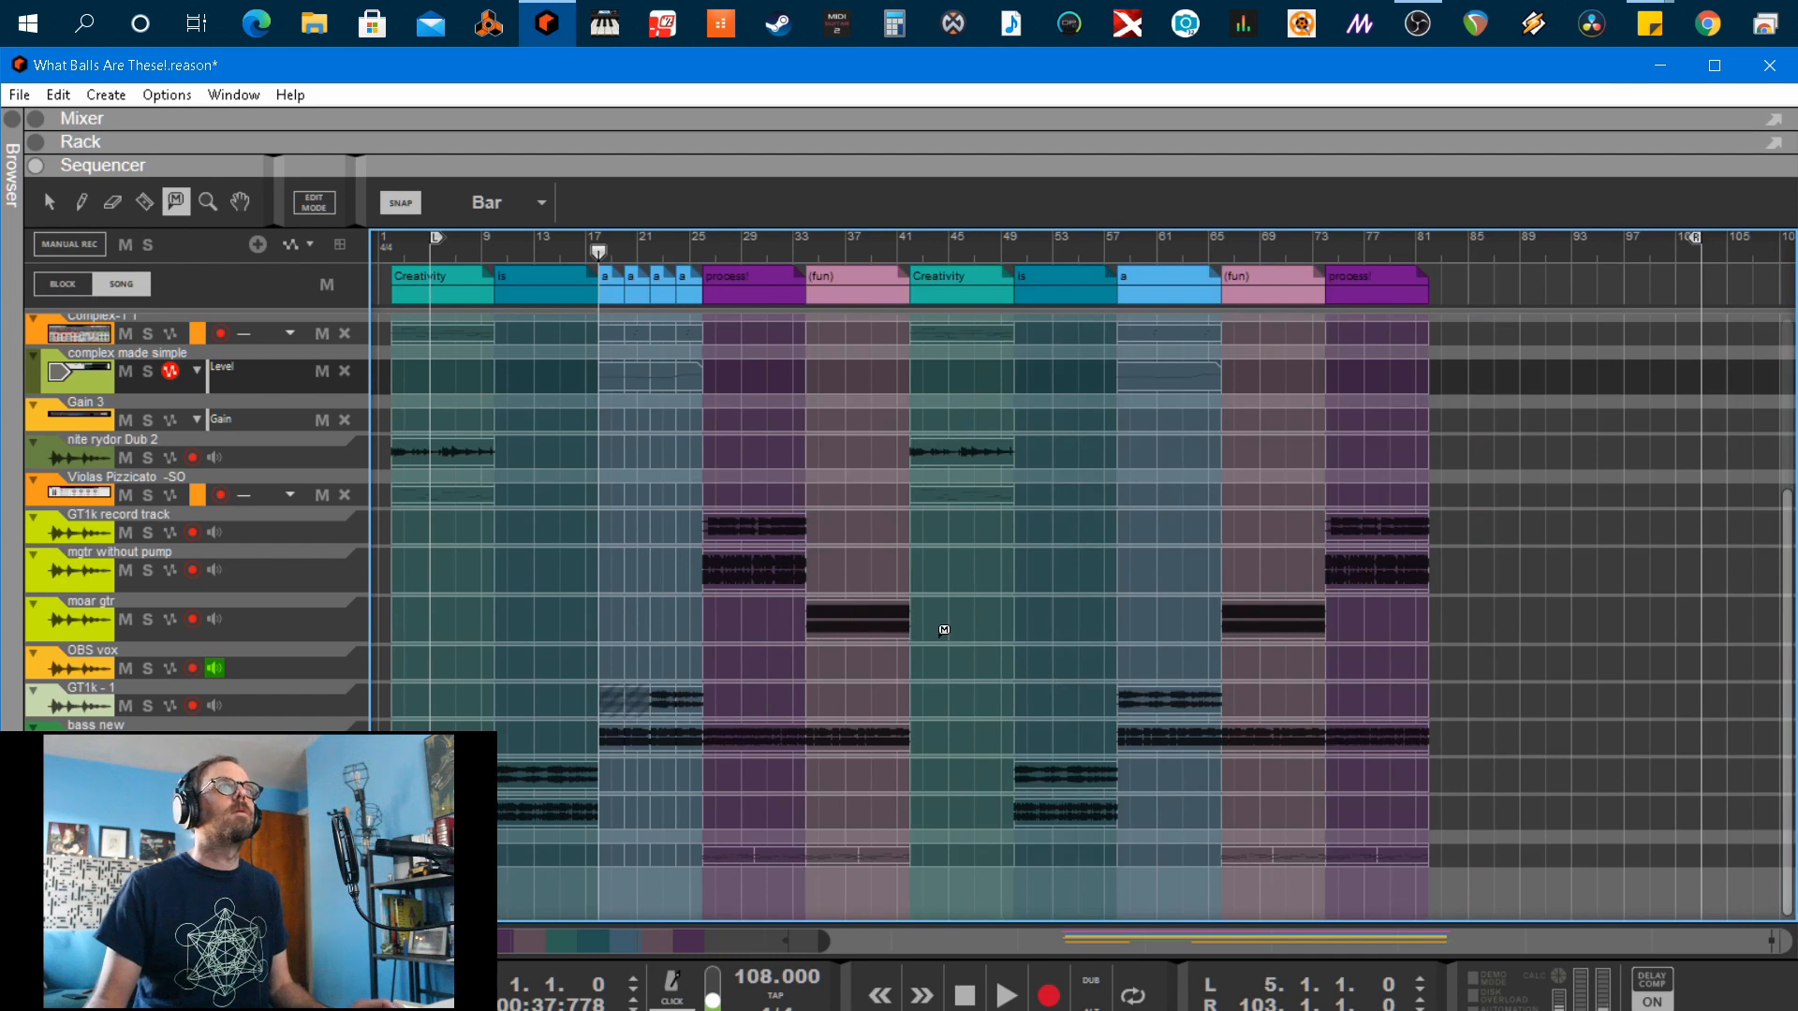
key("q")
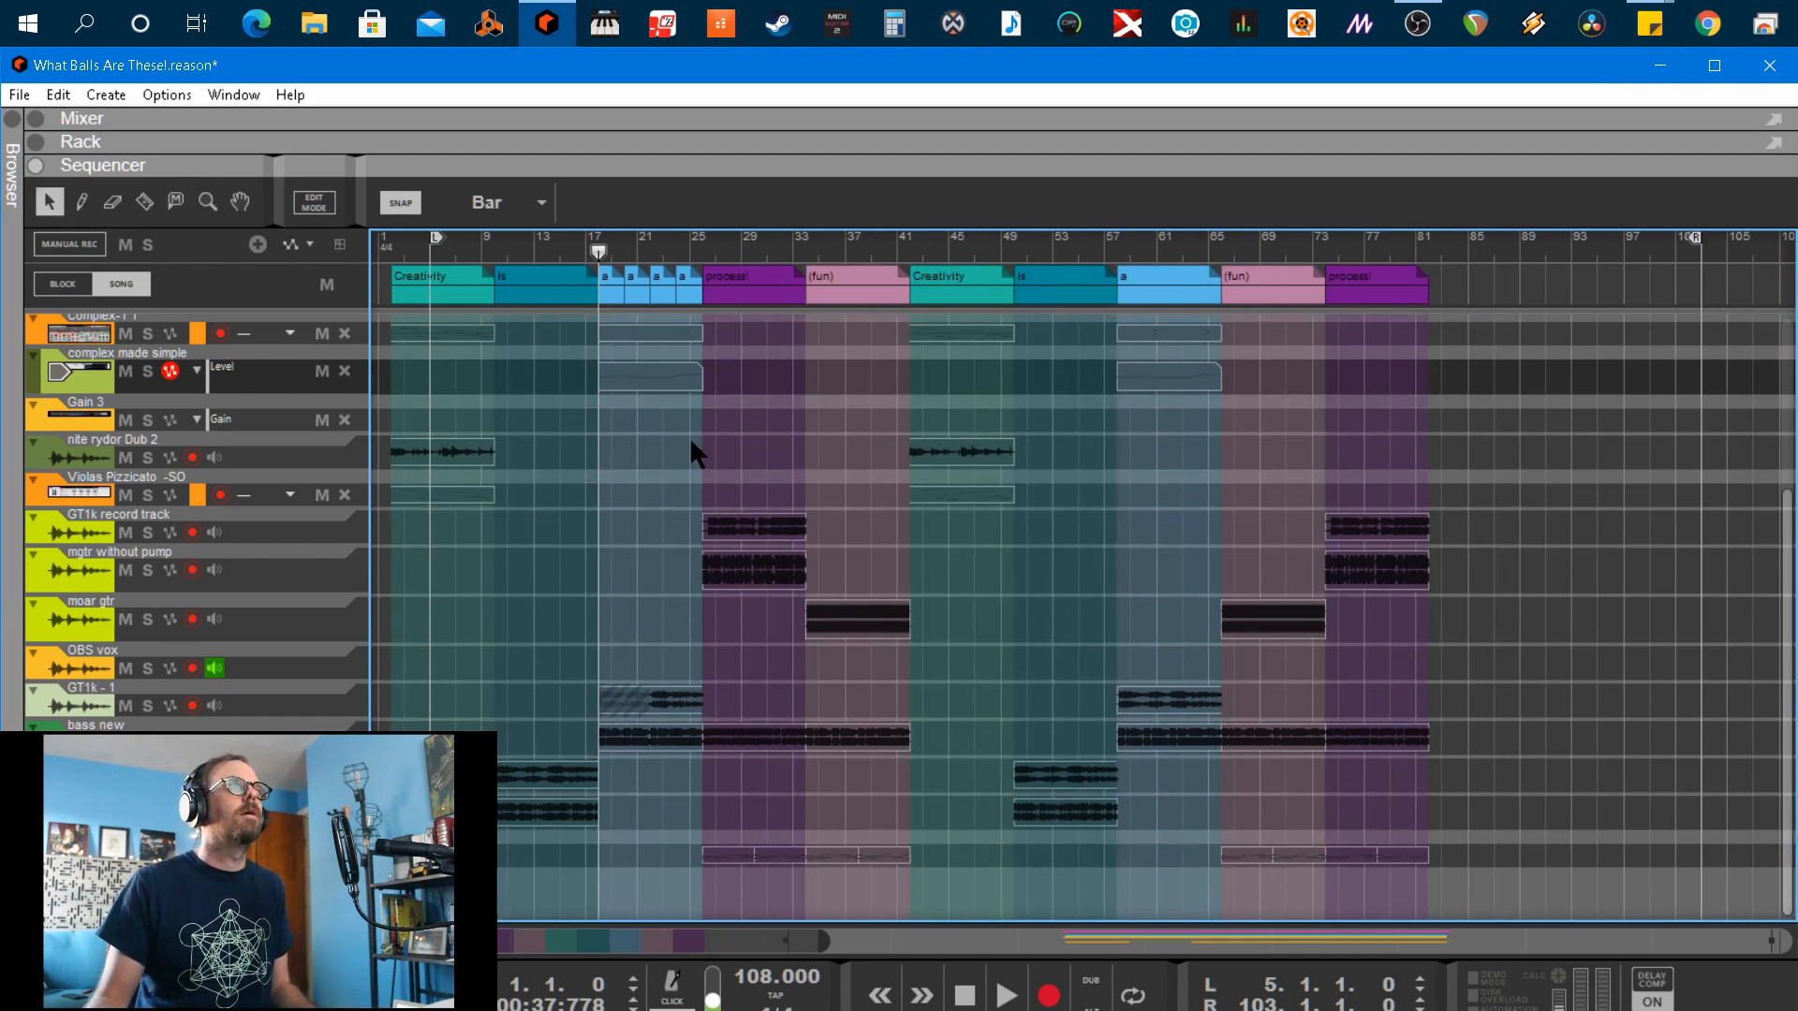
Convert the first-pass process! block clip at bar 26 to song clips
scroll(700, 459, "up", 5)
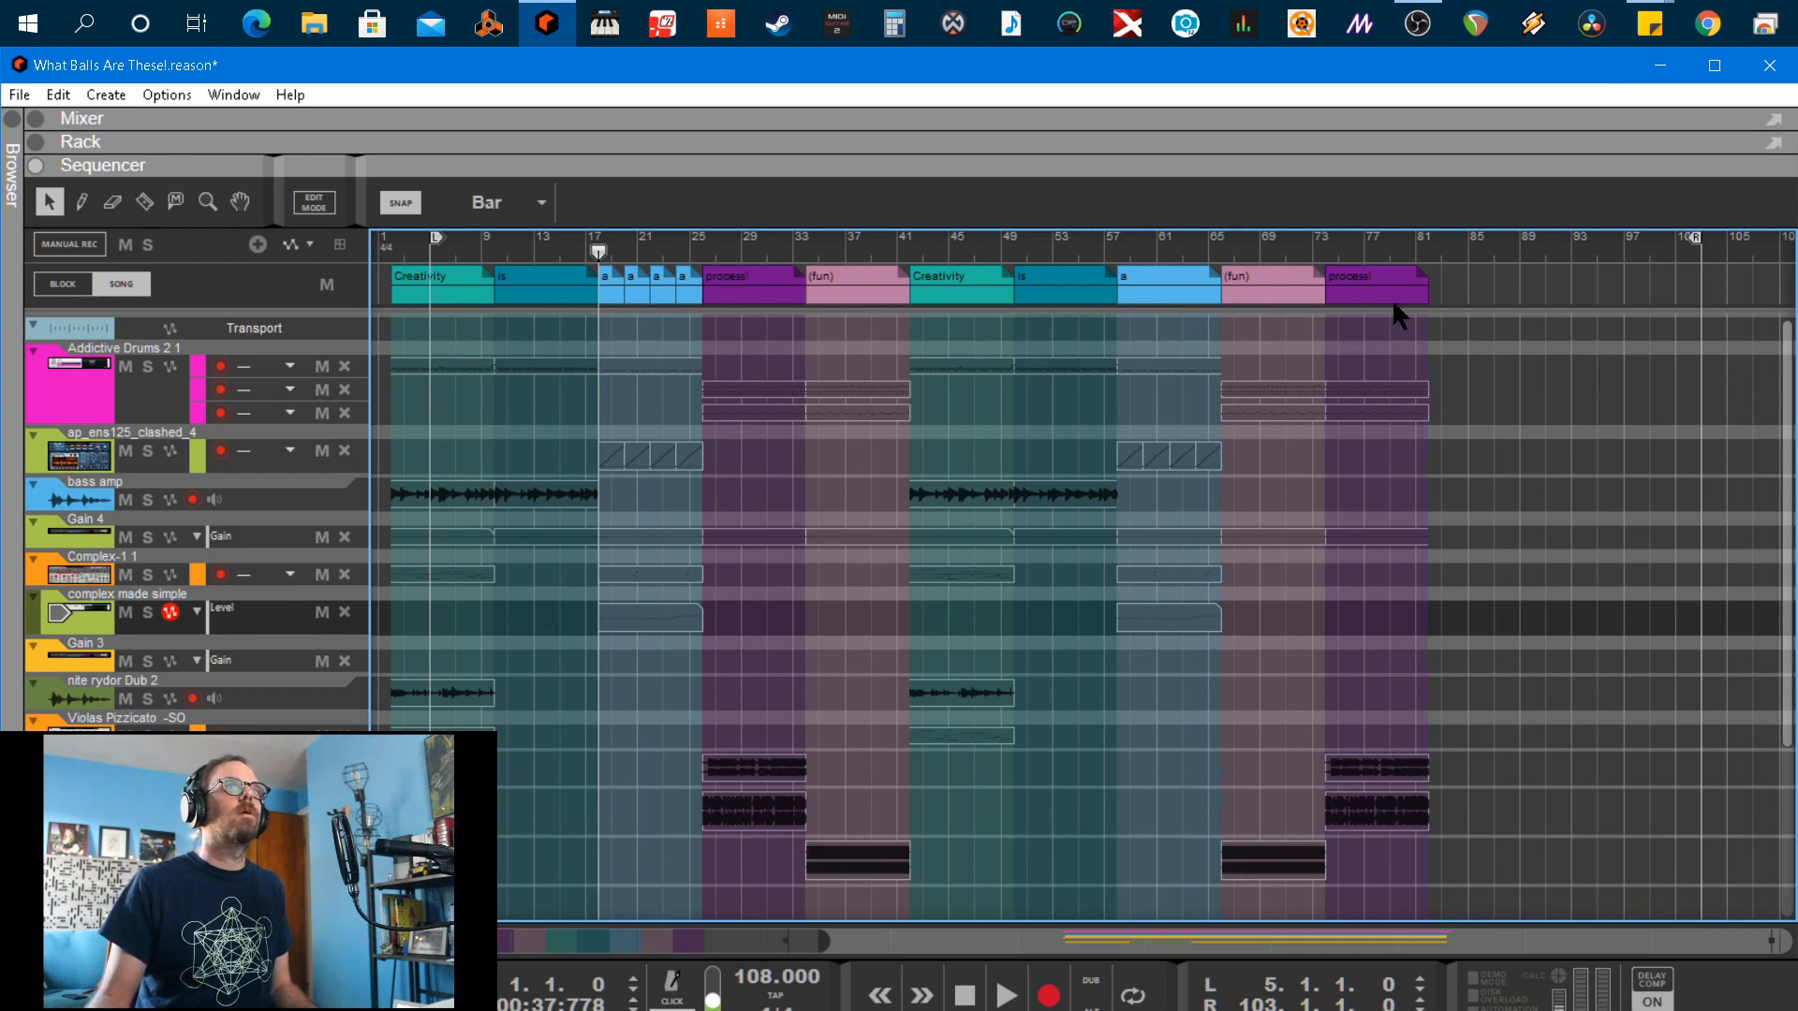
left_click_drag(1394, 307, 753, 309)
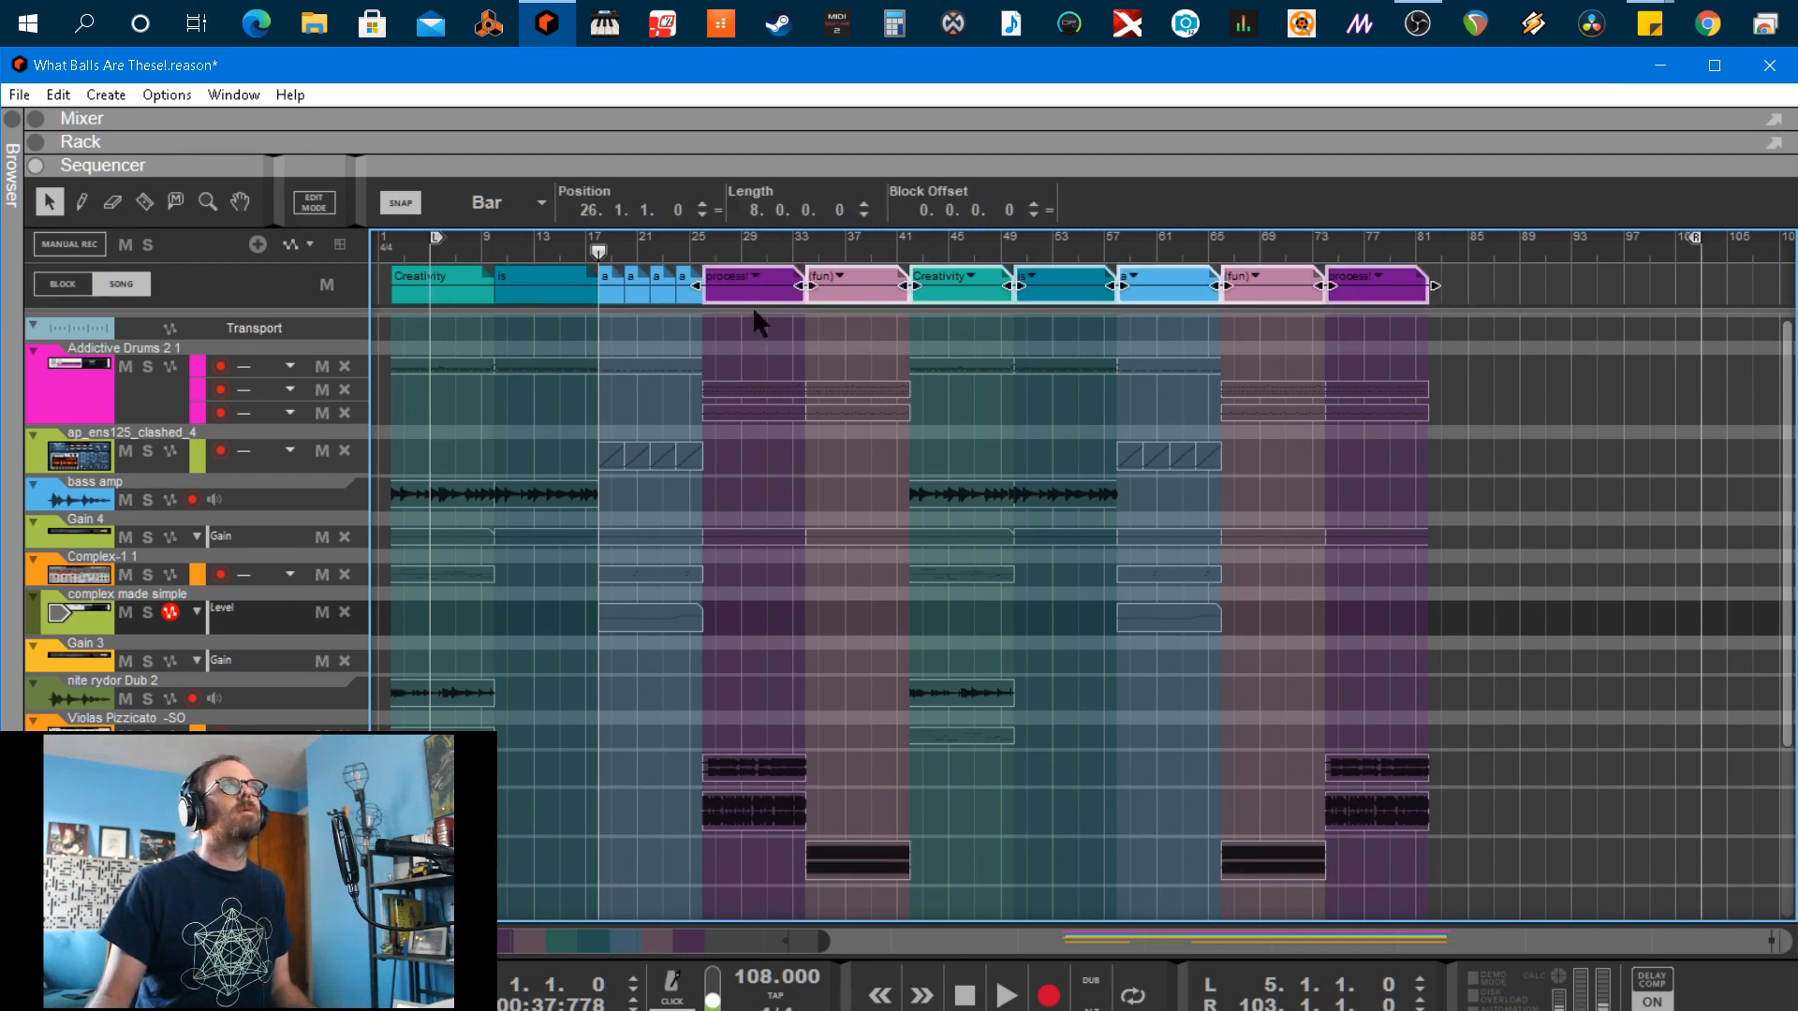
left_click(754, 311)
right_click(759, 291)
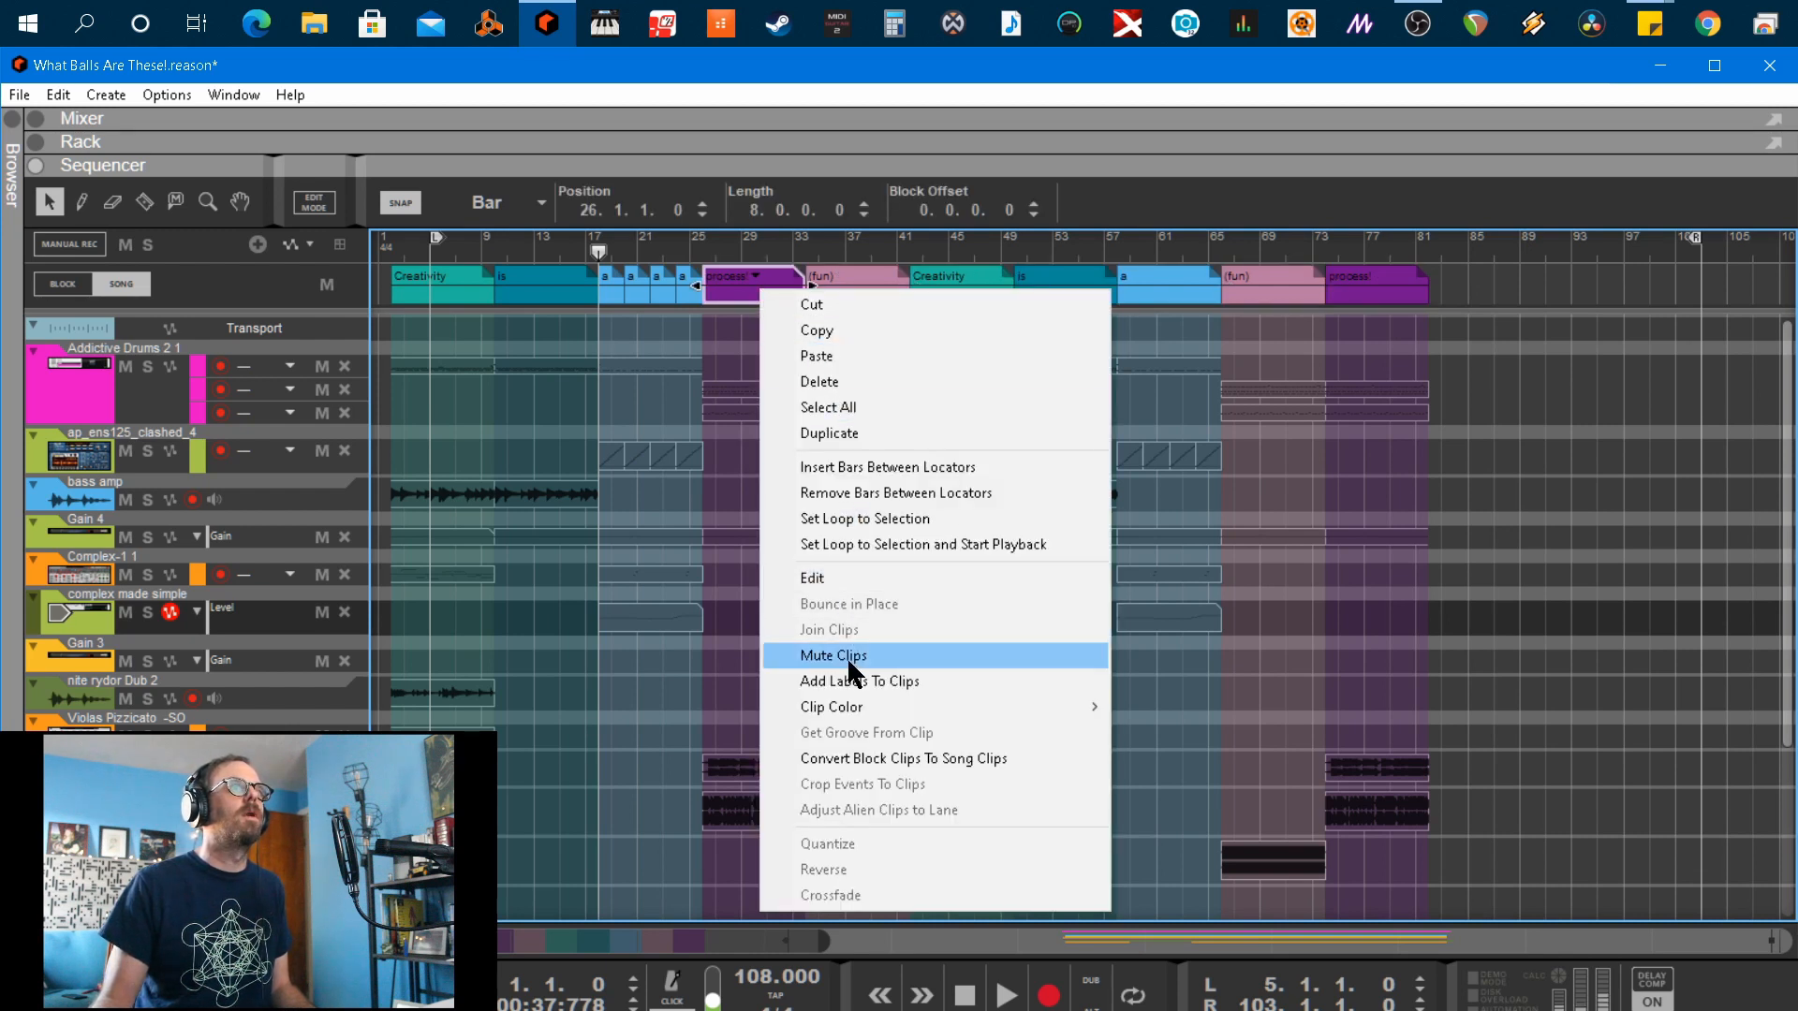
left_click(865, 758)
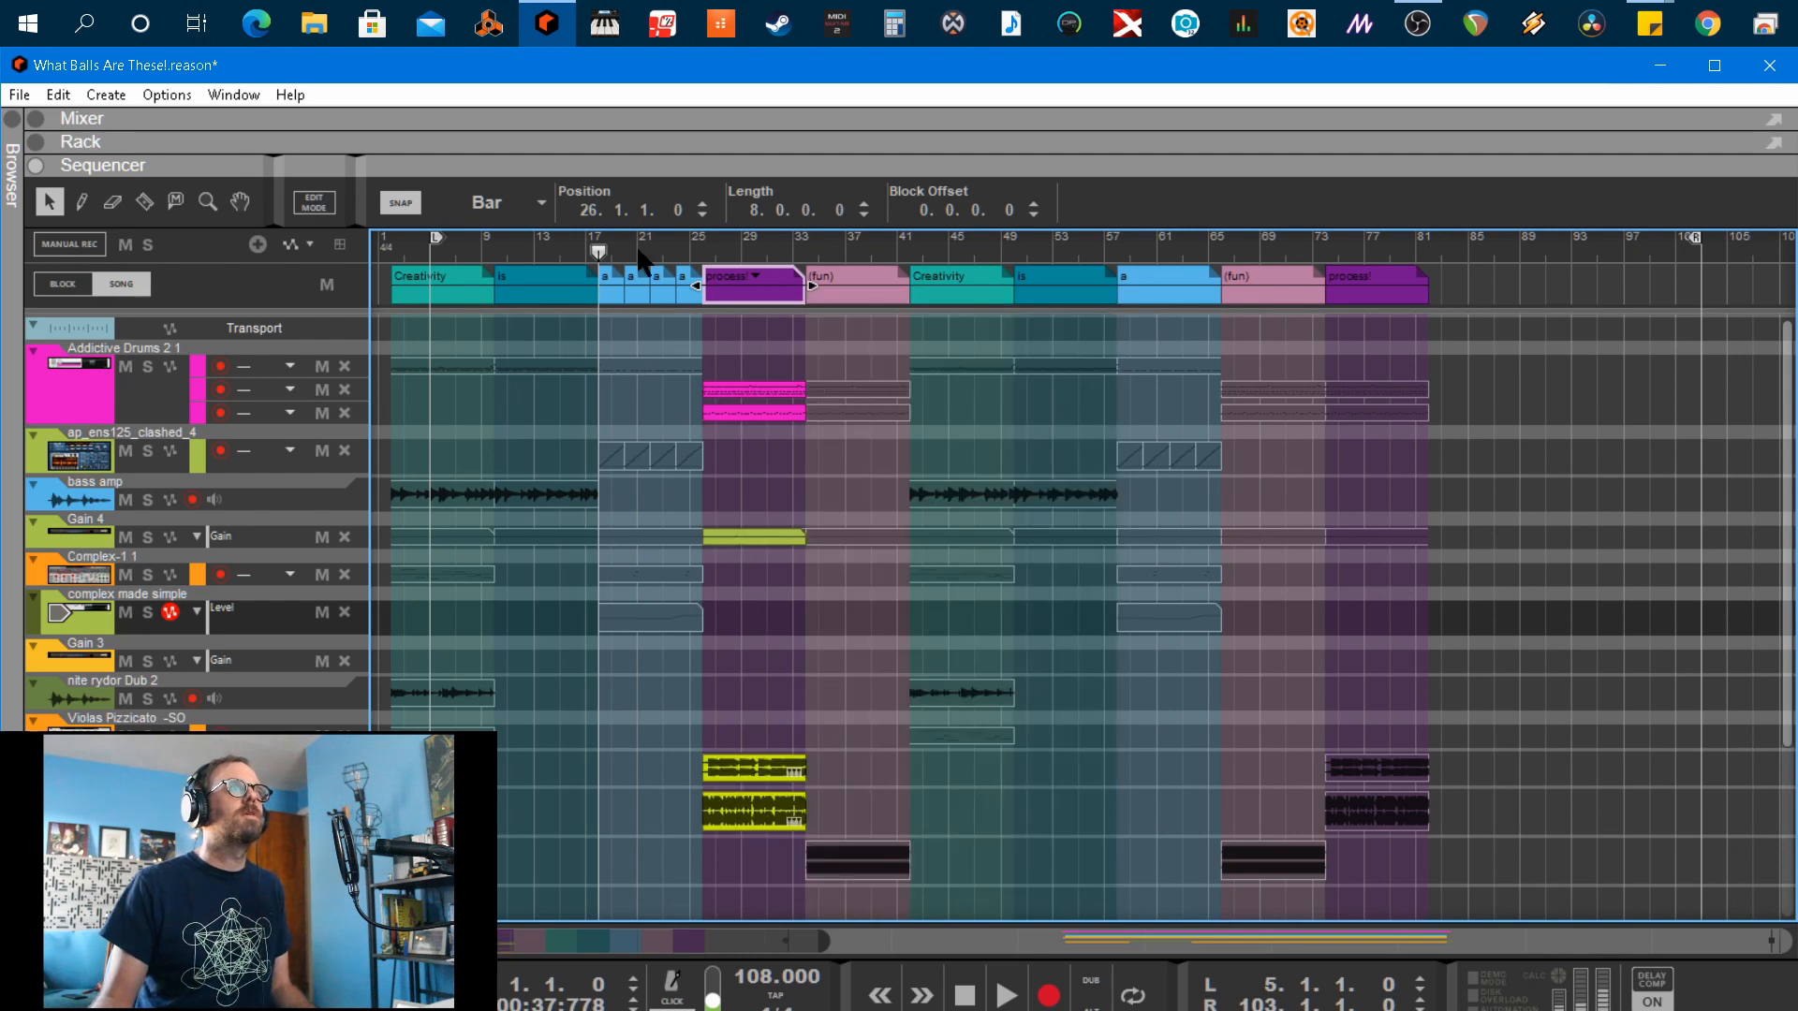
Move the converted GT1k record track clip from the process! section to bar 10 in the first is section
scroll(675, 777, "down", 5)
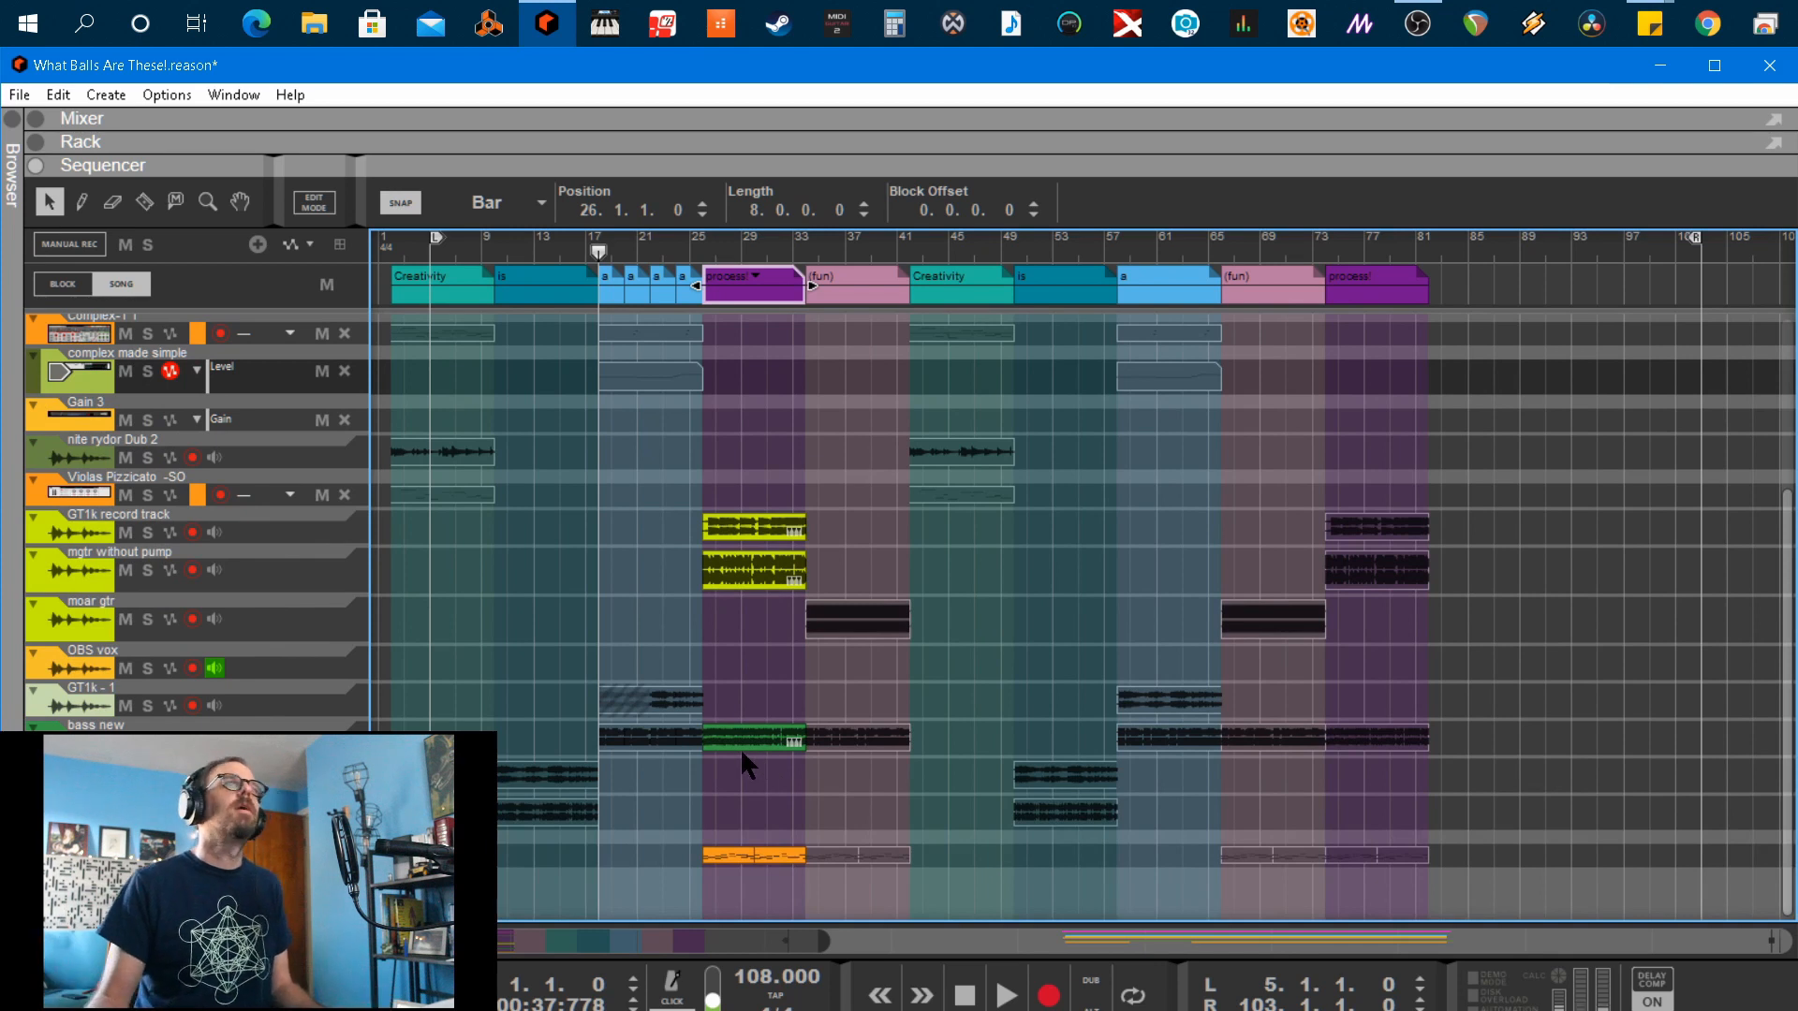
left_click(739, 772)
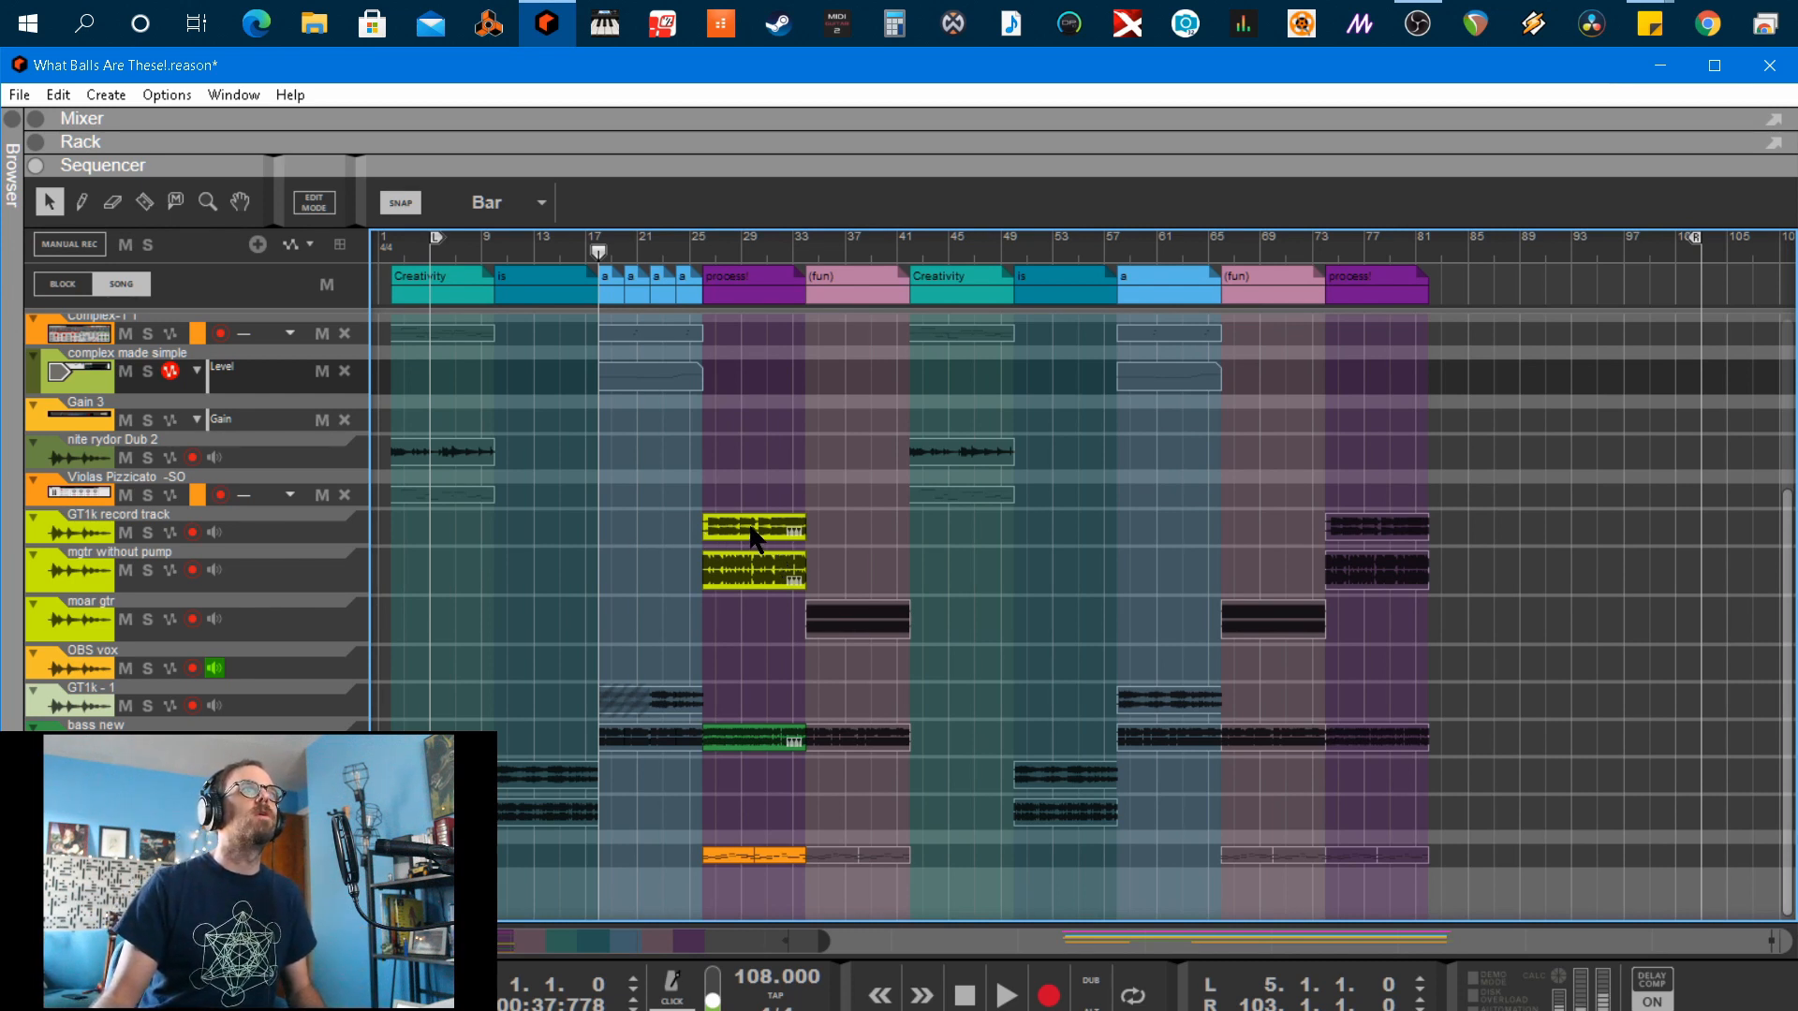
left_click_drag(753, 530, 545, 524)
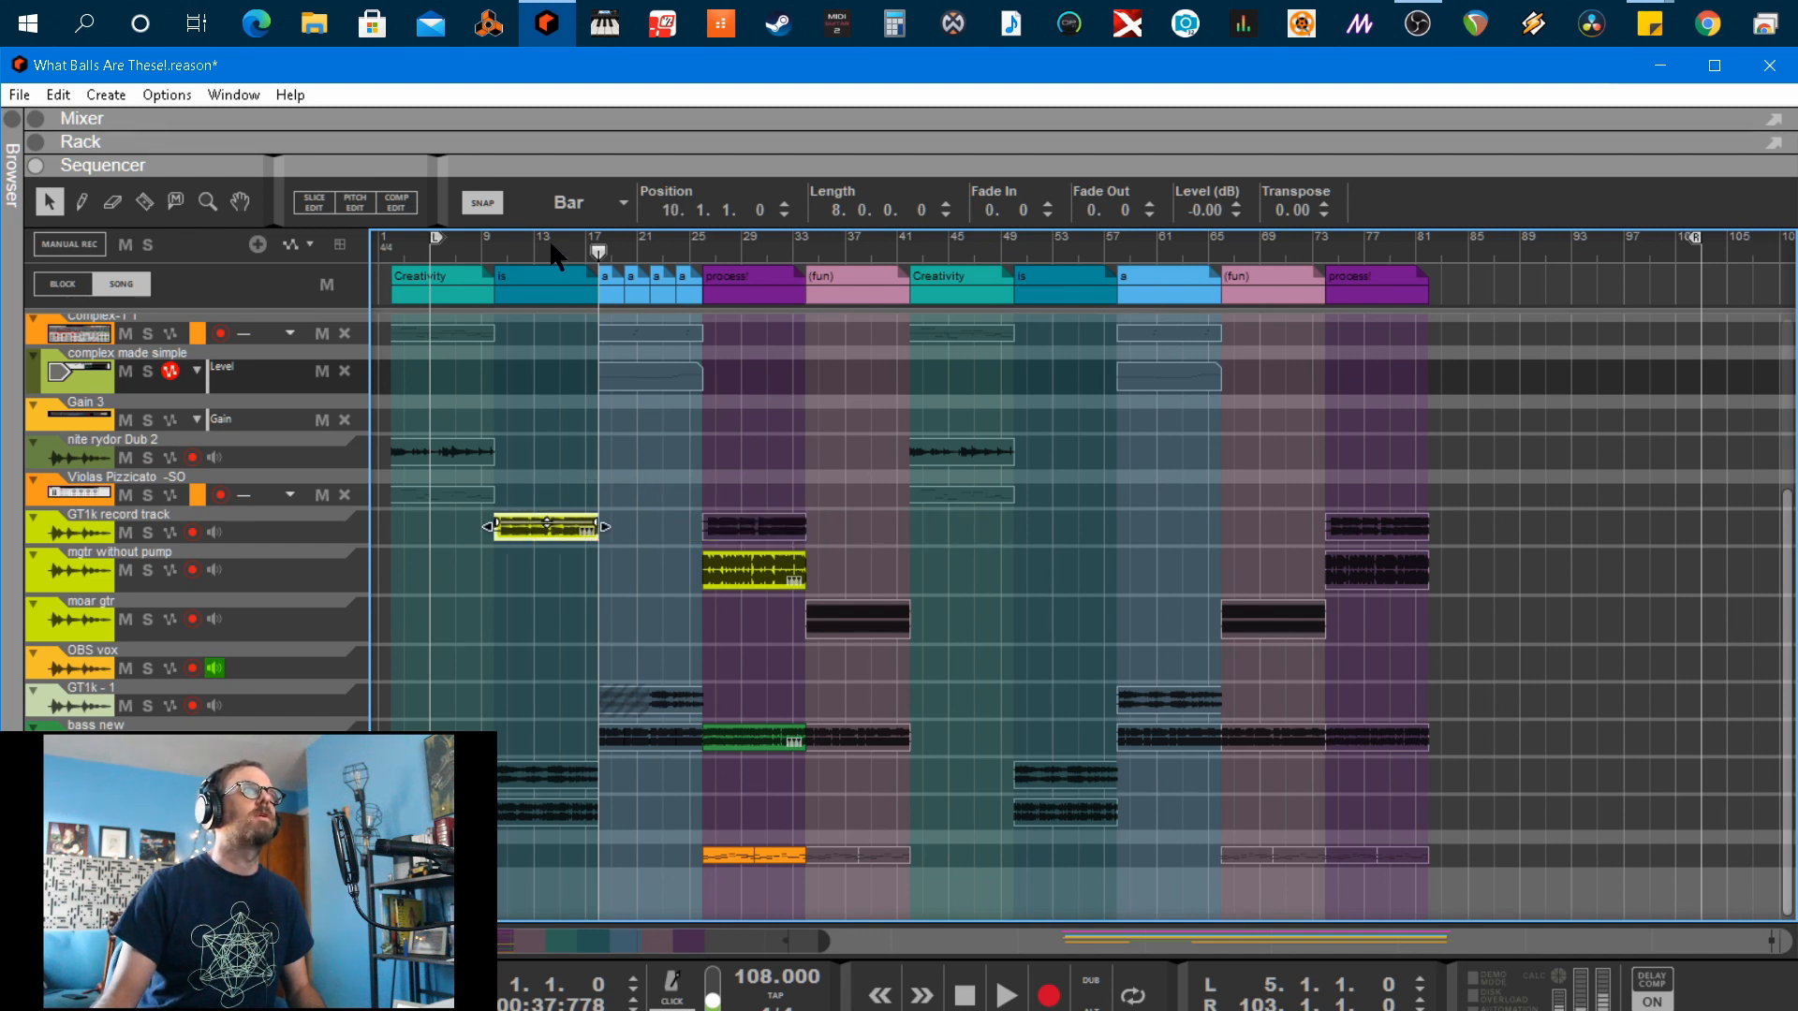
Set the playback position to bar 9 and split the first is block clip at bar 14 with the Razor tool
left_click_drag(559, 248, 481, 248)
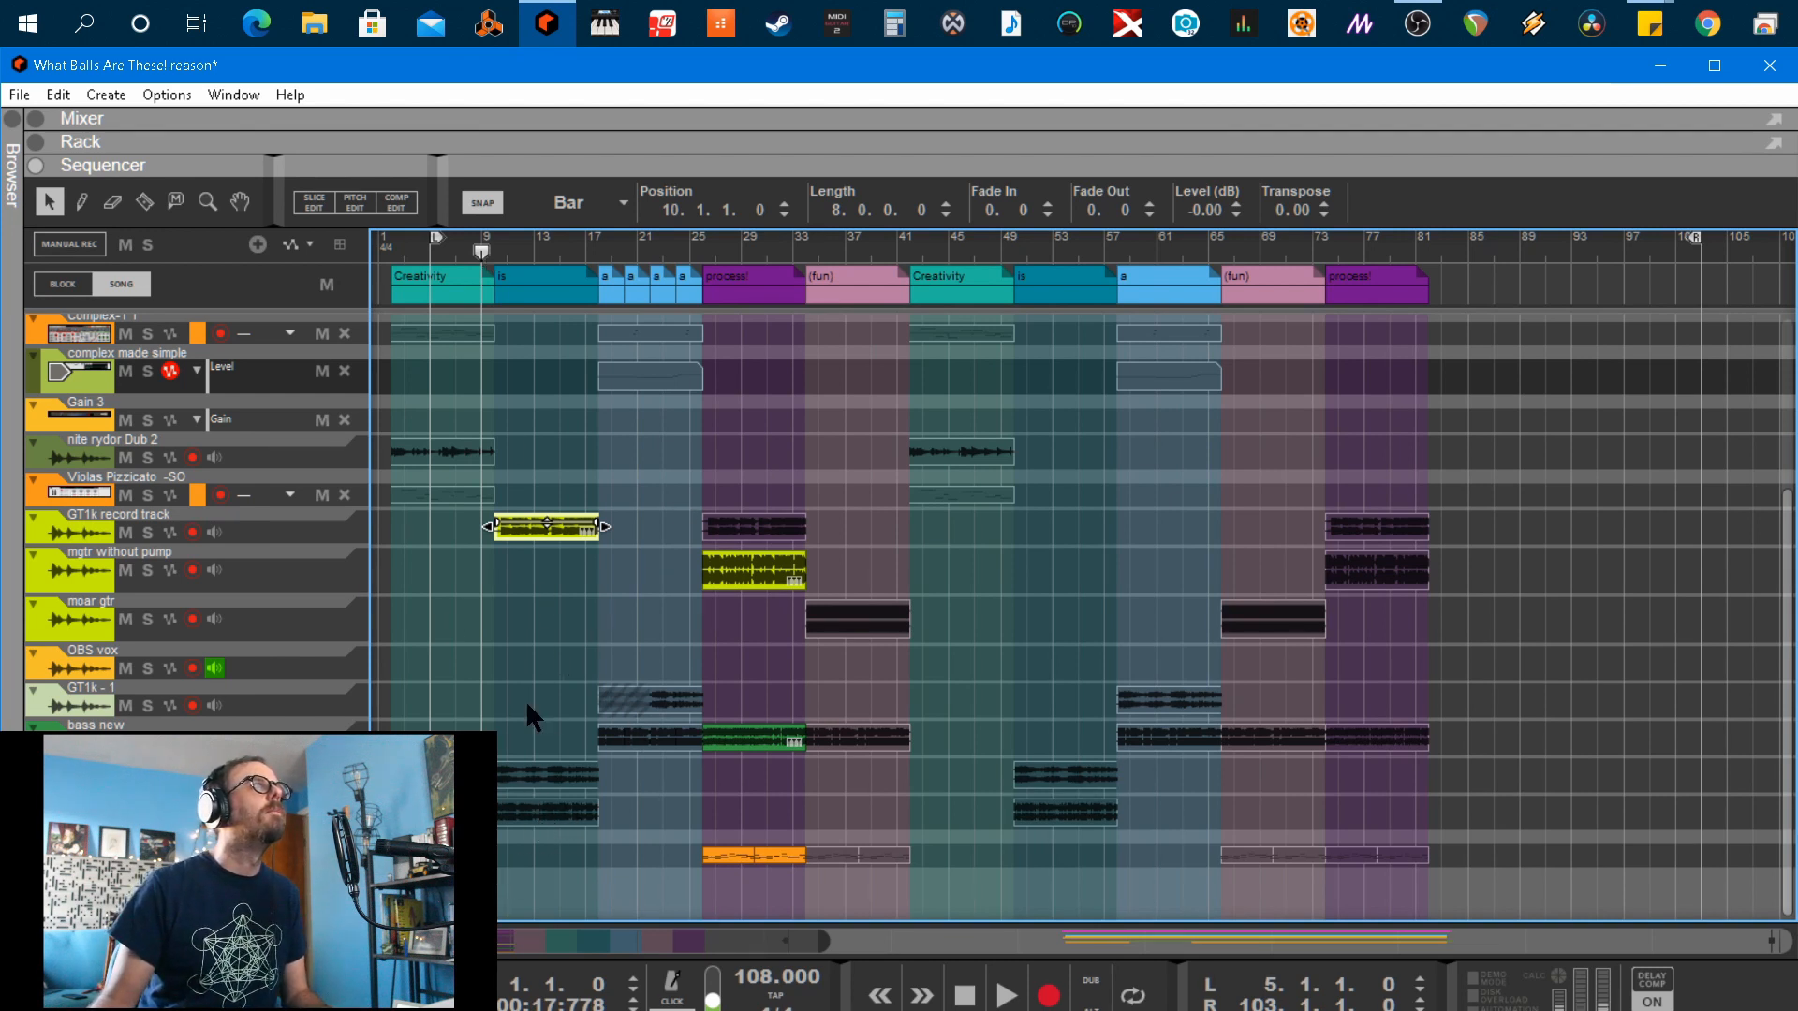
key("t")
left_click(543, 809)
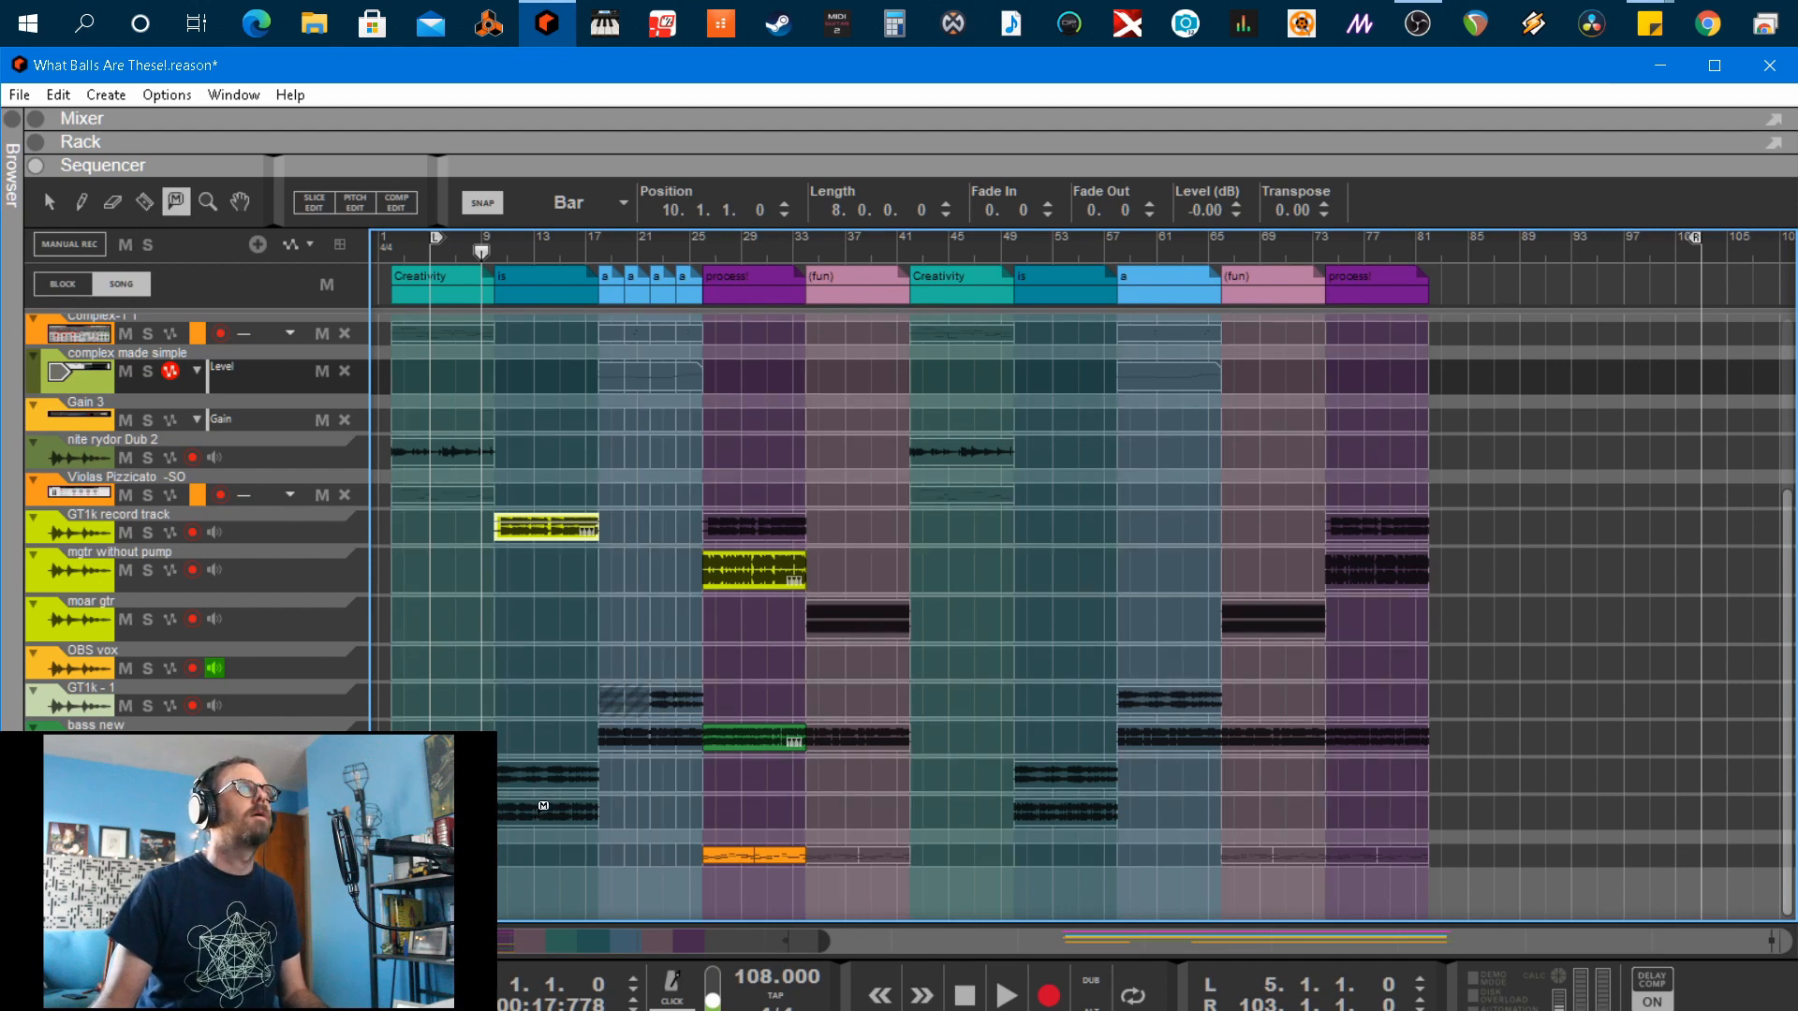
key("r")
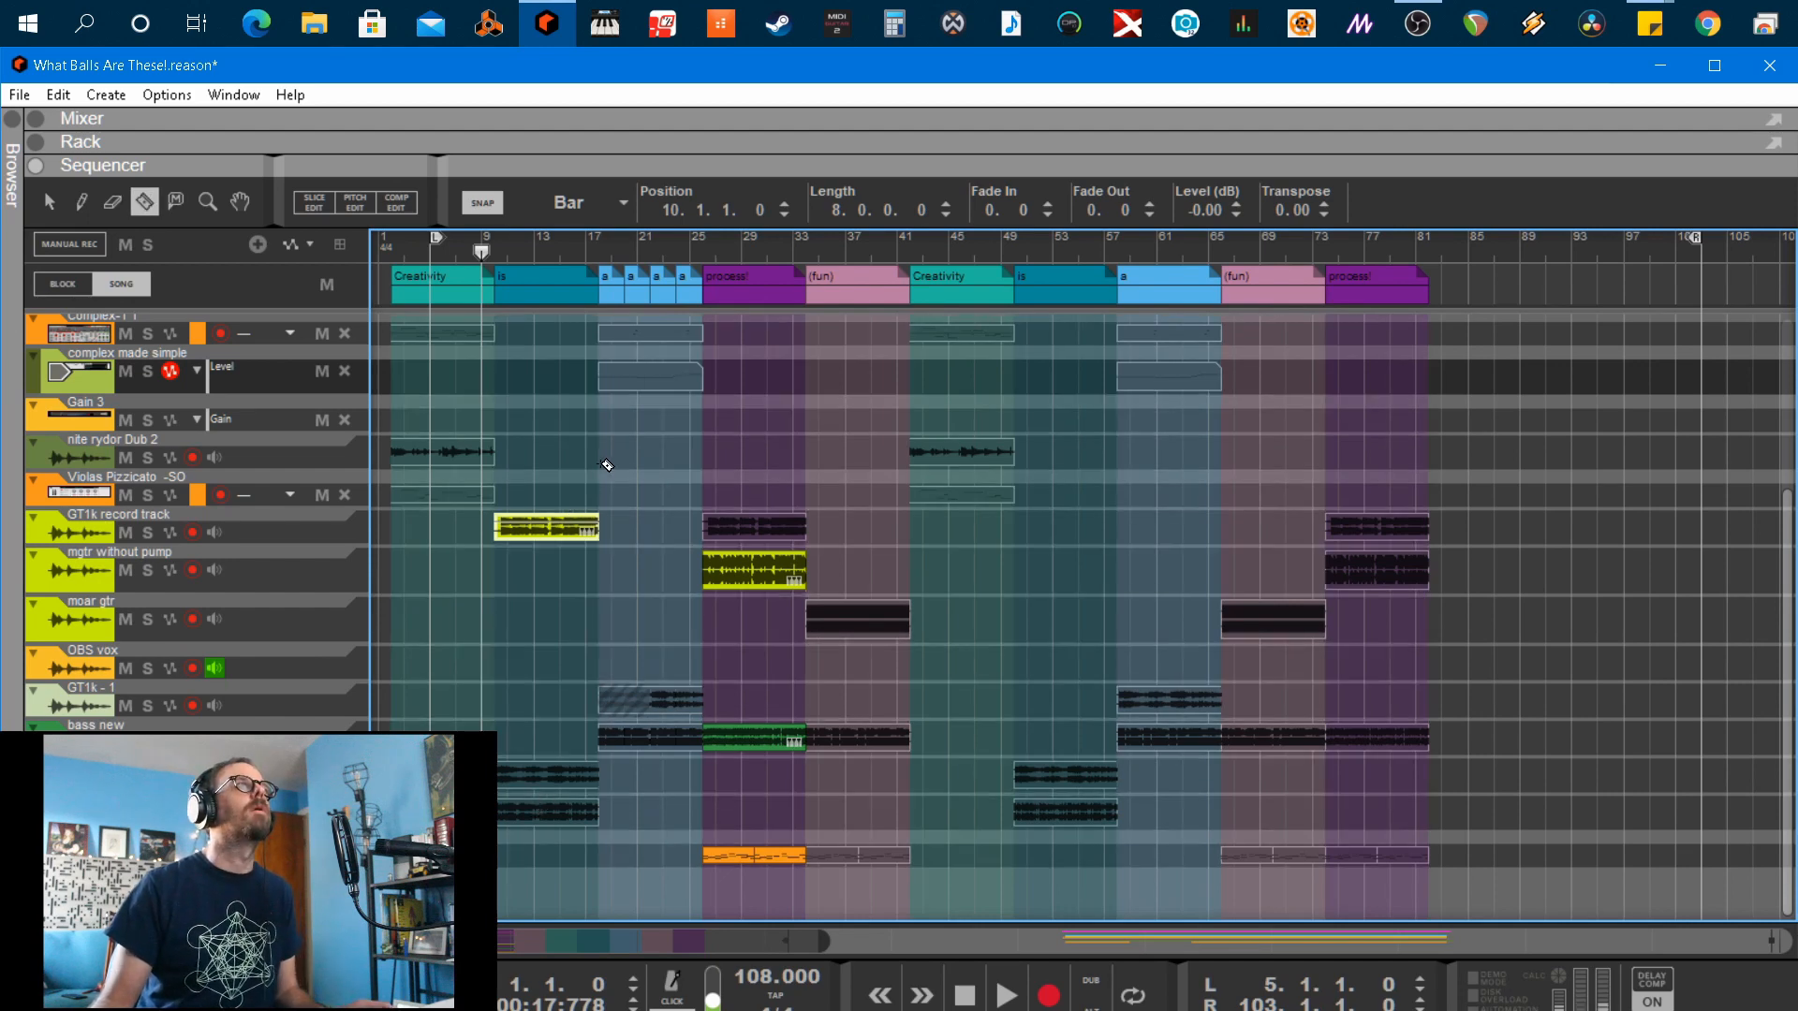
scroll(599, 450, "up", 5)
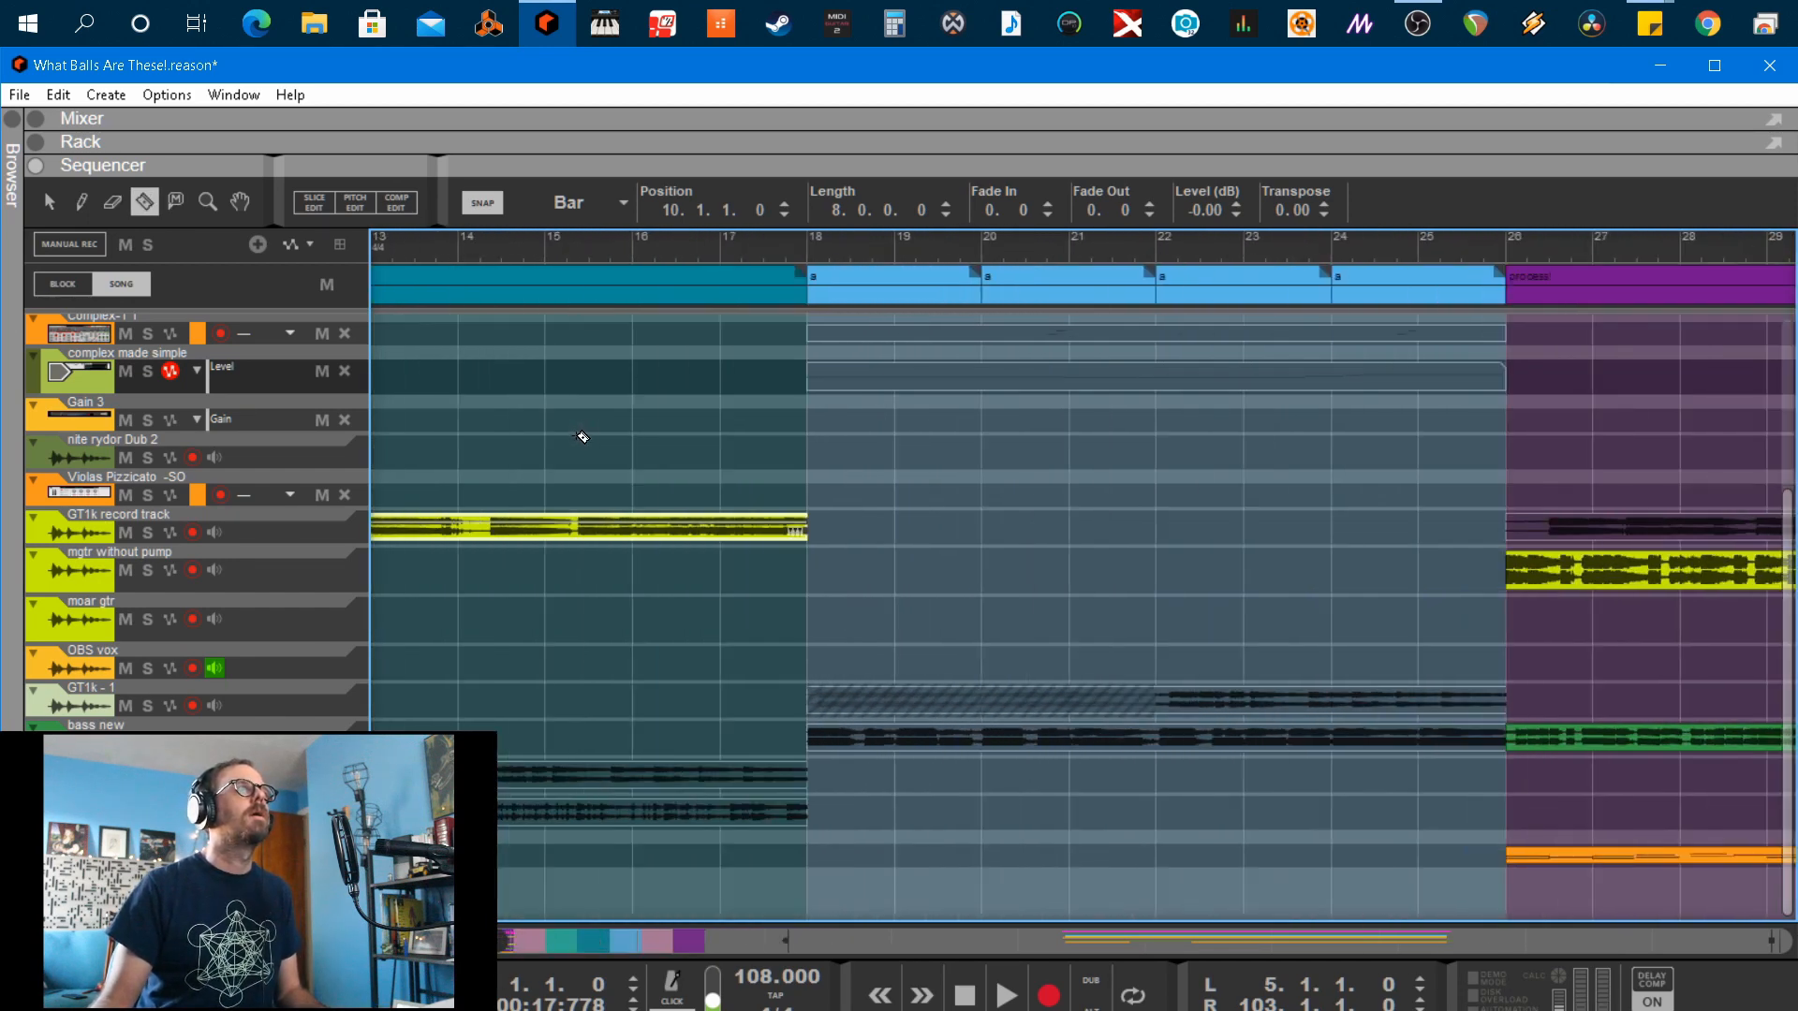
scroll(581, 437, "left", 3)
scroll(649, 450, "left", 2)
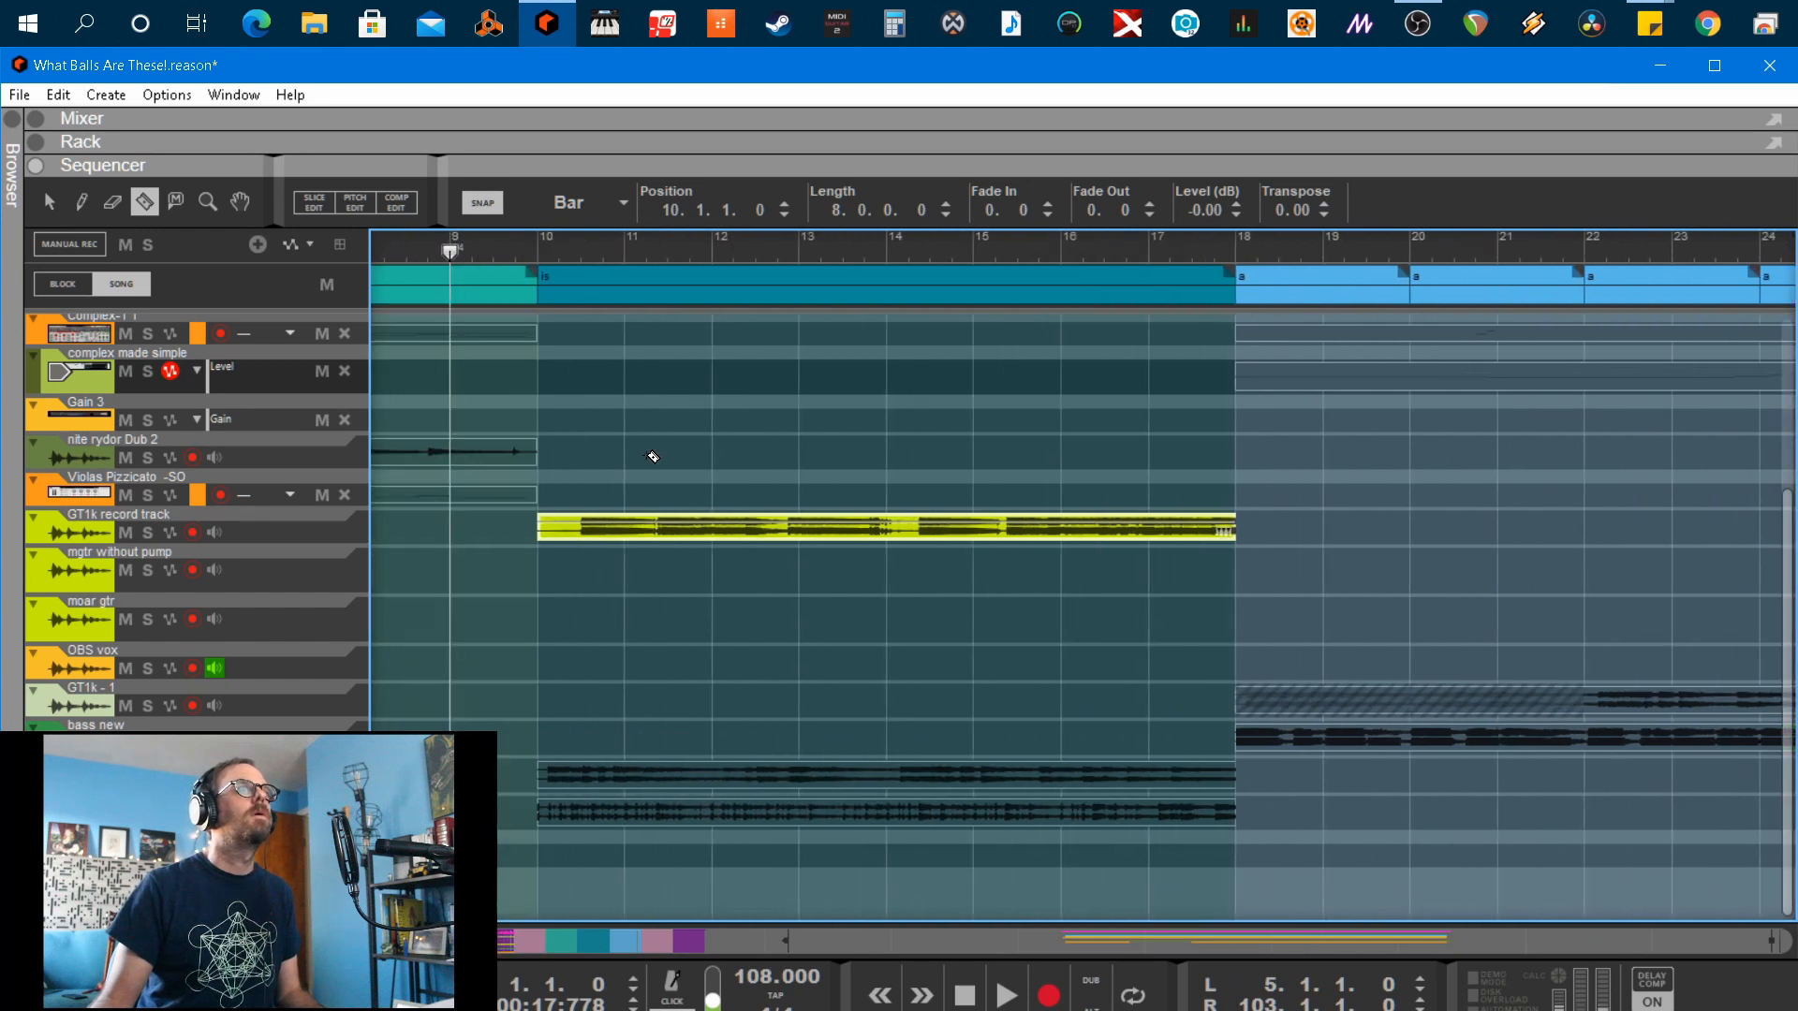
left_click(895, 273)
key("q")
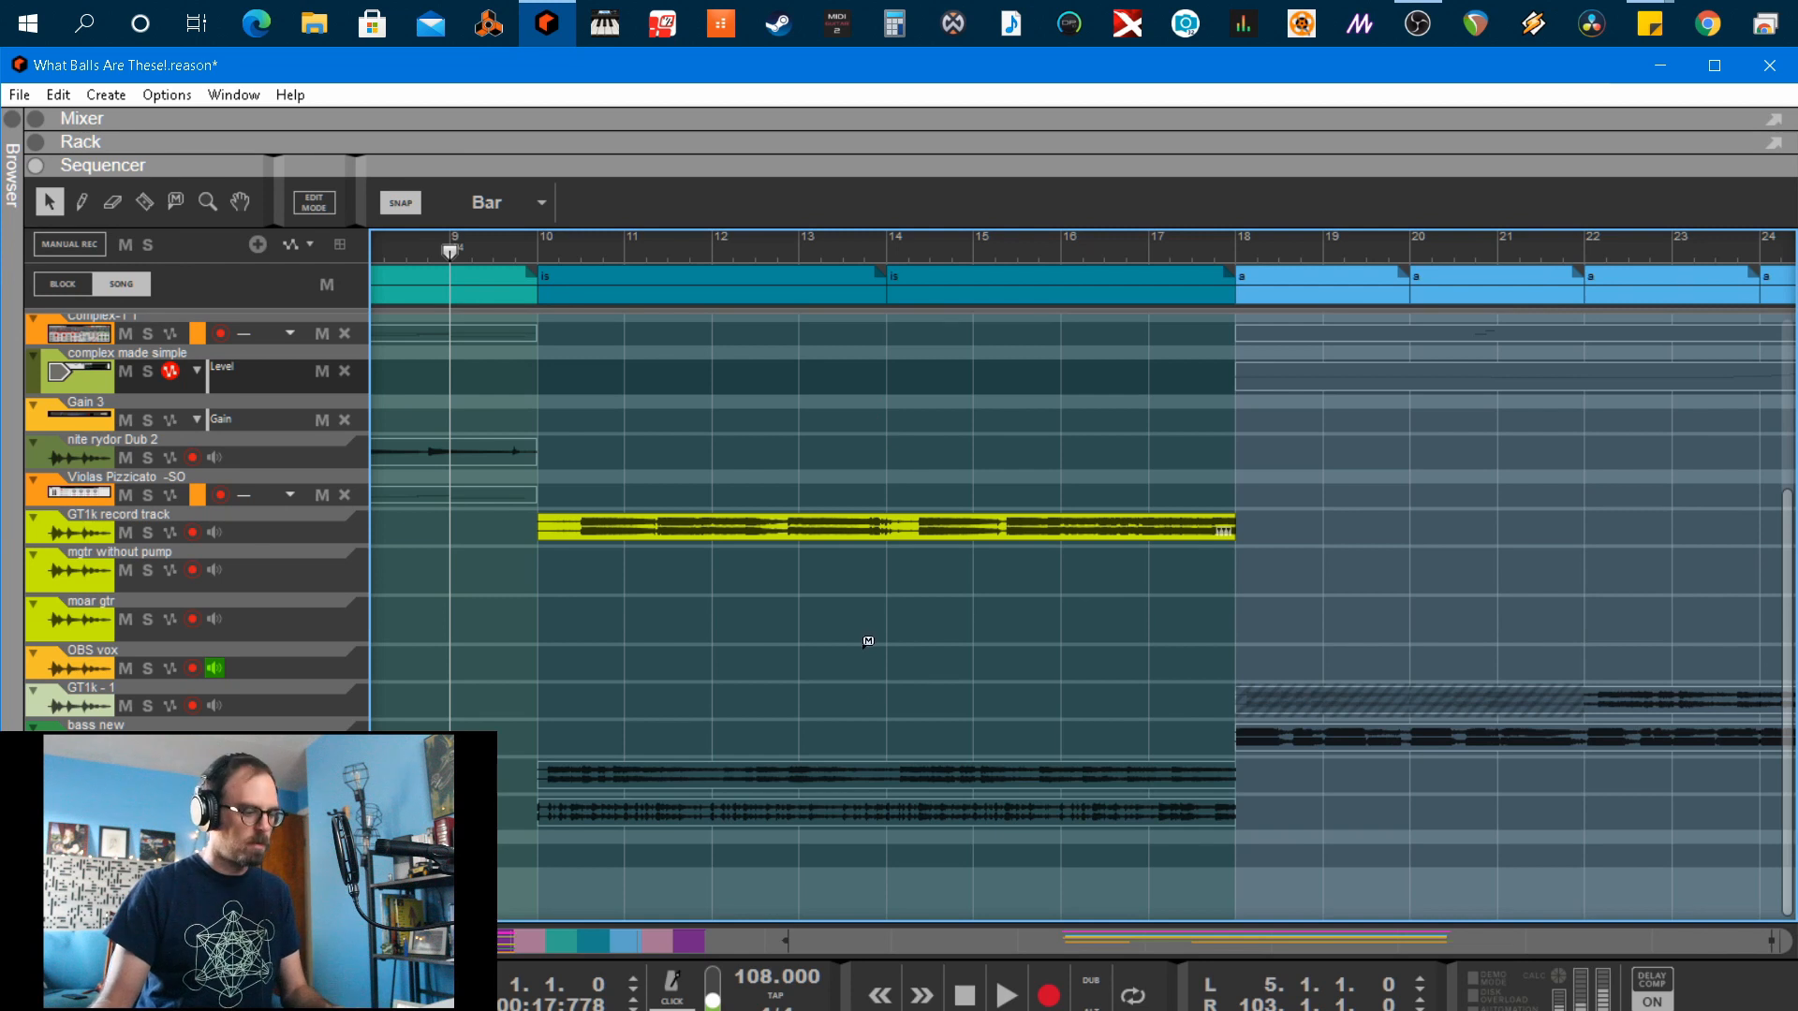
Mute the two audio parts below the bass new track in the first half of the is section, bars 10 to 14
key("t")
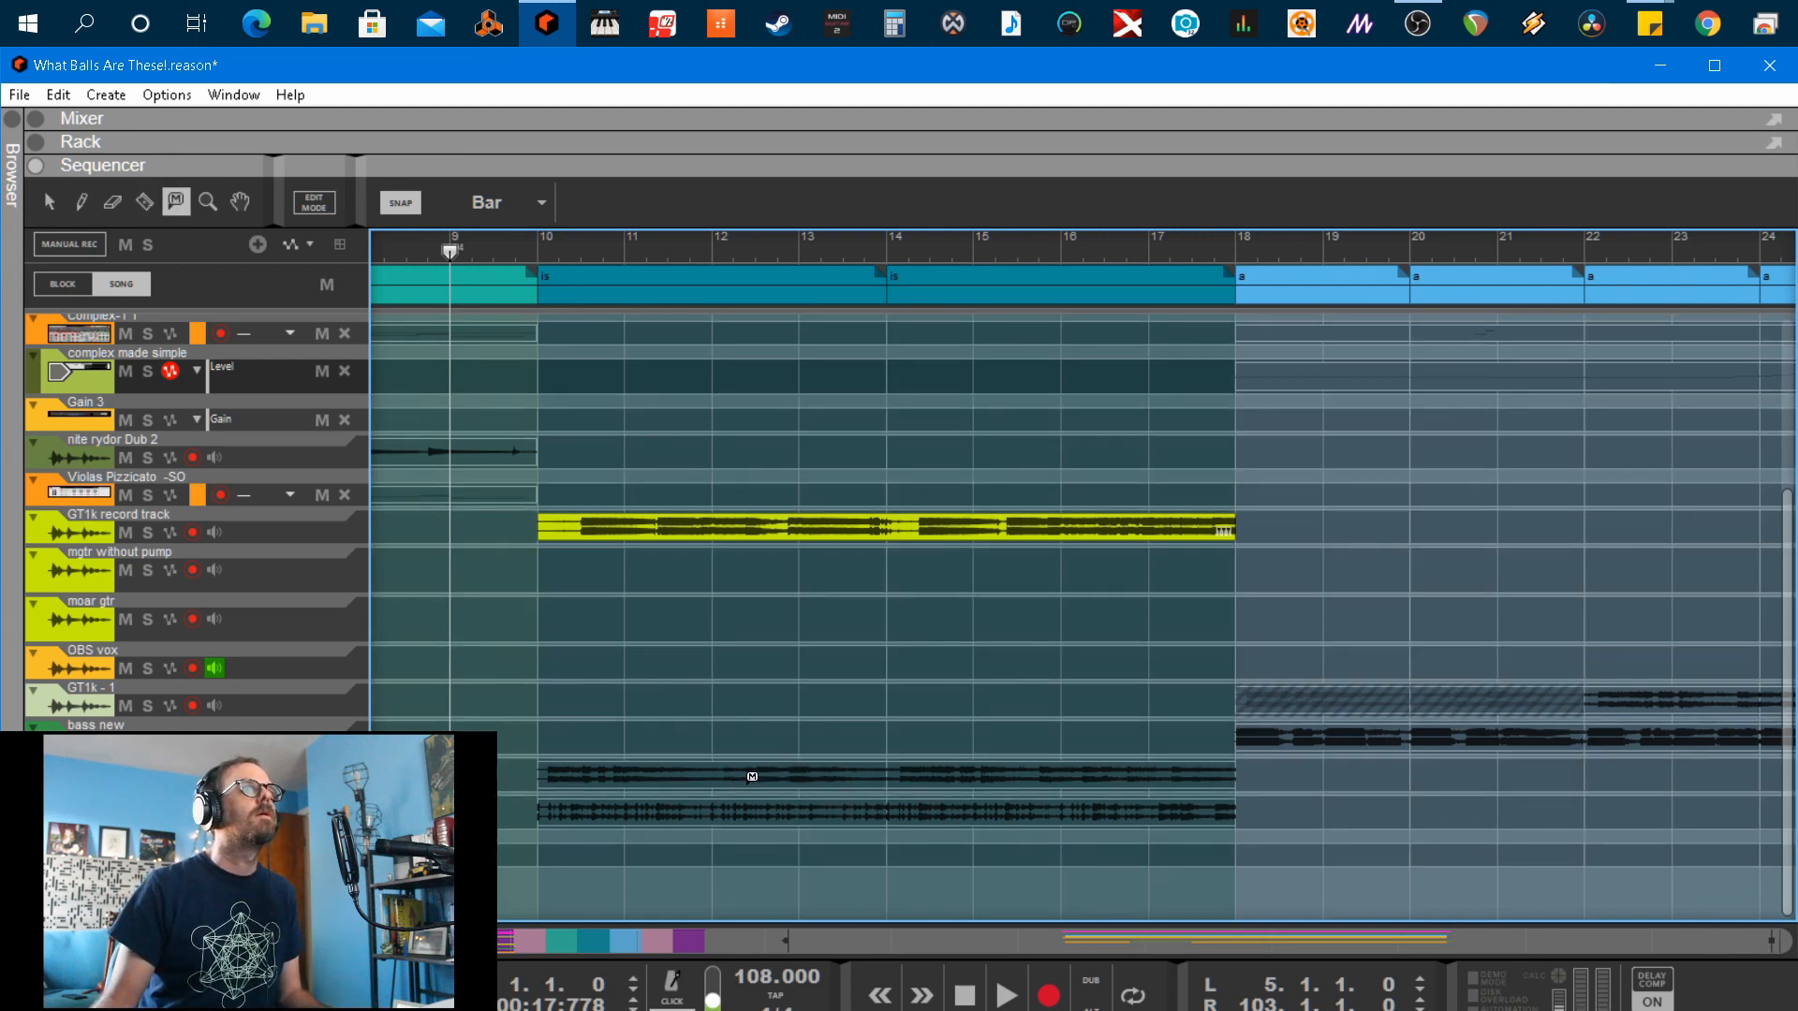
left_click(752, 776)
left_click(731, 811)
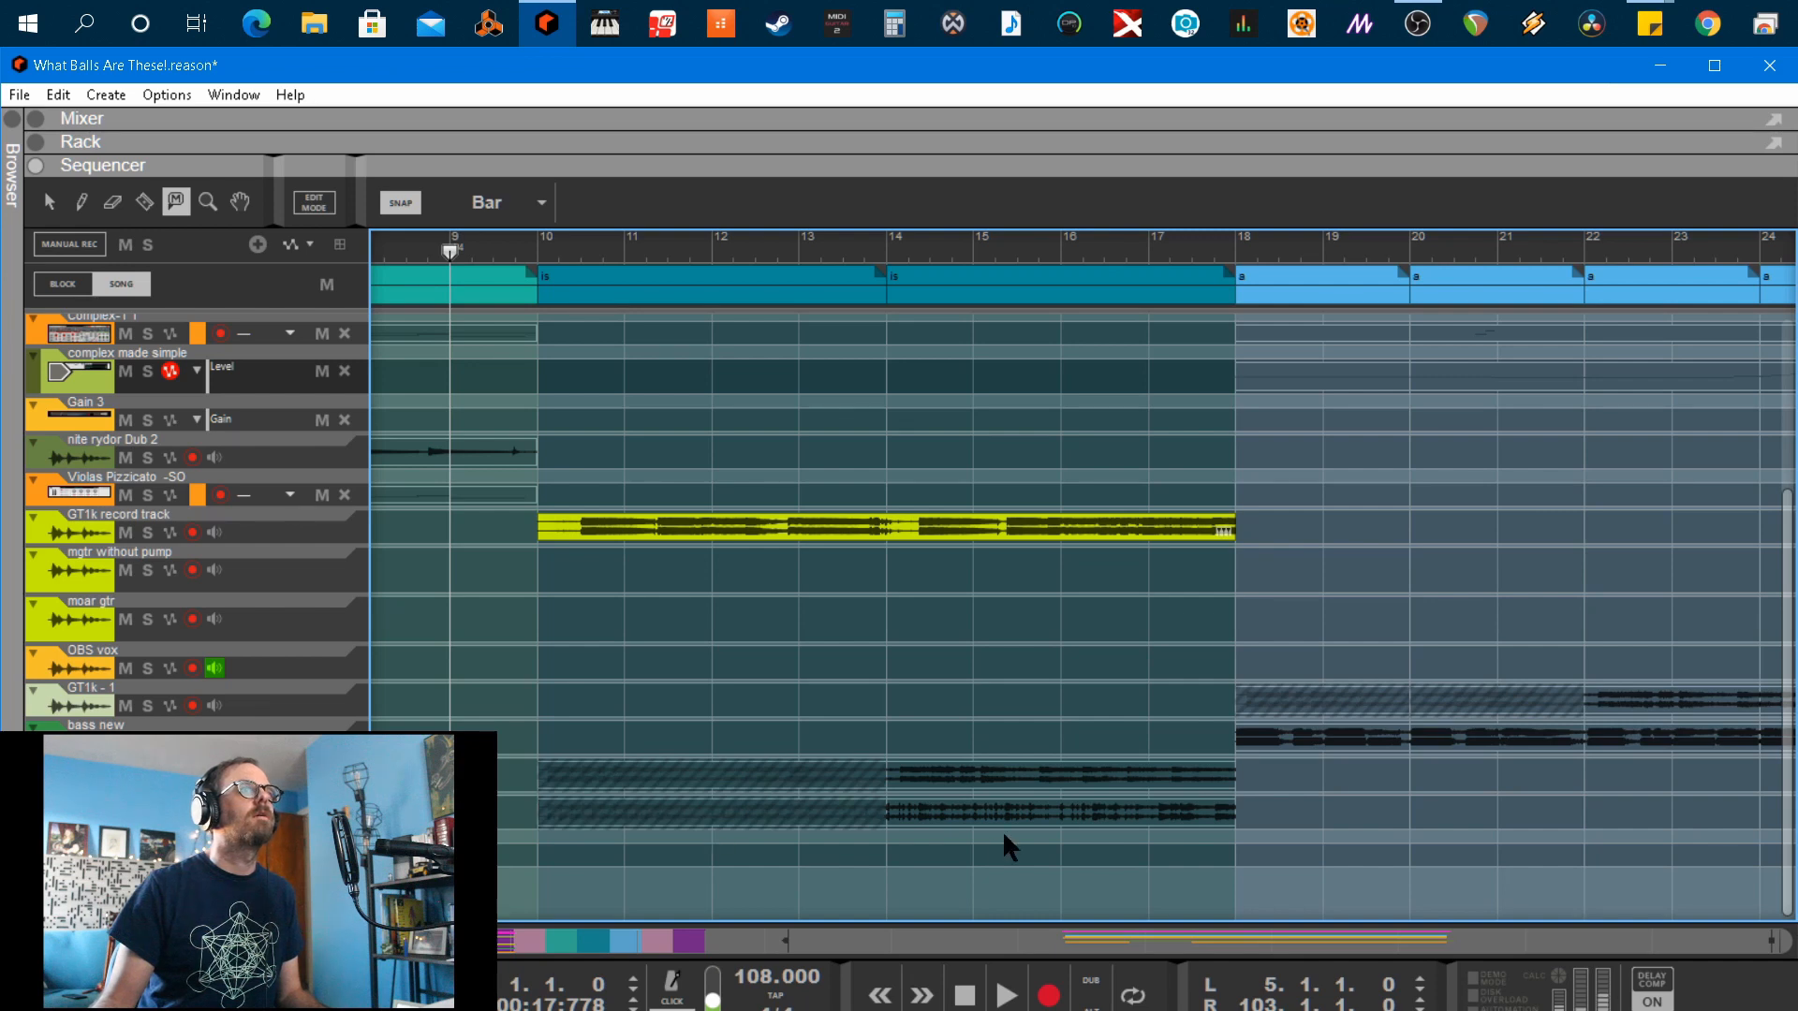
Split the GT1k record track clip at bar 14 and mute its second half, bars 14 to 18
key("r")
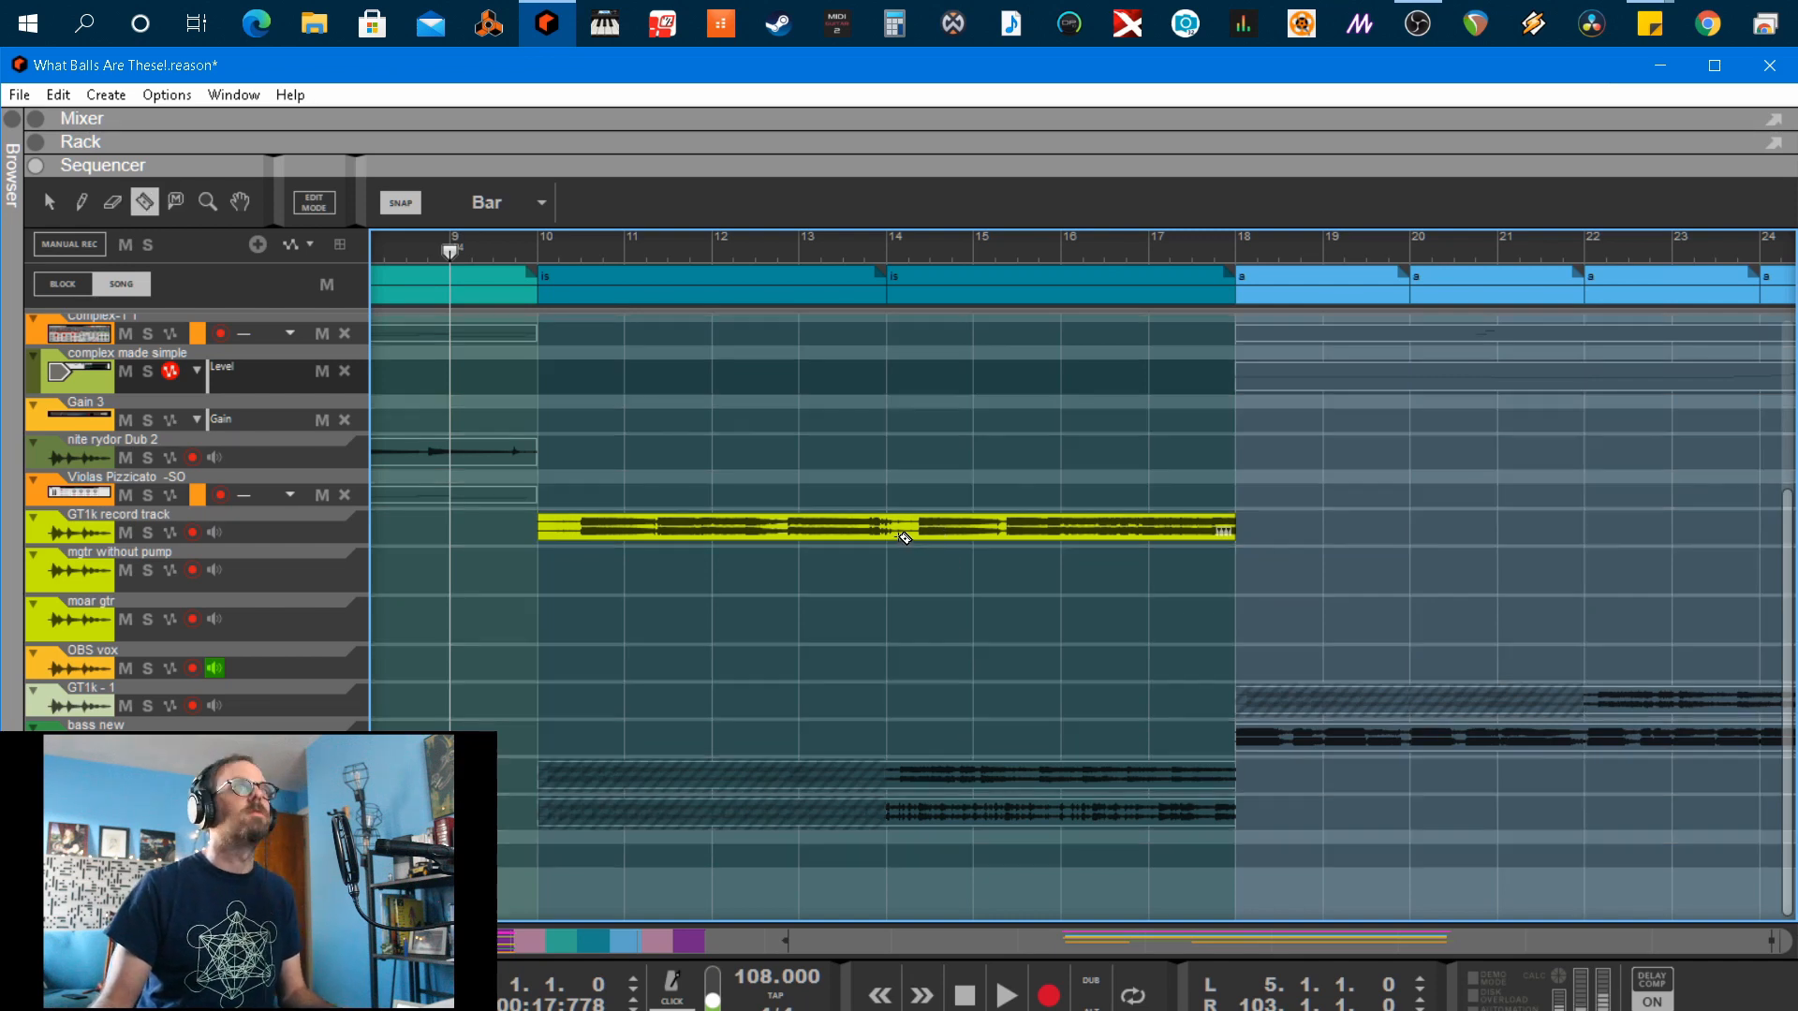
left_click(894, 527)
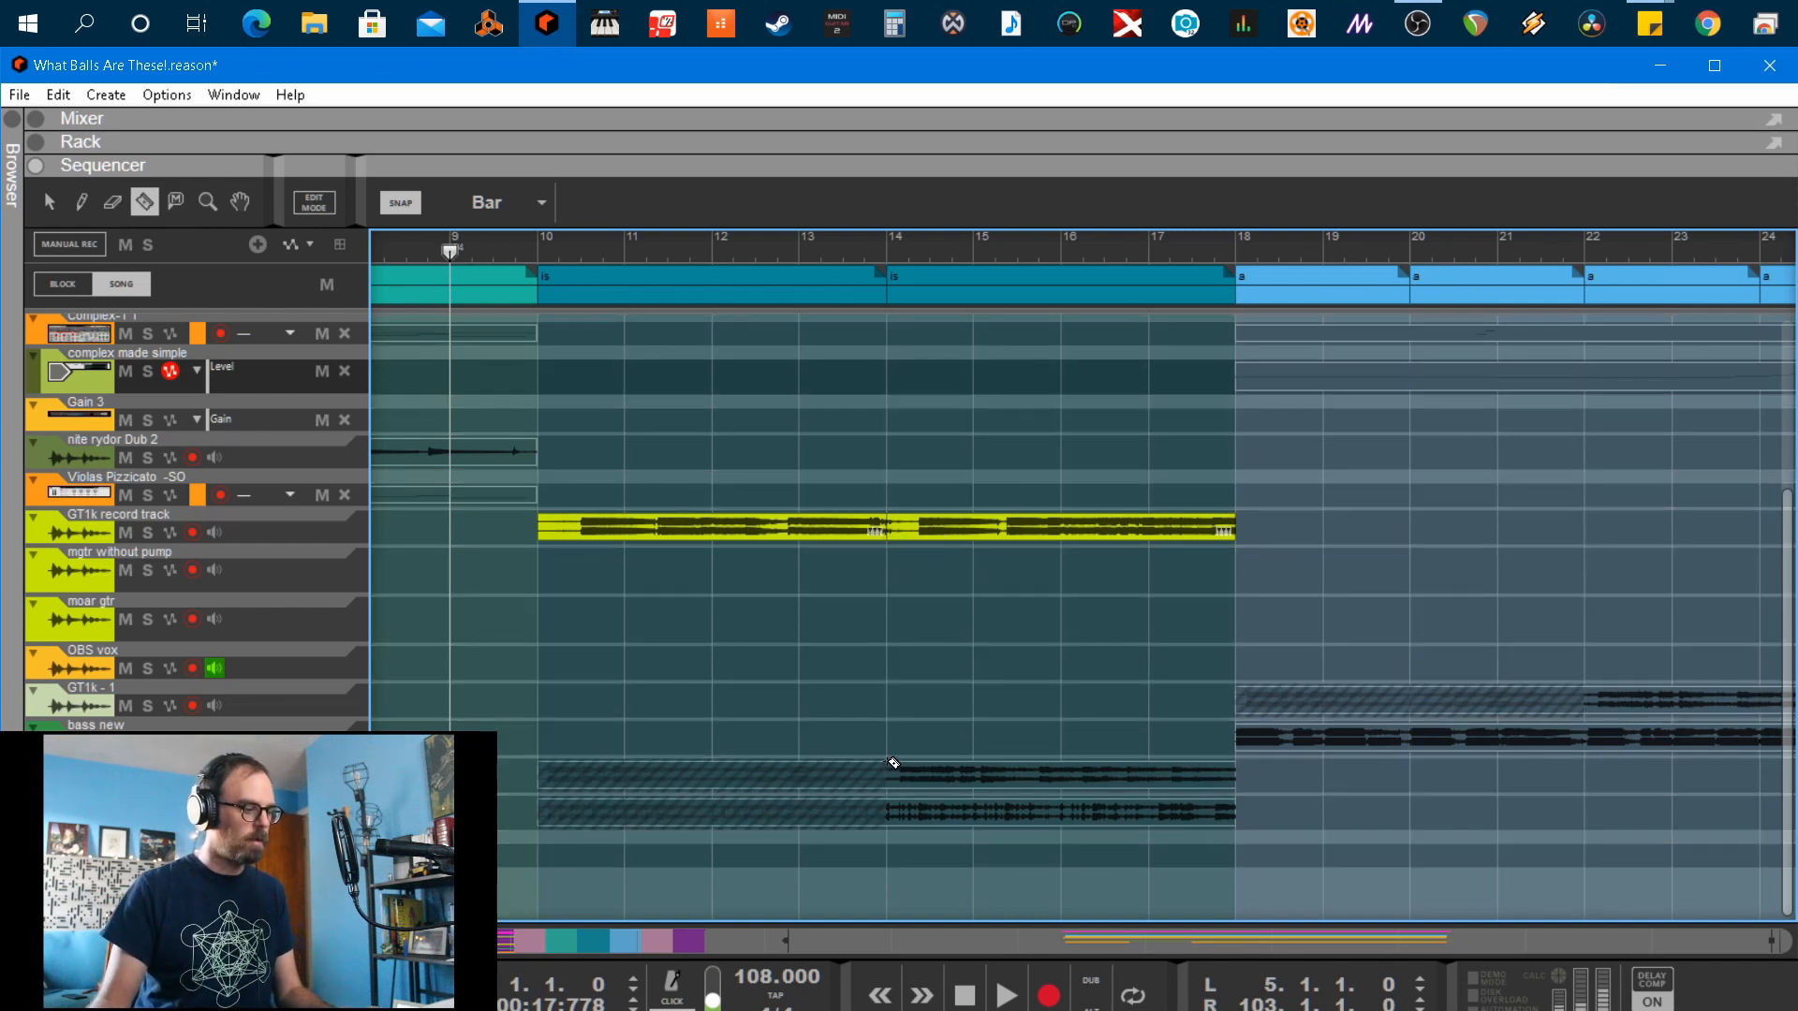
key("t")
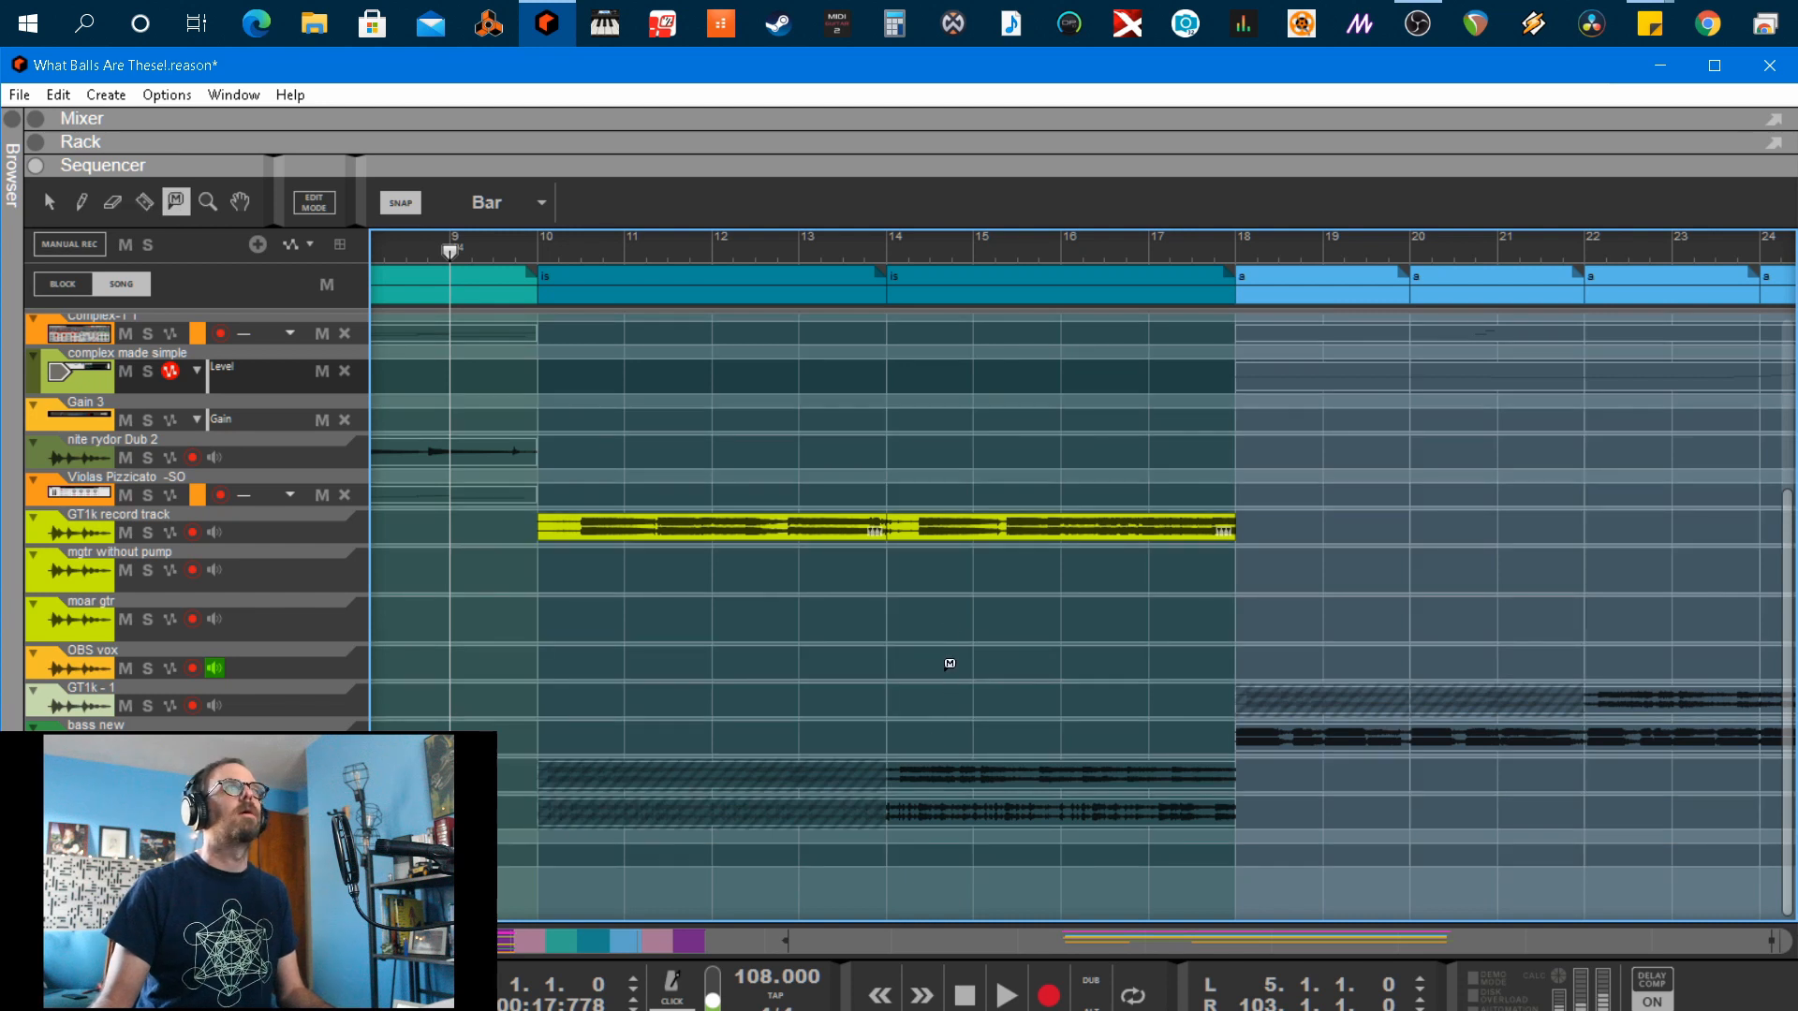
left_click(971, 521)
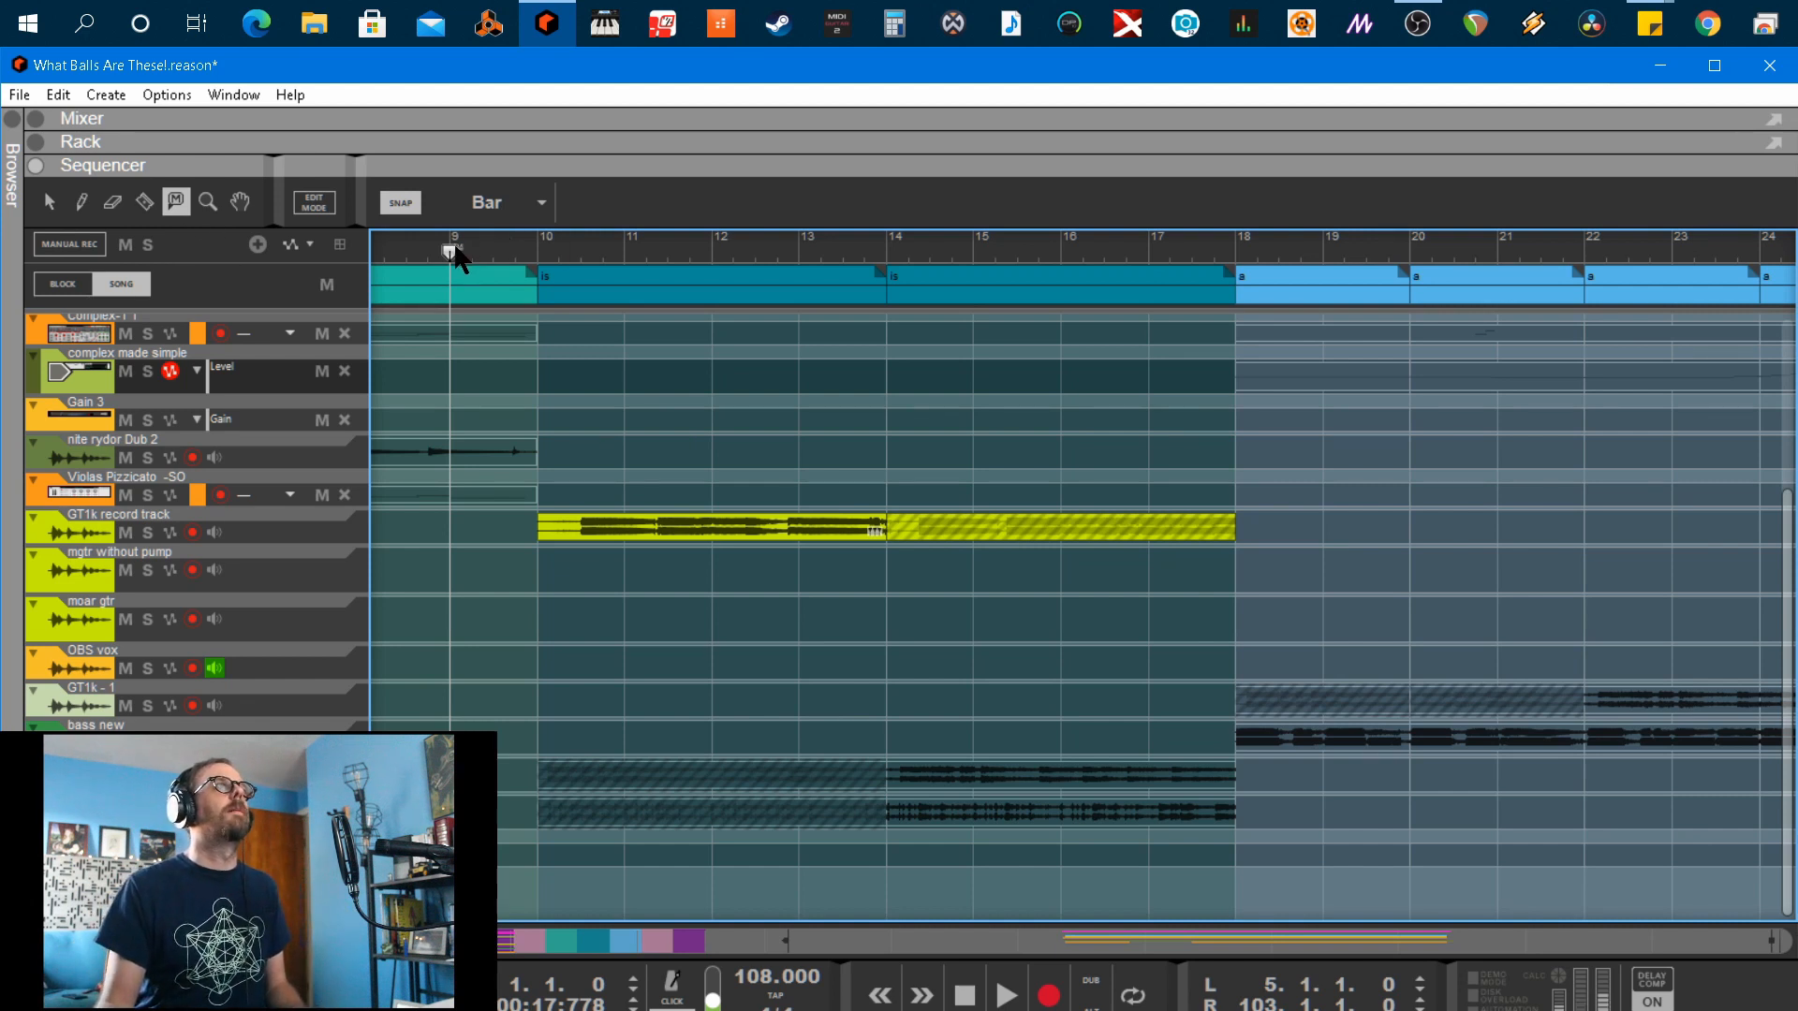
Play the arrangement from bar 9 to hear the edited is section, and stop playback
key("space")
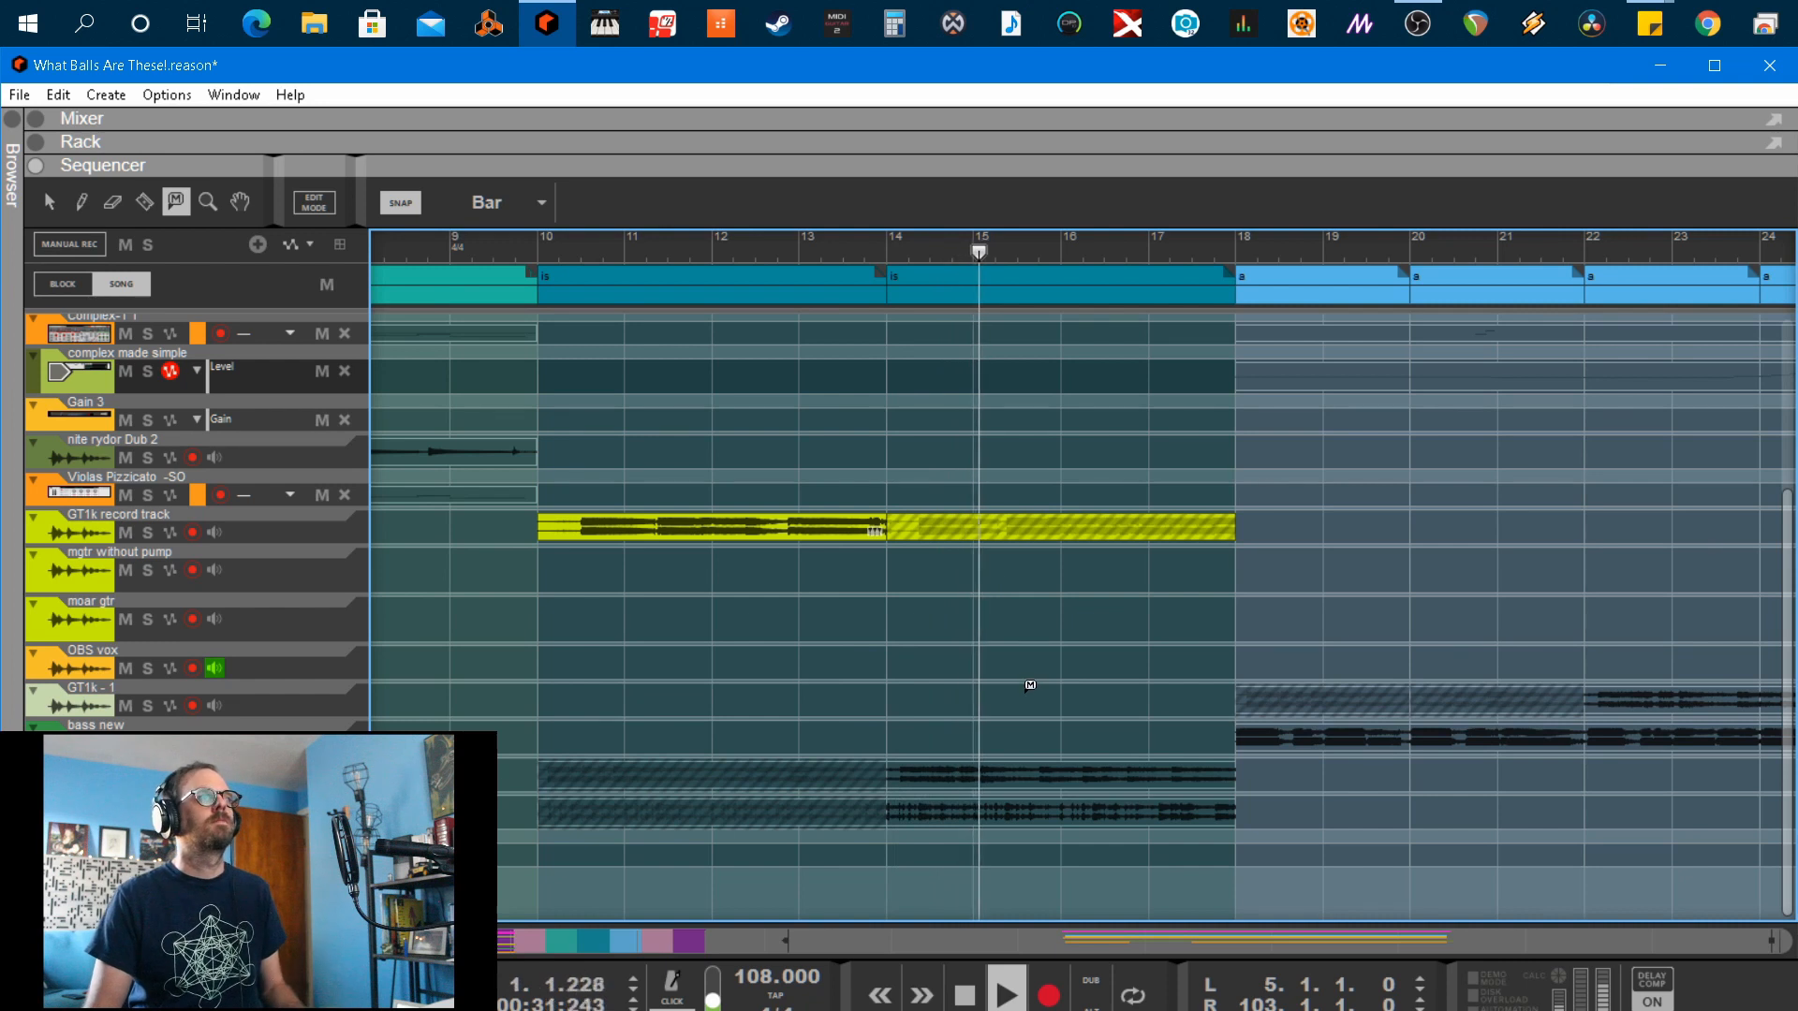
key("space")
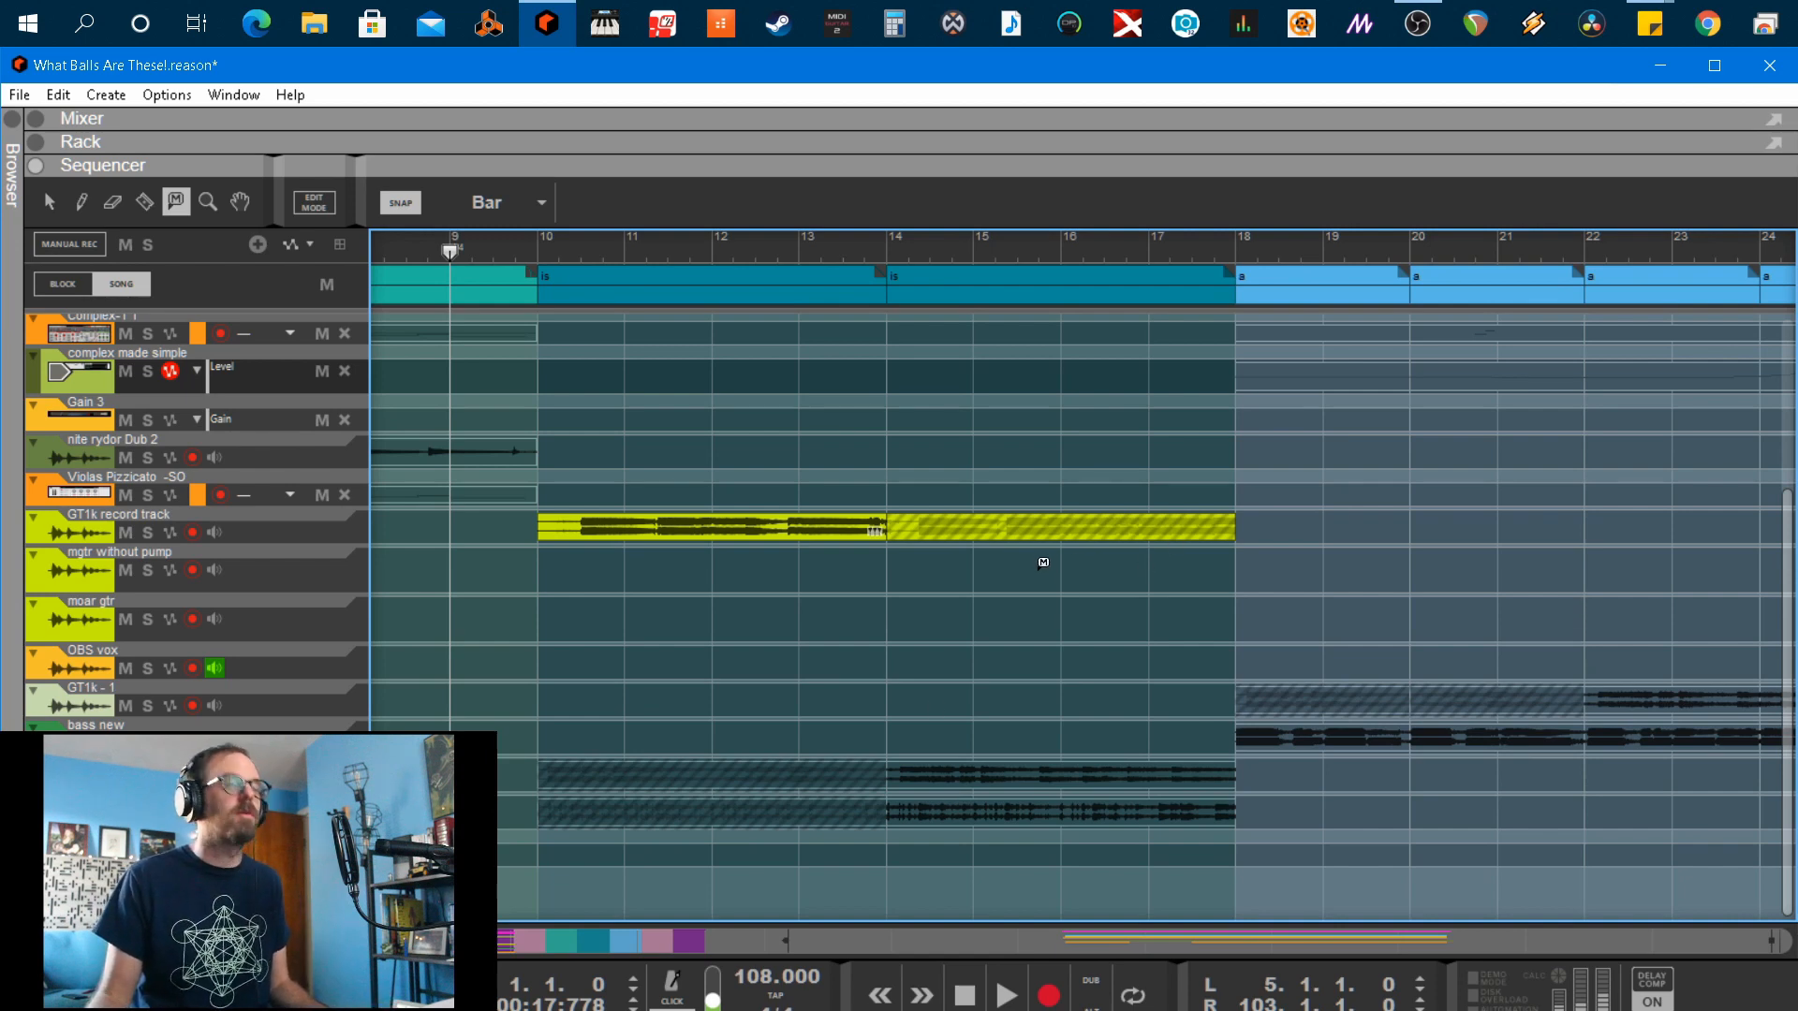
scroll(1043, 562, "down", 5)
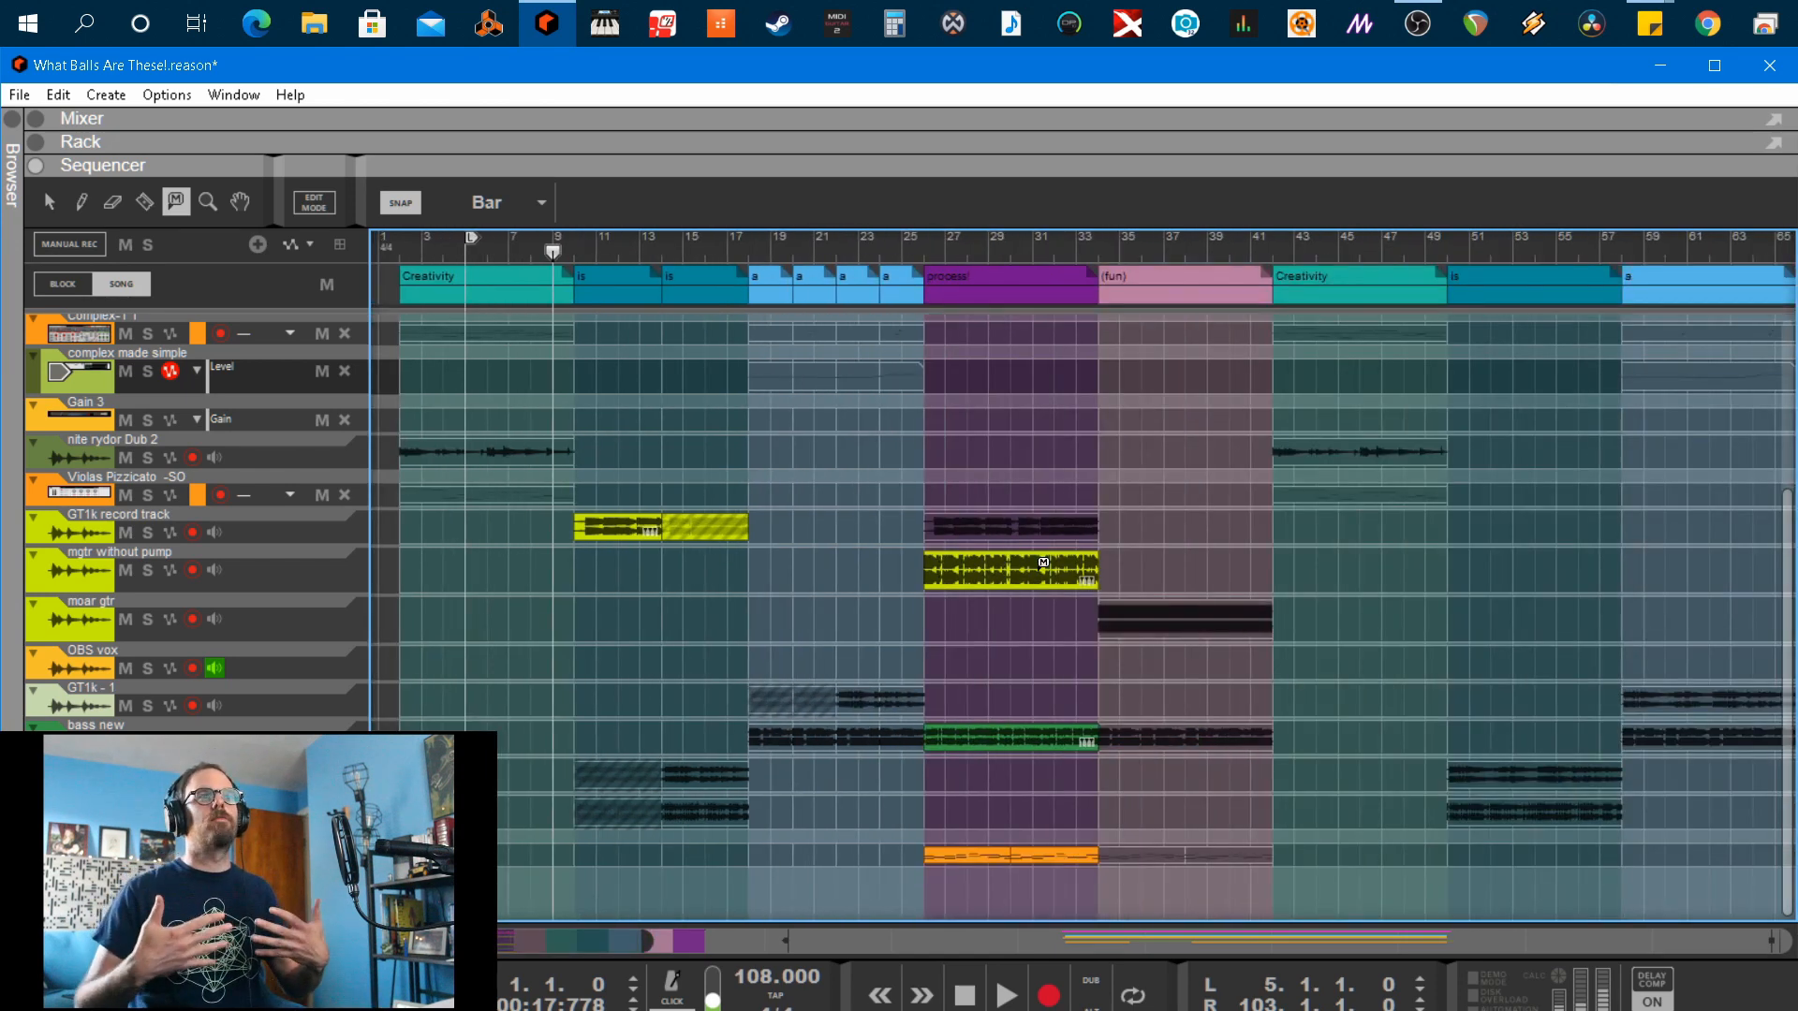